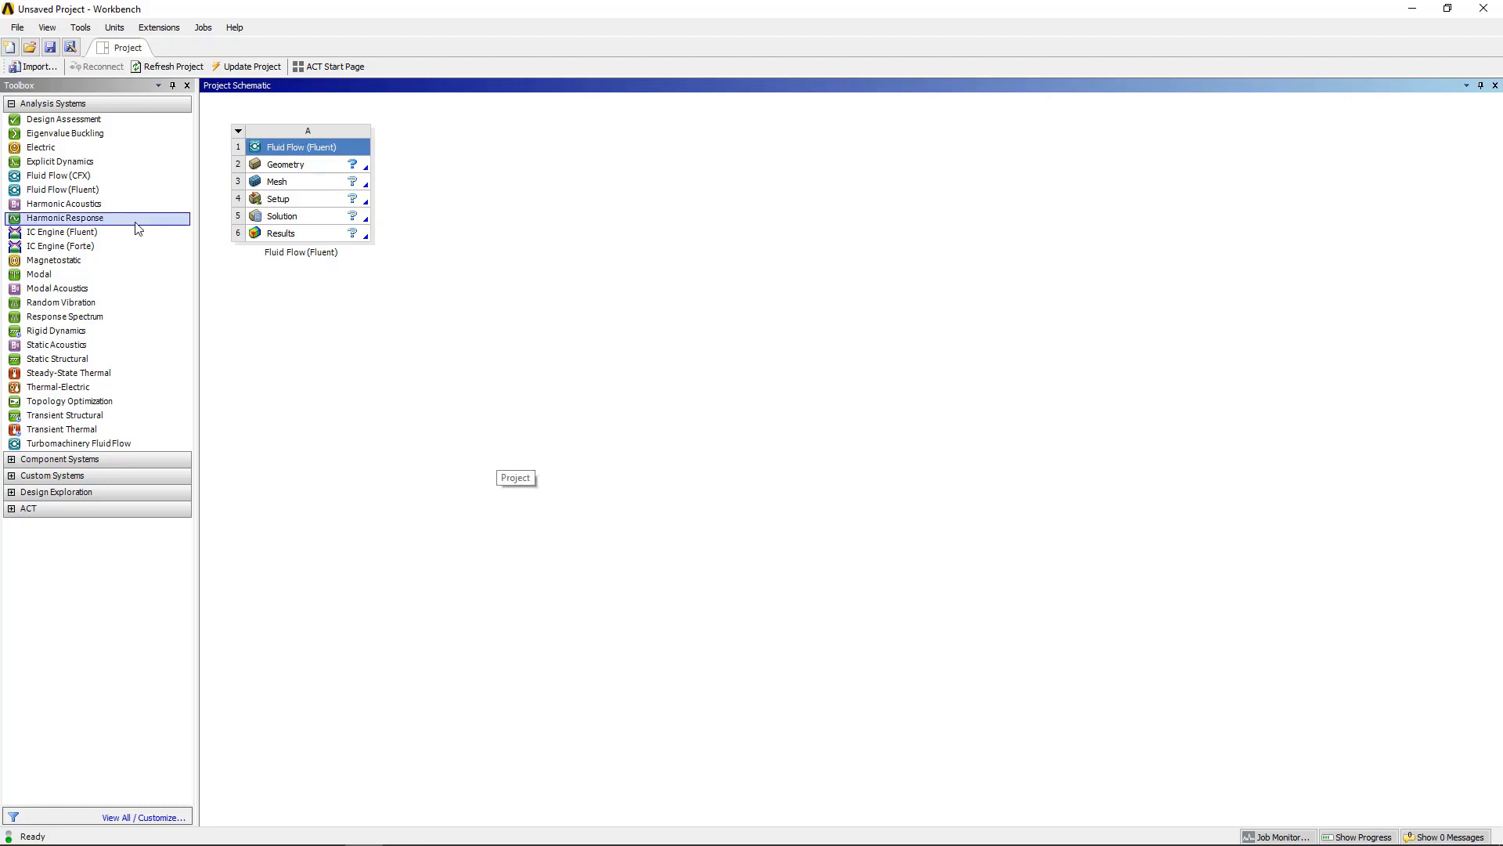
pyautogui.click(42, 193)
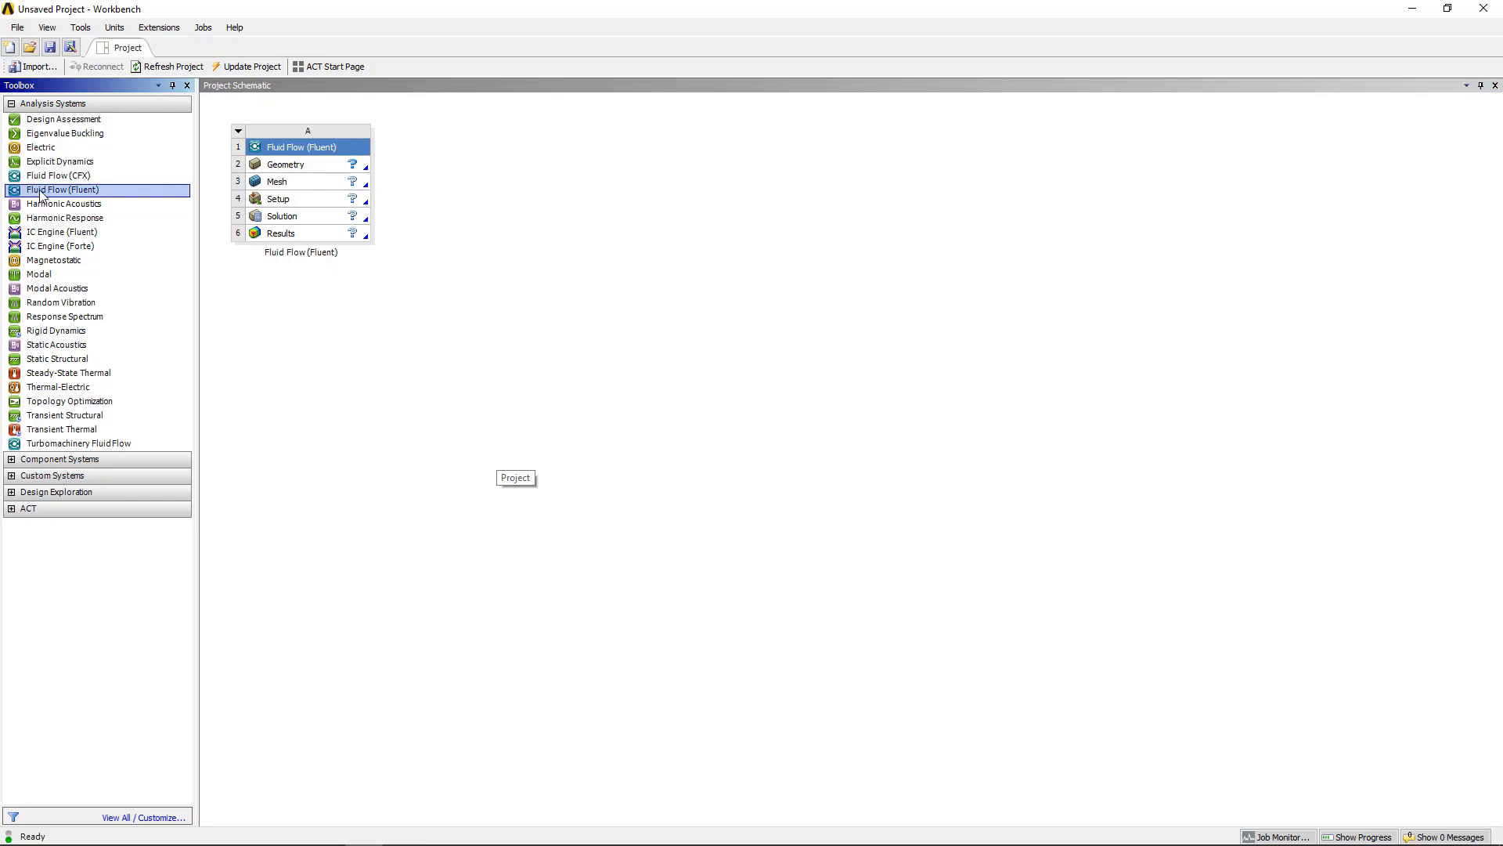
pyautogui.click(443, 203)
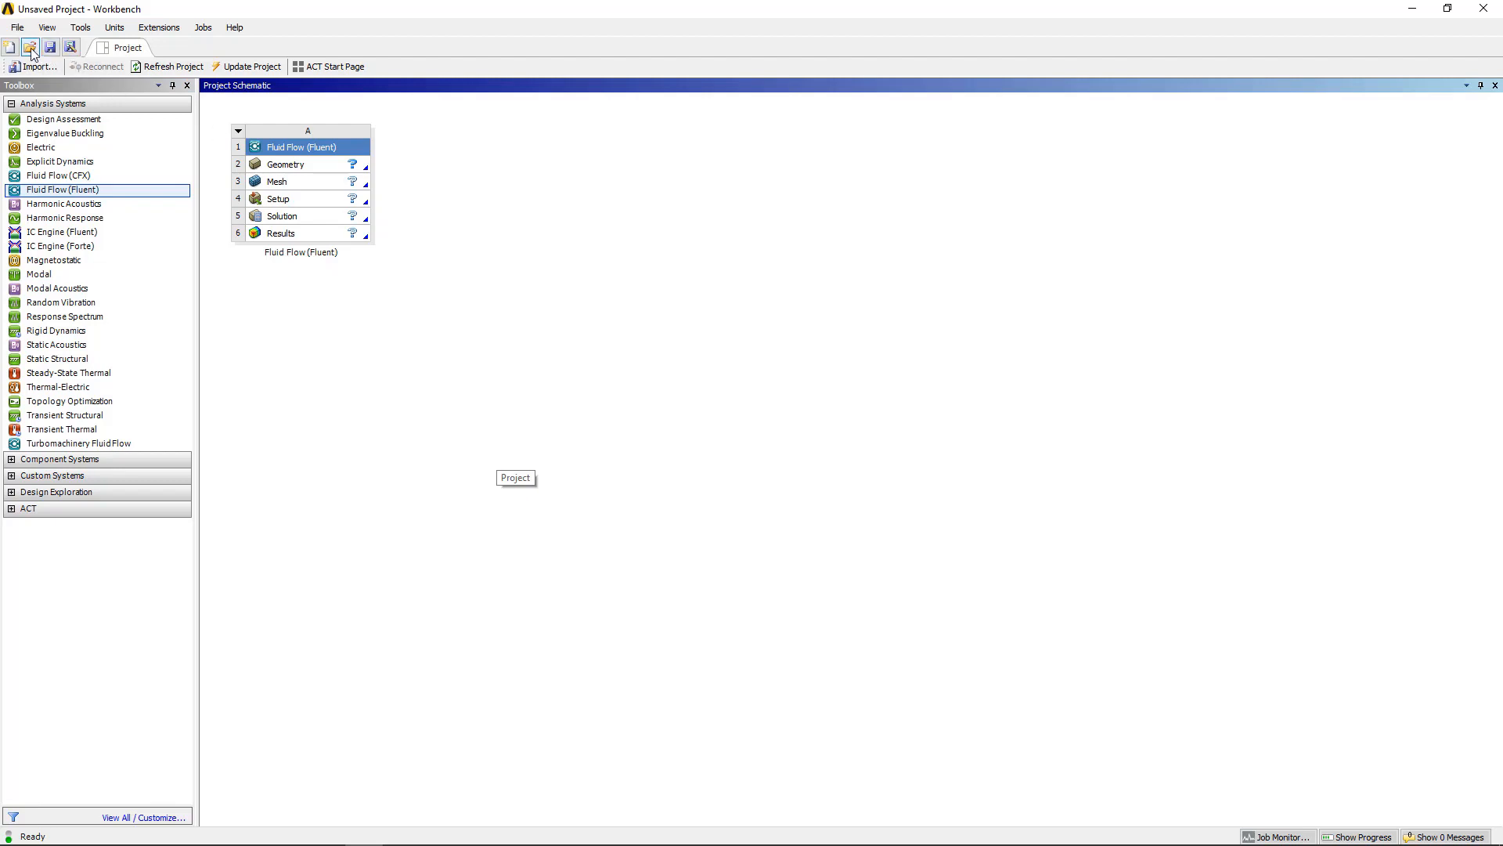
# - Save the project as Slagrunner-example in the Slagrunner example folder under Documents, replacing the existing project
pyautogui.click(71, 47)
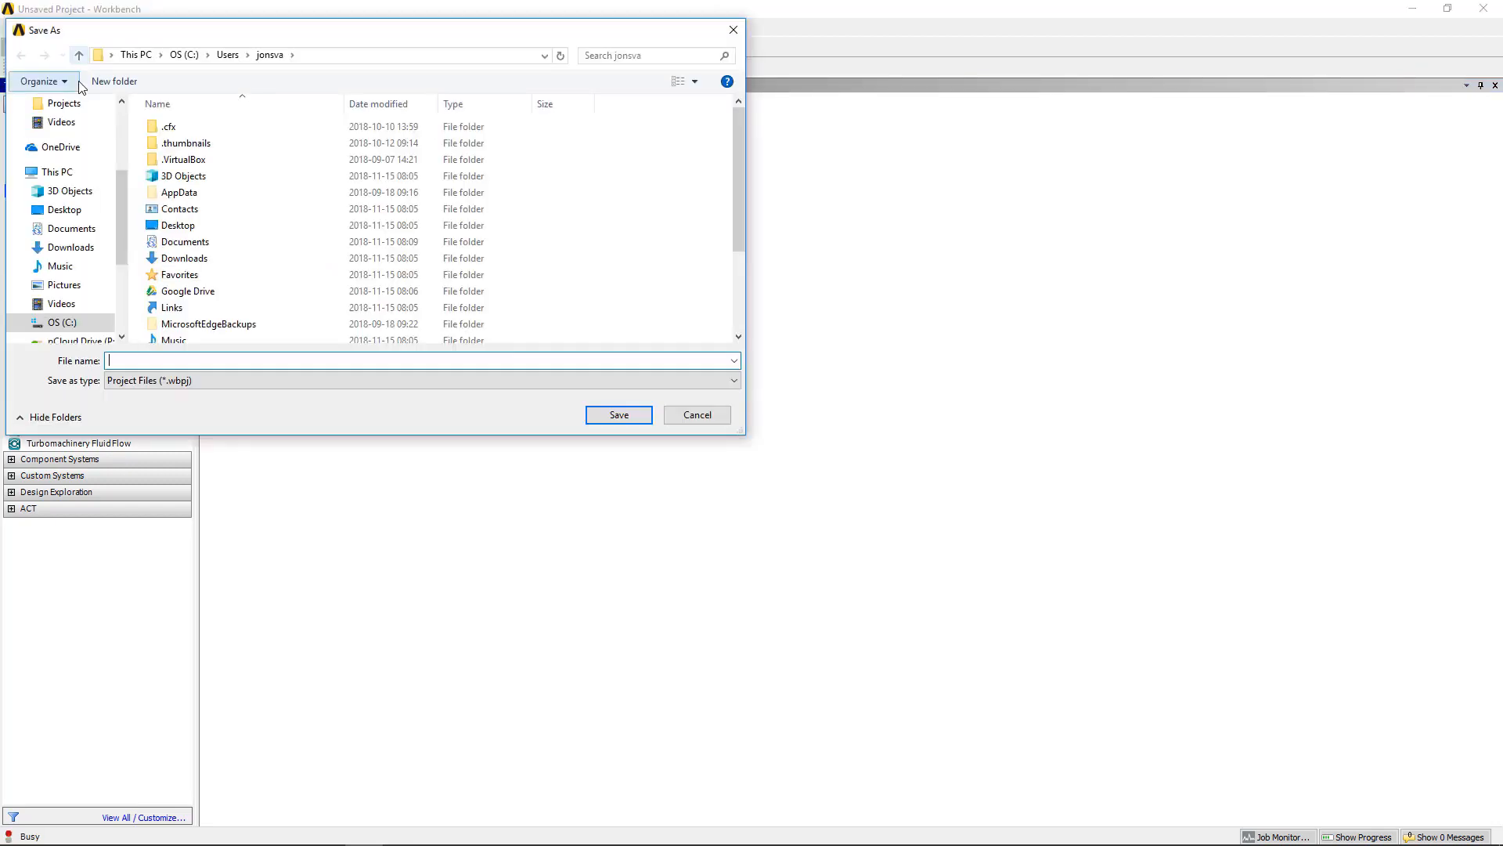
pyautogui.click(71, 233)
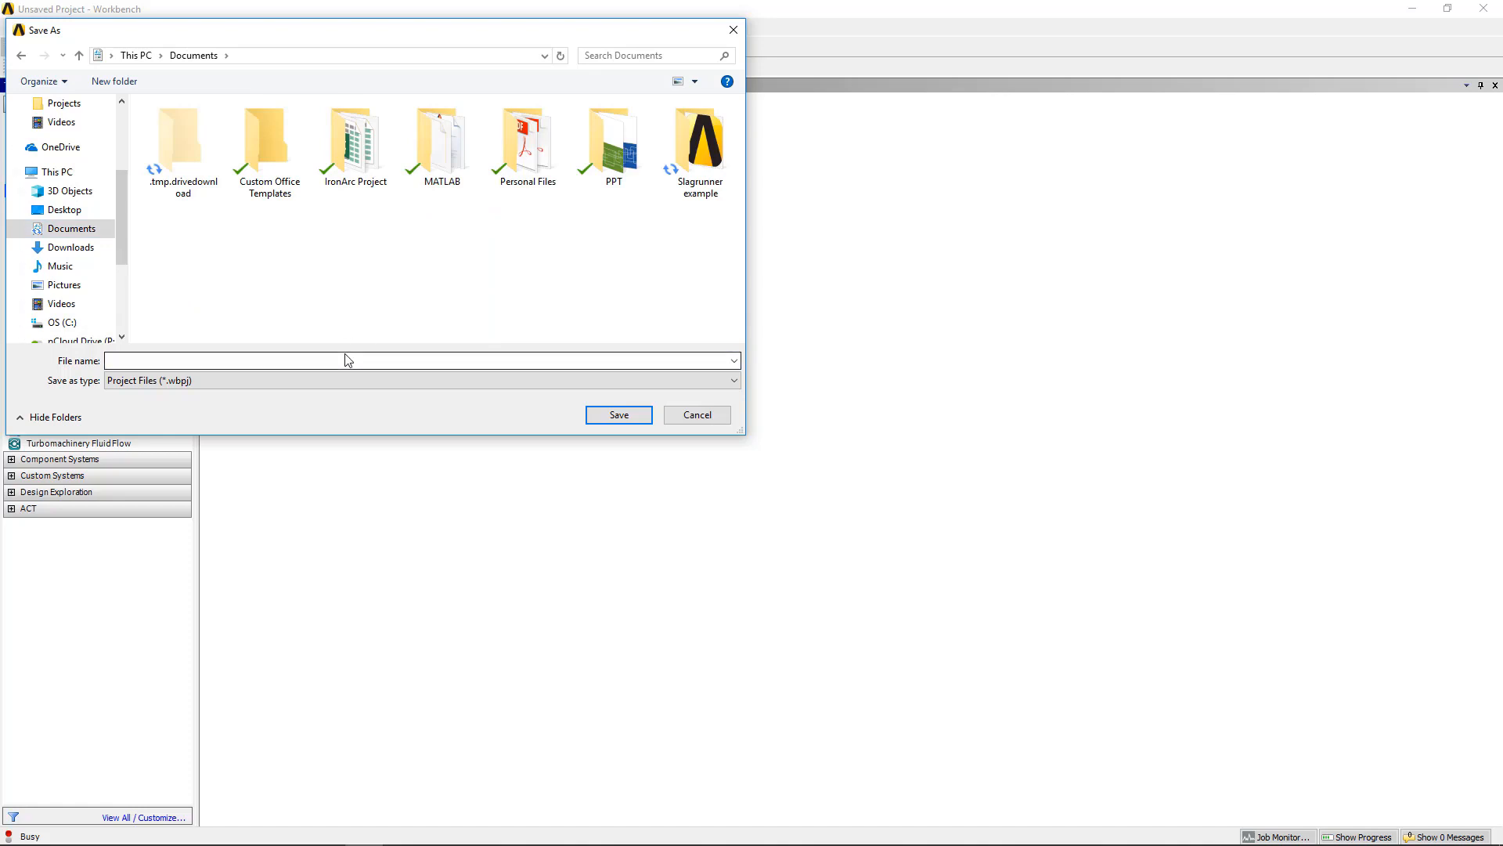
pyautogui.doubleClick(689, 150)
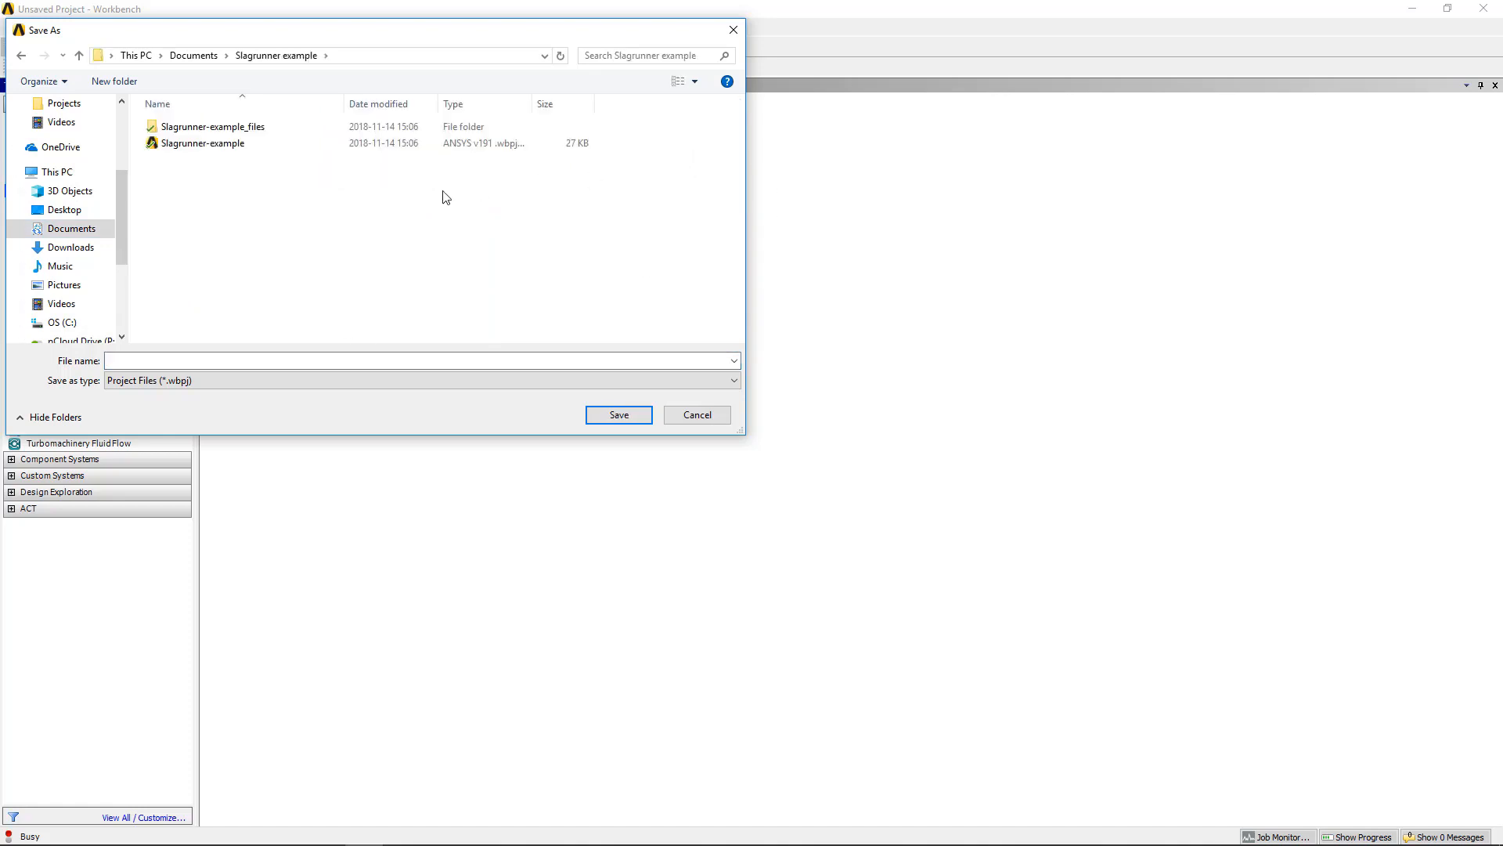
pyautogui.doubleClick(282, 146)
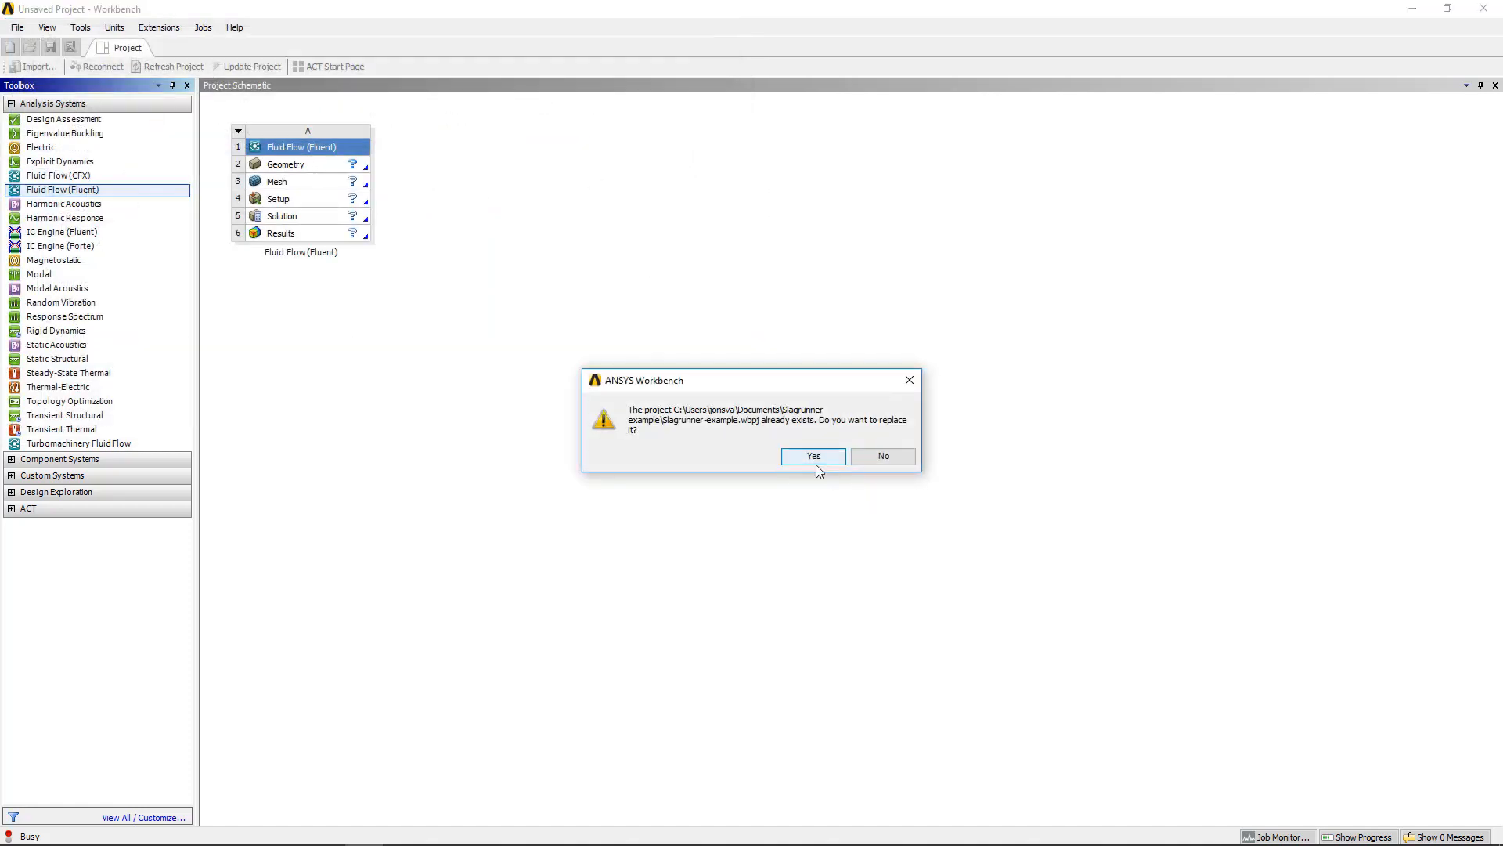
pyautogui.click(815, 459)
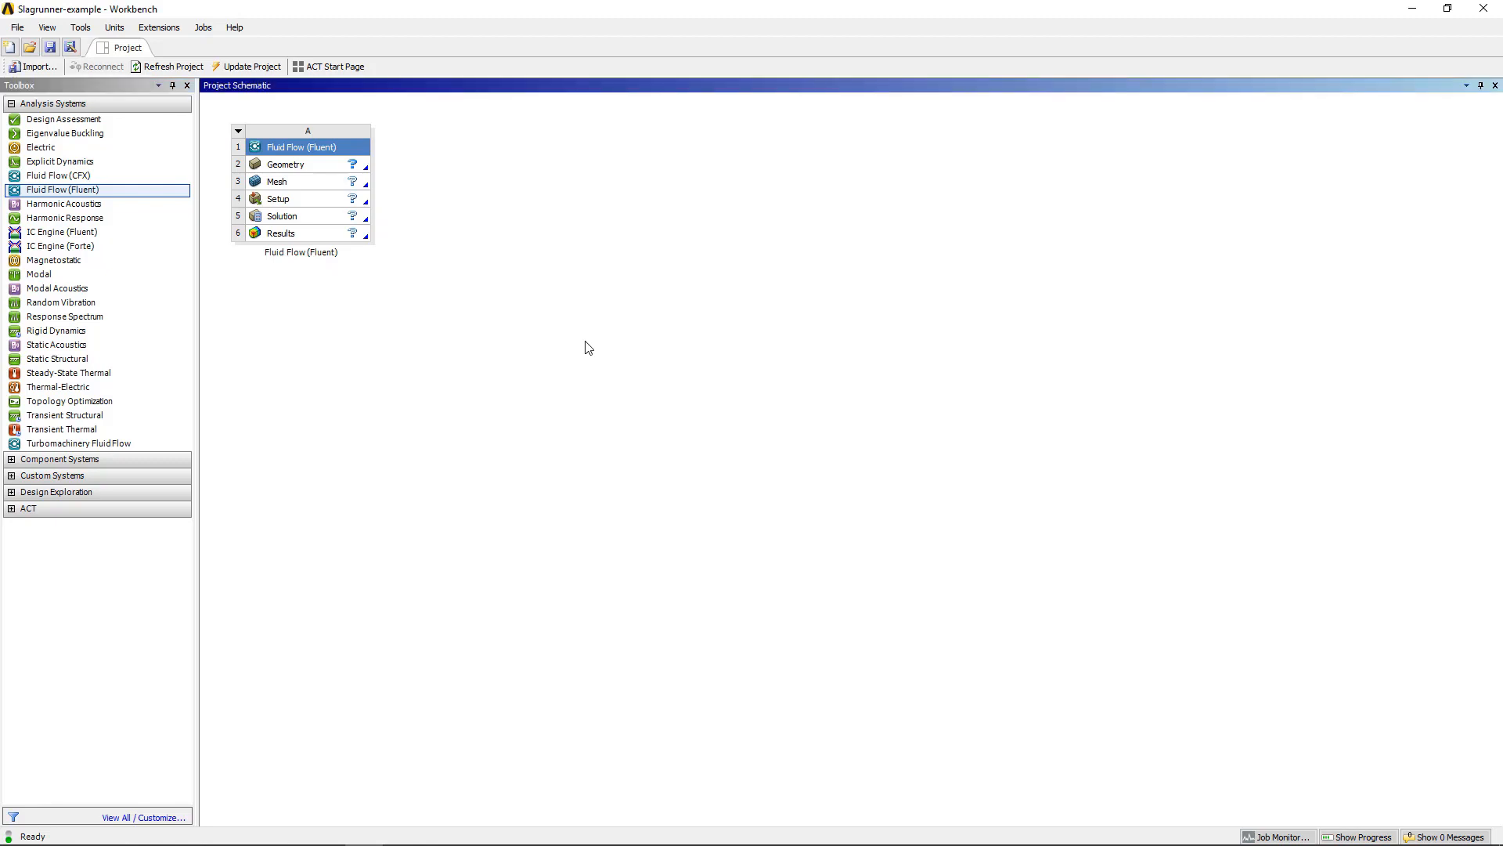
# - Open the Geometry of the Fluid Flow (Fluent) system in SpaceClaim and show the sketch plane in plan view
pyautogui.click(319, 170)
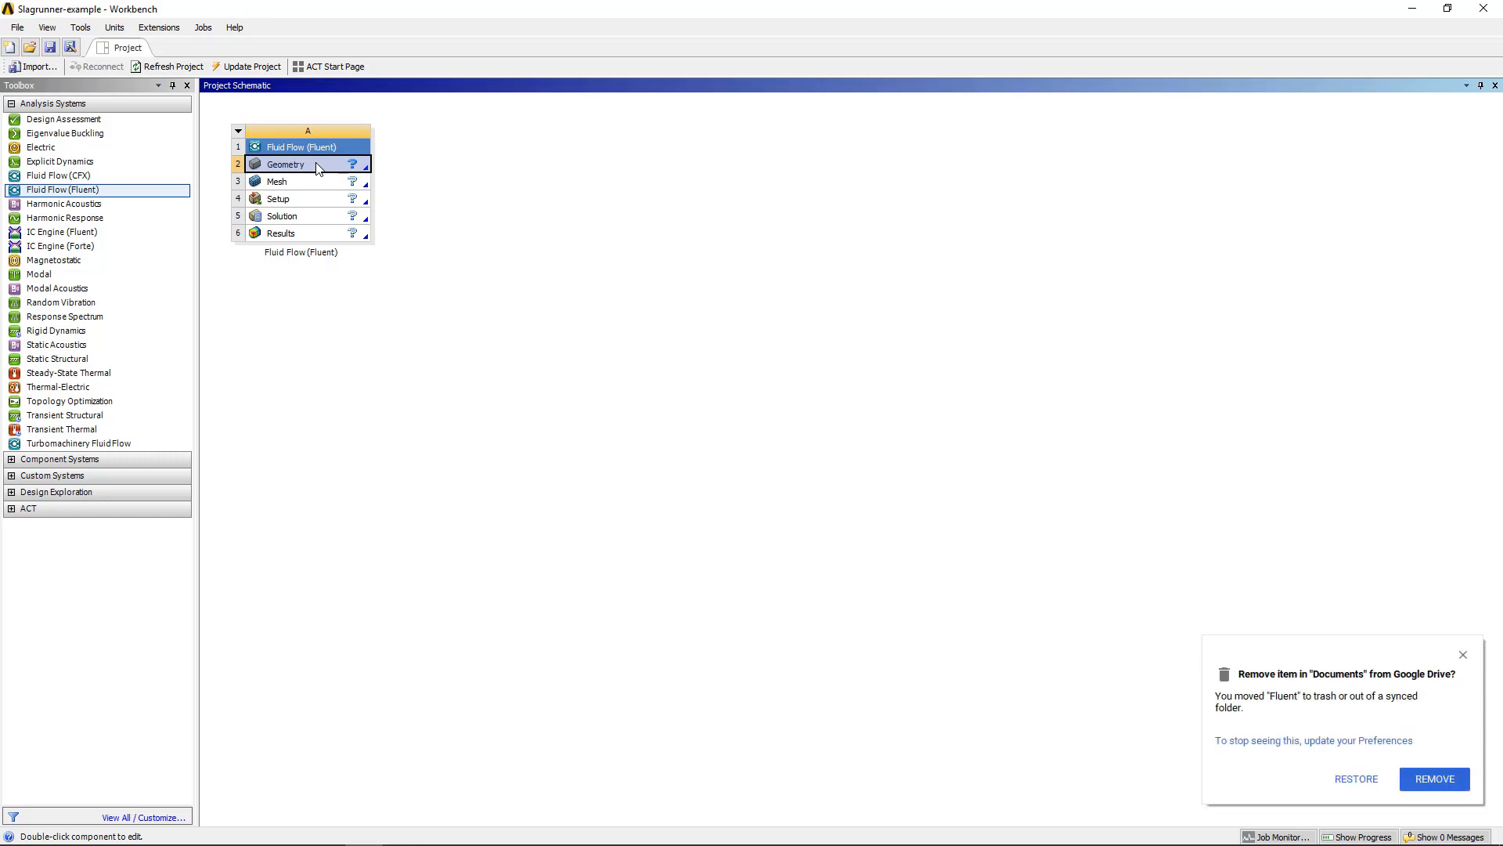
pyautogui.doubleClick(319, 169)
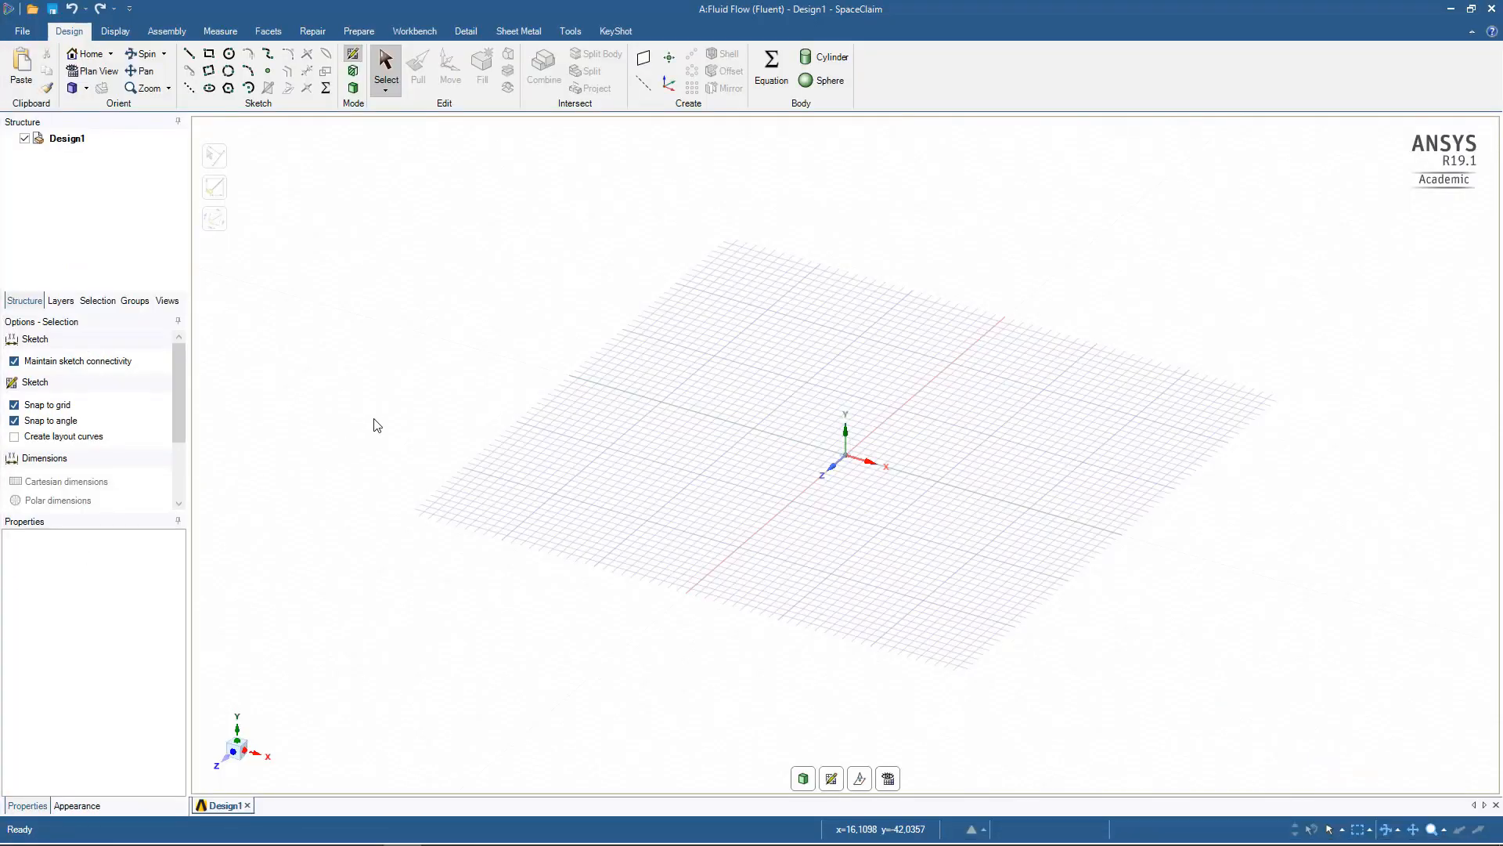
pyautogui.moveTo(450, 378); pyautogui.dragTo(436, 439, button='middle')
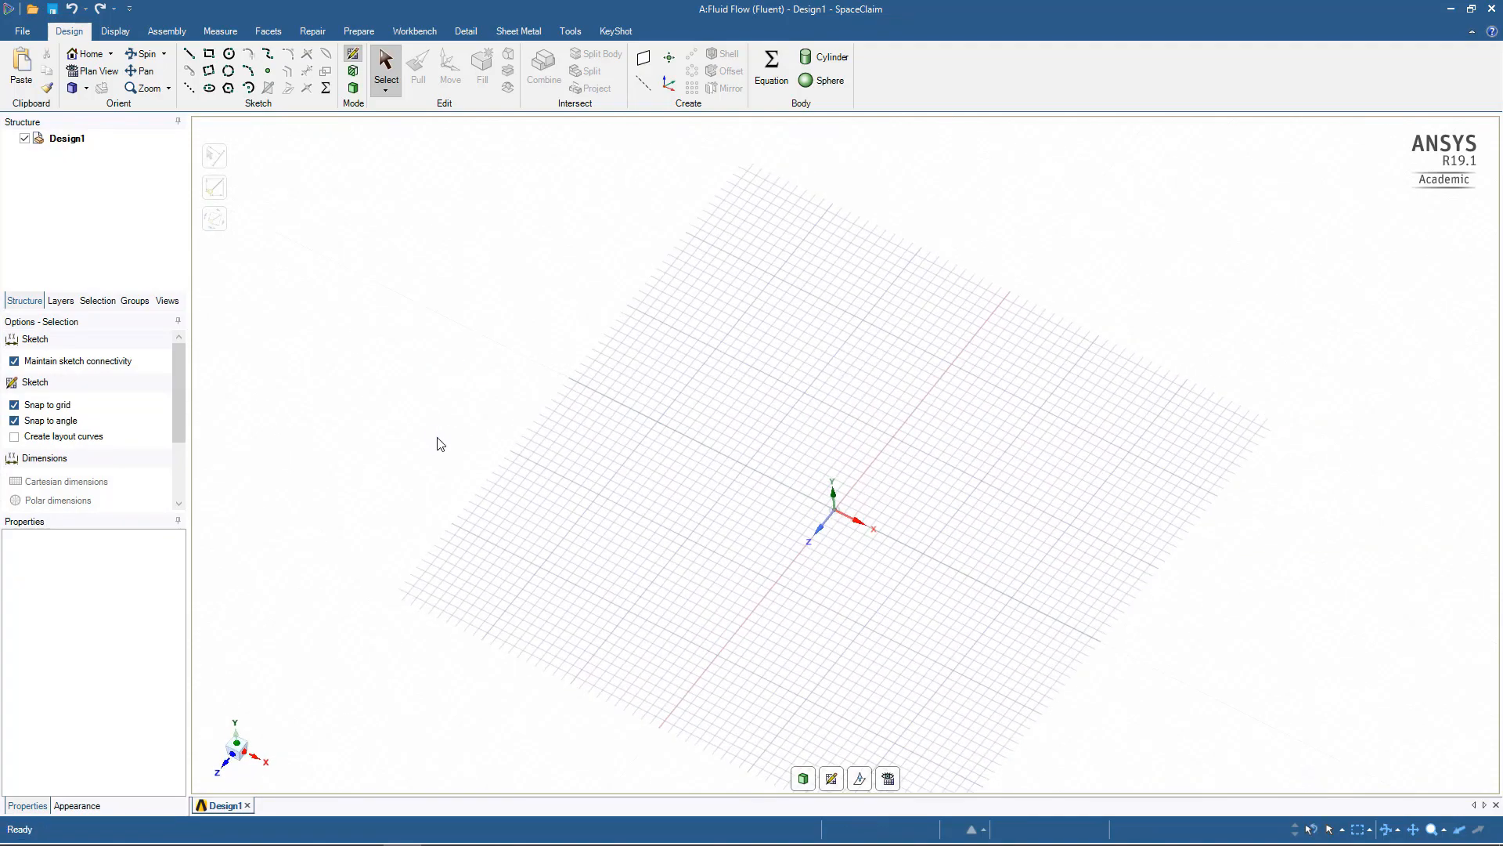
pyautogui.click(890, 779)
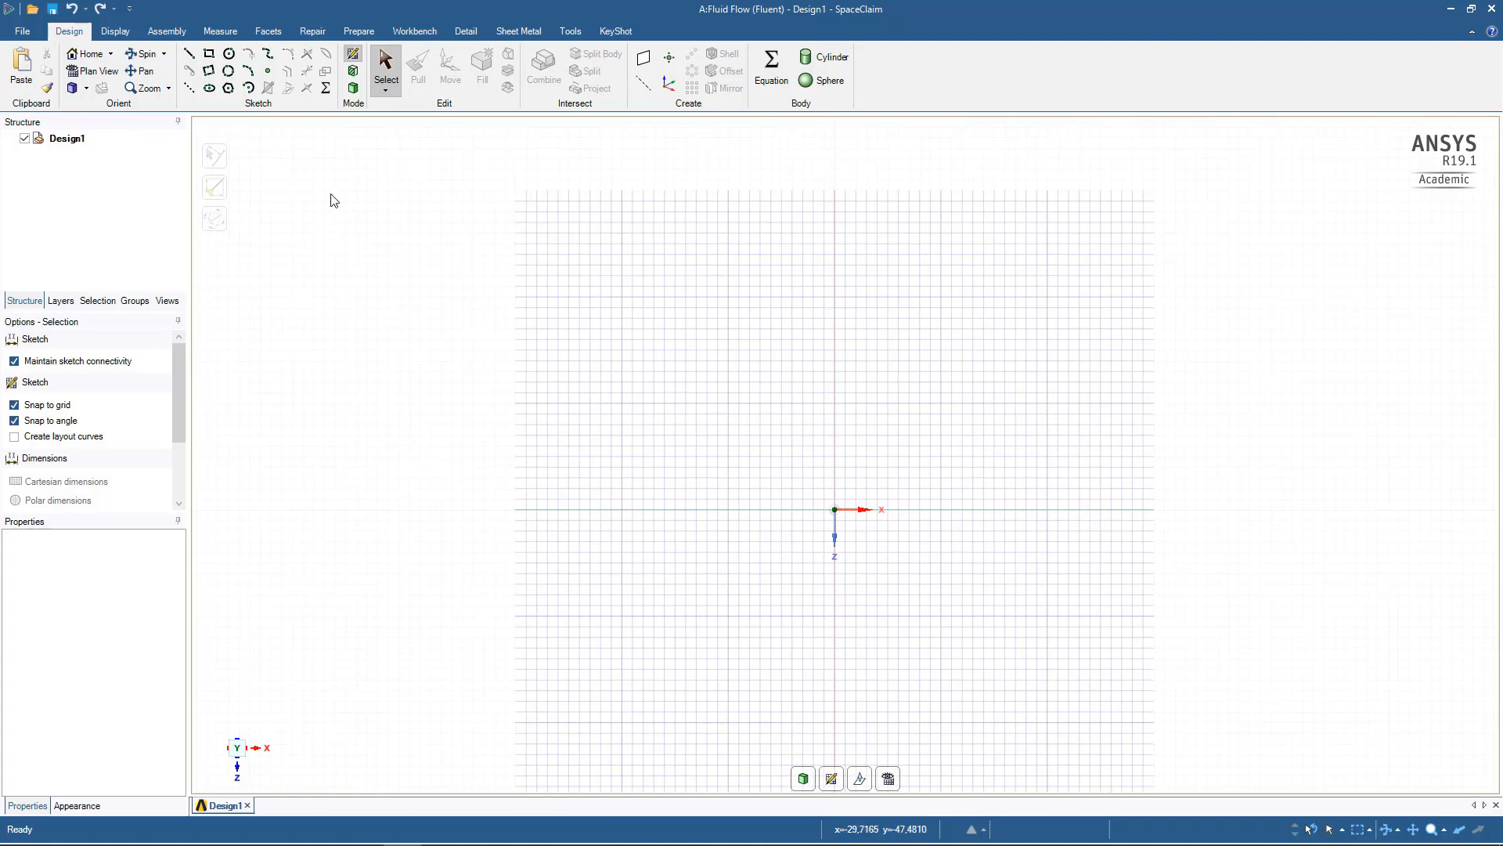
# - Sketch a circle with a diameter of 400 mm centred on the origin
pyautogui.click(228, 54)
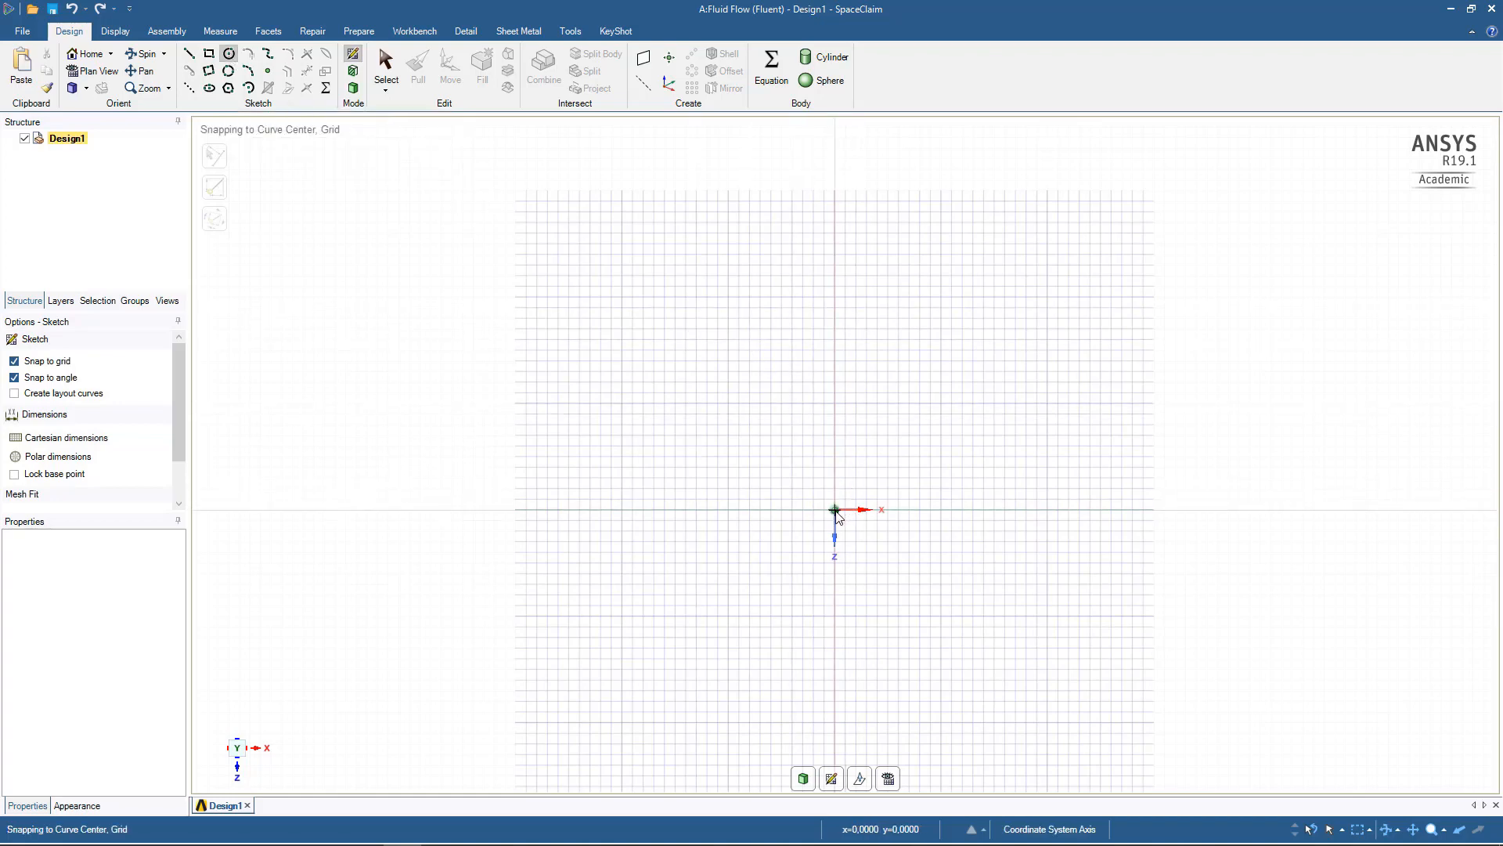
pyautogui.click(835, 509)
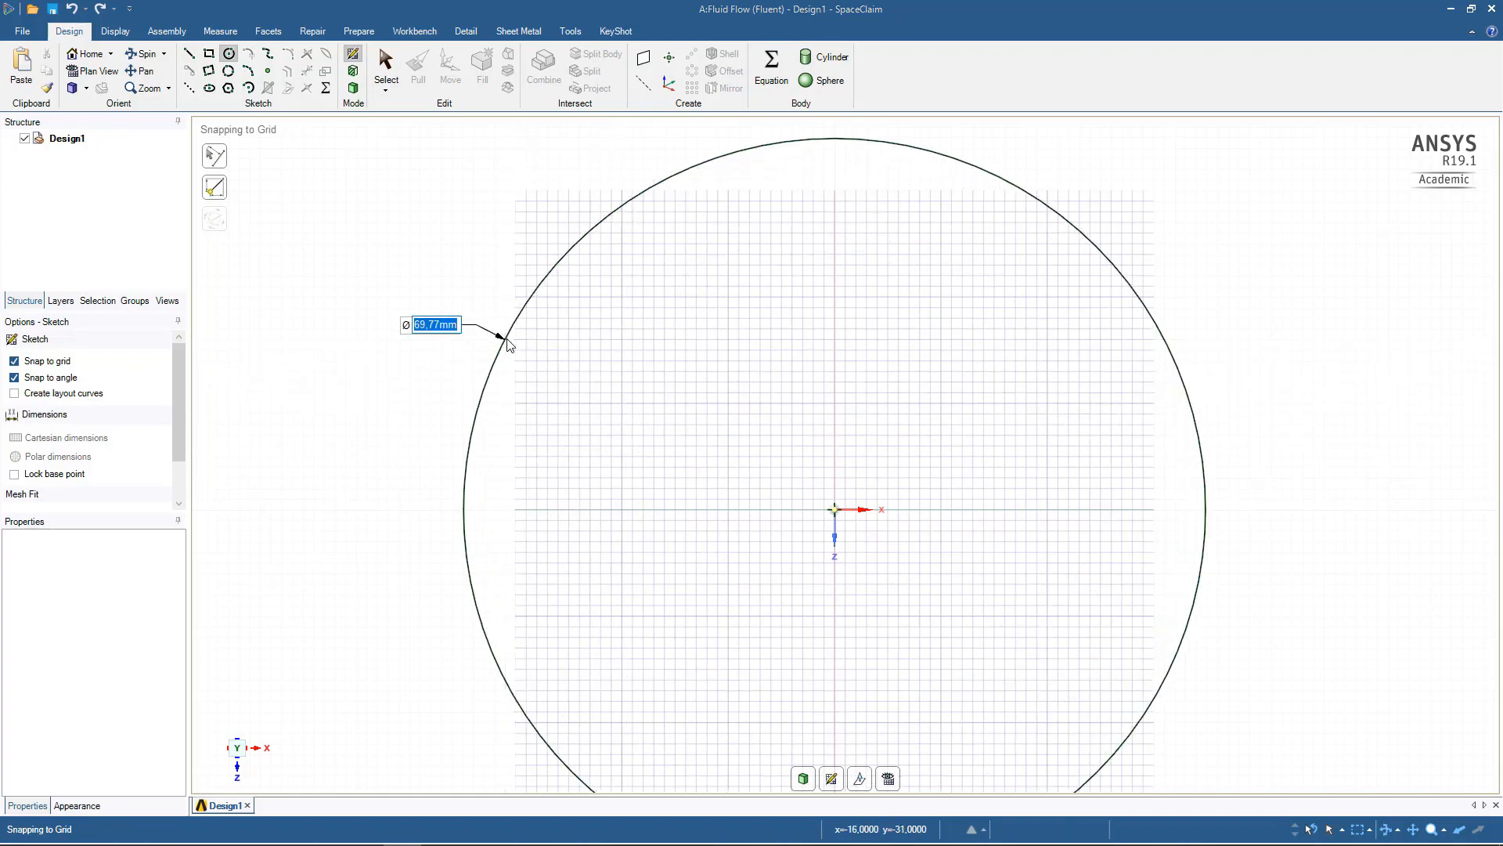
pyautogui.write('400')
pyautogui.press('Return')
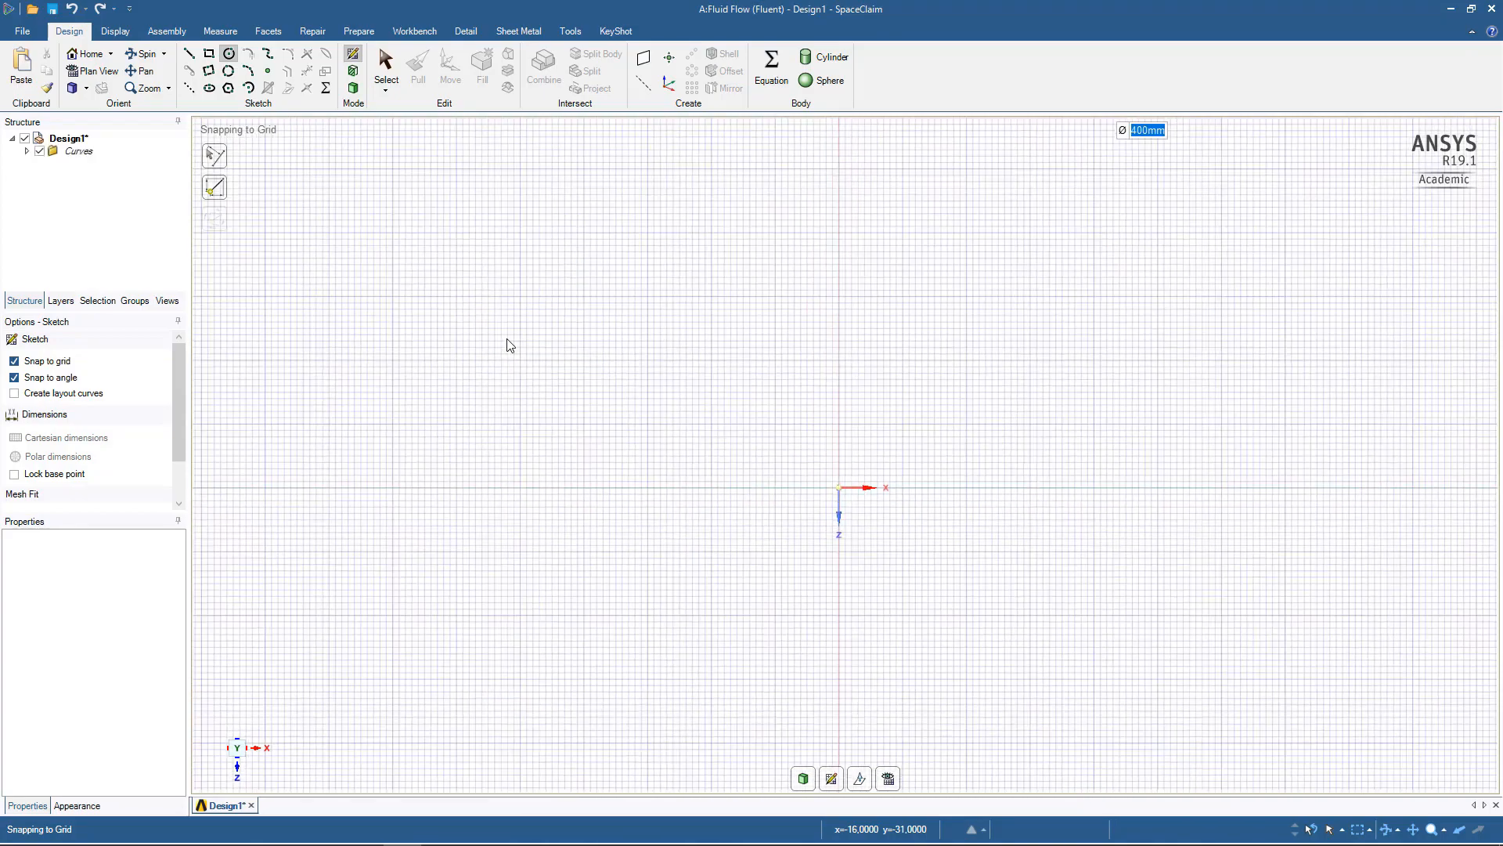
# - Sketch a second circle with a diameter of 500 mm, concentric with the first at the origin
pyautogui.scroll(-2, 573, 326)
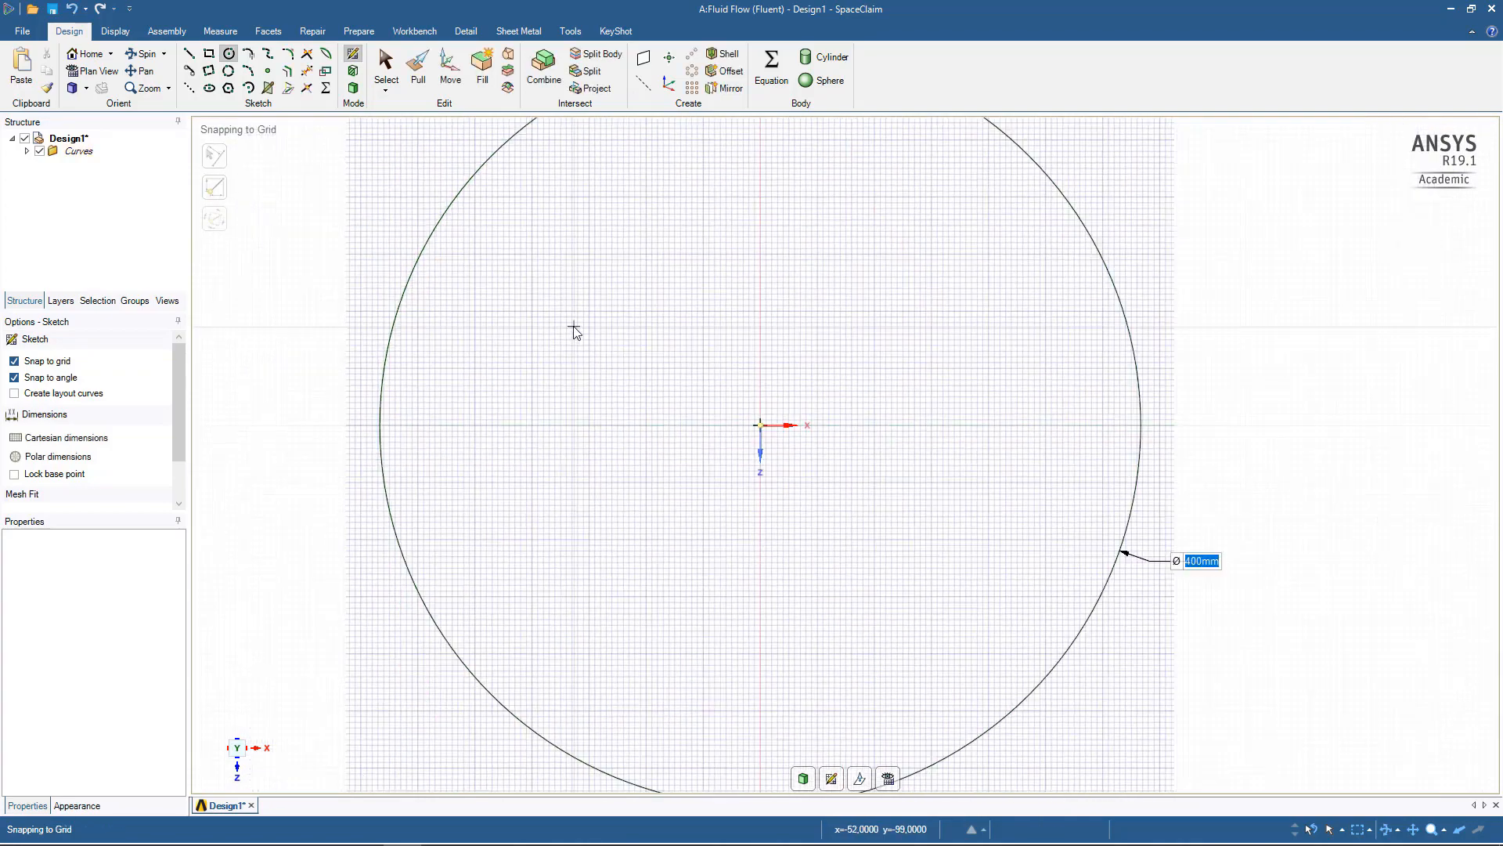
pyautogui.scroll(-3, 573, 326)
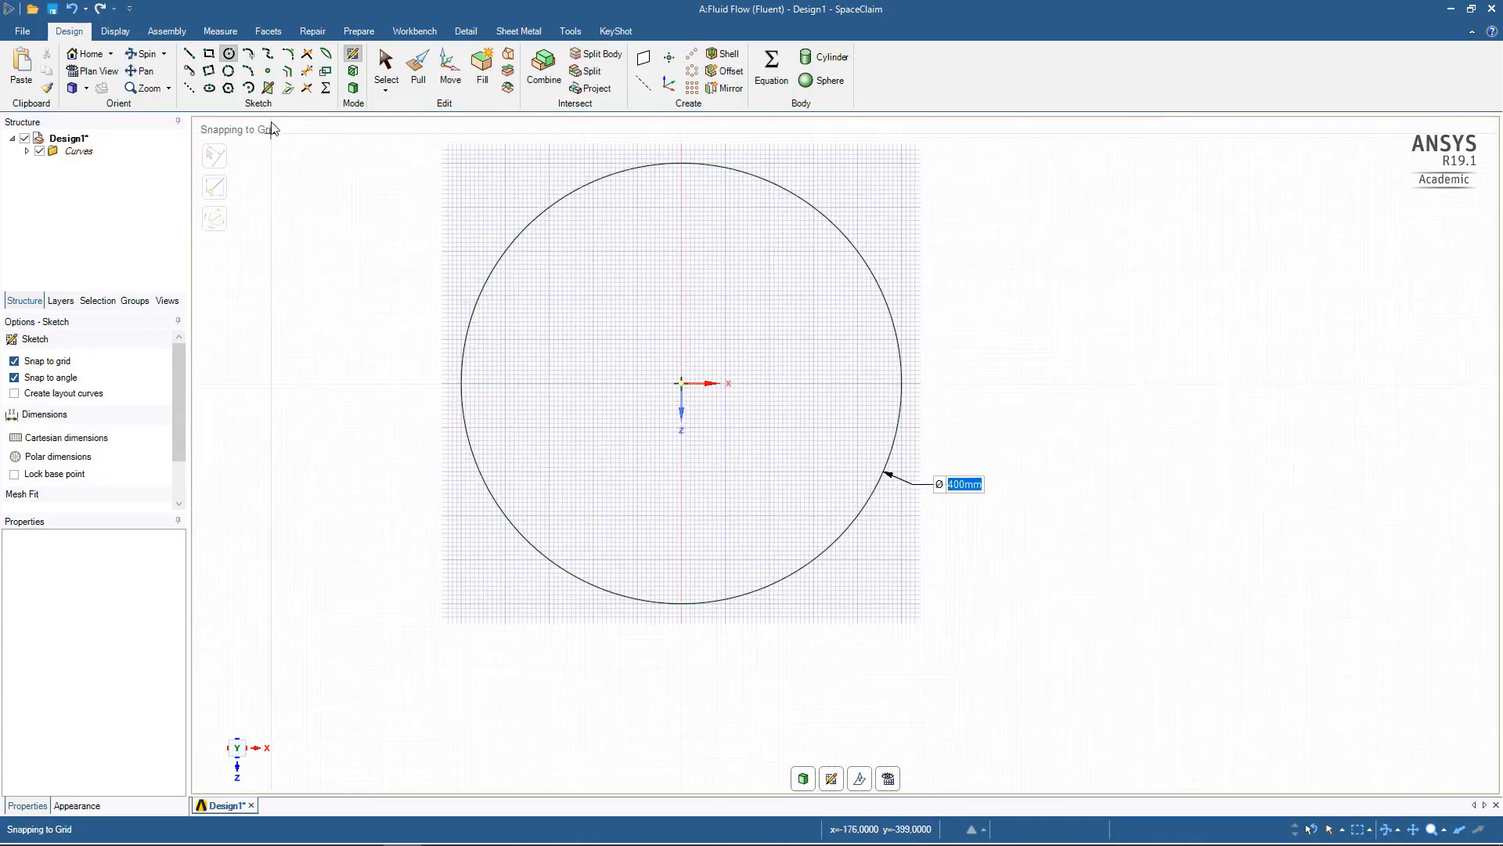
pyautogui.click(681, 384)
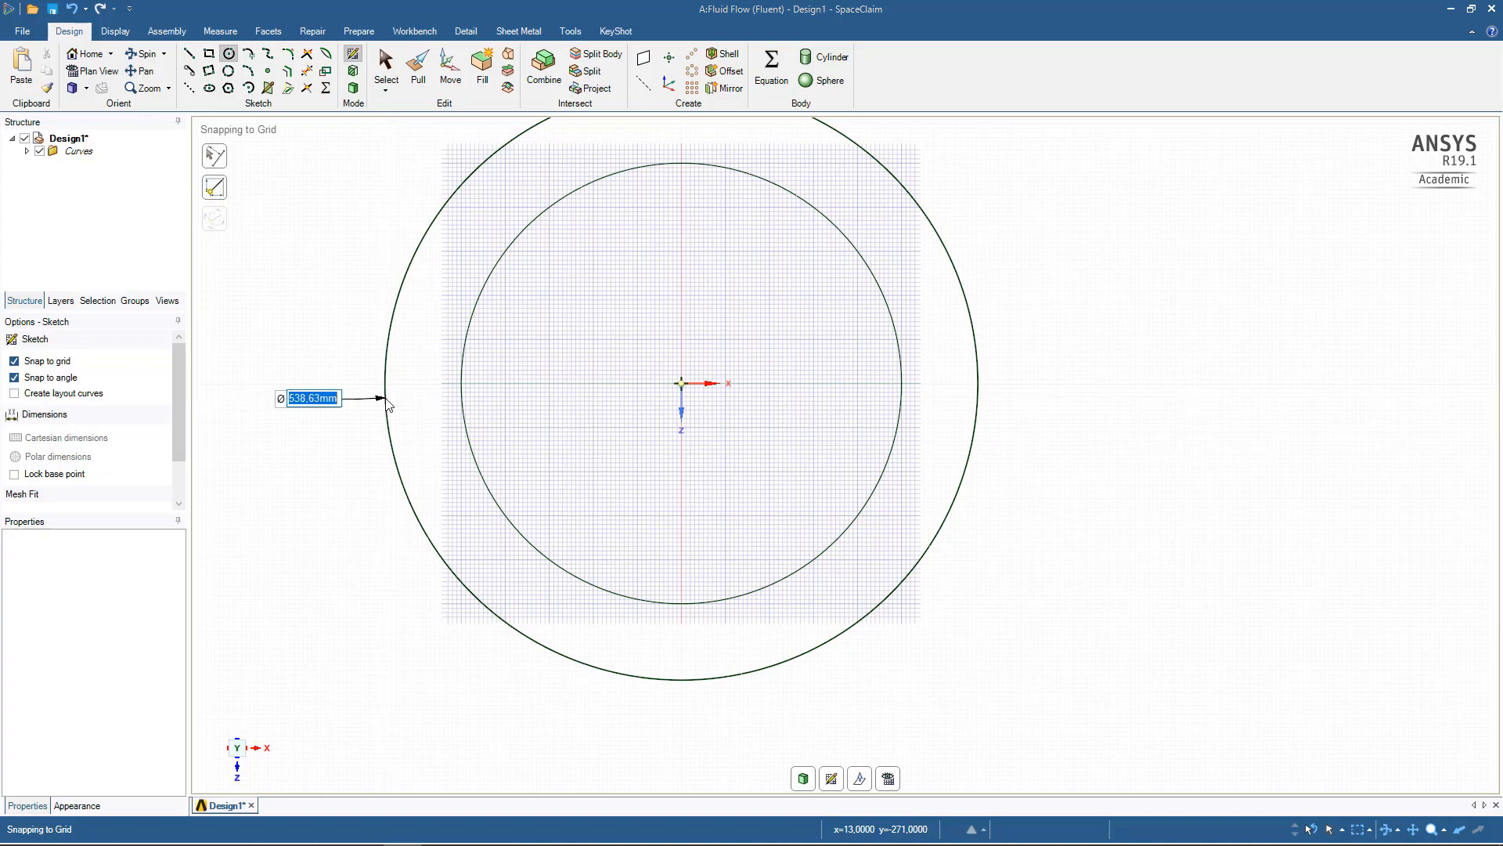
pyautogui.write('500')
pyautogui.press('Return')
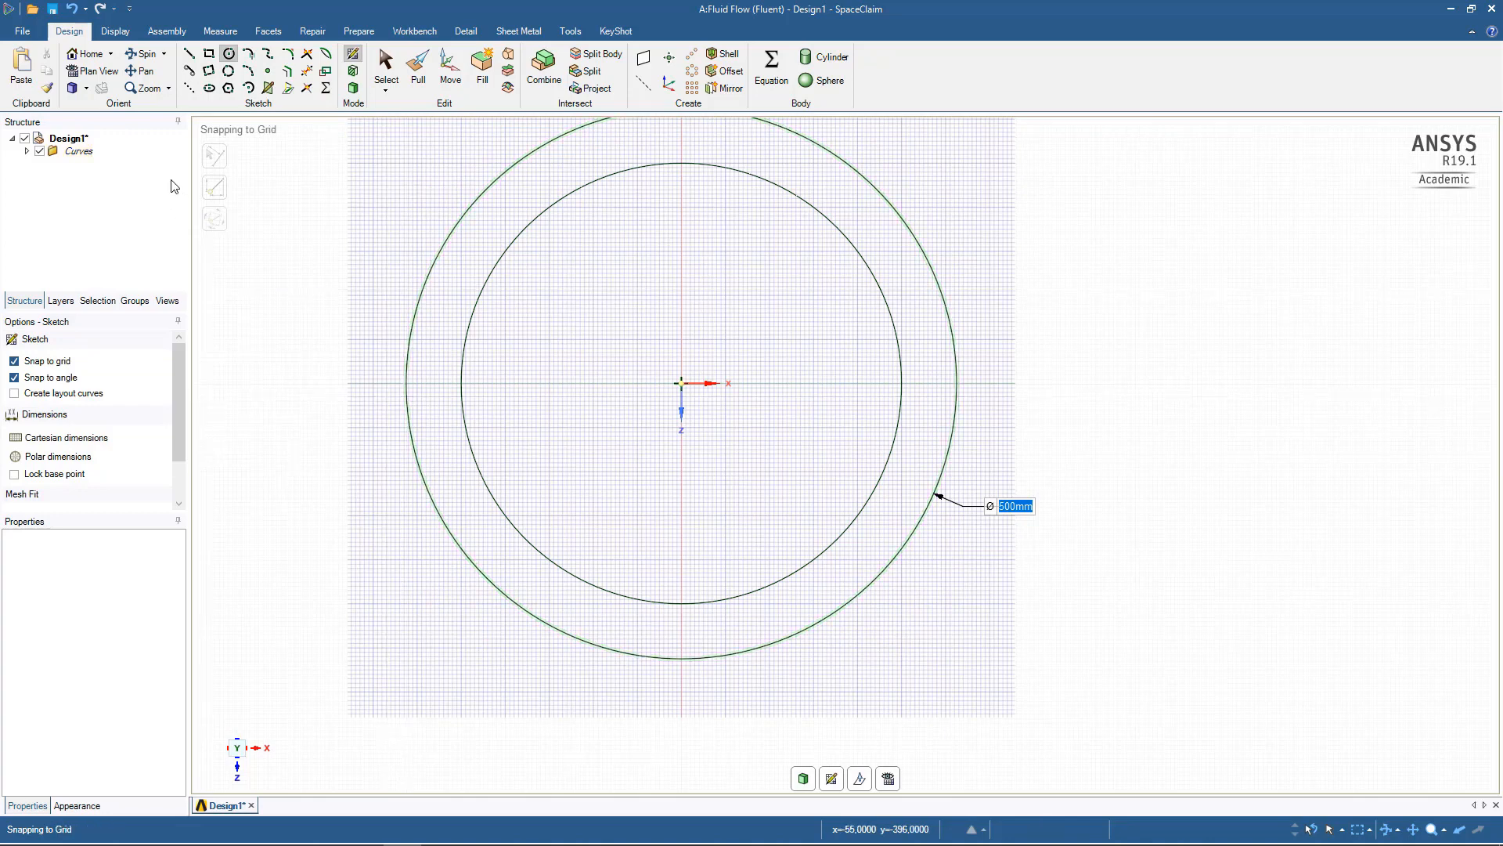
# - Draw lines from the origin: 250 mm along +Z and 250 mm along −X to the outer circle, and 200 mm along −Z to the inner circle
pyautogui.click(190, 57)
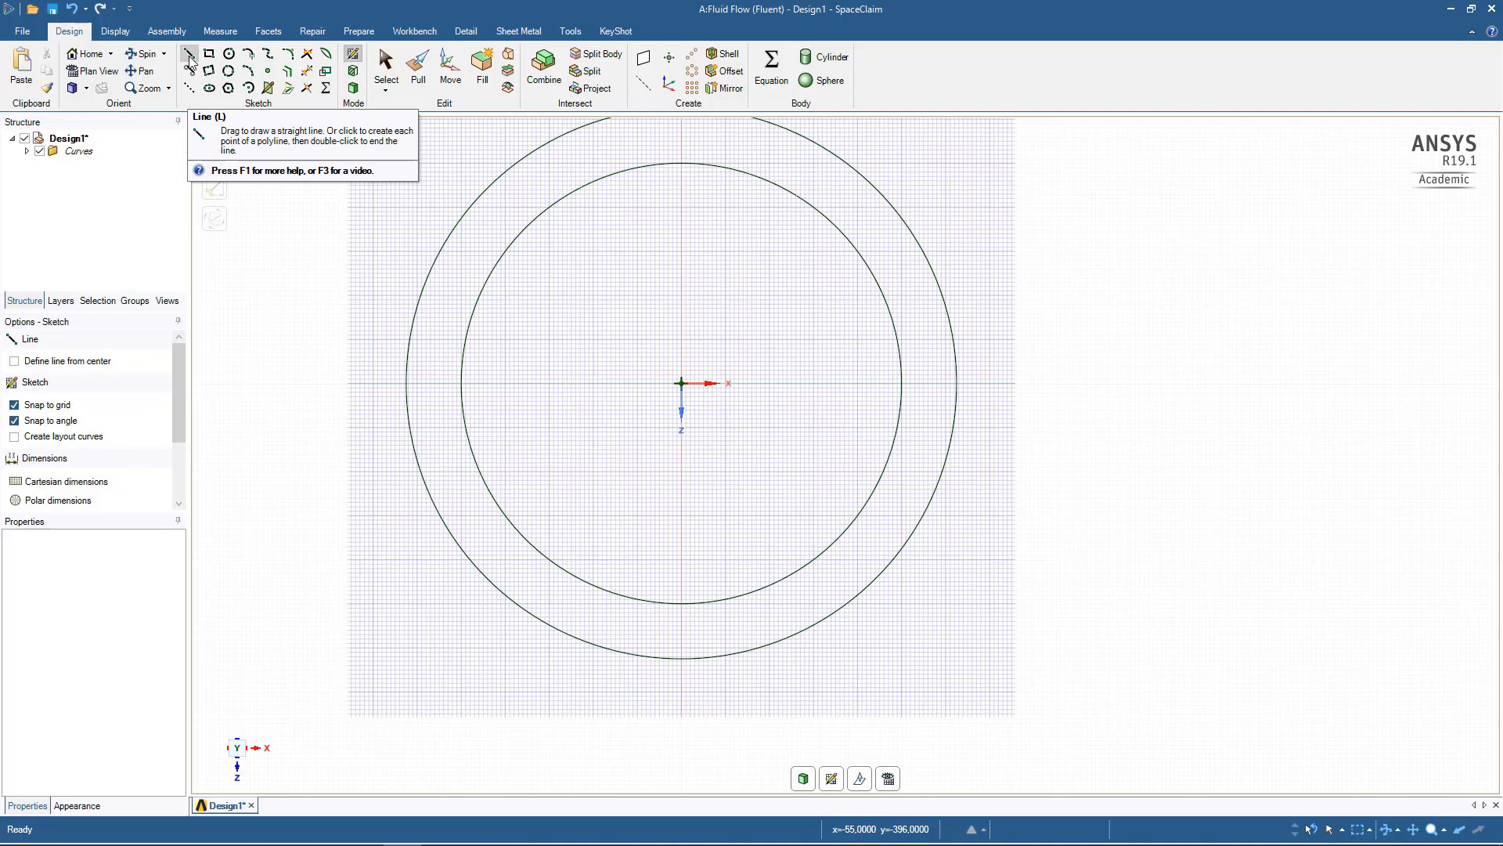
pyautogui.click(682, 385)
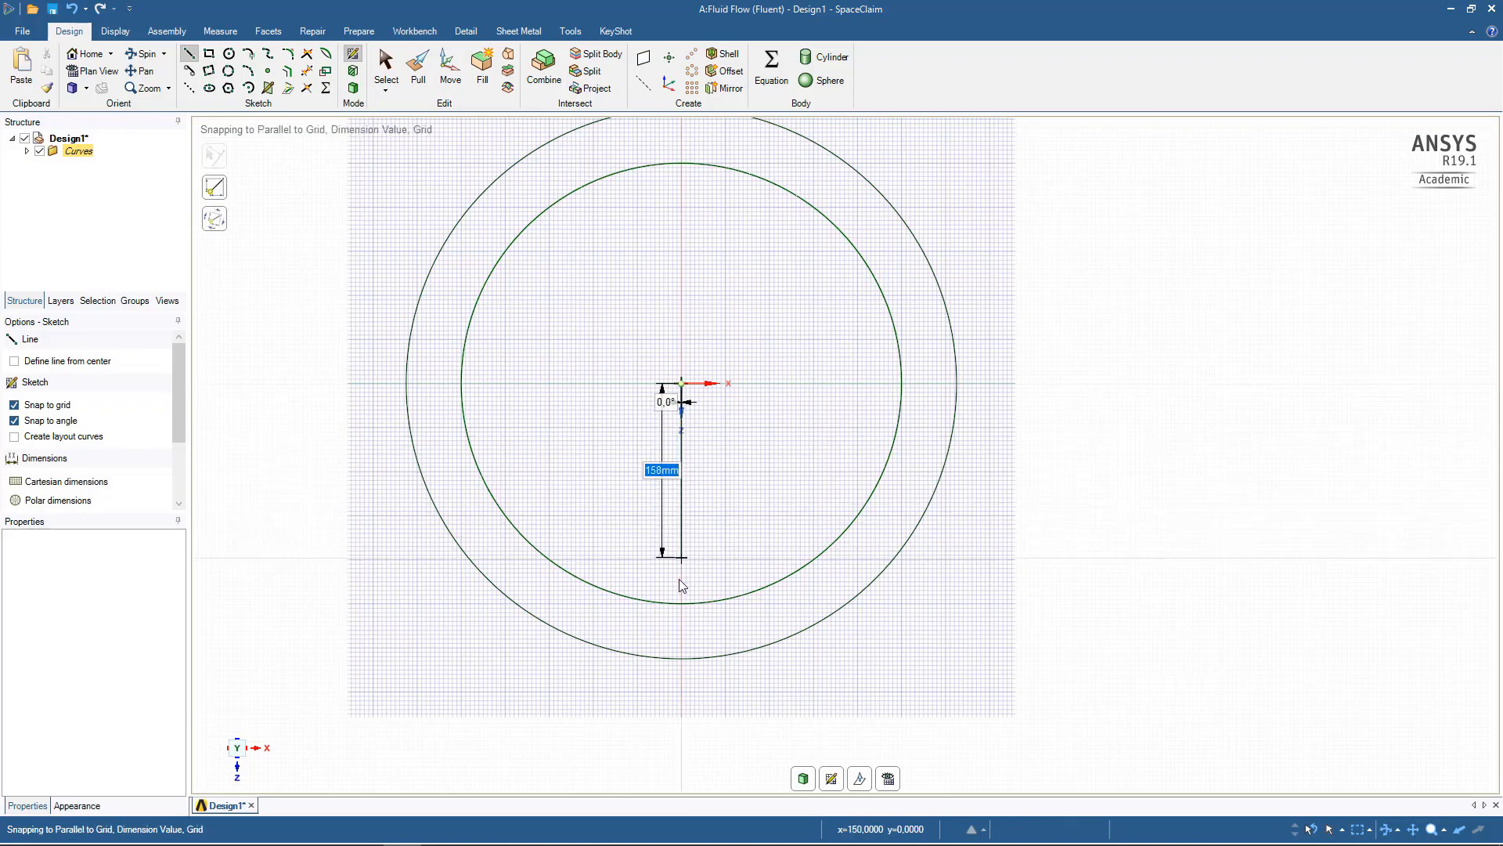
pyautogui.click(682, 658)
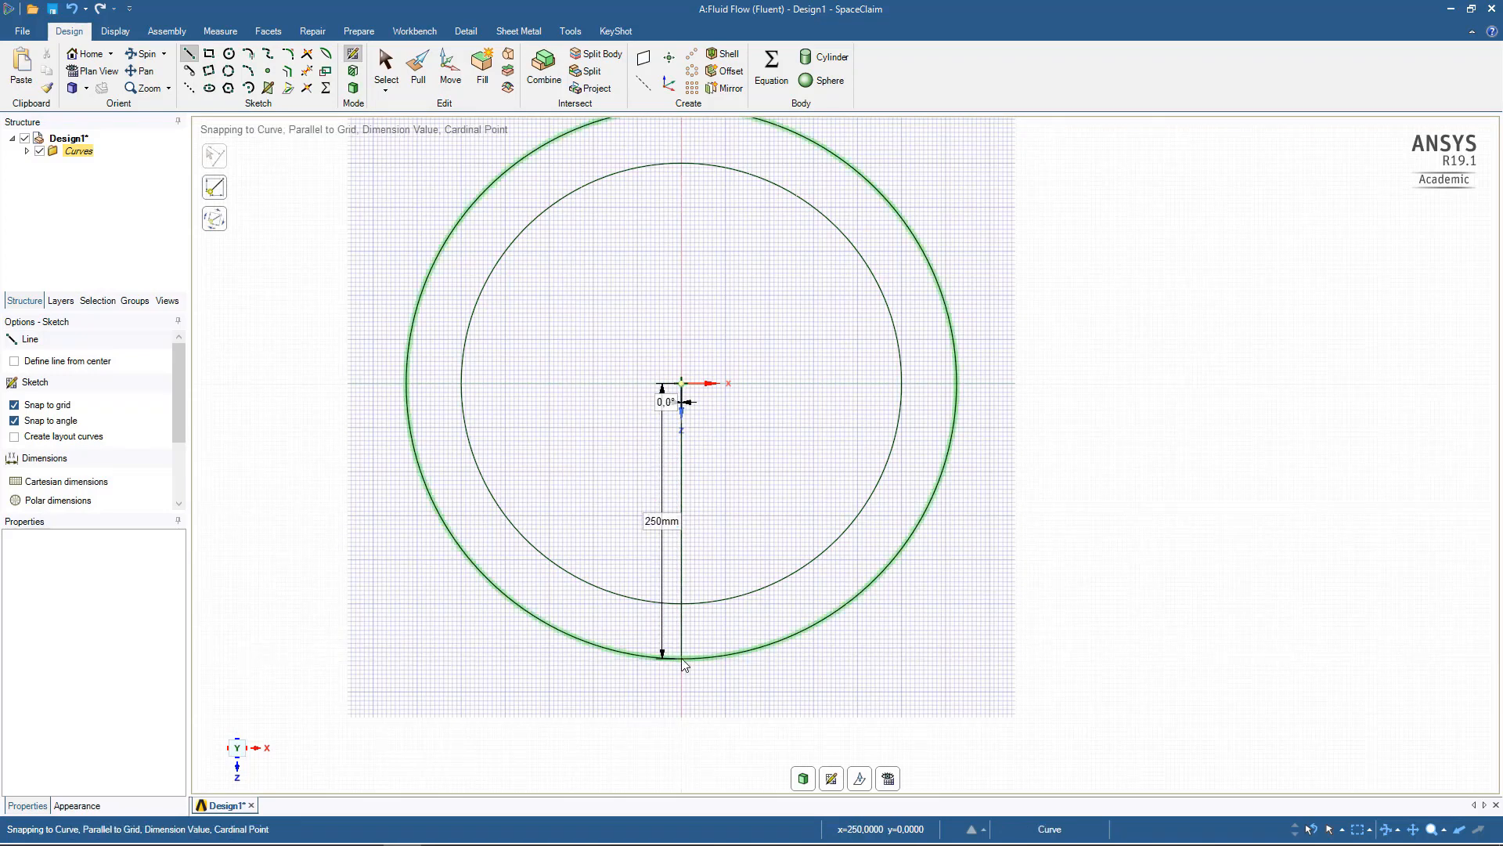
pyautogui.click(682, 384)
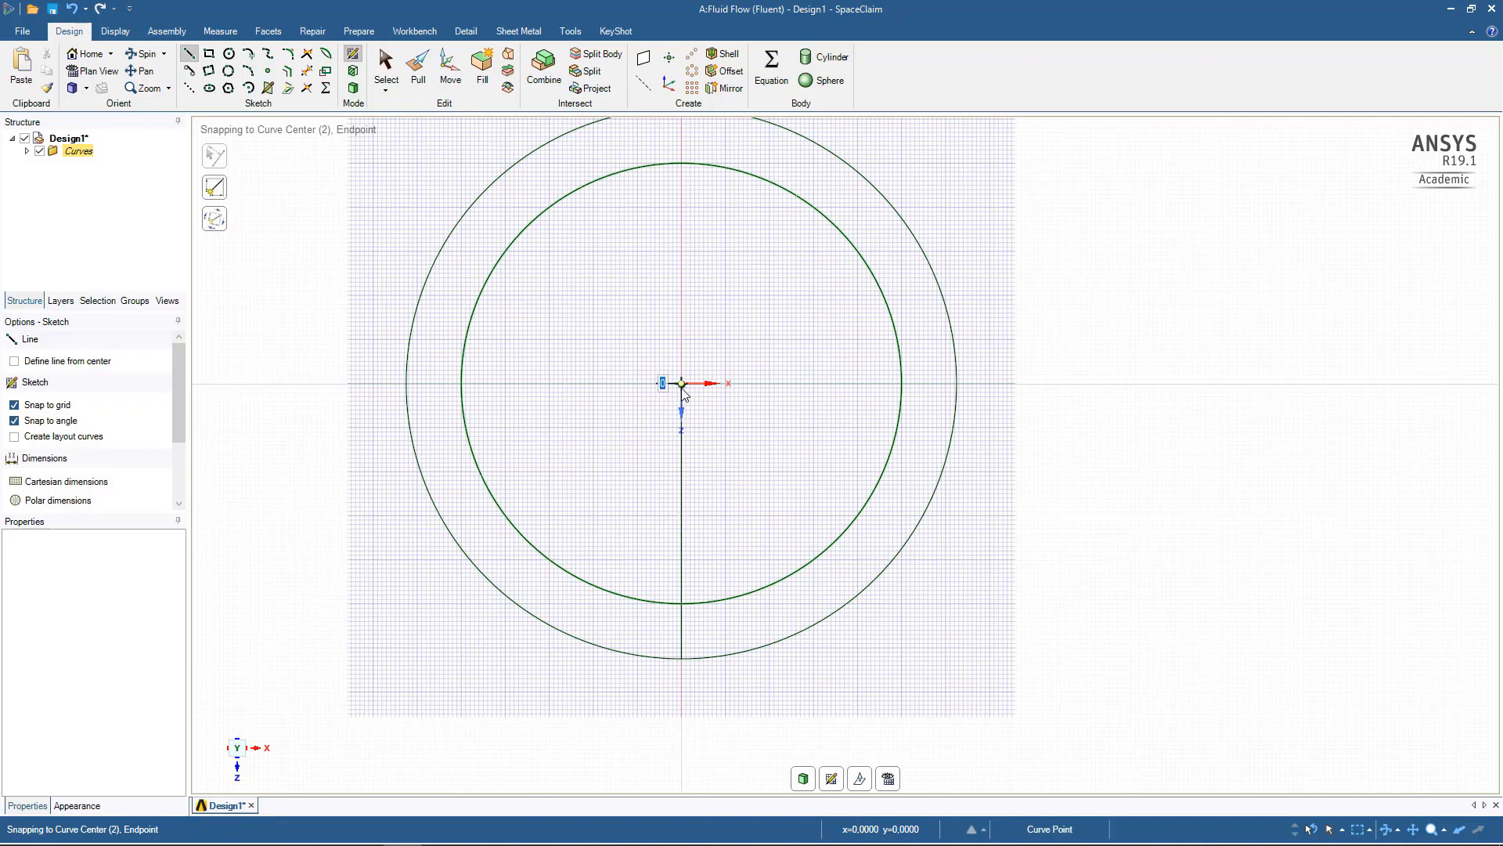
pyautogui.click(406, 384)
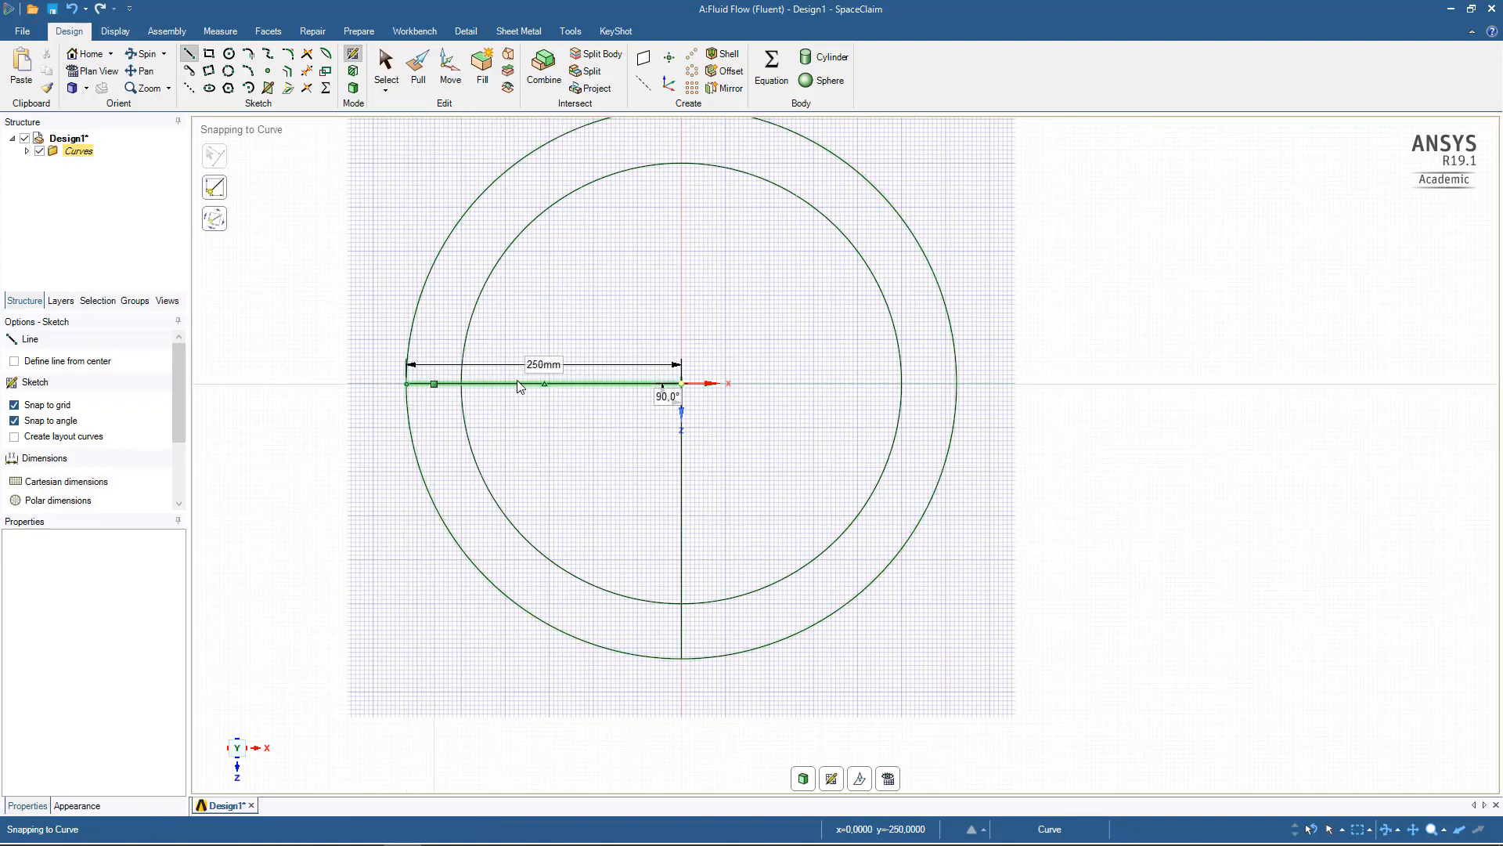
pyautogui.click(682, 384)
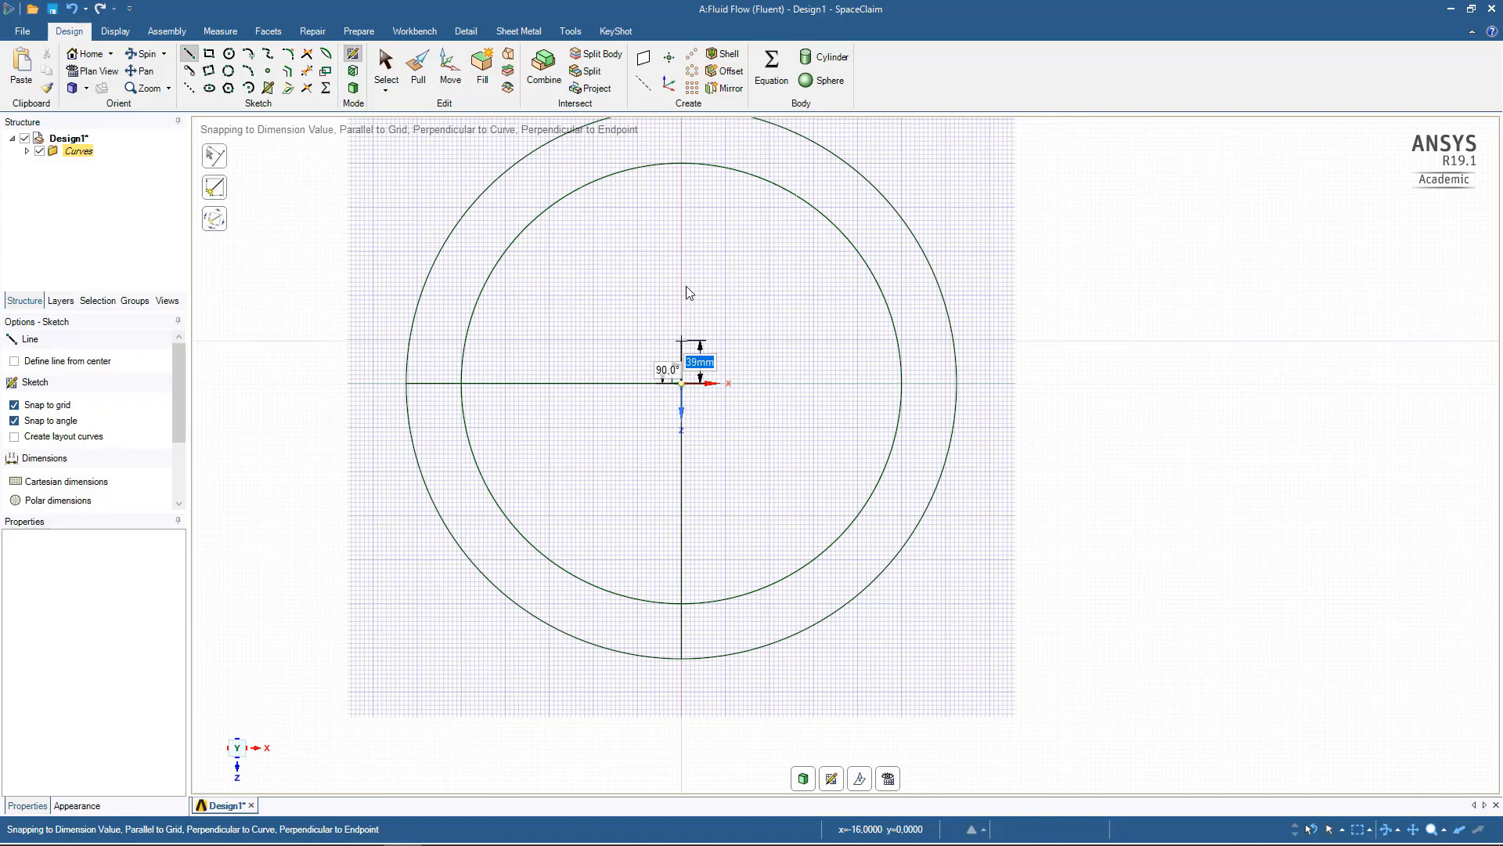
pyautogui.click(682, 165)
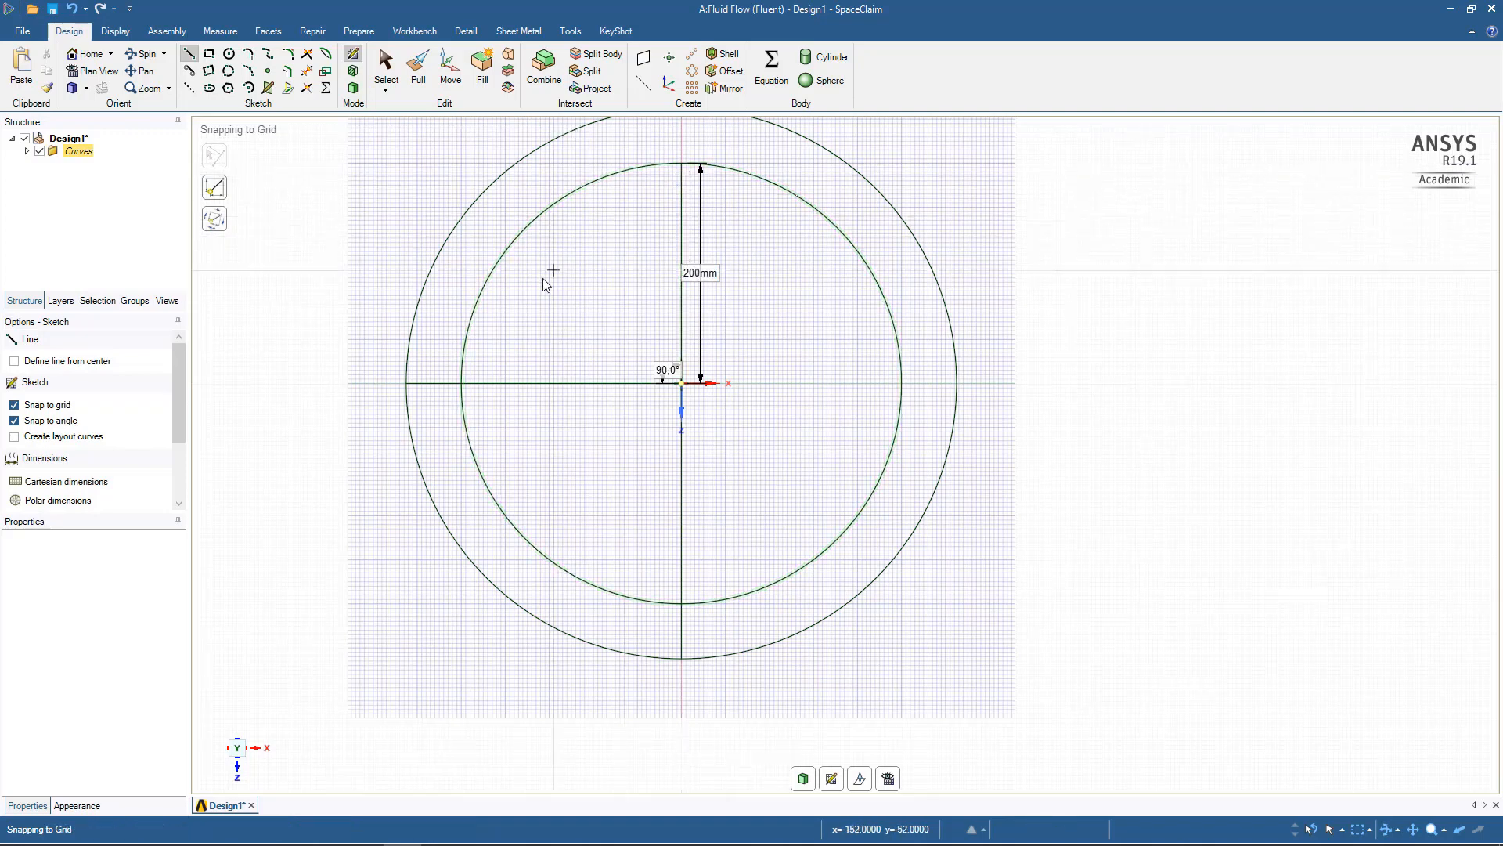
# - Draw two parallel lines 200 mm long in the −Z direction from where the inner and outer circles meet the −X line
pyautogui.click(461, 384)
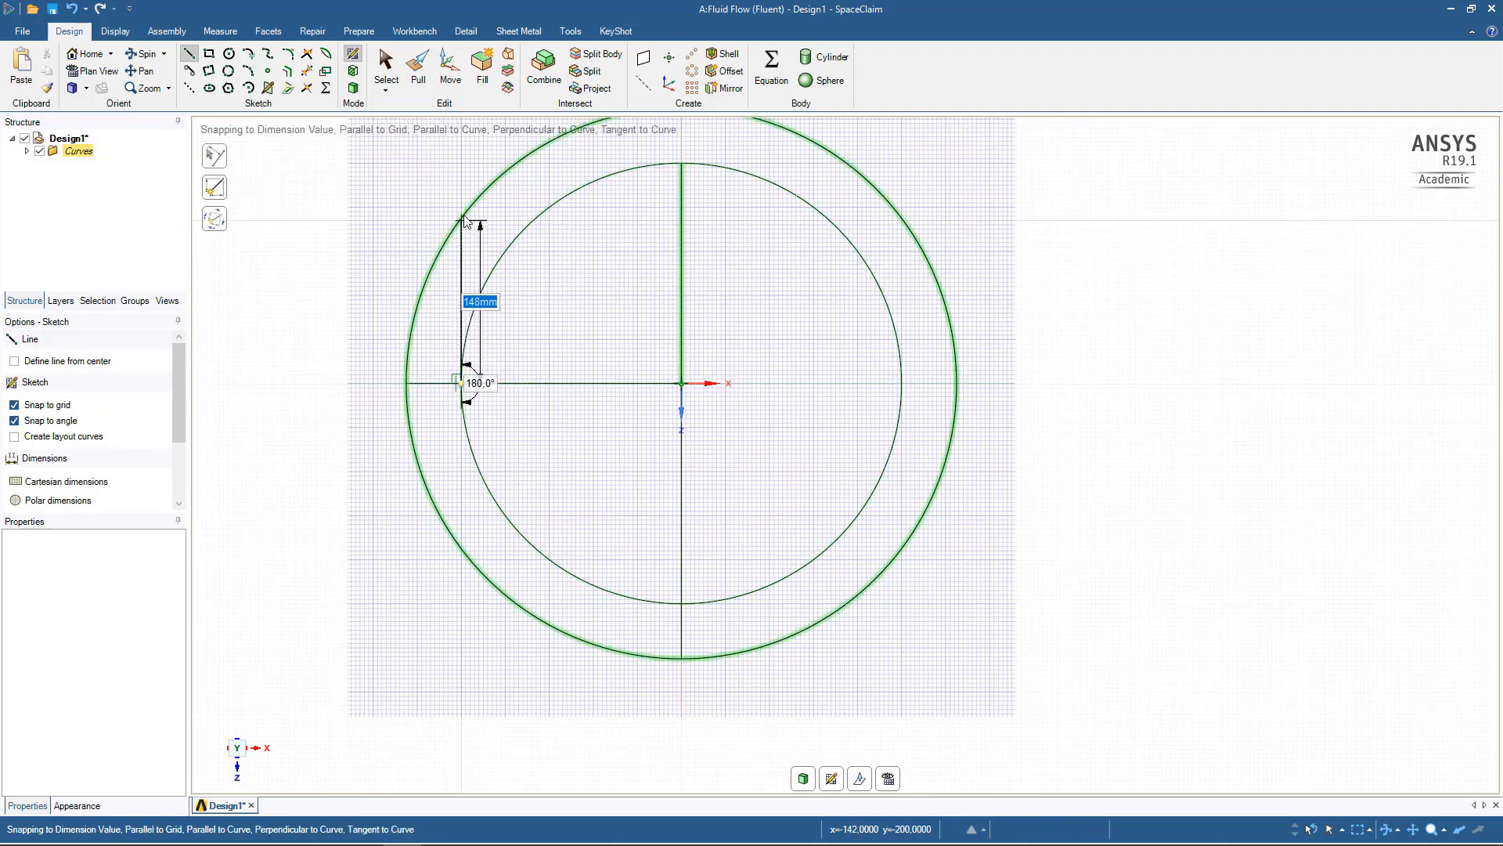
pyautogui.click(467, 170)
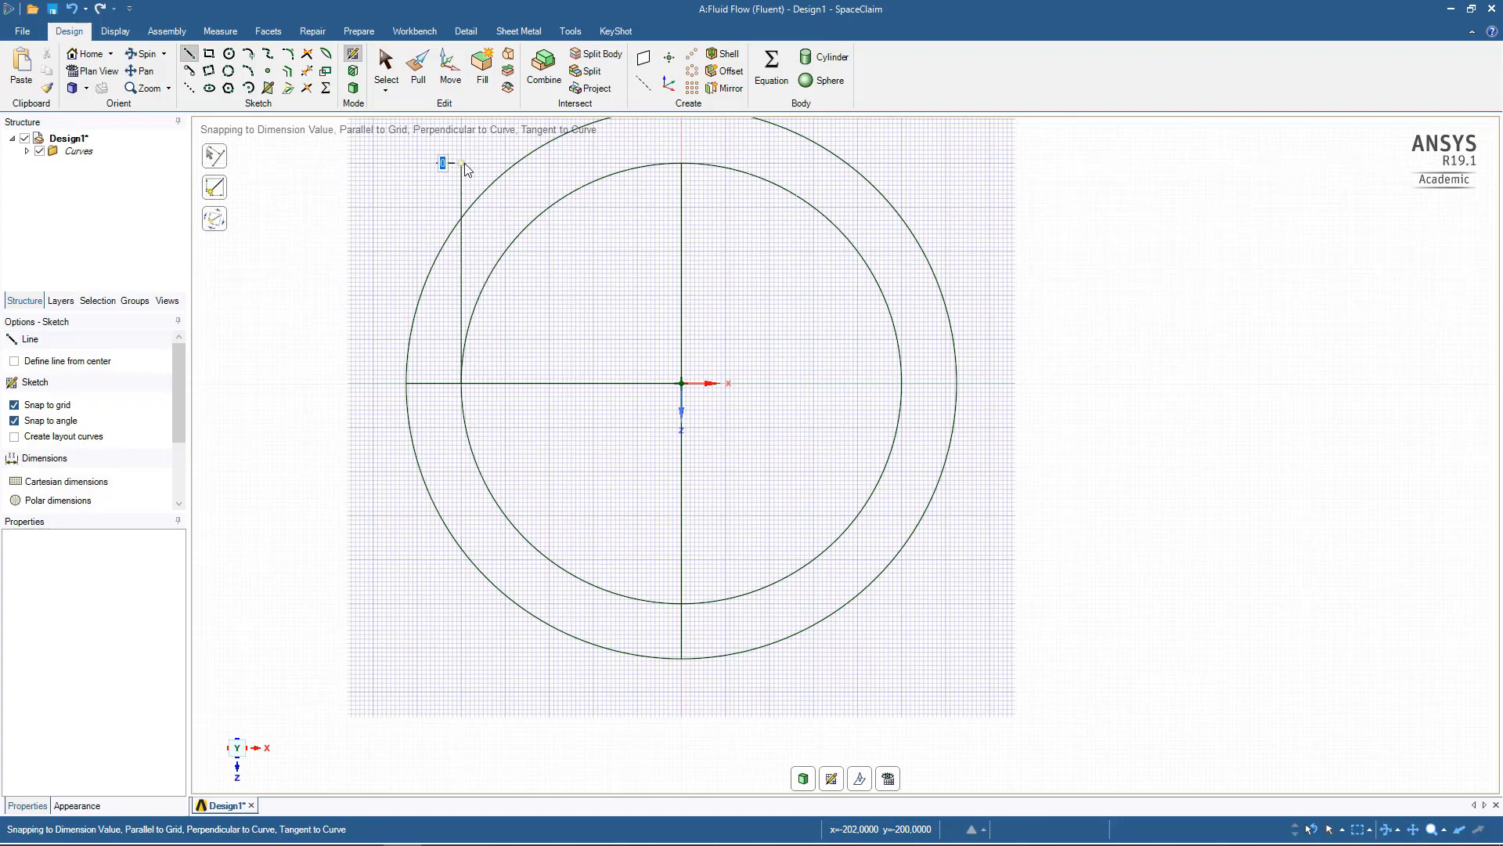
pyautogui.click(407, 383)
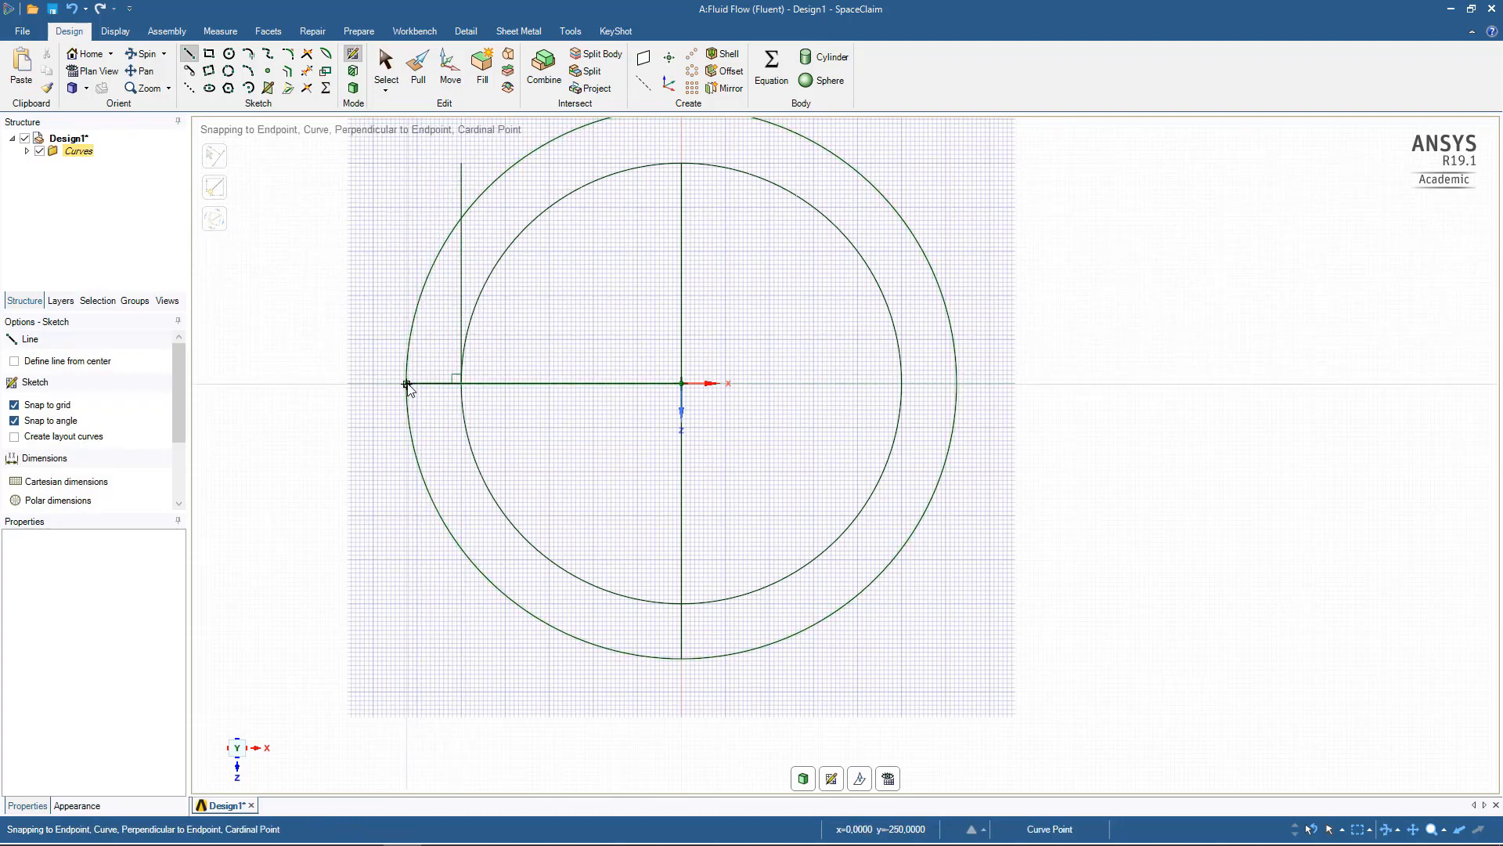
pyautogui.click(411, 167)
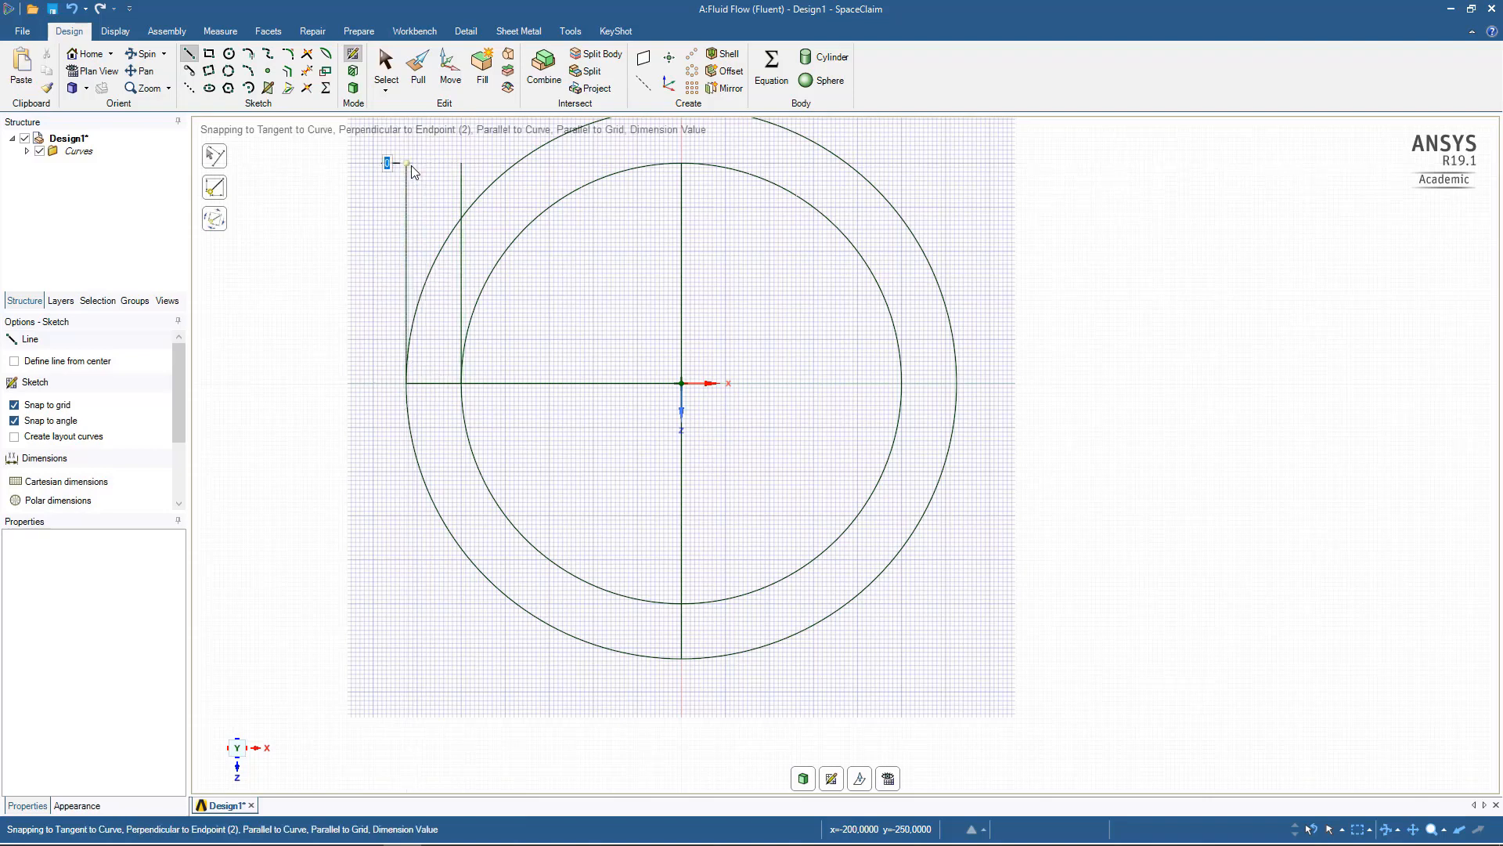
pyautogui.press('Escape')
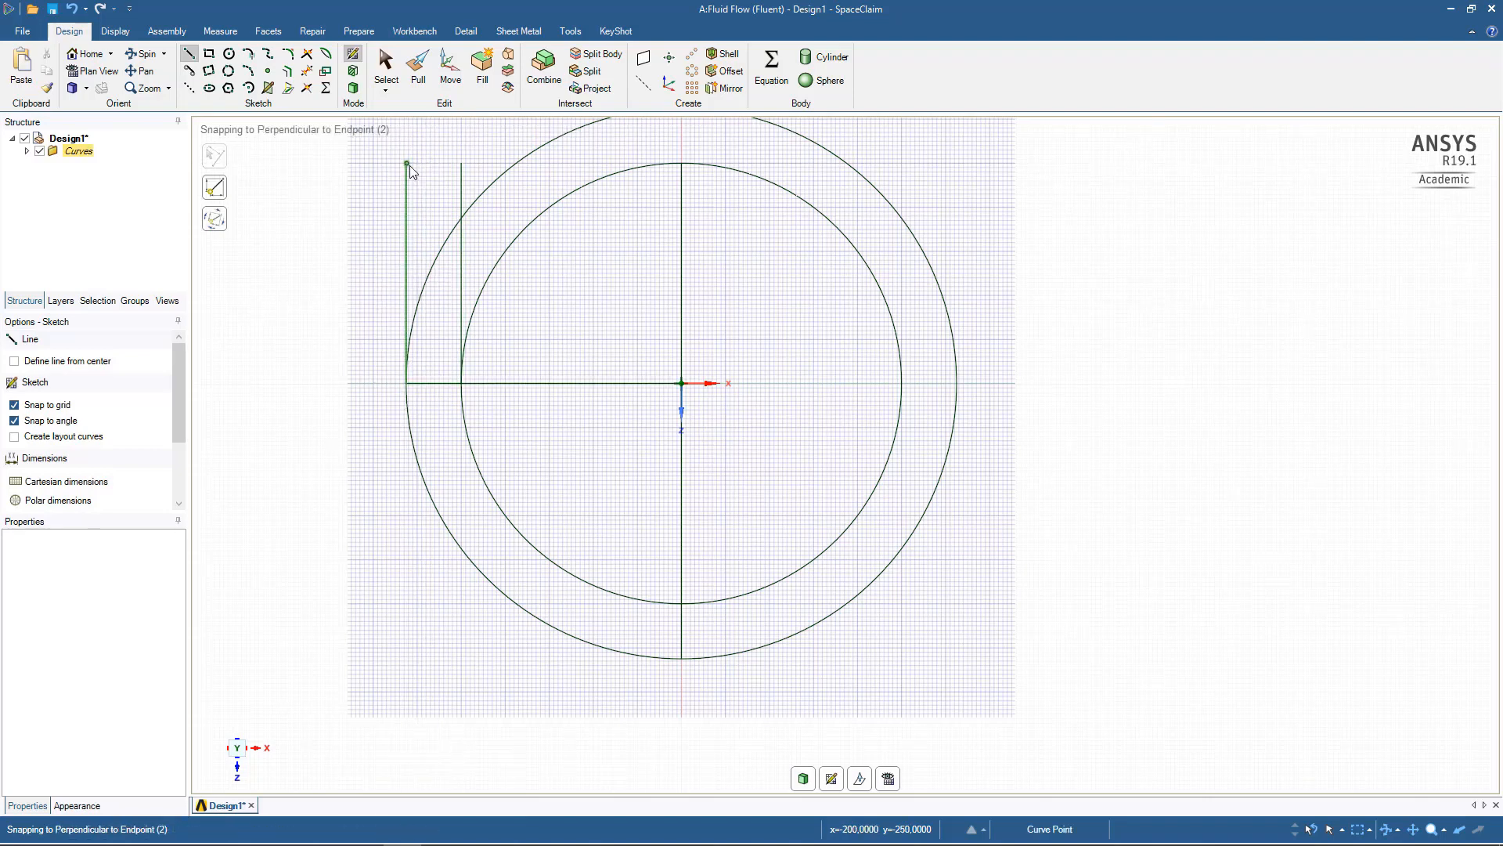
# - Join the −Z ends of the two parallel lines with a 50 mm line, and extend it to the end of the origin's −Z line
pyautogui.click(407, 163)
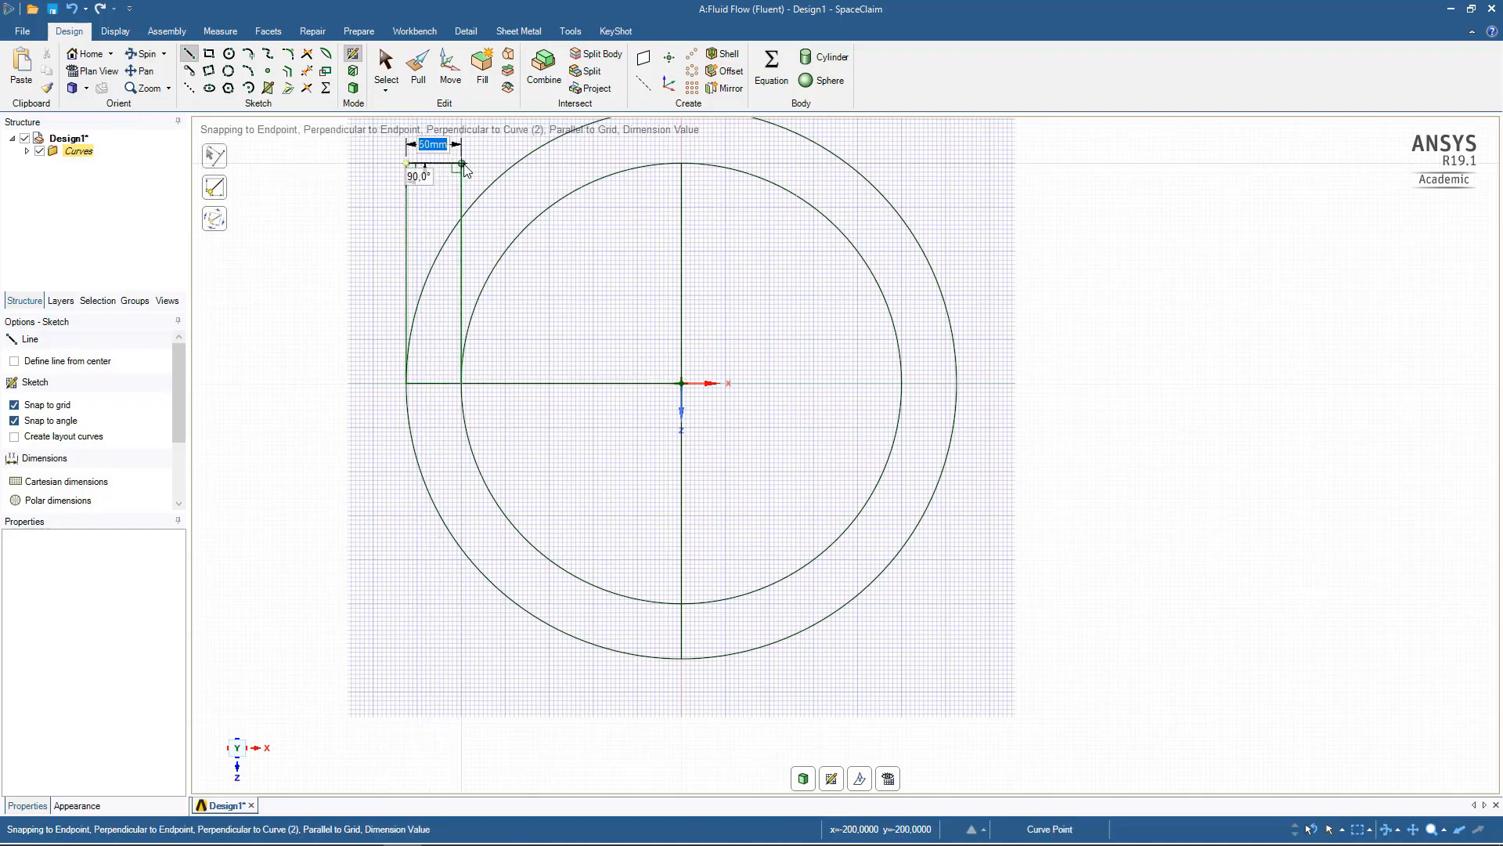
pyautogui.click(681, 163)
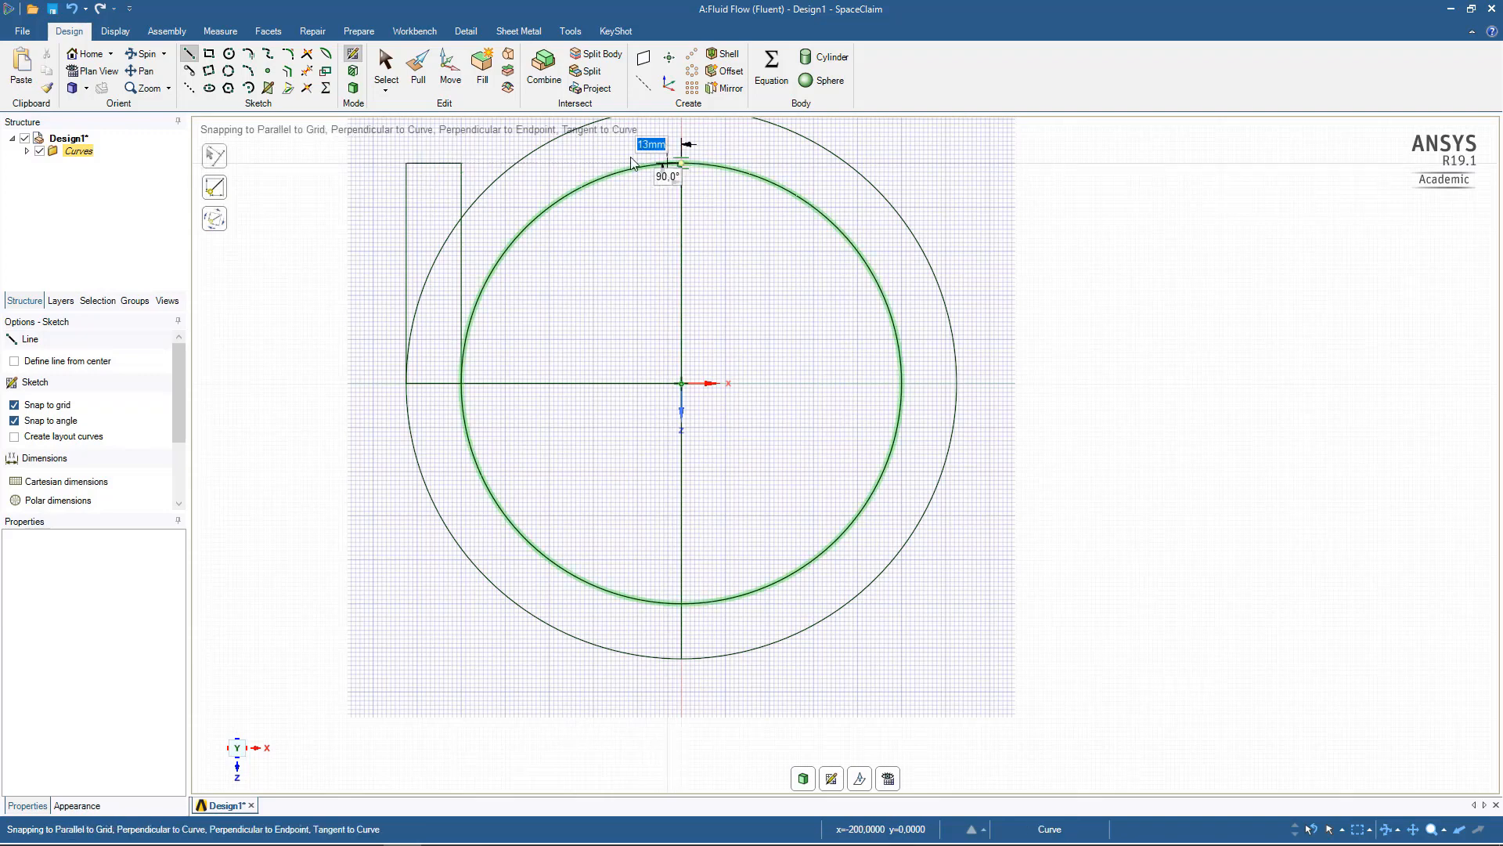
pyautogui.click(462, 163)
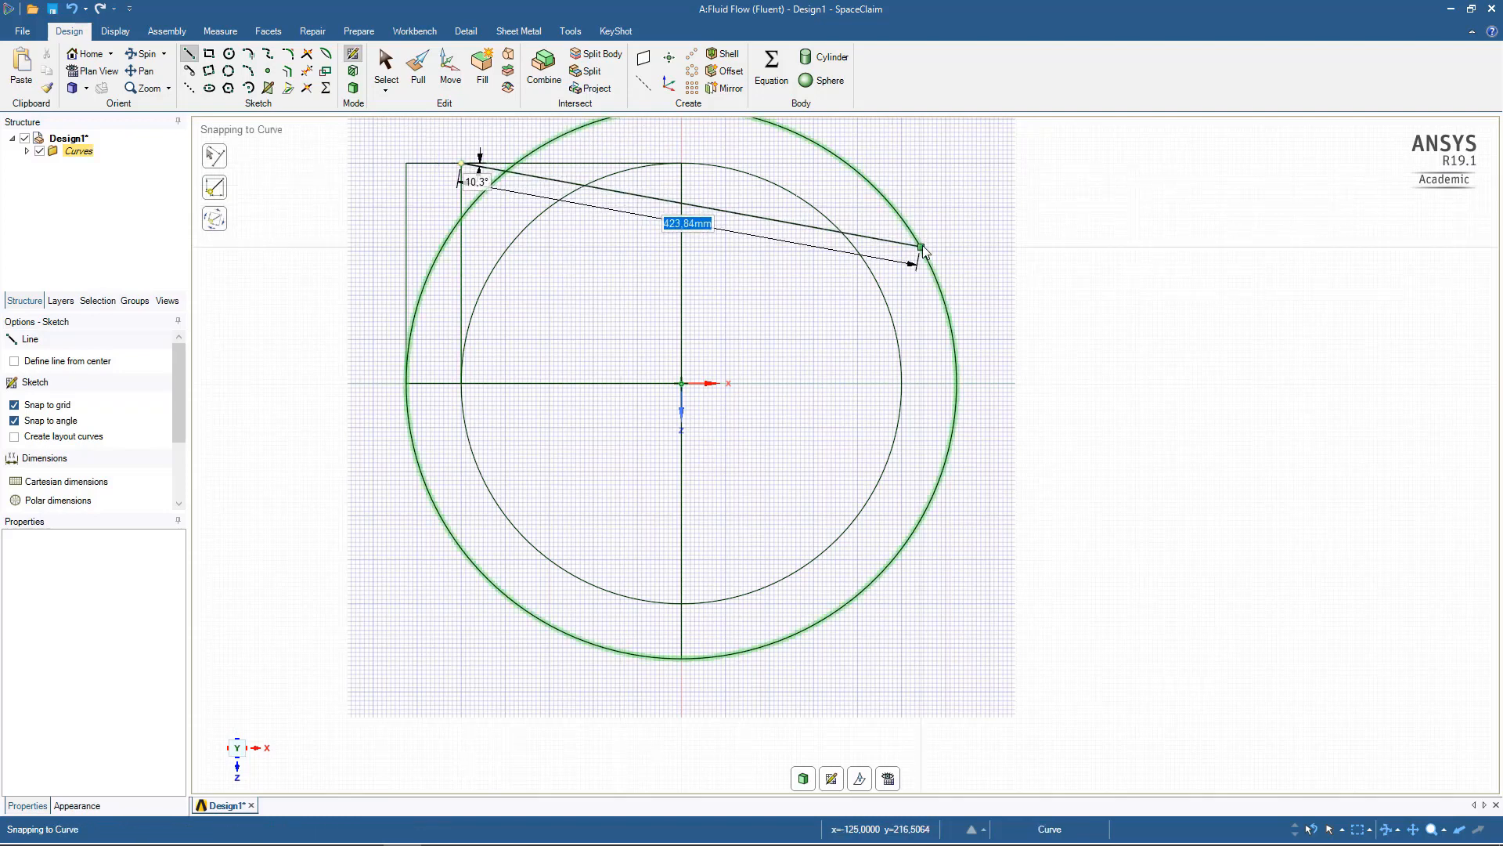
pyautogui.press('Escape')
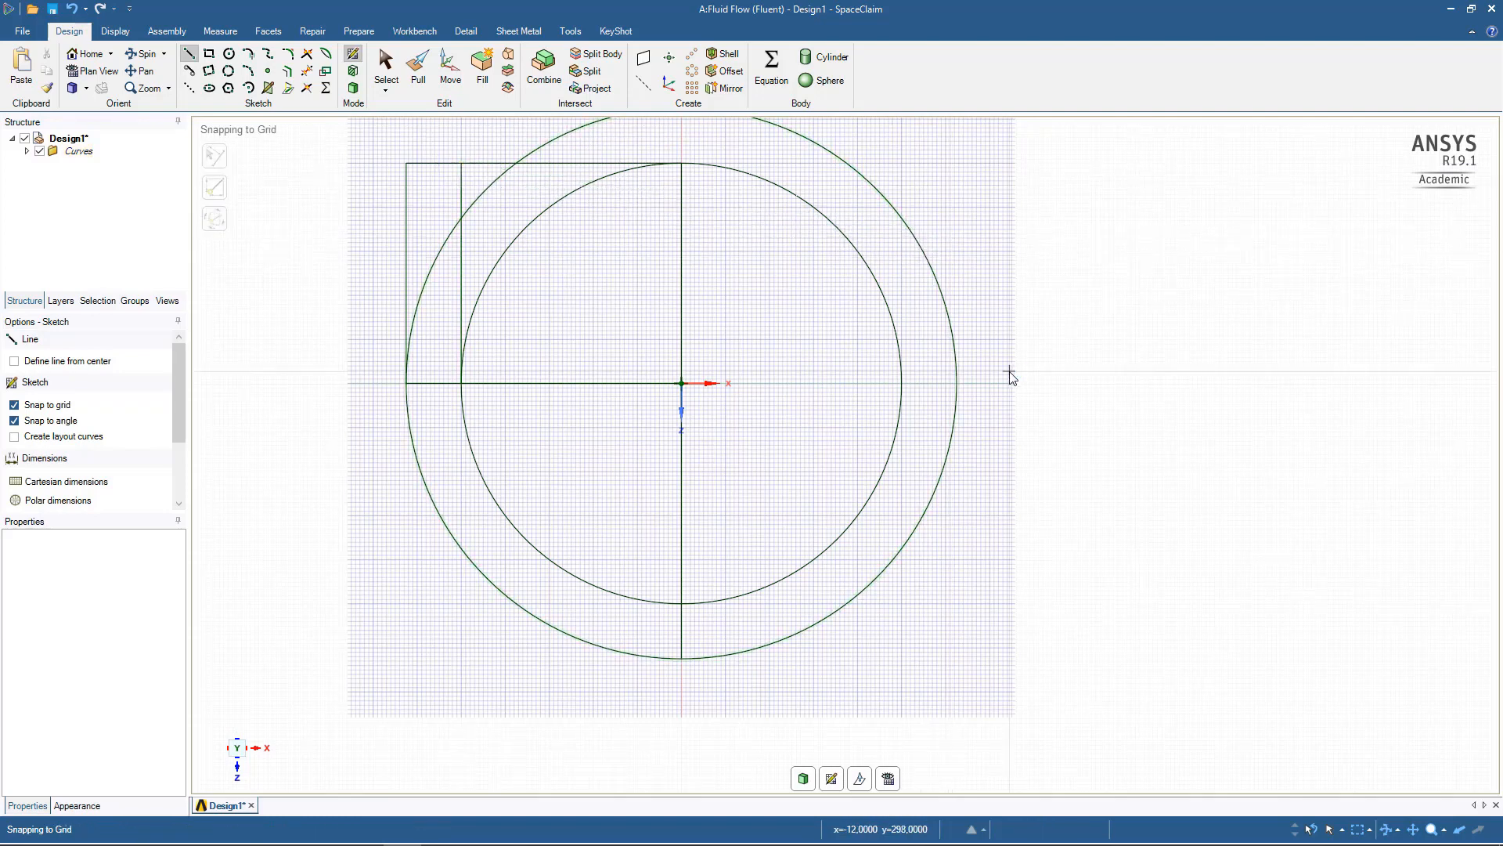
pyautogui.scroll(-1, 997, 517)
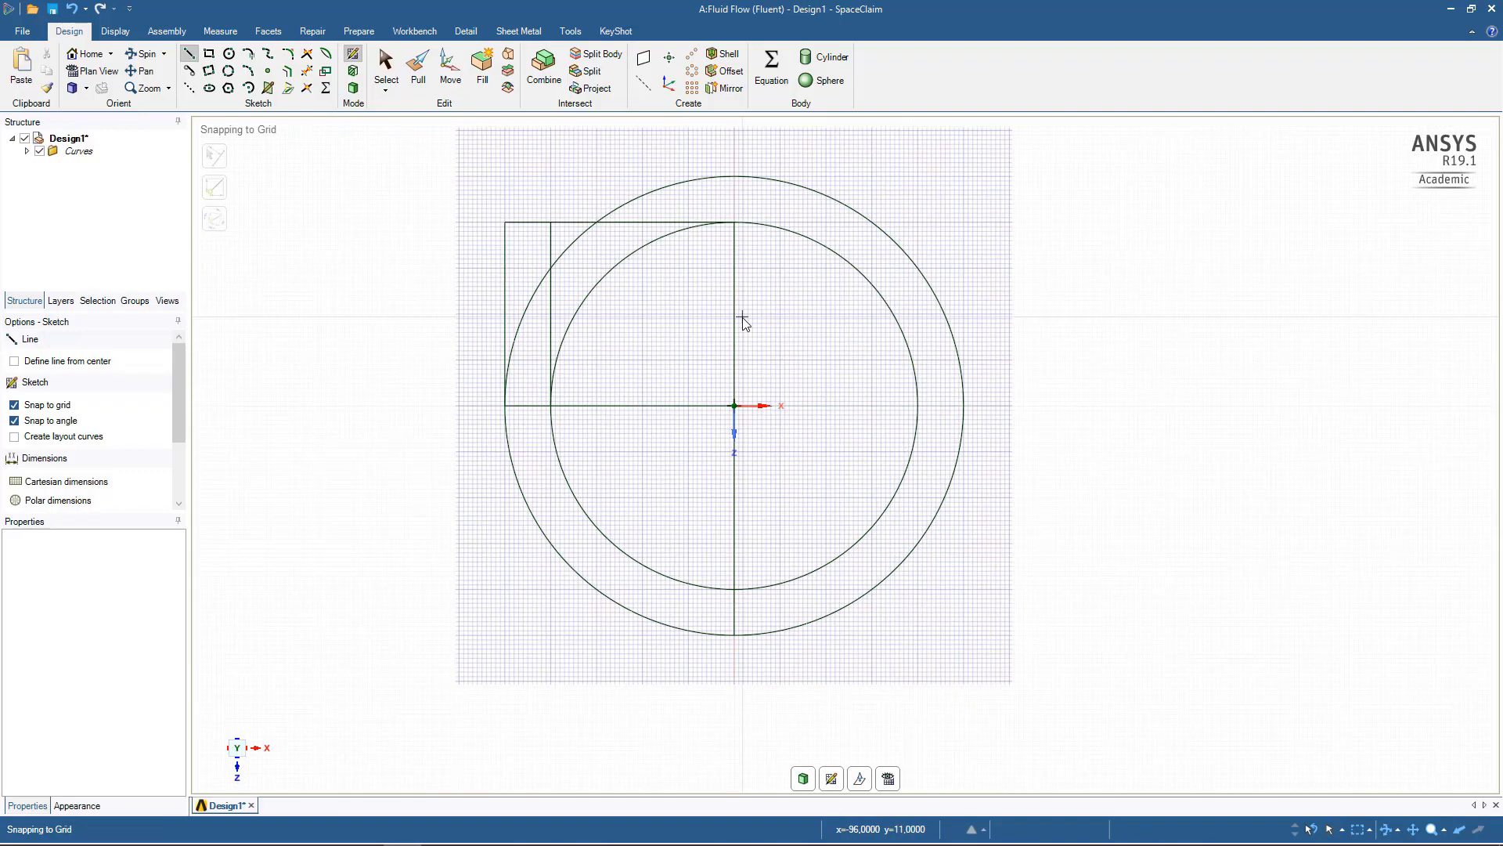
# - Trim both circles so that only their quarter arcs between the −X line and the +Z line remain
pyautogui.click(307, 72)
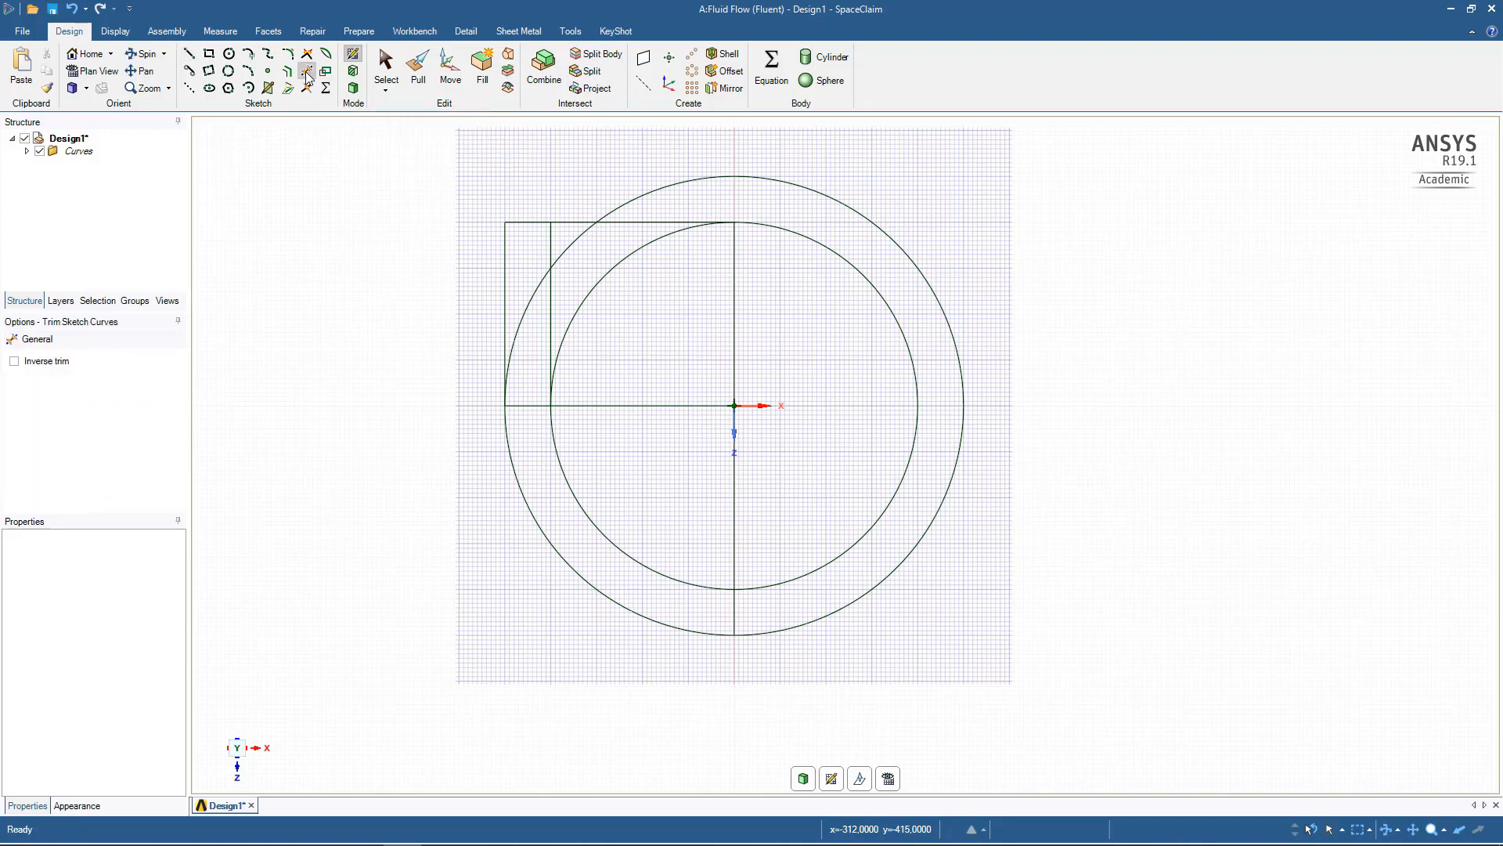
pyautogui.click(589, 301)
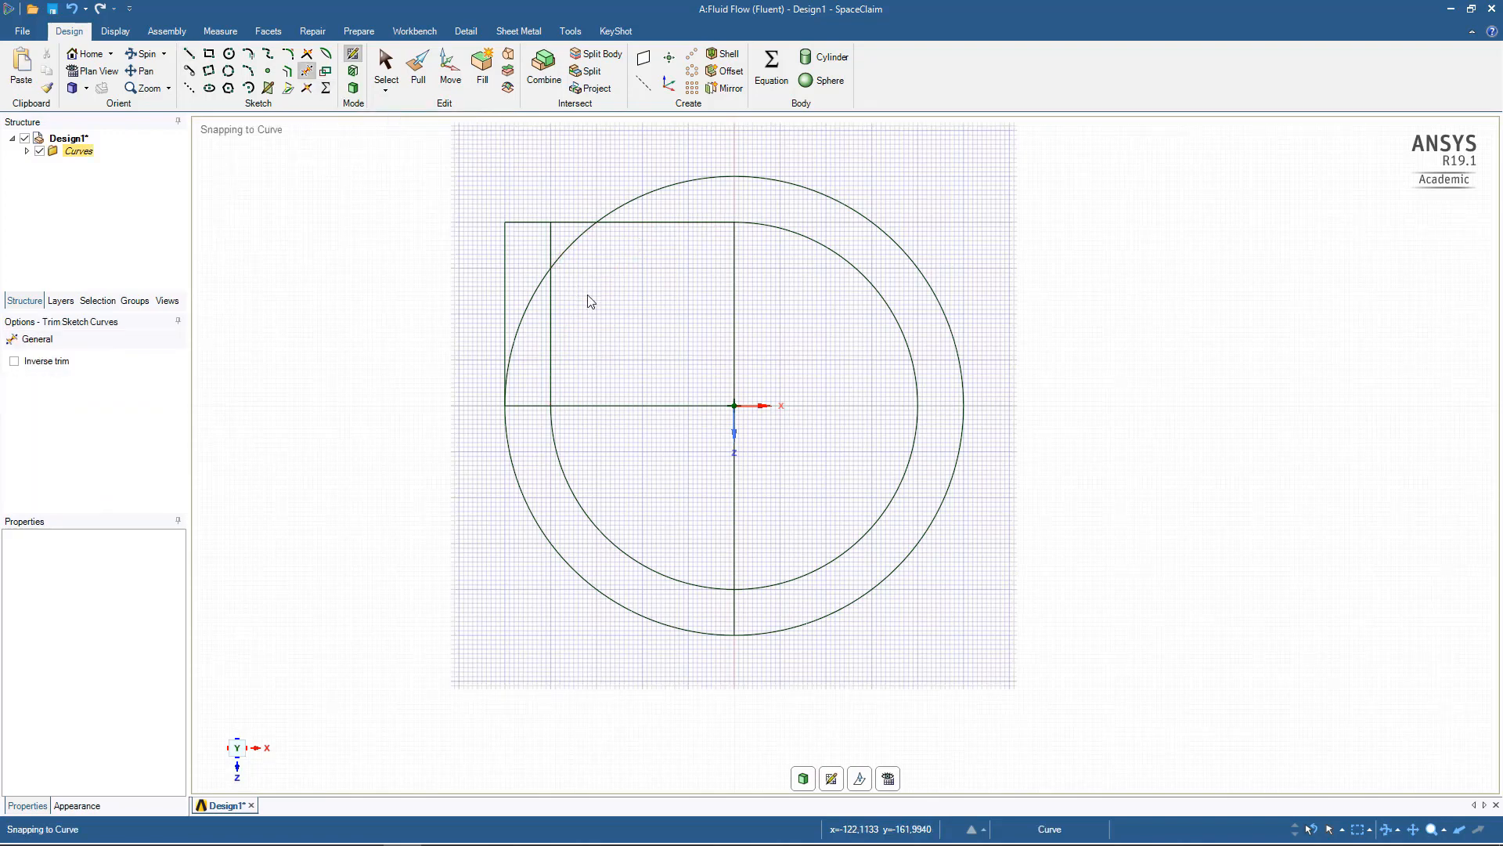
pyautogui.click(566, 259)
pyautogui.click(539, 284)
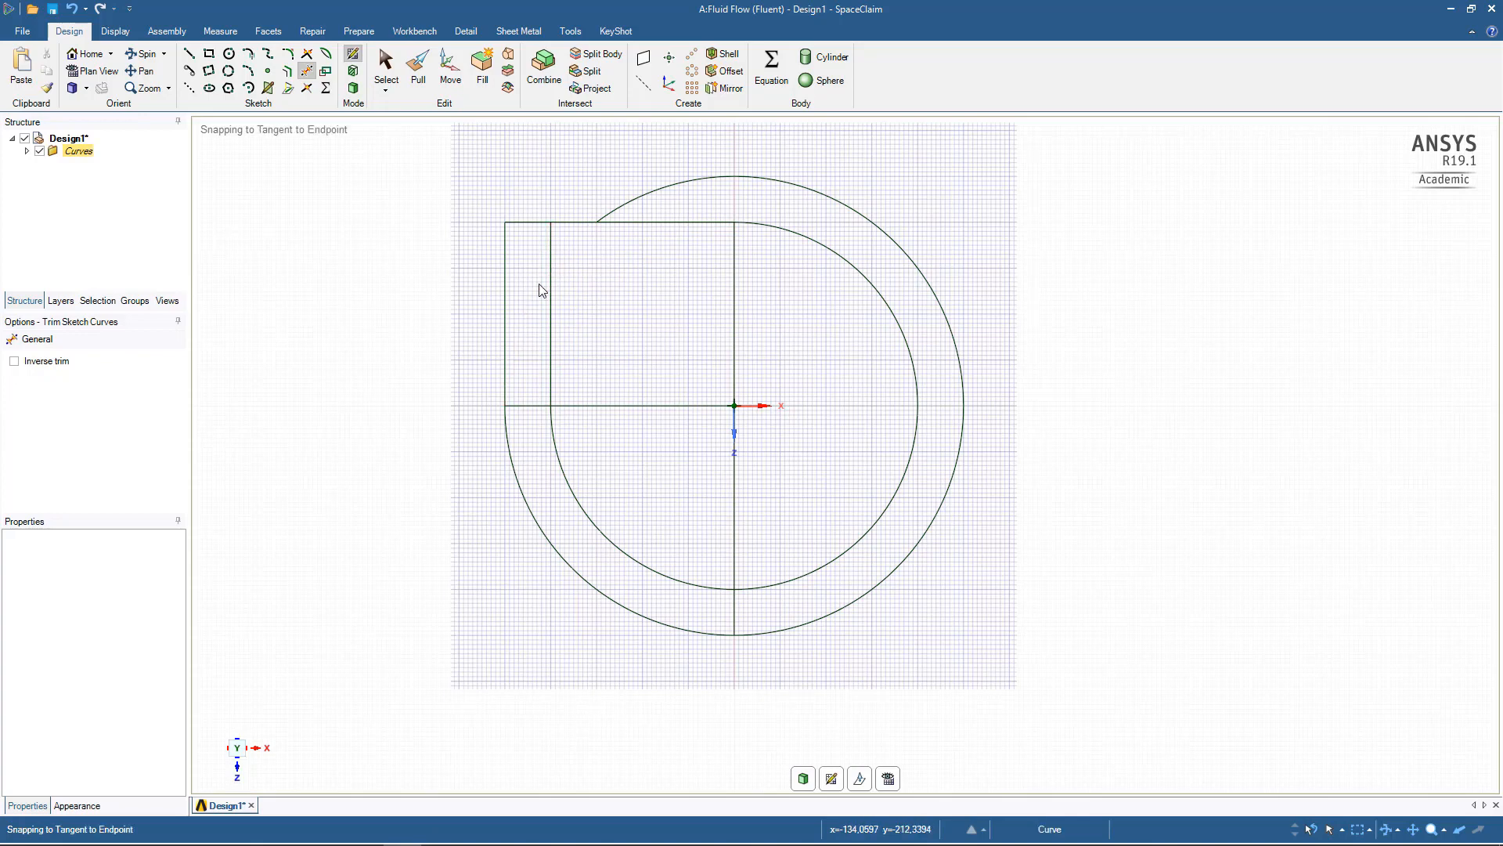
pyautogui.click(642, 199)
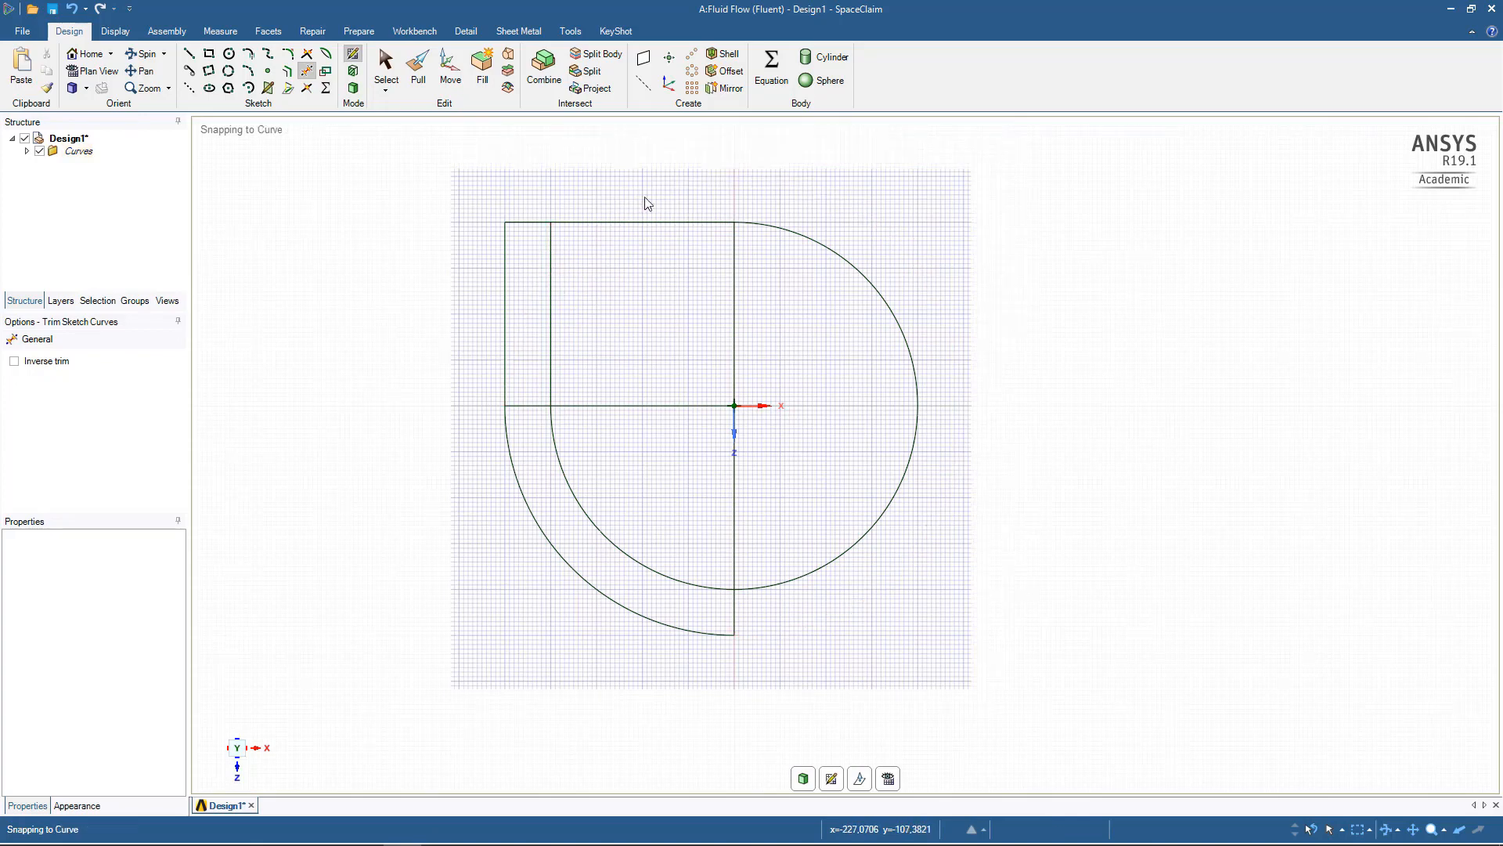
pyautogui.click(765, 231)
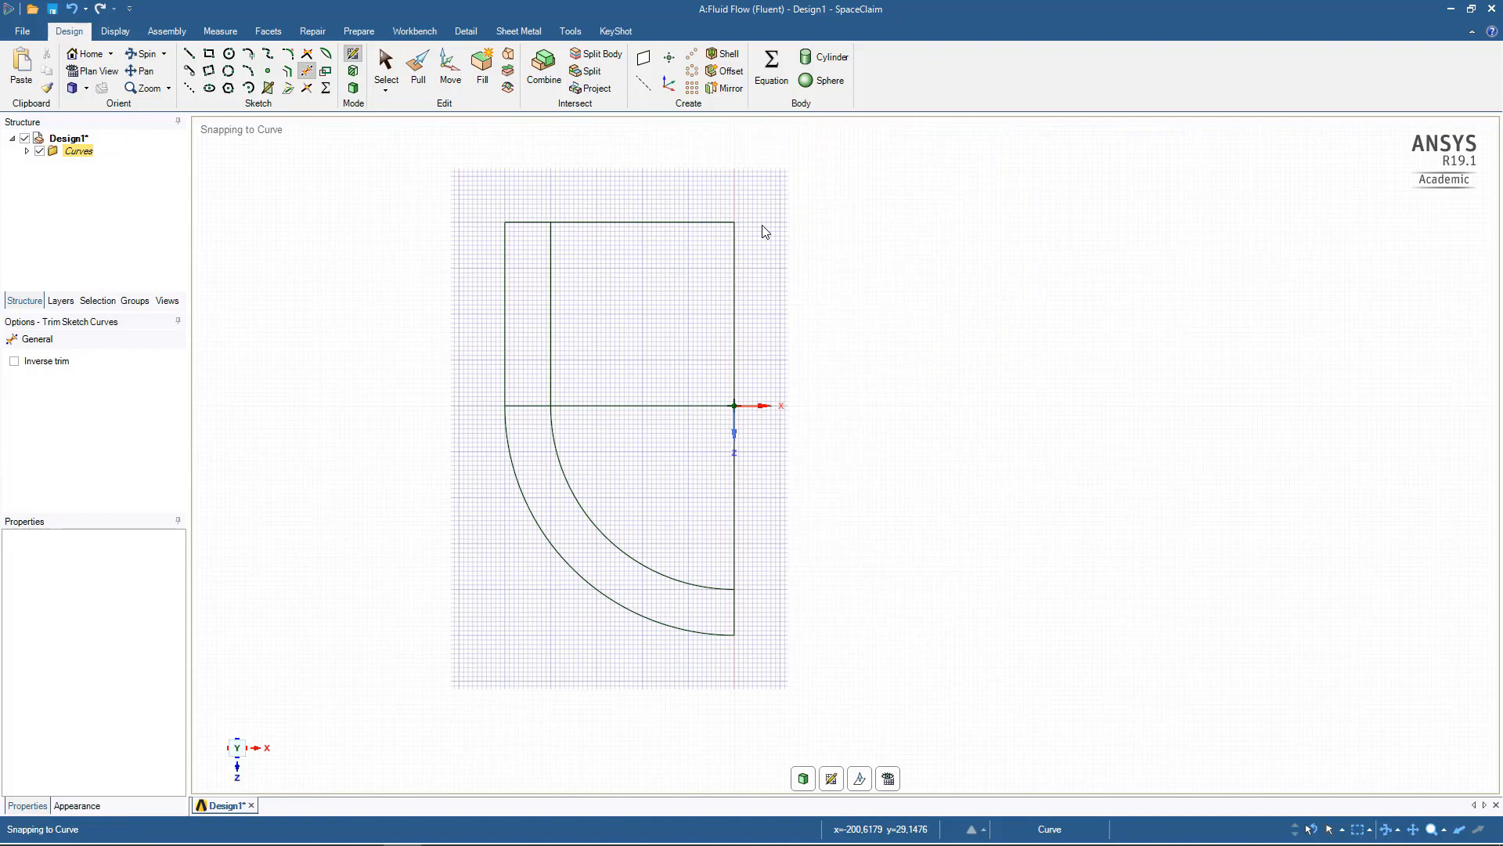
# - Pull the inner quarter-circle face 1000 mm along +Y into a solid, with the No merge option on
pyautogui.click(385, 64)
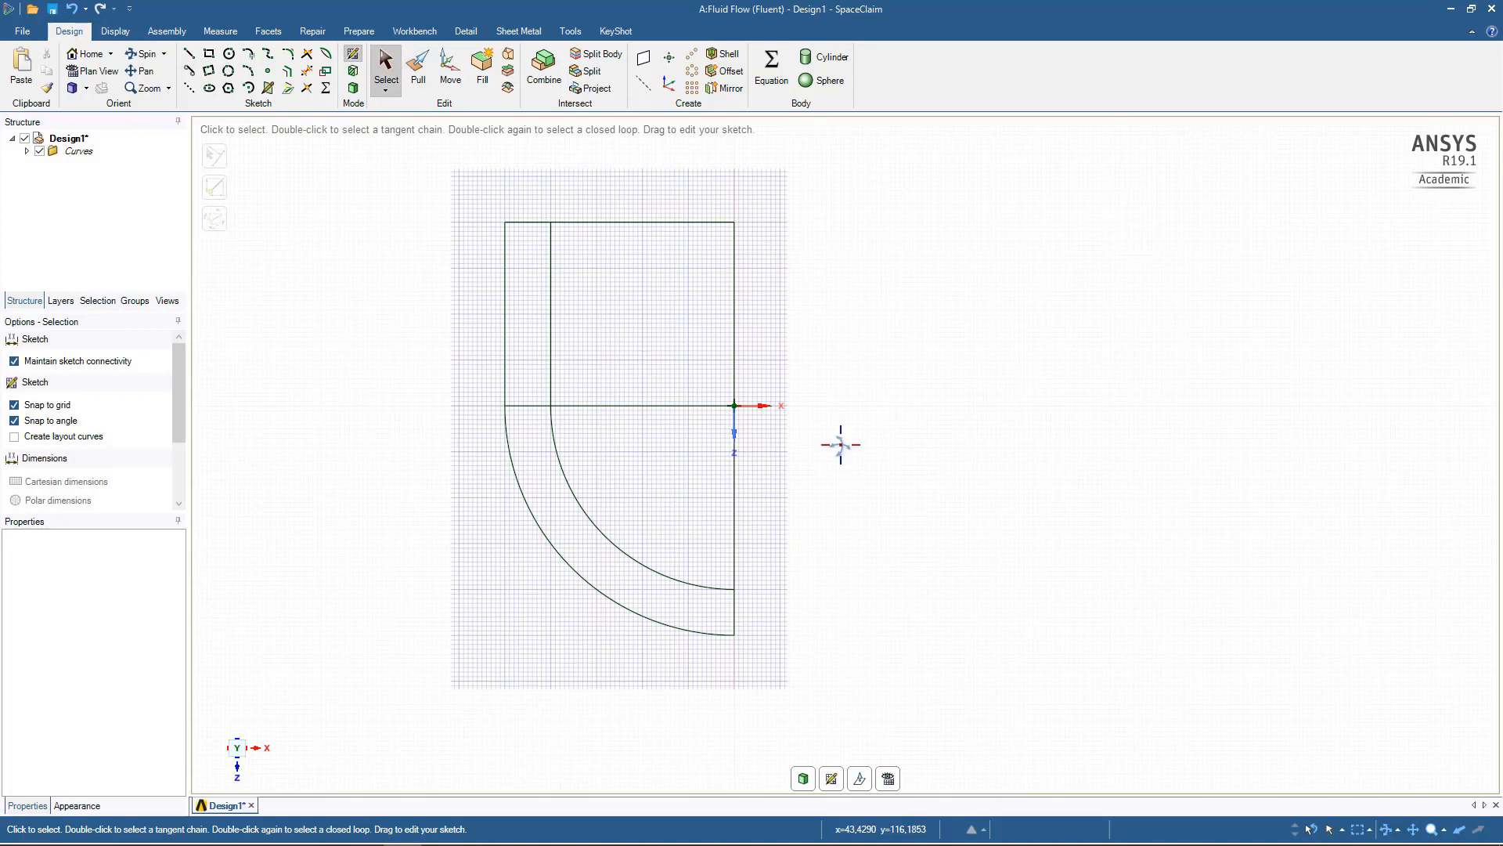
pyautogui.moveTo(806, 446); pyautogui.dragTo(761, 467, button='middle')
pyautogui.moveTo(737, 481); pyautogui.dragTo(737, 480, button='middle')
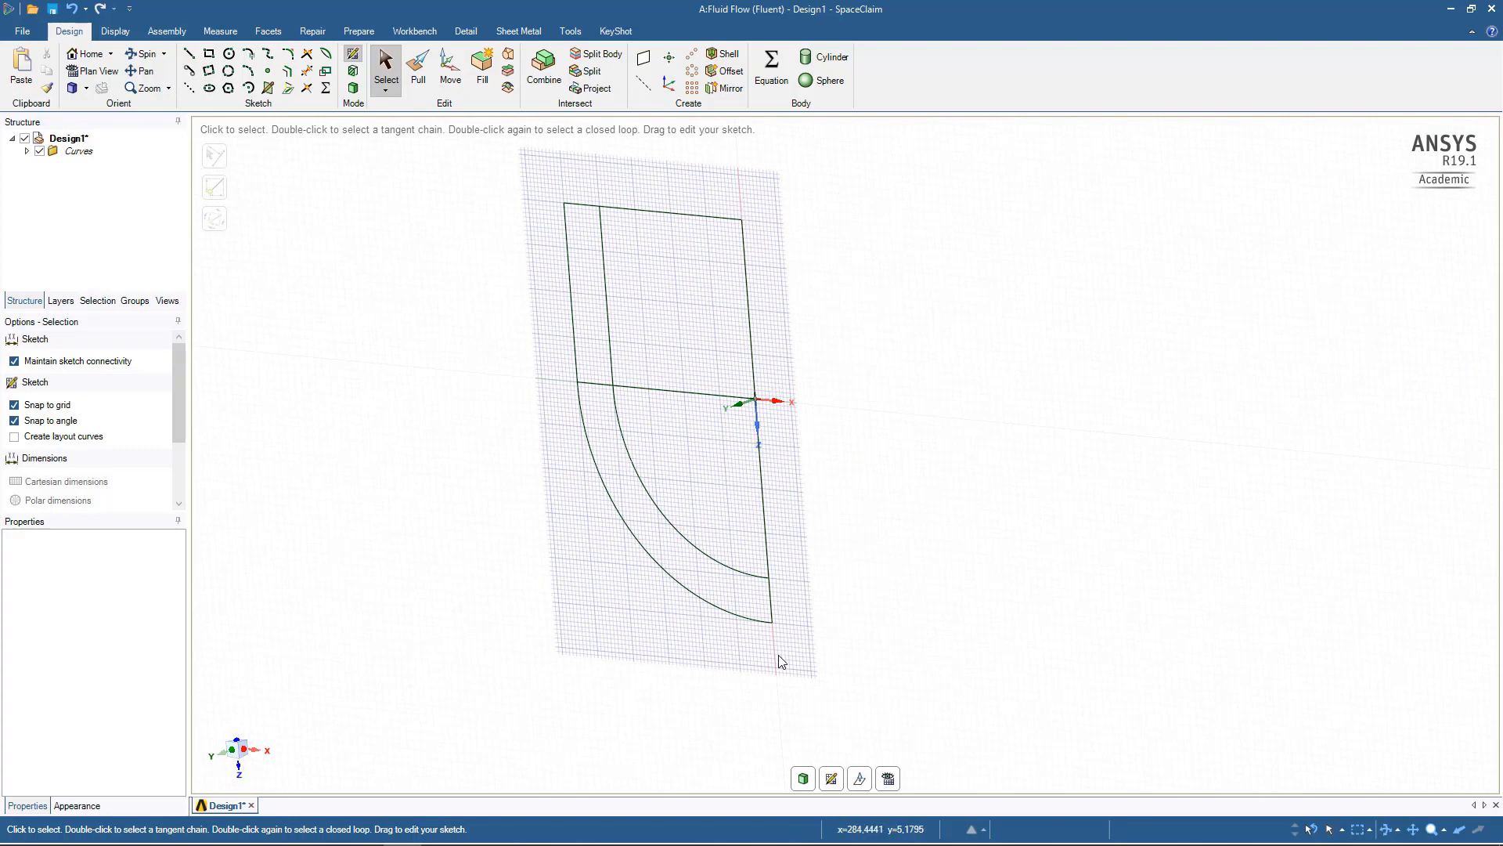
pyautogui.click(420, 67)
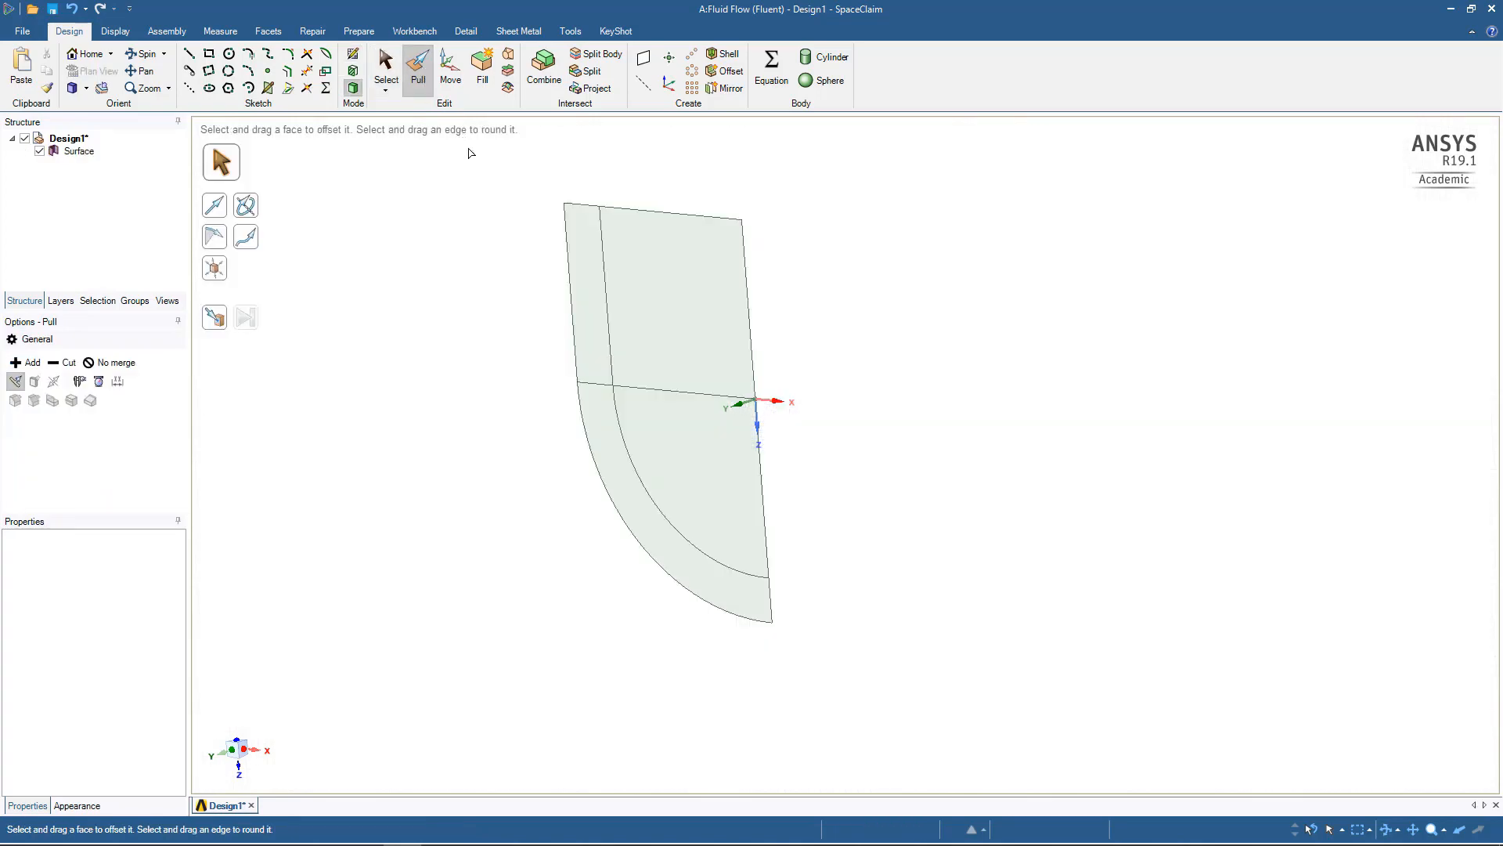
pyautogui.click(691, 249)
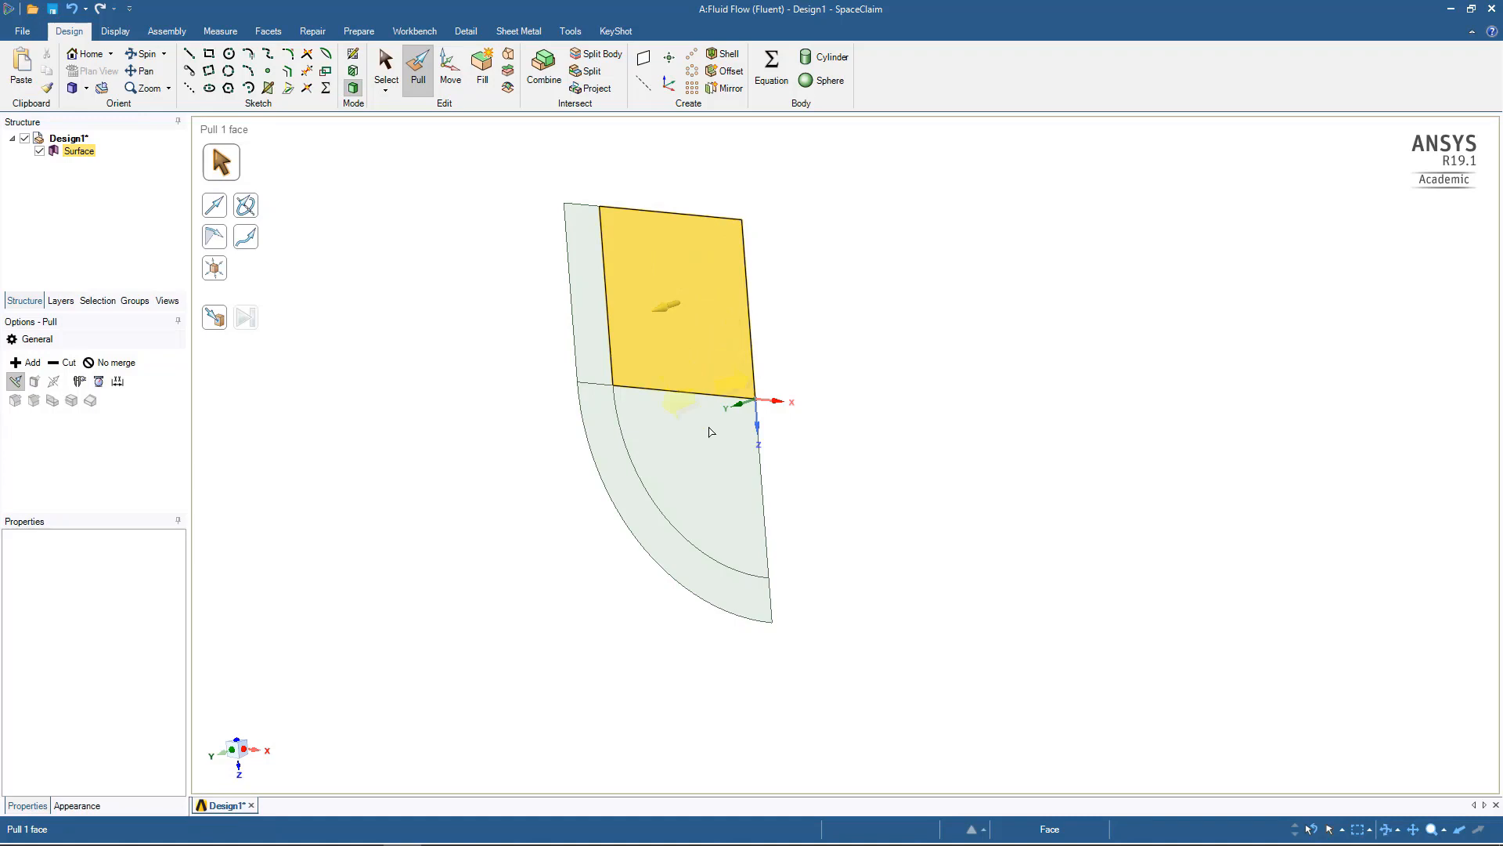
pyautogui.click(715, 493)
pyautogui.click(714, 486)
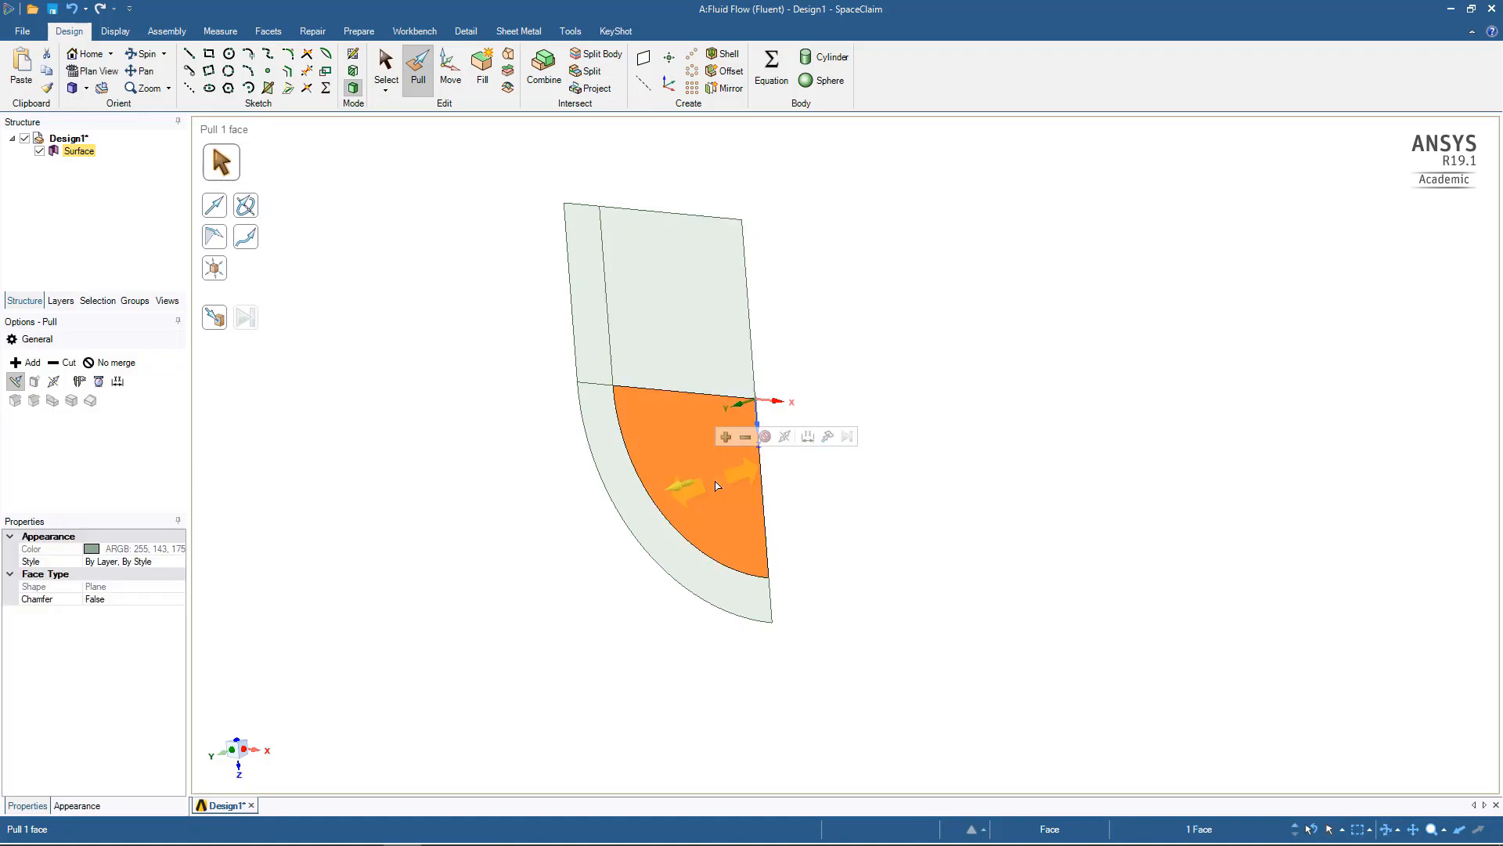
pyautogui.moveTo(630, 527); pyautogui.dragTo(488, 591)
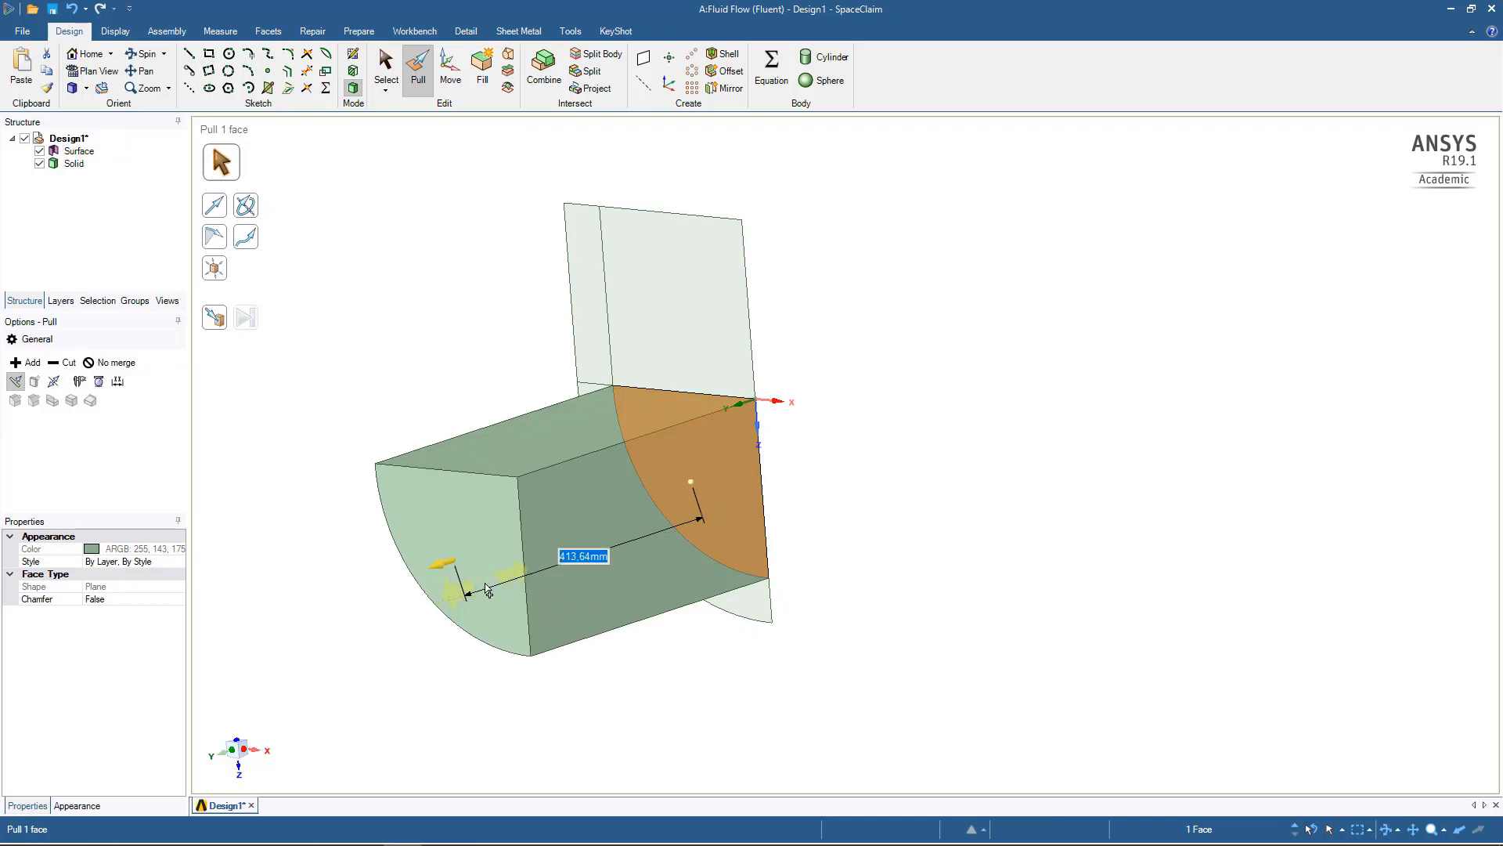
pyautogui.moveTo(487, 591); pyautogui.dragTo(488, 591)
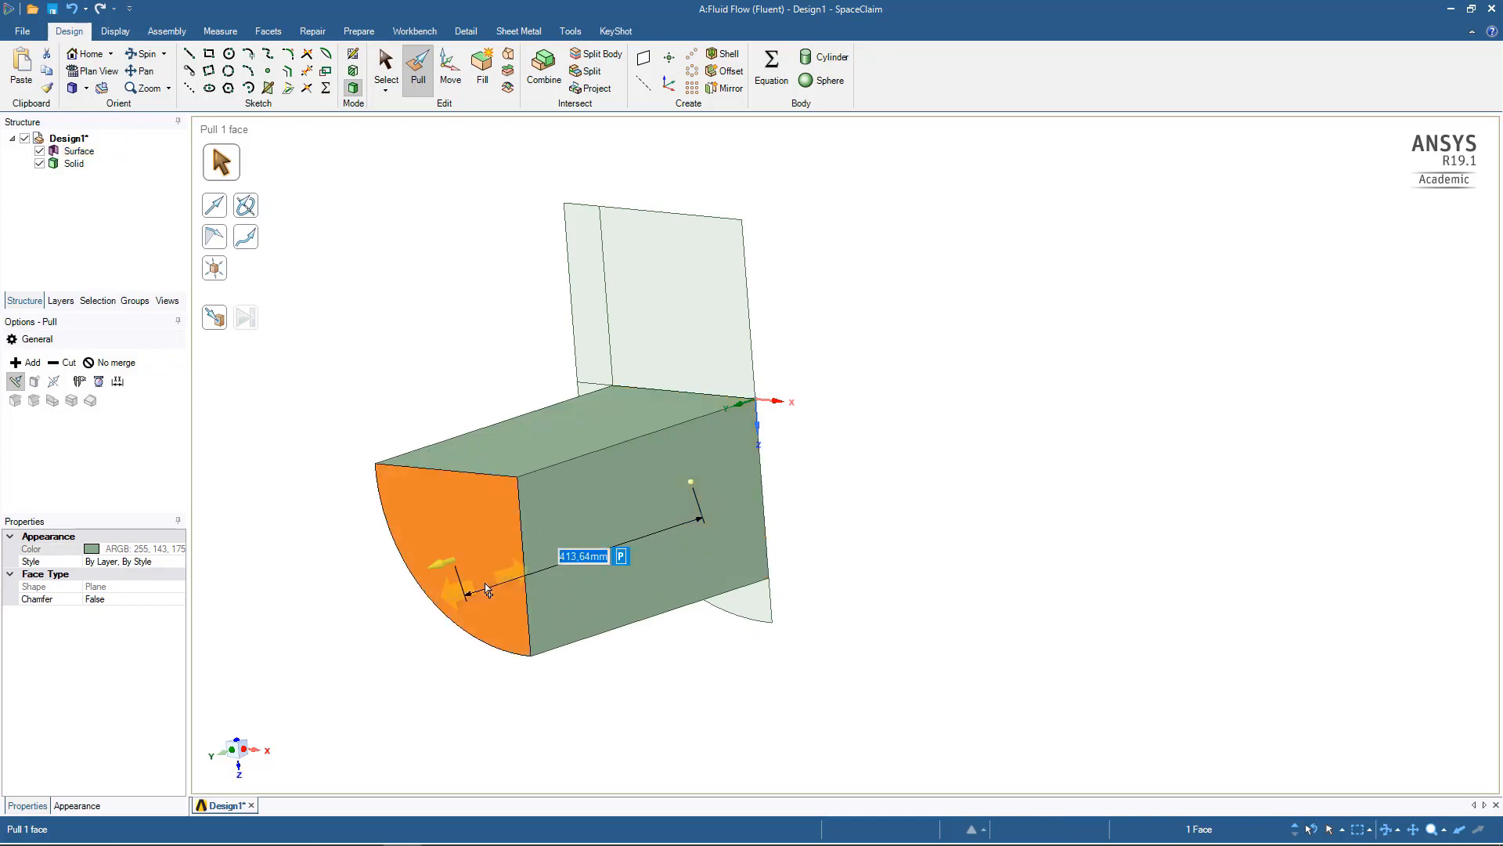
pyautogui.click(115, 362)
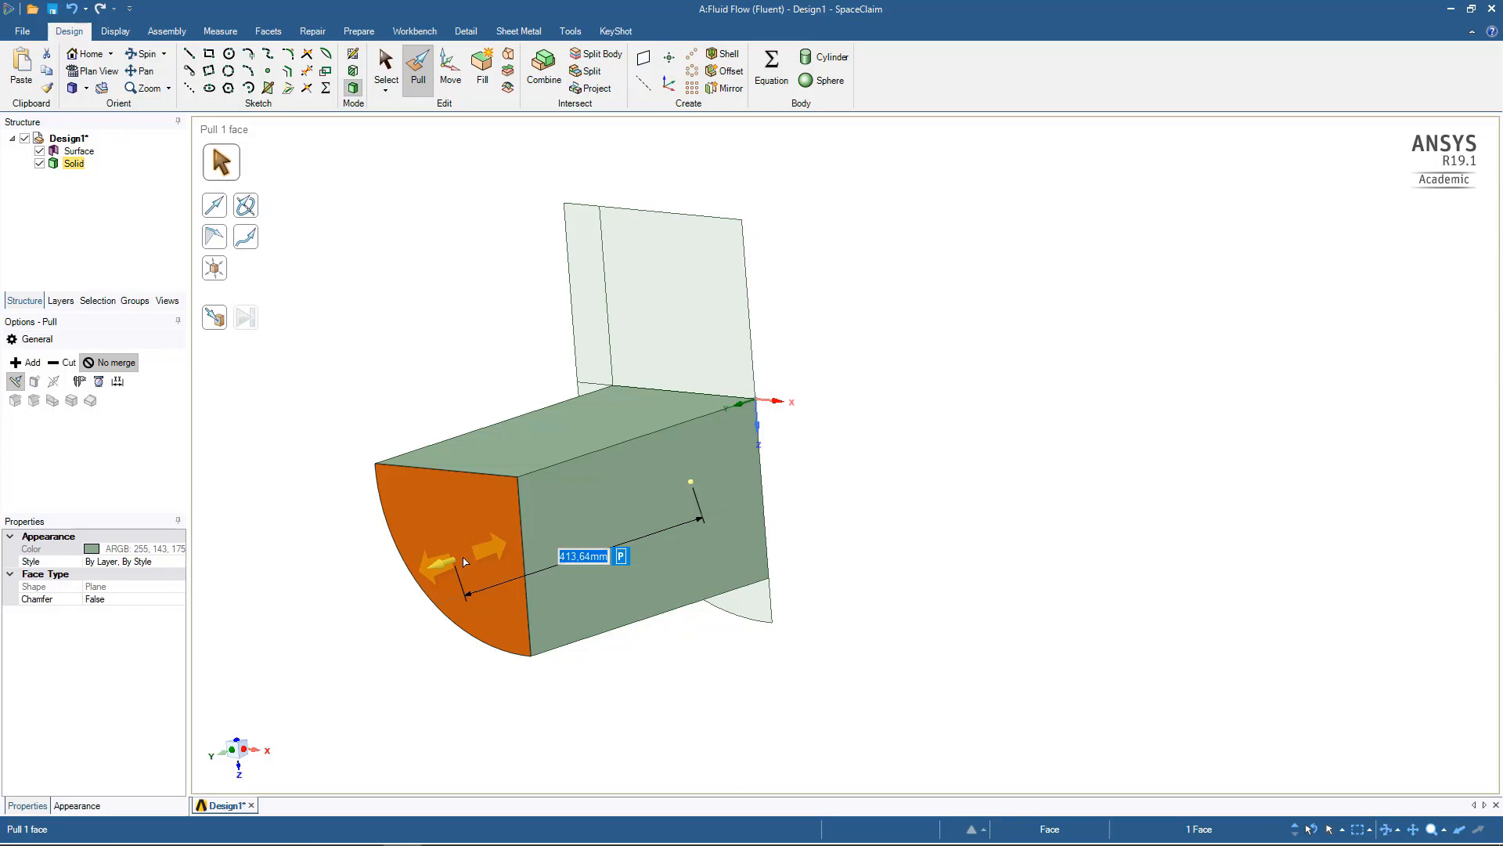
pyautogui.write('1000')
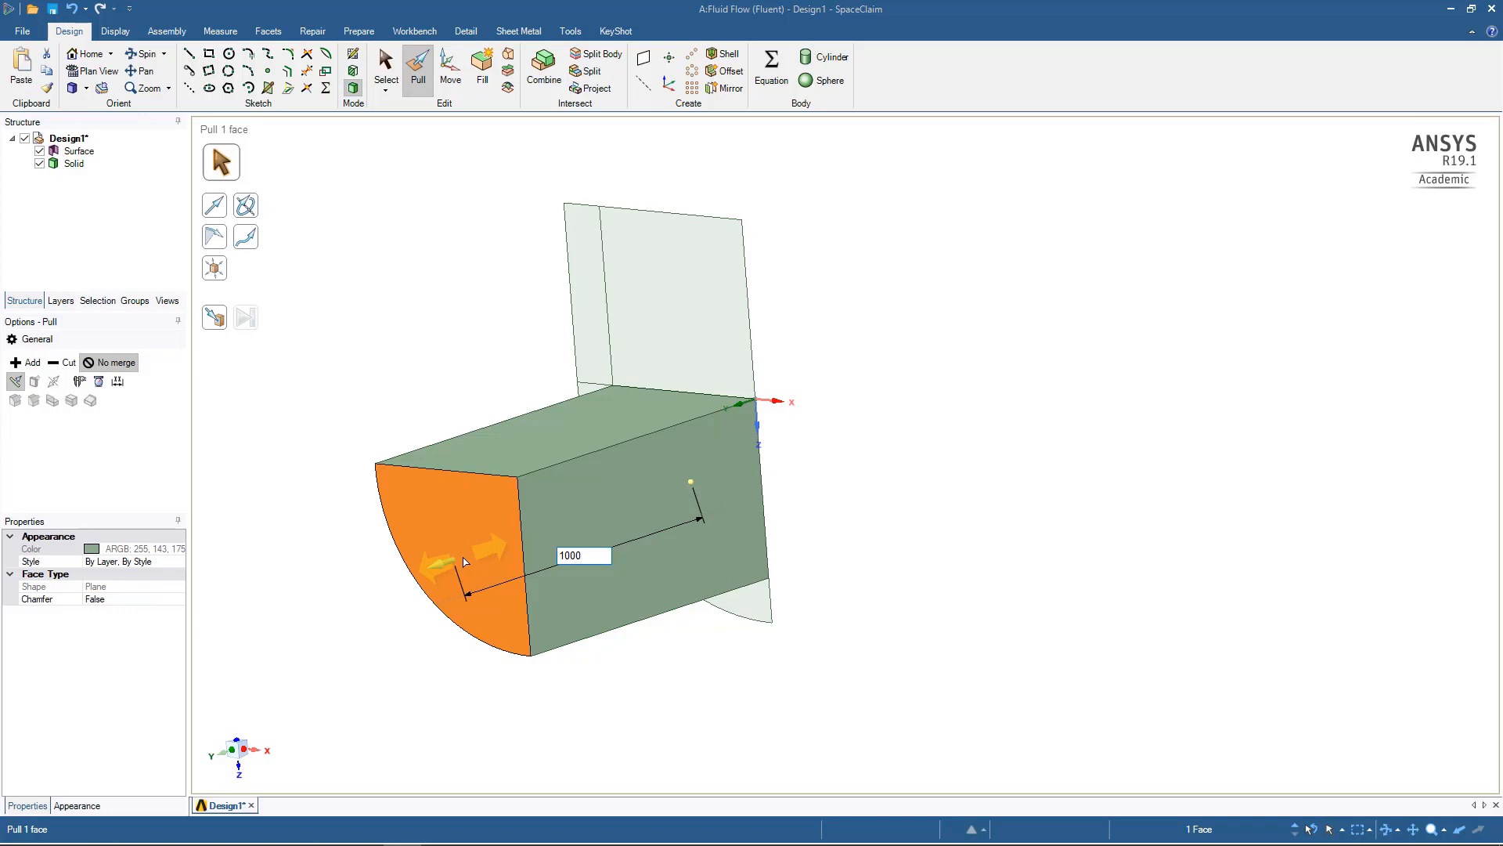
pyautogui.press('Return')
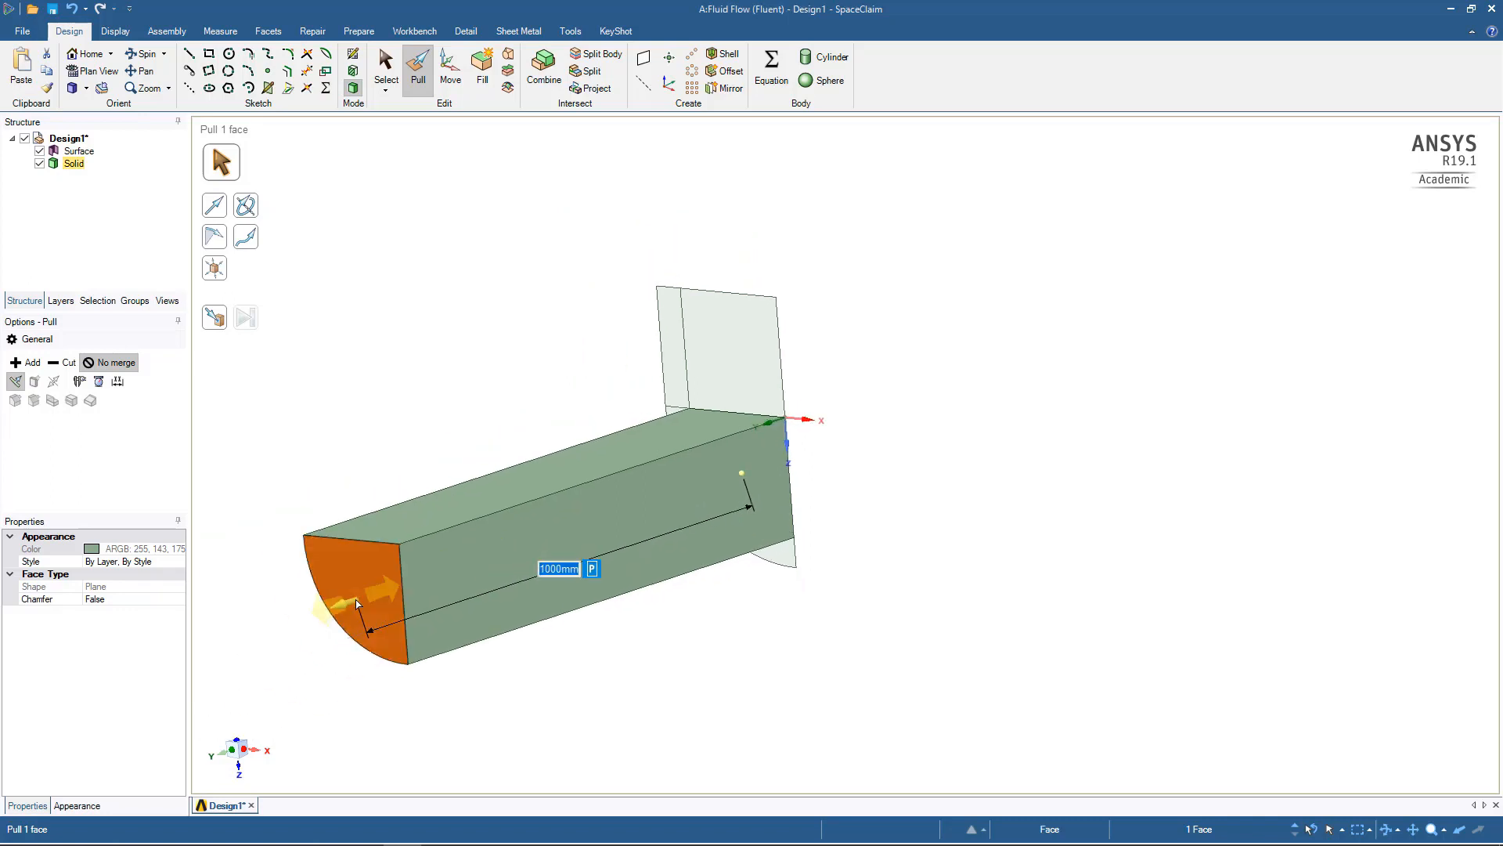
# - Pull the large square face adjoining the quarter-circle solid 1000 mm along +Y as a separate solid
pyautogui.click(727, 359)
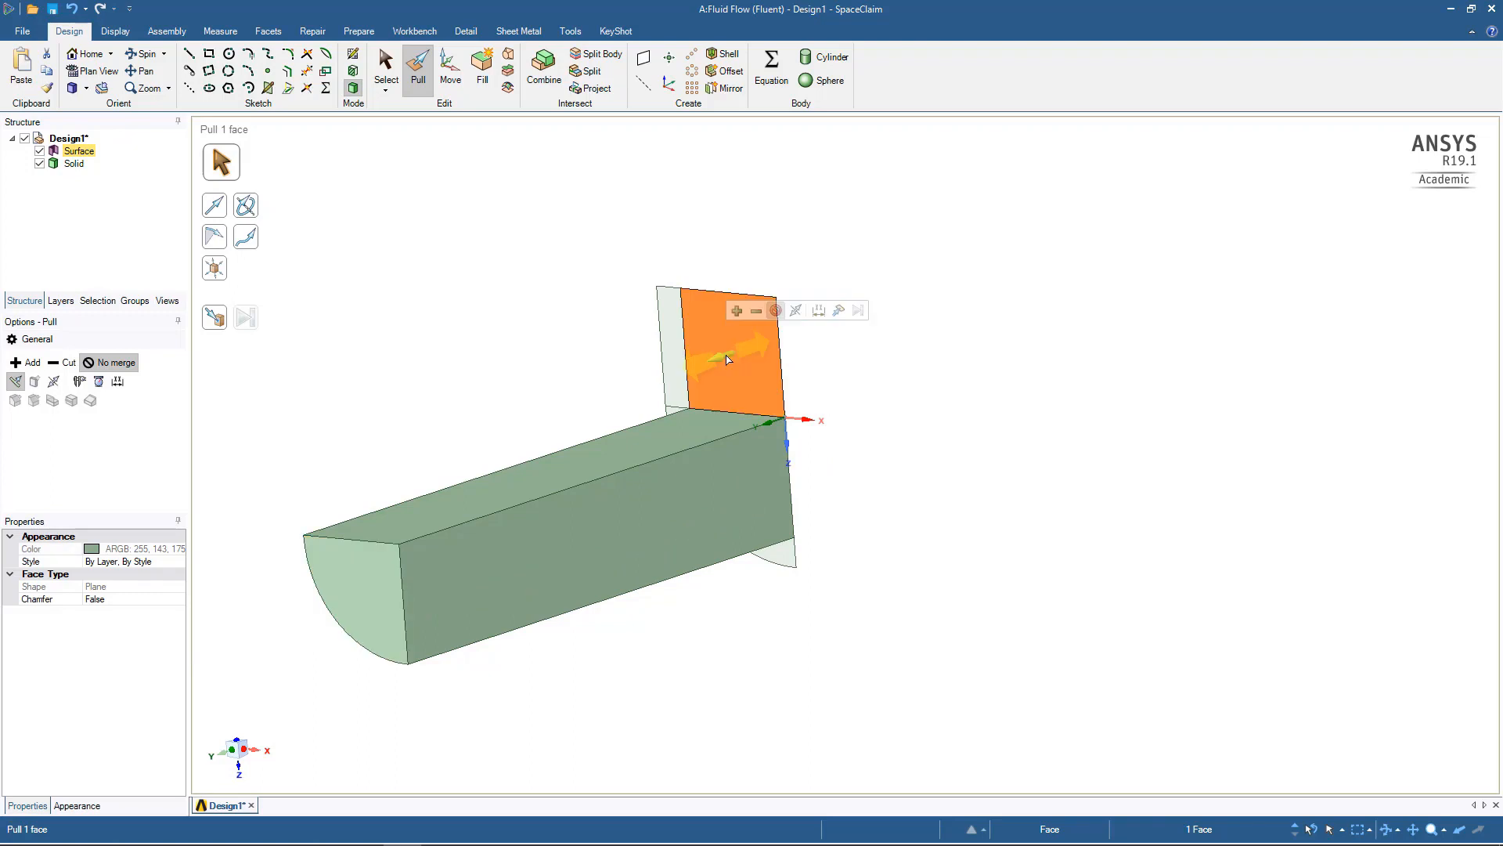
pyautogui.moveTo(715, 357); pyautogui.dragTo(587, 384)
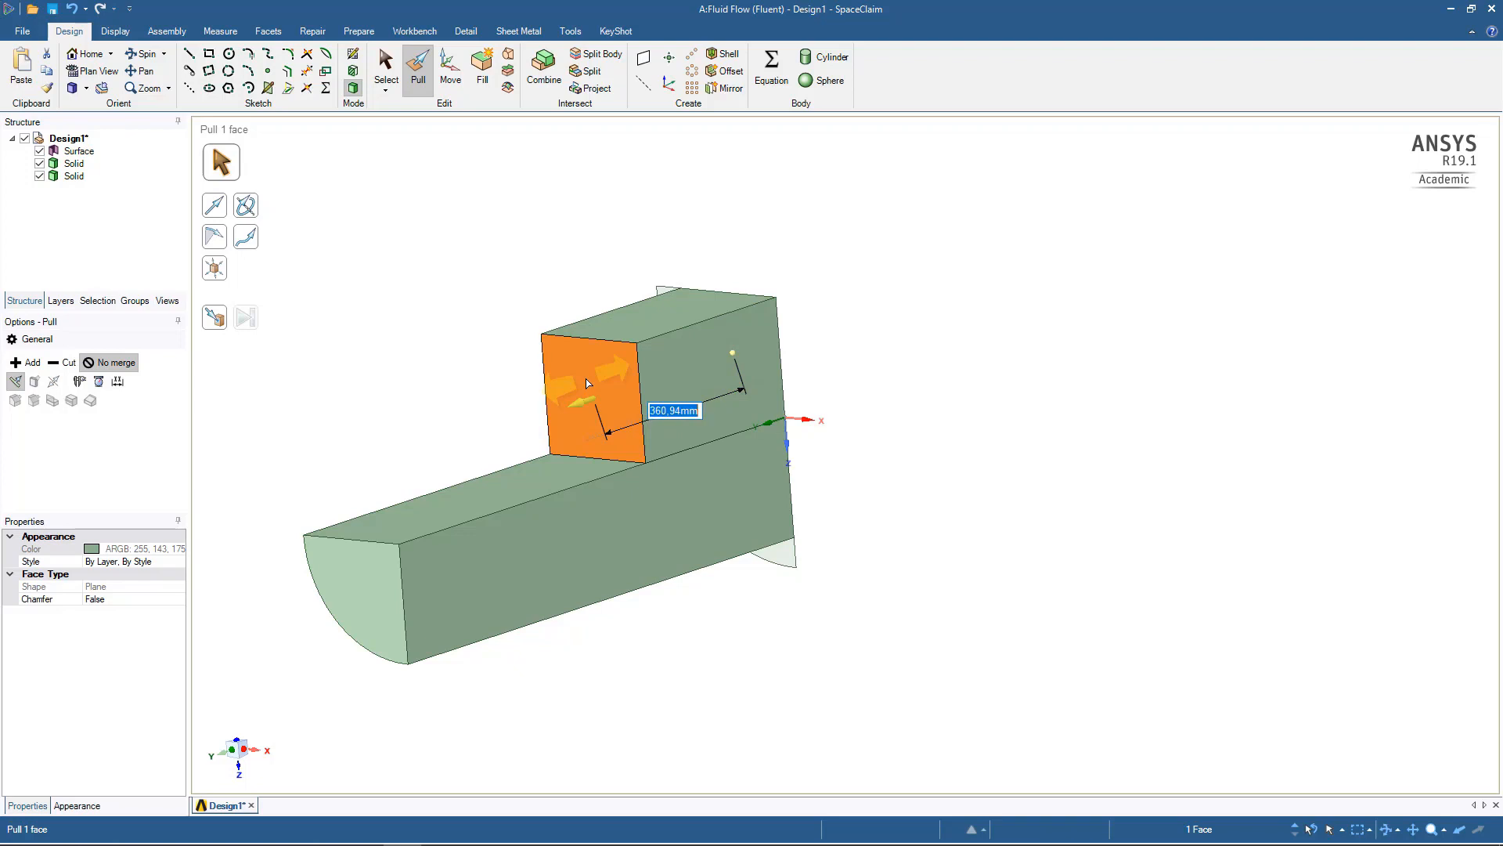
pyautogui.write('1000')
pyautogui.press('Return')
pyautogui.click(1053, 611)
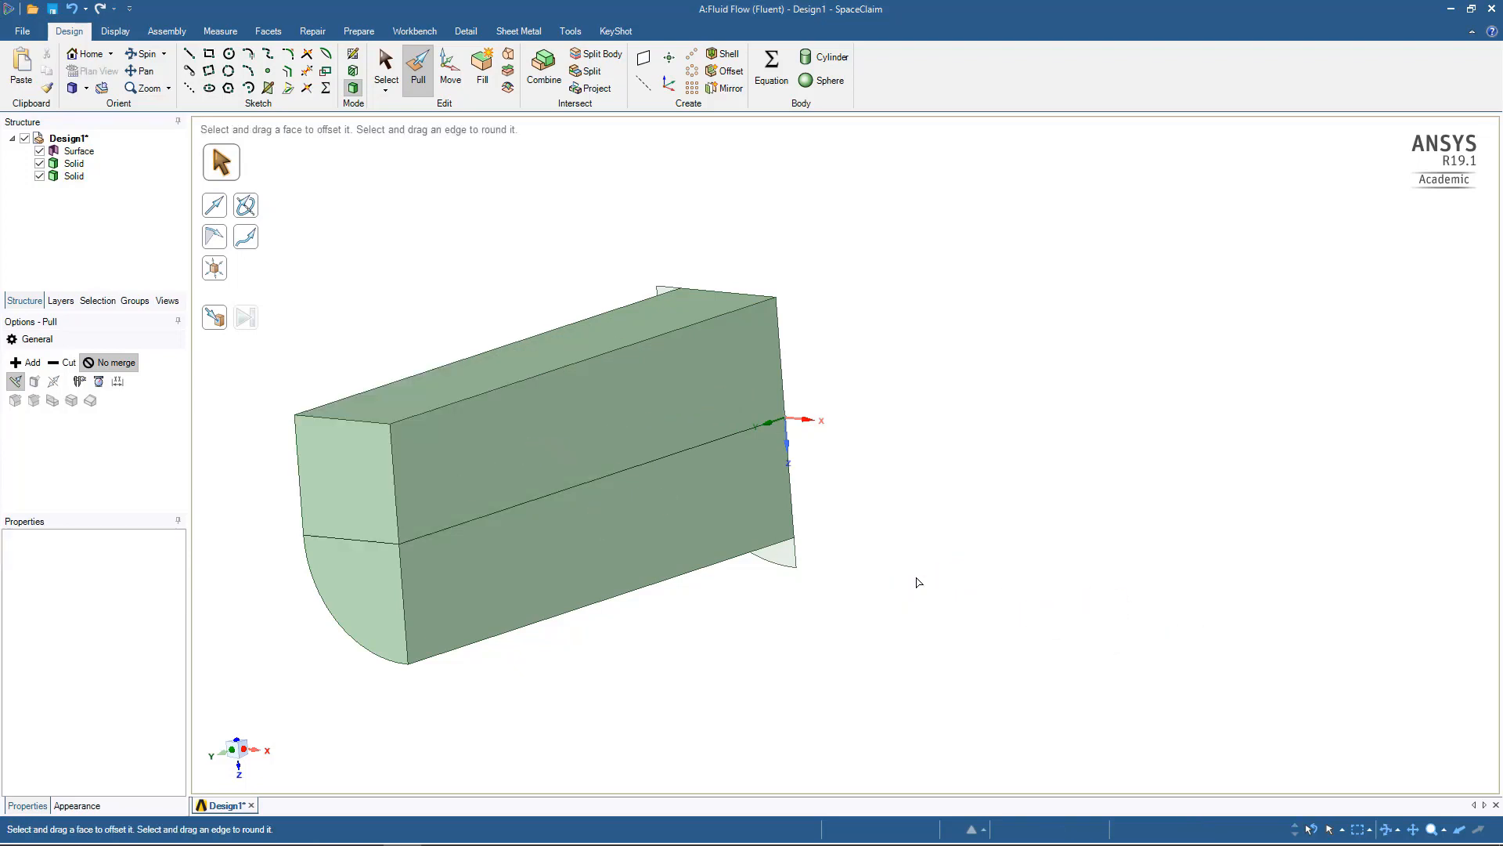
# - Pull the narrow rectangular face beside the square solid 1000 mm along +Y as a separate solid
pyautogui.moveTo(917, 577); pyautogui.dragTo(1097, 576, button='middle')
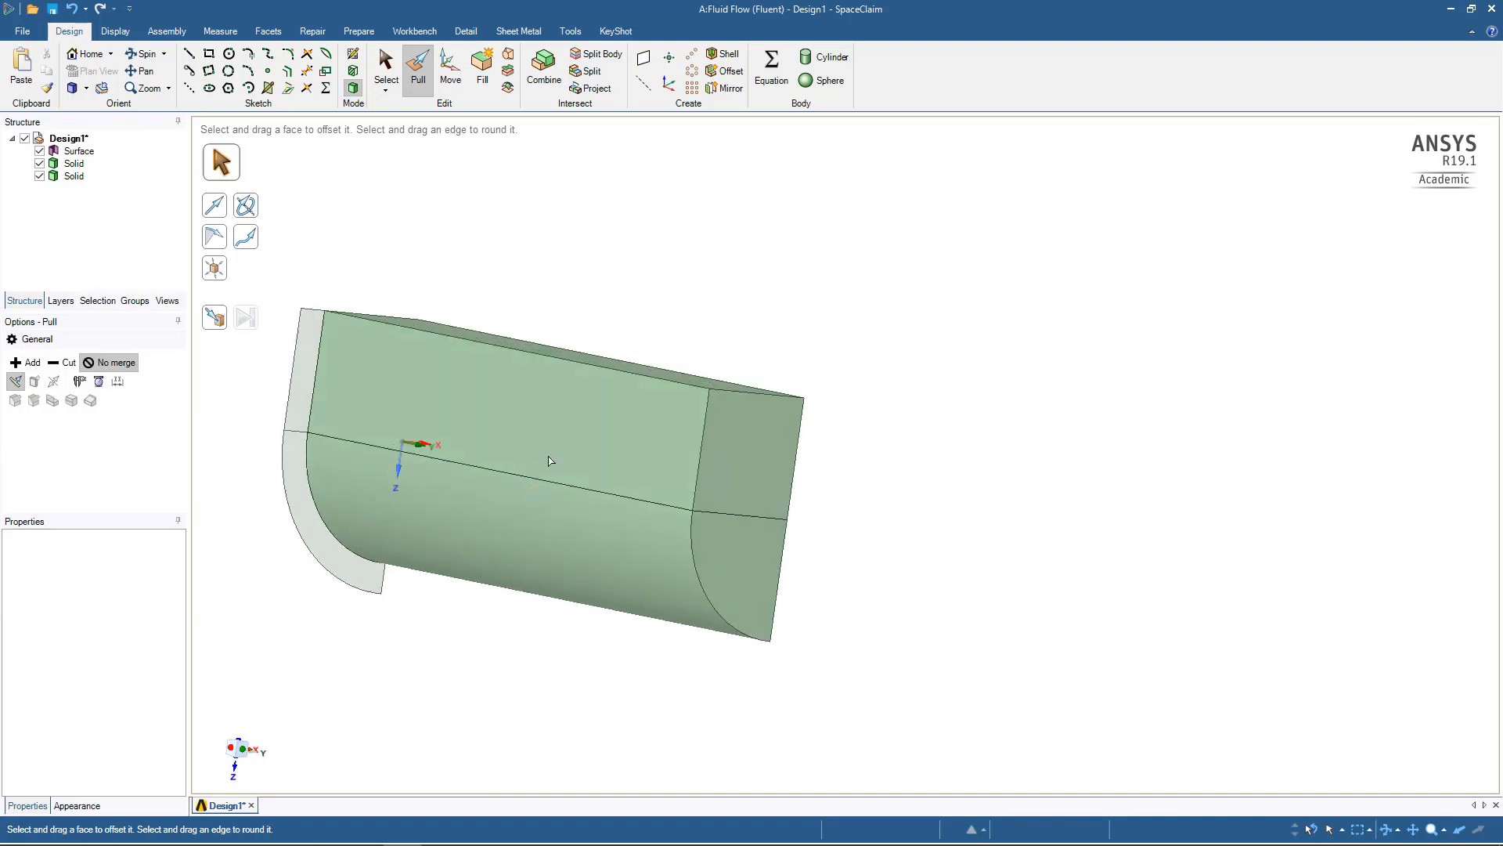
pyautogui.click(305, 400)
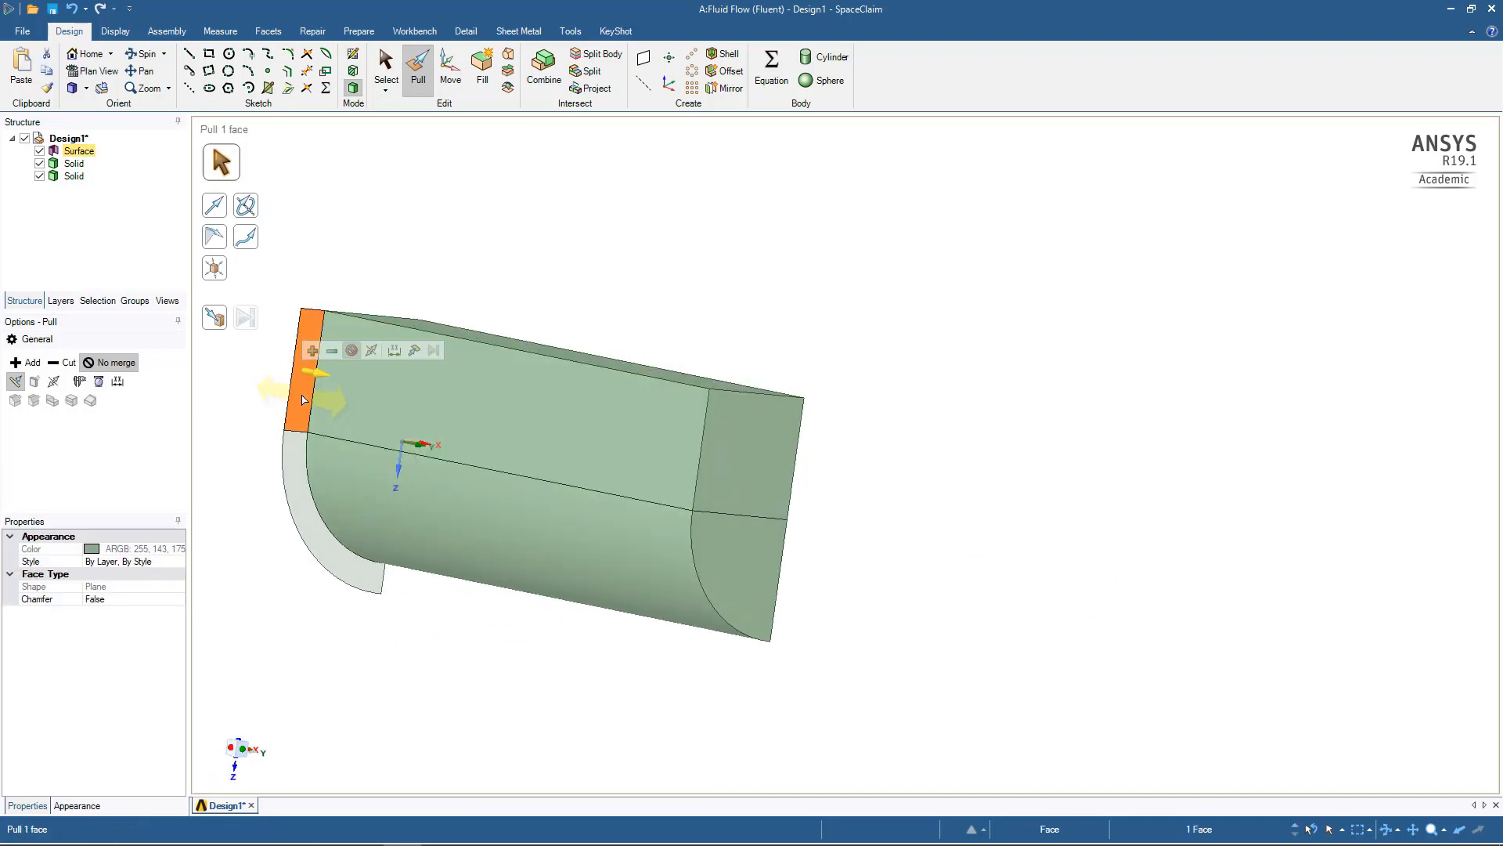
pyautogui.moveTo(307, 400); pyautogui.dragTo(403, 418)
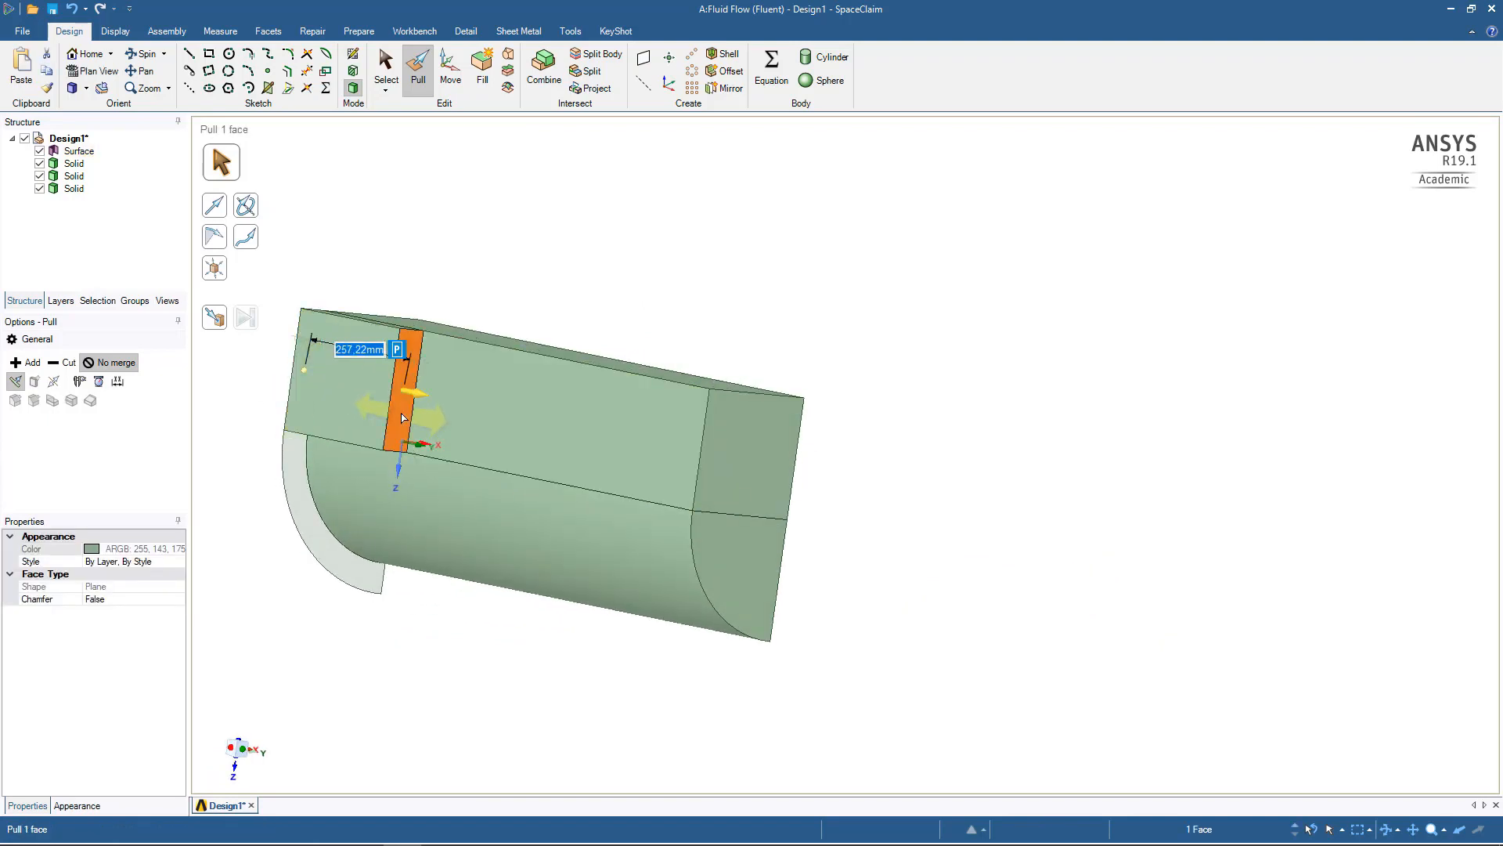
pyautogui.write('1000')
pyautogui.press('Return')
# - Pull the curved strip face around the quarter-circle solid 1000 mm along +Y as a separate solid
pyautogui.click(317, 541)
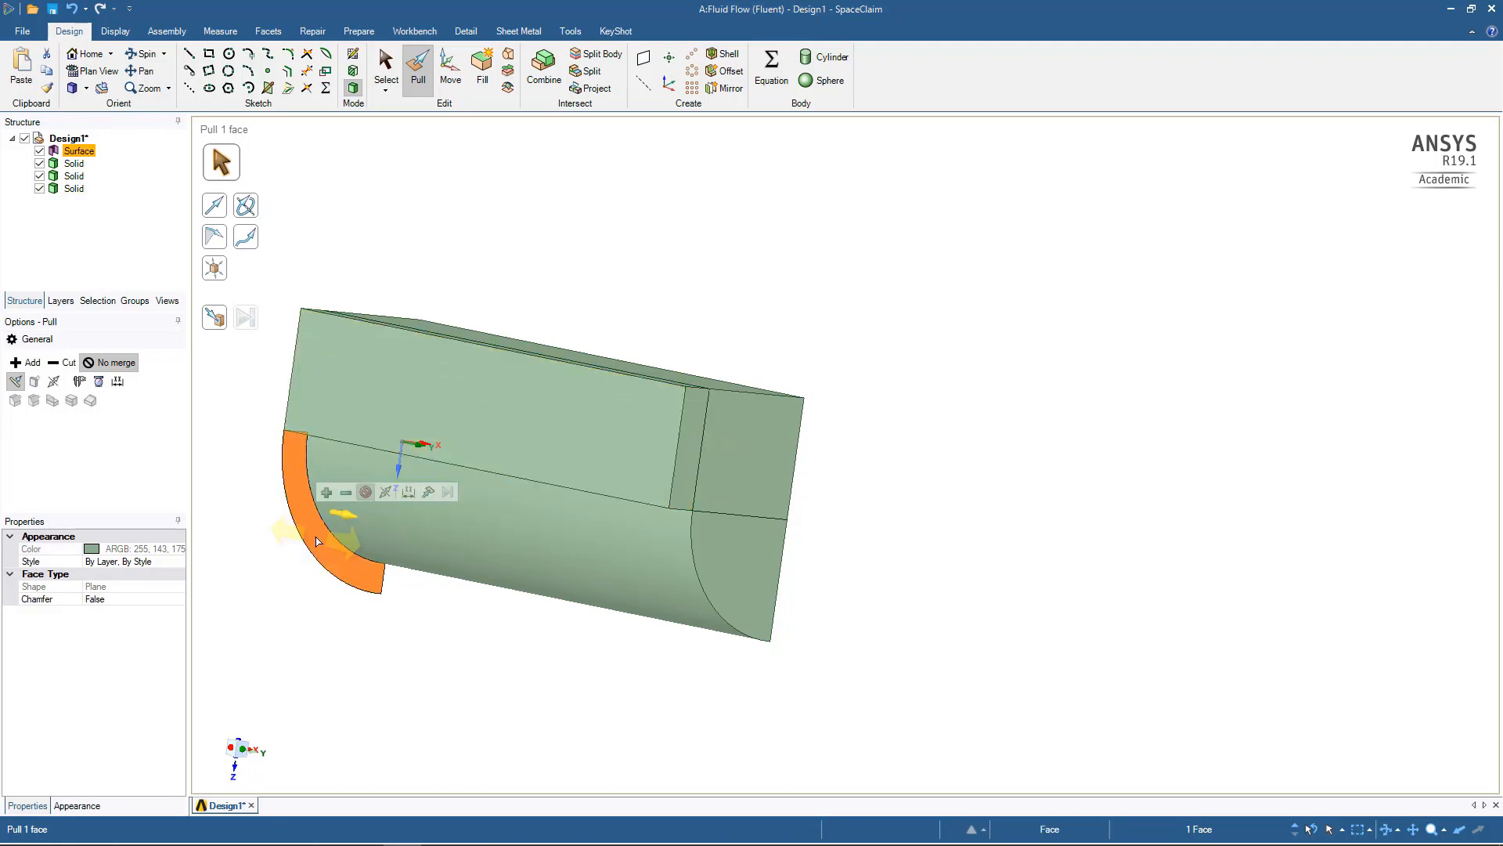
pyautogui.moveTo(317, 541); pyautogui.dragTo(376, 554)
pyautogui.write('100')
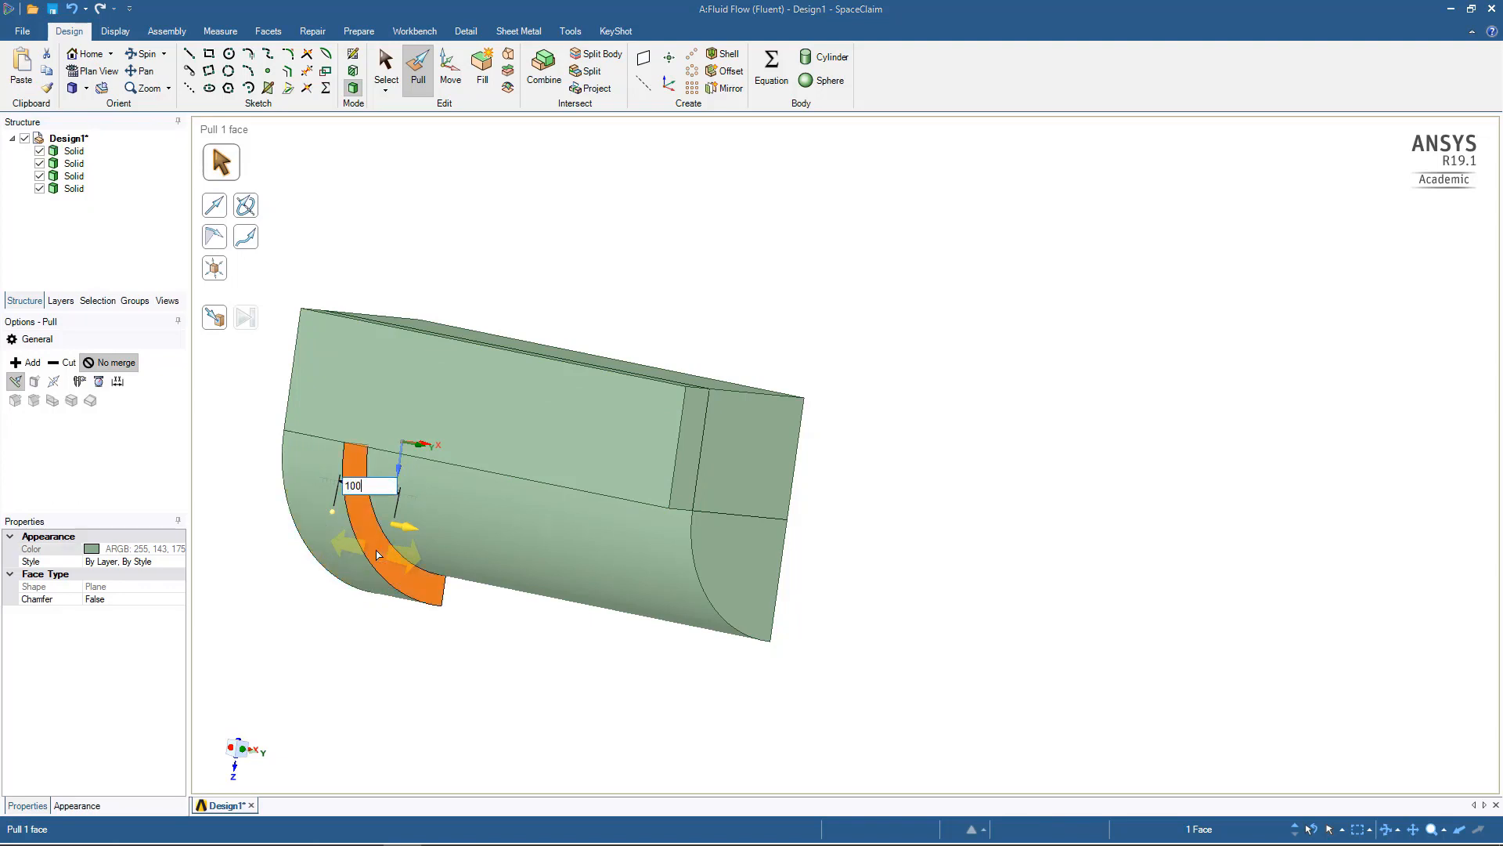
pyautogui.write('0')
pyautogui.press('Return')
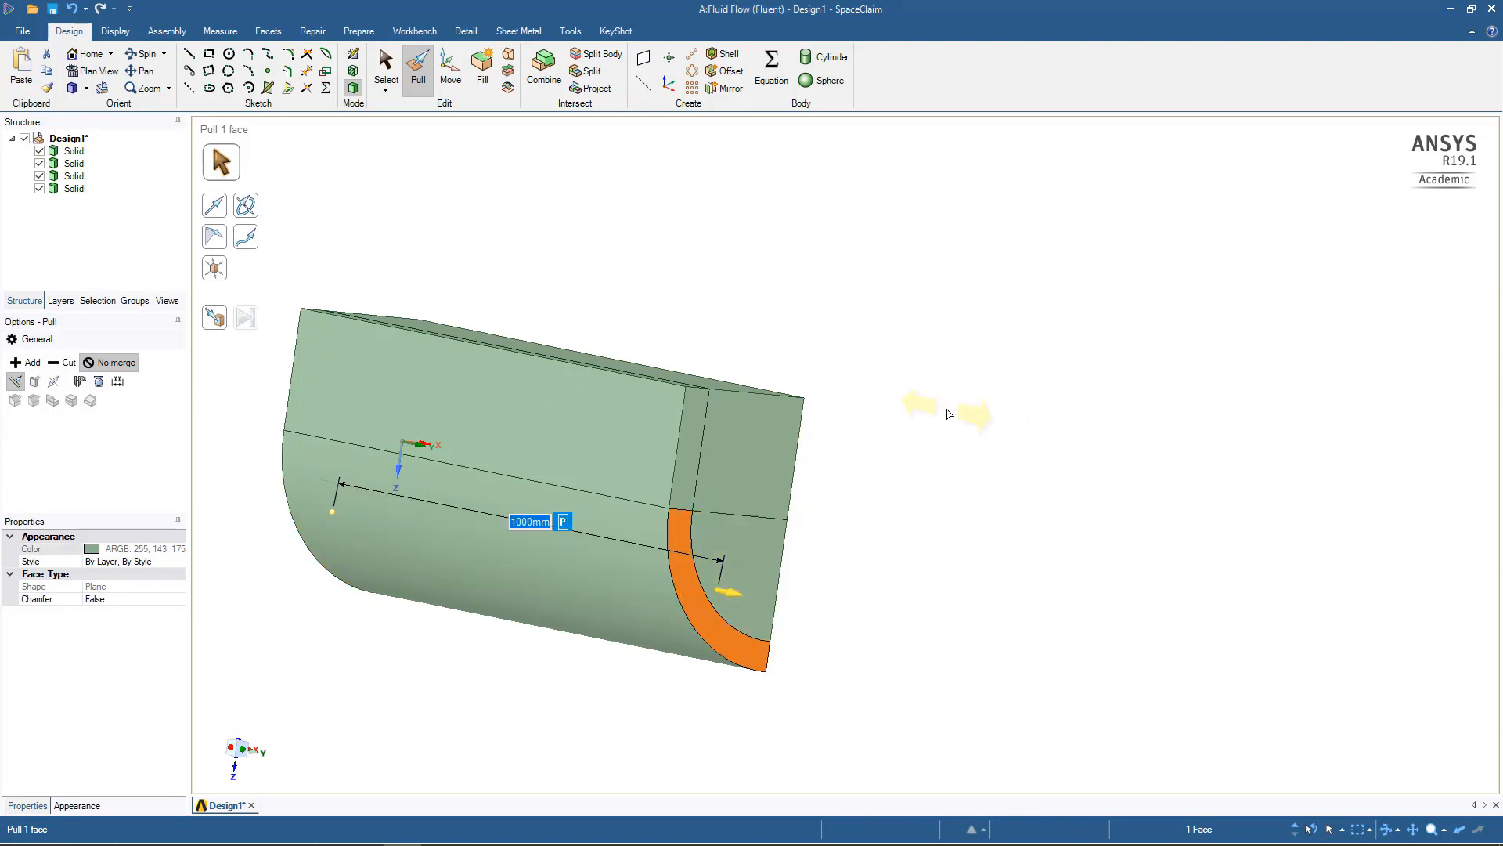
pyautogui.press('Escape')
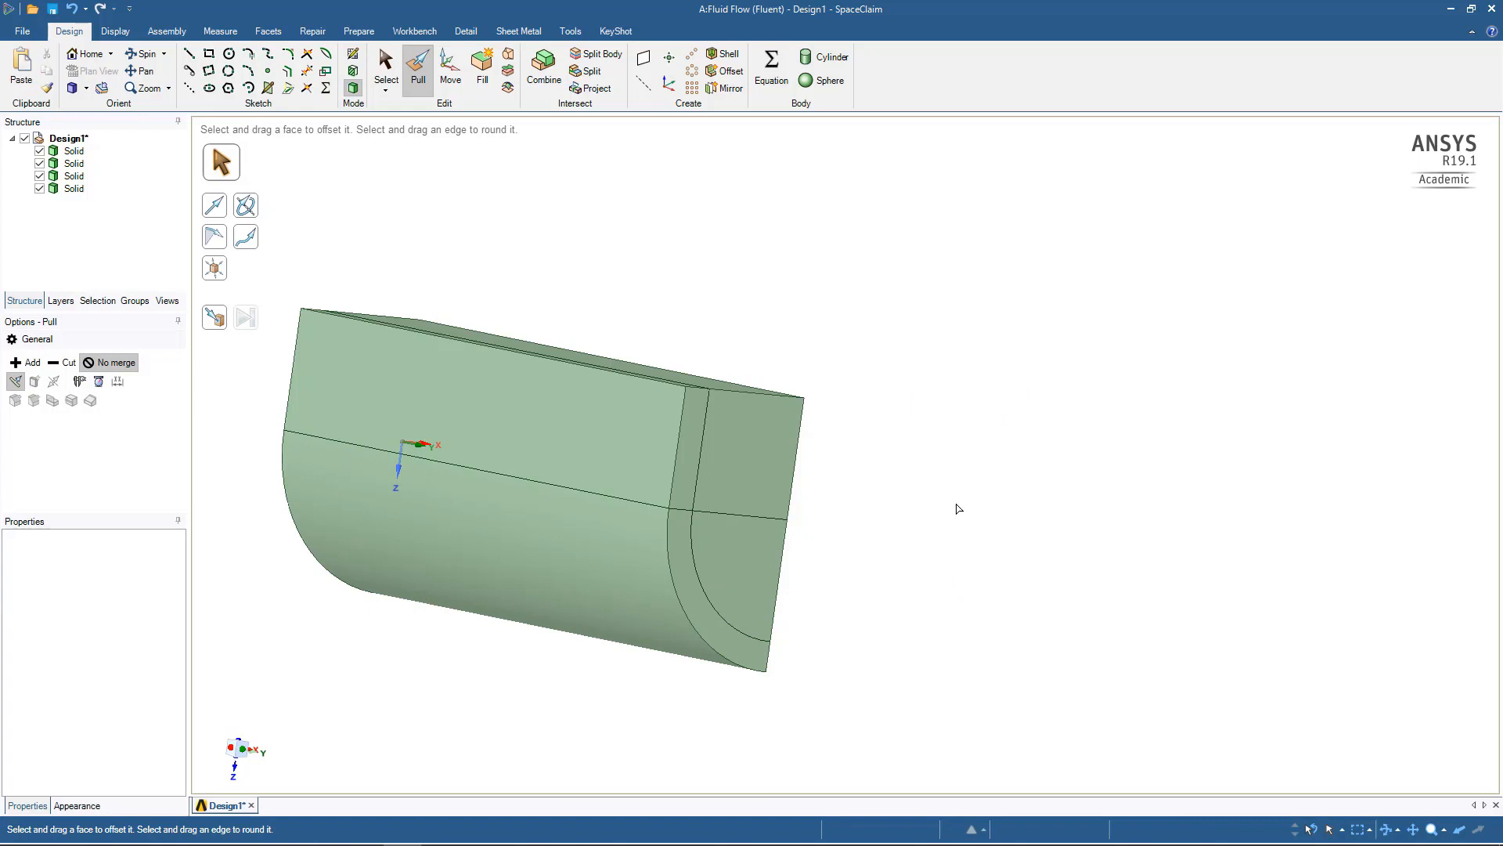
# - Examine the extruded solids from several sides, ending on the end face at the origin
pyautogui.moveTo(909, 596)
pyautogui.mouseDown(button='middle')
pyautogui.moveTo(657, 571)
pyautogui.moveTo(577, 473)
pyautogui.moveTo(696, 385)
pyautogui.moveTo(597, 460)
pyautogui.moveTo(694, 597)
pyautogui.moveTo(893, 557)
pyautogui.moveTo(821, 577)
pyautogui.moveTo(648, 517)
pyautogui.moveTo(637, 537)
pyautogui.mouseUp(button='middle')
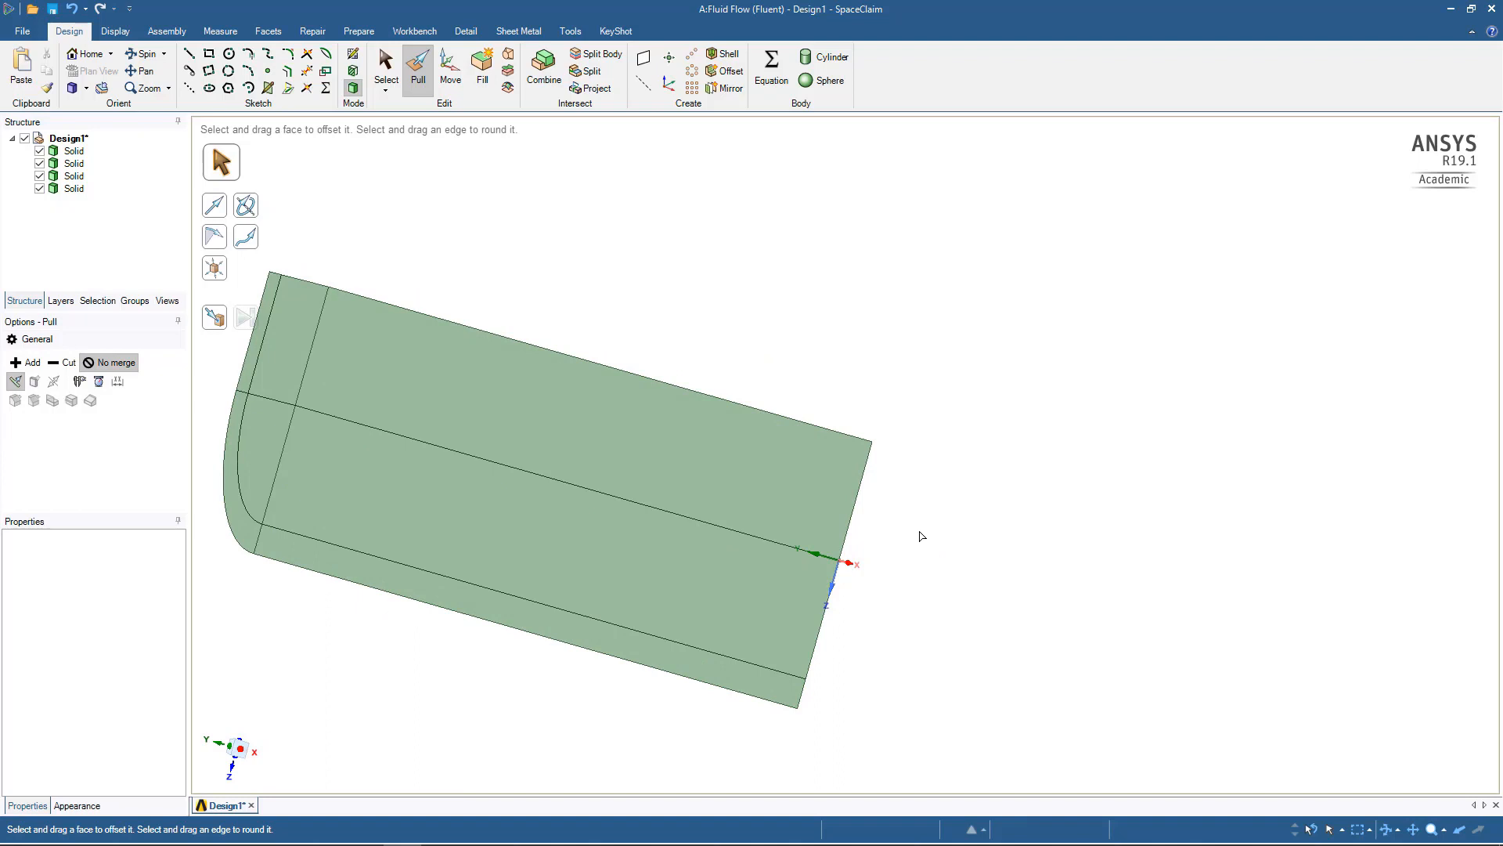
pyautogui.keyDown('shift'); pyautogui.moveTo(921, 535); pyautogui.dragTo(1172, 524, button='middle'); pyautogui.keyUp('shift')
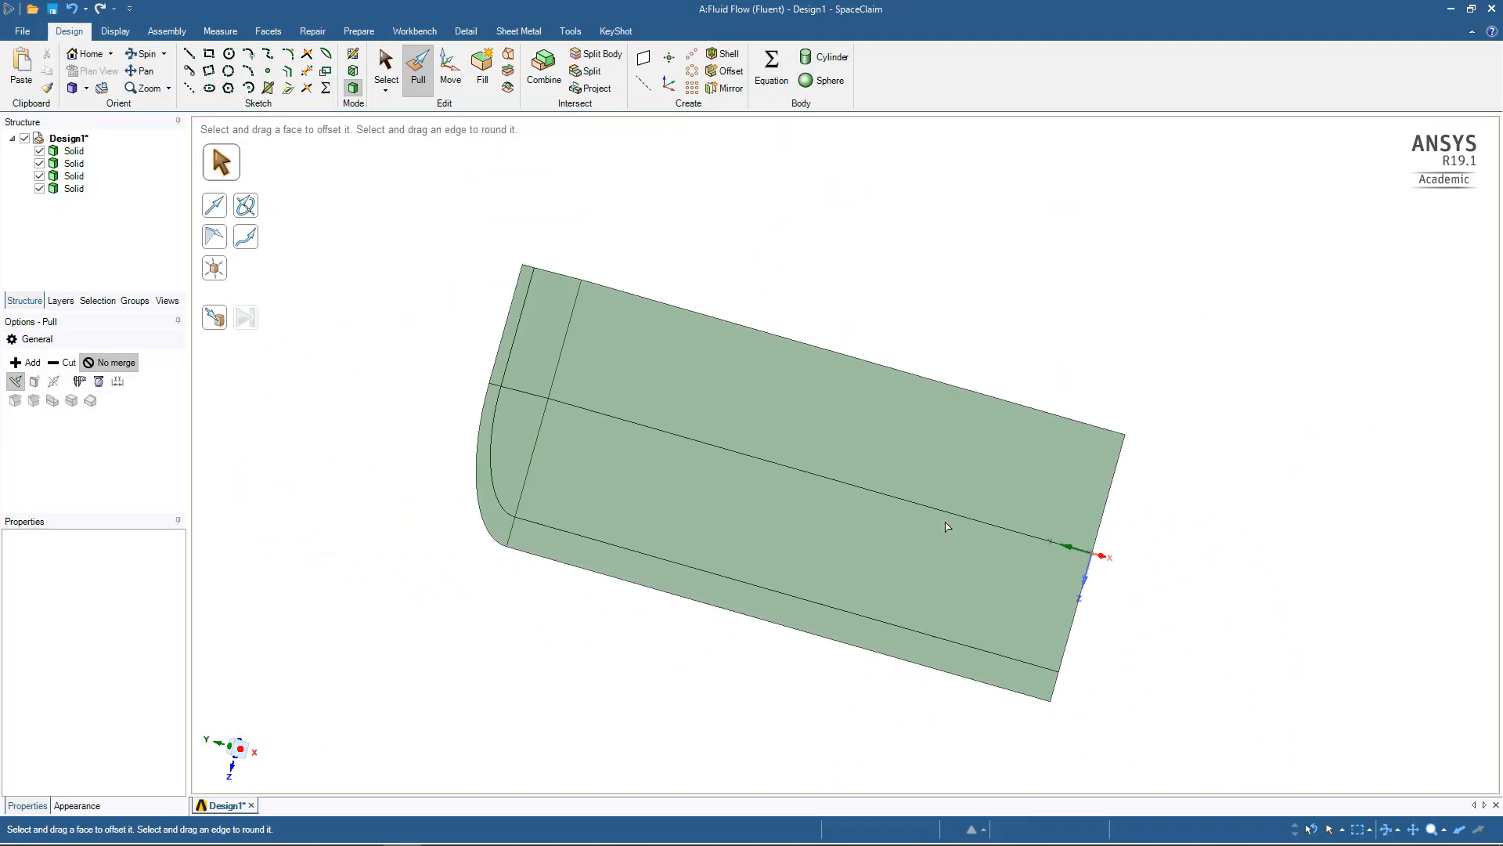
pyautogui.moveTo(866, 359); pyautogui.dragTo(895, 429, button='middle')
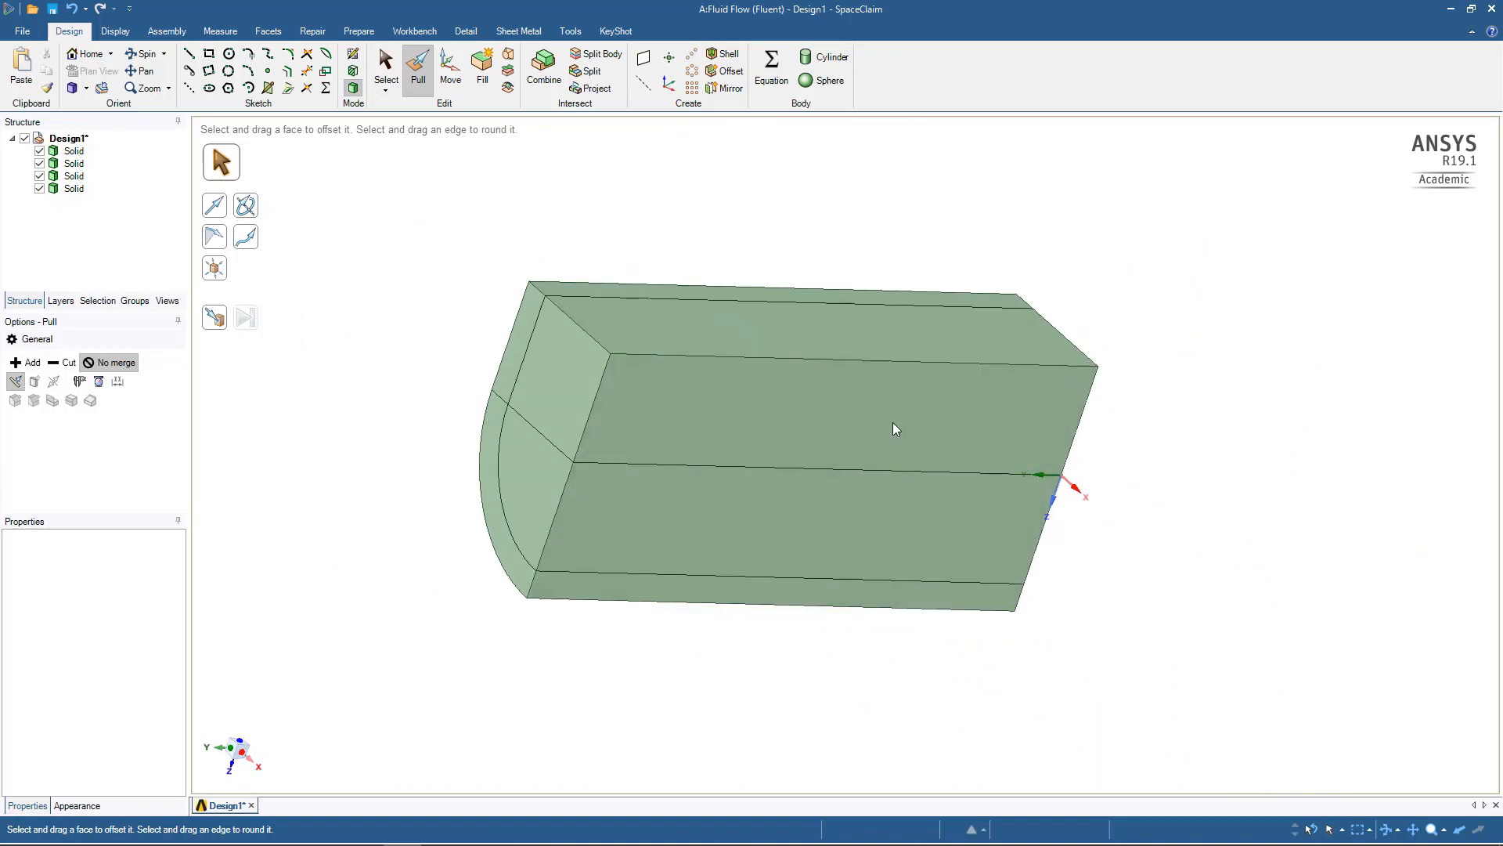
pyautogui.click(895, 429)
pyautogui.scroll(1, 895, 429)
pyautogui.scroll(-3, 694, 387)
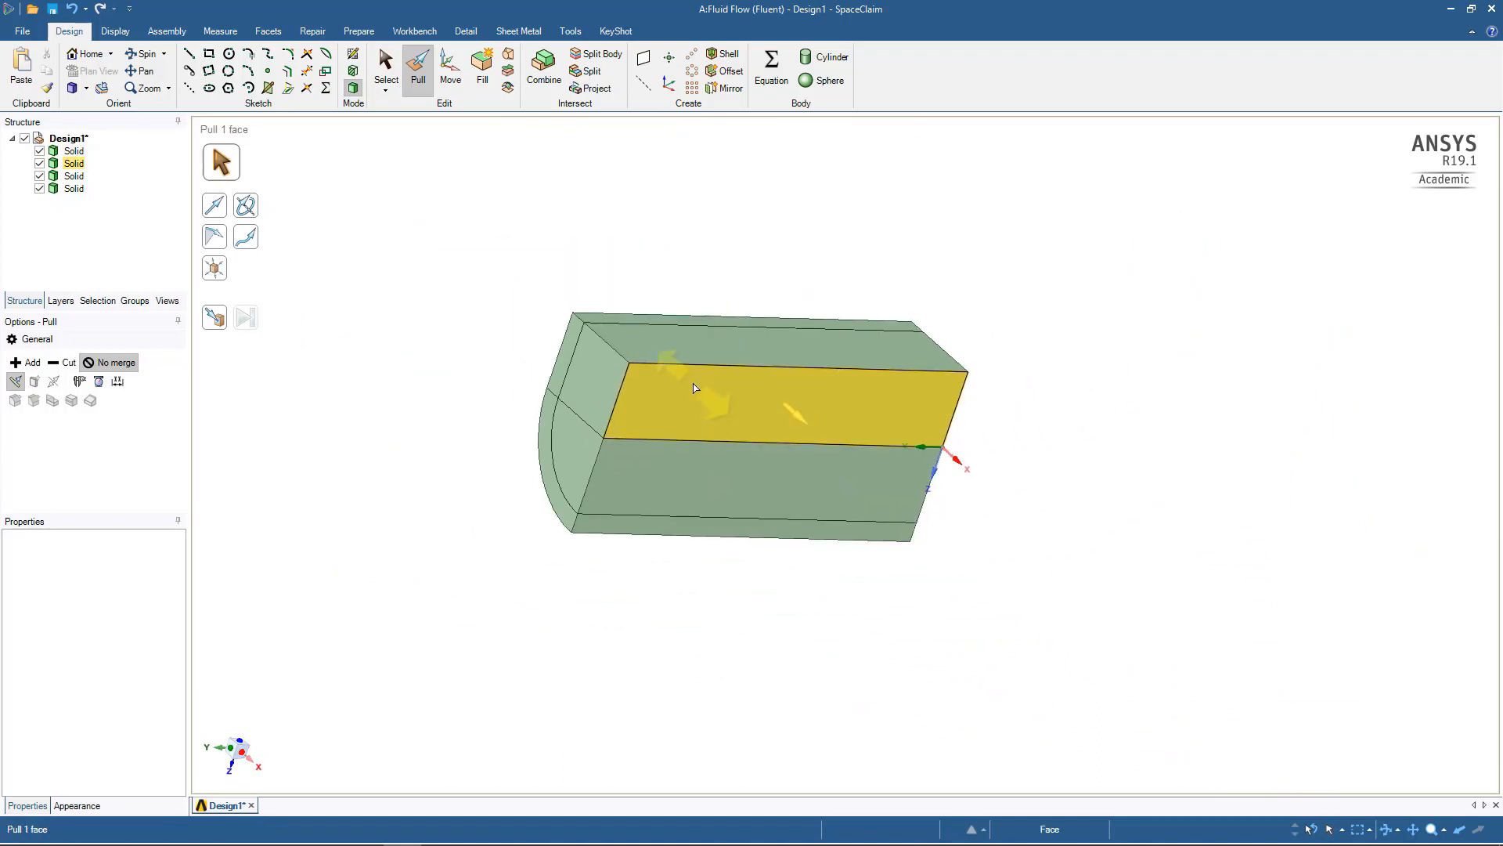
pyautogui.click(1049, 520)
pyautogui.moveTo(738, 426); pyautogui.dragTo(773, 516, button='middle')
pyautogui.click(790, 516)
pyautogui.click(960, 615)
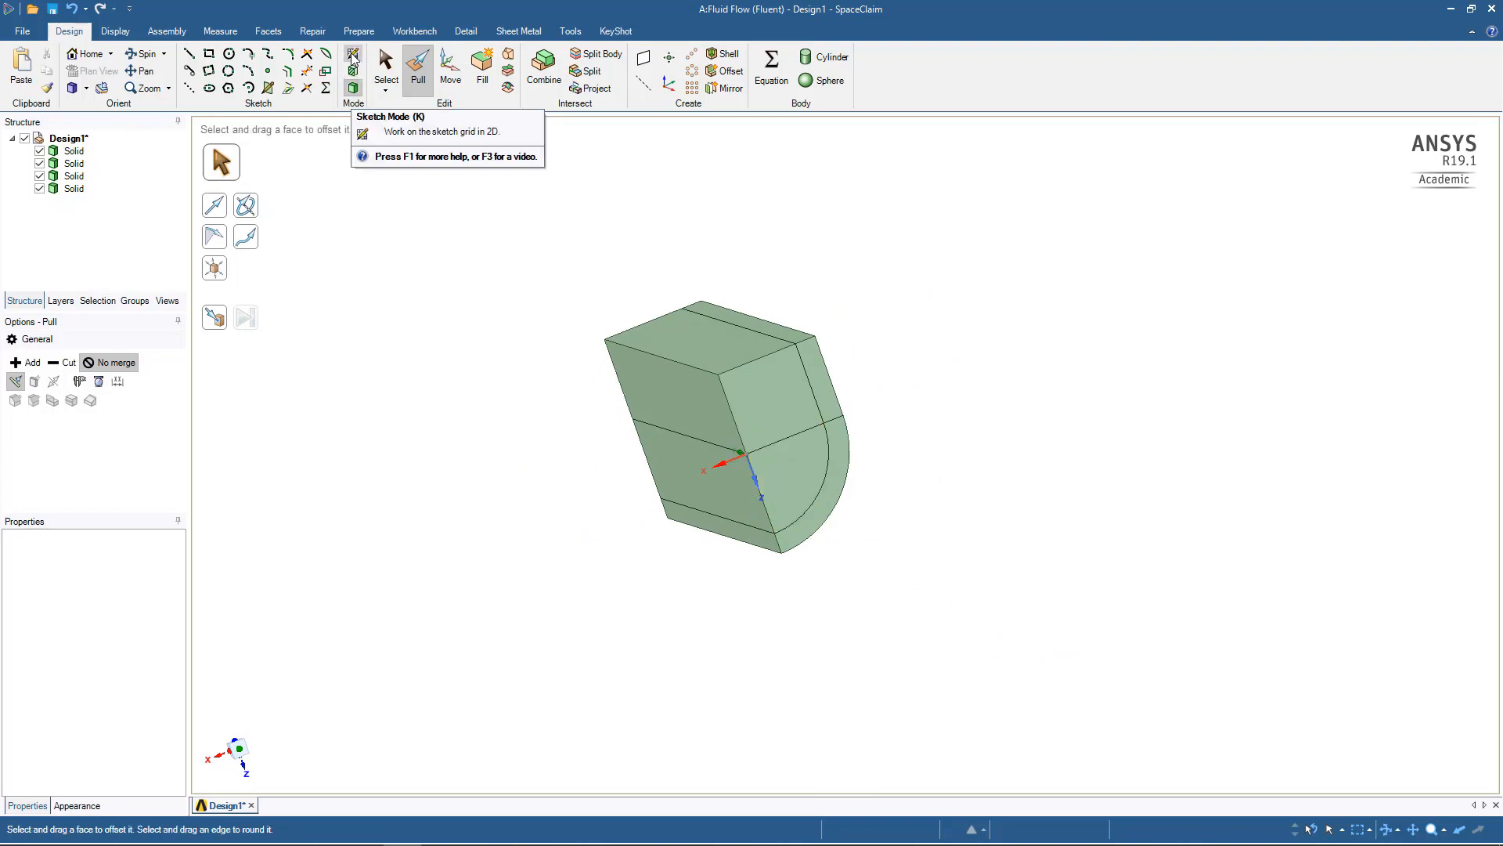
# - Sketch a 50 mm by 50 mm square on the quarter-circle end face with one corner at the origin
pyautogui.click(351, 53)
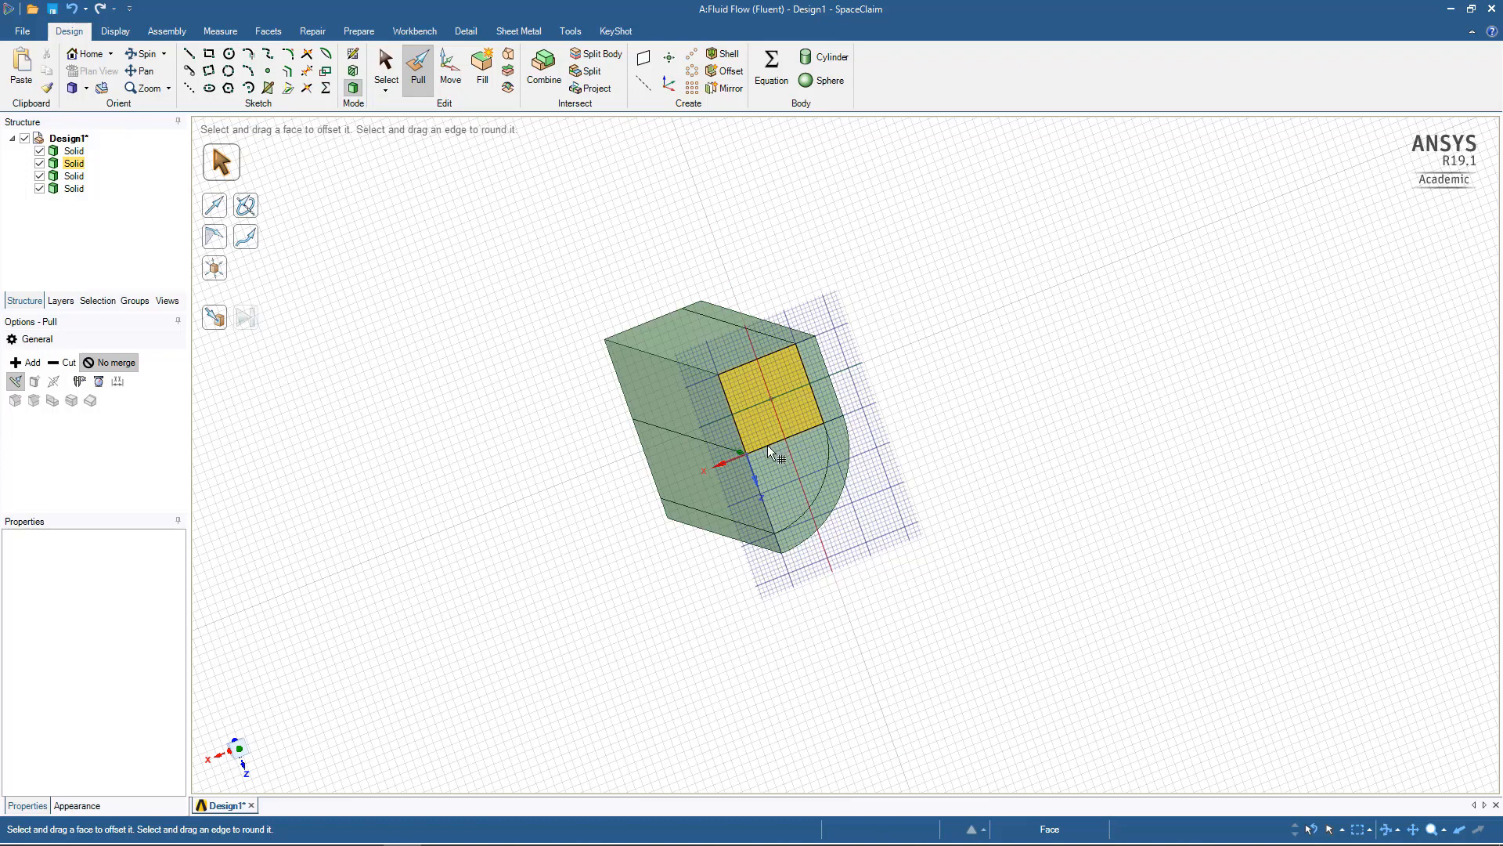
pyautogui.click(767, 444)
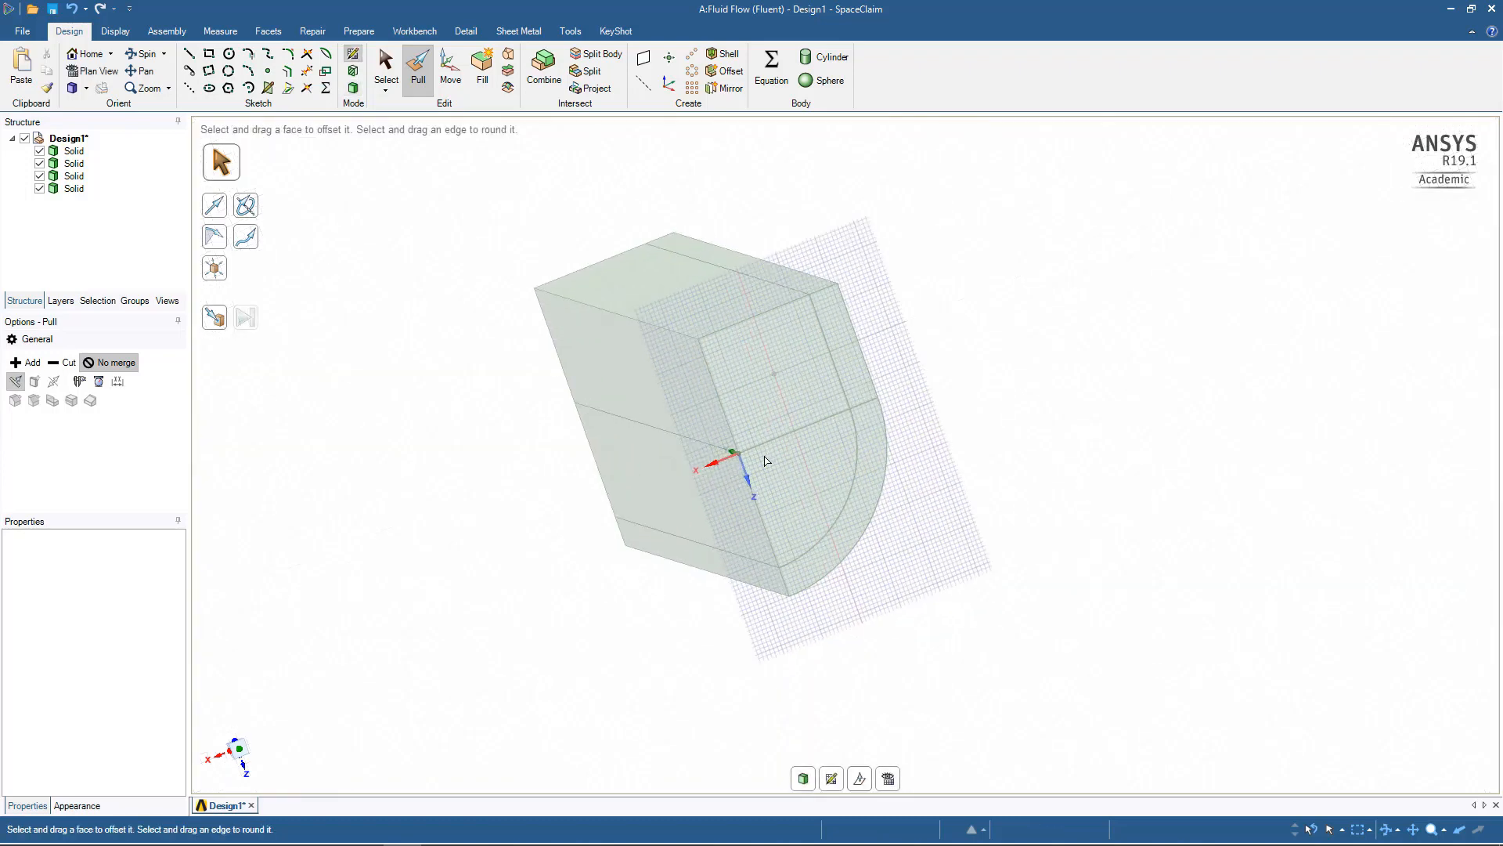
pyautogui.scroll(6, 766, 461)
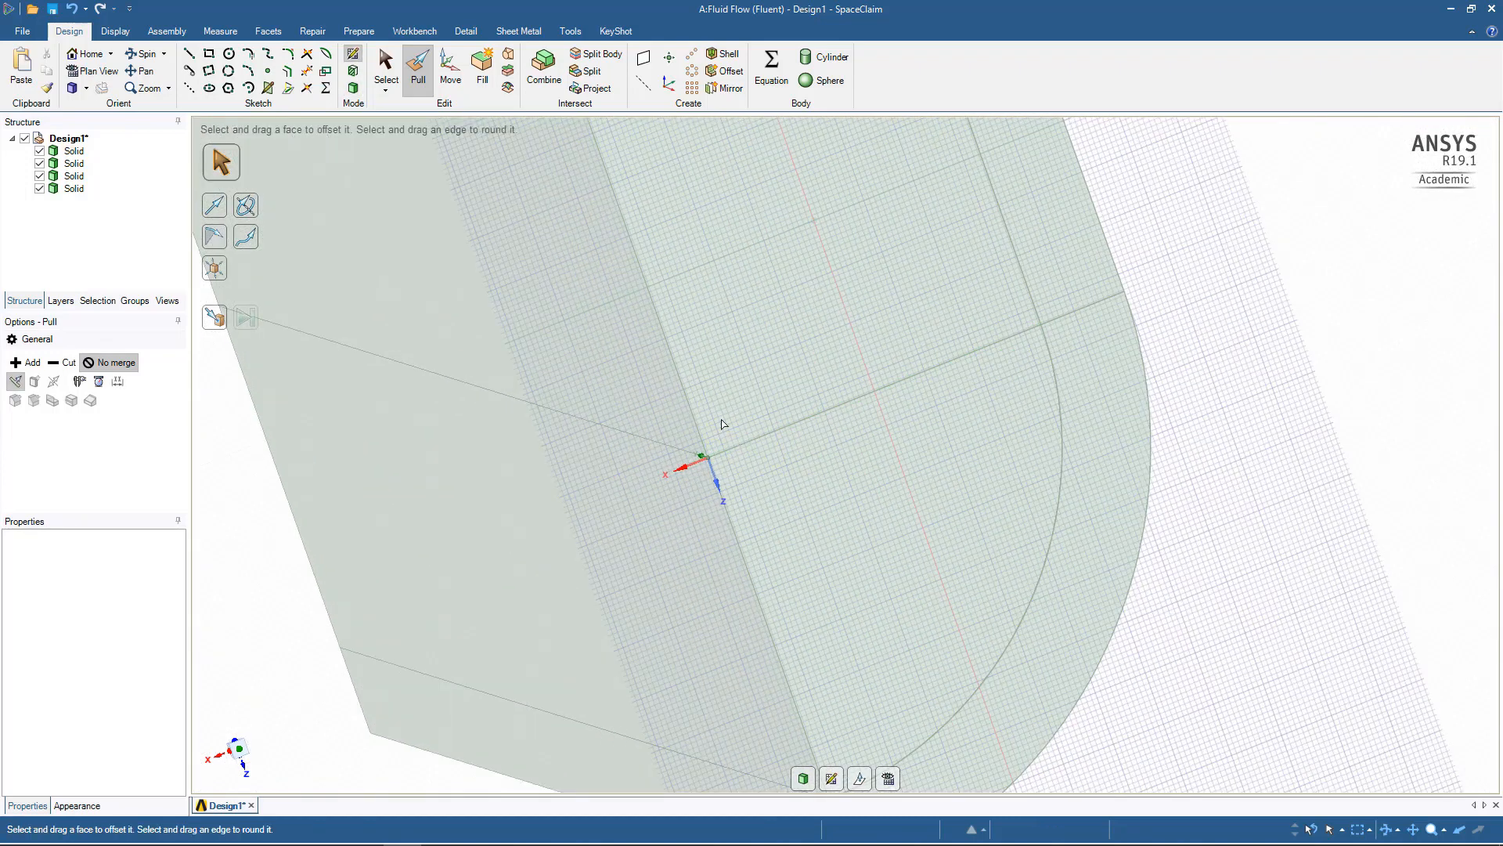
pyautogui.click(210, 55)
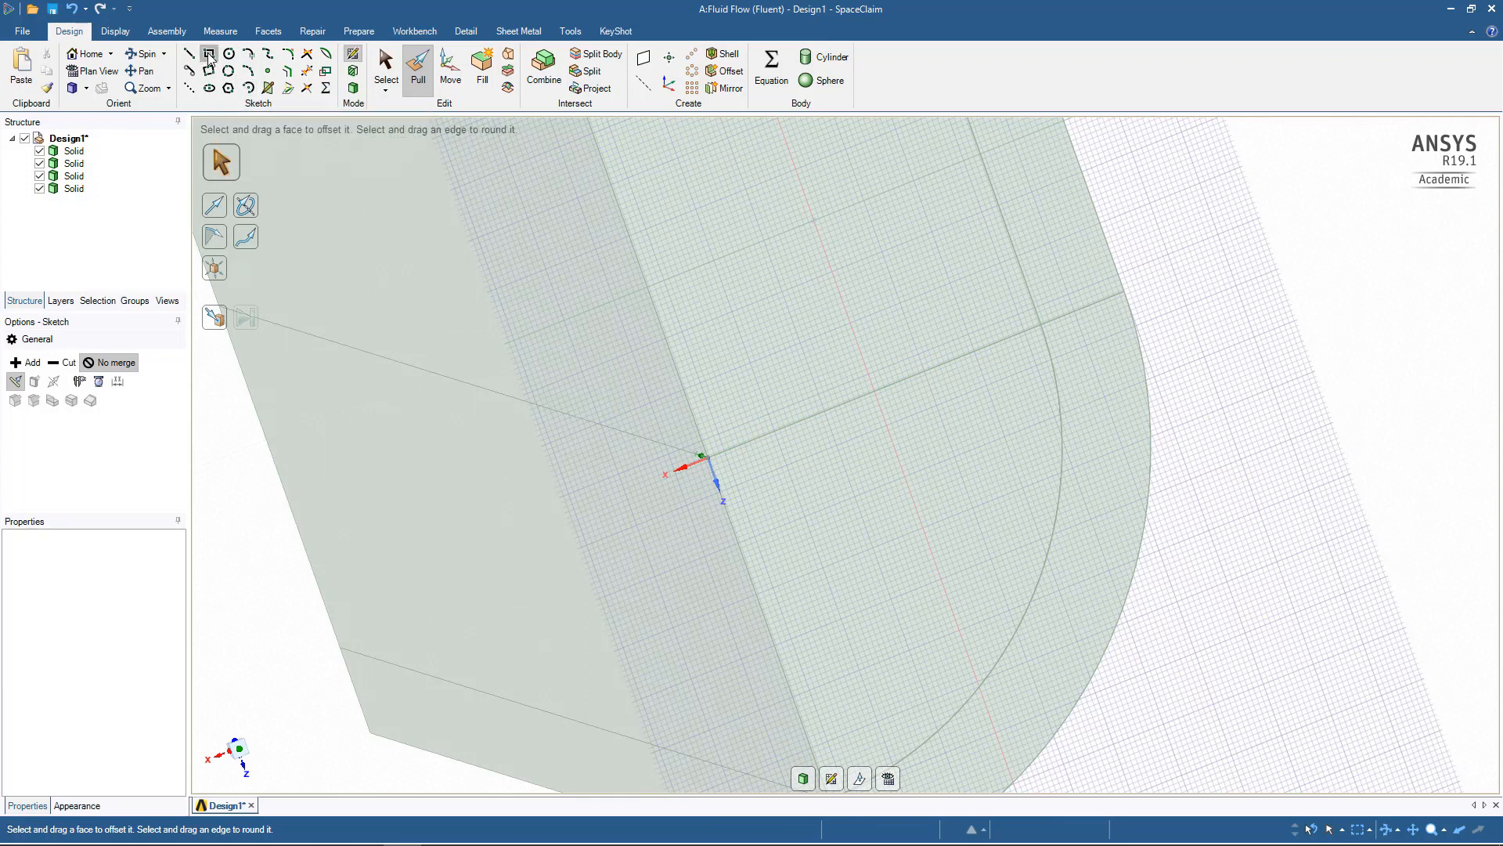
pyautogui.click(709, 460)
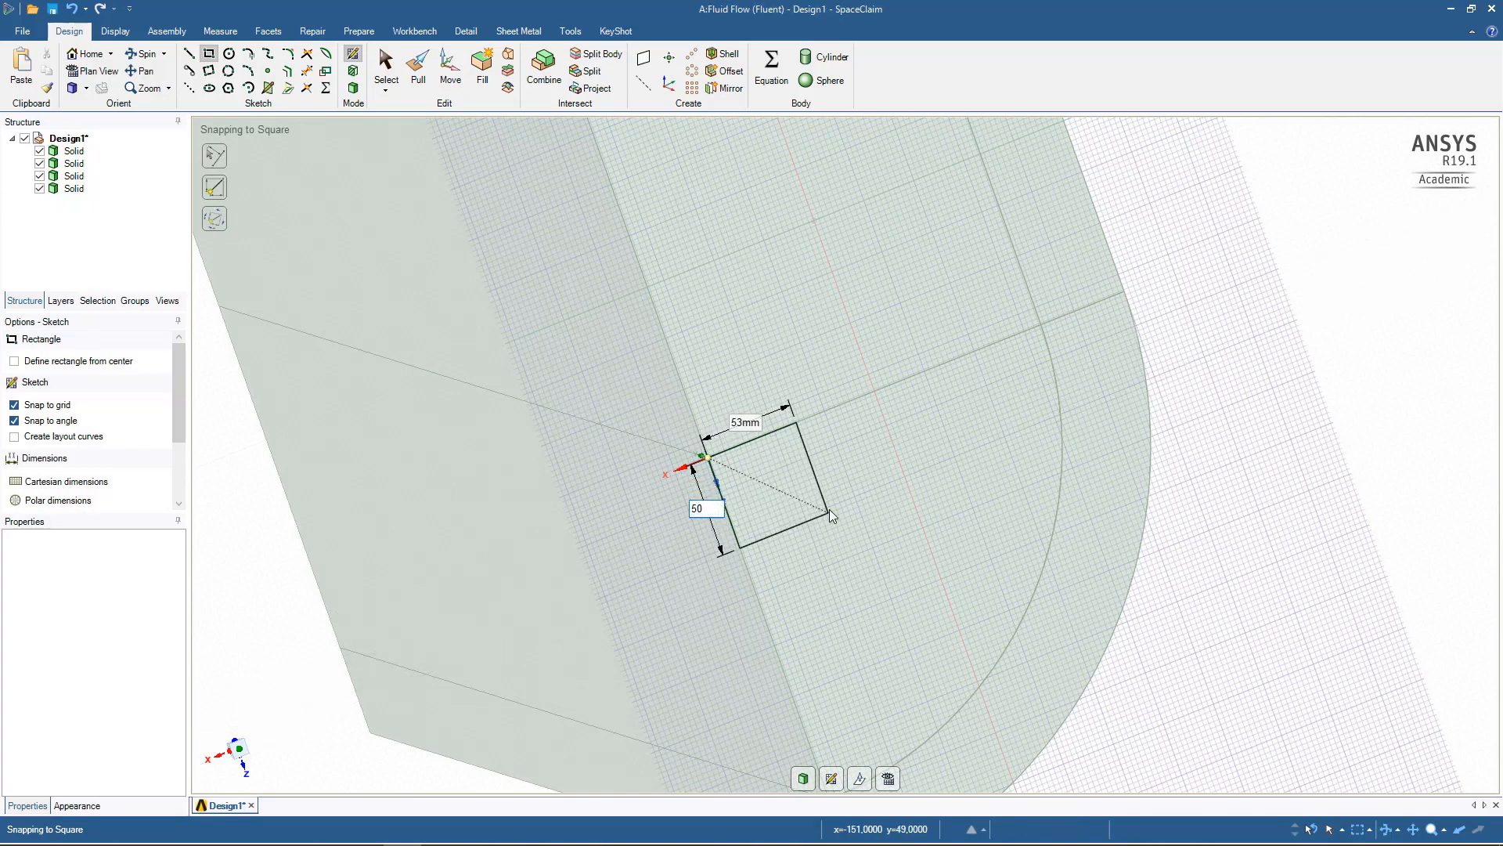
pyautogui.write('50')
pyautogui.press('Tab')
pyautogui.write('50')
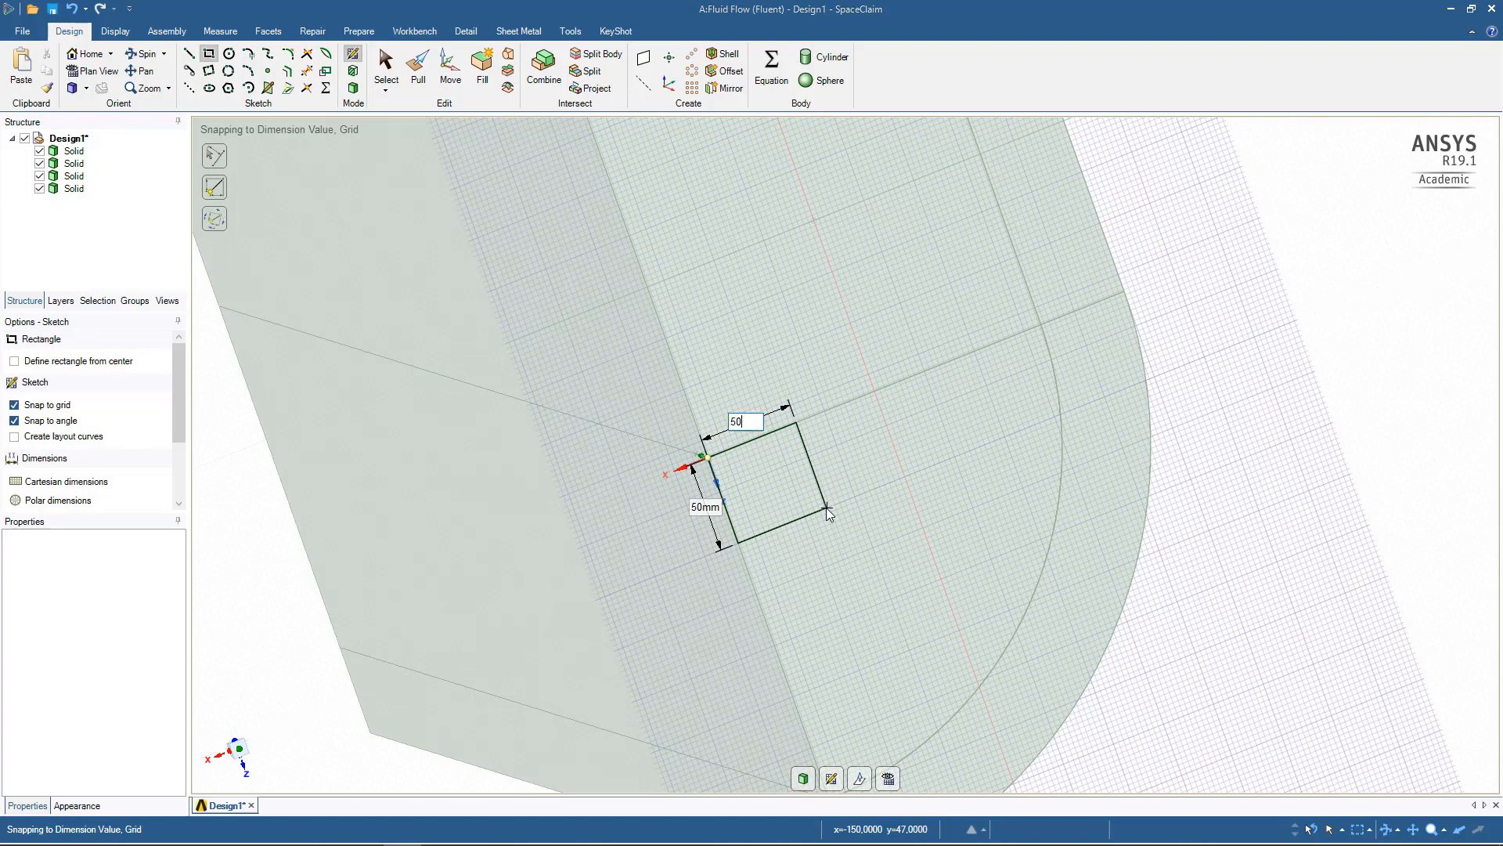
pyautogui.press('Return')
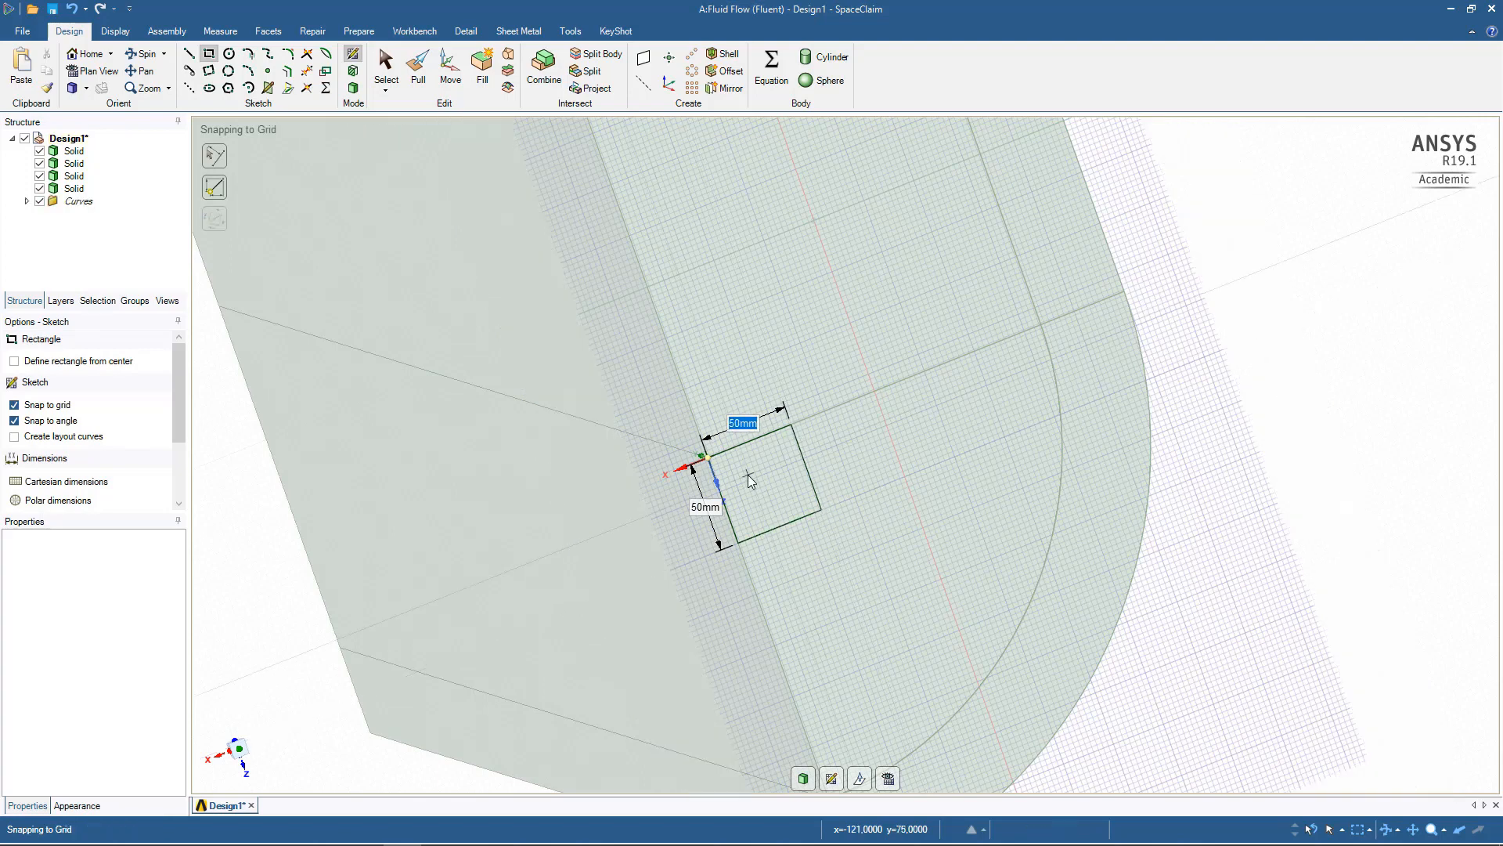
# - Pull the small square face at the origin 50 mm into the quarter-circle solid using the No merge option
pyautogui.click(419, 60)
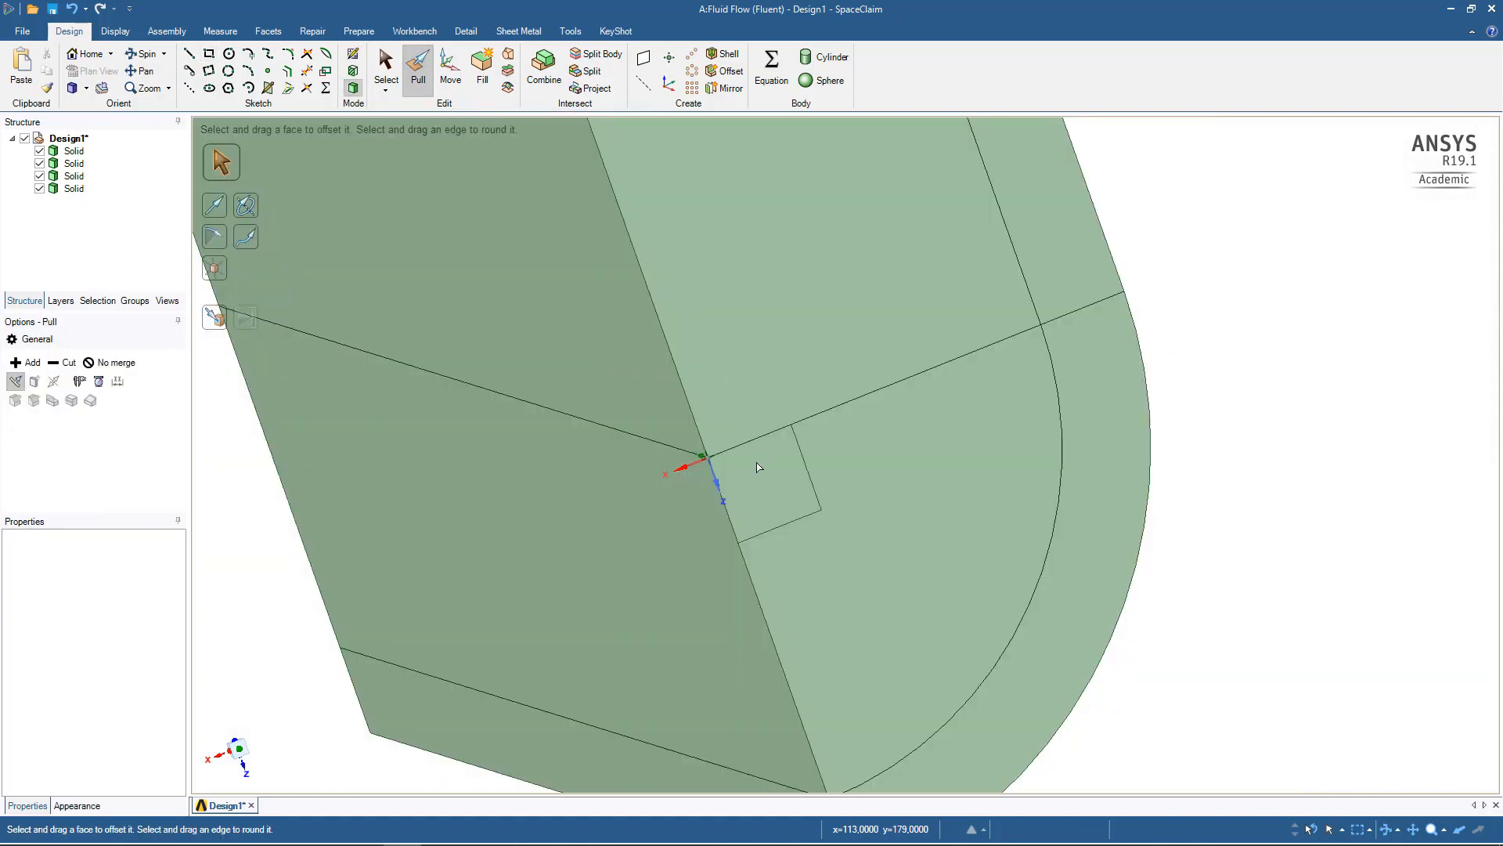
pyautogui.click(764, 477)
pyautogui.moveTo(1248, 594); pyautogui.dragTo(1325, 574, button='middle')
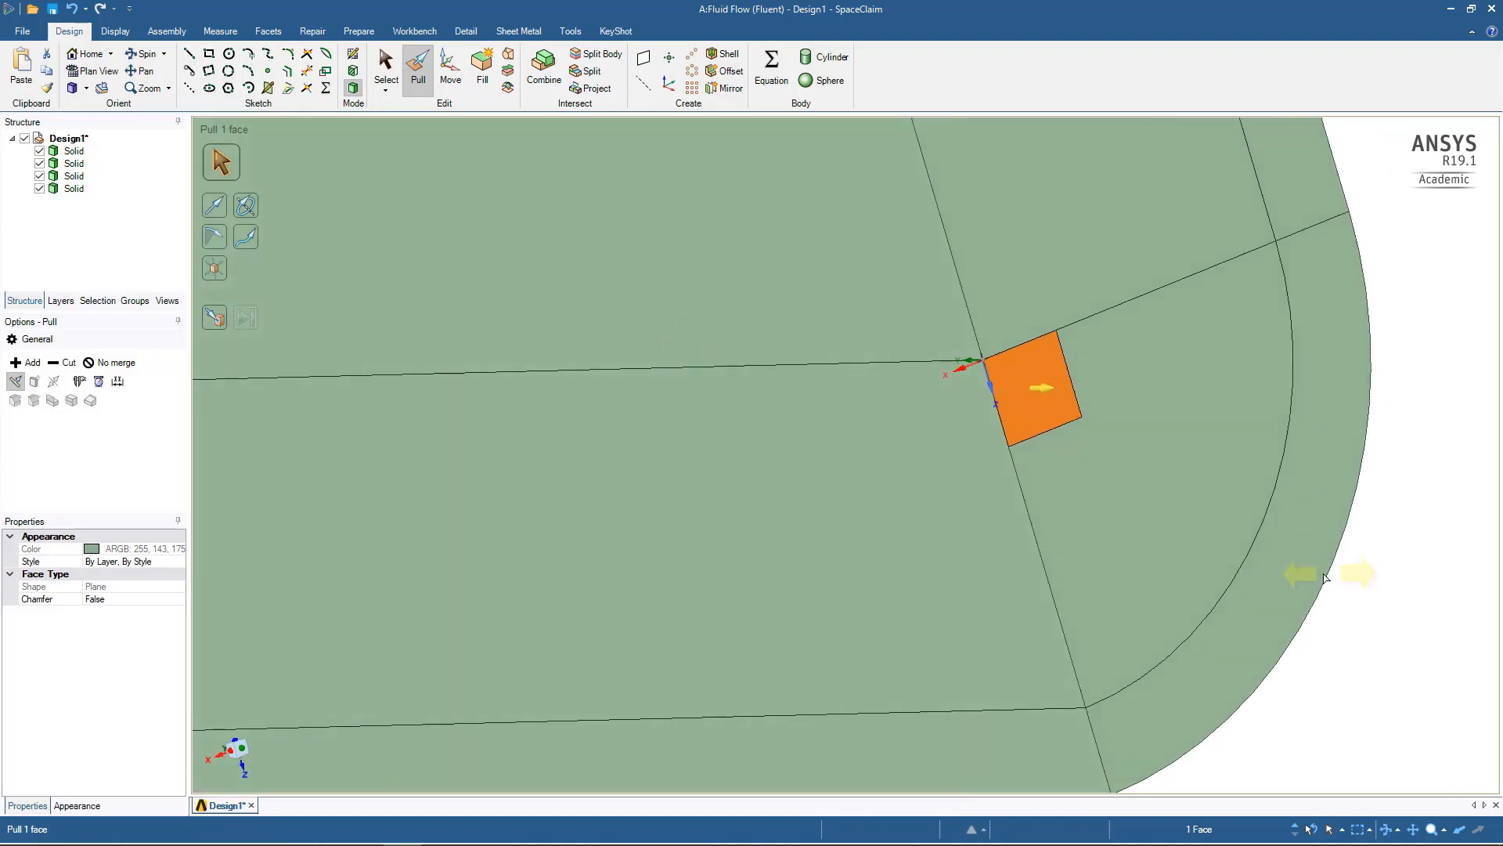
pyautogui.click(114, 364)
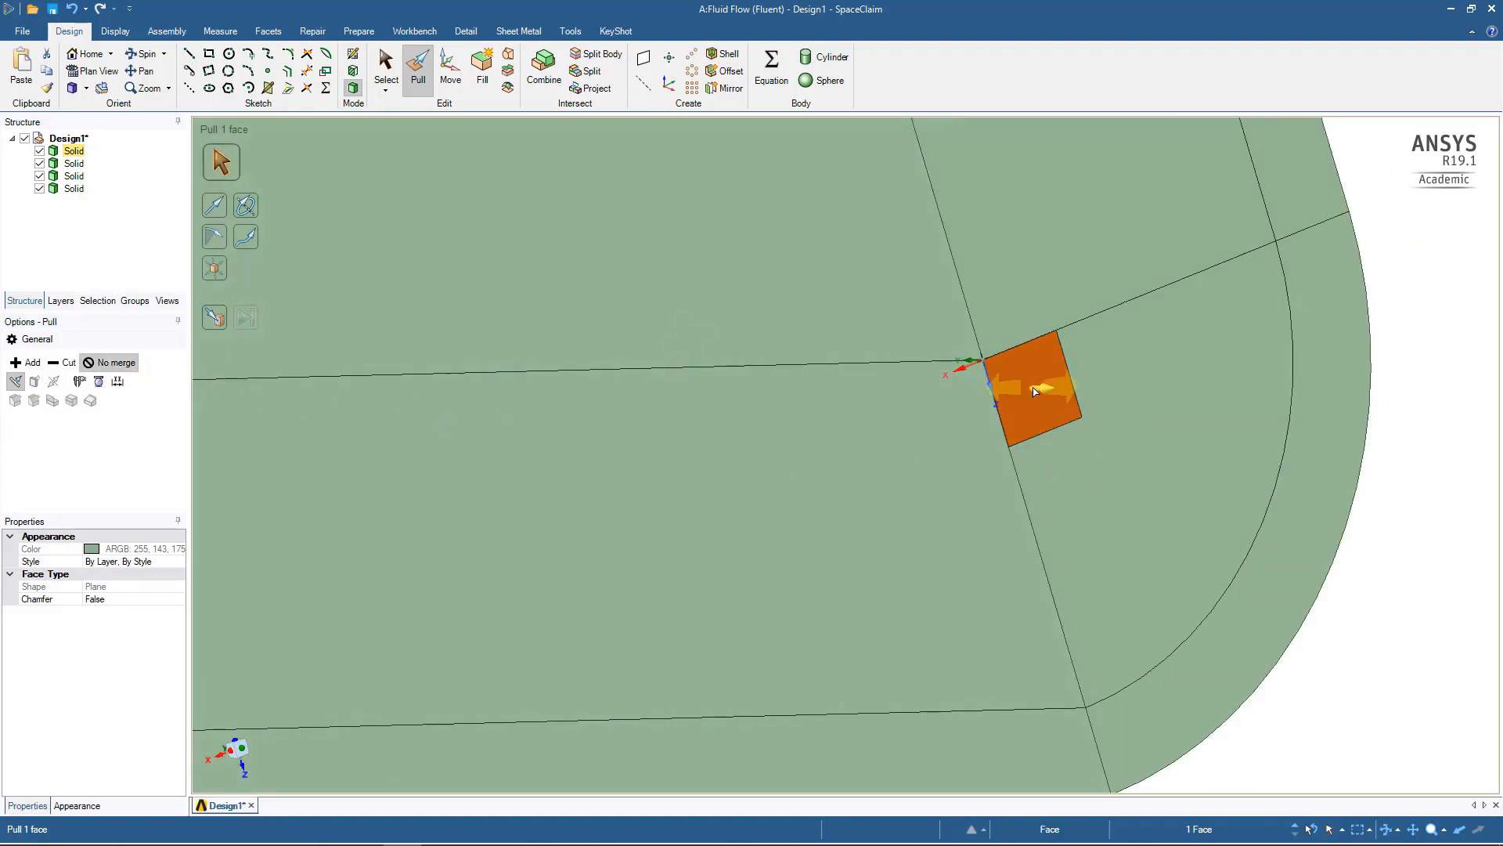
pyautogui.moveTo(1034, 391); pyautogui.dragTo(985, 396)
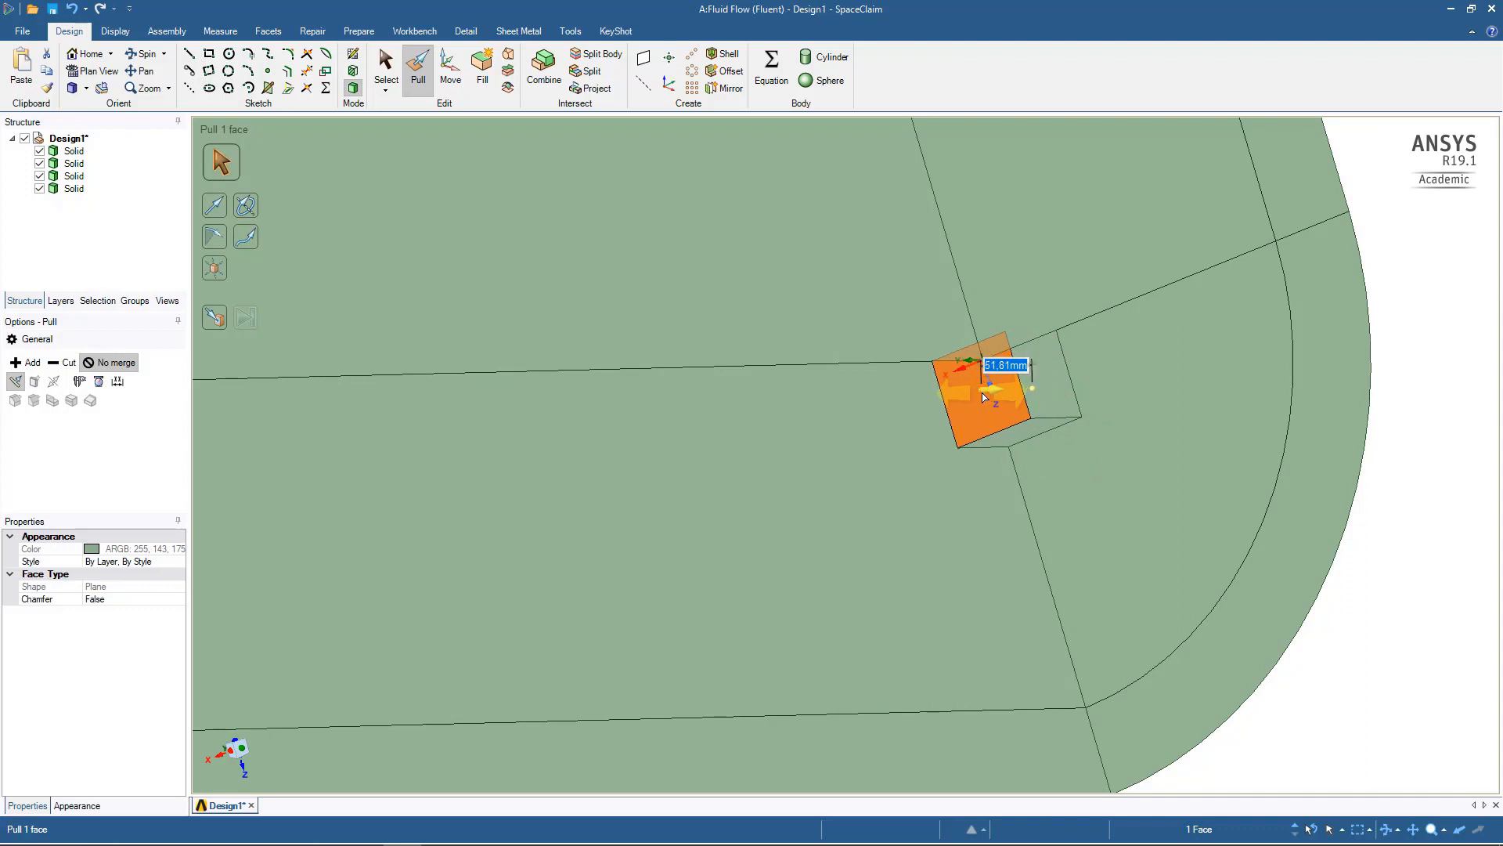
pyautogui.write('50')
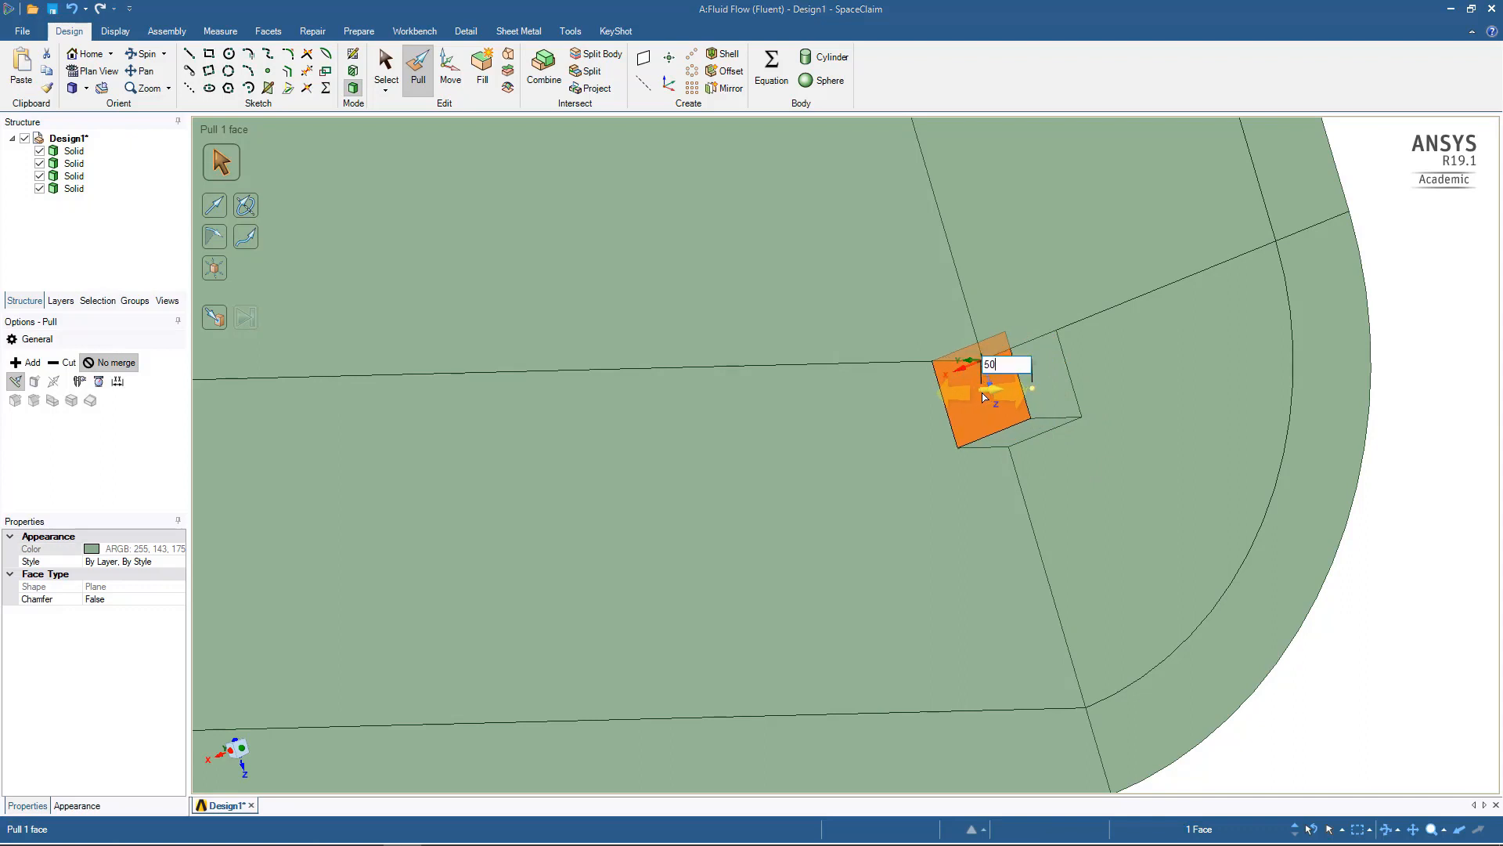
pyautogui.press('Return')
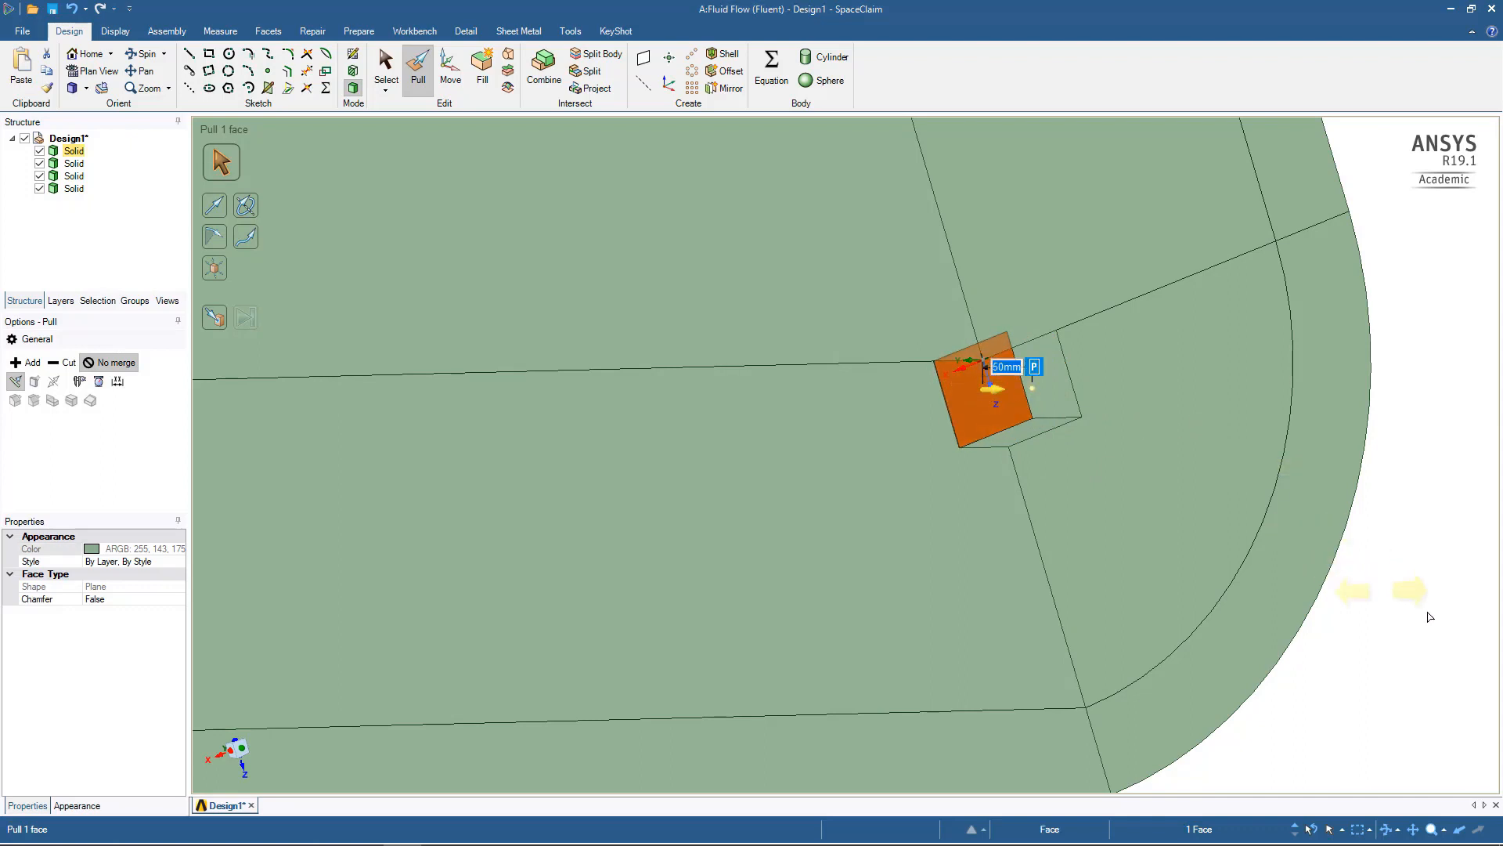
pyautogui.click(1430, 617)
# - Examine the small square recess at the origin and the surrounding solids from several sides
pyautogui.moveTo(1394, 605)
pyautogui.mouseDown(button='middle')
pyautogui.moveTo(1456, 598)
pyautogui.moveTo(1377, 617)
pyautogui.mouseUp(button='middle')
pyautogui.scroll(-6, 1377, 618)
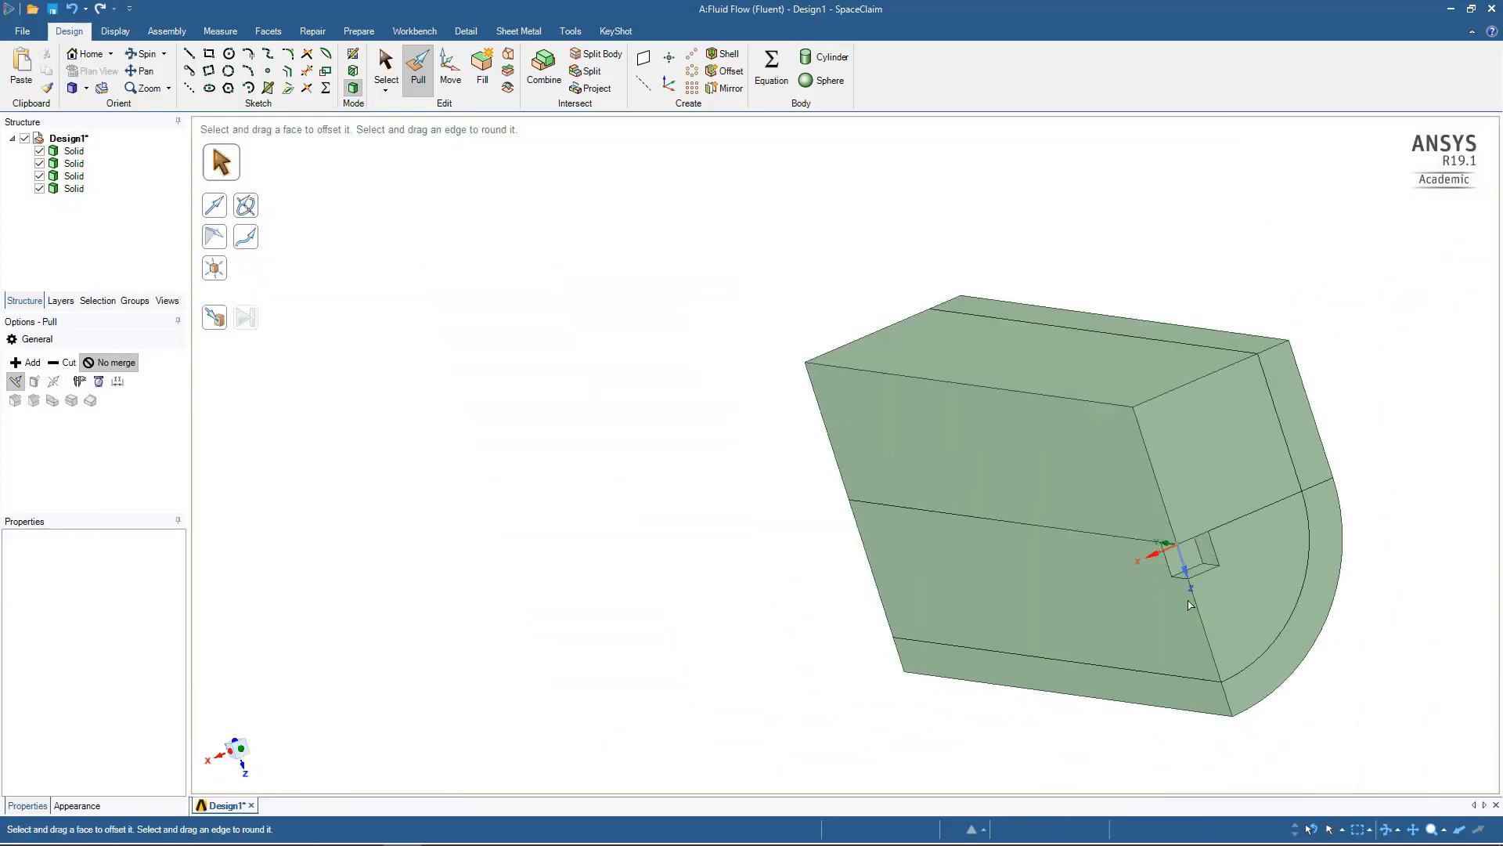
pyautogui.click(930, 555)
pyautogui.moveTo(1001, 537); pyautogui.dragTo(1008, 540, button='middle')
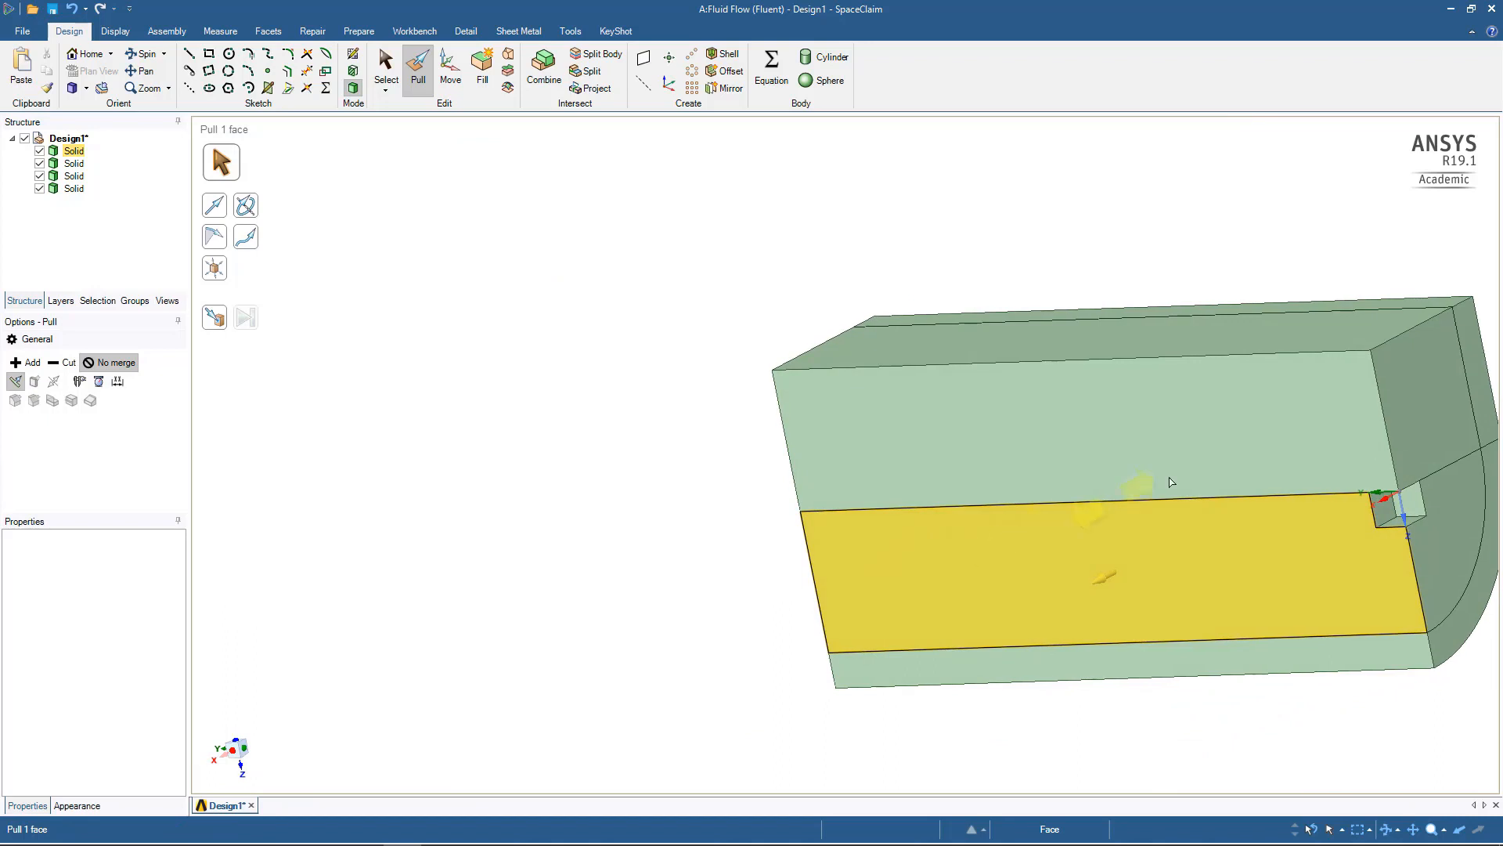
pyautogui.click(1172, 479)
pyautogui.keyDown('ctrl'); pyautogui.moveTo(1177, 468); pyautogui.dragTo(636, 425, button='middle'); pyautogui.keyUp('ctrl')
pyautogui.click(1353, 535)
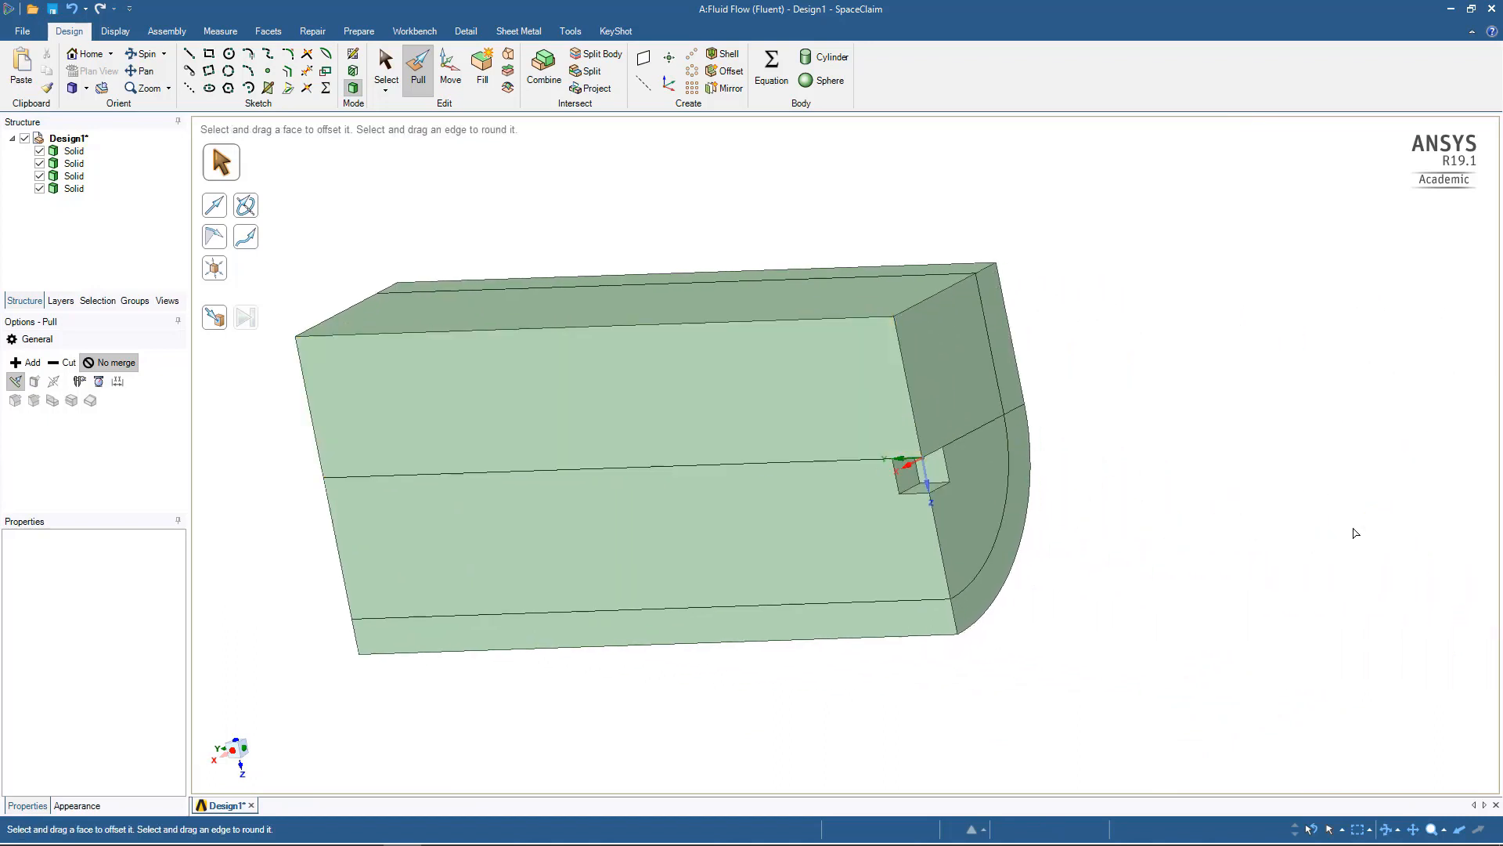
pyautogui.moveTo(1240, 511)
pyautogui.mouseDown(button='middle')
pyautogui.moveTo(1206, 560)
pyautogui.moveTo(1177, 446)
pyautogui.moveTo(1114, 466)
pyautogui.moveTo(1188, 505)
pyautogui.mouseUp(button='middle')
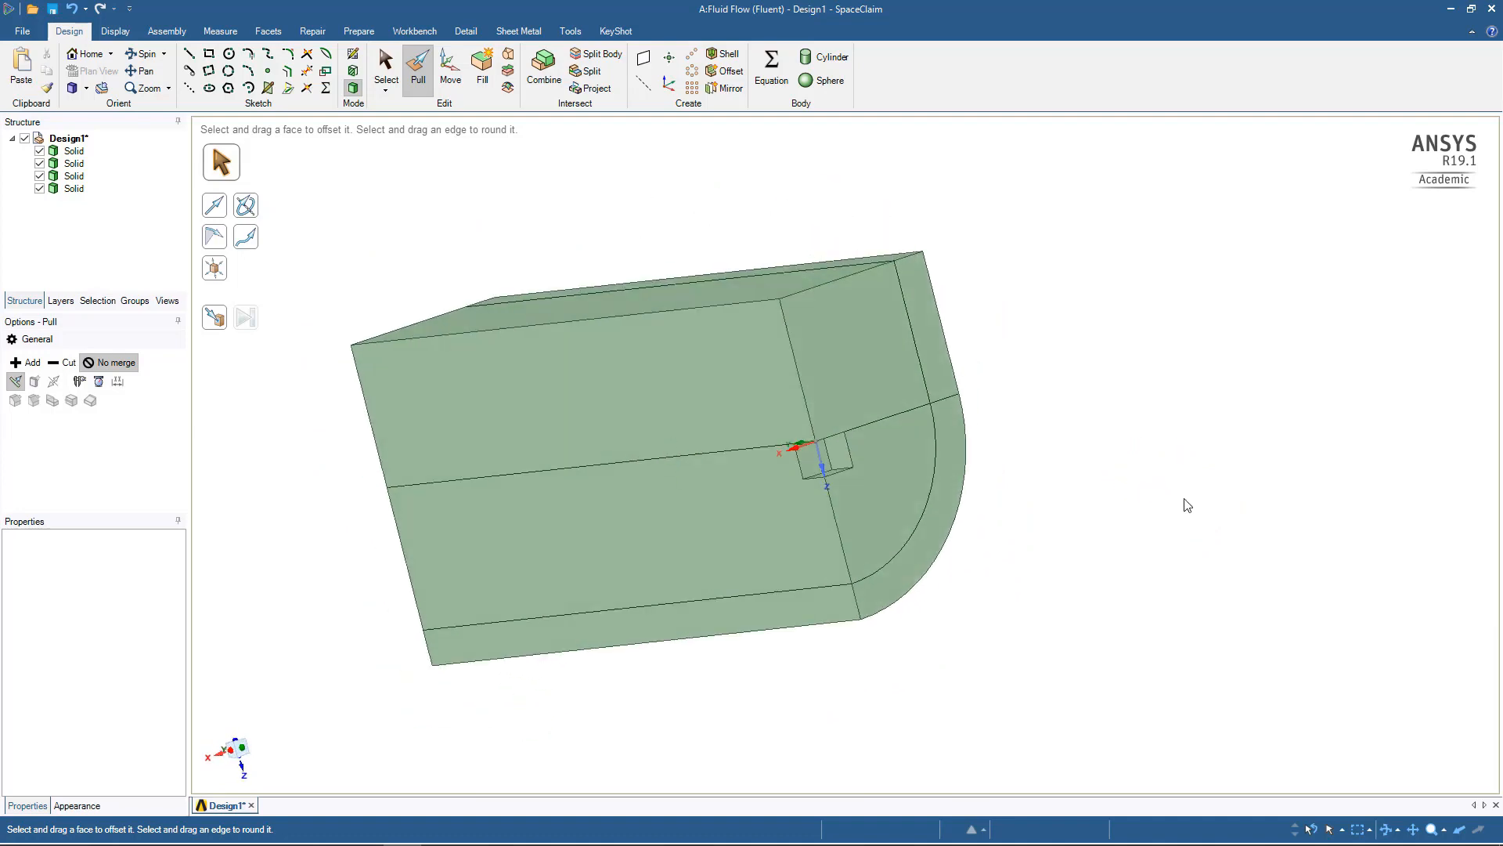
# - Save the design as slagrunner-example in the SpaceClaim Geometries folder and close the geometry window
pyautogui.click(53, 9)
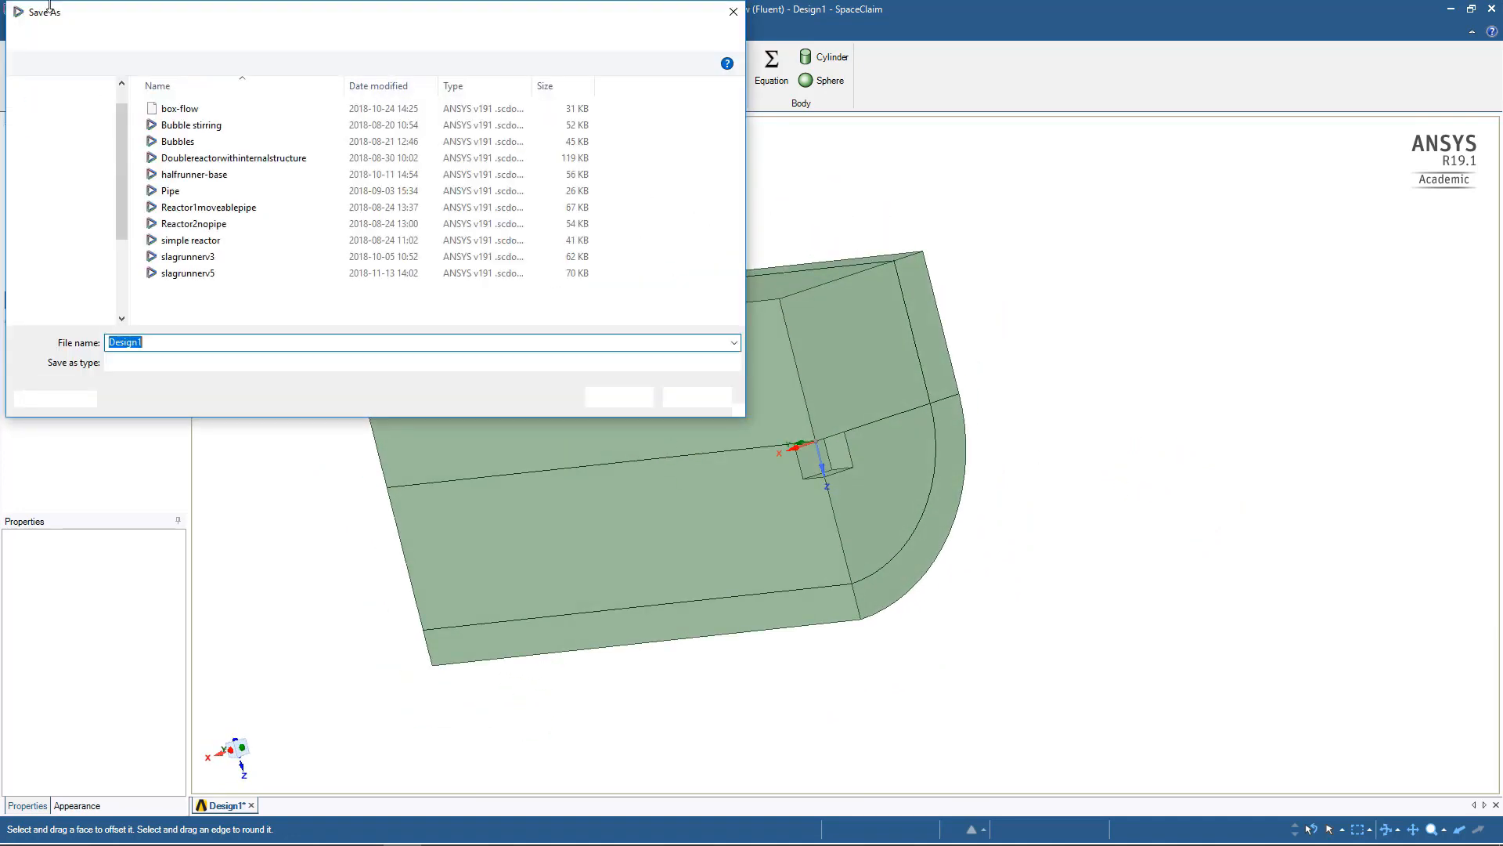
pyautogui.write('sl')
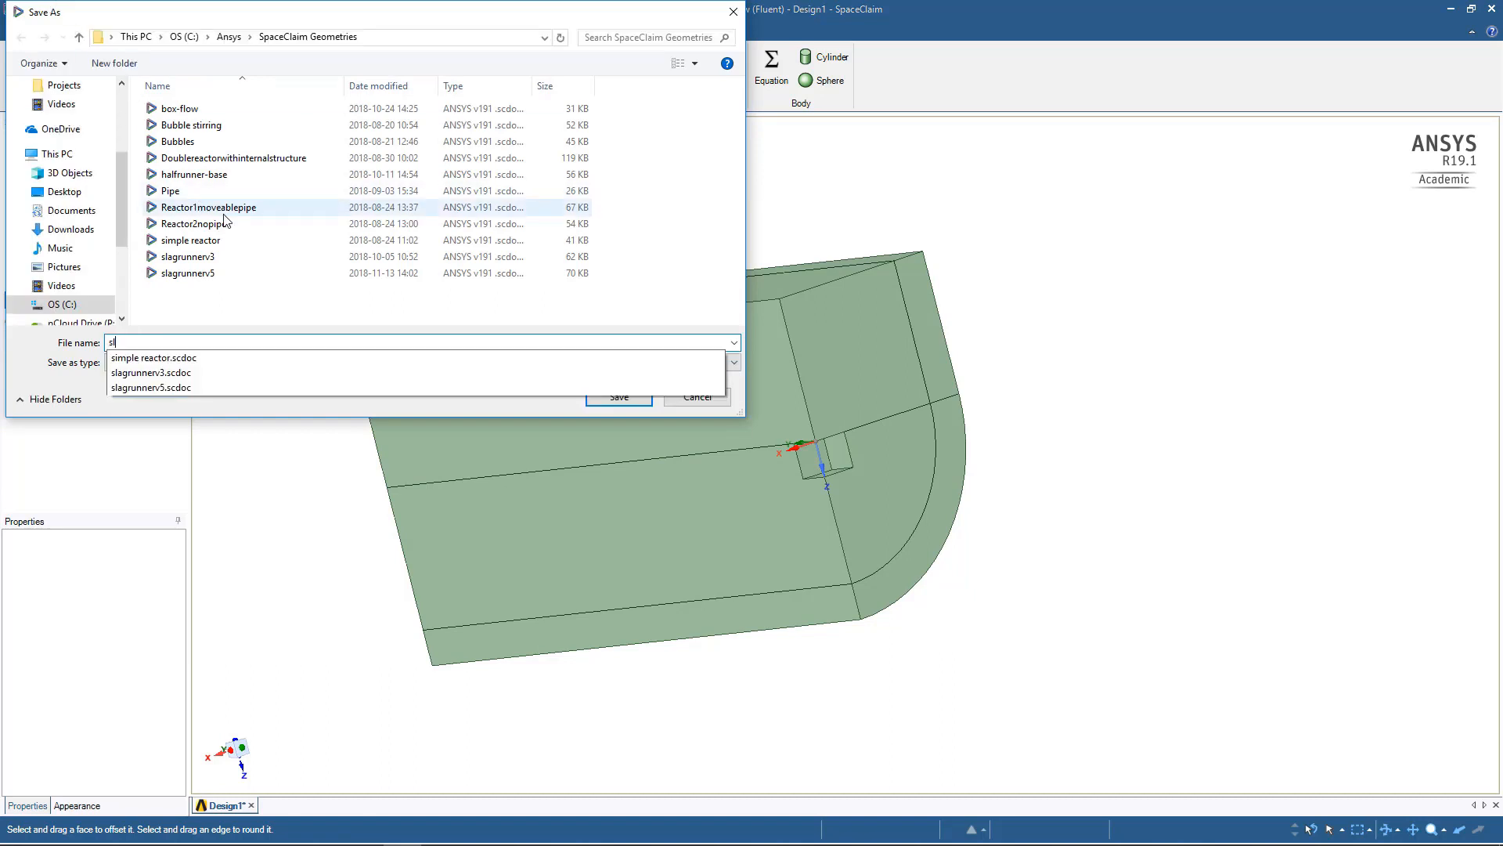
pyautogui.write('agrunner')
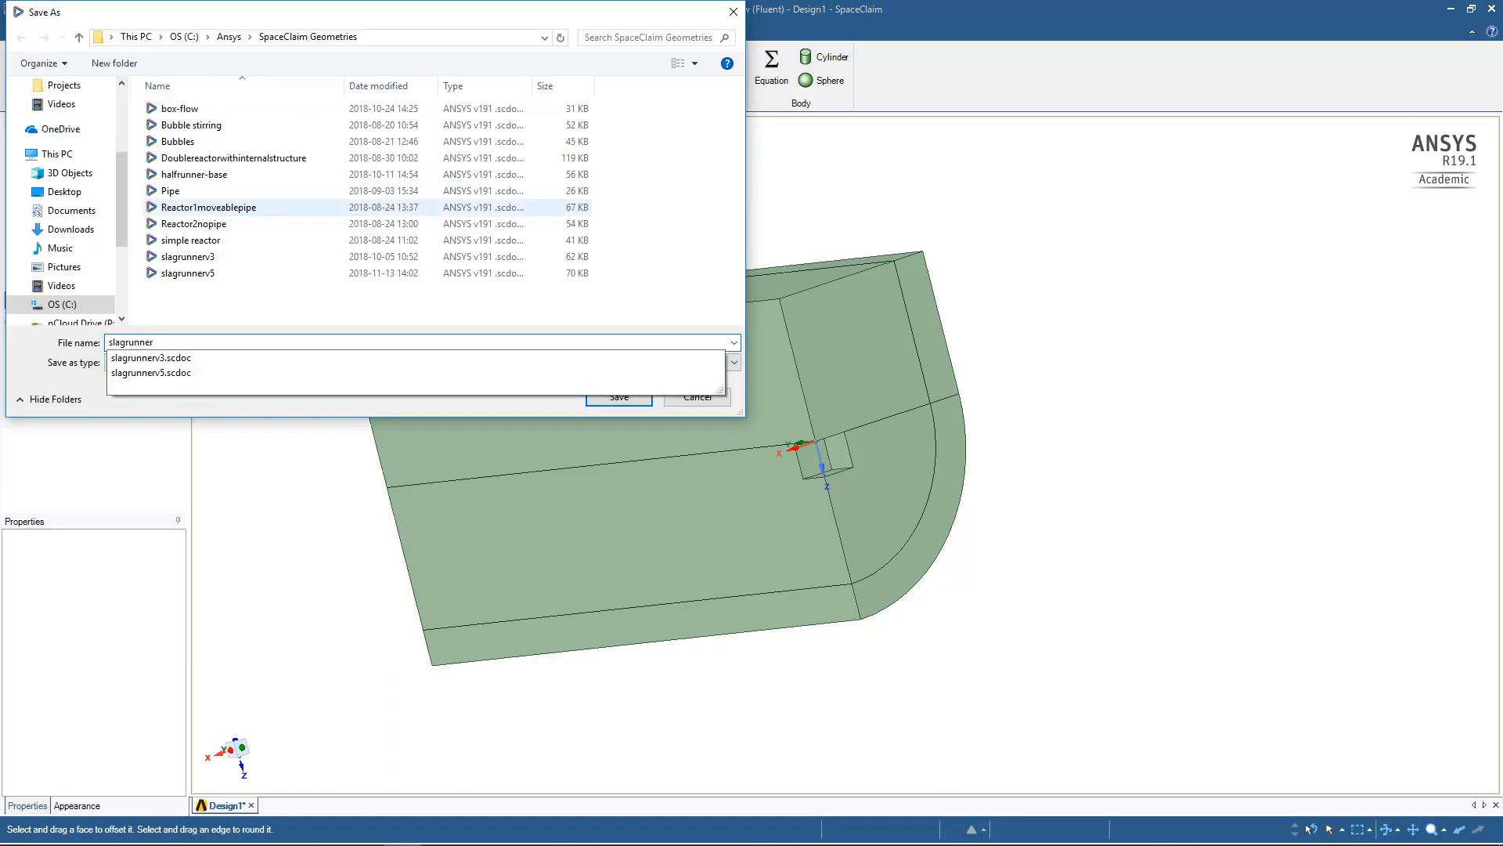
pyautogui.write('-example')
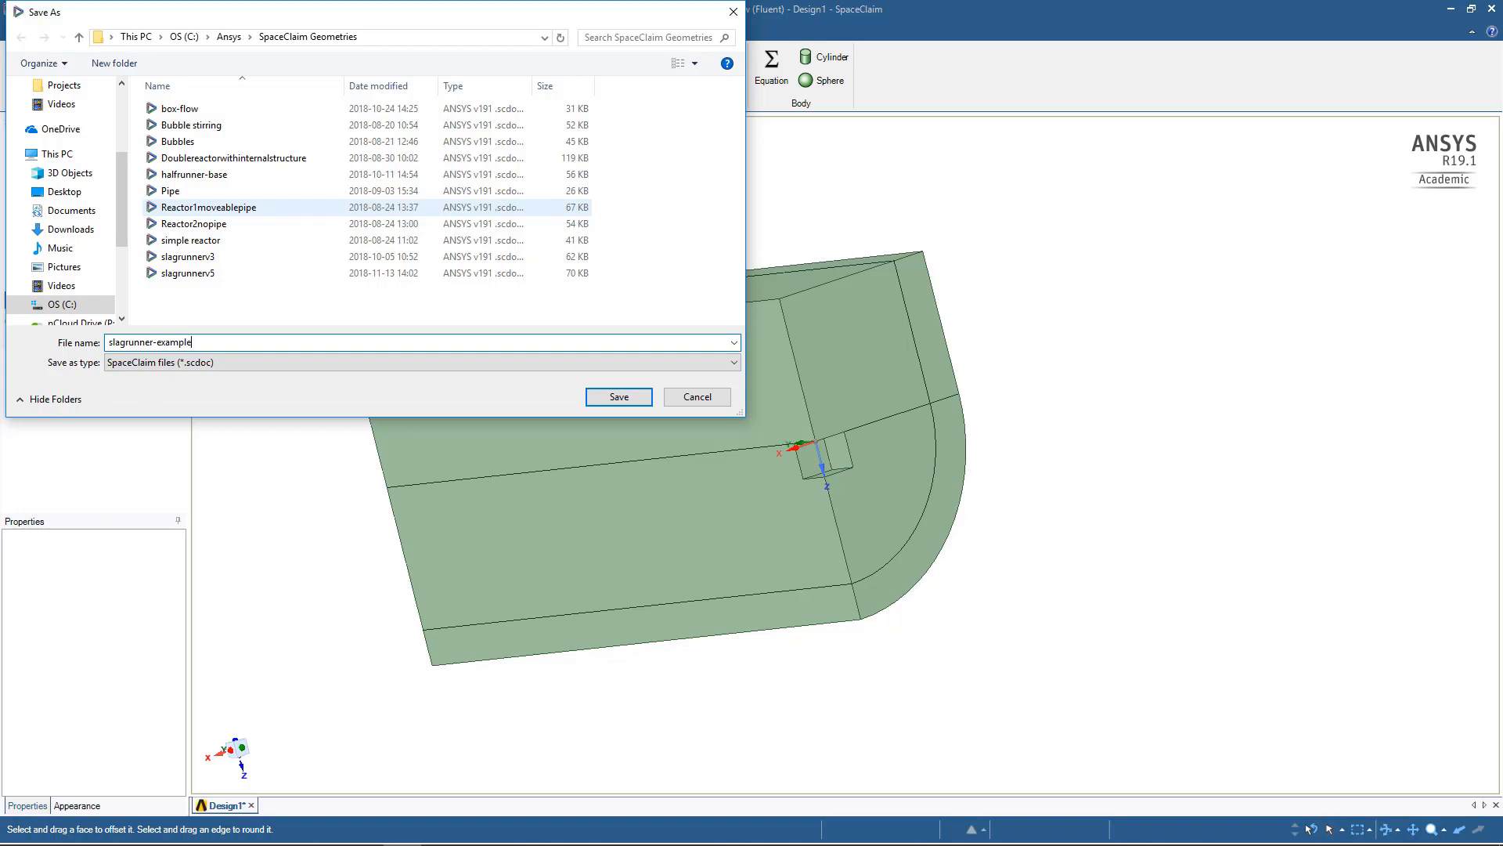
pyautogui.press('Return')
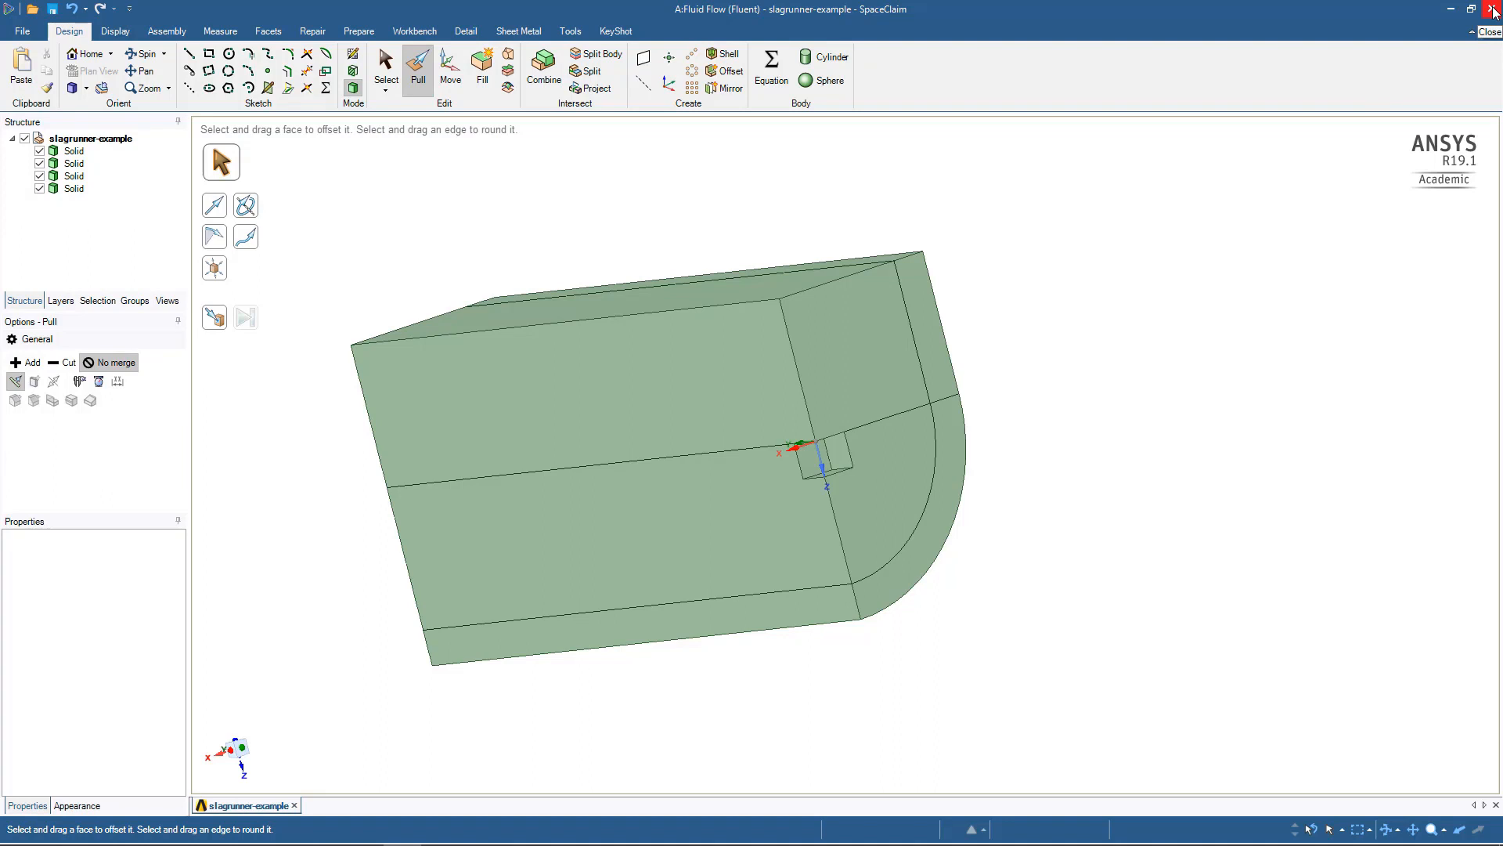
pyautogui.click(1493, 11)
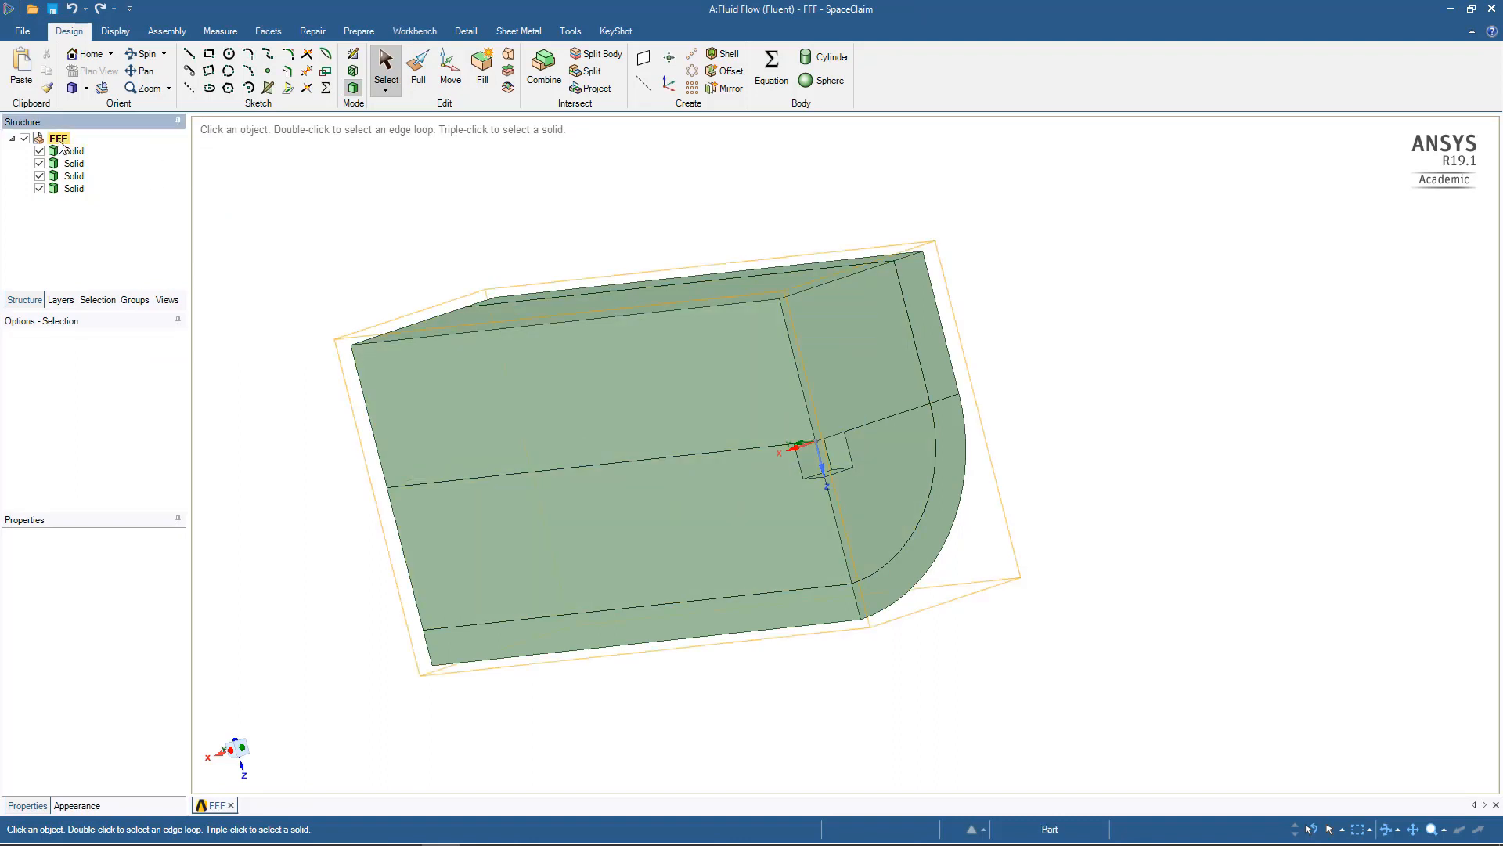
# - Set the Share Topology property of the FFF part to Share
pyautogui.click(58, 139)
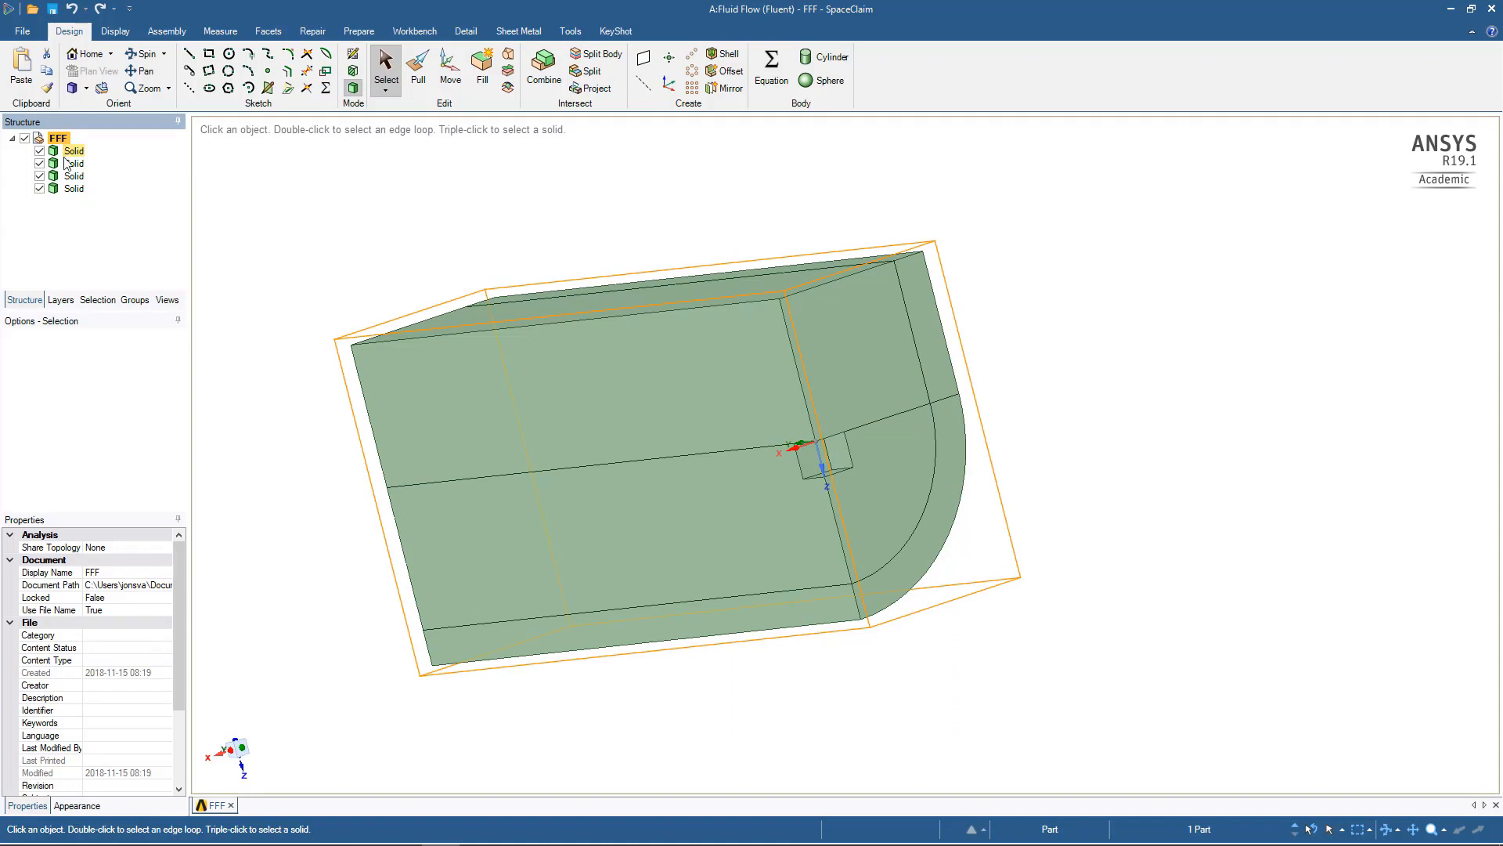
pyautogui.click(123, 547)
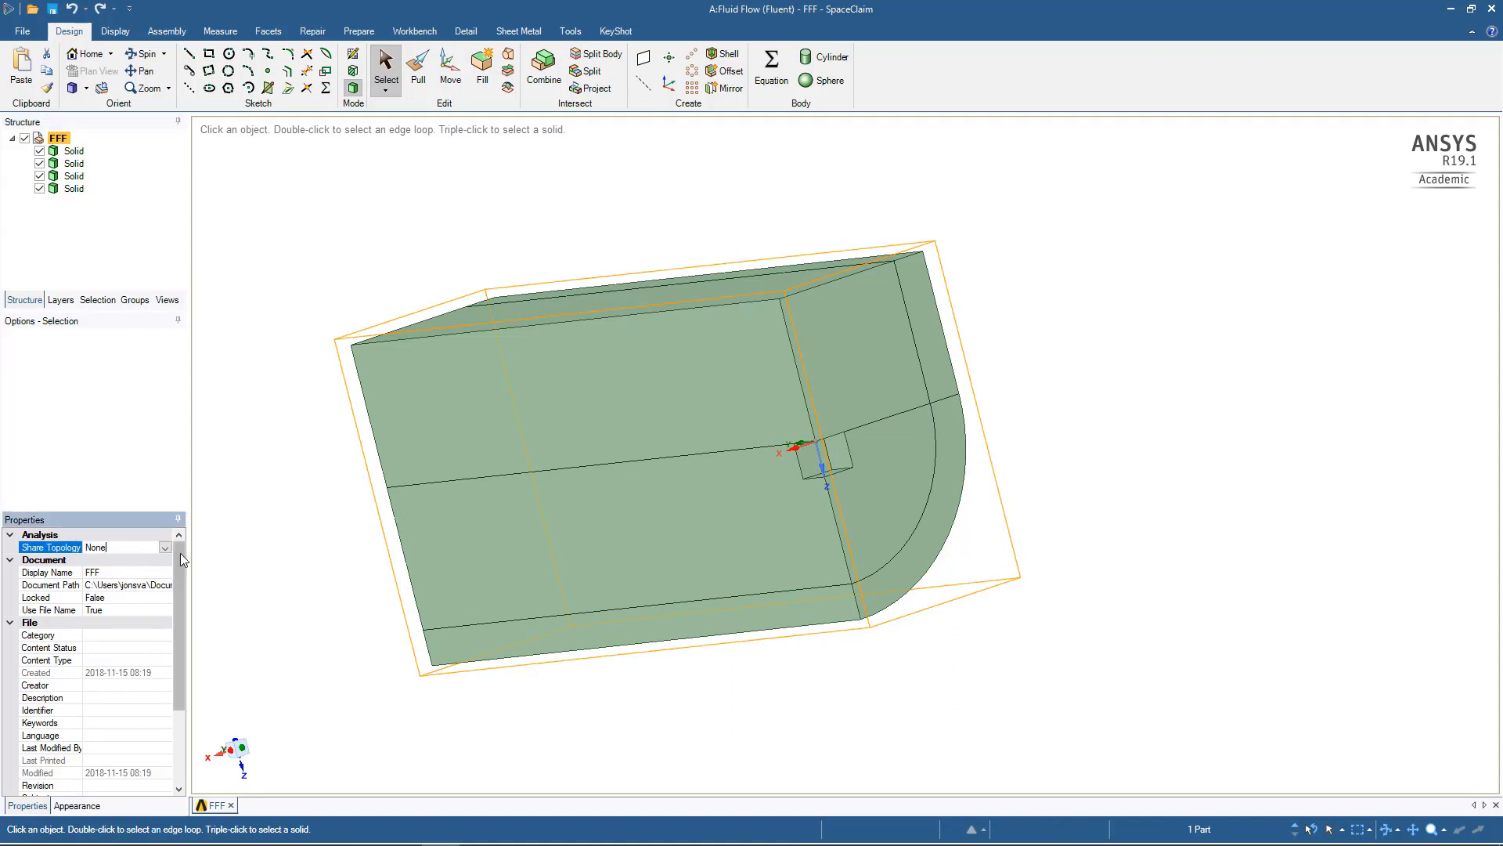
pyautogui.click(166, 547)
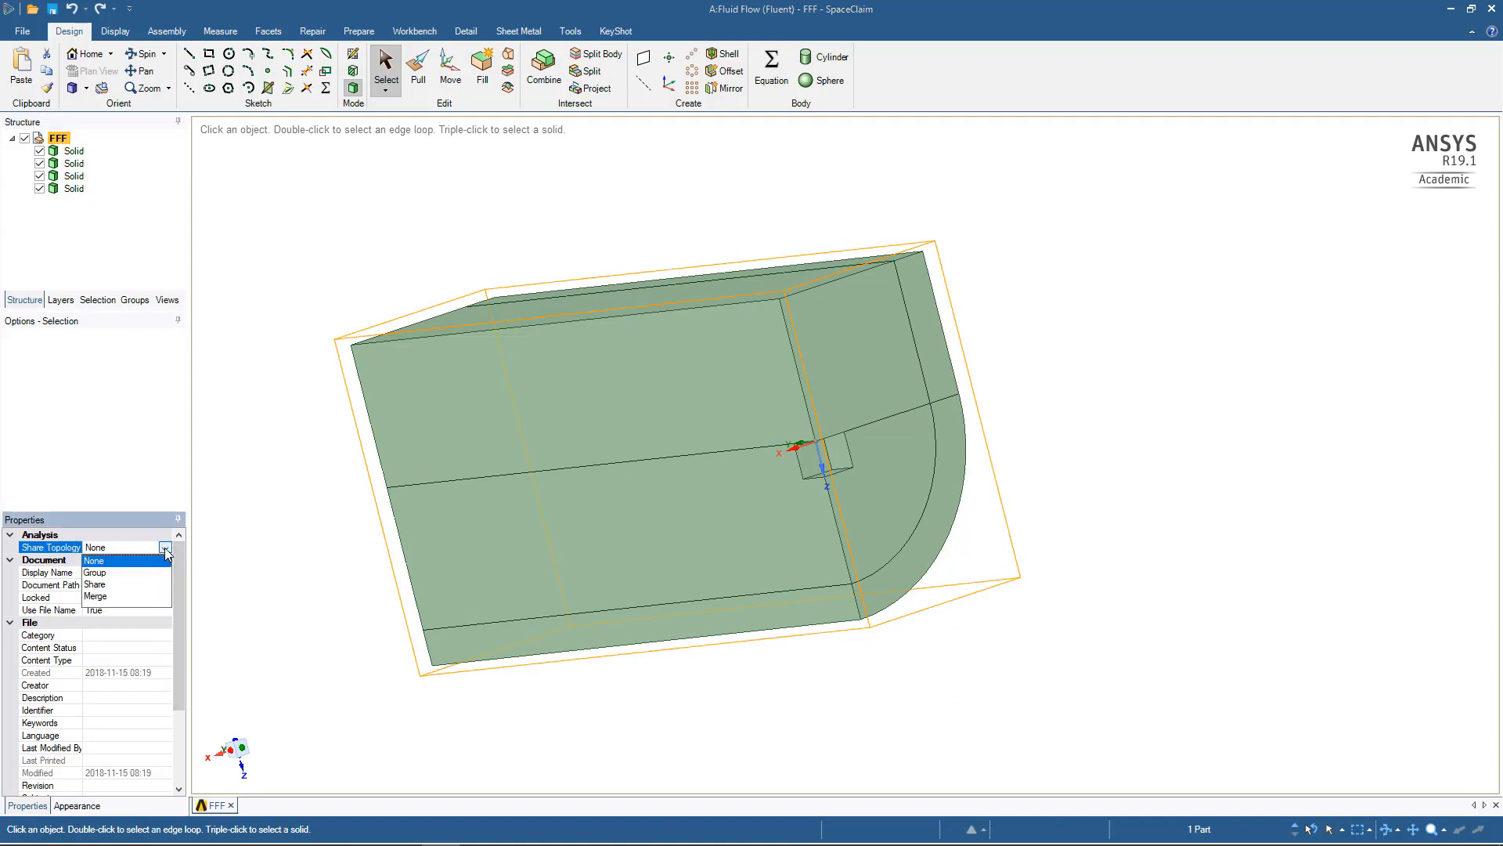
pyautogui.click(96, 584)
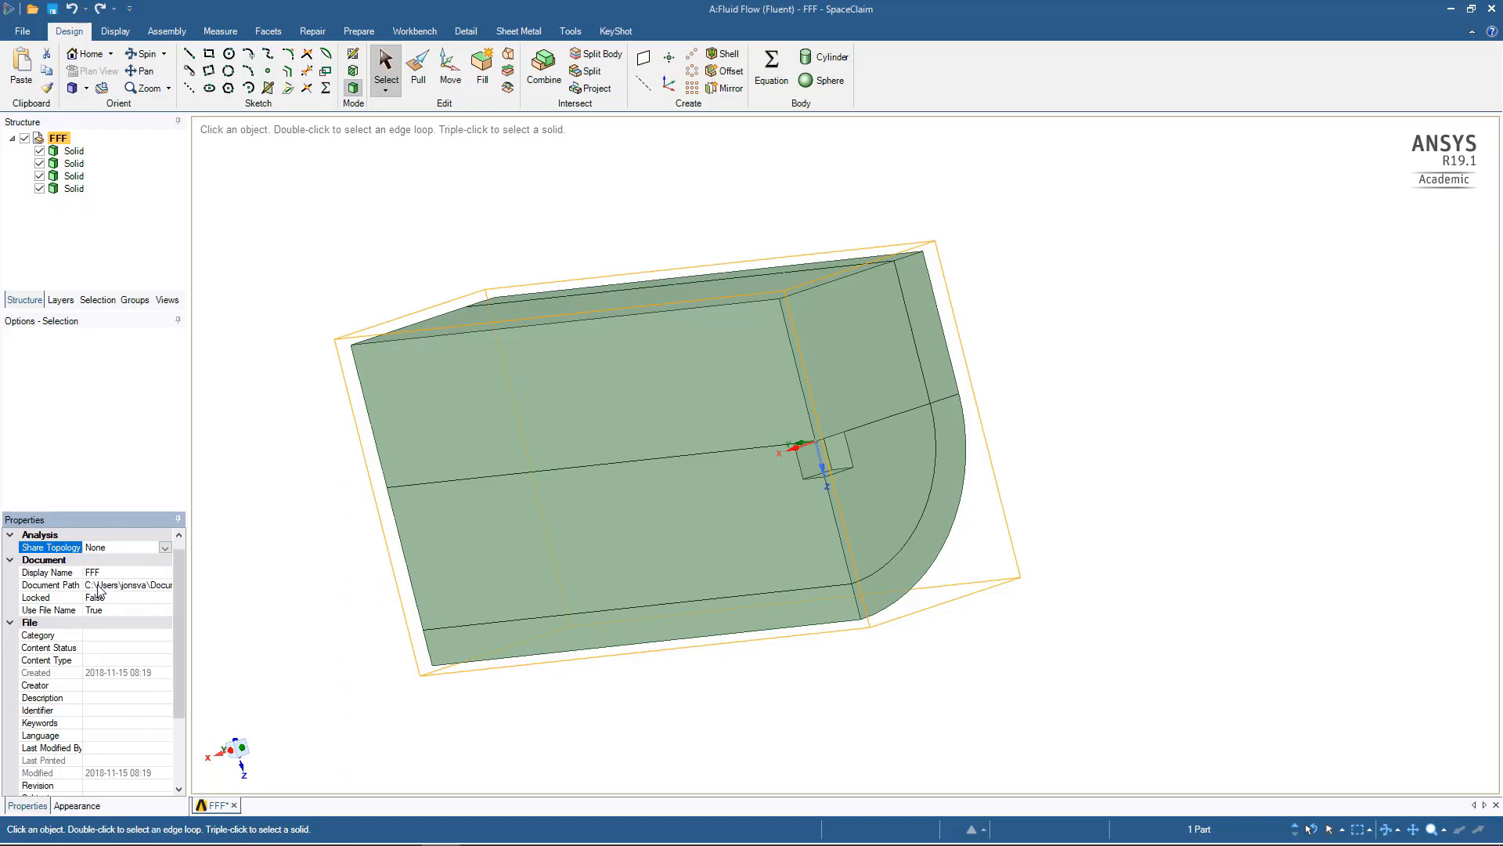
pyautogui.click(338, 526)
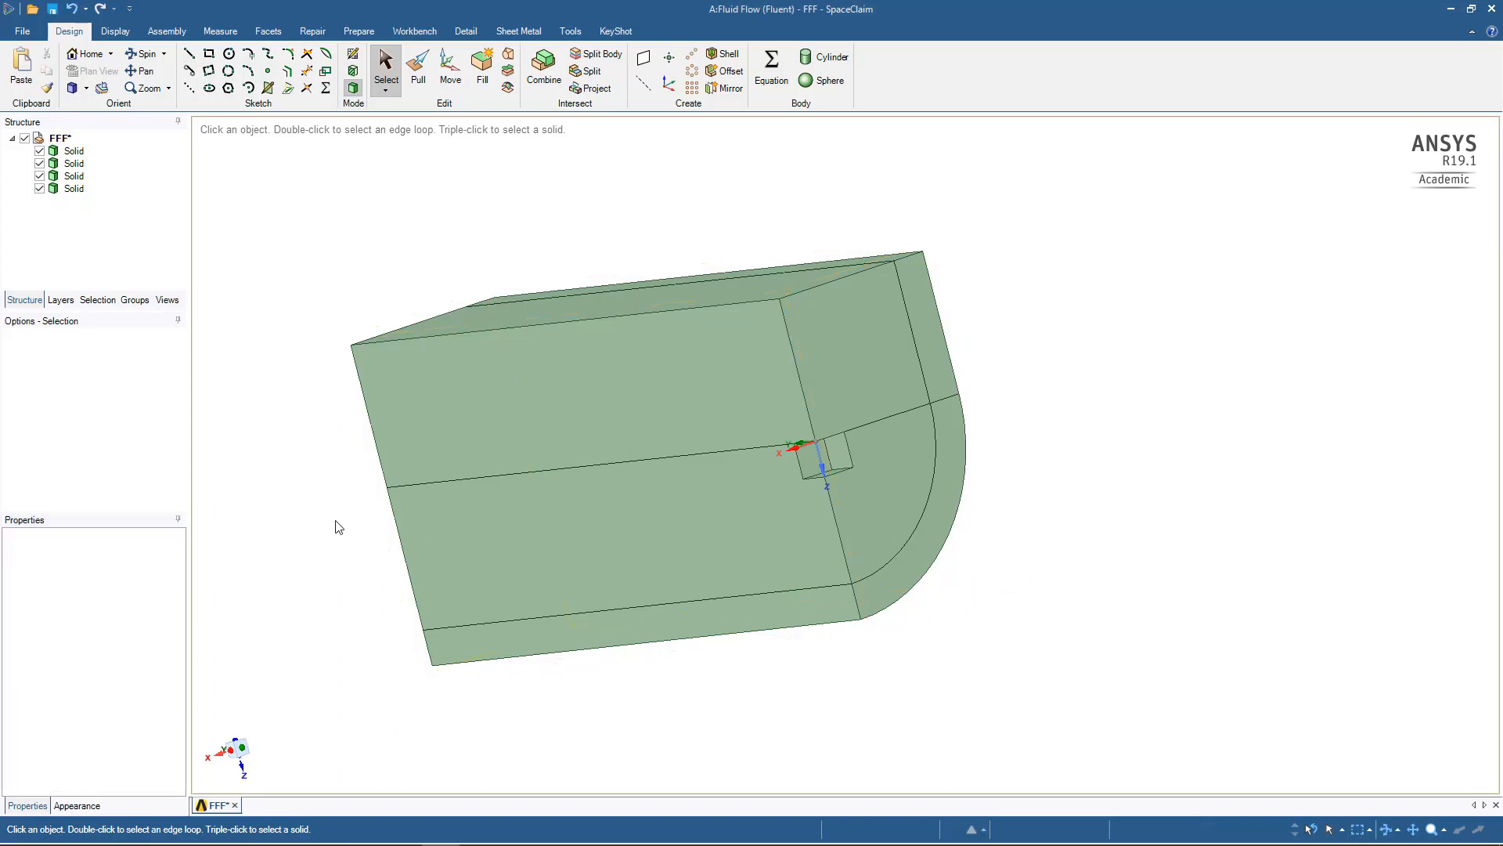
# - Save the FFF geometry with its shared topology setting
pyautogui.click(859, 354)
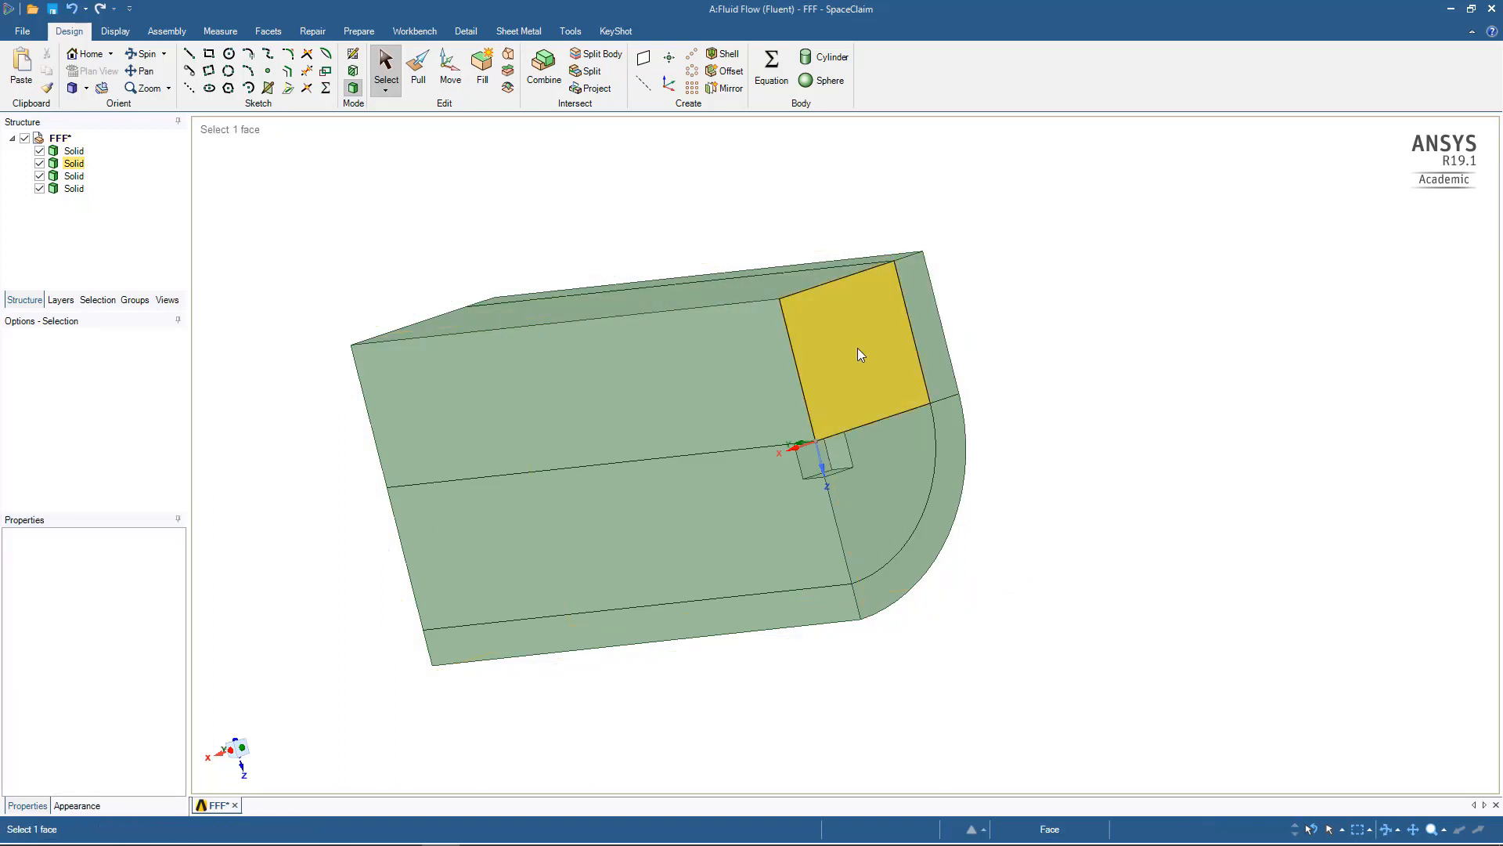
pyautogui.click(1139, 403)
pyautogui.moveTo(1175, 412); pyautogui.dragTo(1187, 447, button='middle')
pyautogui.moveTo(1161, 417); pyautogui.dragTo(1140, 430, button='middle')
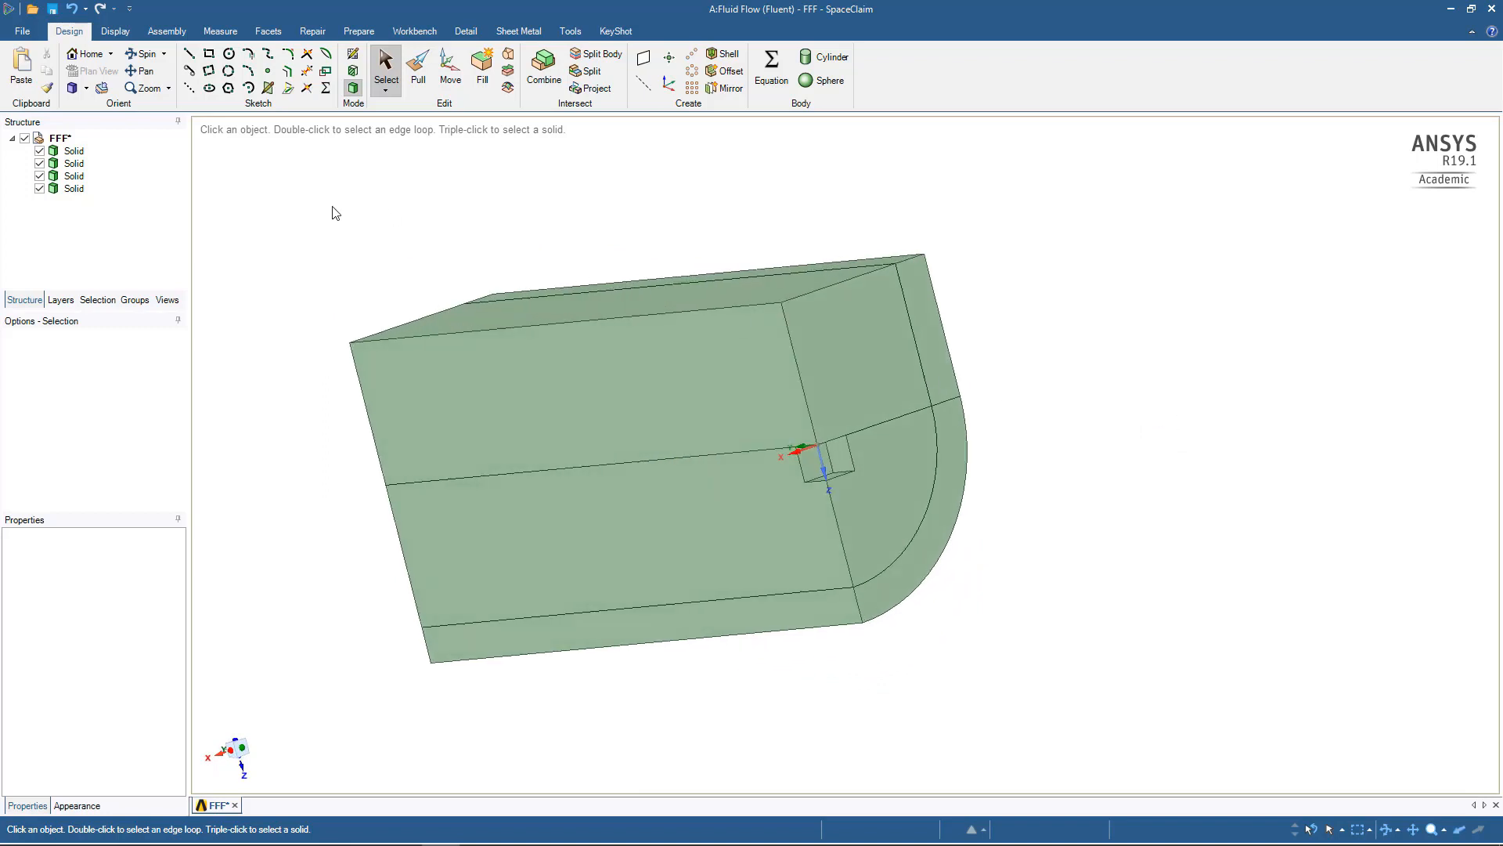
pyautogui.click(52, 8)
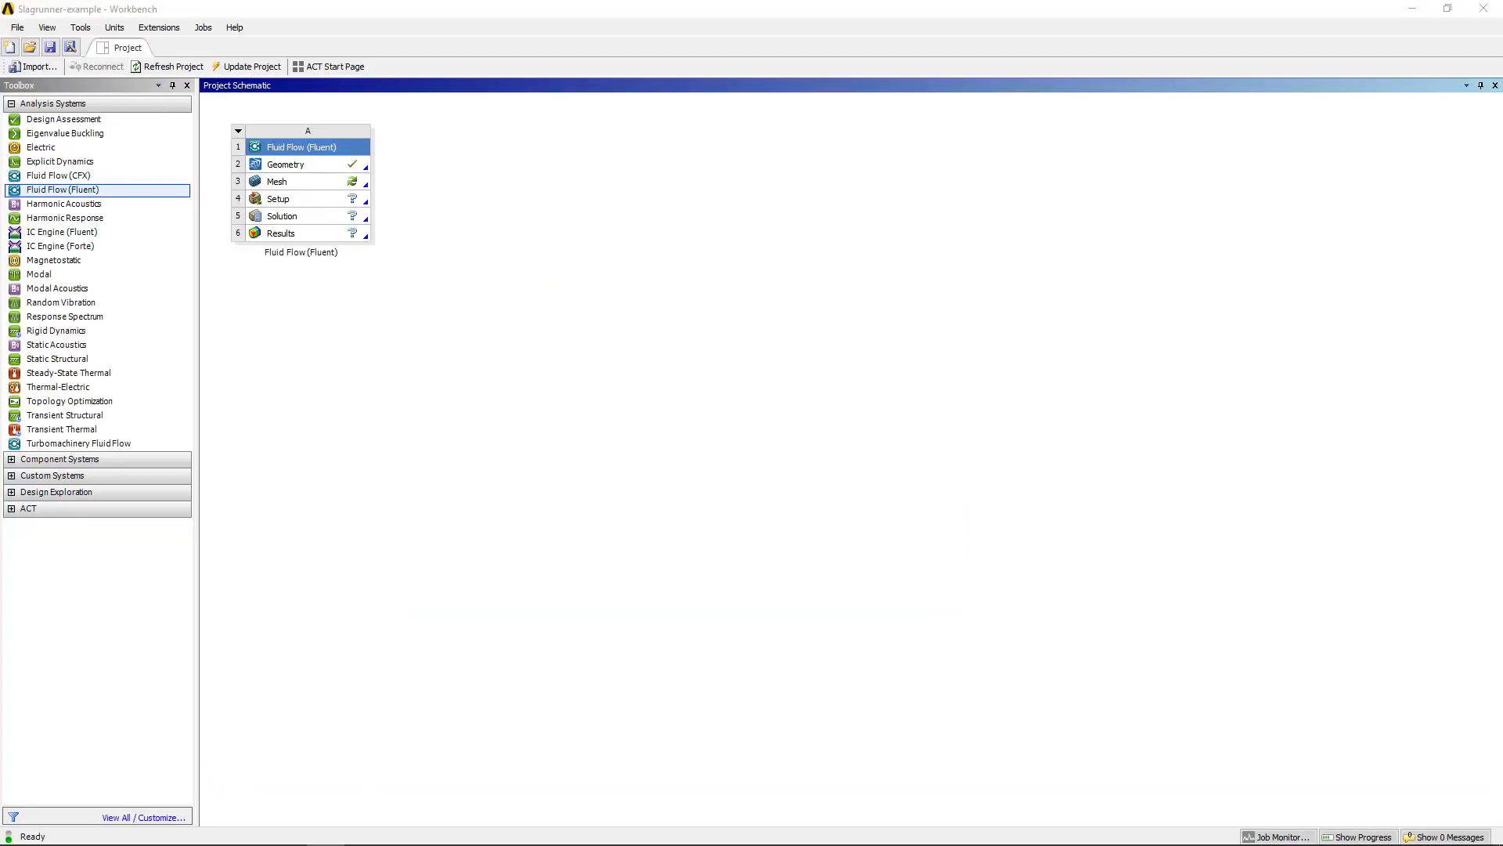
# - Open the Mesh cell of the Fluid Flow (Fluent) system from Workbench in Meshing and inspect the imported solids
pyautogui.click(410, 463)
pyautogui.click(299, 184)
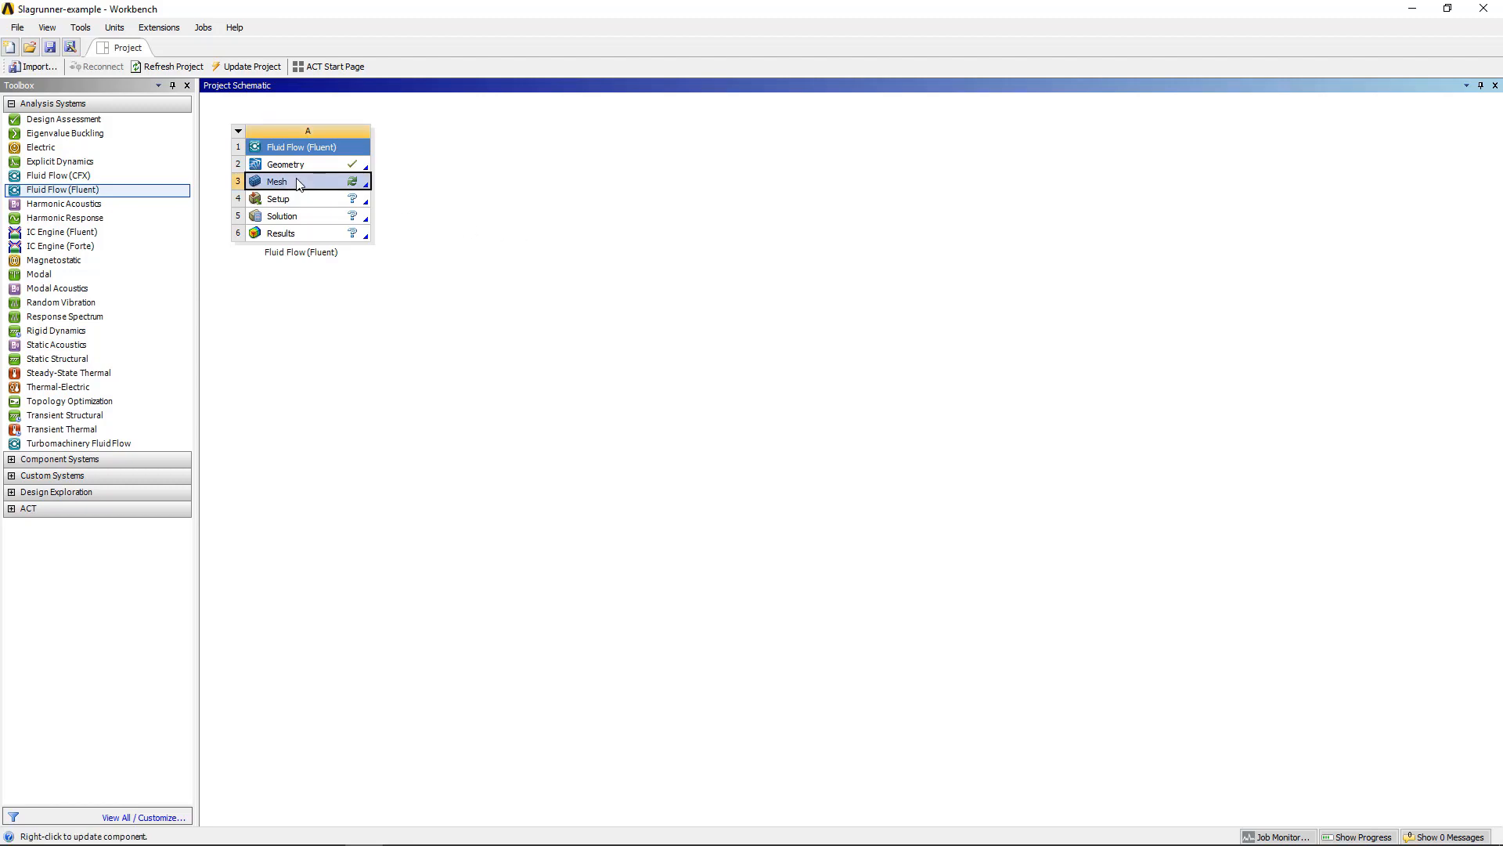
pyautogui.doubleClick(299, 184)
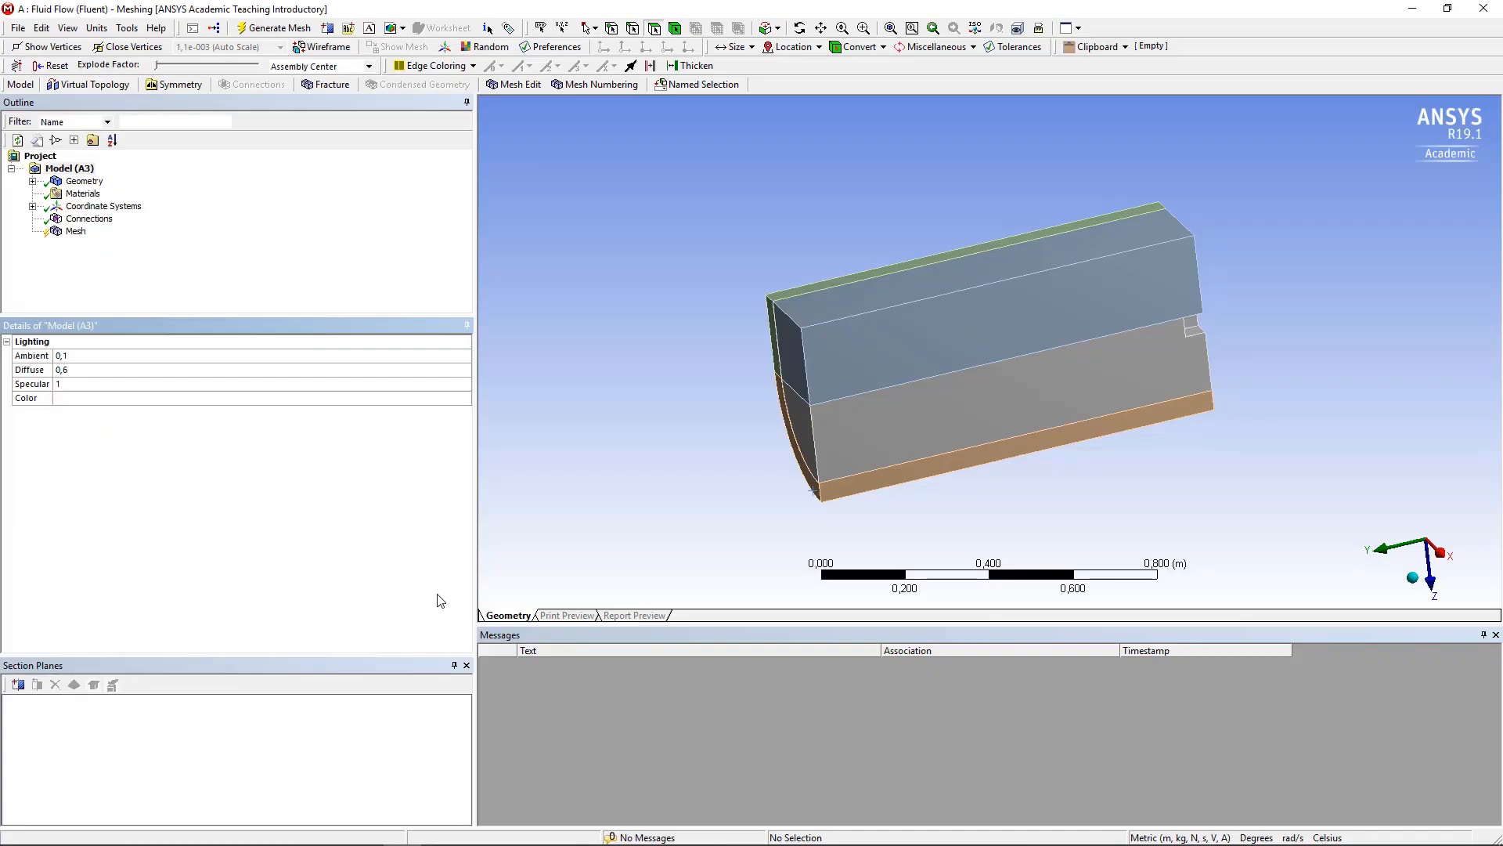
pyautogui.click(352, 276)
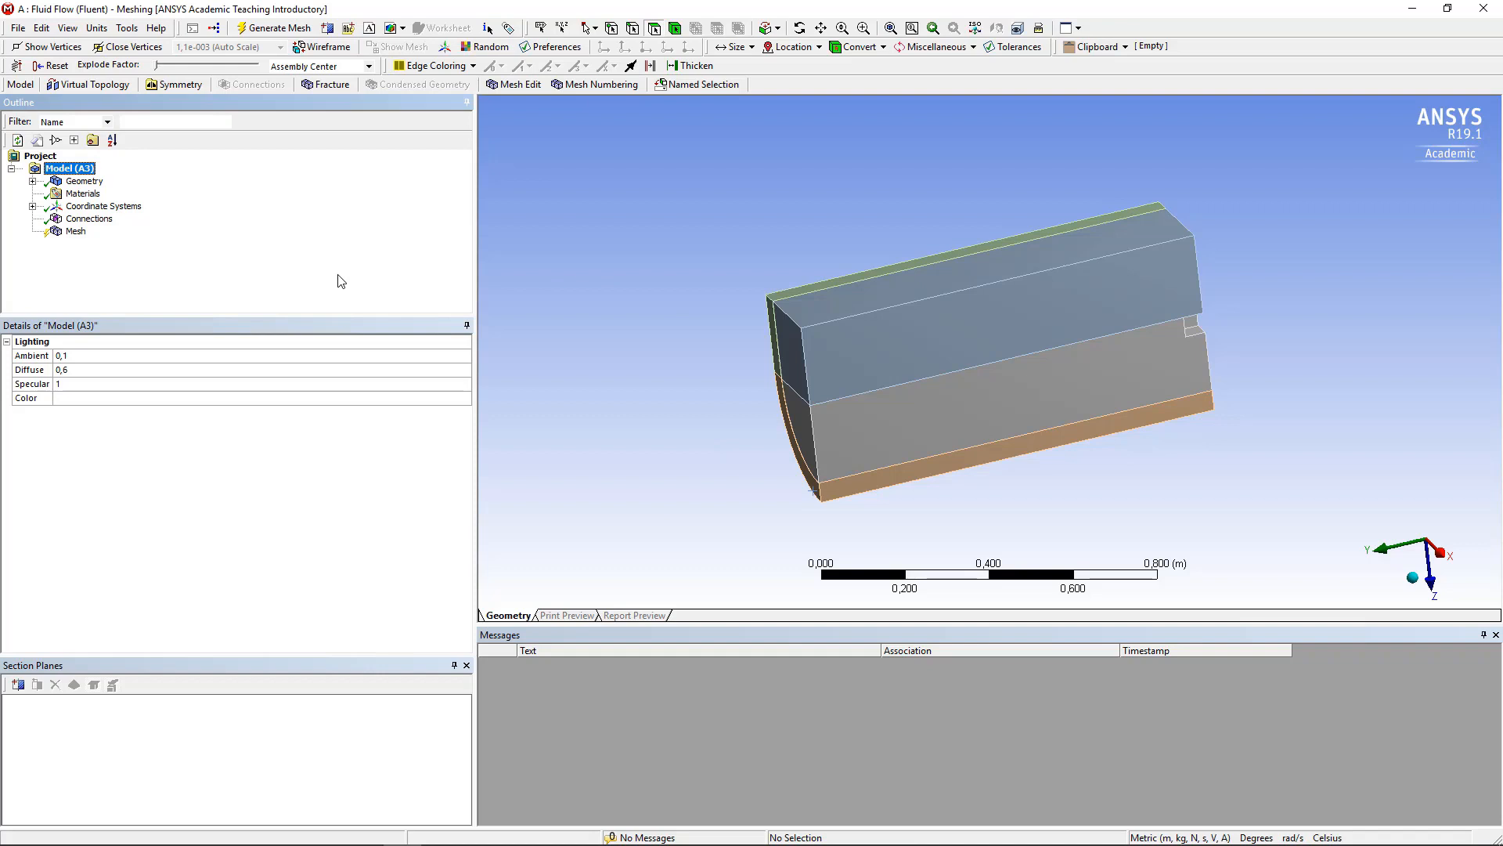
pyautogui.moveTo(744, 404)
pyautogui.mouseDown(button='middle')
pyautogui.moveTo(768, 392)
pyautogui.moveTo(997, 409)
pyautogui.moveTo(815, 378)
pyautogui.moveTo(752, 403)
pyautogui.mouseUp(button='middle')
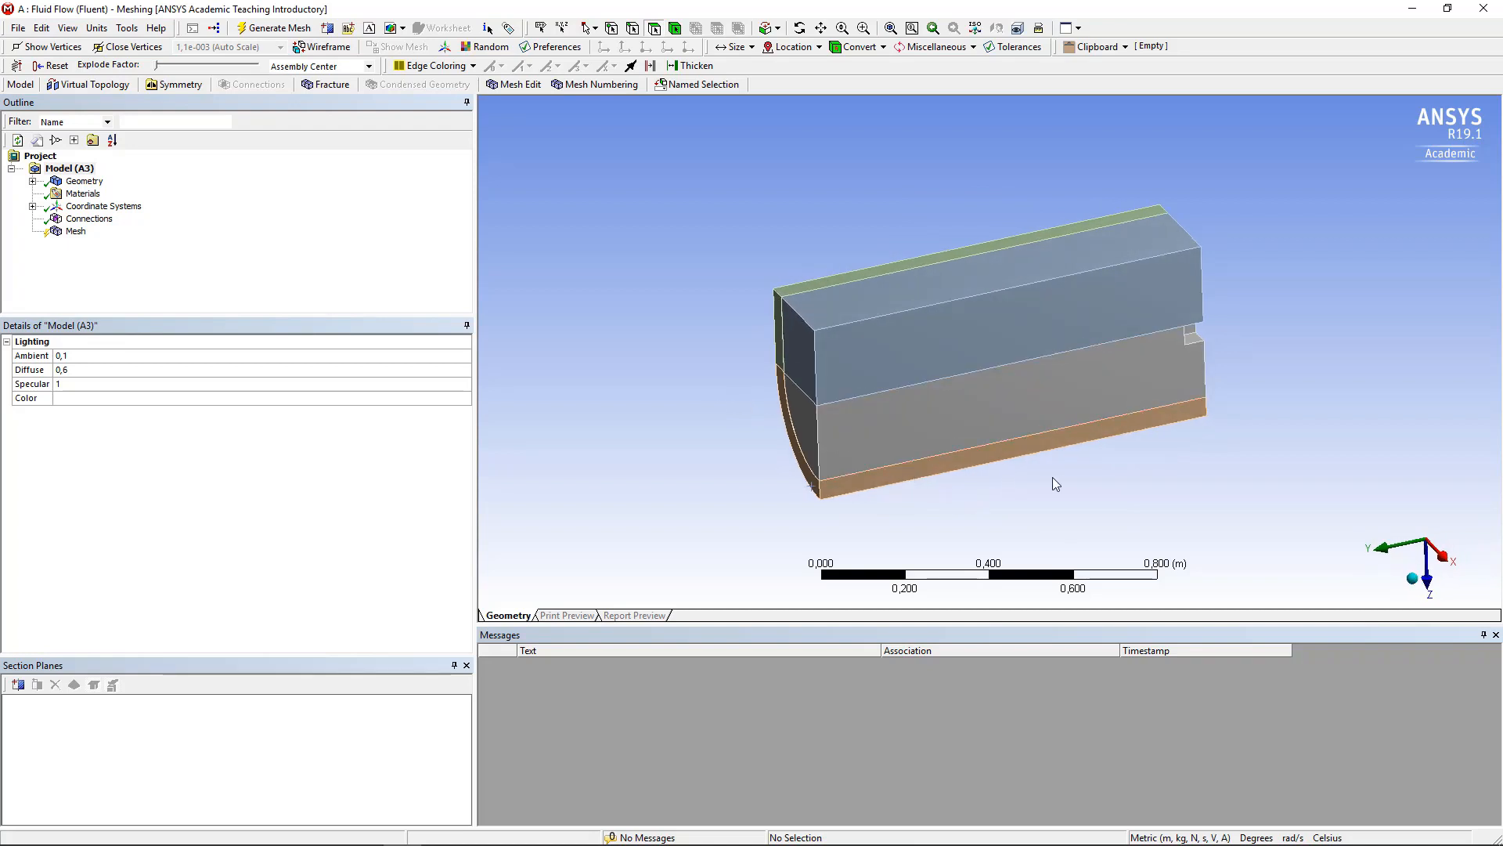
# - Update the mesh with the default element size and inspect the elements on the solids
pyautogui.keyDown('ctrl'); pyautogui.moveTo(1052, 477); pyautogui.dragTo(1091, 430, button='middle'); pyautogui.keyUp('ctrl')
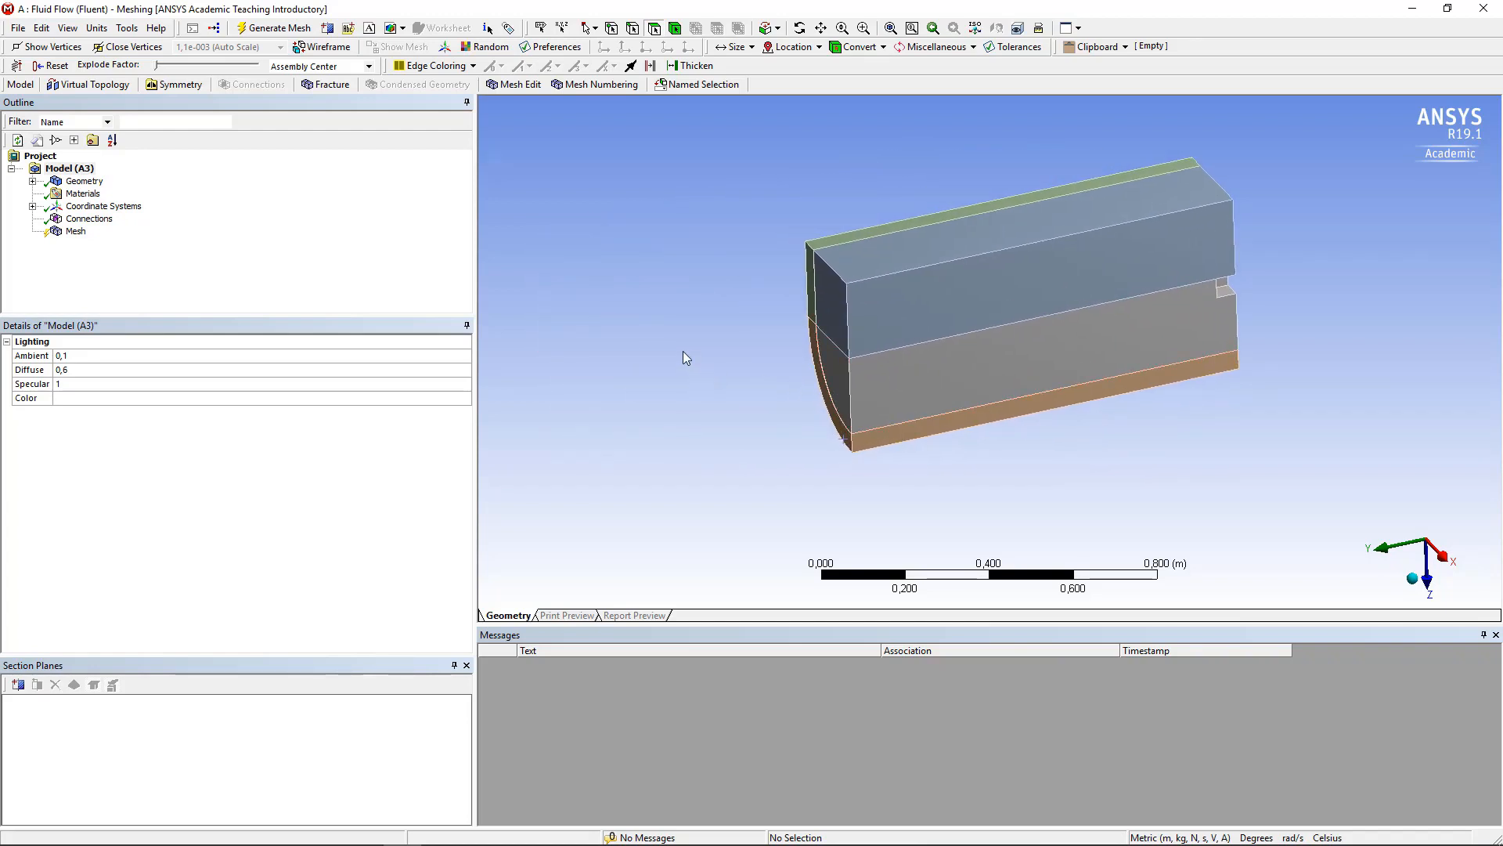
pyautogui.click(75, 231)
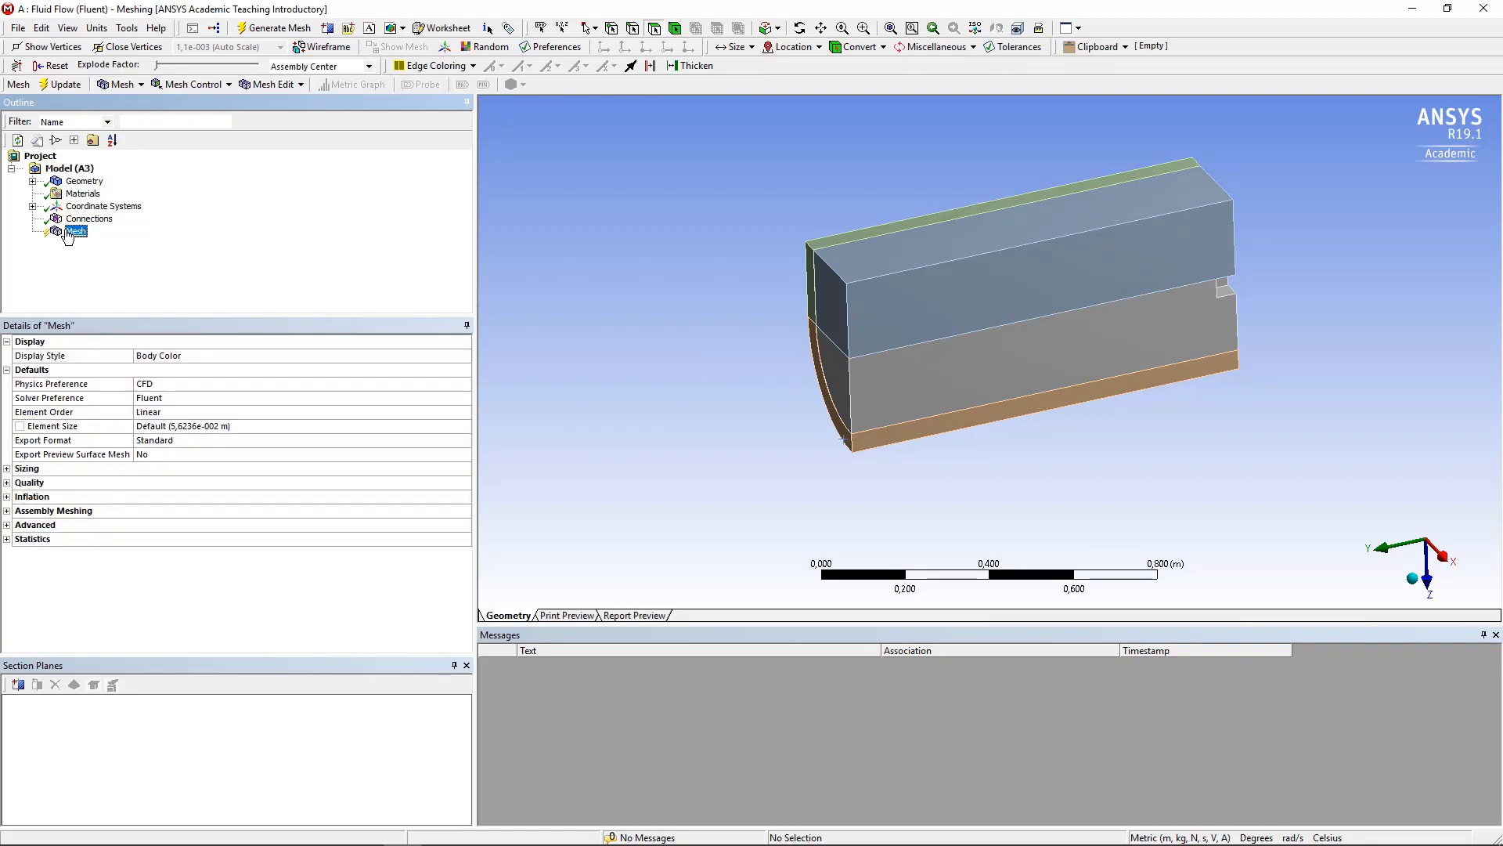
pyautogui.click(66, 88)
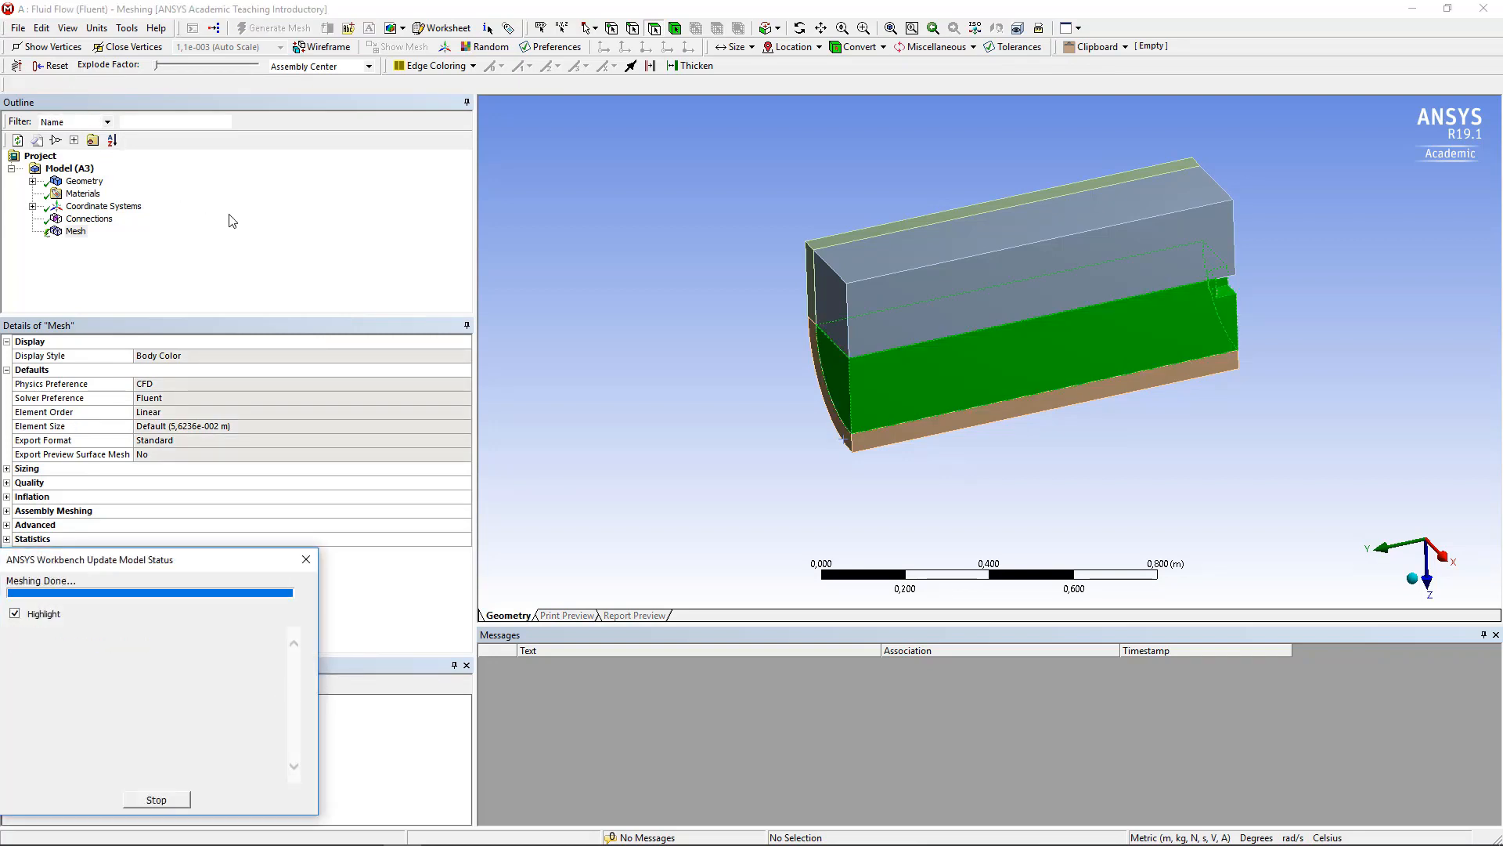
pyautogui.click(717, 473)
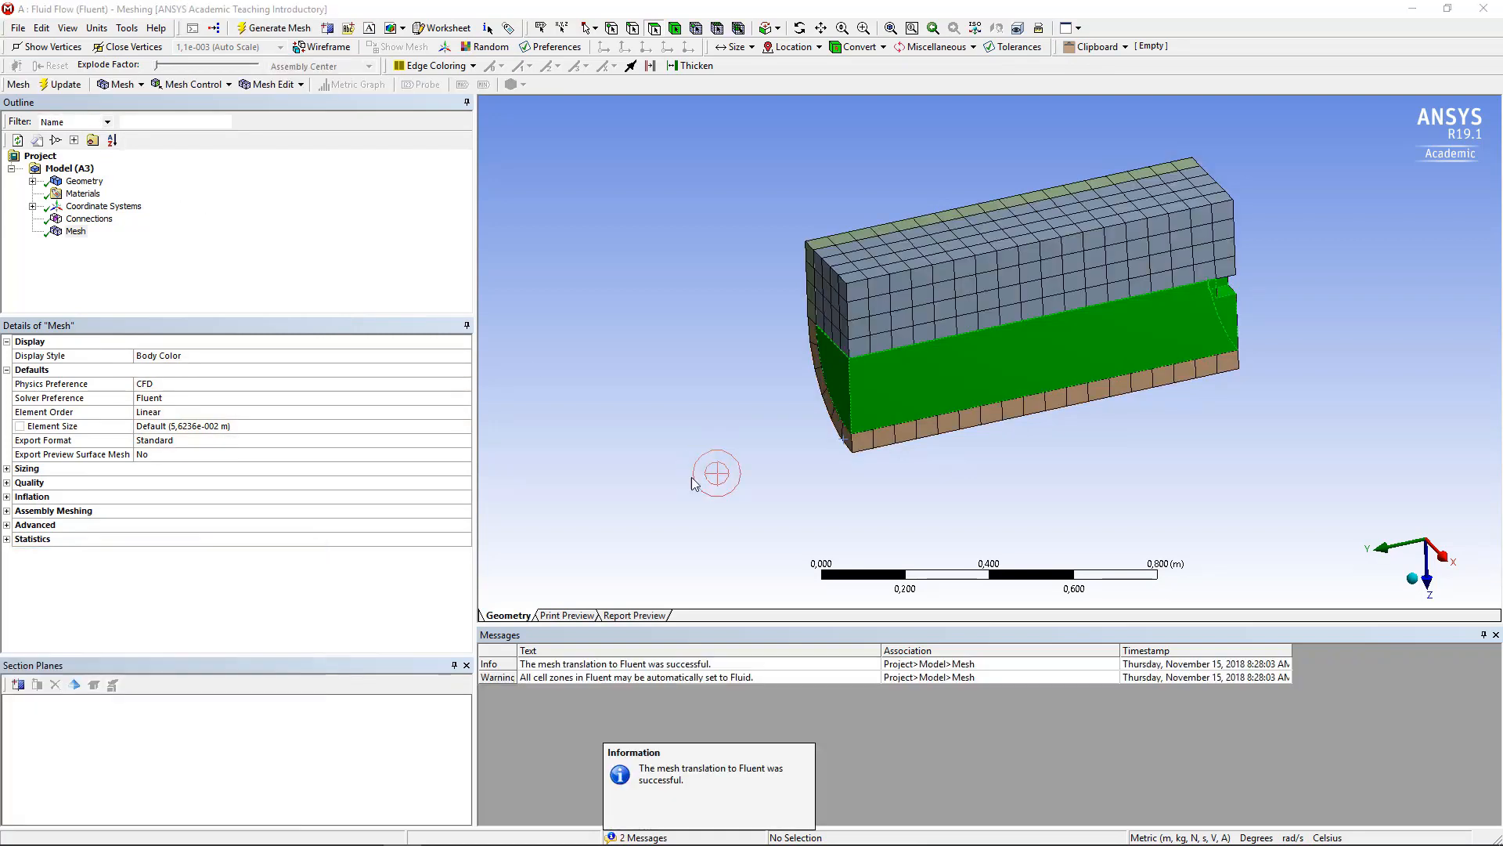
pyautogui.click(685, 387)
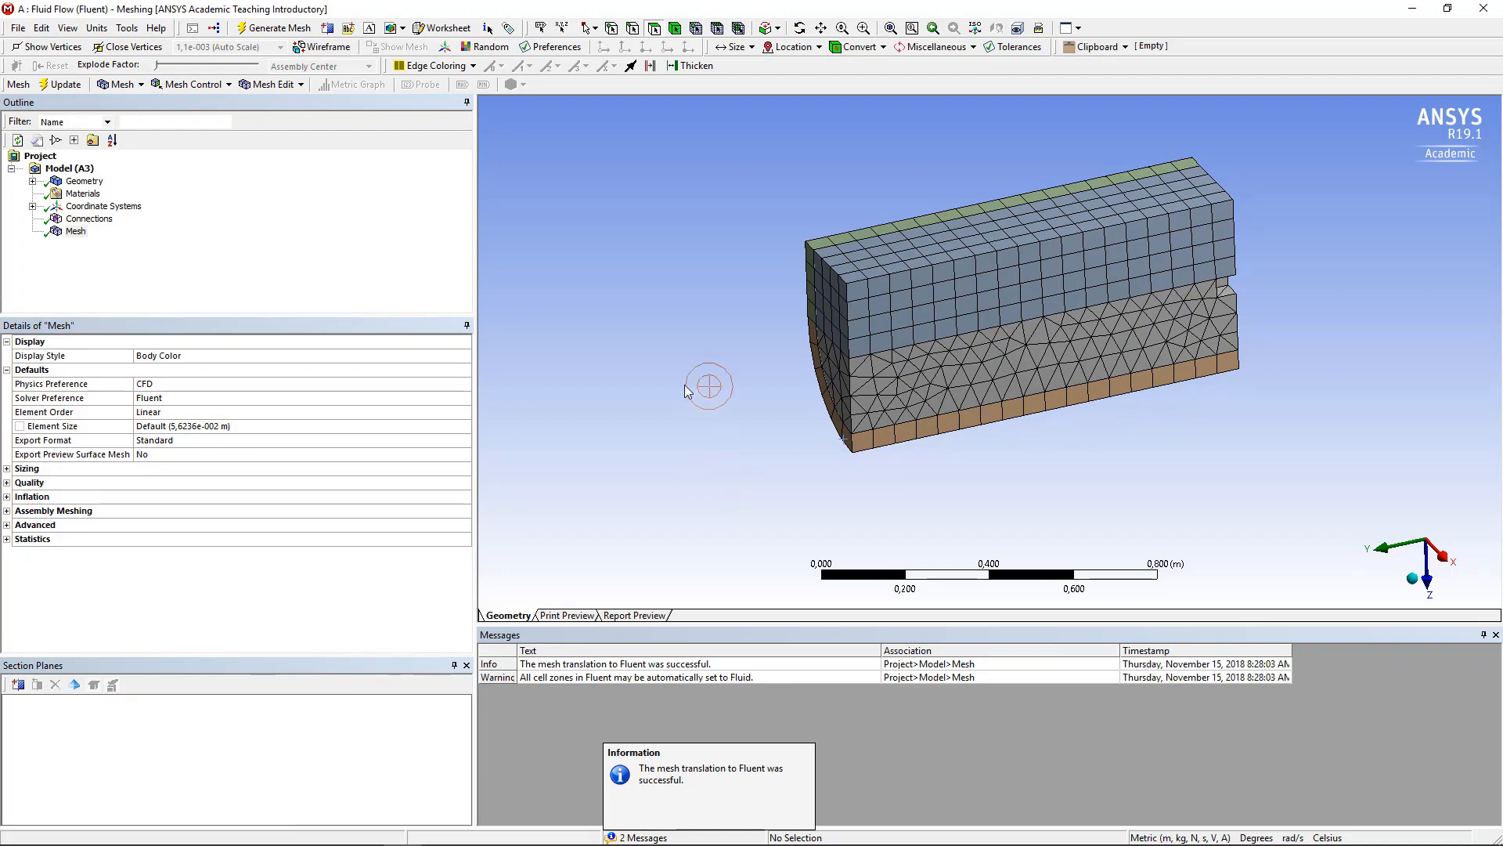
pyautogui.moveTo(685, 387); pyautogui.dragTo(639, 359, button='middle')
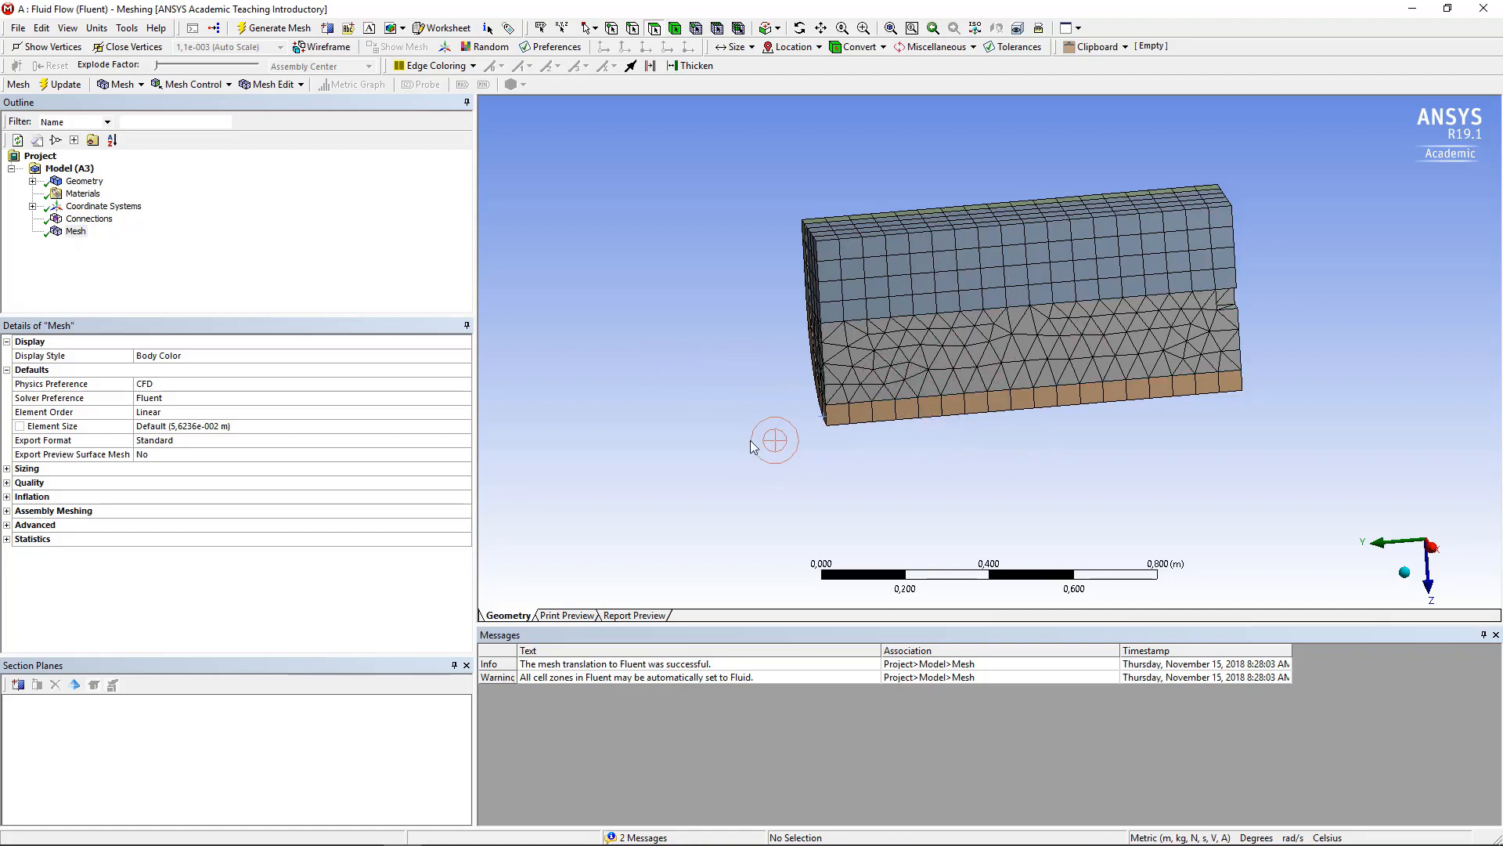
# - Set the global element size of the mesh to 2e-2 m
pyautogui.click(75, 231)
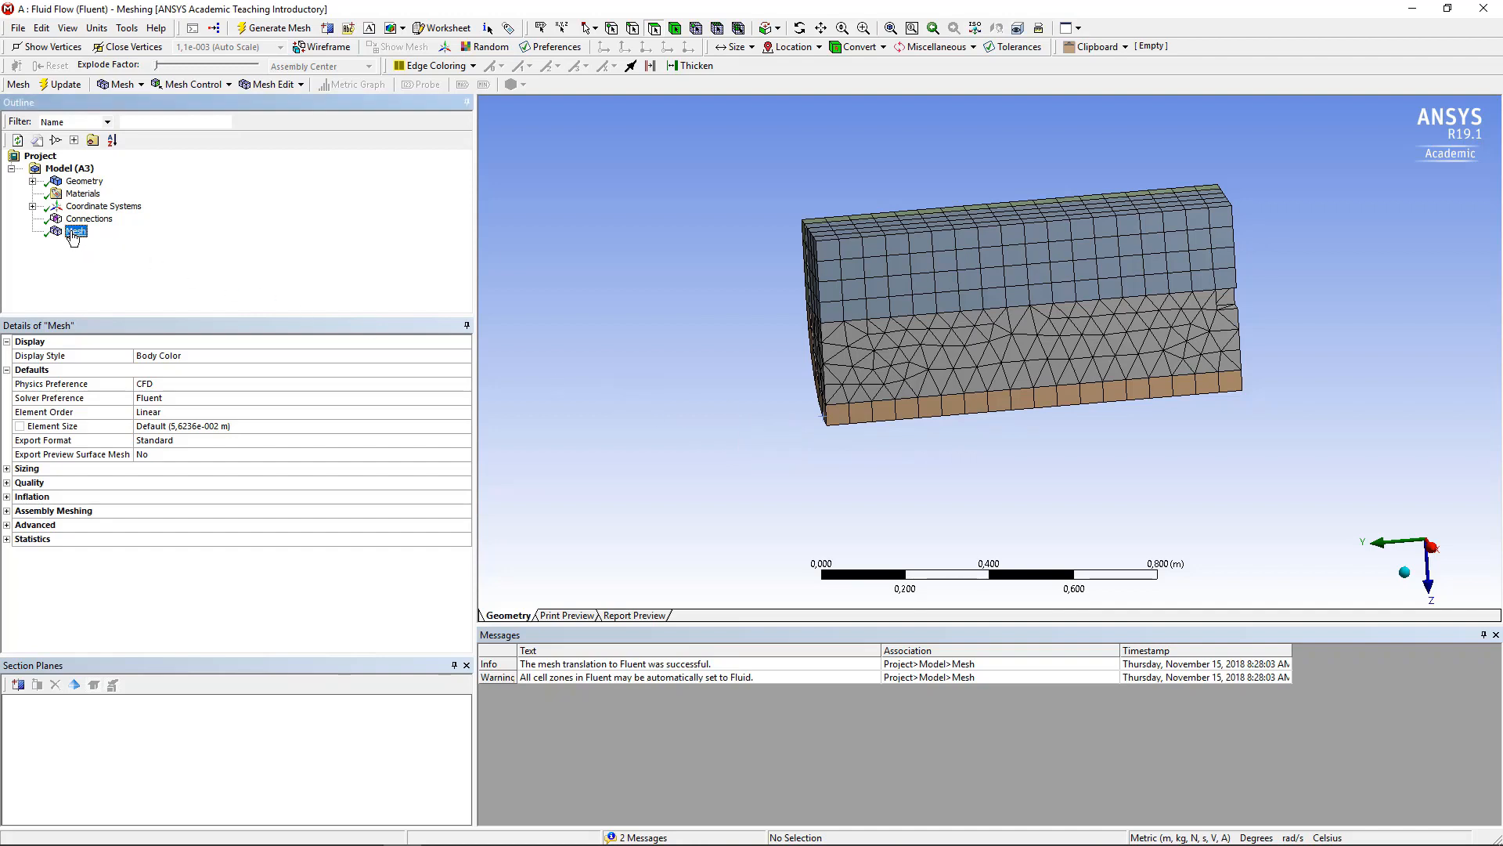
pyautogui.click(215, 425)
pyautogui.click(280, 273)
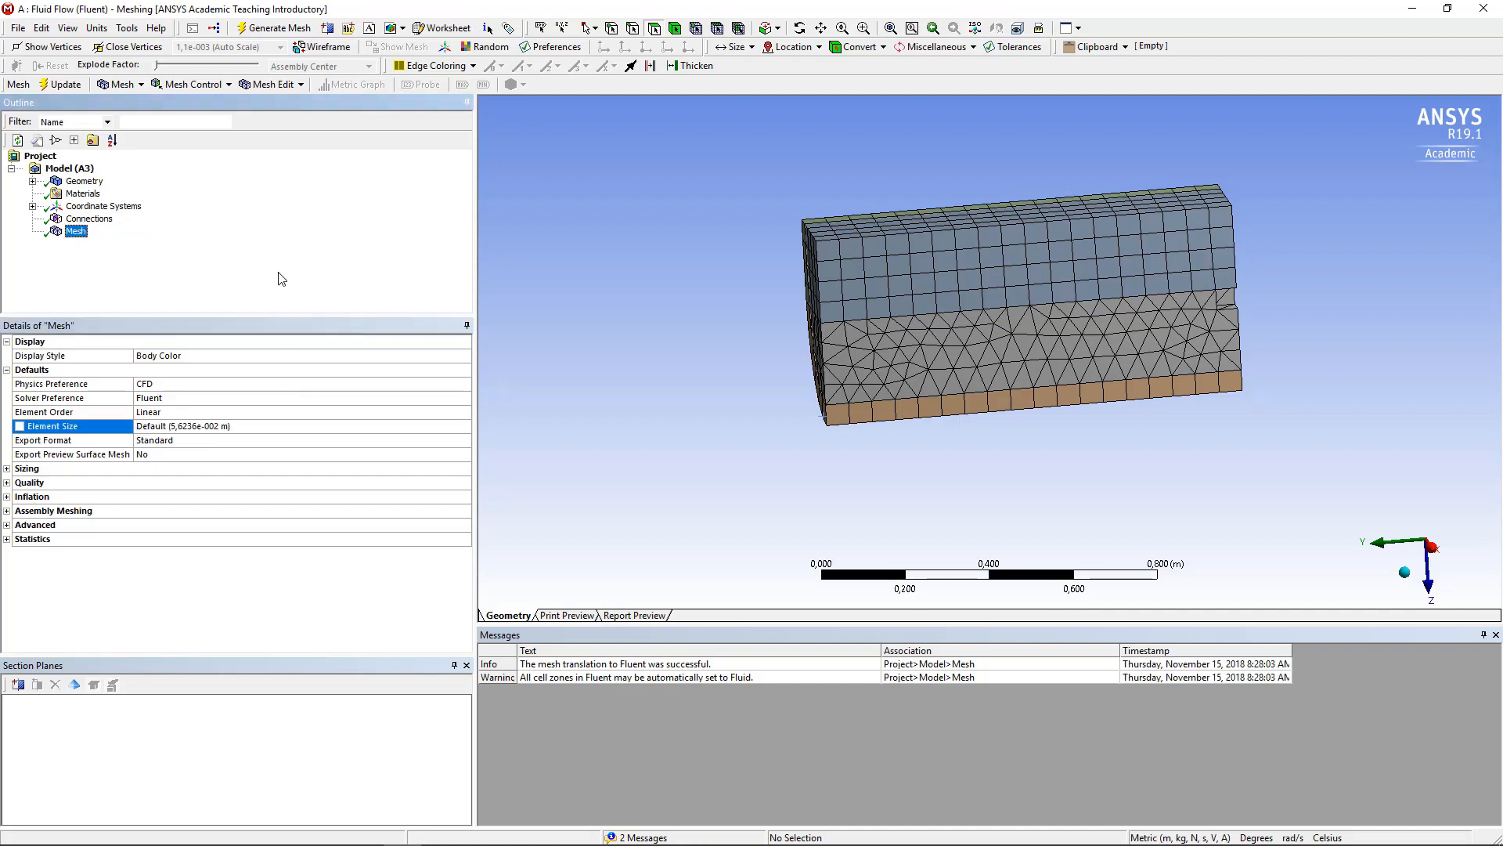
pyautogui.click(245, 427)
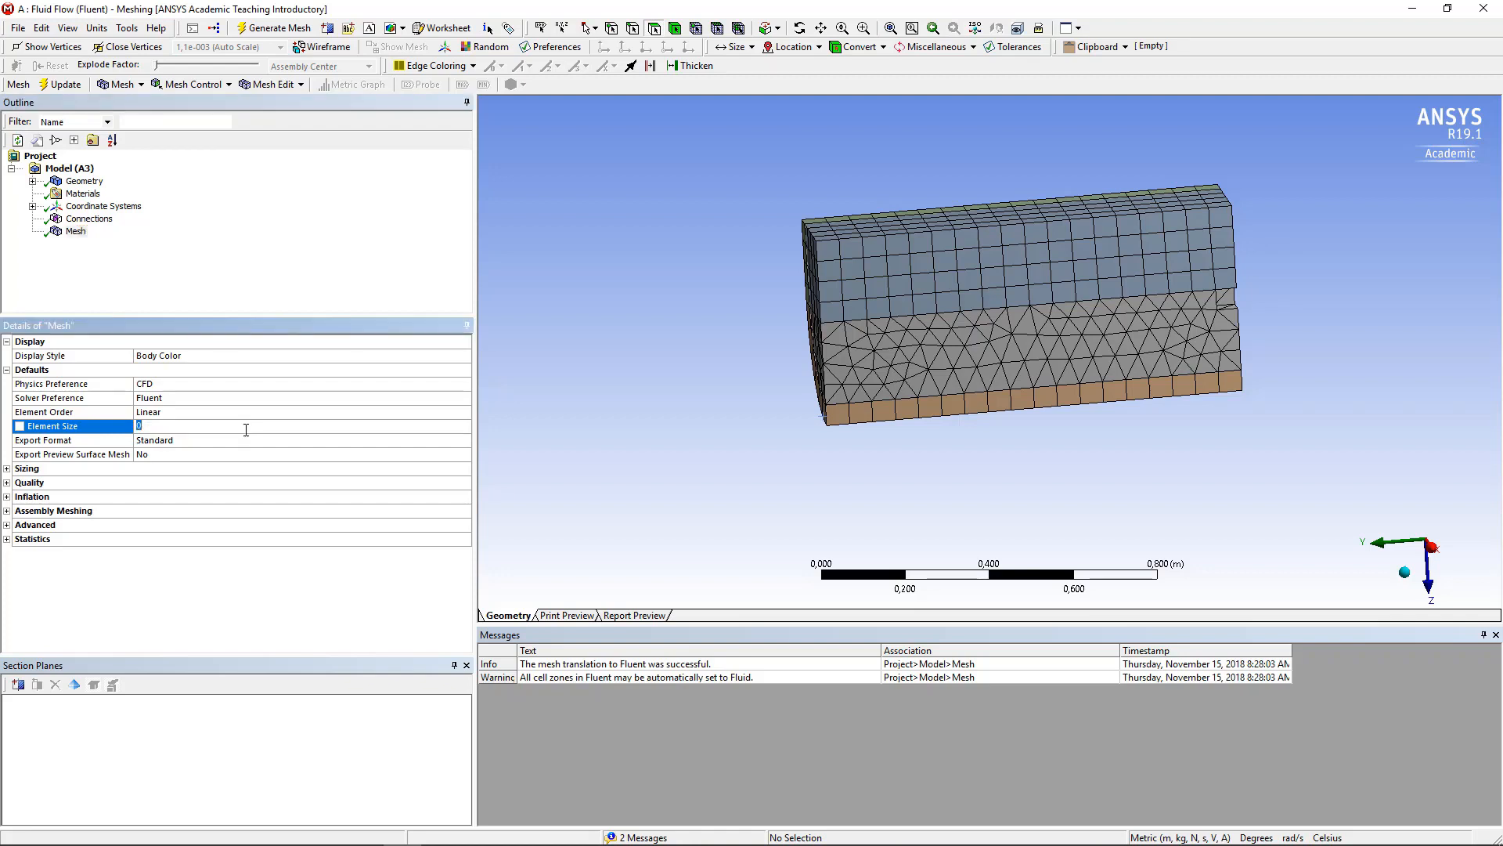
pyautogui.write('2e-2')
pyautogui.press('Return')
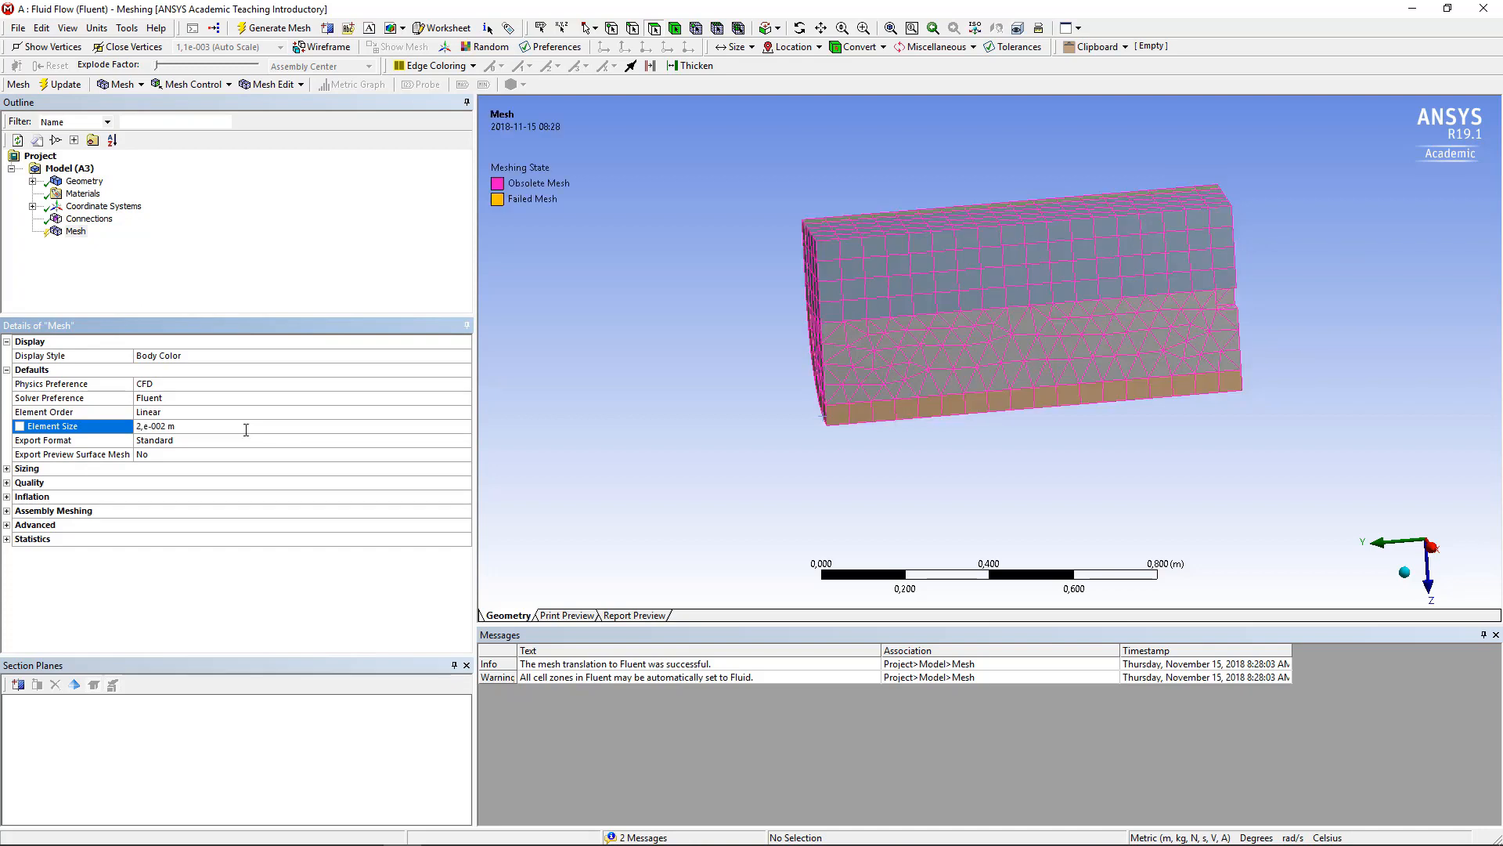
# - Update the mesh with the new global element size, inspect it, and dismiss the Google Drive notification
pyautogui.click(258, 253)
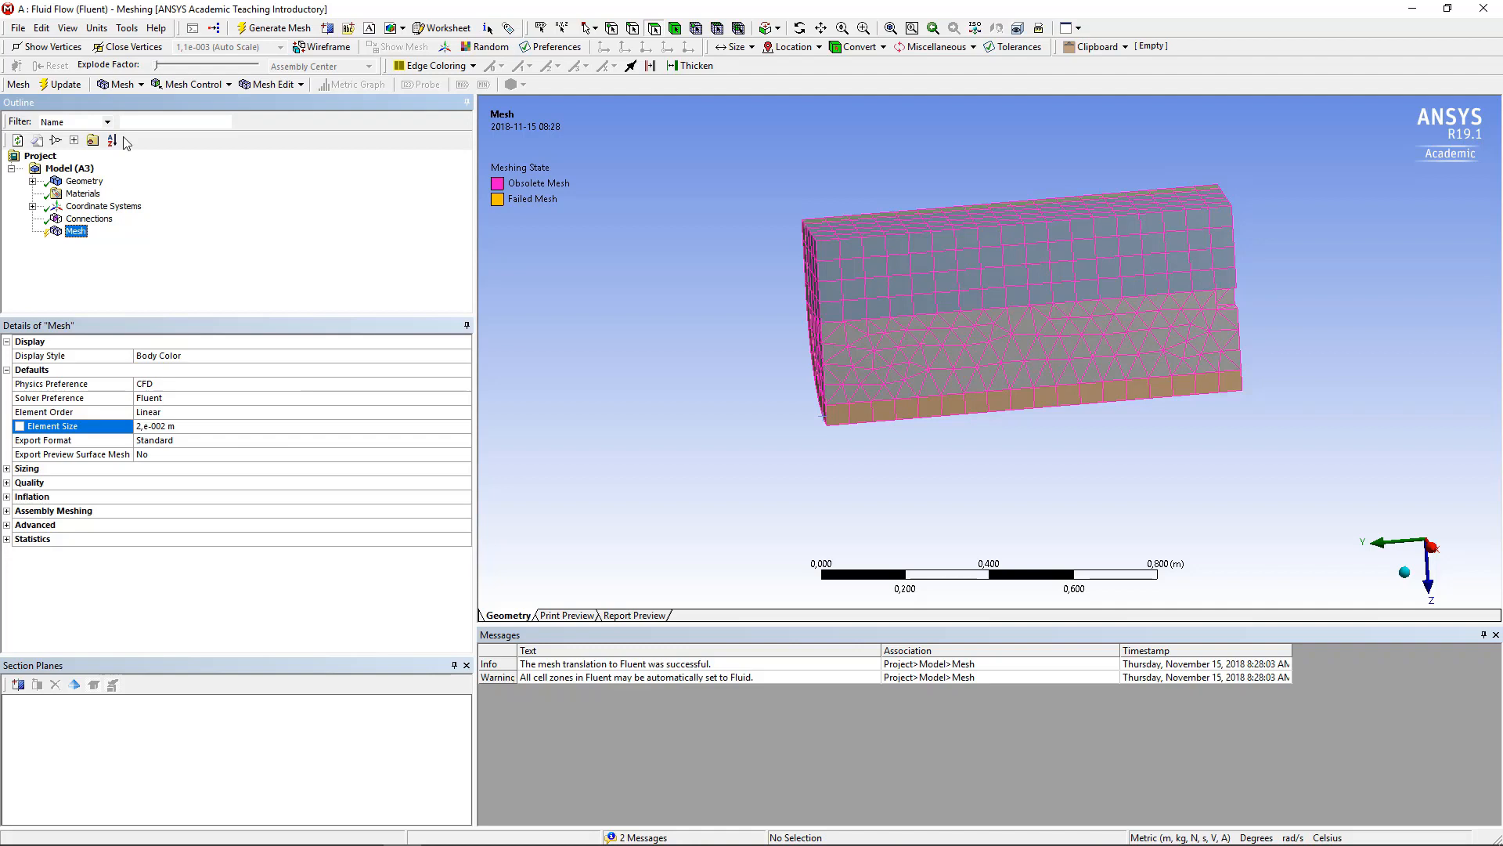
pyautogui.click(63, 86)
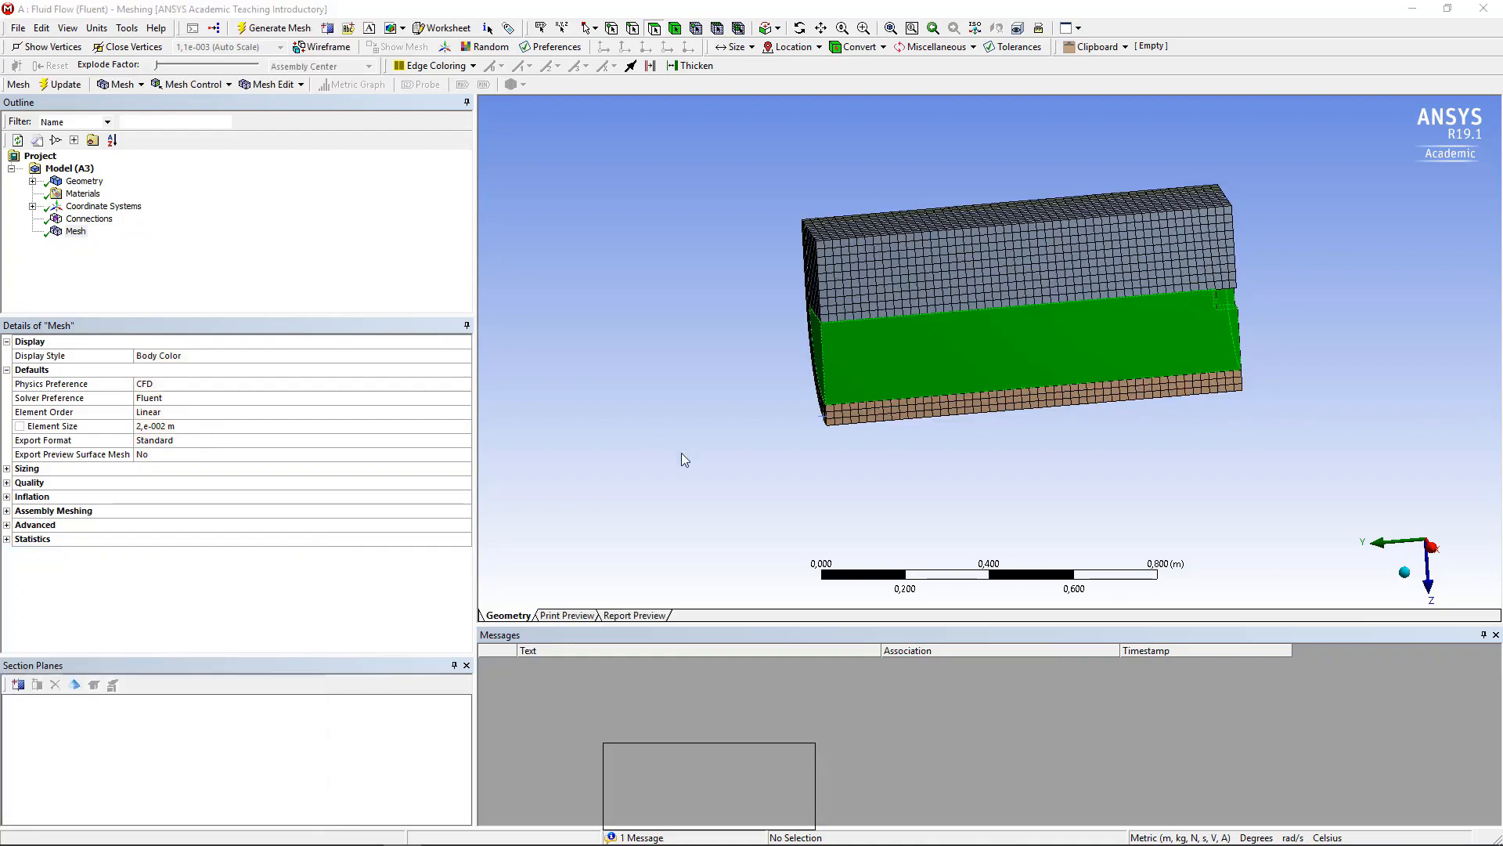
pyautogui.moveTo(681, 453)
pyautogui.mouseDown(button='middle')
pyautogui.moveTo(681, 439)
pyautogui.moveTo(835, 436)
pyautogui.moveTo(683, 426)
pyautogui.moveTo(685, 468)
pyautogui.moveTo(669, 455)
pyautogui.moveTo(732, 436)
pyautogui.moveTo(681, 436)
pyautogui.mouseUp(button='middle')
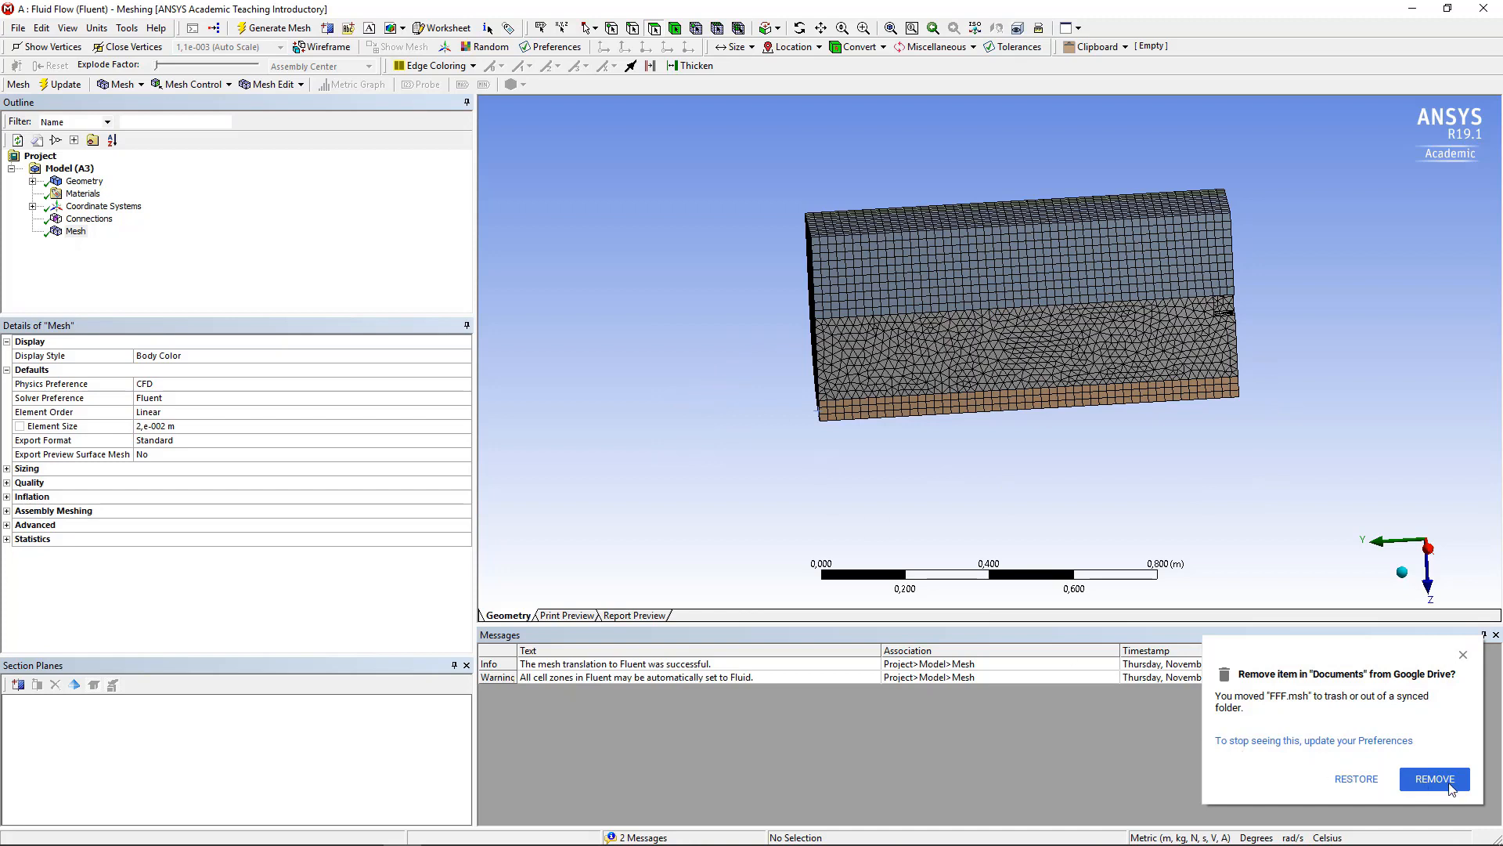
pyautogui.click(1460, 656)
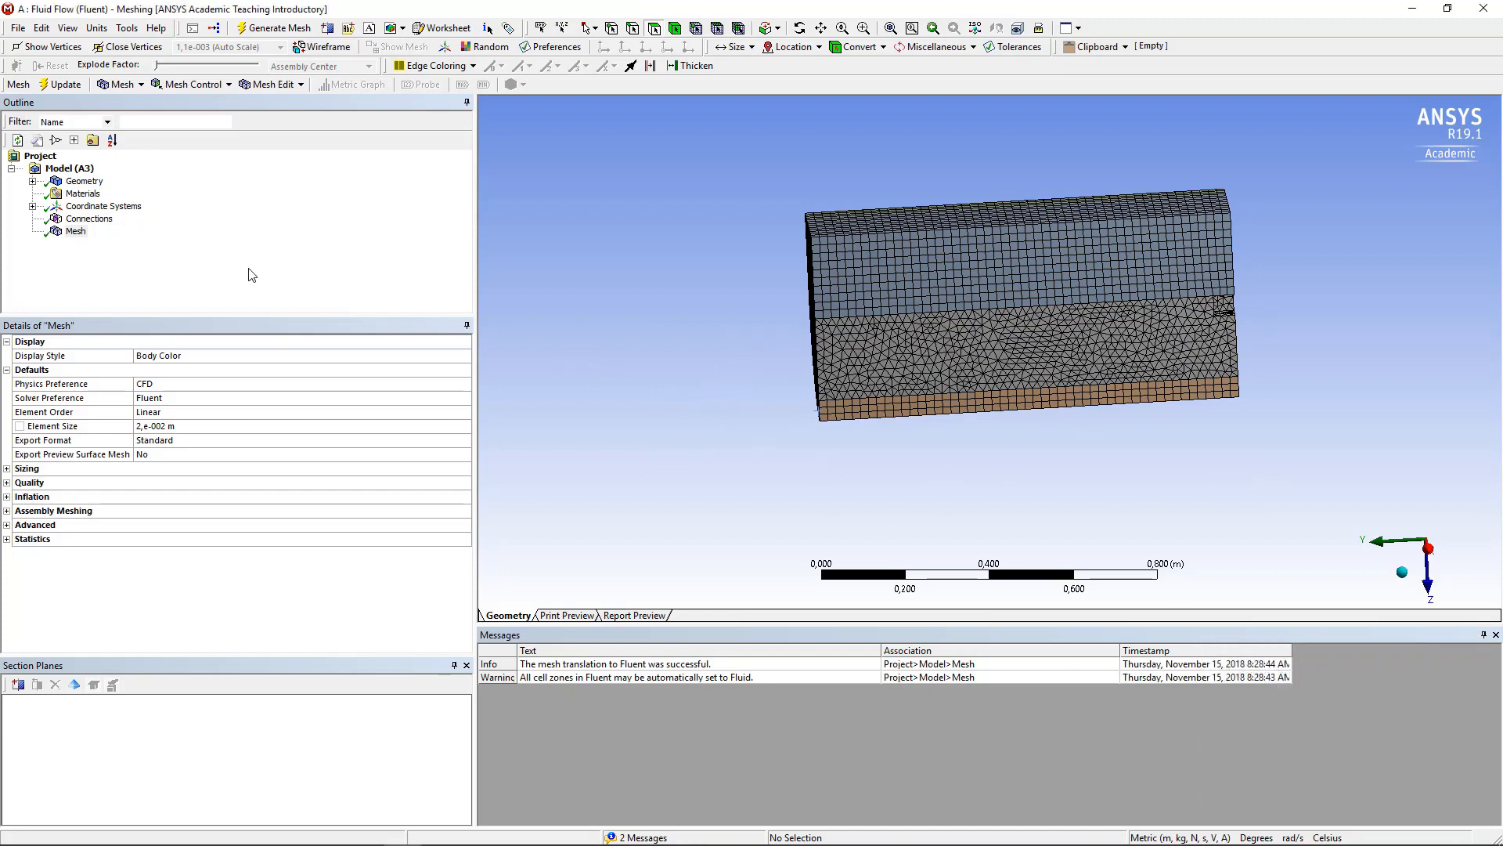
# - Insert a Sizing control on the mesh and scope it to the grey lower channel body
pyautogui.click(81, 231)
pyautogui.rightClick(73, 239)
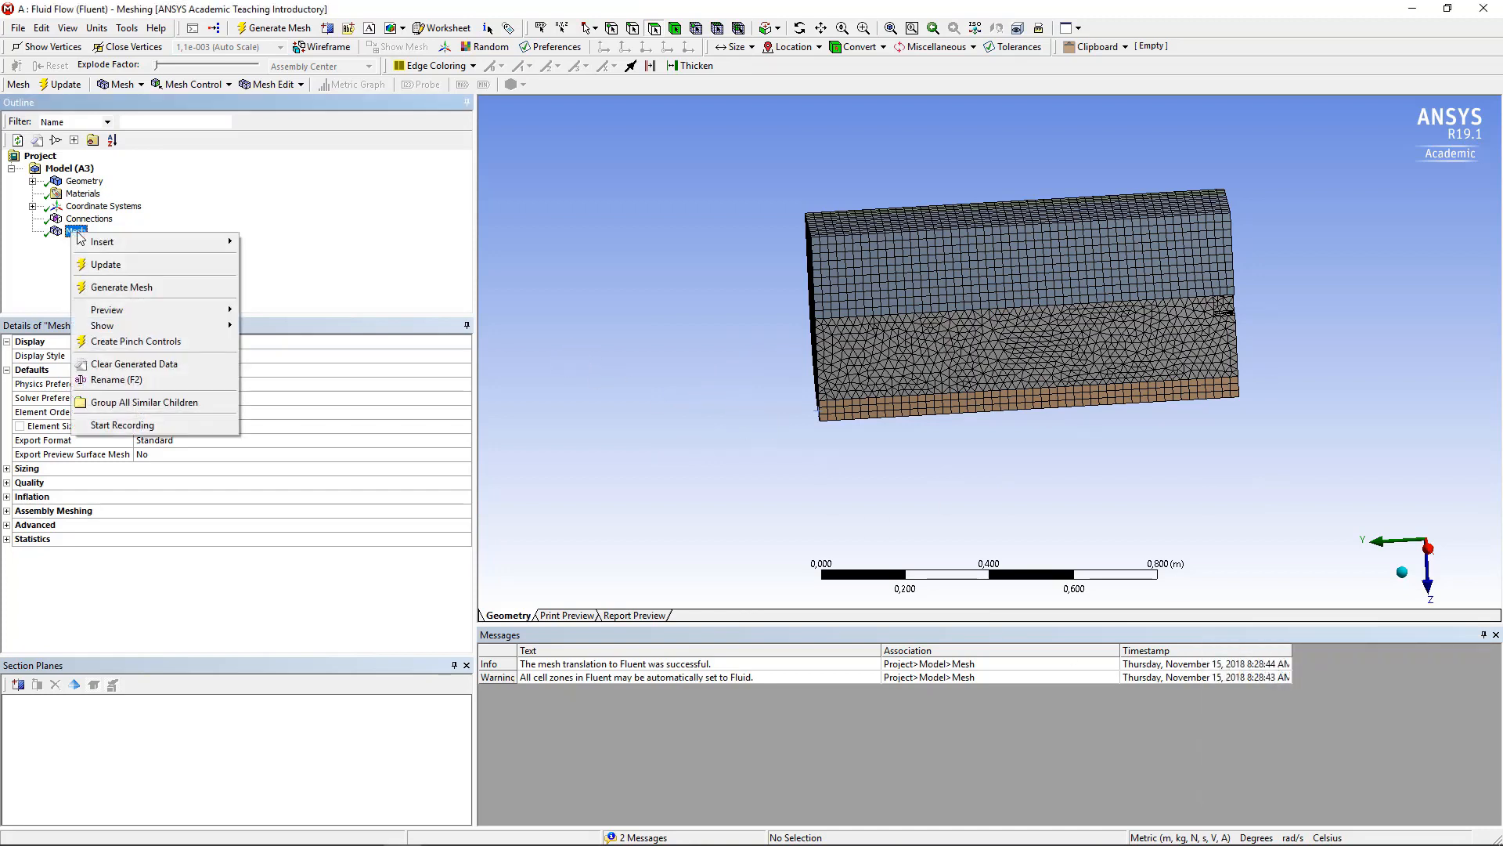
pyautogui.moveTo(121, 242)
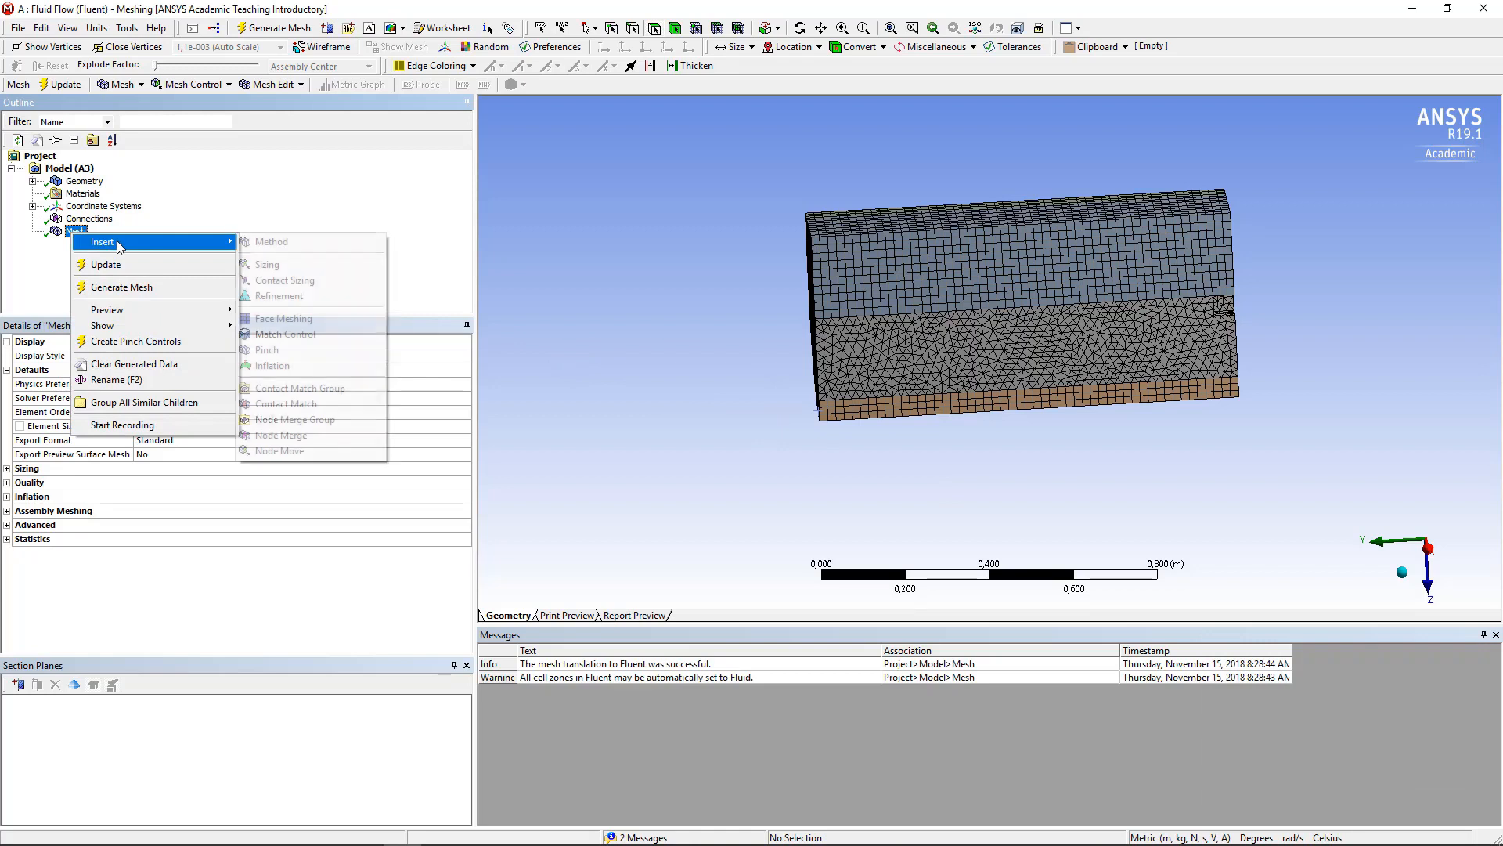
pyautogui.click(282, 267)
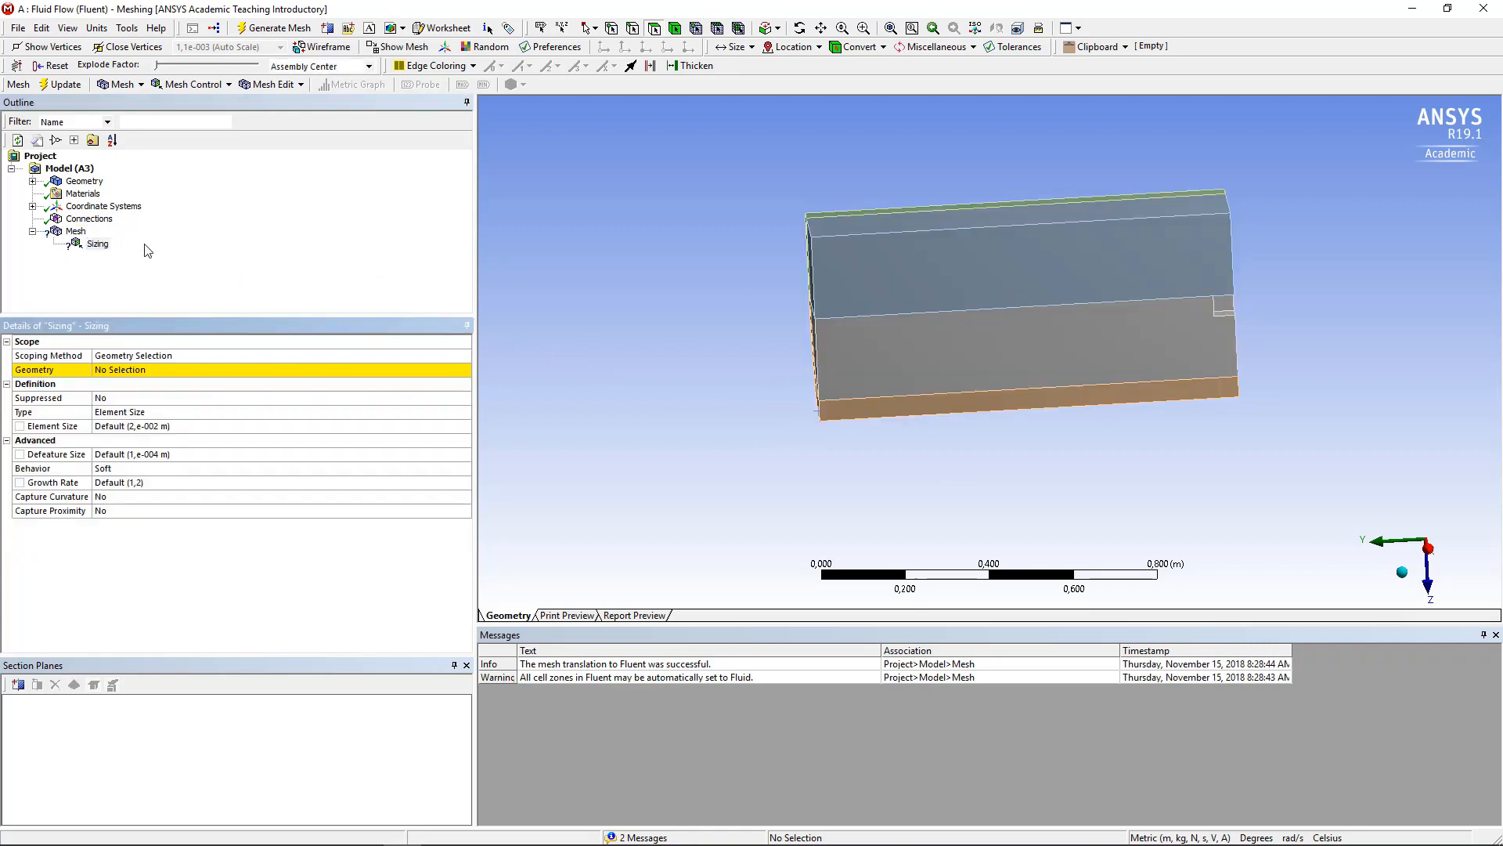
pyautogui.click(143, 371)
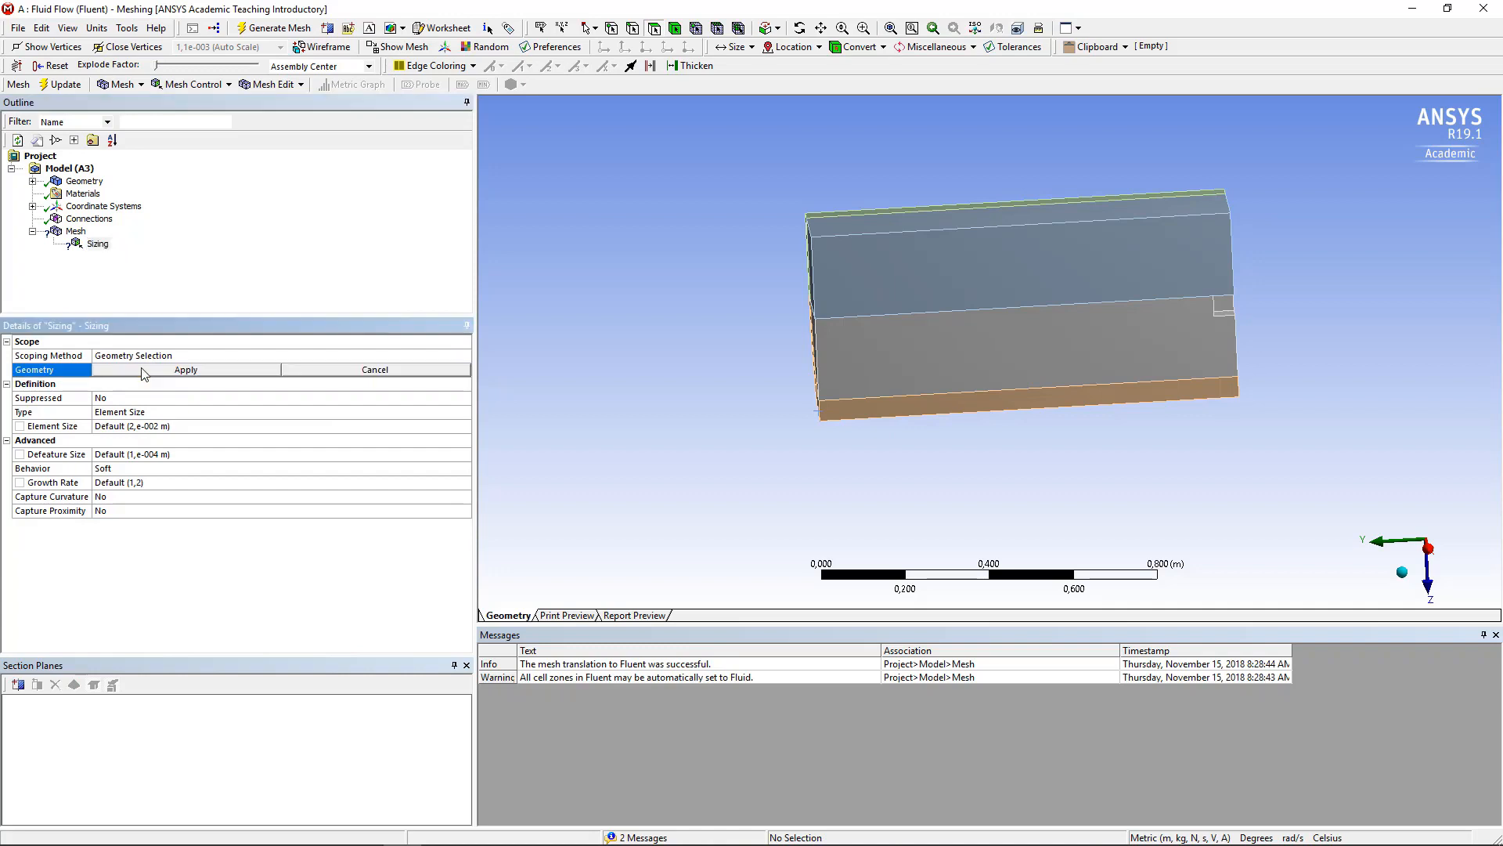
pyautogui.click(927, 347)
pyautogui.moveTo(739, 364); pyautogui.dragTo(790, 345, button='middle')
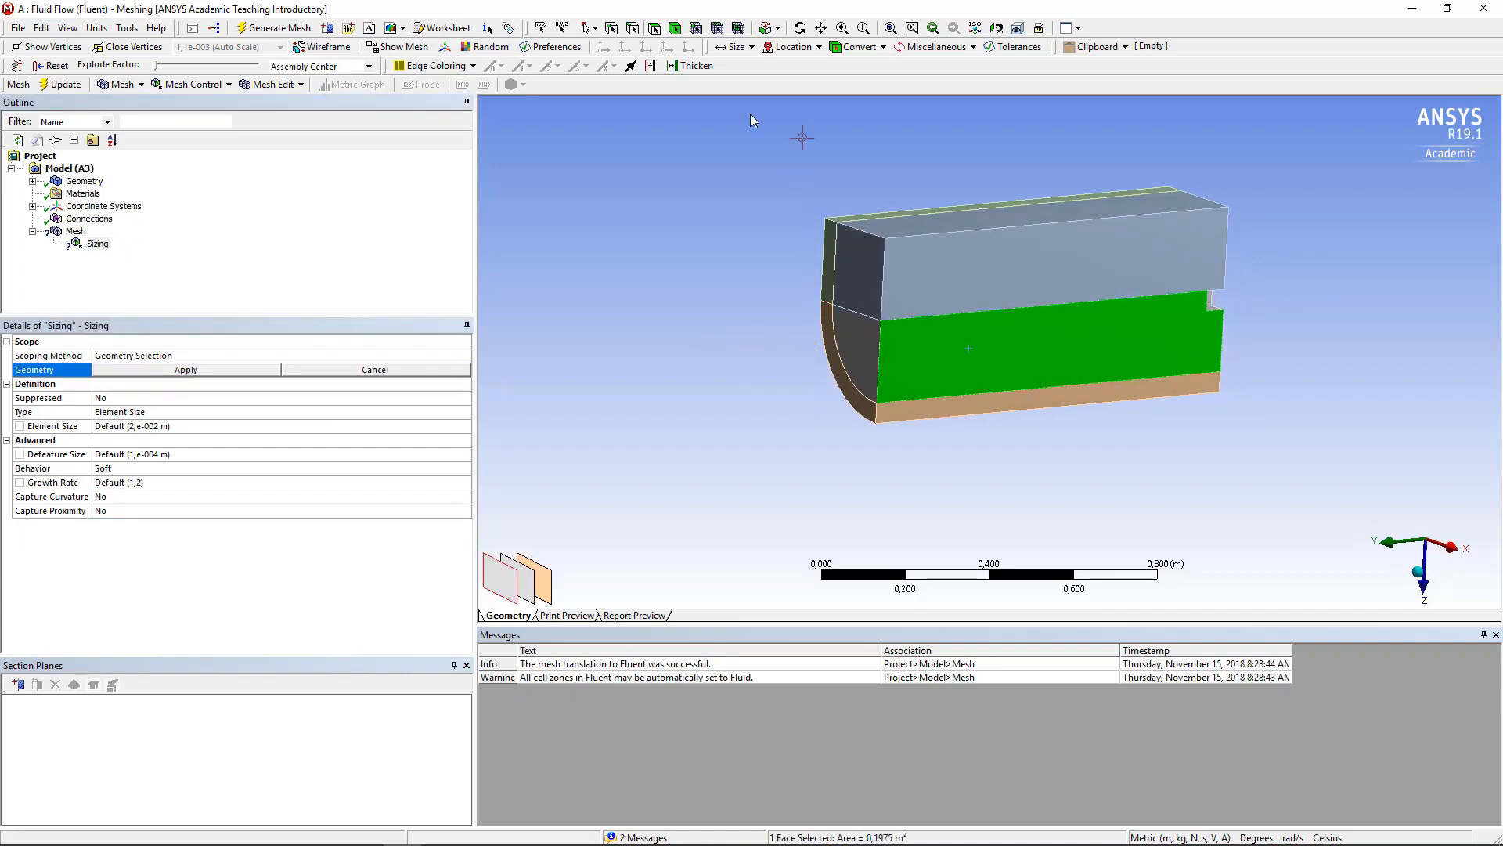
pyautogui.click(680, 31)
pyautogui.click(966, 348)
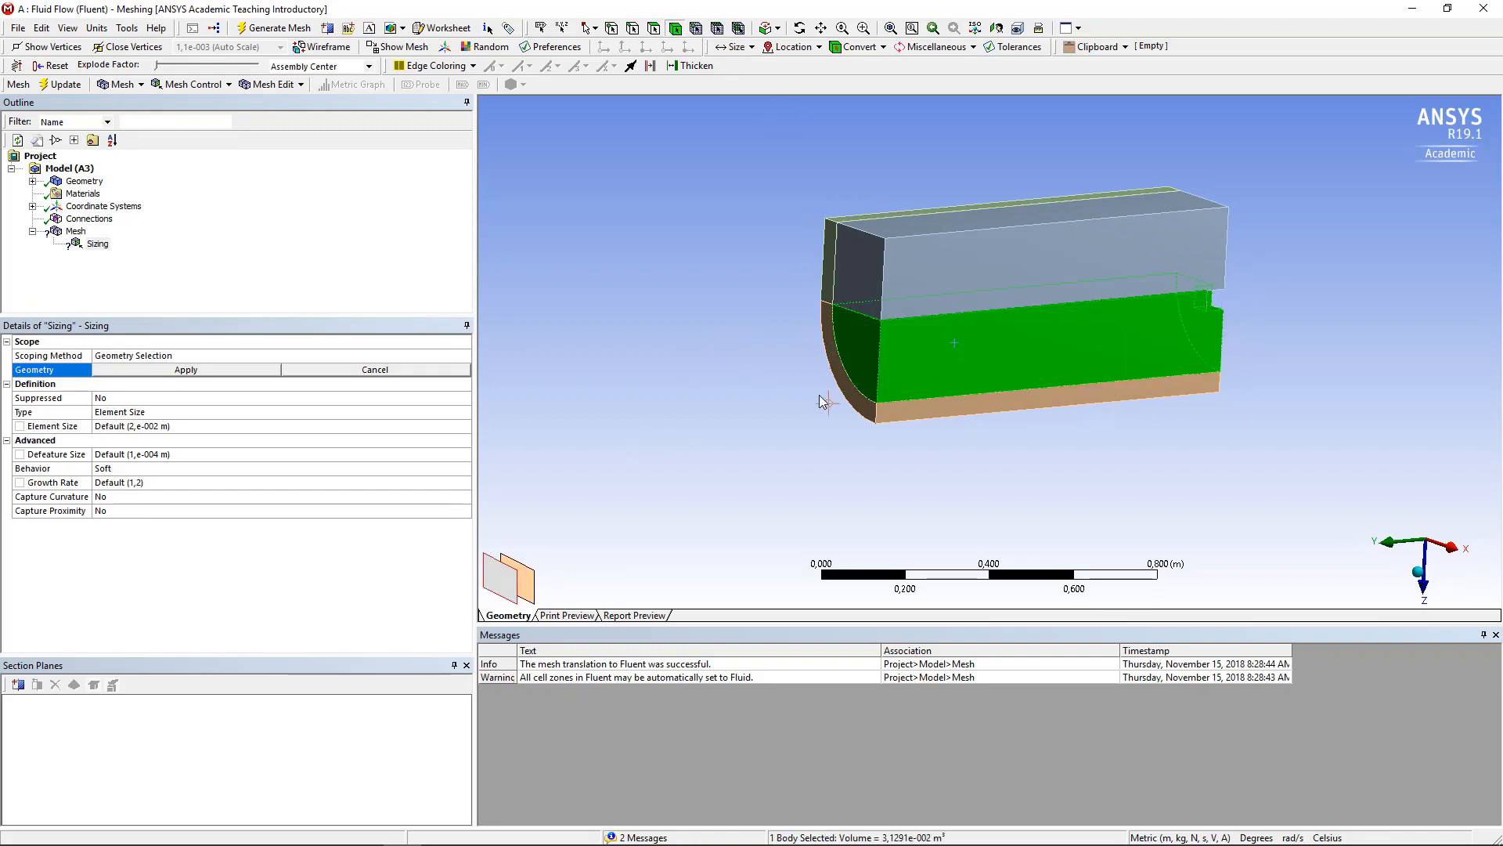
pyautogui.click(199, 371)
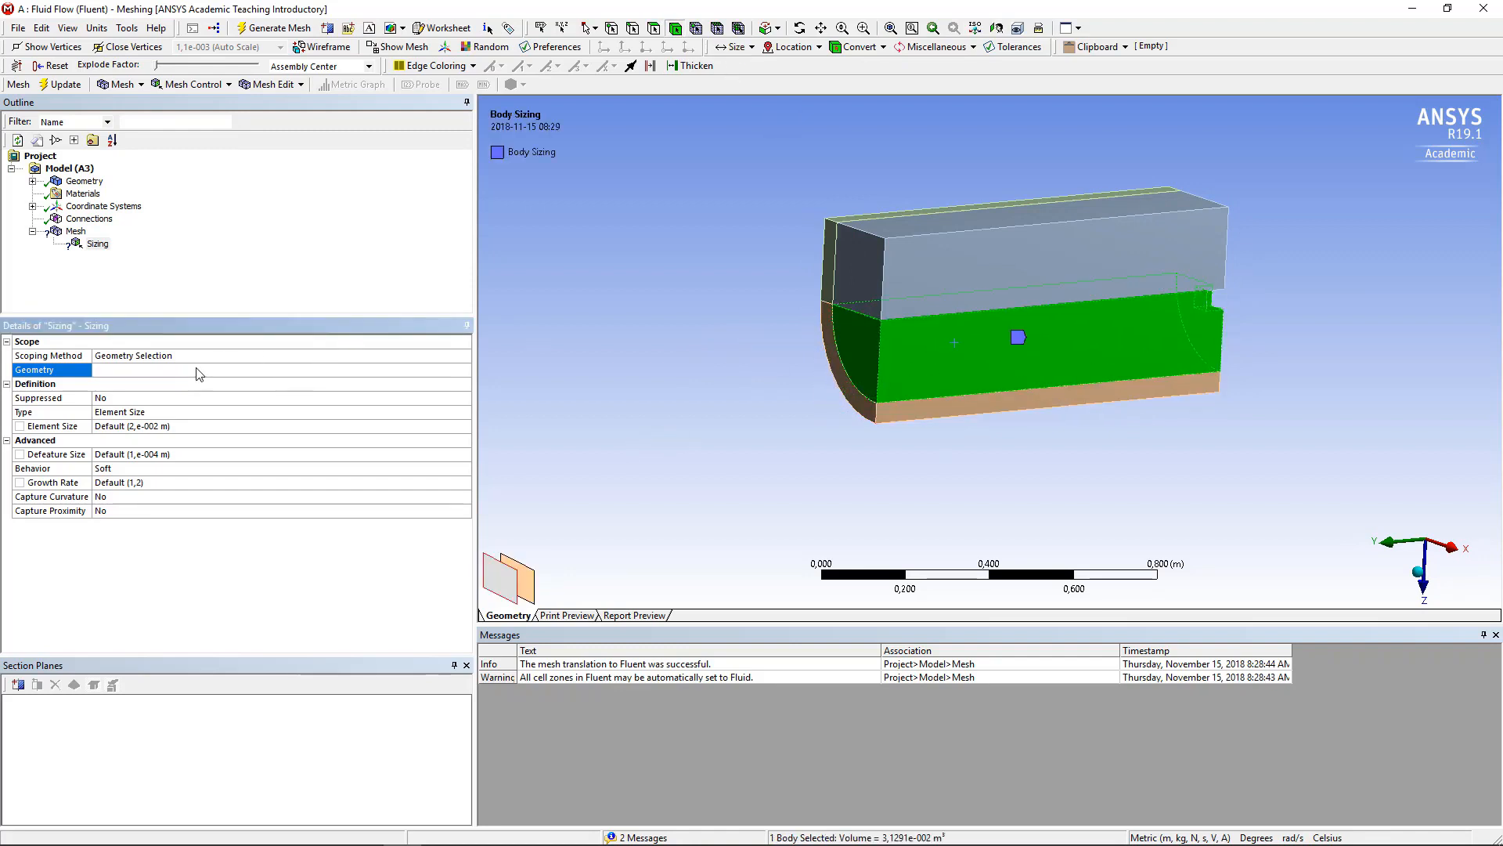
# - Set the element size of the lower channel body's sizing to 1e-2 m
pyautogui.click(203, 424)
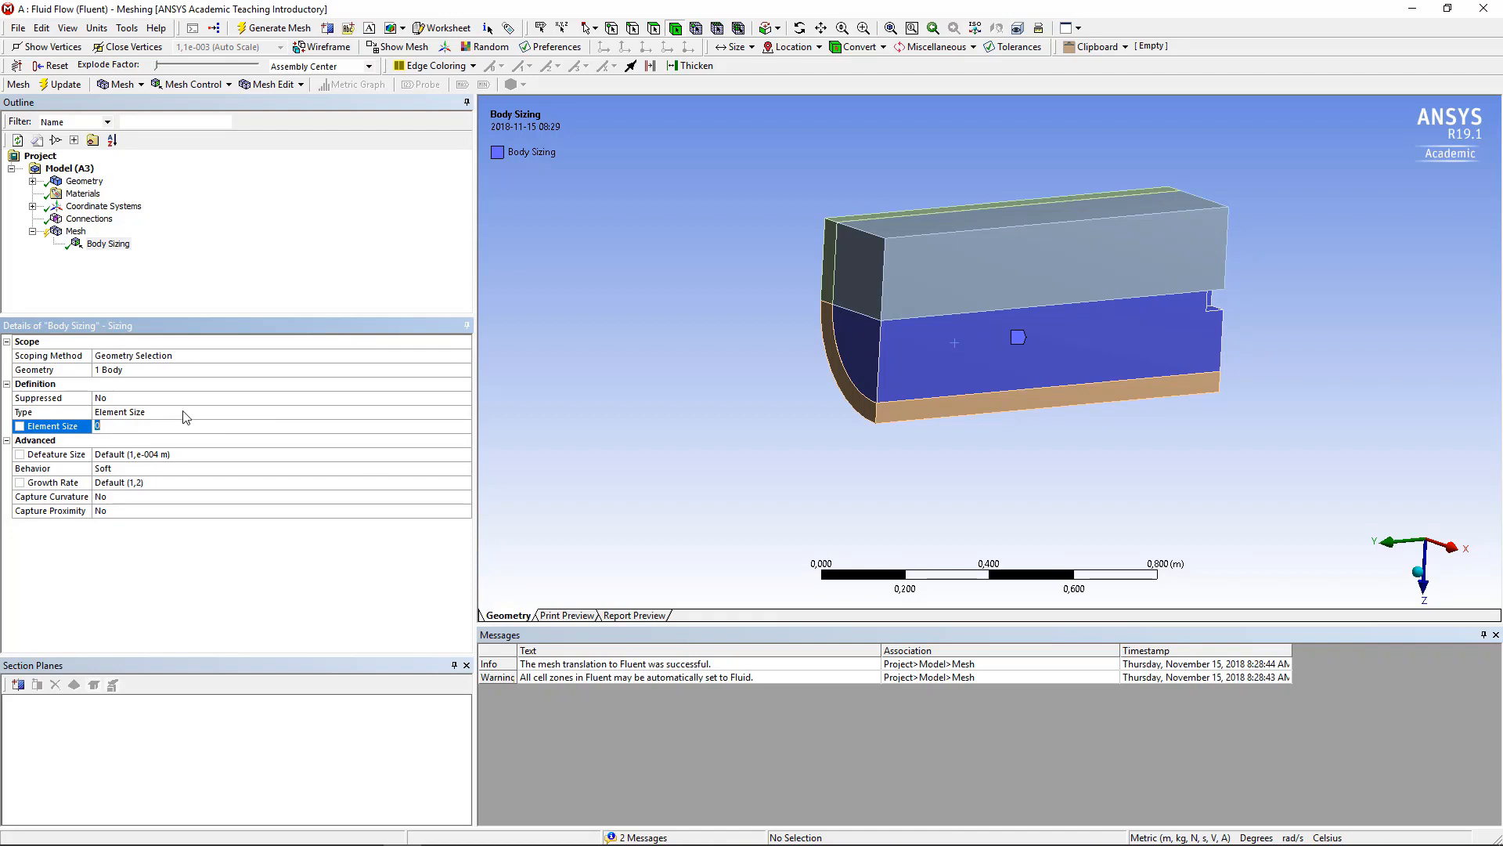
pyautogui.write('1,e-002 m')
pyautogui.press('Return')
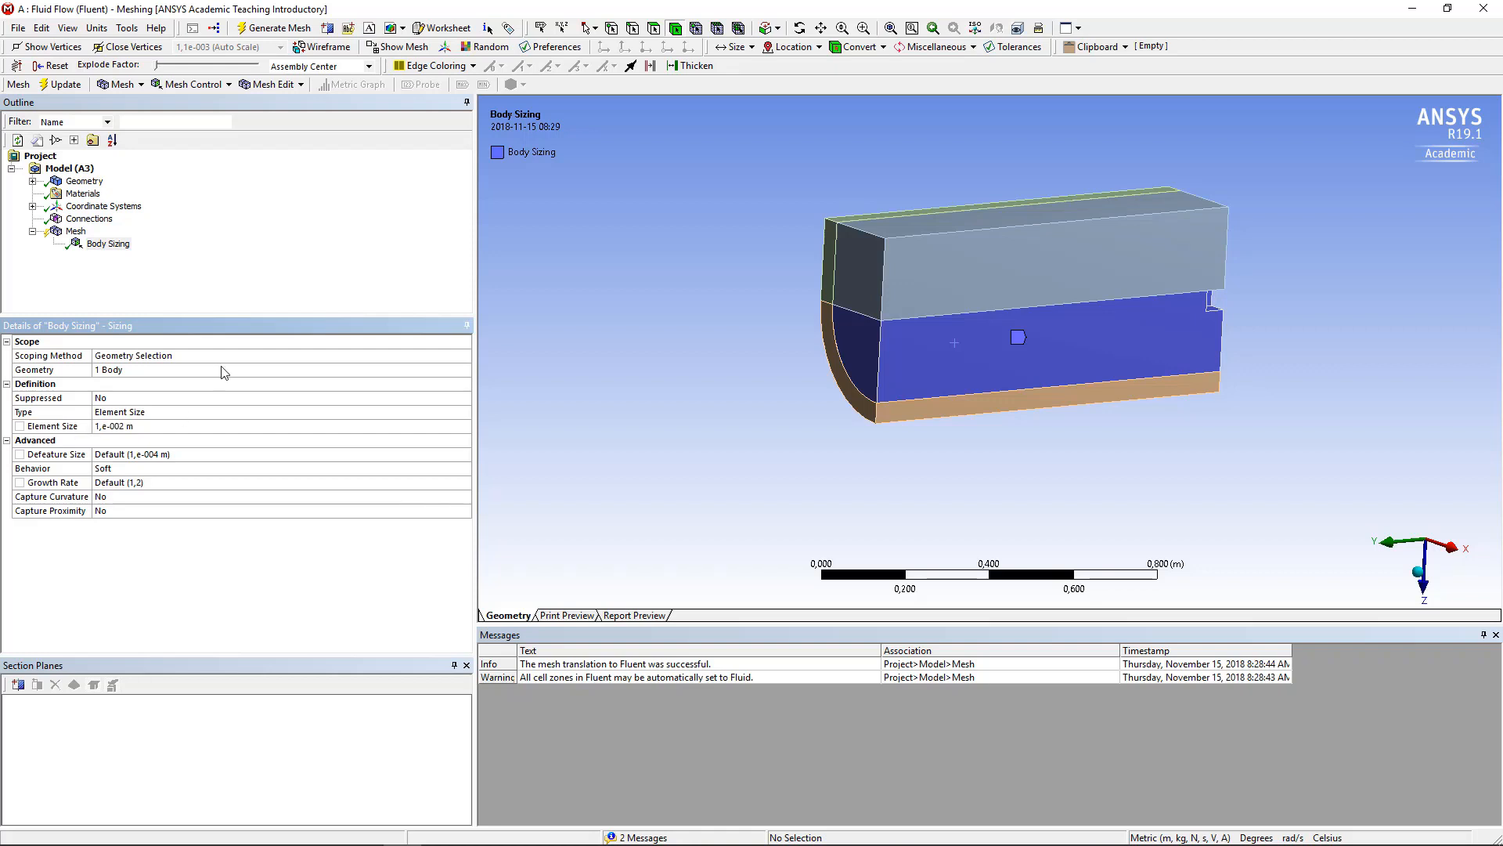
# - Update the mesh with the body sizing and examine the refined elements where the lower body meets its neighbours
pyautogui.click(66, 85)
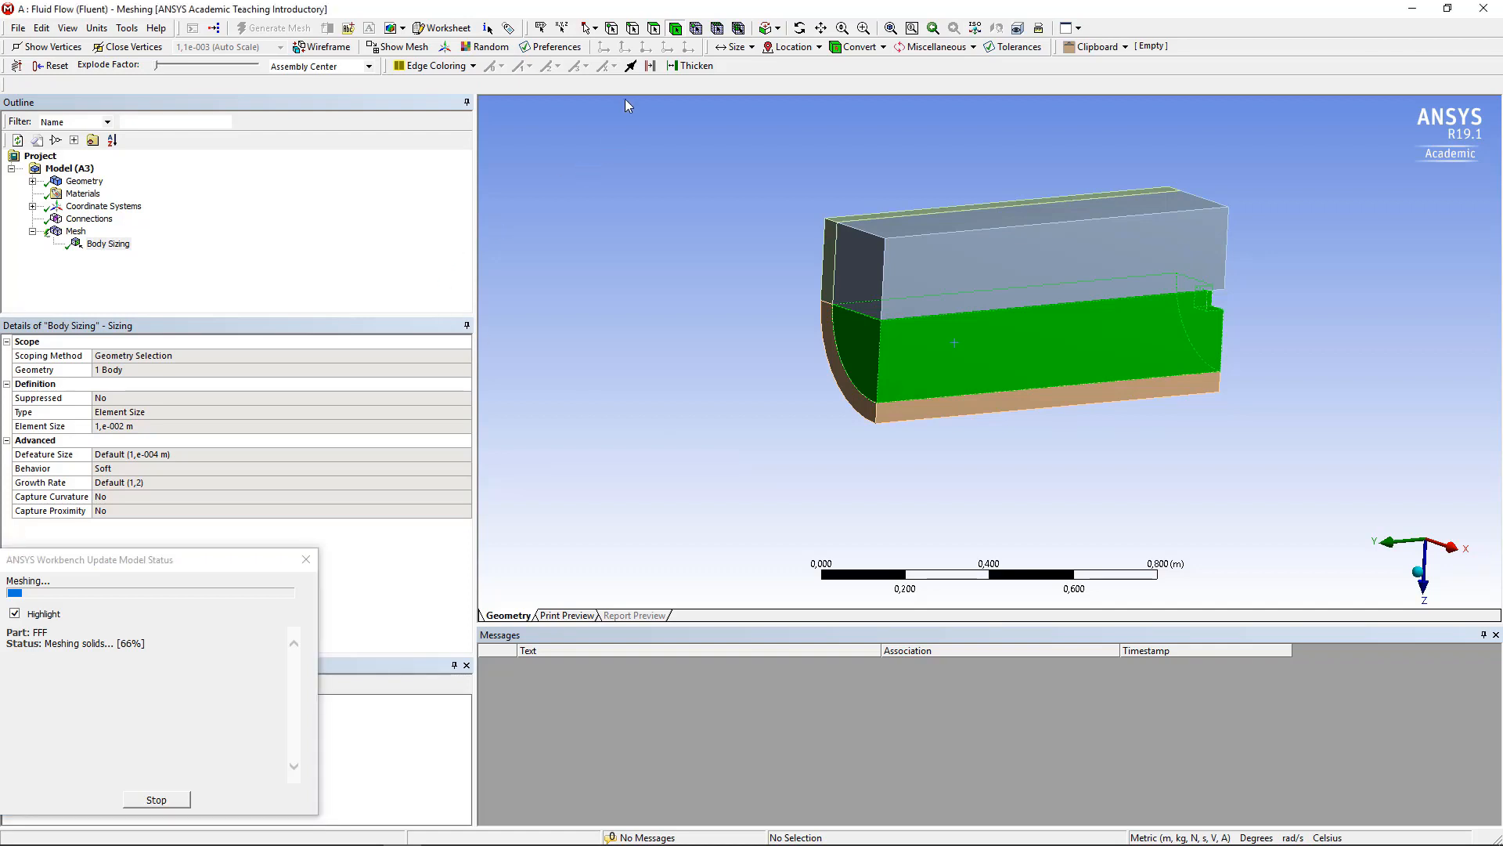
pyautogui.click(655, 29)
pyautogui.click(864, 270)
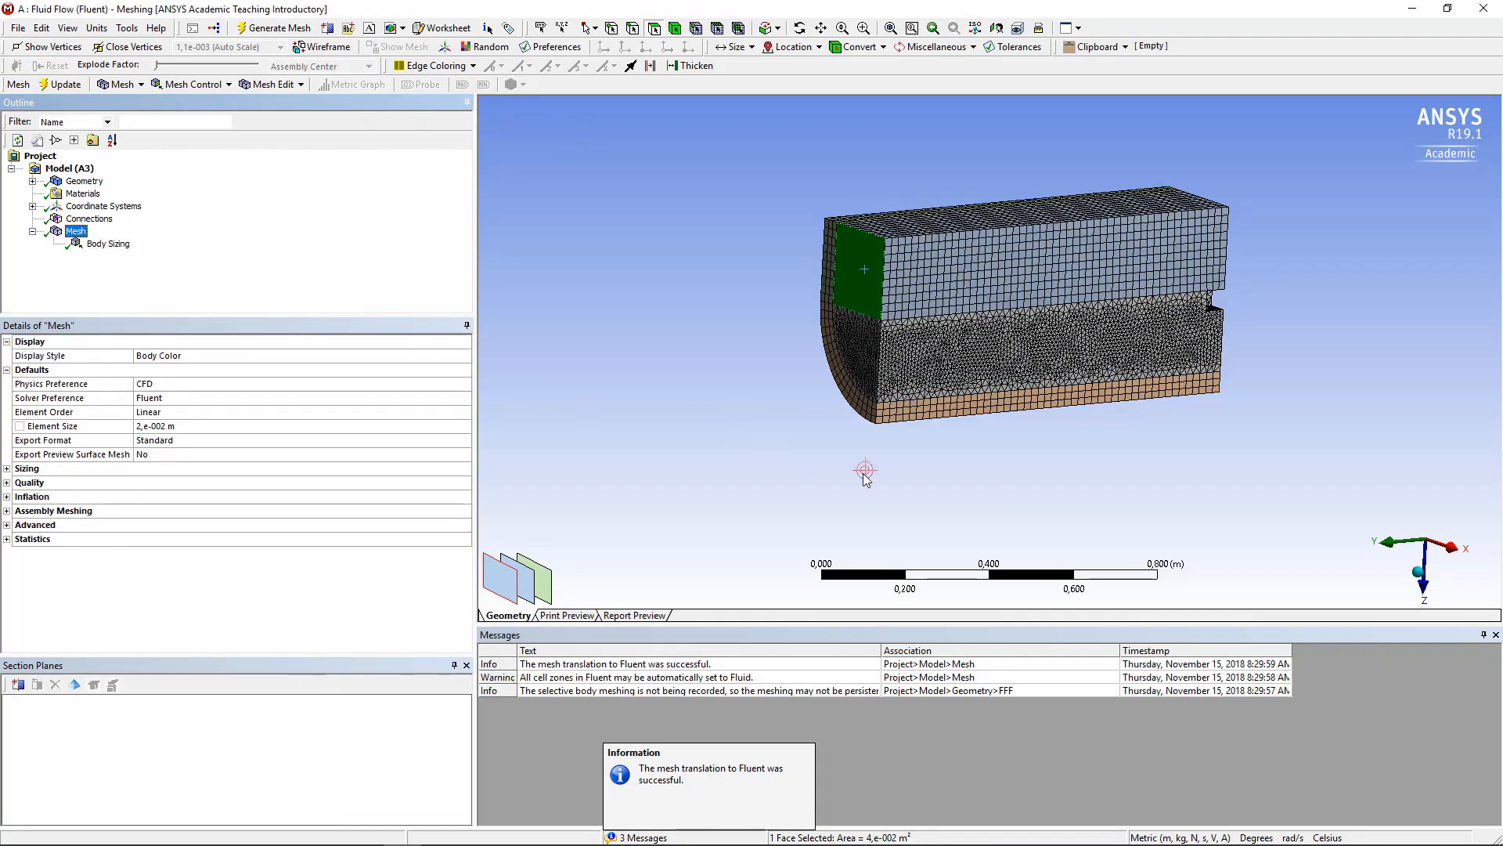
pyautogui.moveTo(963, 450); pyautogui.dragTo(835, 446, button='middle')
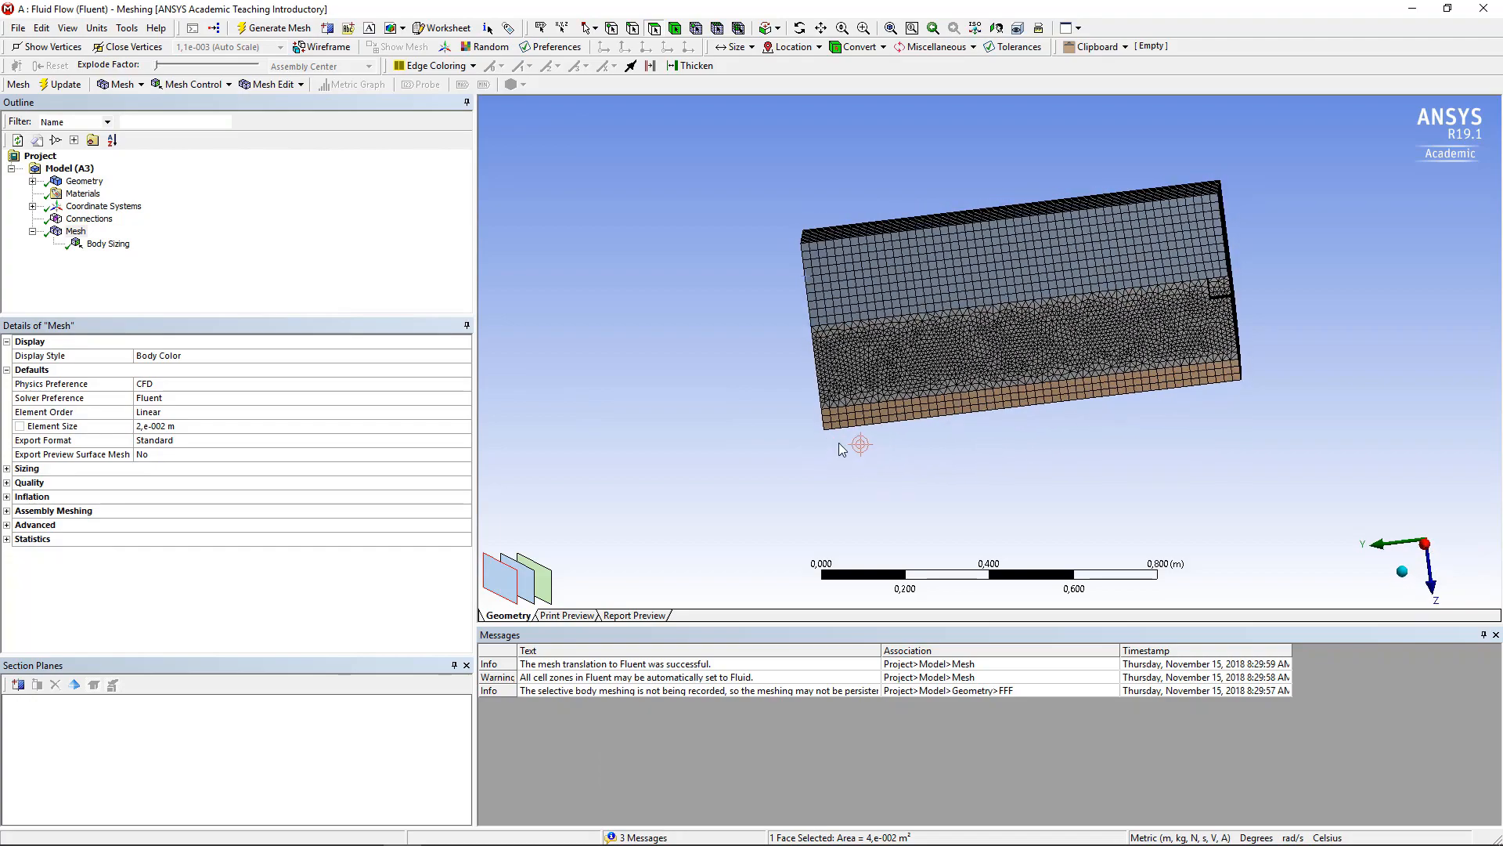
pyautogui.scroll(5, 955, 429)
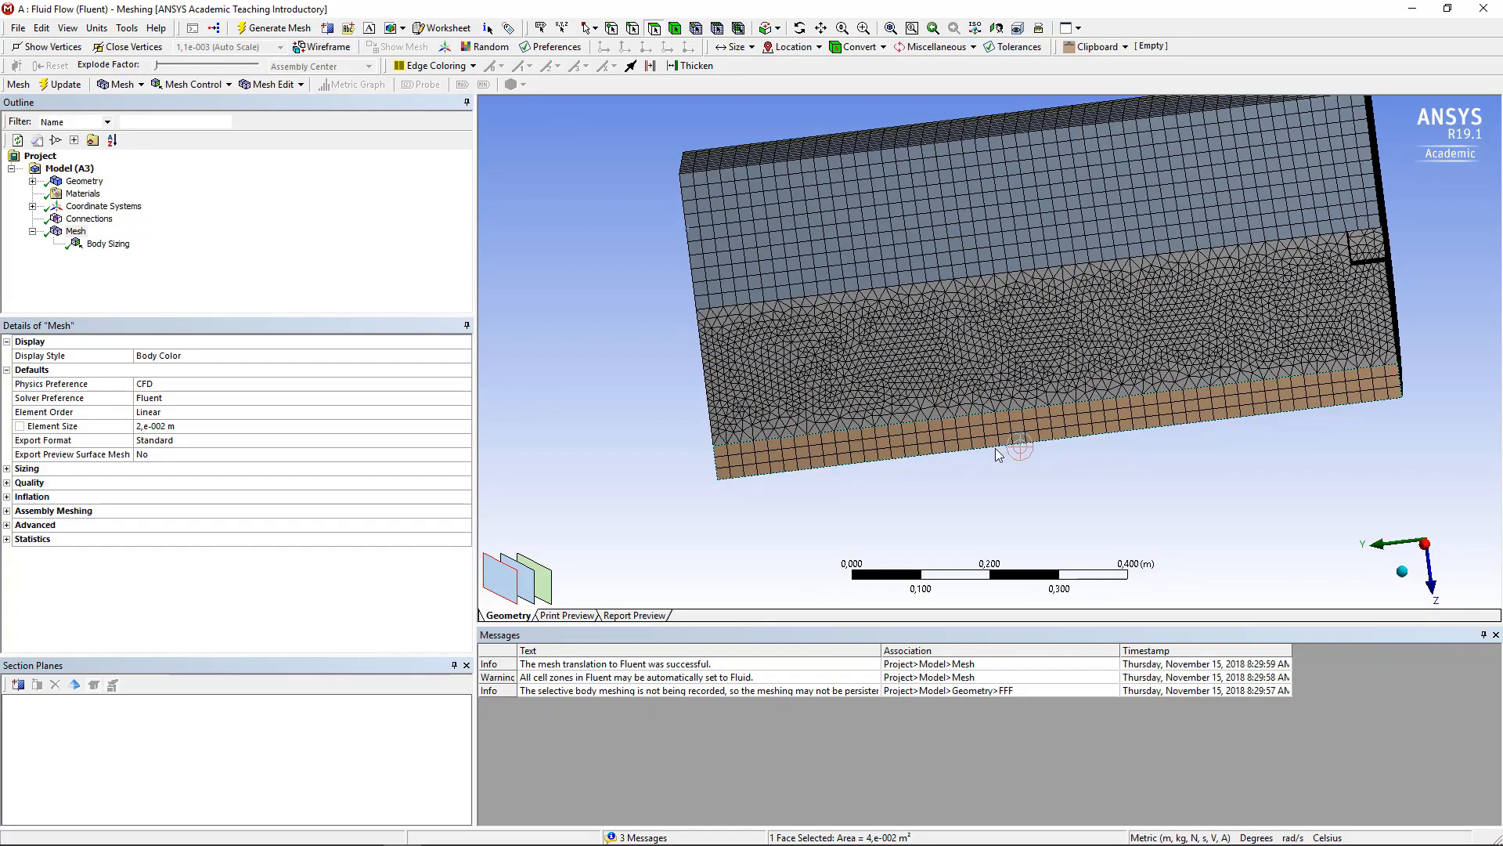
pyautogui.scroll(2, 971, 506)
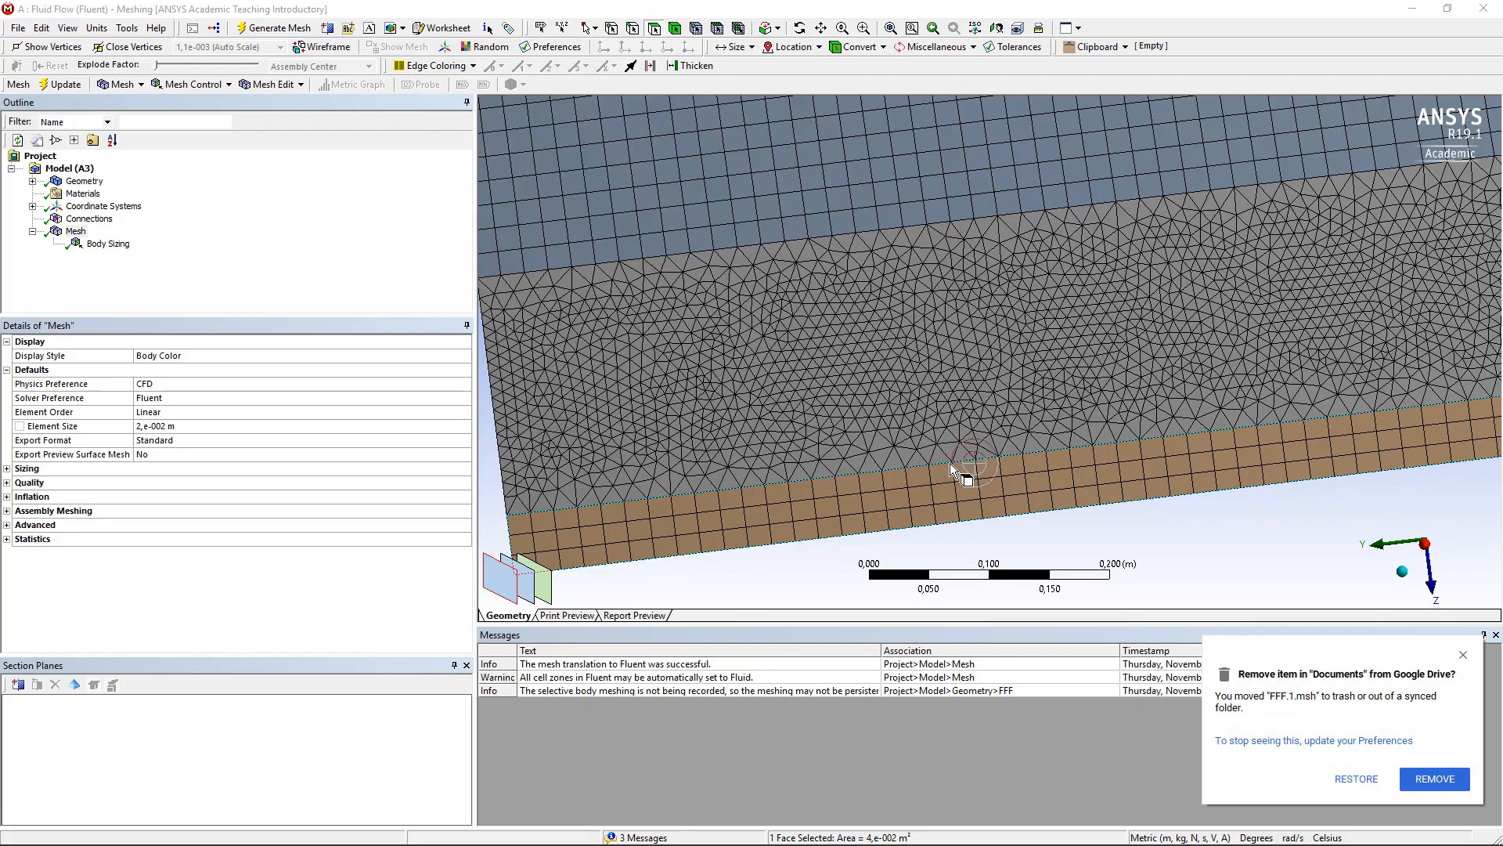
pyautogui.scroll(2, 1279, 504)
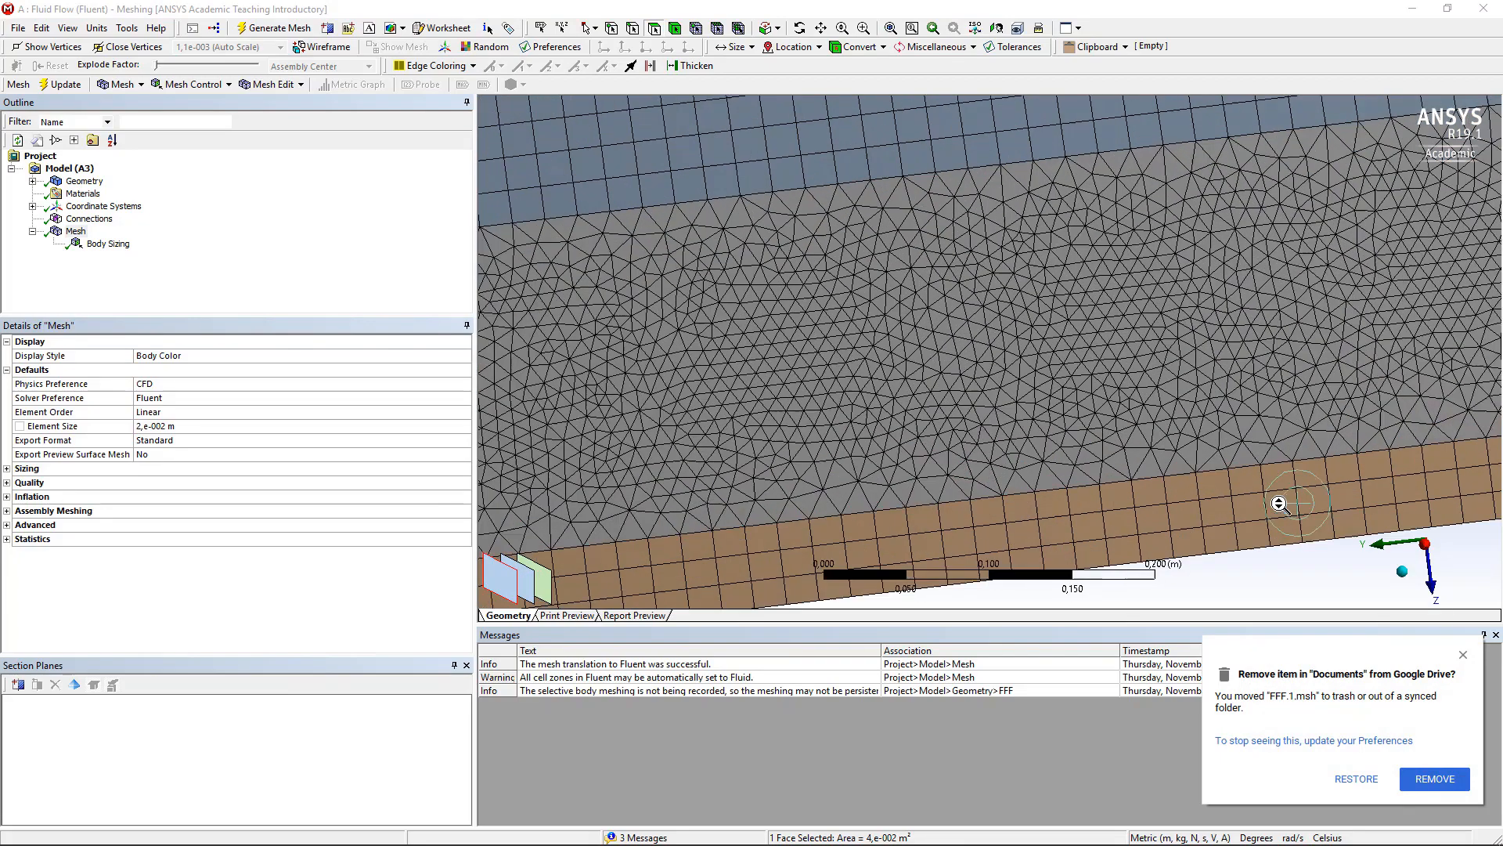
pyautogui.scroll(-5, 1279, 503)
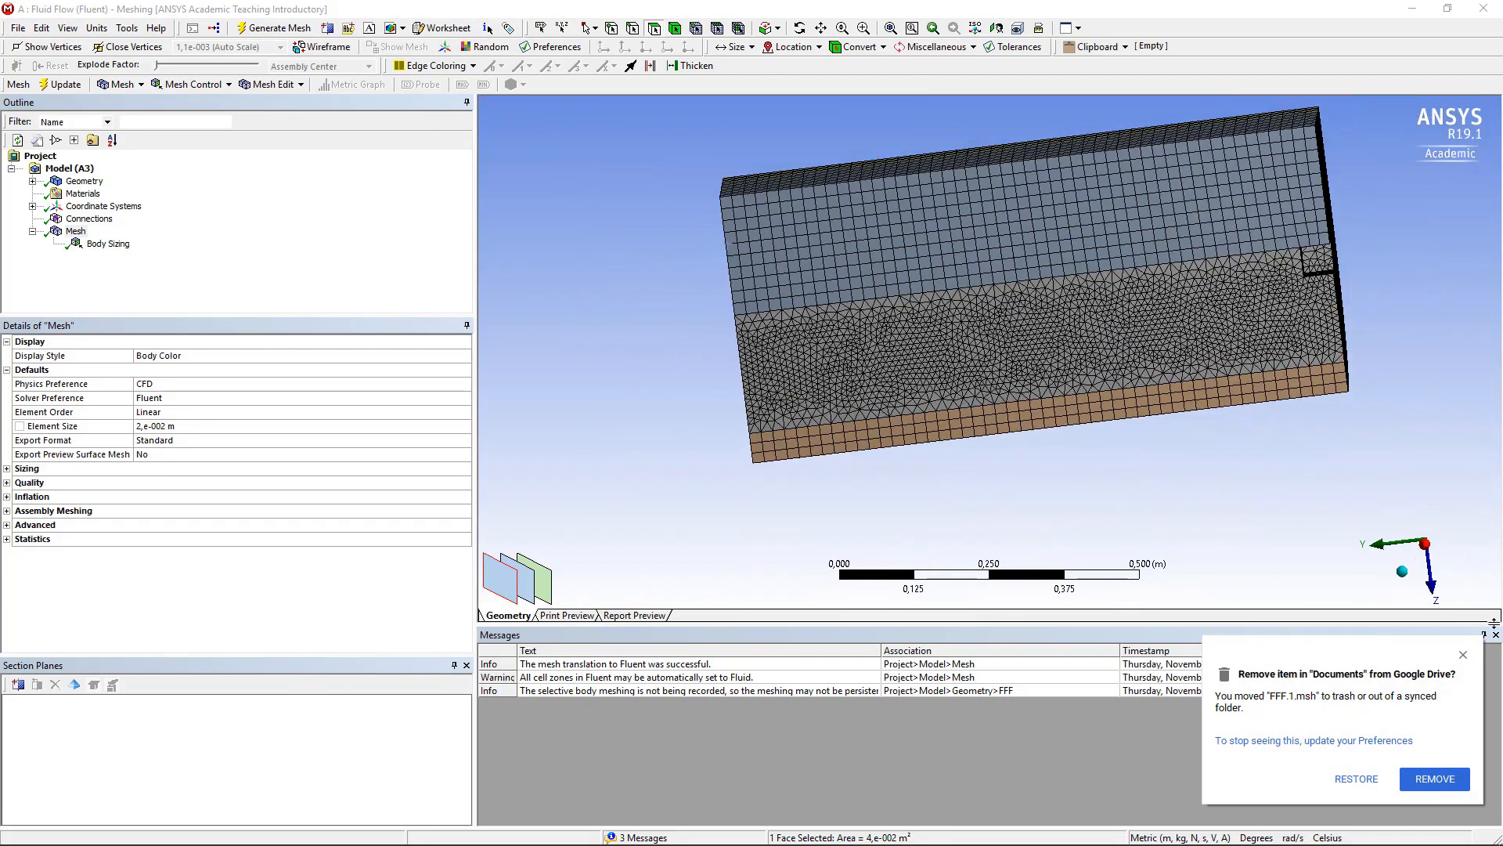
pyautogui.moveTo(999, 442); pyautogui.dragTo(1150, 464, button='middle')
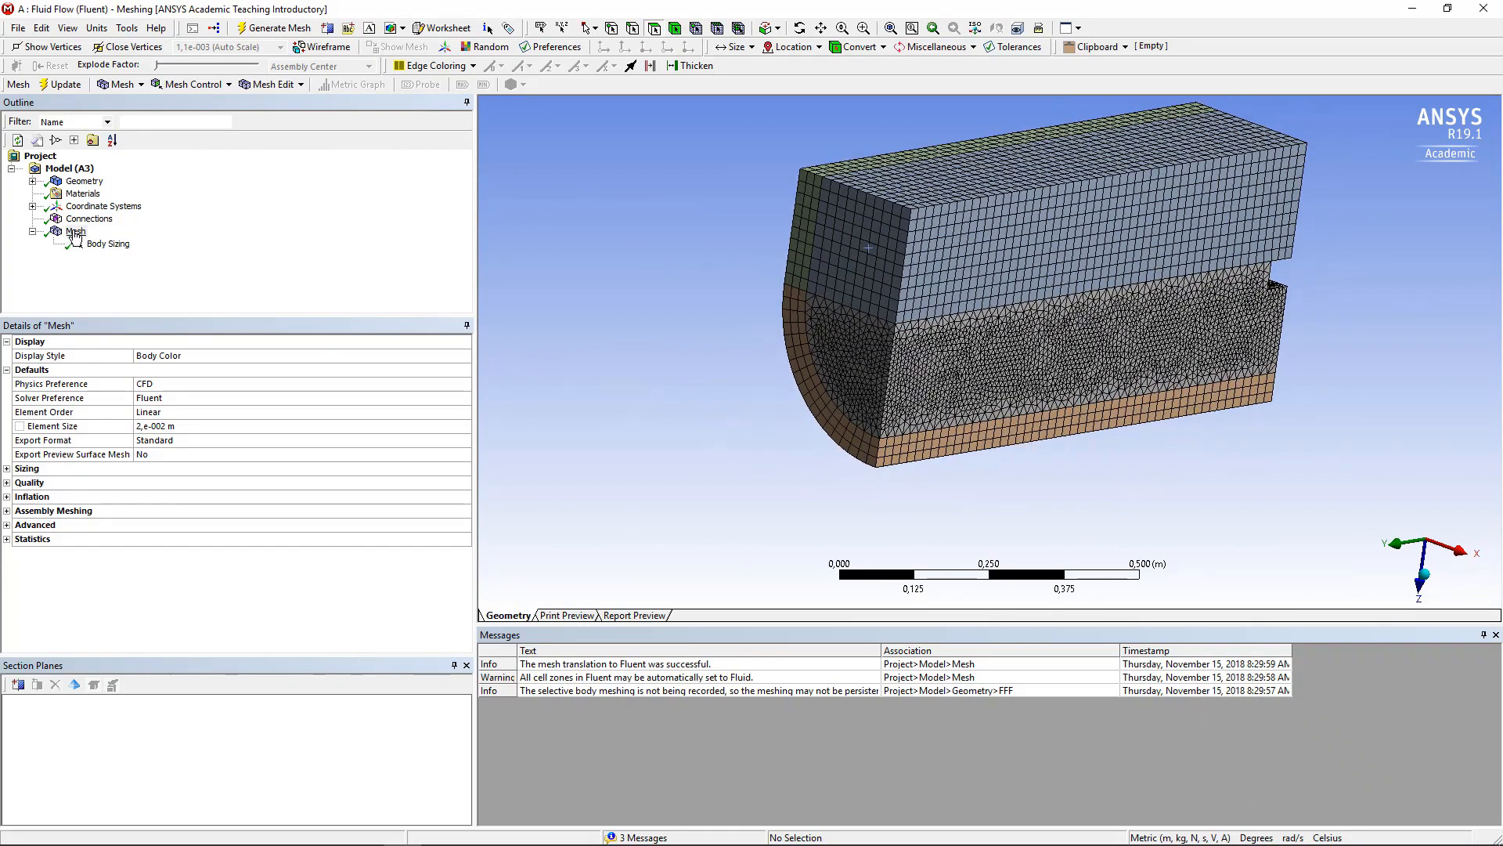
# - Create a named selection called Fluid from the grey lower channel body and the blue upper body
pyautogui.click(675, 28)
pyautogui.moveTo(740, 278)
pyautogui.mouseDown(button='middle')
pyautogui.moveTo(688, 295)
pyautogui.moveTo(715, 279)
pyautogui.mouseUp(button='middle')
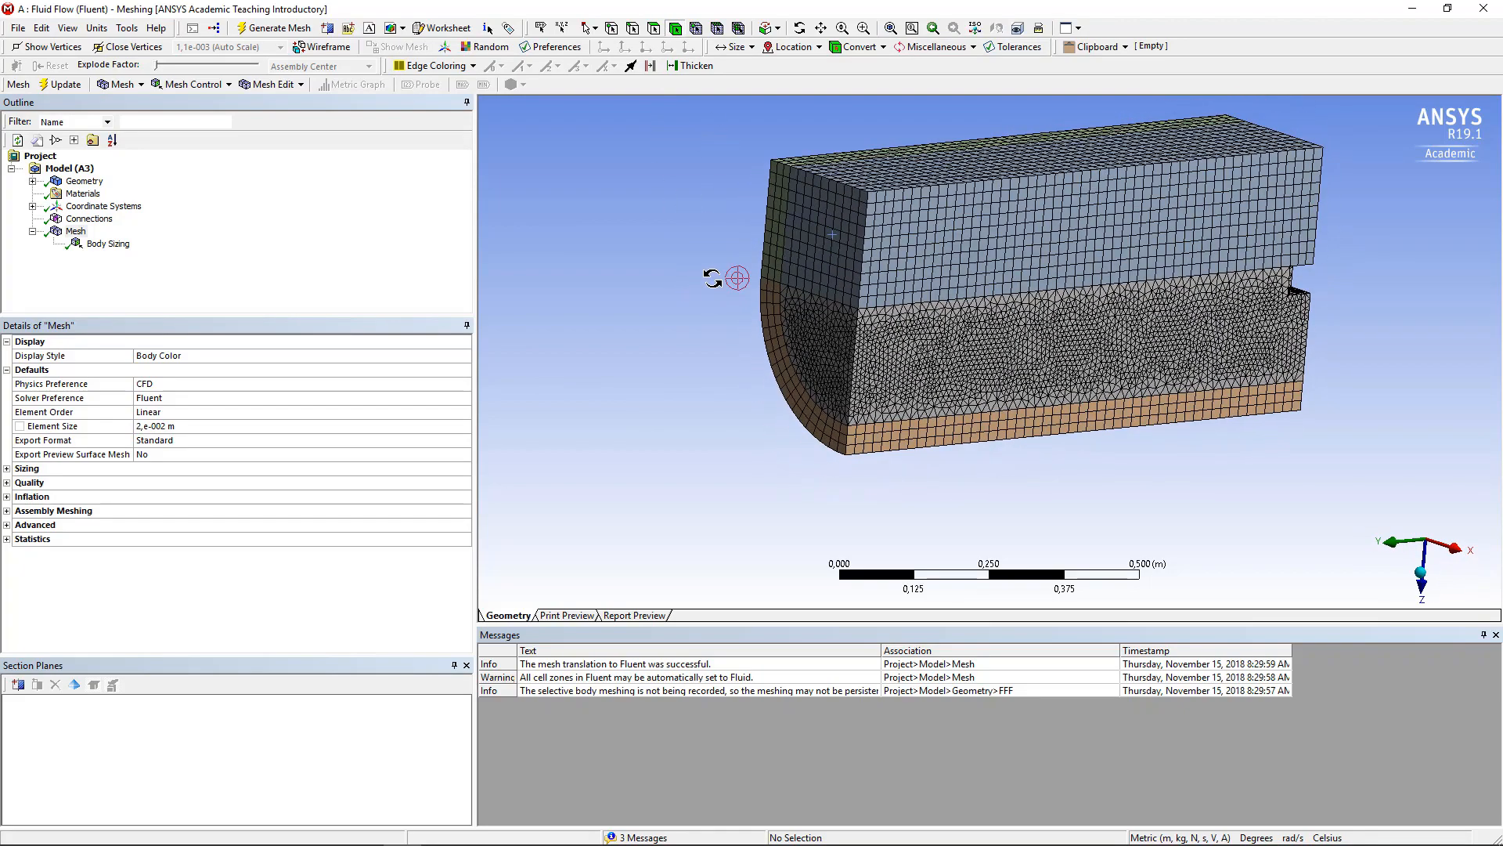
pyautogui.click(916, 334)
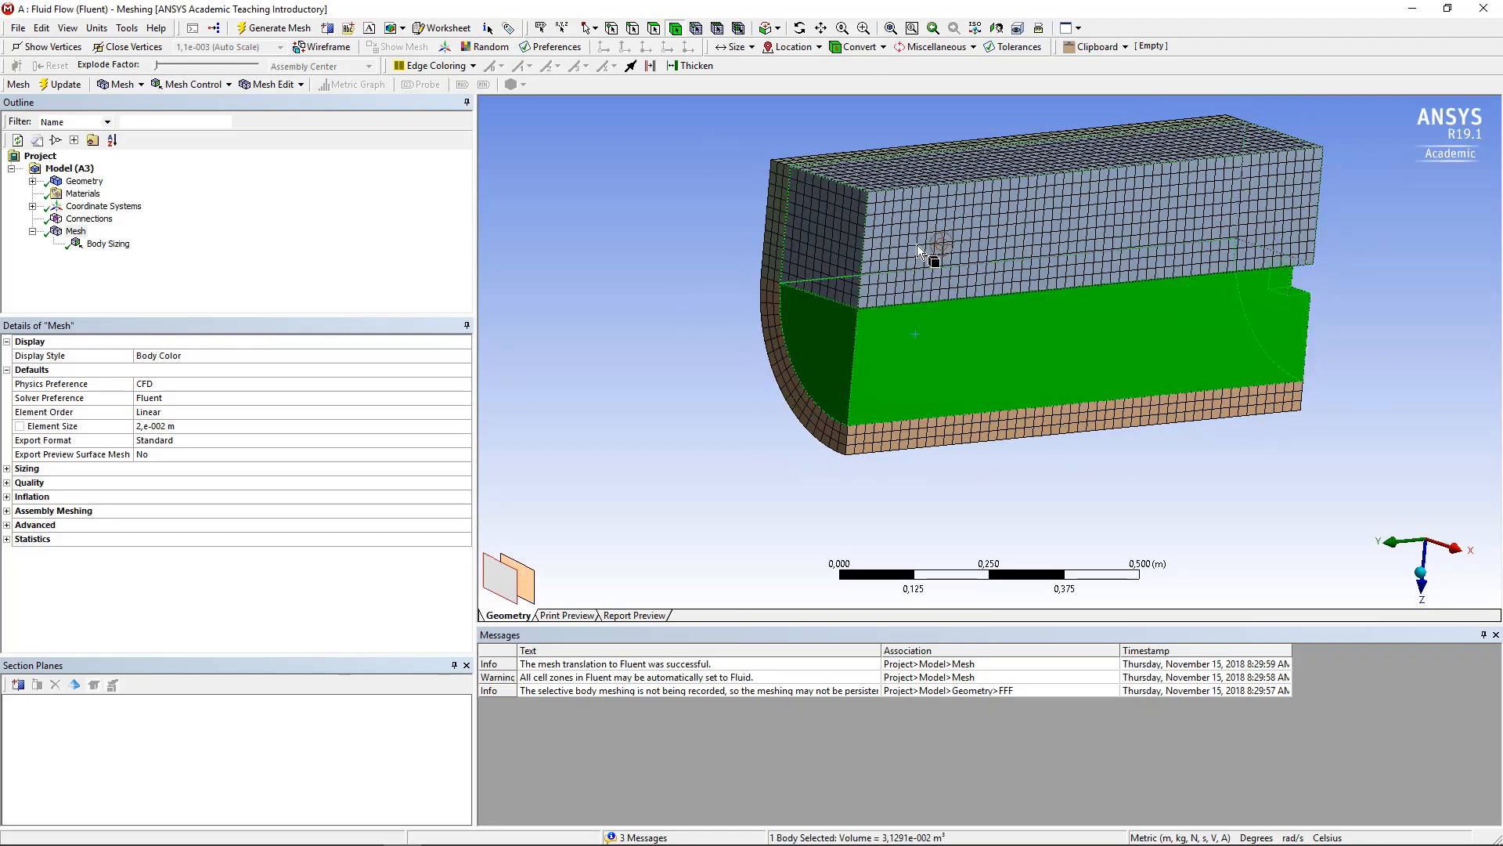
pyautogui.click(674, 29)
pyautogui.keyDown('ctrl'); pyautogui.click(936, 214); pyautogui.keyUp('ctrl')
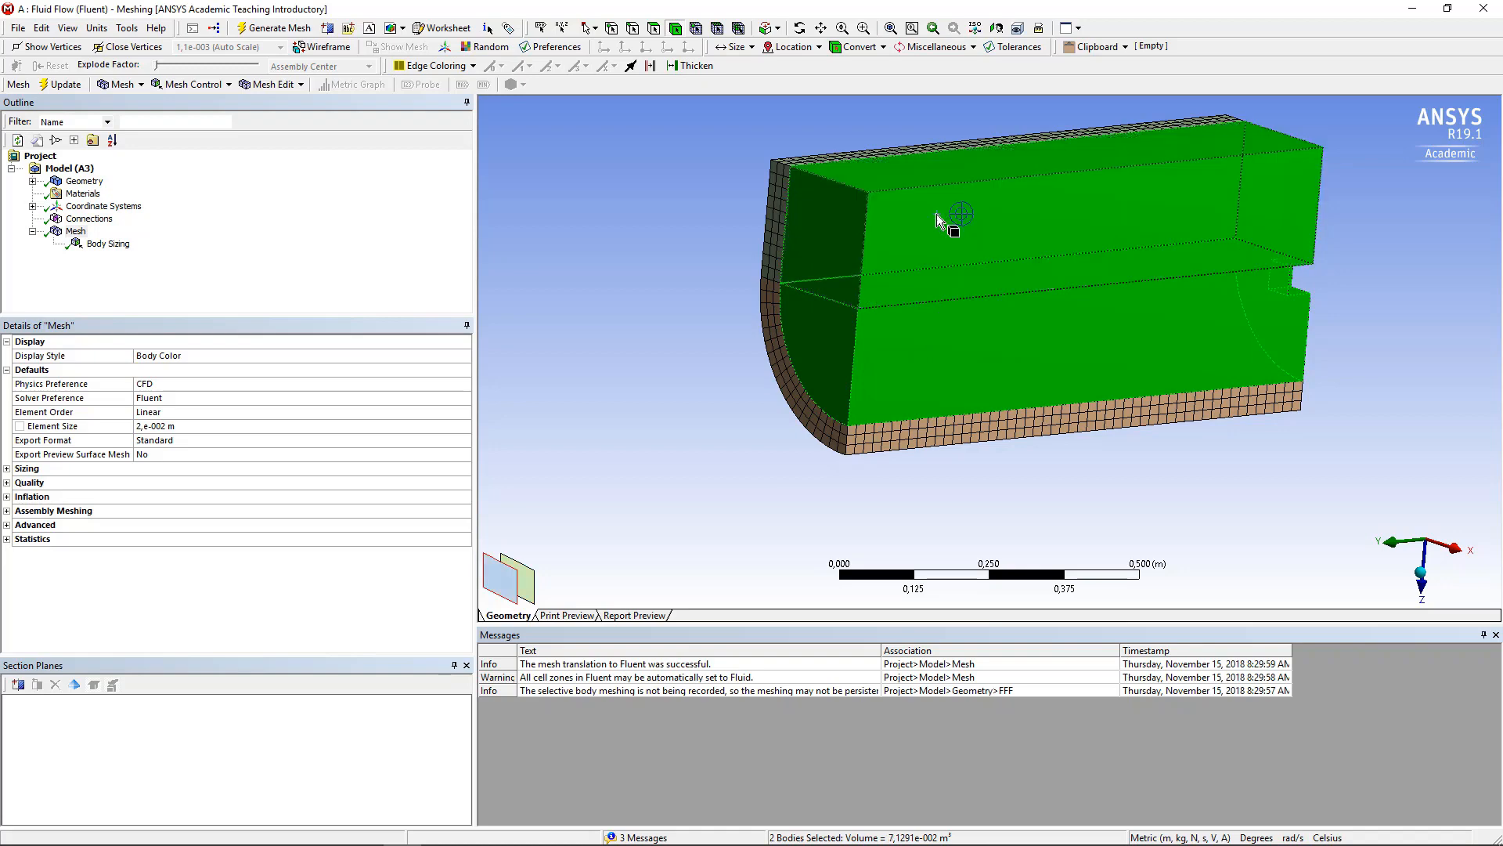
pyautogui.rightClick(897, 255)
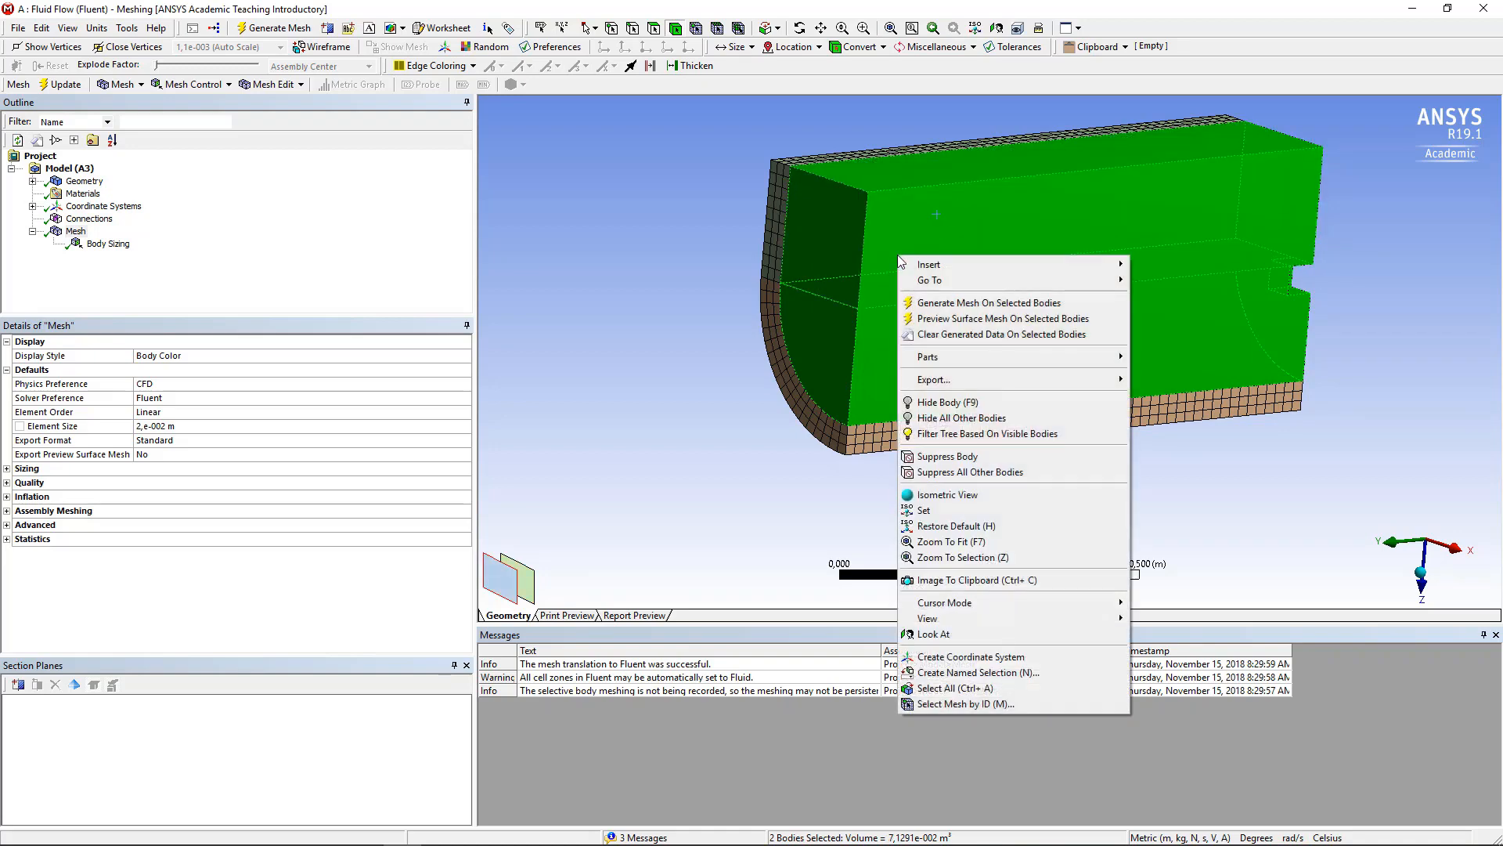
pyautogui.click(971, 672)
pyautogui.write('Fluid')
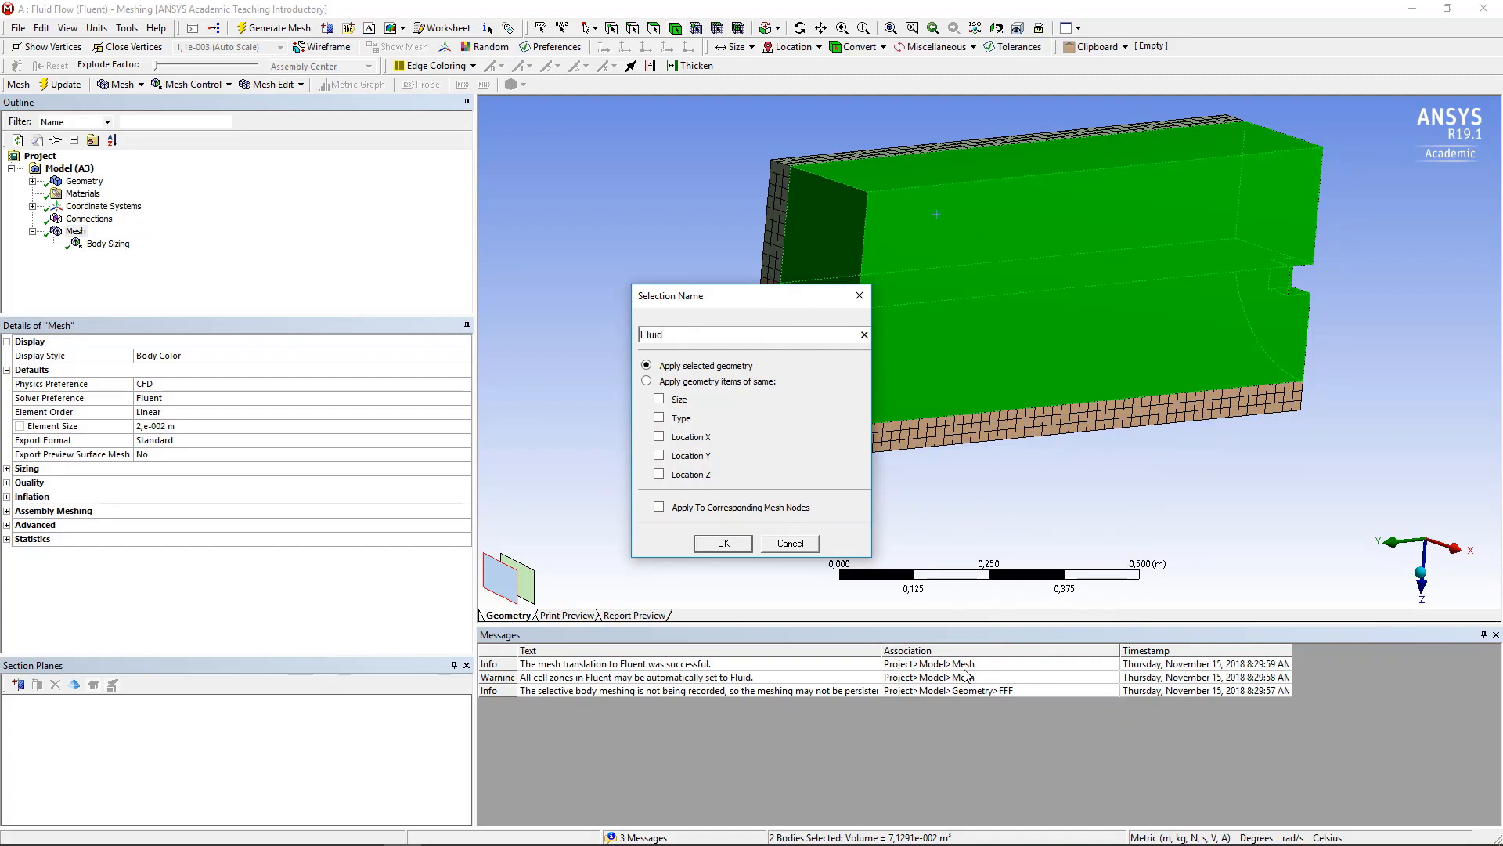
pyautogui.press('Return')
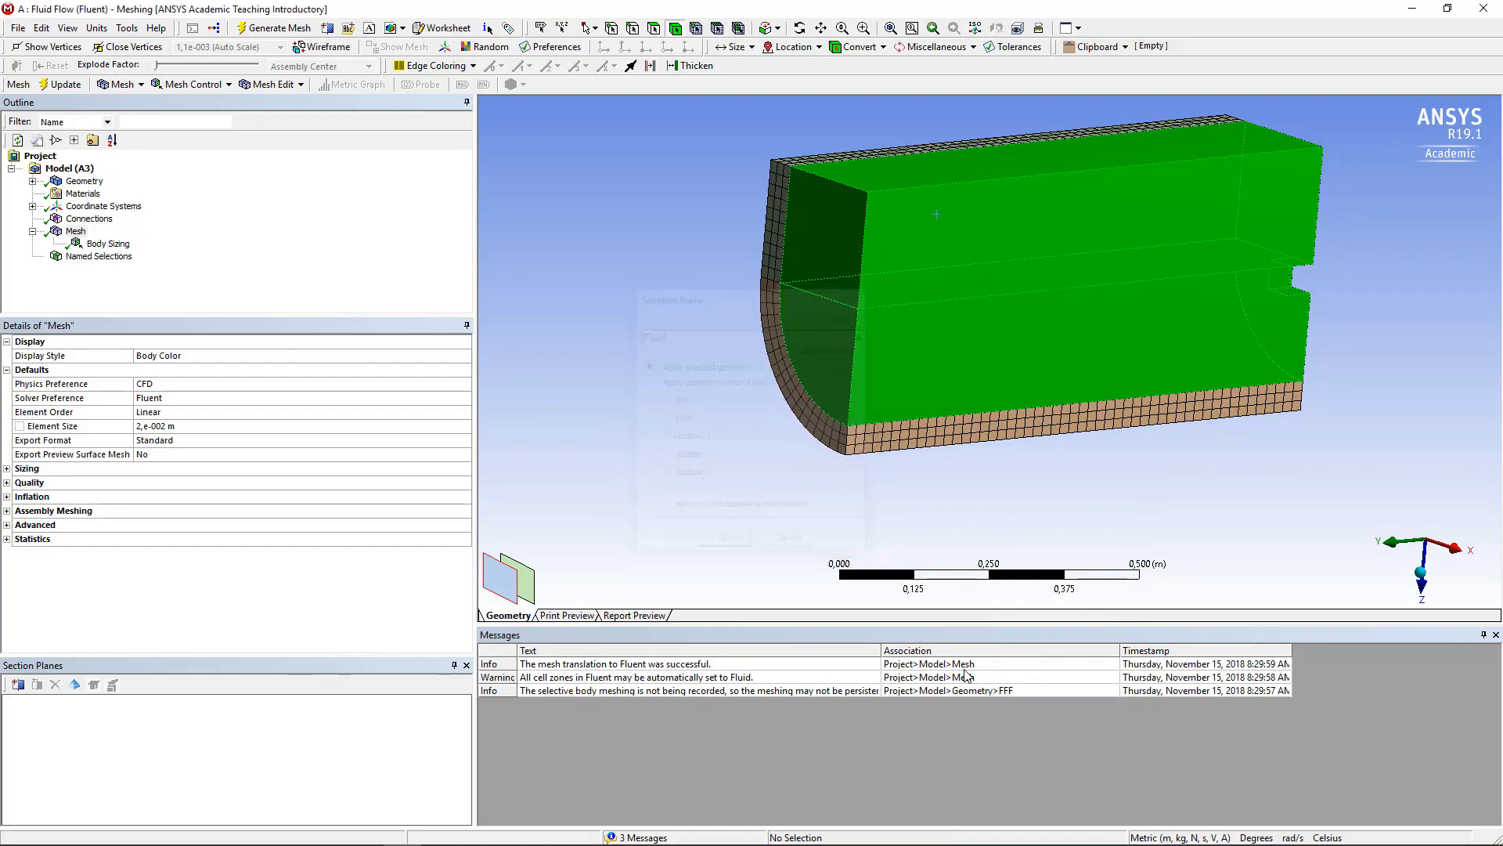
# - Create a named selection called Solid from the curved orange shell body and the green wall body above it
pyautogui.click(707, 434)
pyautogui.moveTo(707, 434); pyautogui.dragTo(806, 426, button='middle')
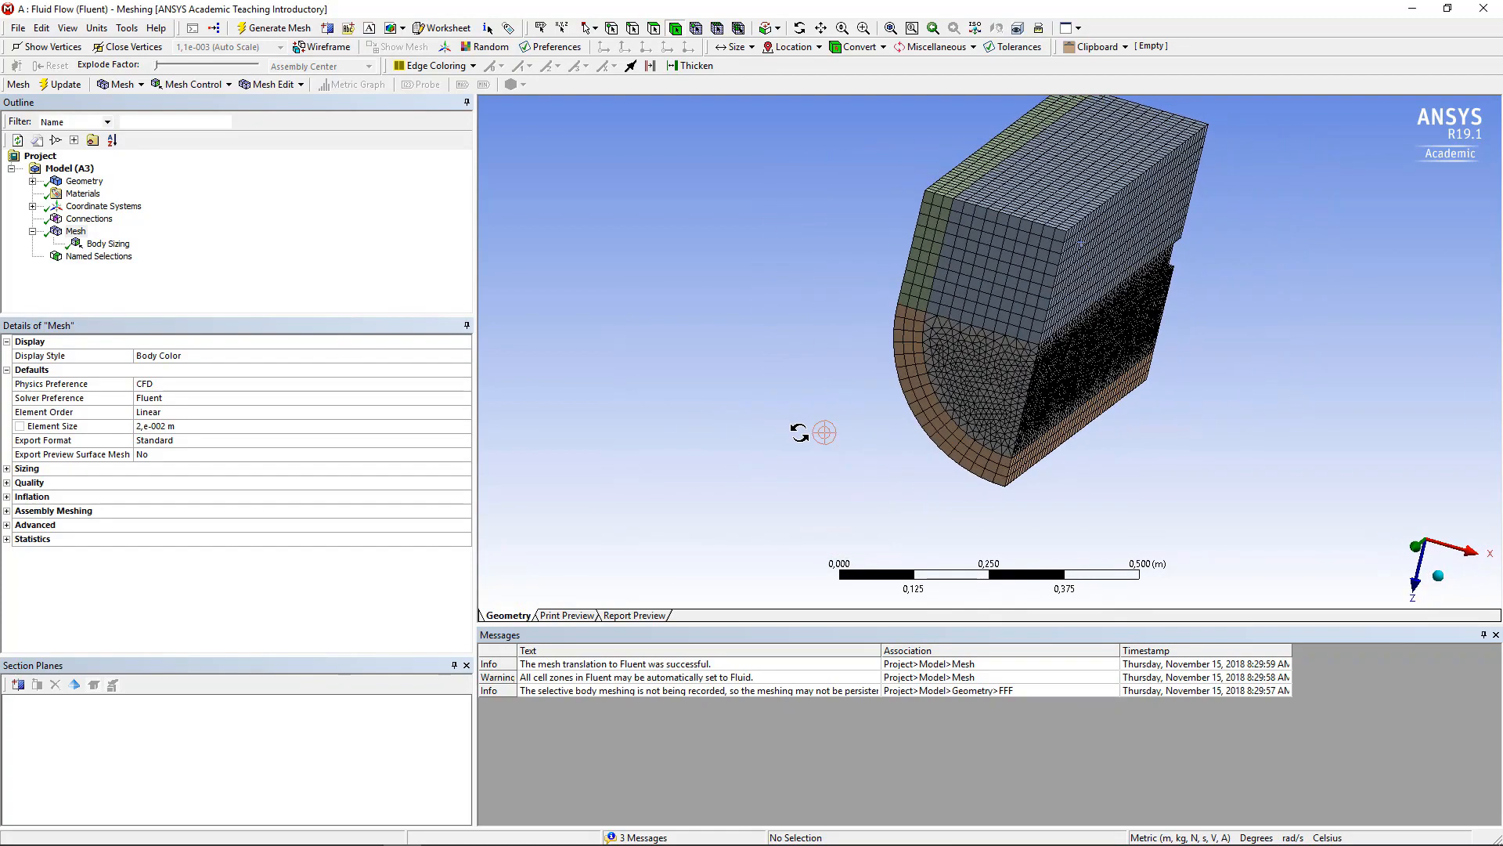
pyautogui.click(913, 379)
pyautogui.keyDown('ctrl'); pyautogui.click(921, 282); pyautogui.keyUp('ctrl')
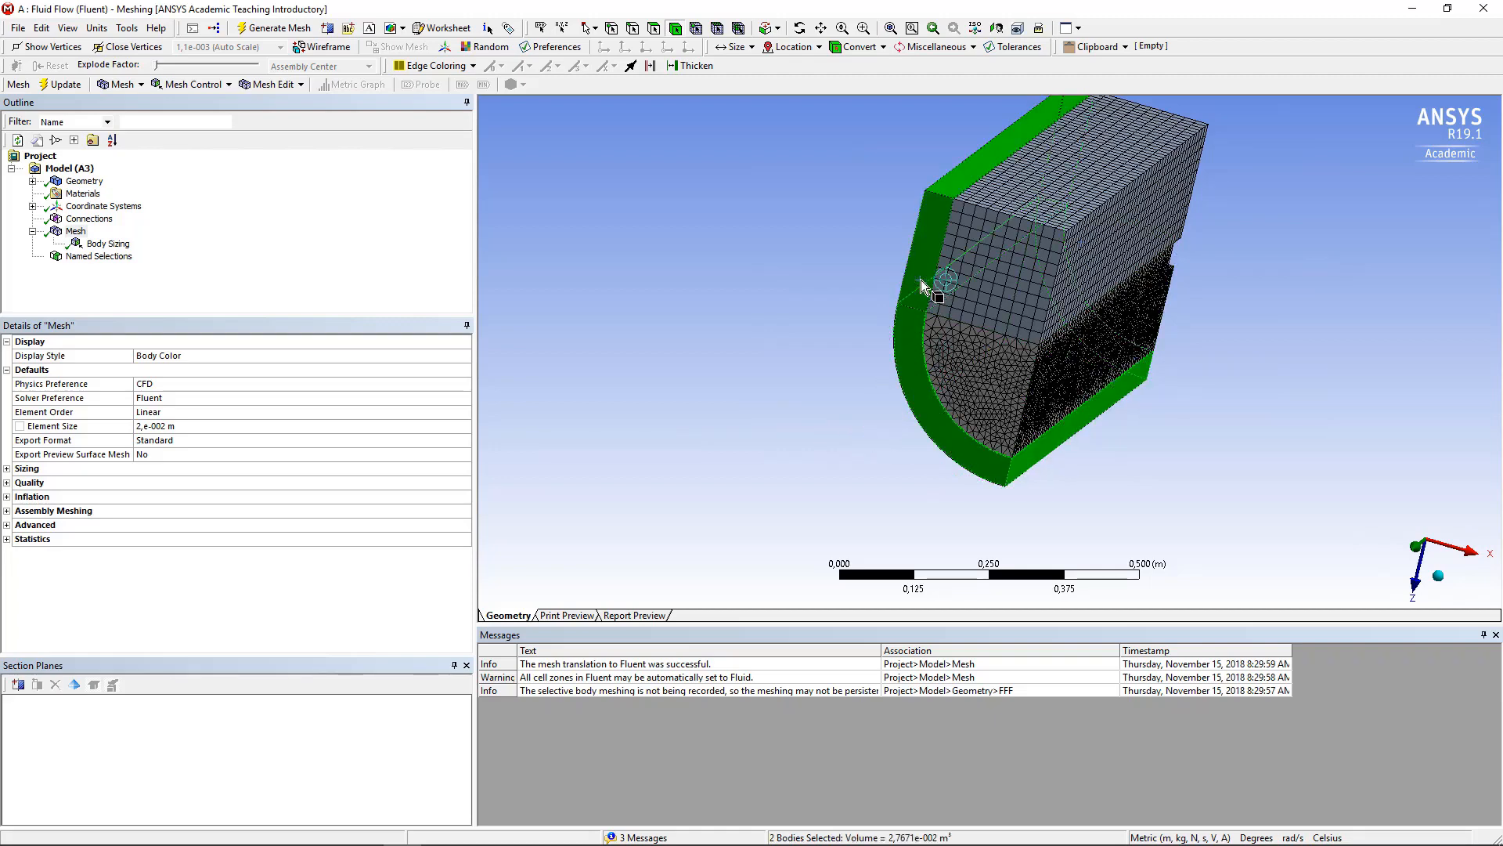
pyautogui.rightClick(921, 280)
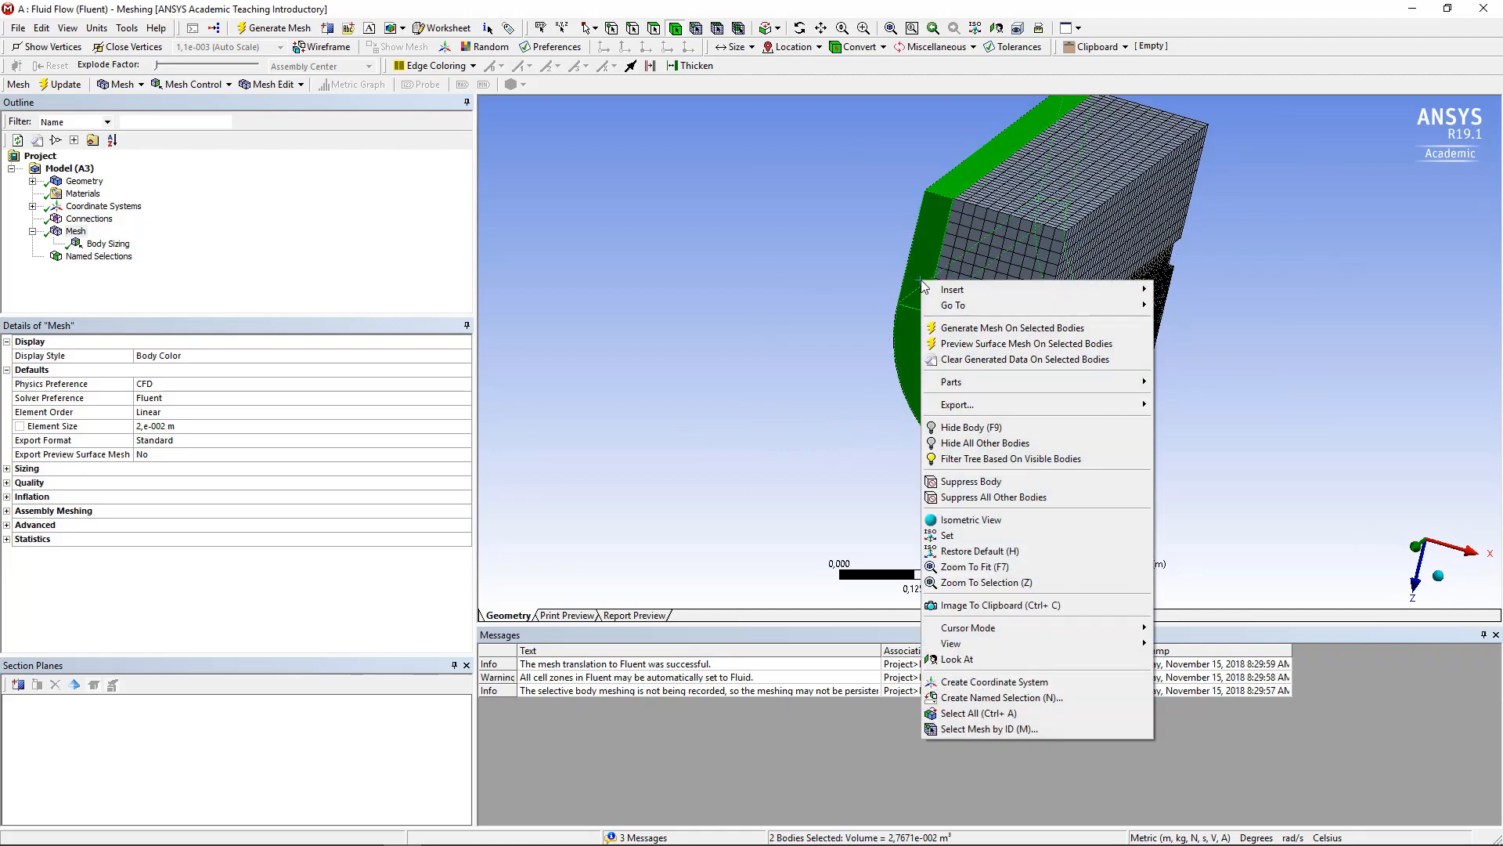
pyautogui.click(980, 697)
pyautogui.write('Solid')
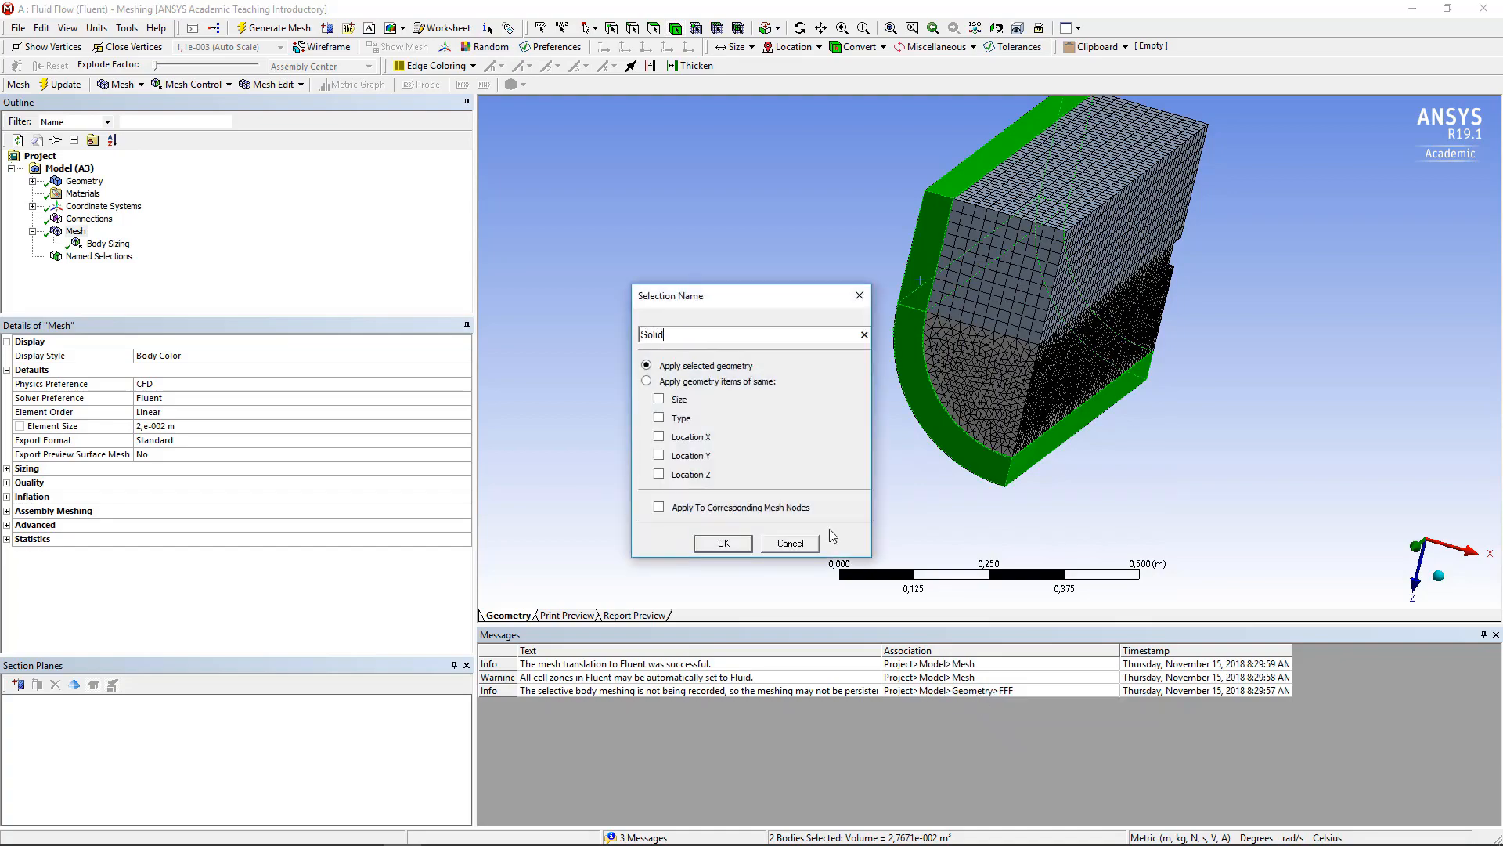
pyautogui.press('Return')
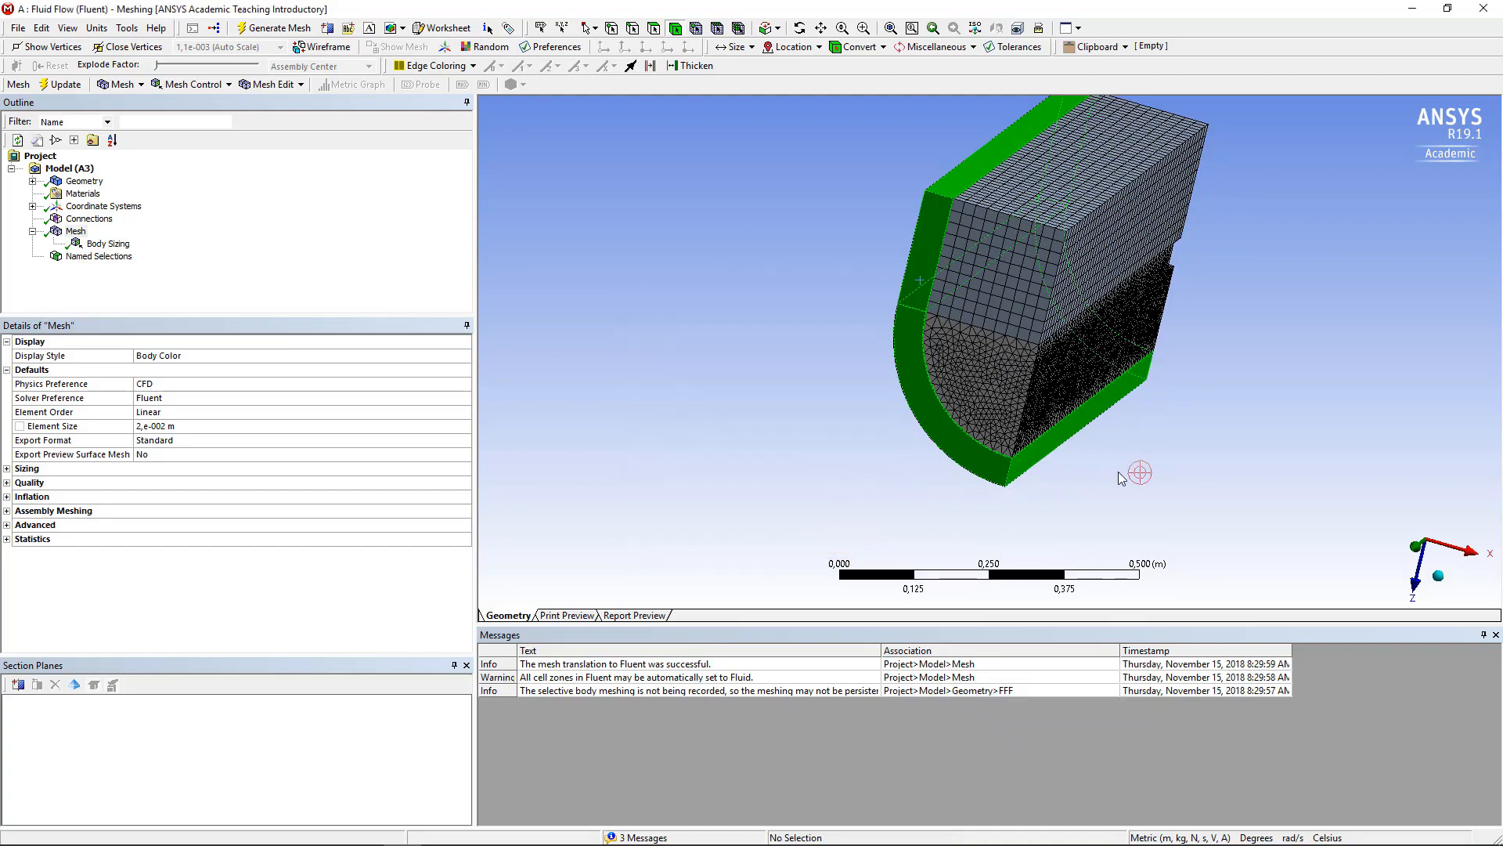
# - Create a named selection called Inlet on the small square face at the notch near the channel's end
pyautogui.click(1159, 474)
pyautogui.moveTo(1159, 475); pyautogui.dragTo(838, 476, button='middle')
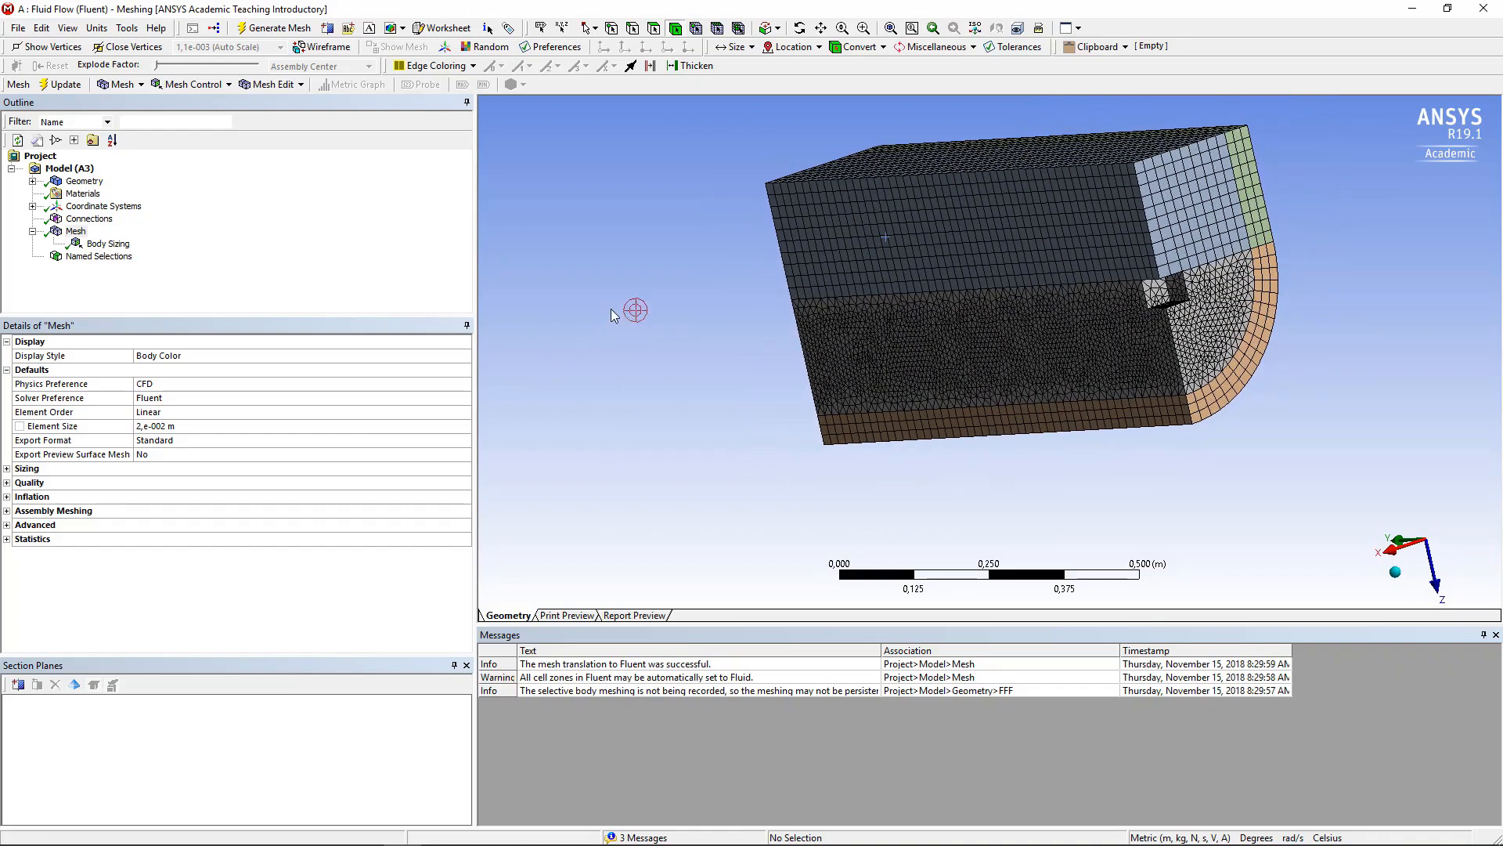
pyautogui.click(656, 29)
pyautogui.moveTo(680, 213); pyautogui.dragTo(798, 218, button='middle')
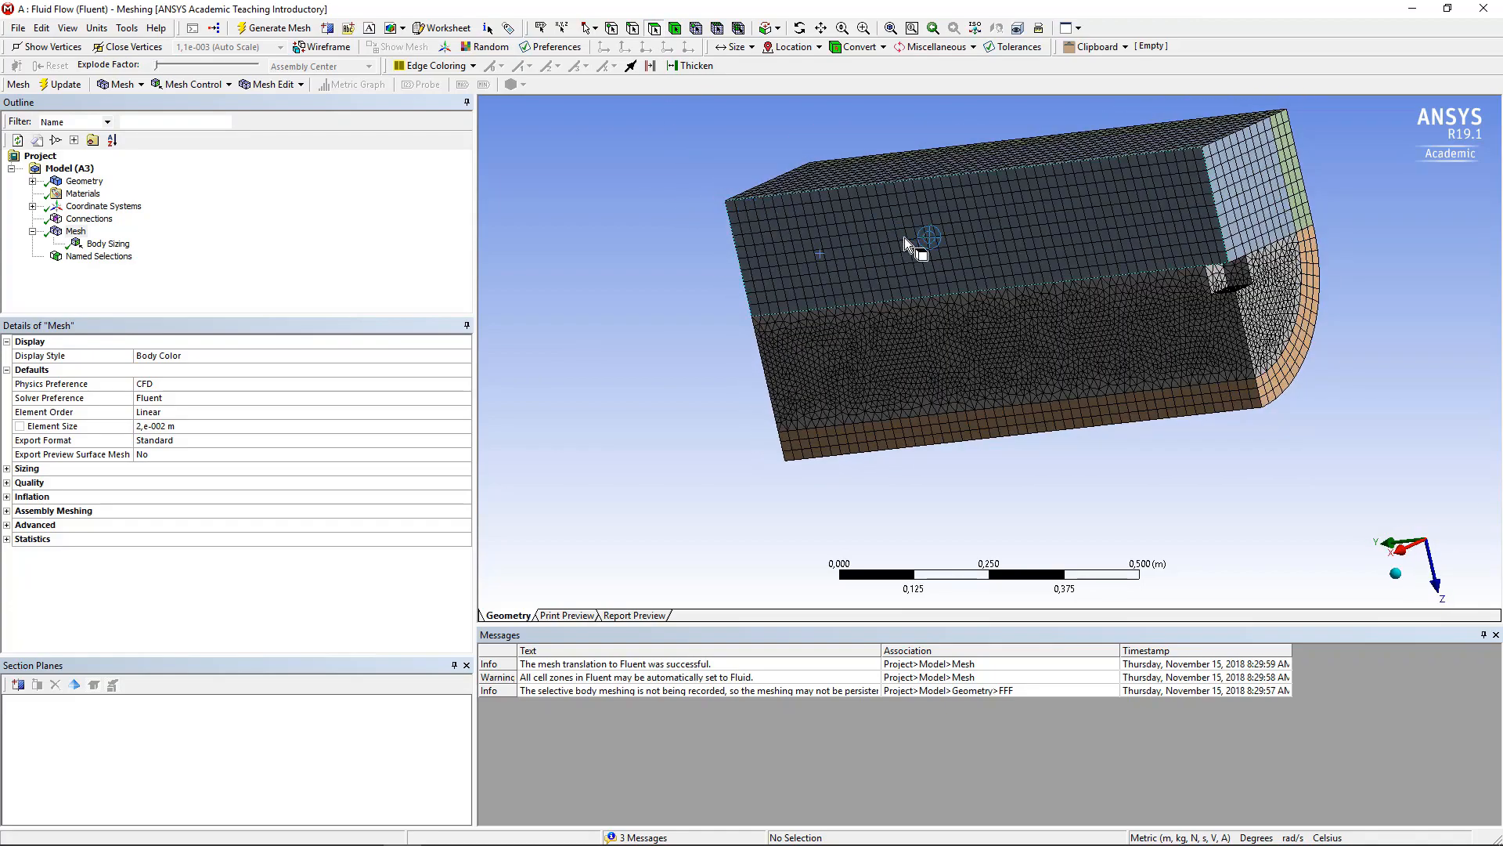
pyautogui.click(1214, 284)
pyautogui.moveTo(1214, 285); pyautogui.dragTo(1173, 303, button='middle')
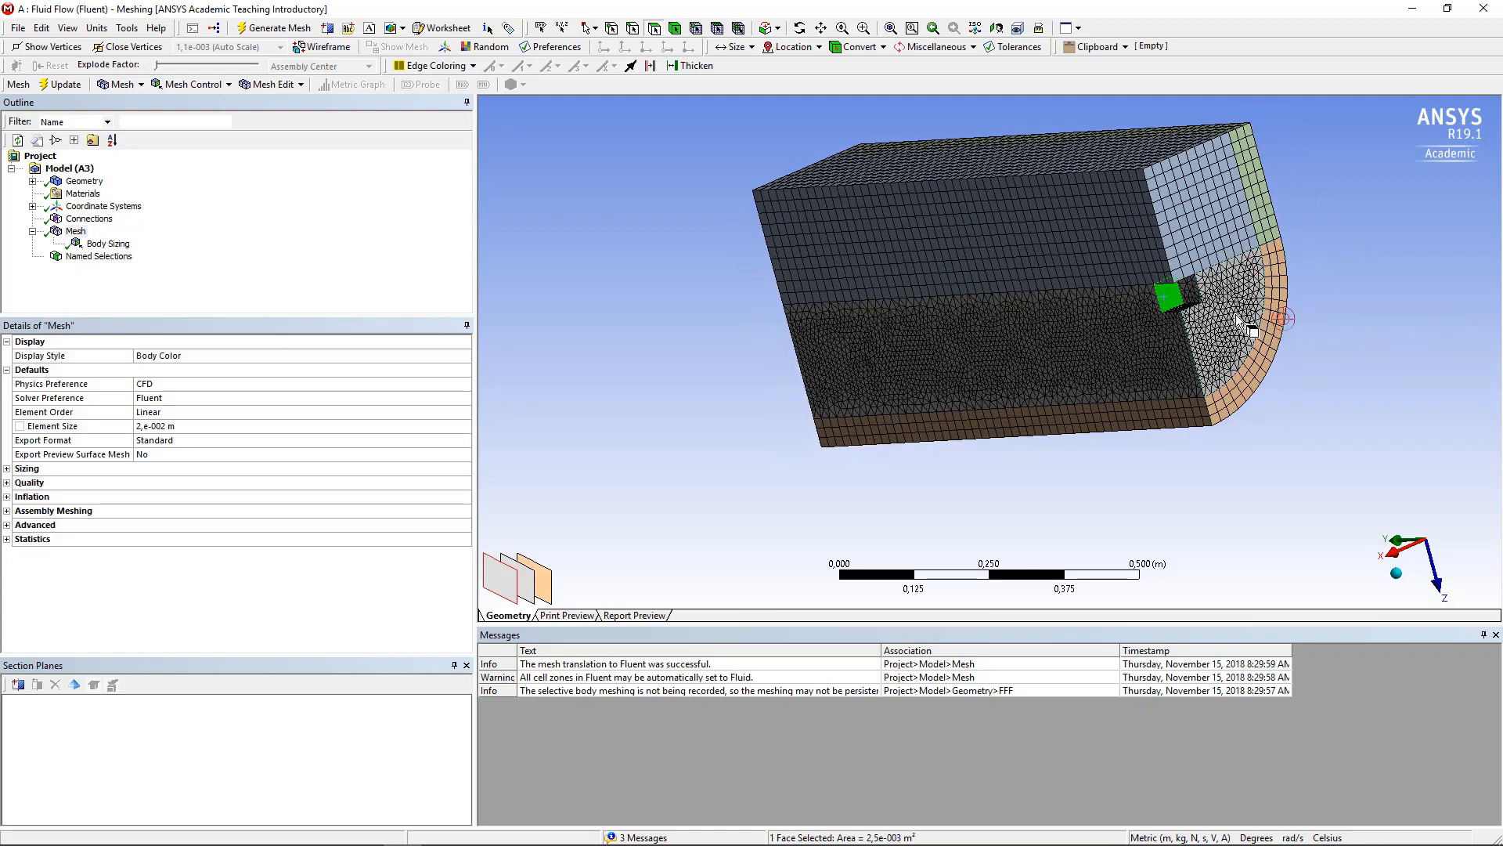
pyautogui.rightClick(1174, 302)
pyautogui.click(1293, 715)
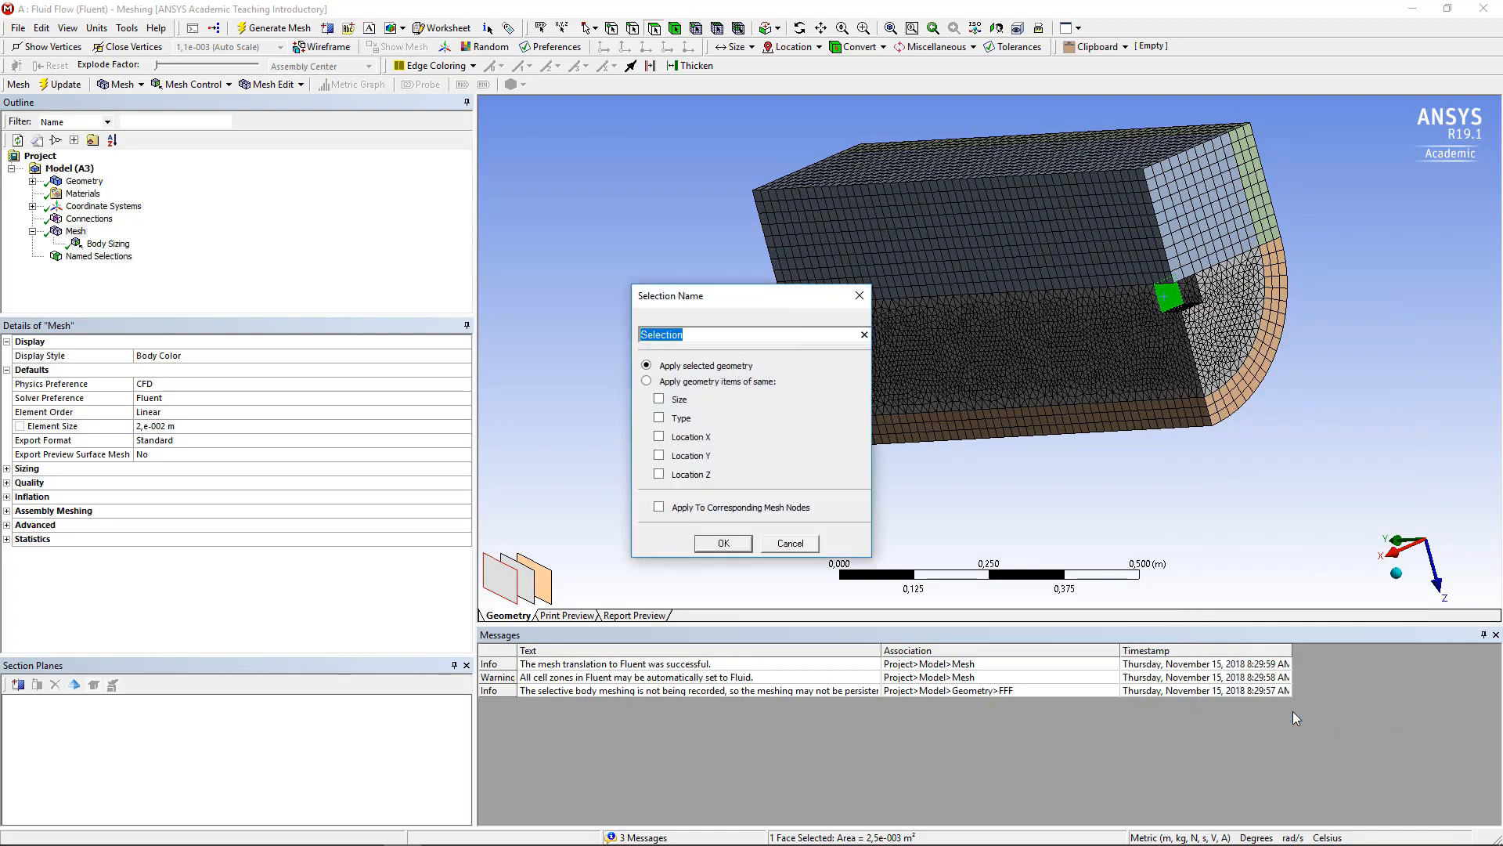
pyautogui.write('Inlet')
pyautogui.press('Return')
# - Create a named selection called Outlet from the two fluid end faces opposite the notched end
pyautogui.click(1119, 486)
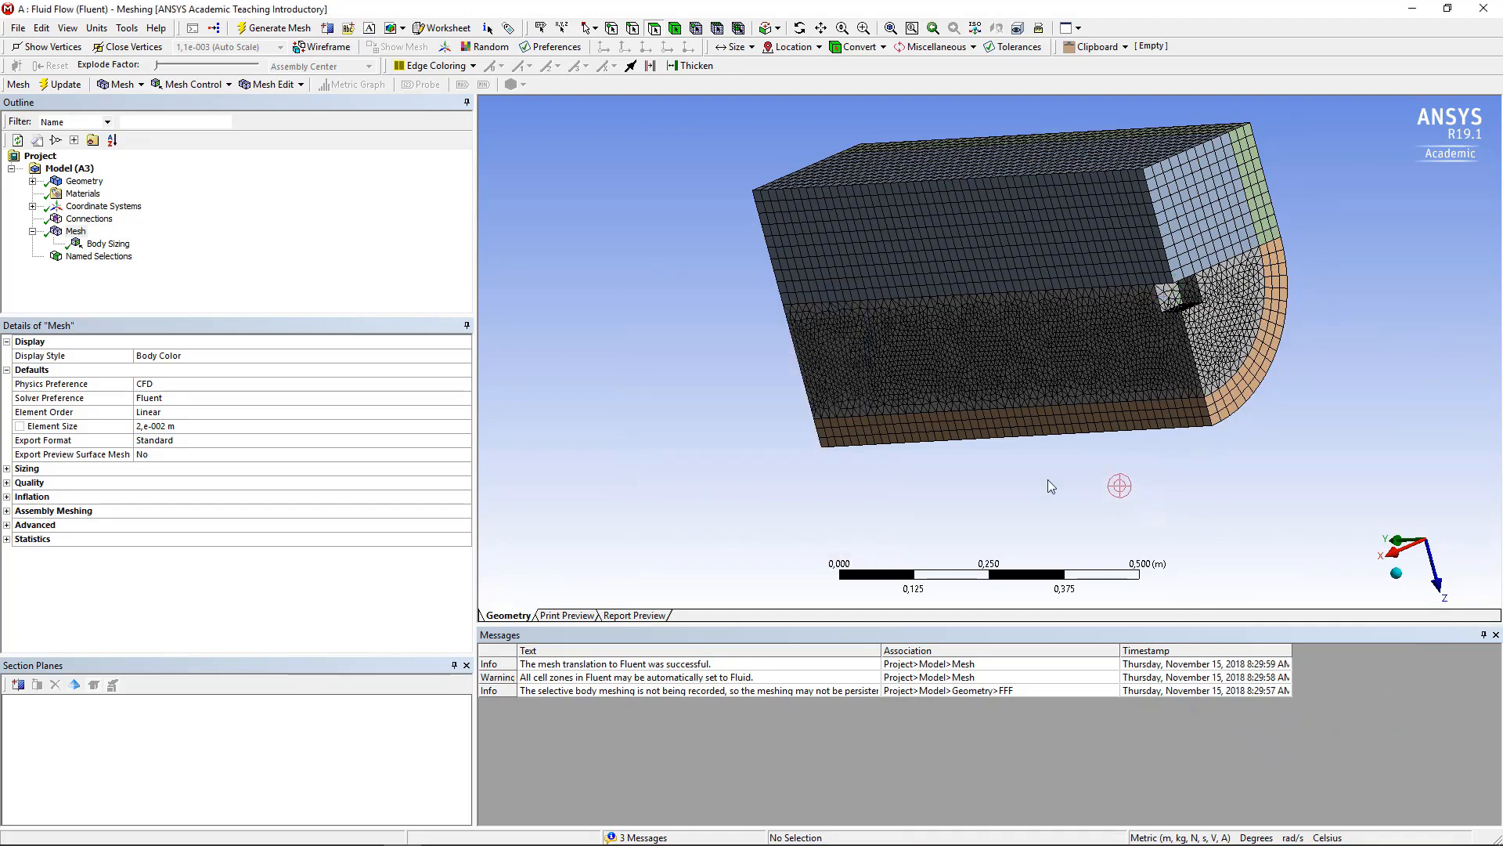
pyautogui.moveTo(1048, 480); pyautogui.dragTo(1363, 467, button='middle')
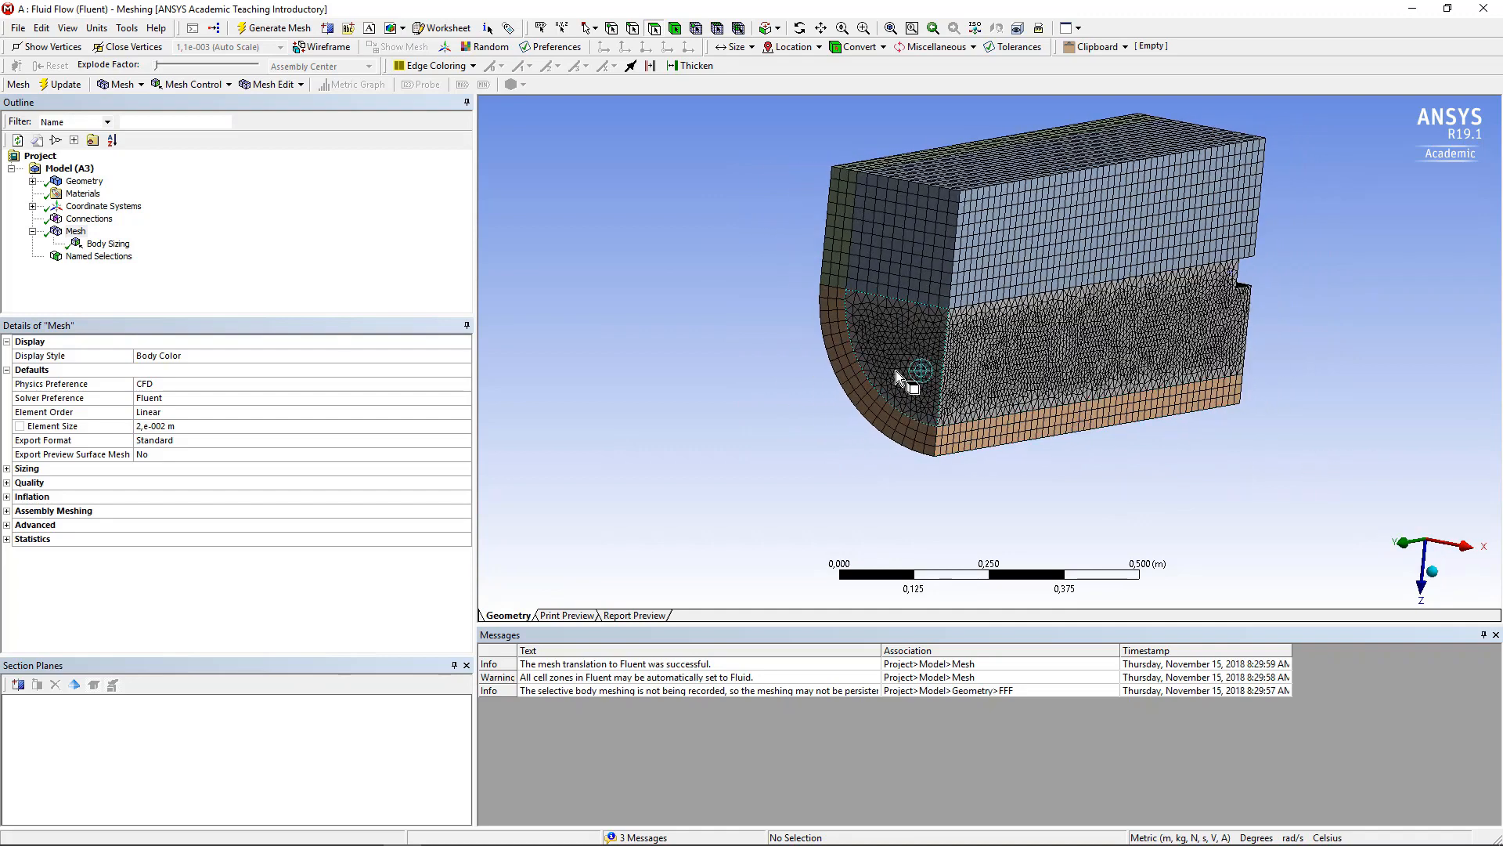
pyautogui.click(897, 379)
pyautogui.keyDown('ctrl'); pyautogui.click(906, 263); pyautogui.keyUp('ctrl')
pyautogui.rightClick(906, 261)
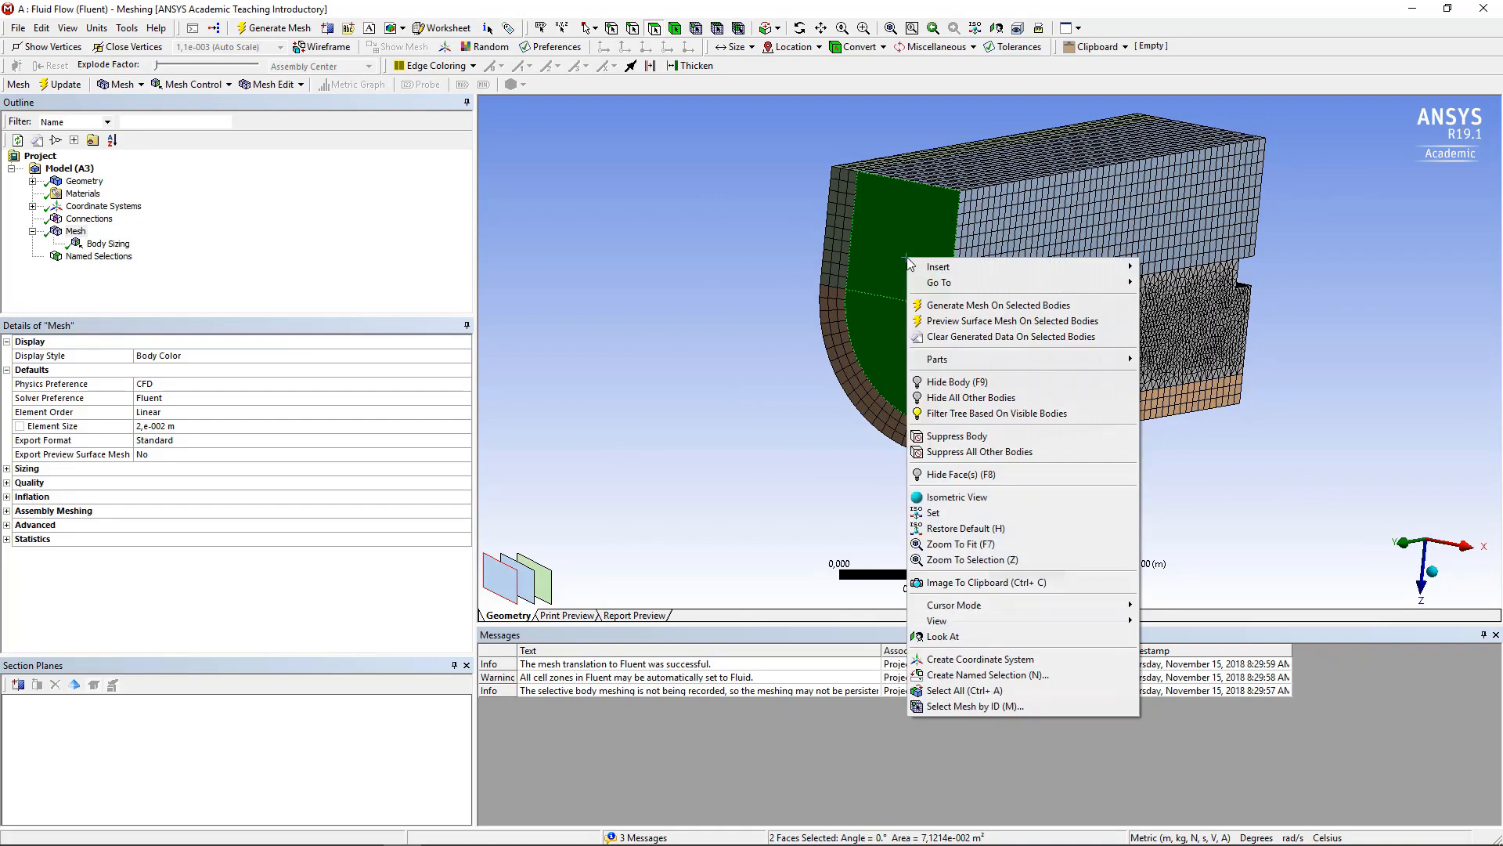
pyautogui.click(979, 666)
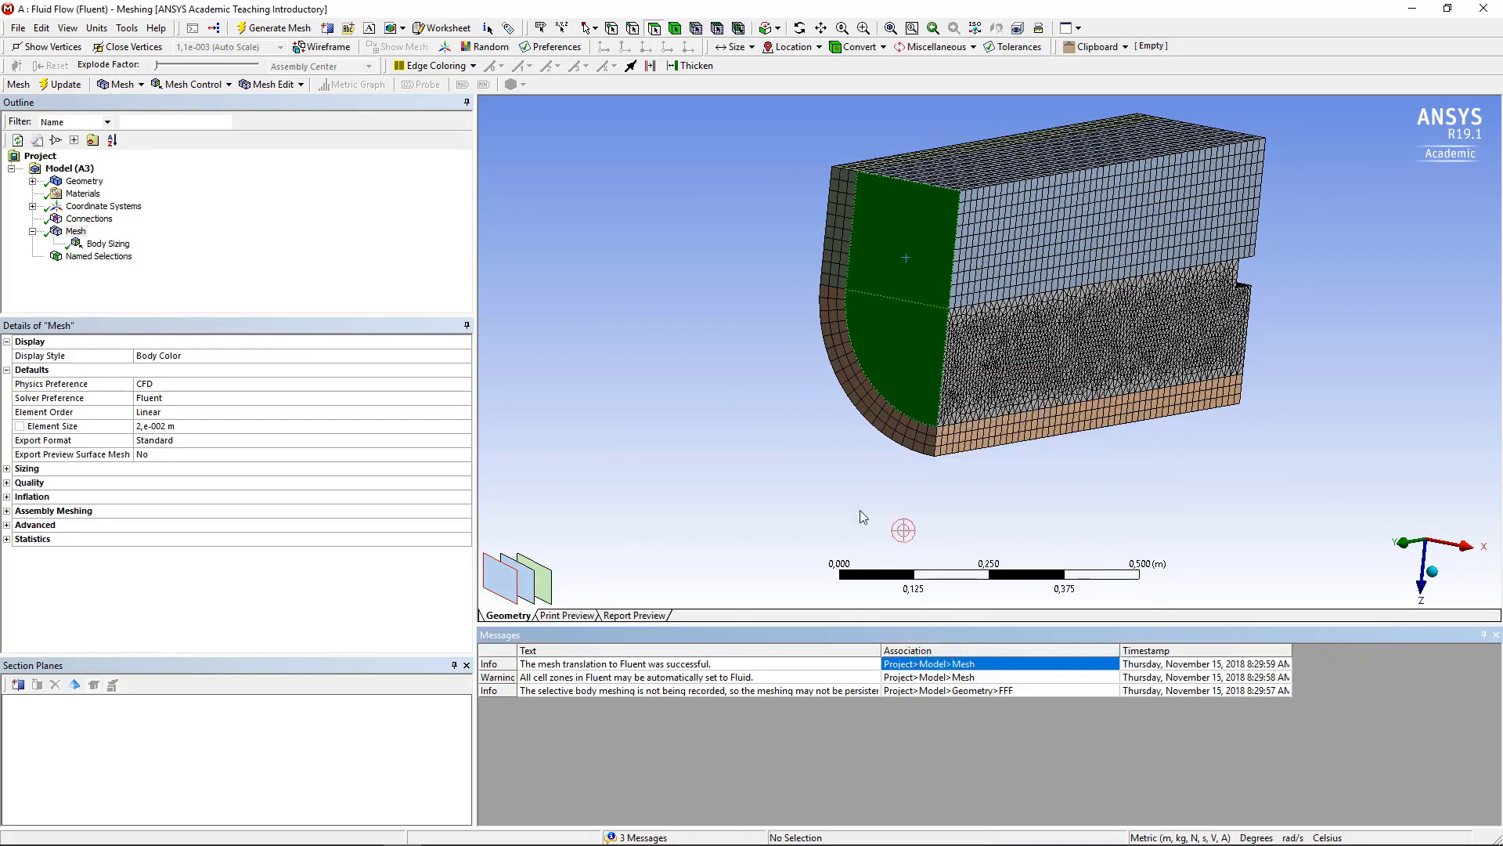
pyautogui.click(923, 352)
pyautogui.keyDown('ctrl'); pyautogui.click(908, 252); pyautogui.keyUp('ctrl')
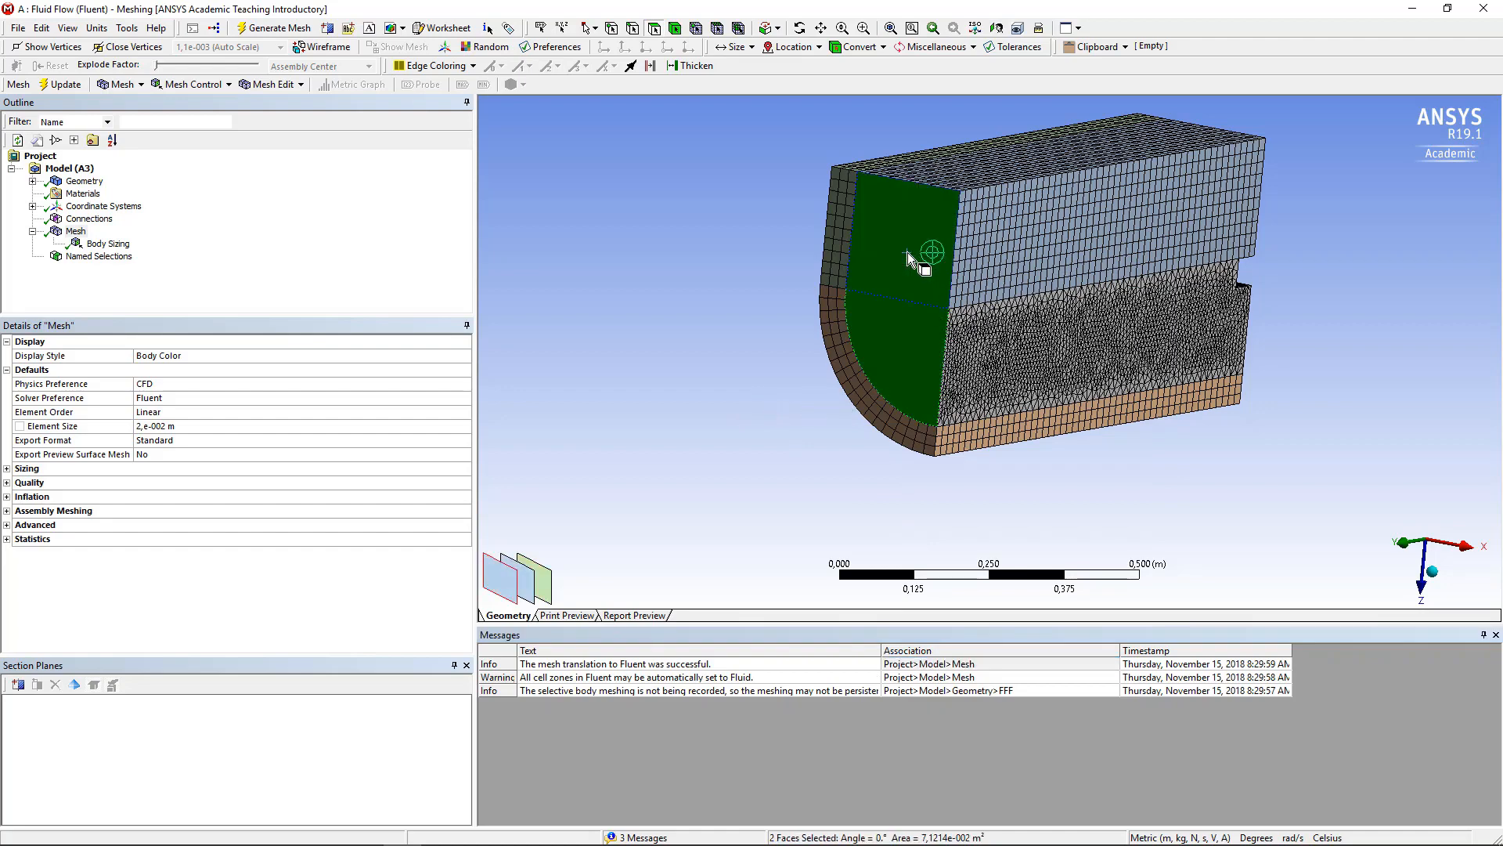
pyautogui.rightClick(908, 252)
pyautogui.click(998, 671)
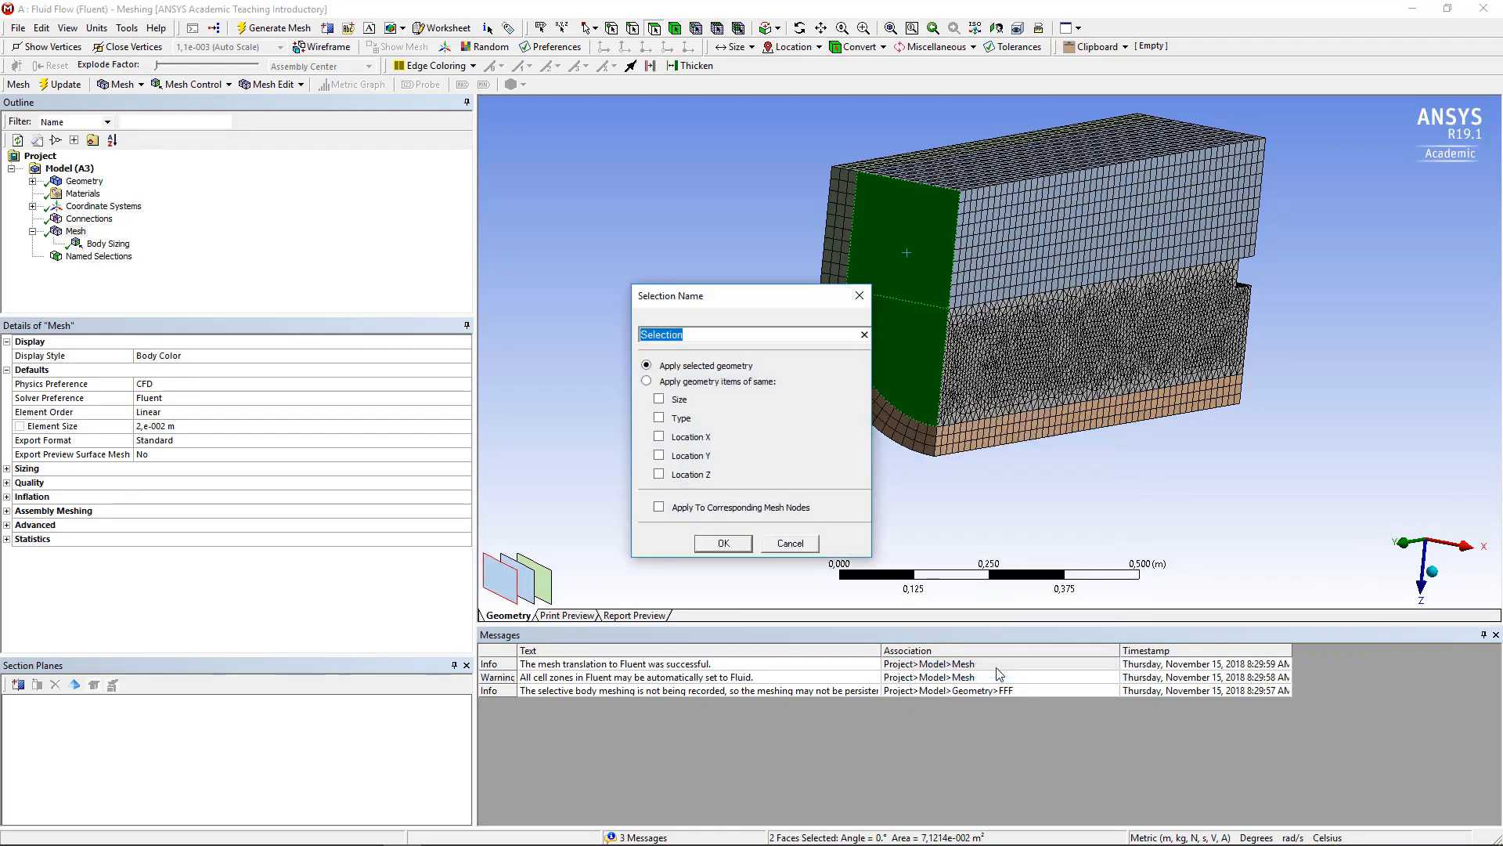
pyautogui.write('Outlet')
pyautogui.press('Return')
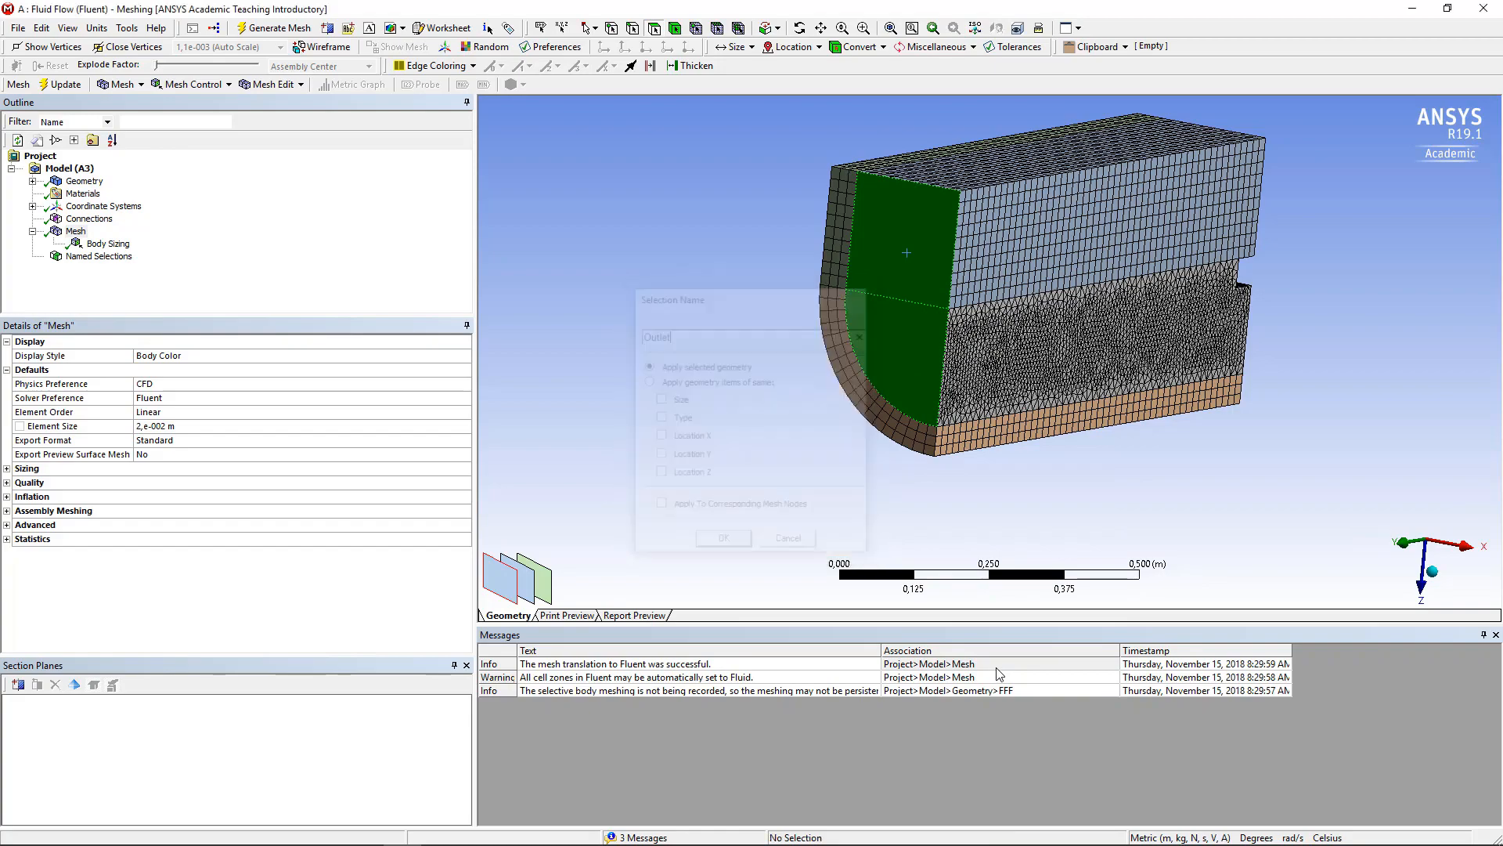
# - Create another named selection called Outlet on the top face of the blue upper fluid body
pyautogui.click(1135, 489)
pyautogui.moveTo(1153, 484); pyautogui.dragTo(988, 279, button='middle')
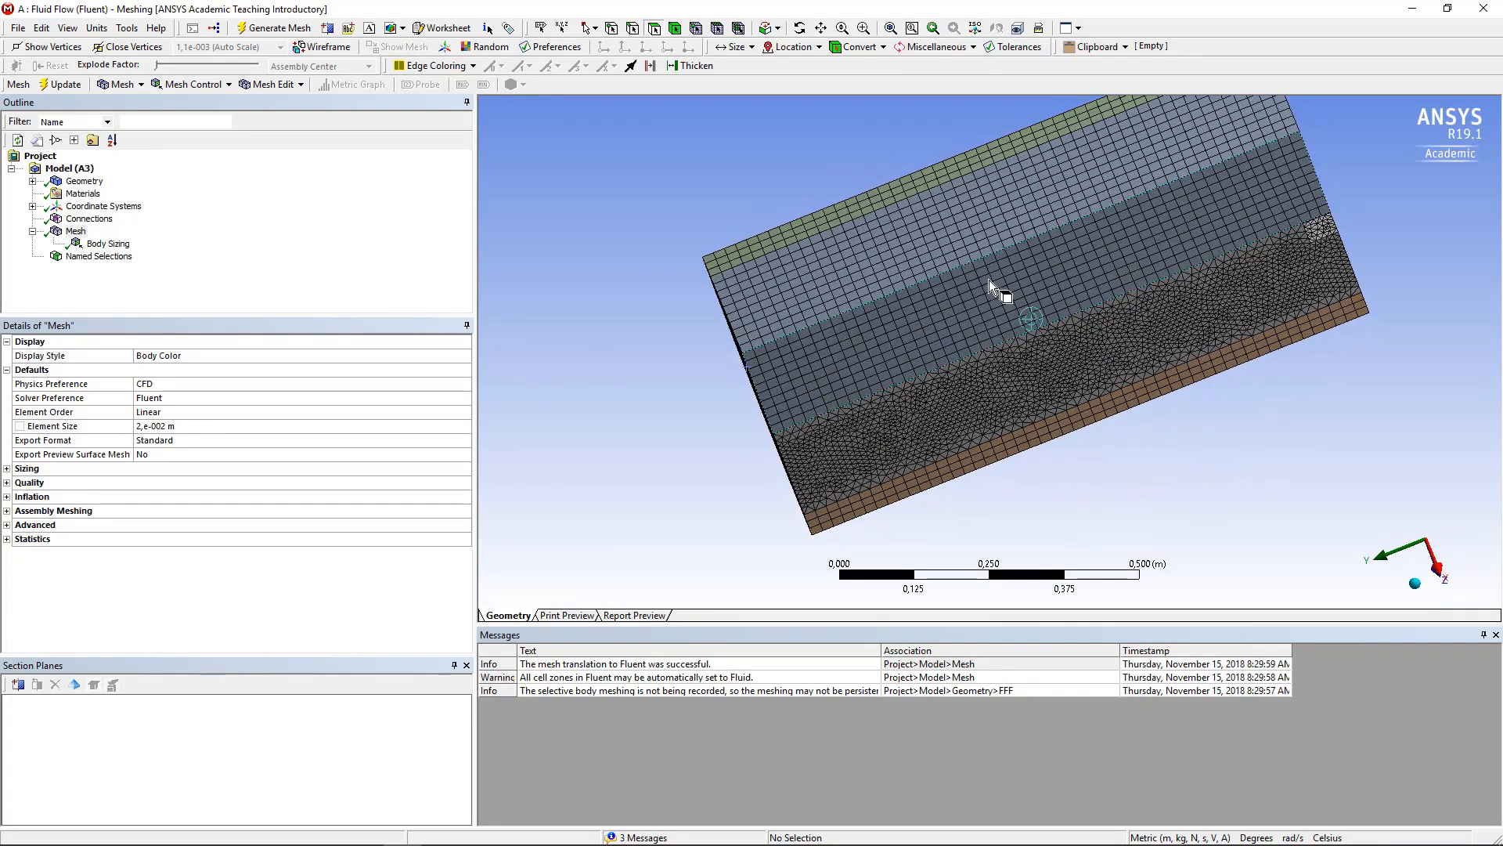
pyautogui.click(933, 208)
pyautogui.rightClick(933, 208)
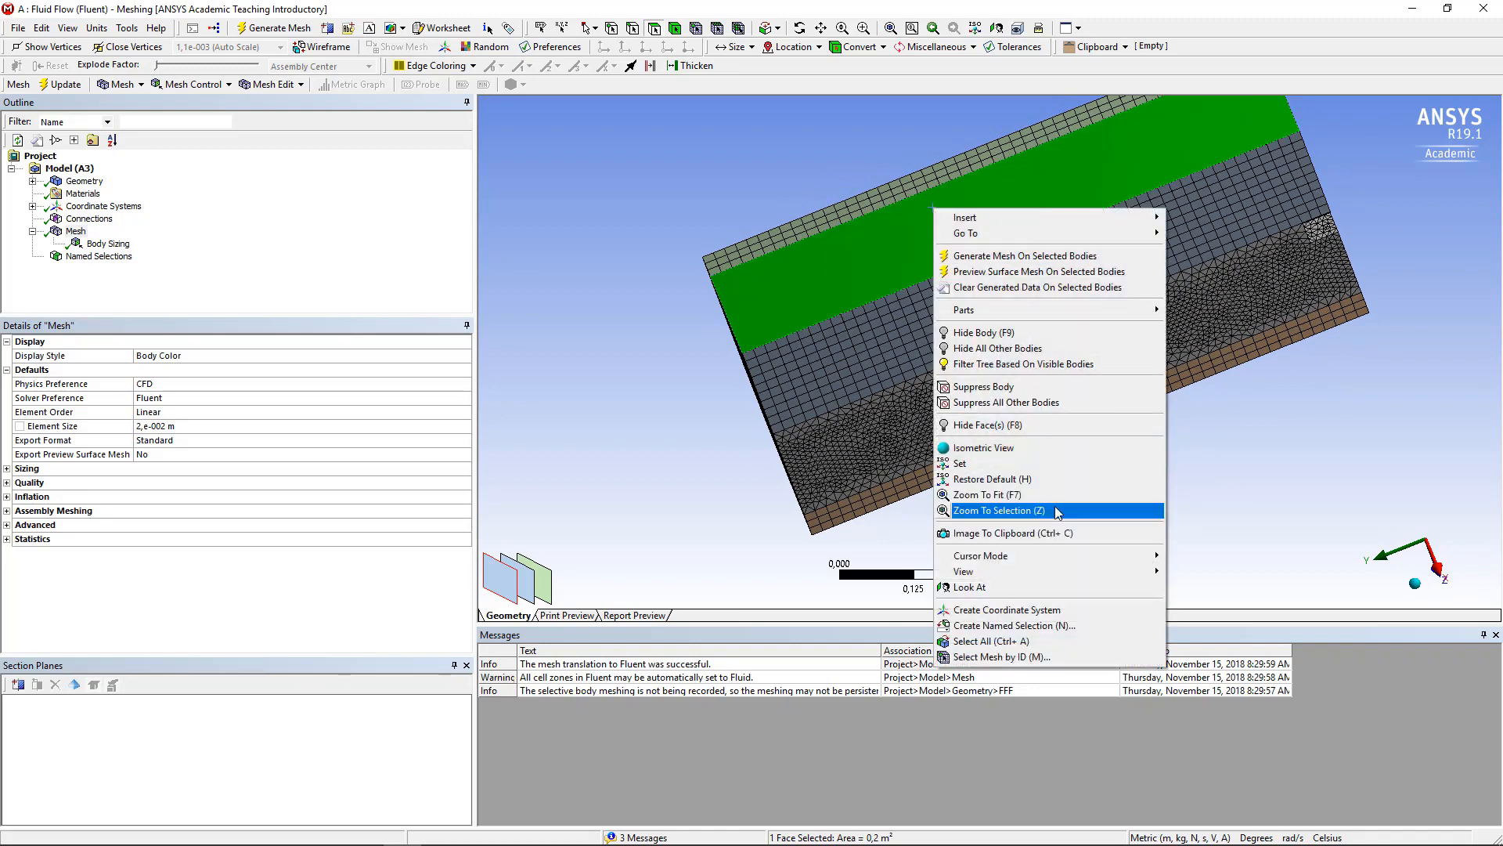
pyautogui.click(1036, 625)
pyautogui.write('Ou')
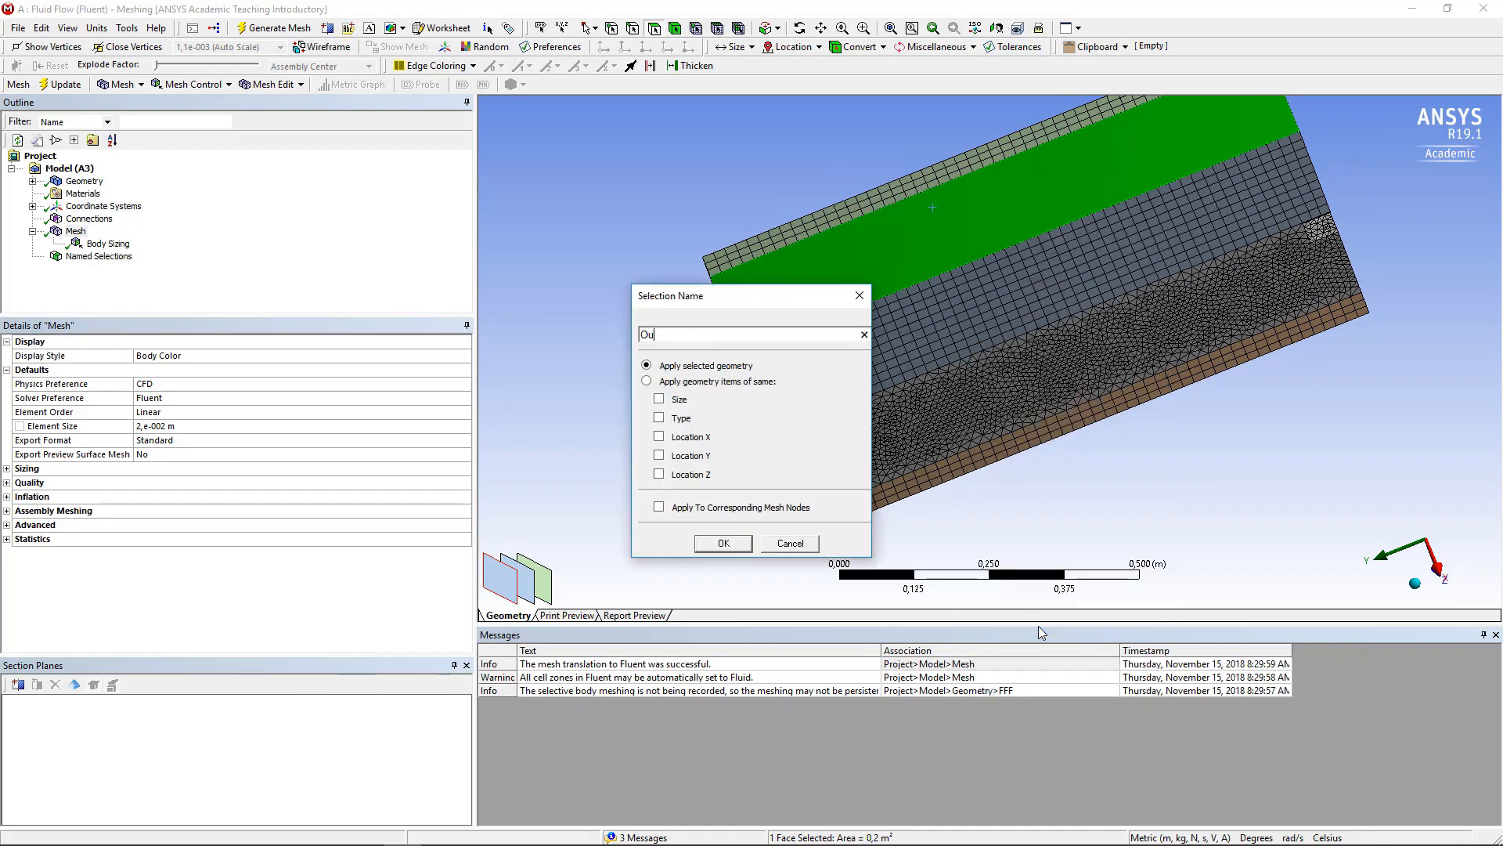
pyautogui.press('Return')
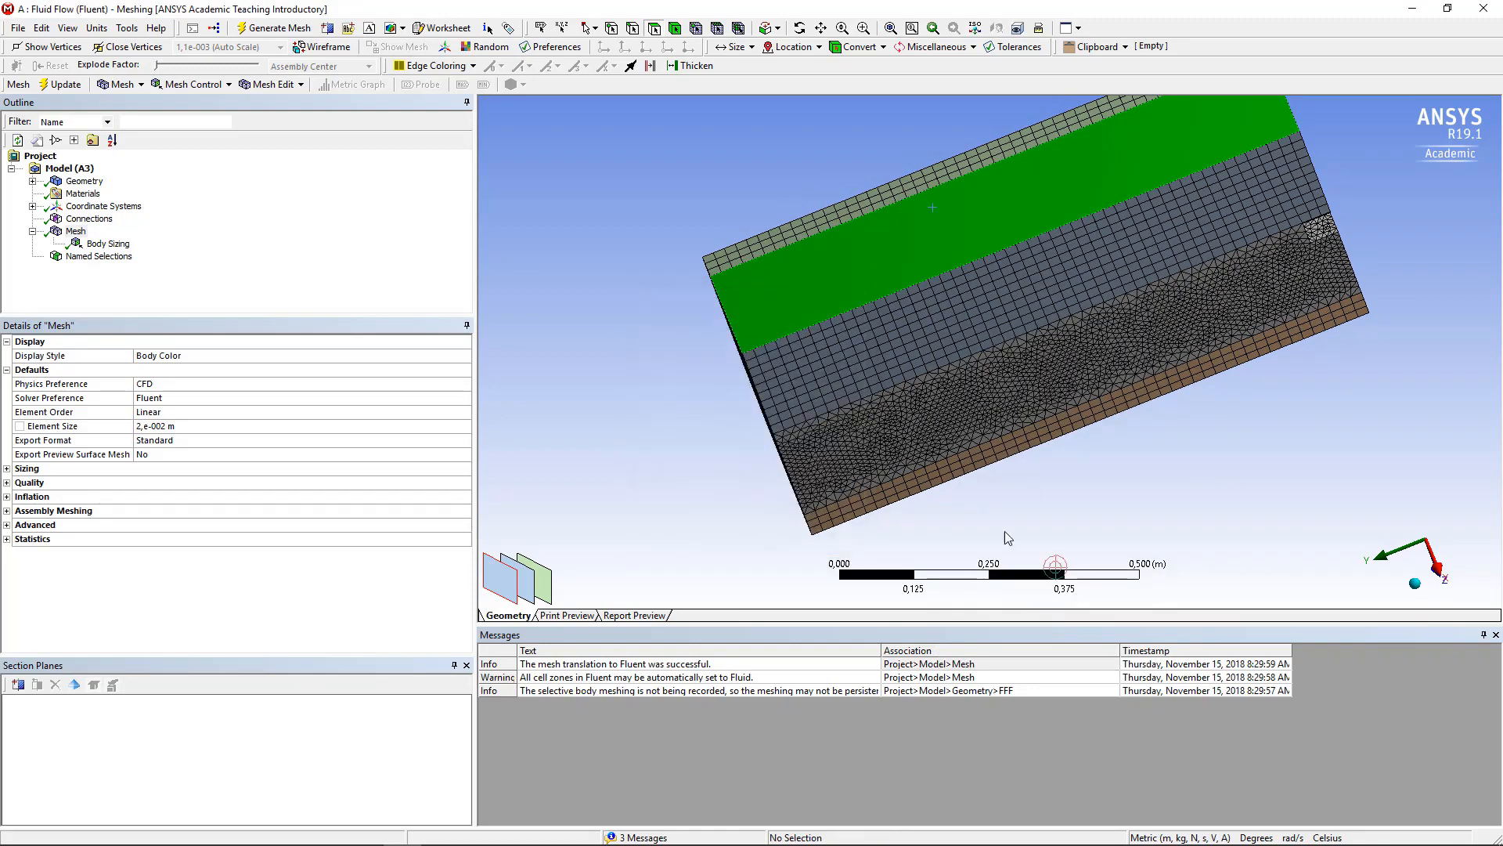
# - Expand the named selections and create one called symmetry from the three coplanar long side faces of the upper, lower and shell bodies
pyautogui.click(1055, 477)
pyautogui.moveTo(1099, 486); pyautogui.dragTo(1098, 441, button='middle')
pyautogui.click(33, 257)
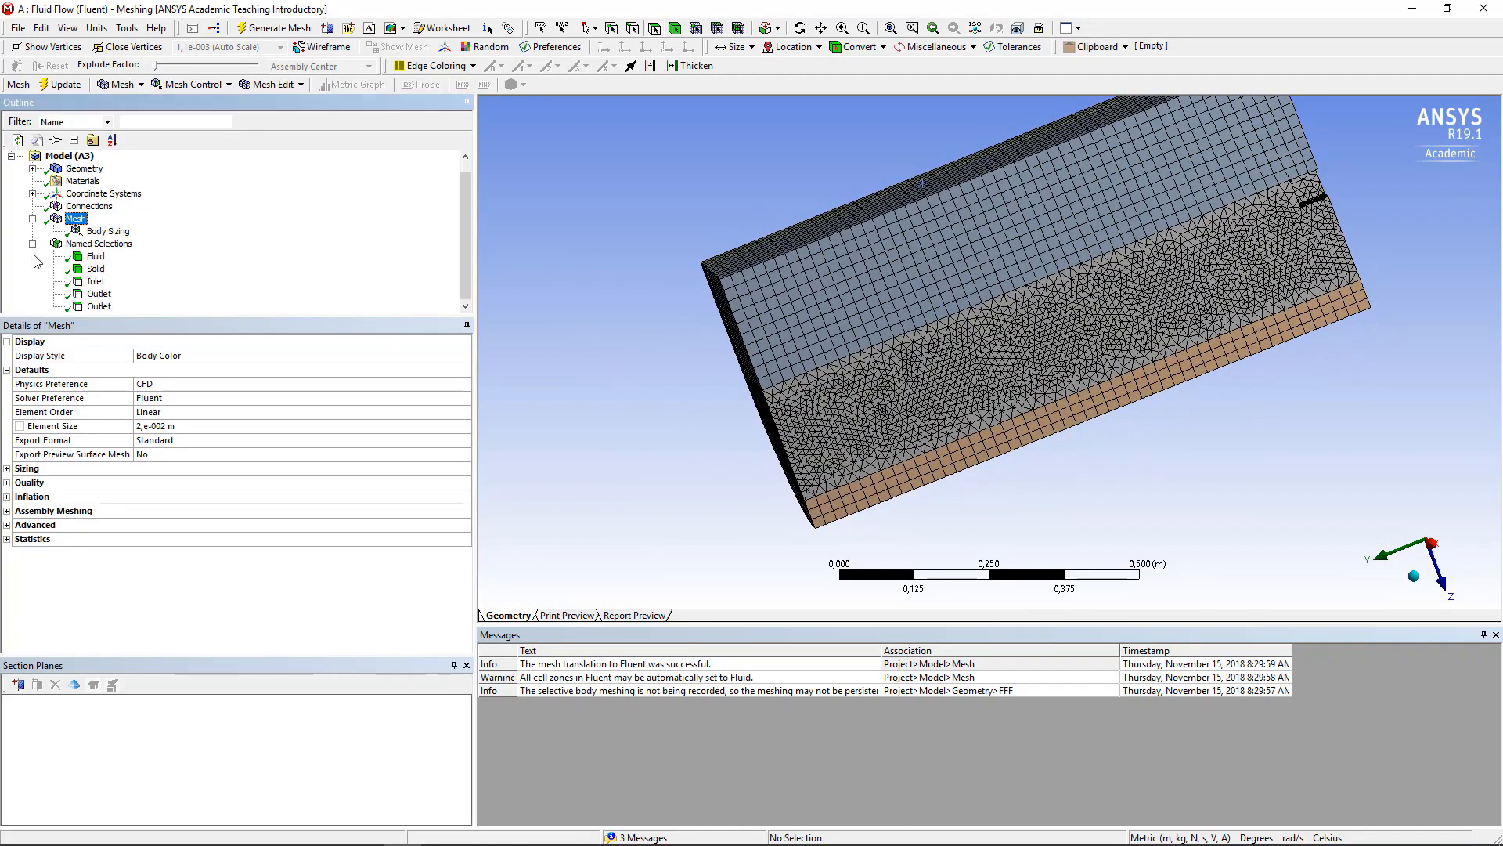
pyautogui.click(1158, 482)
pyautogui.click(1027, 368)
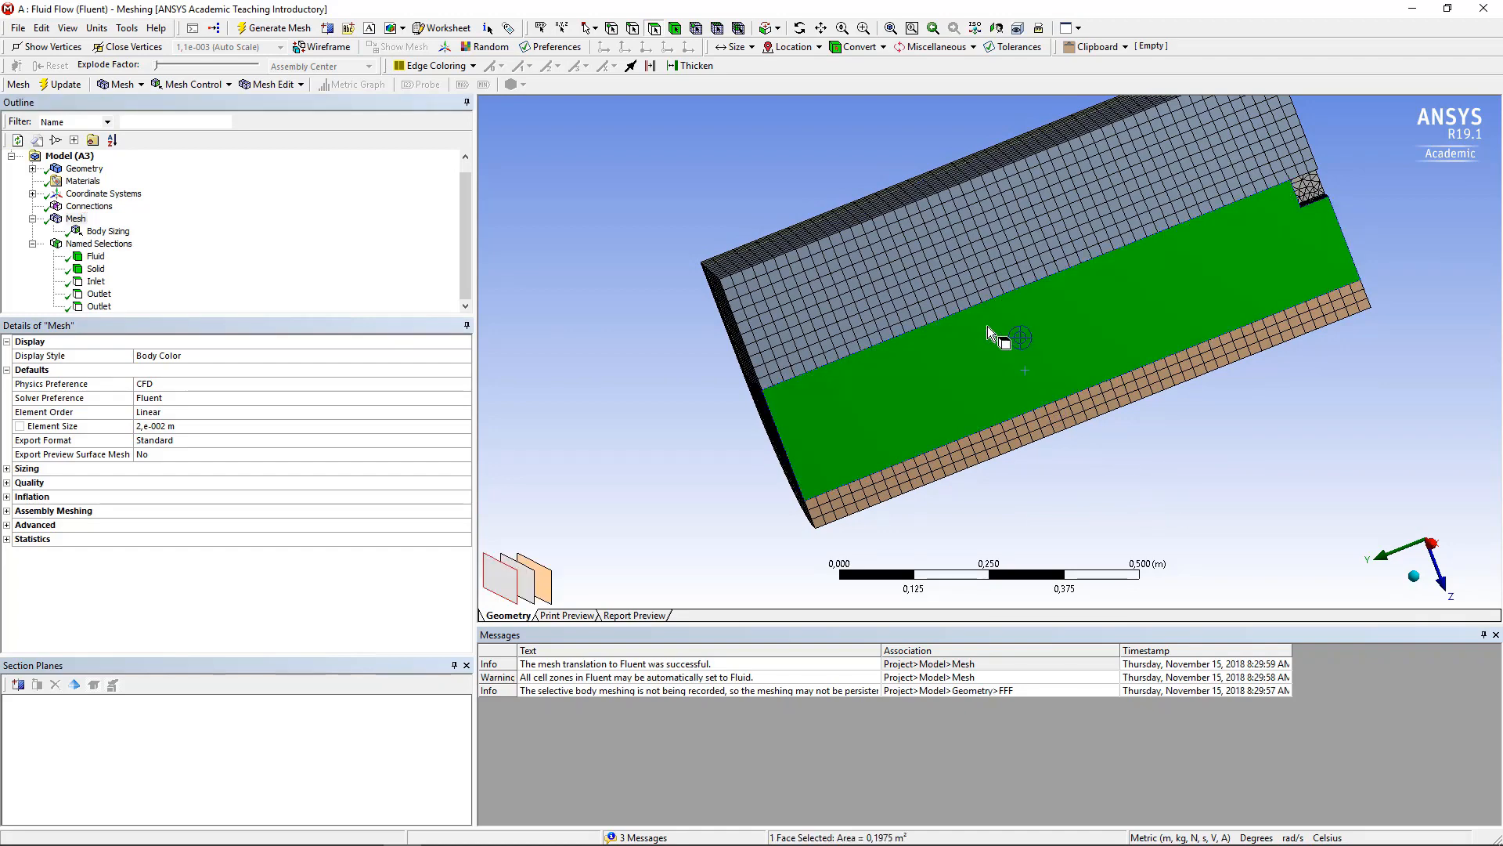
pyautogui.keyDown('ctrl'); pyautogui.click(943, 262); pyautogui.keyUp('ctrl')
pyautogui.keyDown('ctrl'); pyautogui.click(1050, 431); pyautogui.keyUp('ctrl')
pyautogui.moveTo(1141, 463); pyautogui.dragTo(1280, 455, button='middle')
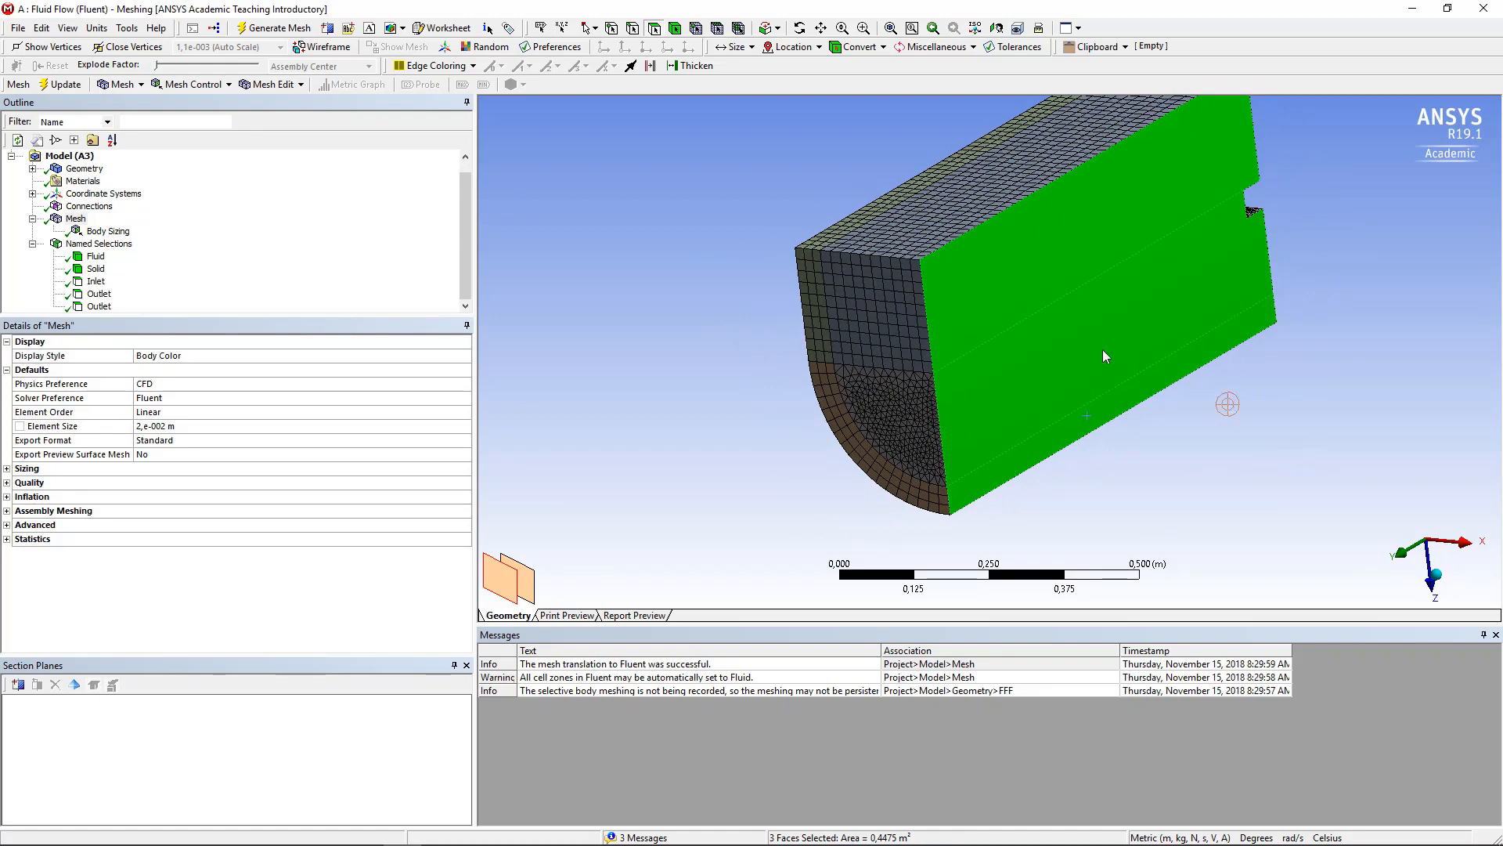
pyautogui.rightClick(1016, 279)
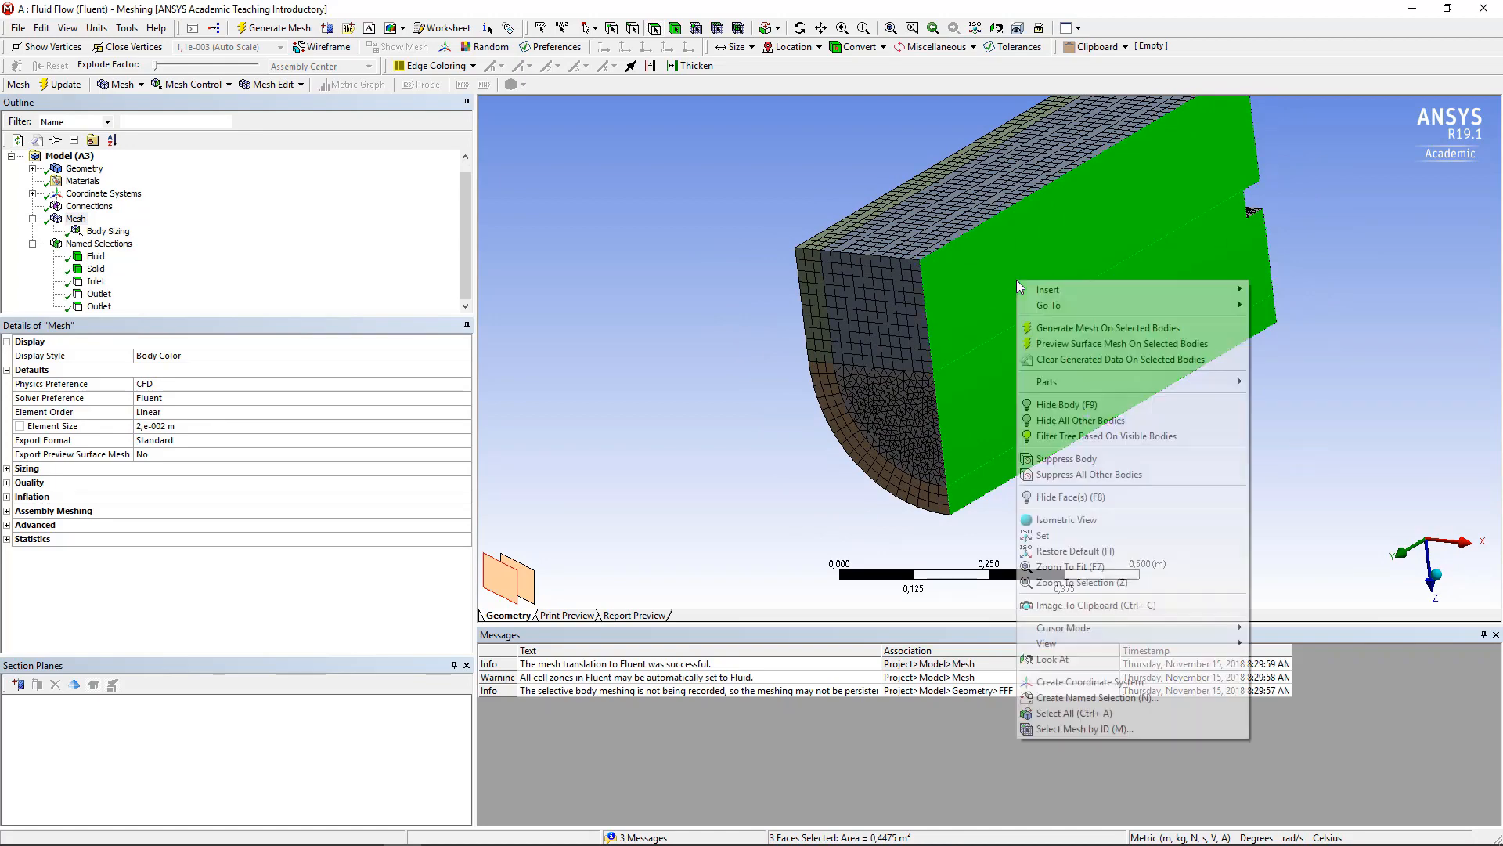
pyautogui.click(1093, 697)
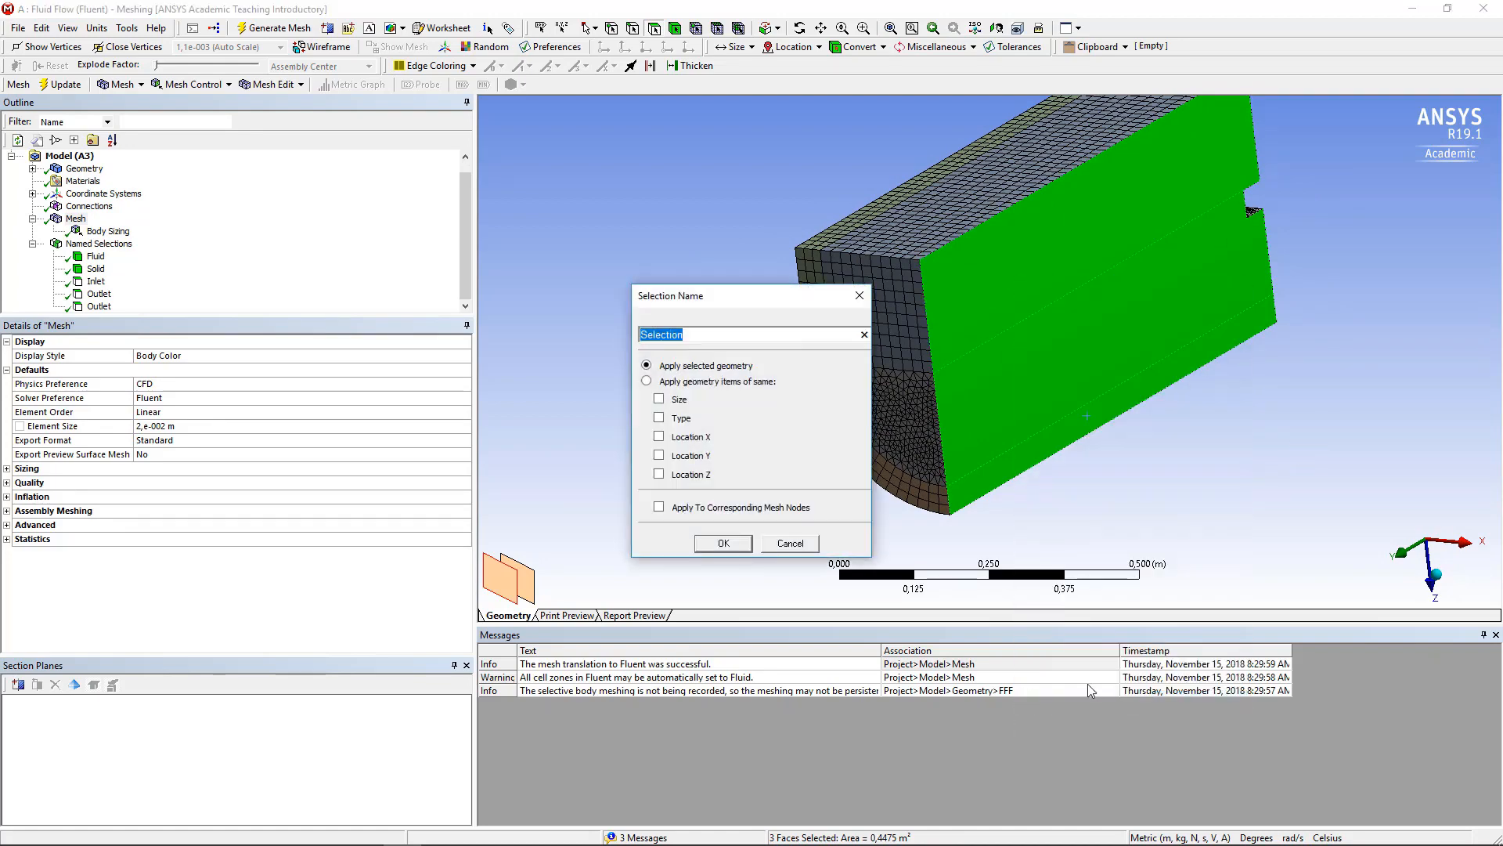
pyautogui.write('symmetry')
pyautogui.press('Return')
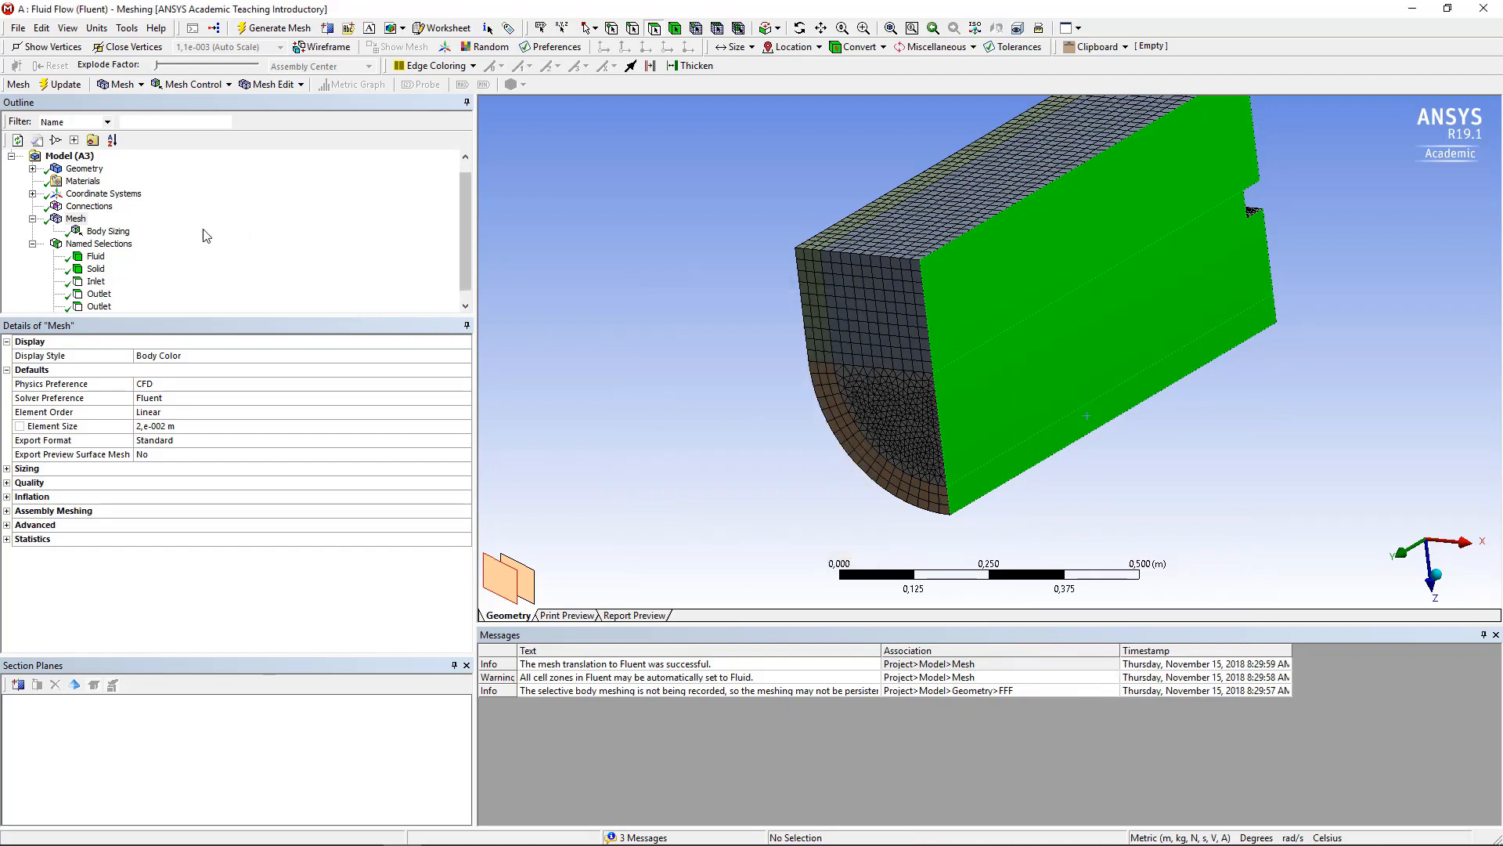
# - Rename the Outlet named selection on the upper fluid body's top face as Outlet-top
pyautogui.scroll(-1, 177, 265)
pyautogui.click(100, 281)
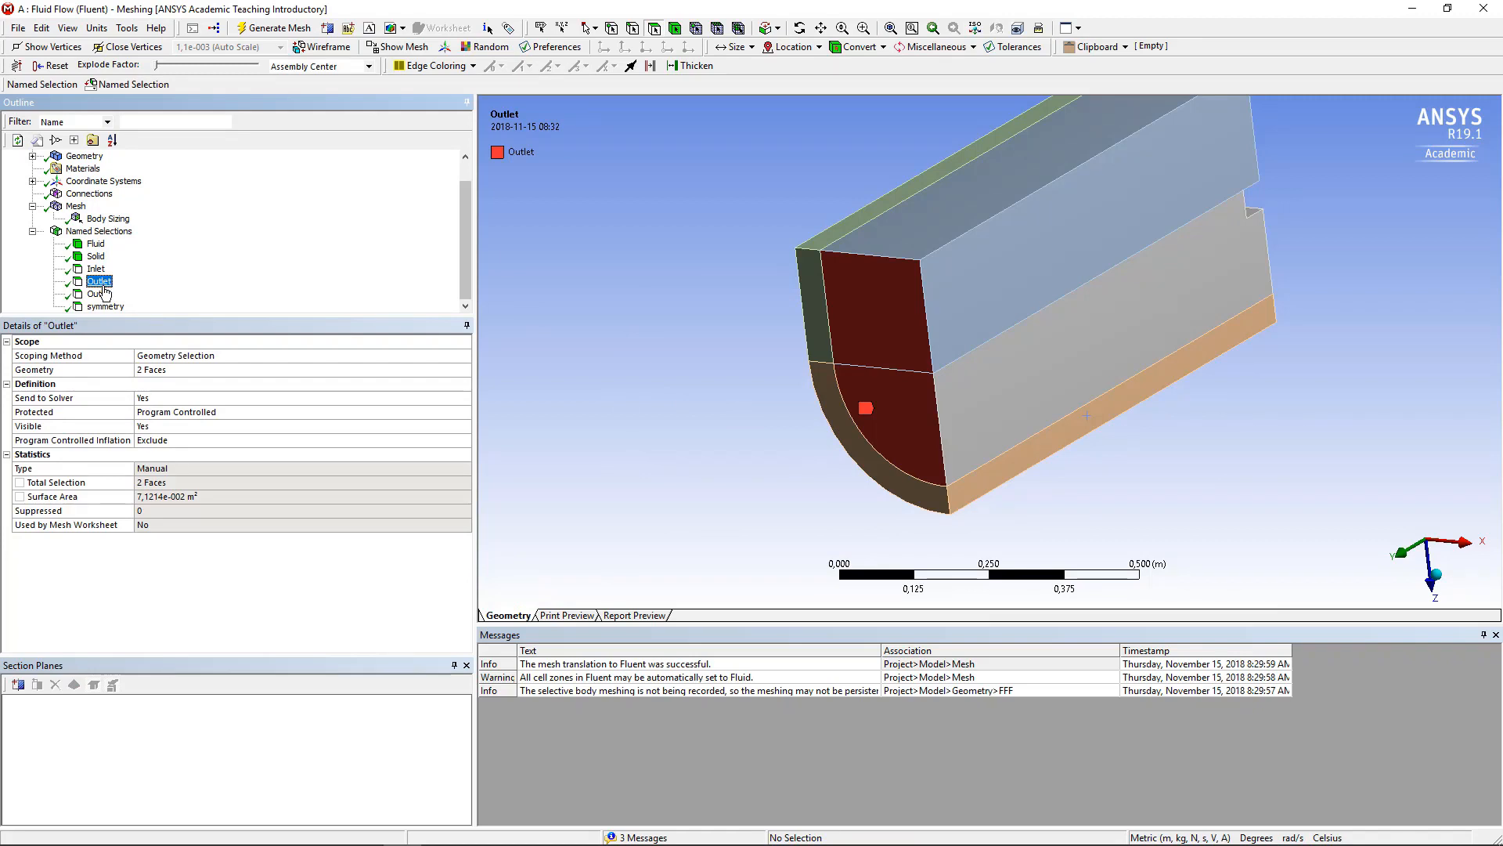
pyautogui.click(102, 293)
pyautogui.rightClick(102, 294)
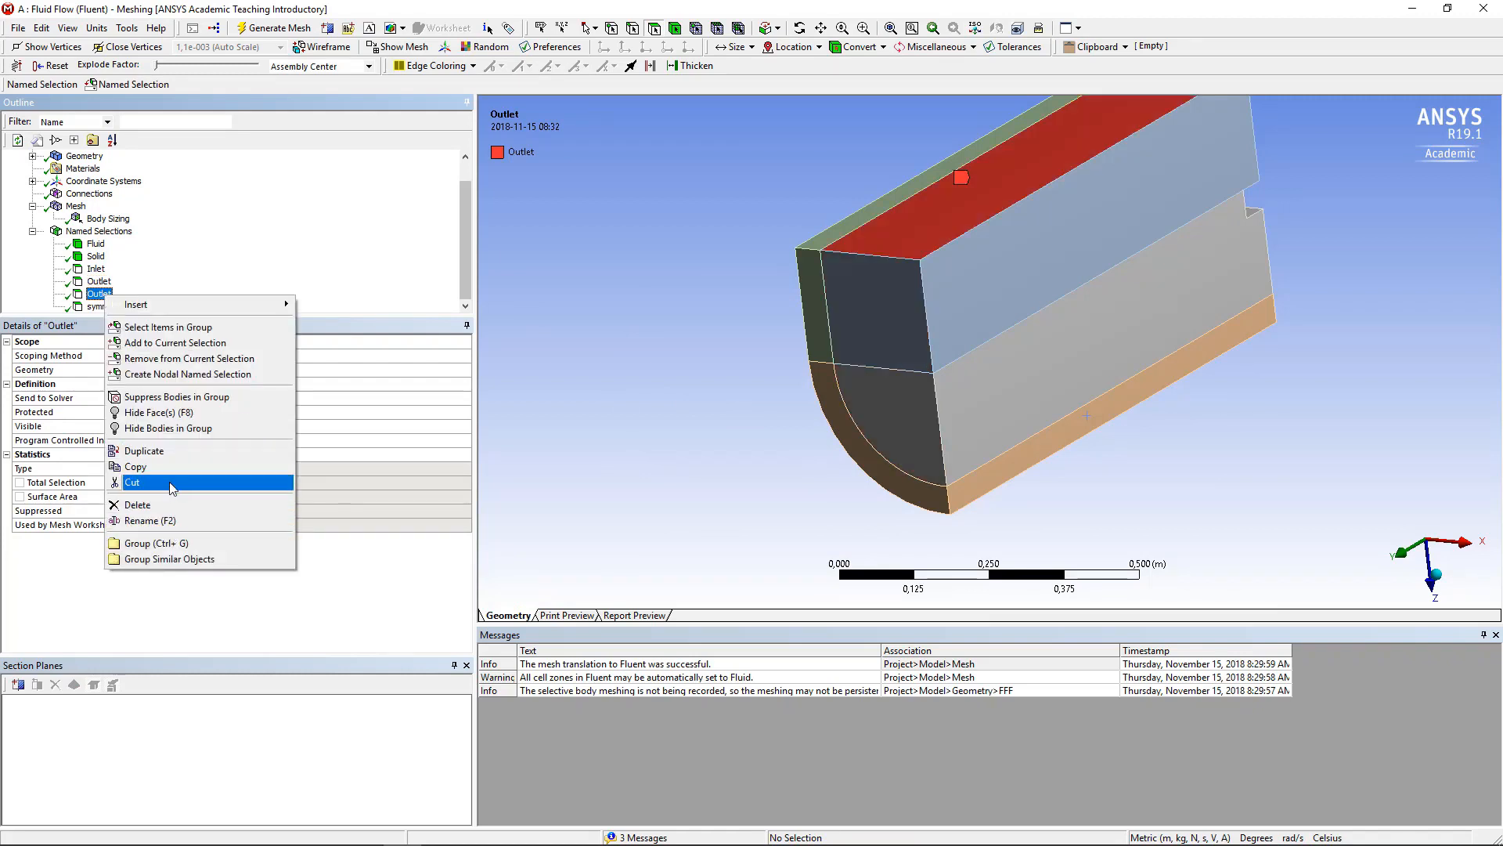
pyautogui.click(153, 521)
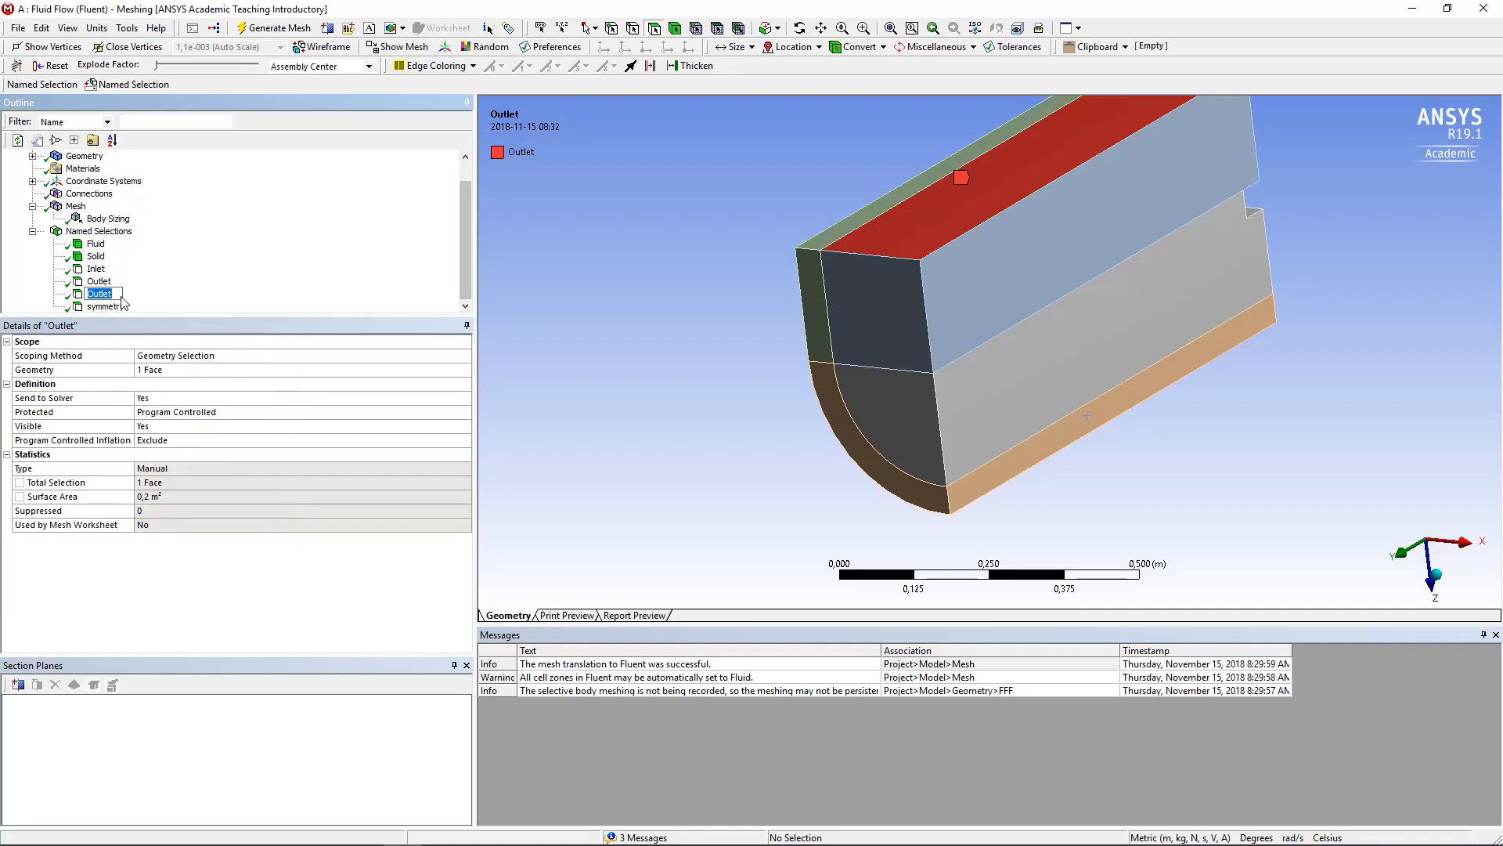
pyautogui.click(112, 295)
pyautogui.write('-top')
pyautogui.press('Return')
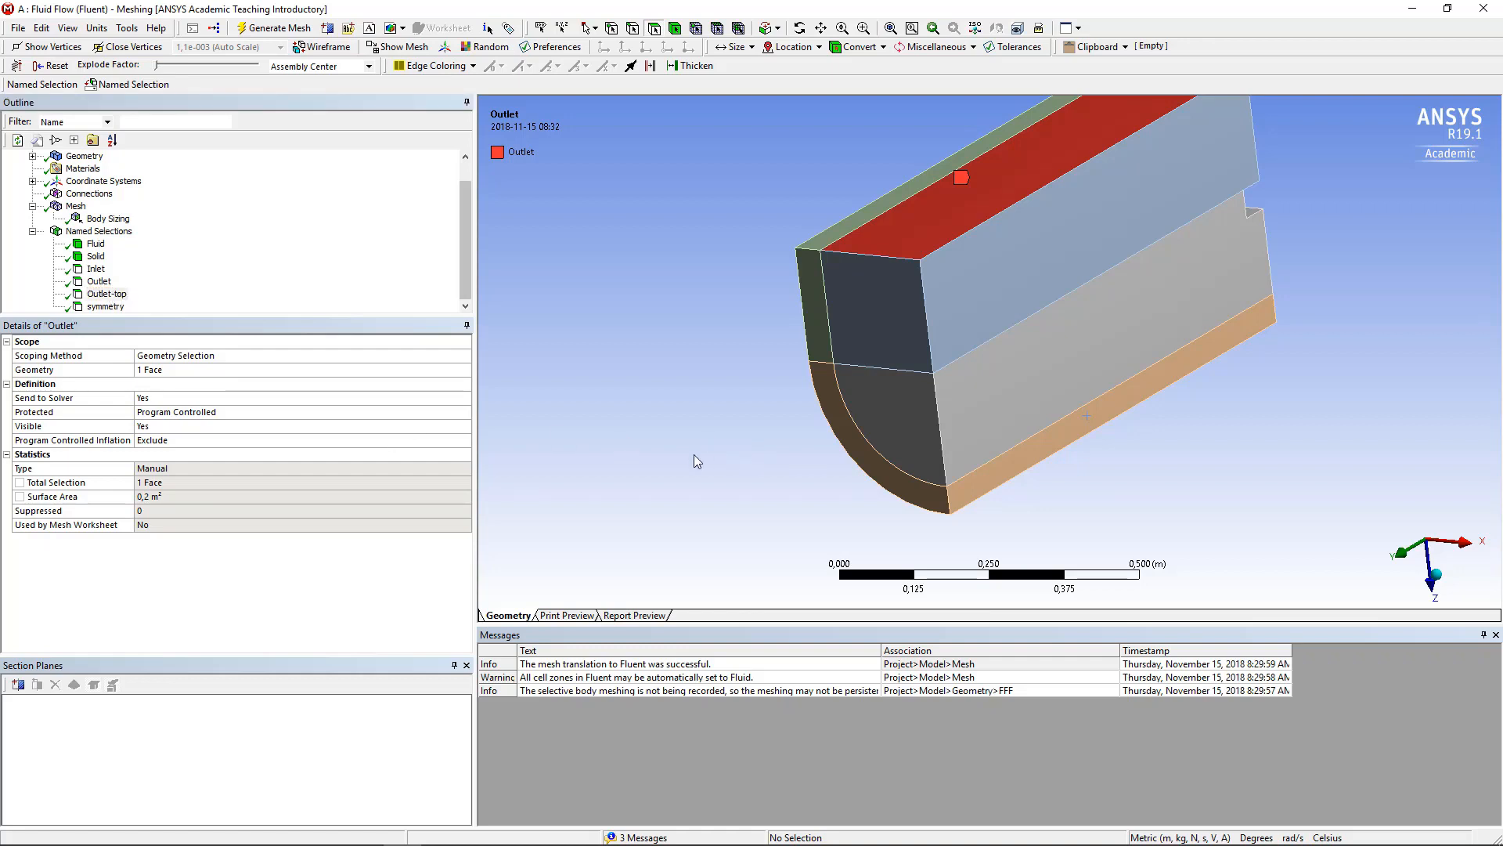
# - Create a named selection called Isolation-bottom on the curved outer face of the lower shell
pyautogui.moveTo(693, 455); pyautogui.dragTo(969, 439, button='middle')
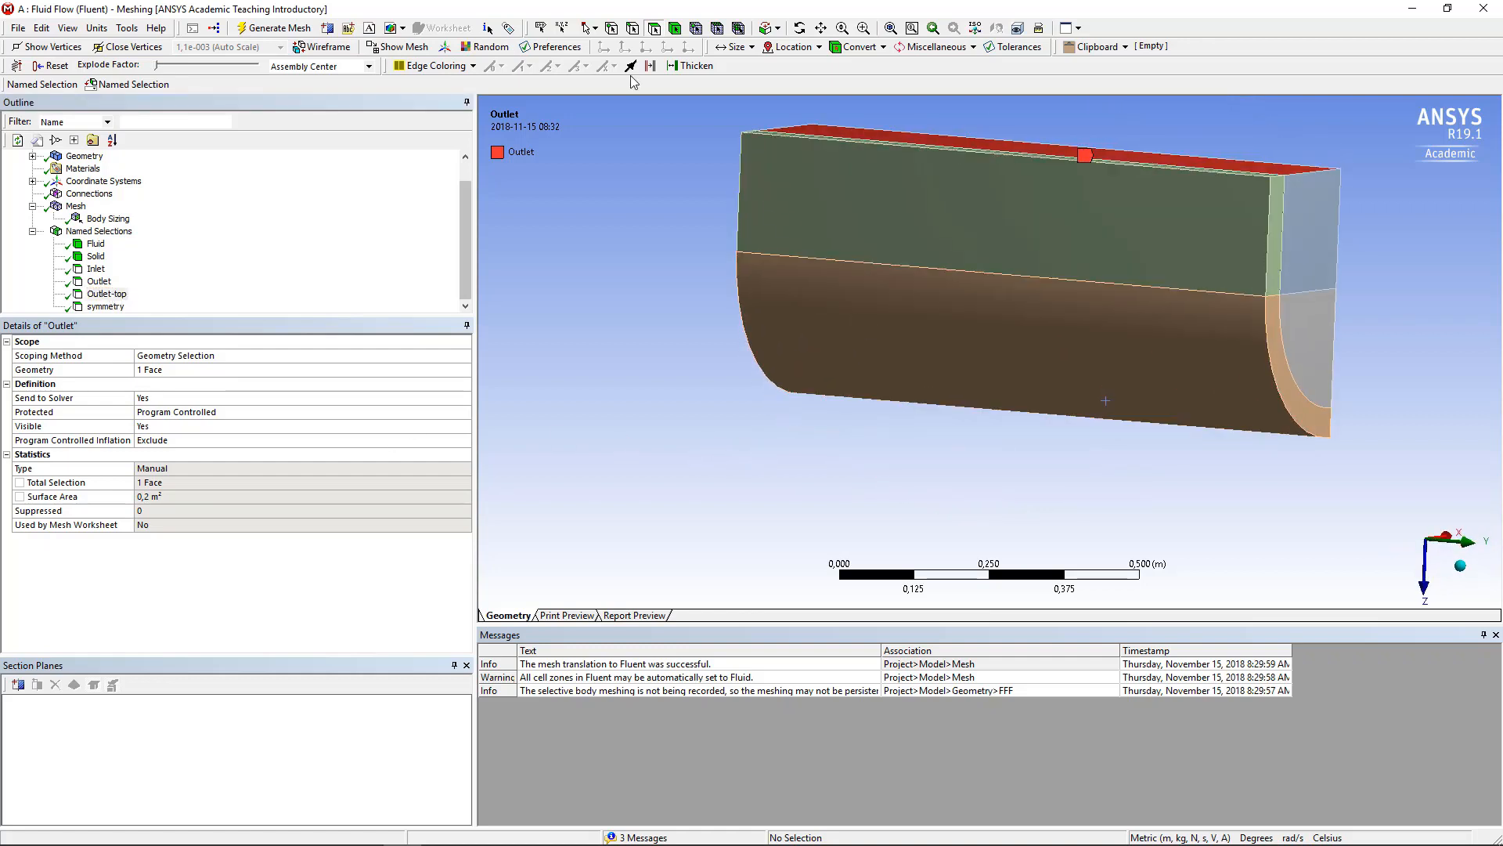
pyautogui.click(875, 199)
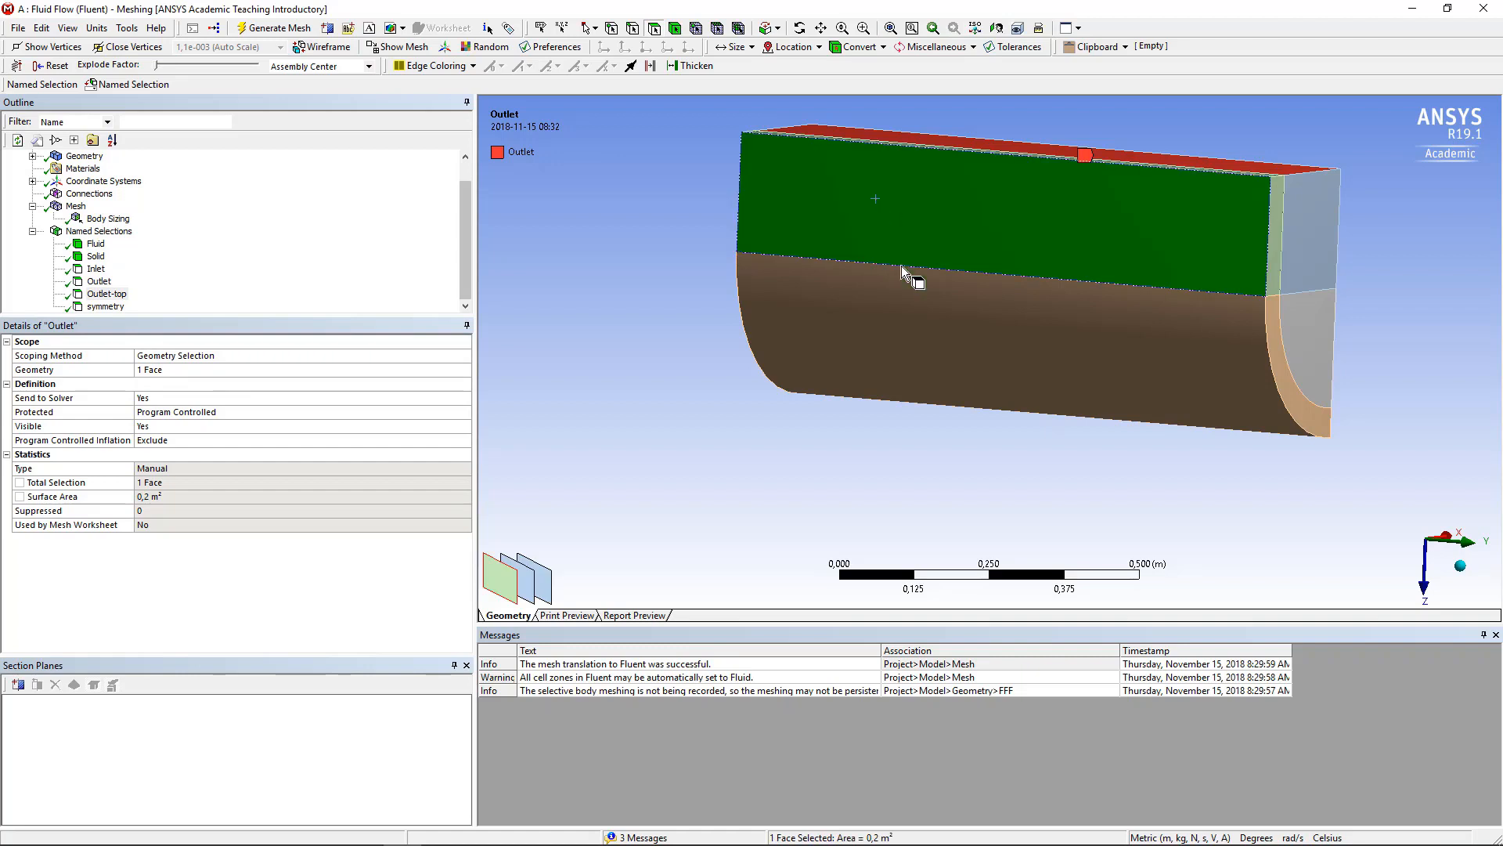
pyautogui.keyDown('ctrl'); pyautogui.click(919, 328); pyautogui.keyUp('ctrl')
pyautogui.moveTo(1077, 440); pyautogui.dragTo(1051, 428, button='middle')
pyautogui.rightClick(1072, 322)
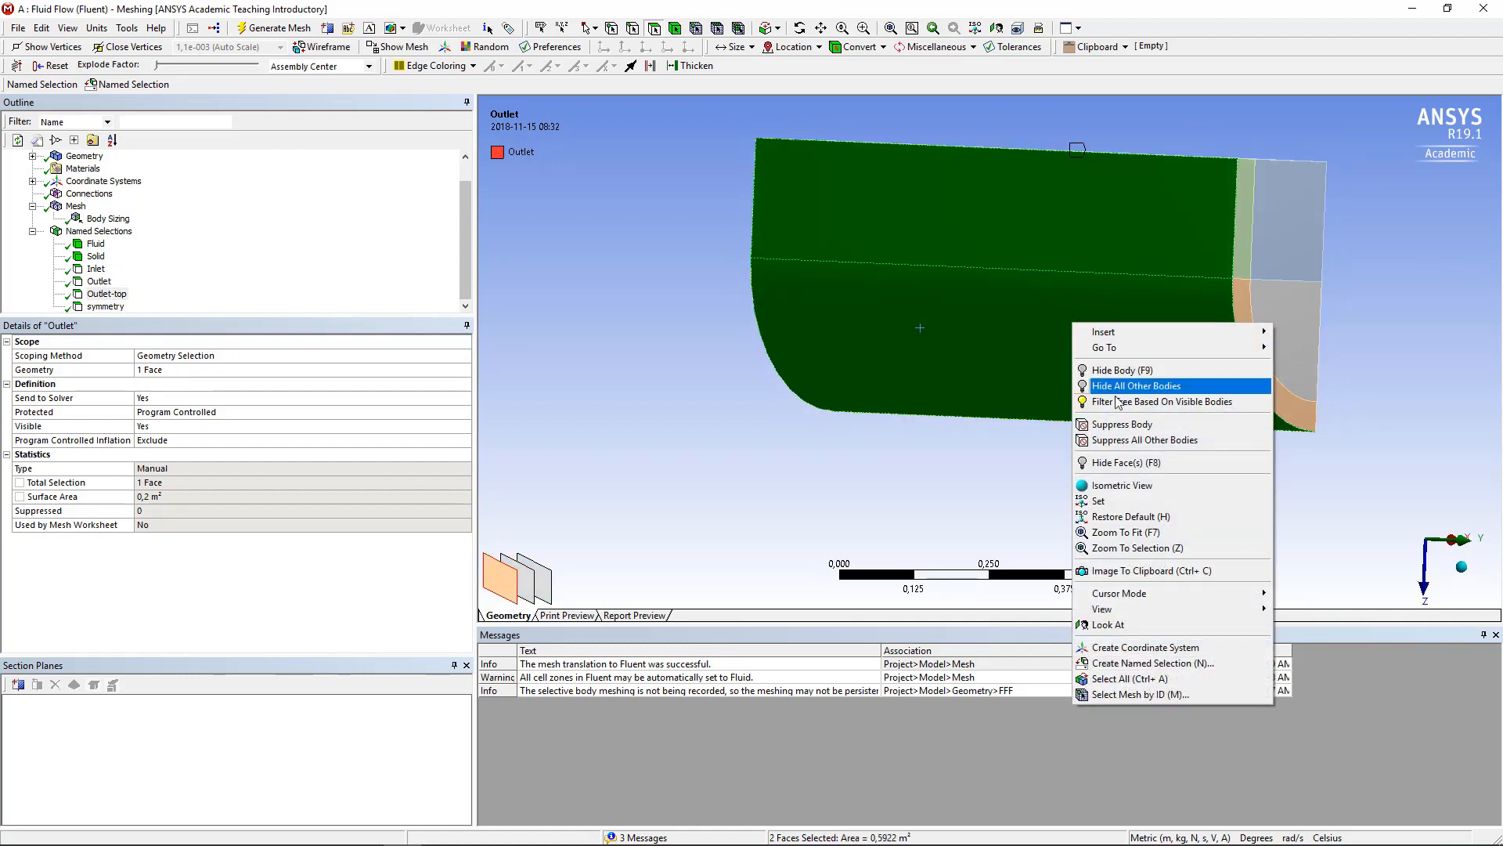
pyautogui.click(980, 318)
pyautogui.rightClick(981, 318)
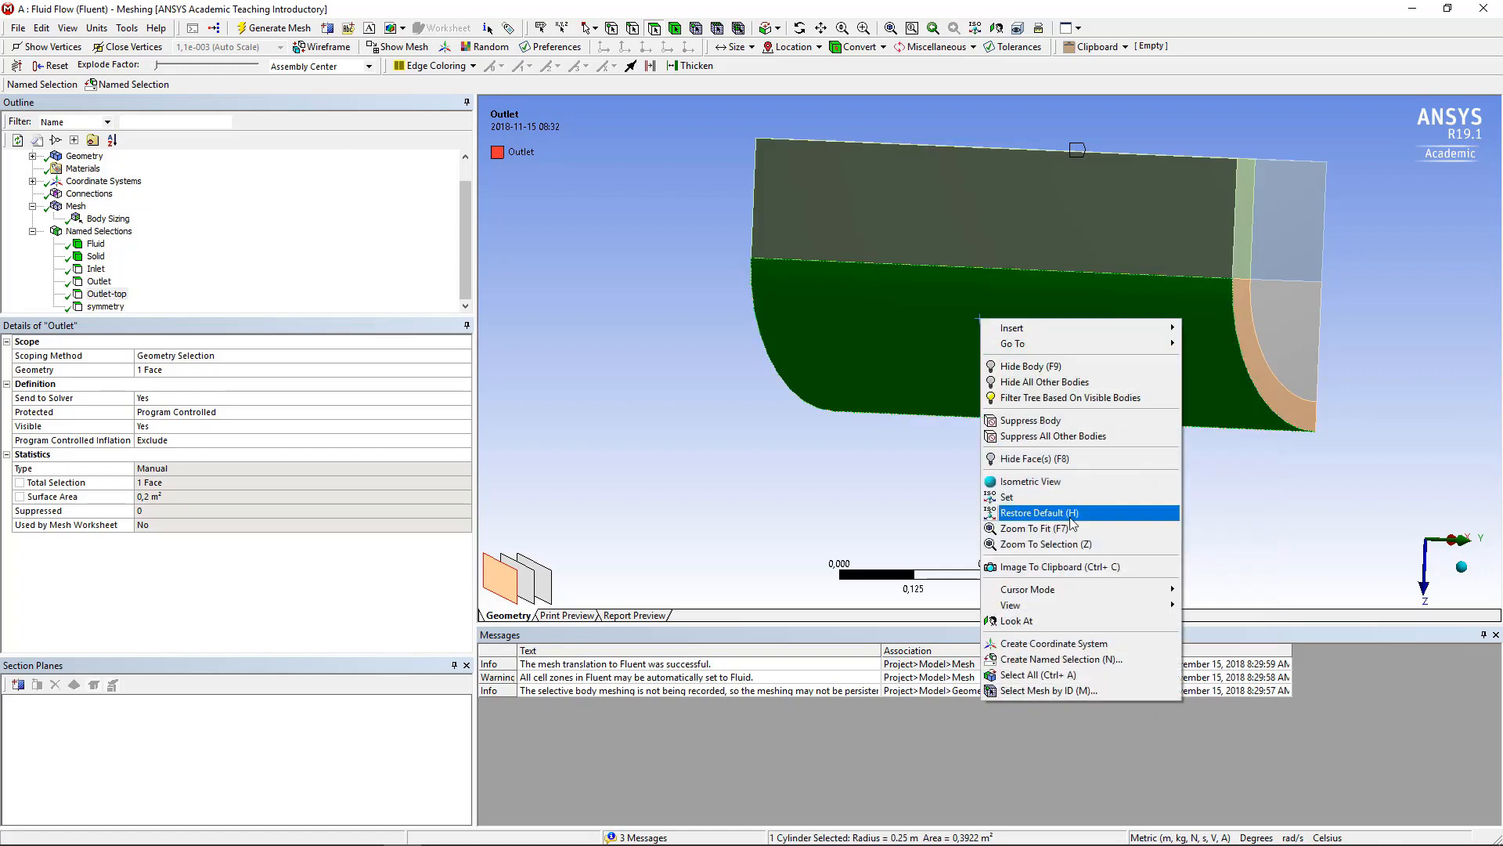
pyautogui.click(1079, 659)
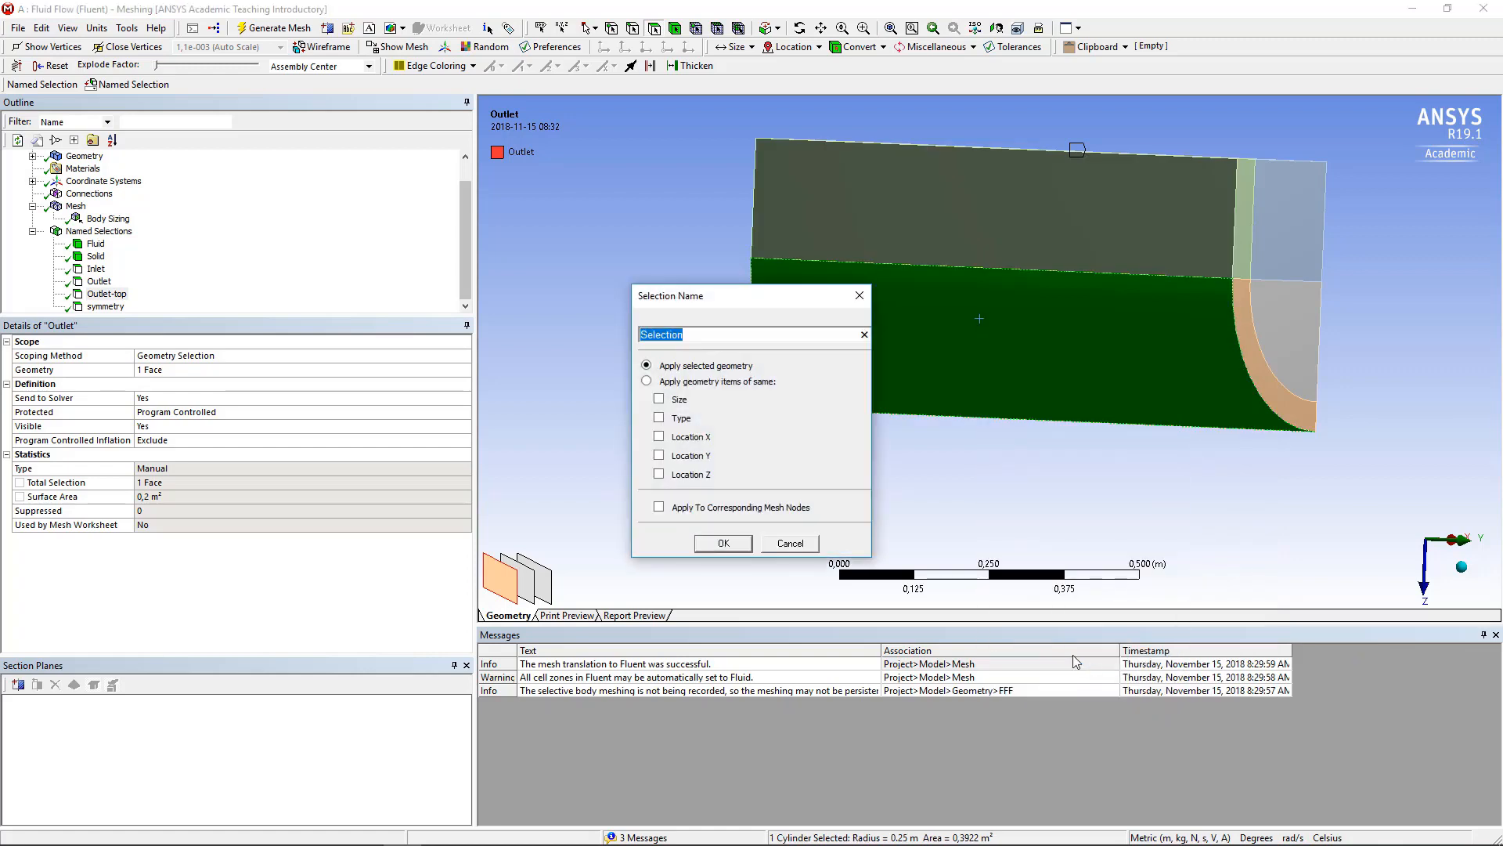
pyautogui.press('BackSpace')
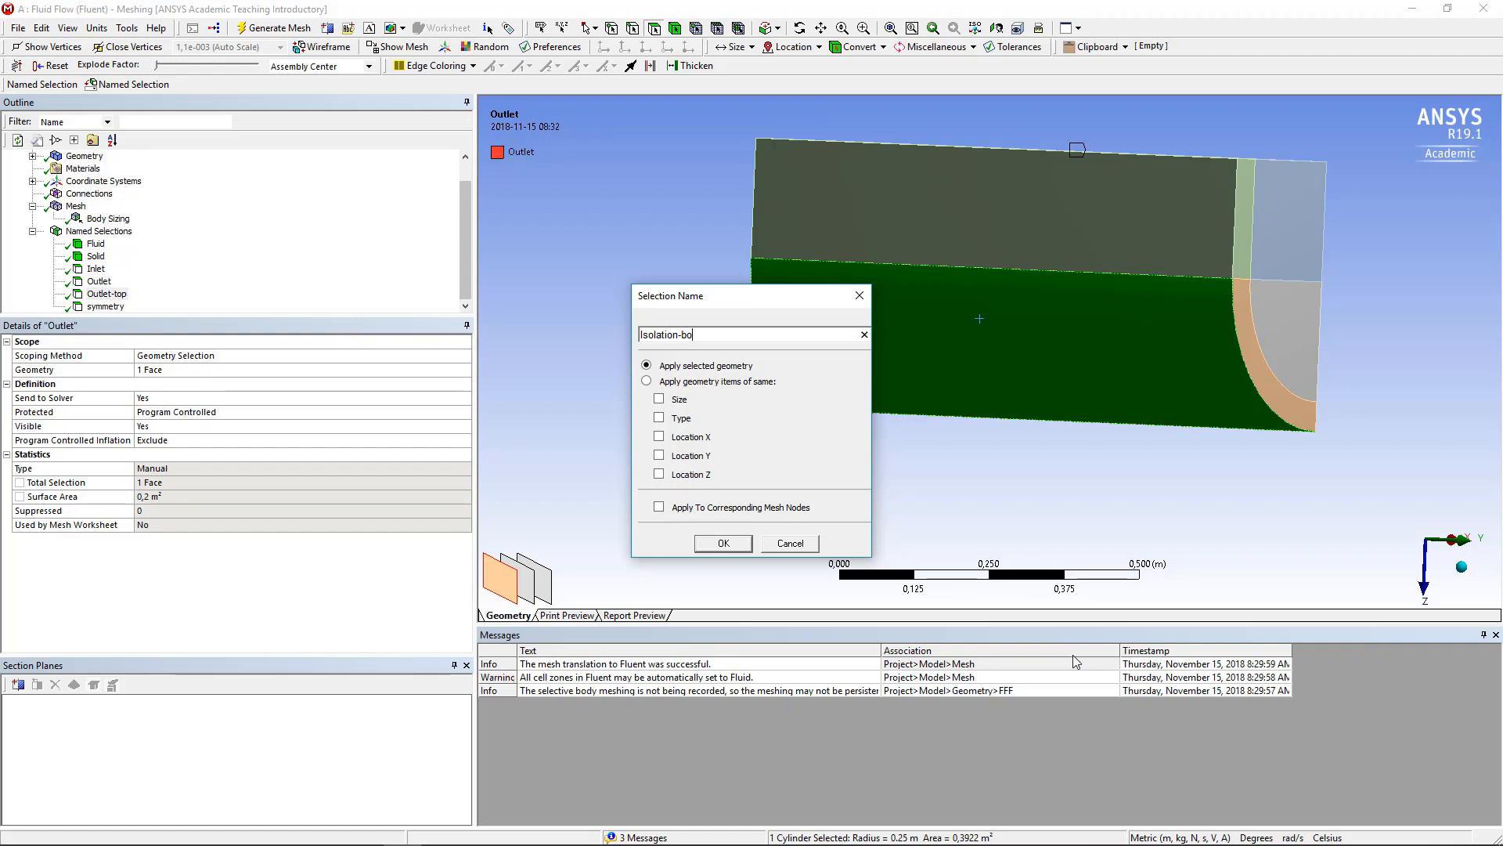
pyautogui.write('Isolation-botto')
pyautogui.press('Return')
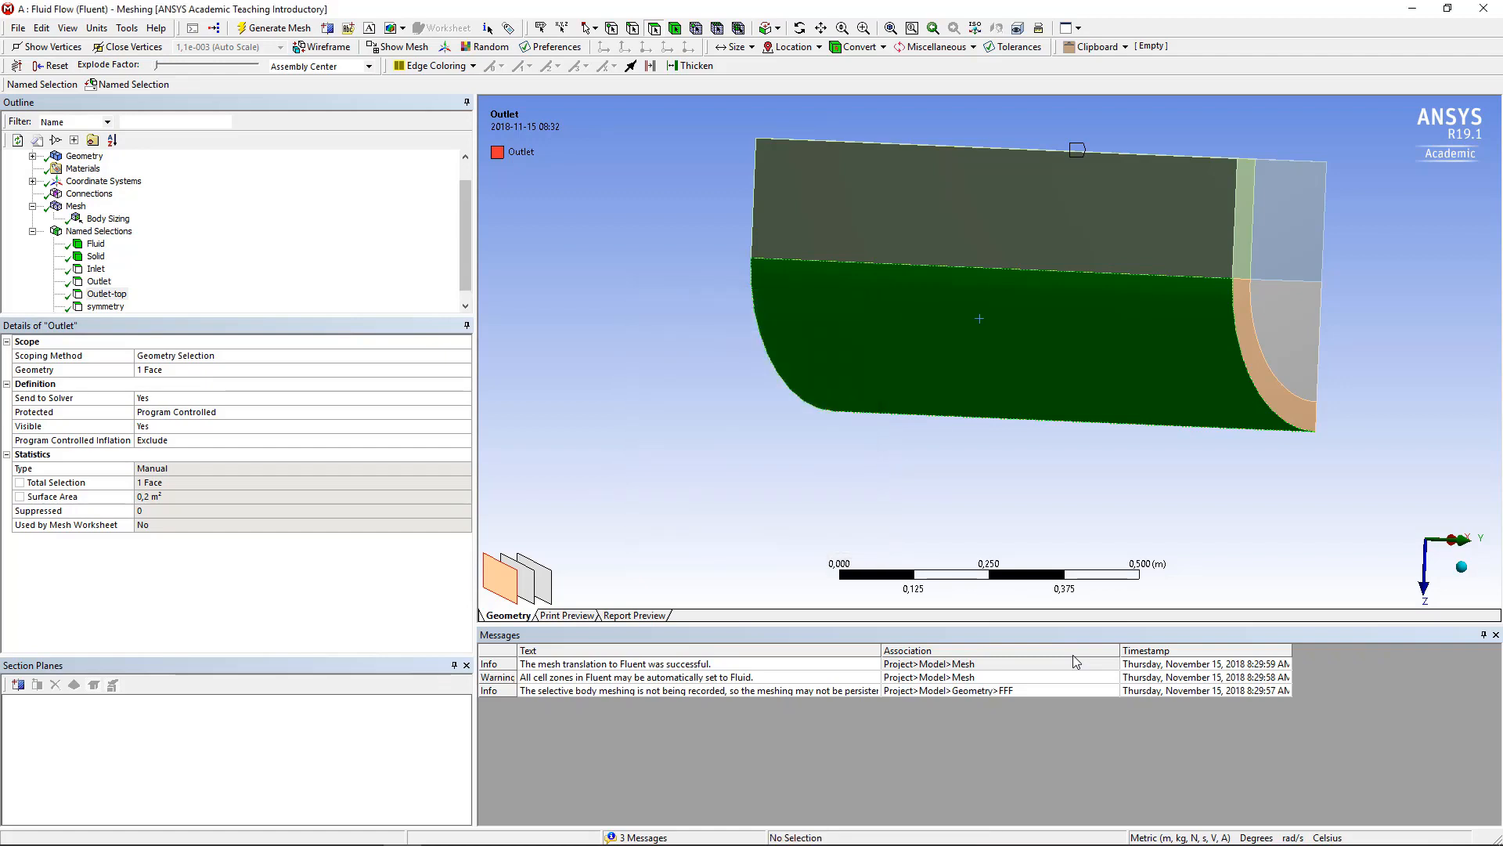
# - Create a named selection called Isolation-top on the flat outer side face above the curved shell
pyautogui.click(1070, 228)
pyautogui.rightClick(1069, 227)
pyautogui.click(1112, 569)
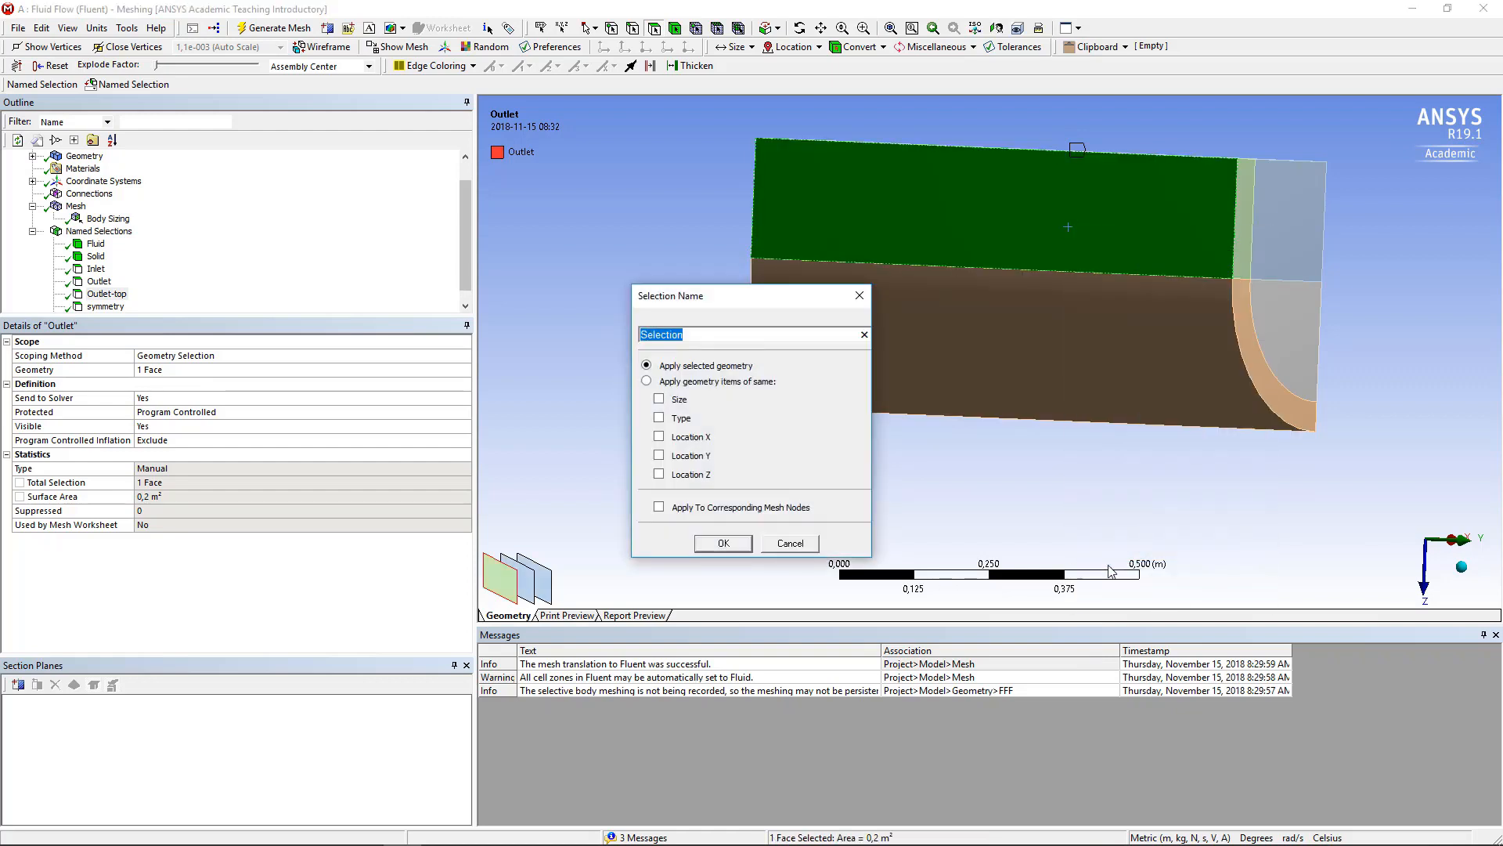
pyautogui.write('Isola')
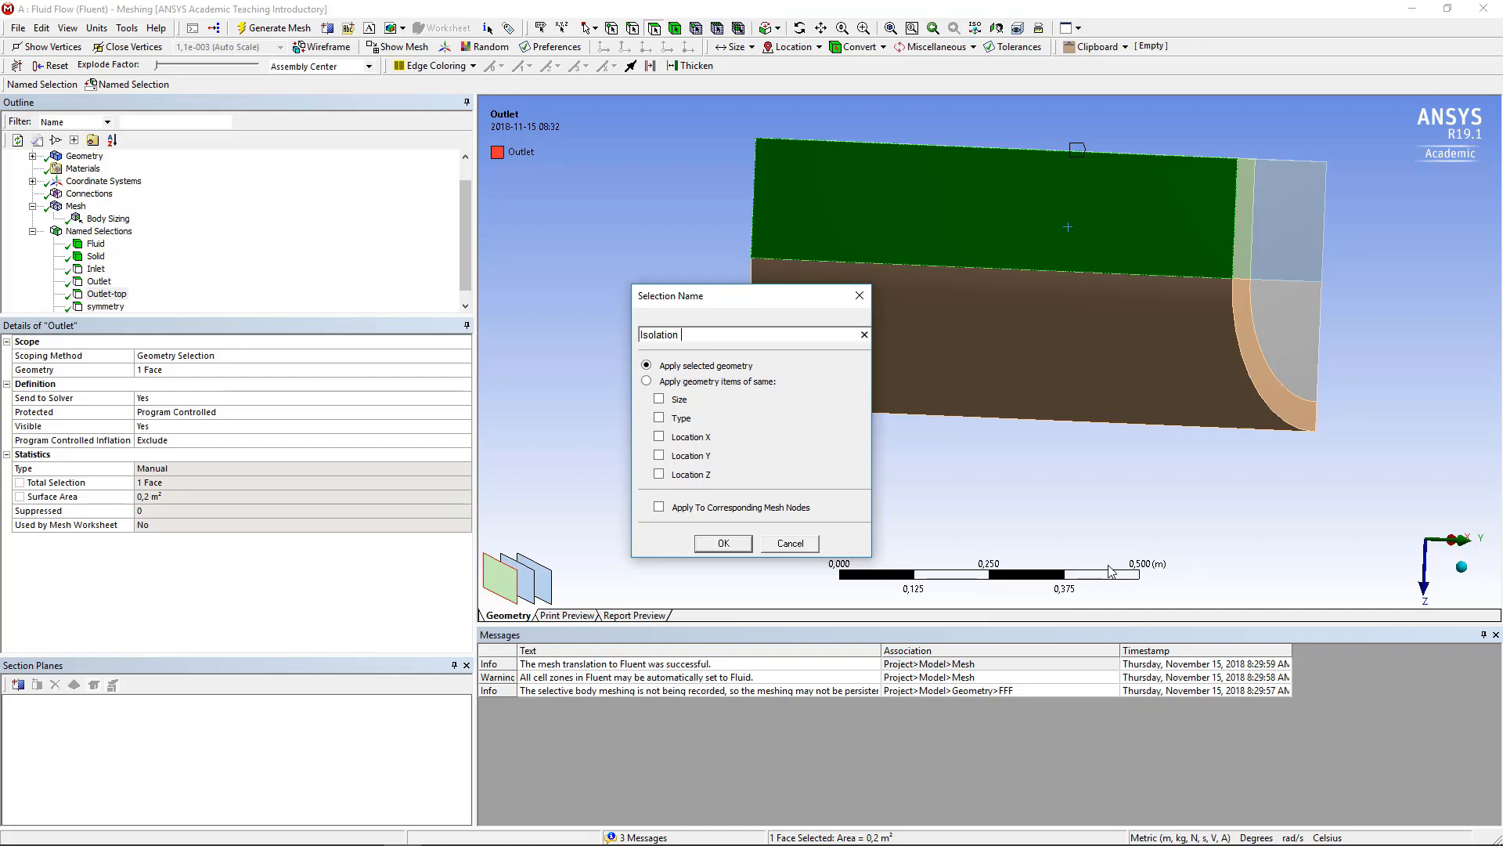
pyautogui.press('Return')
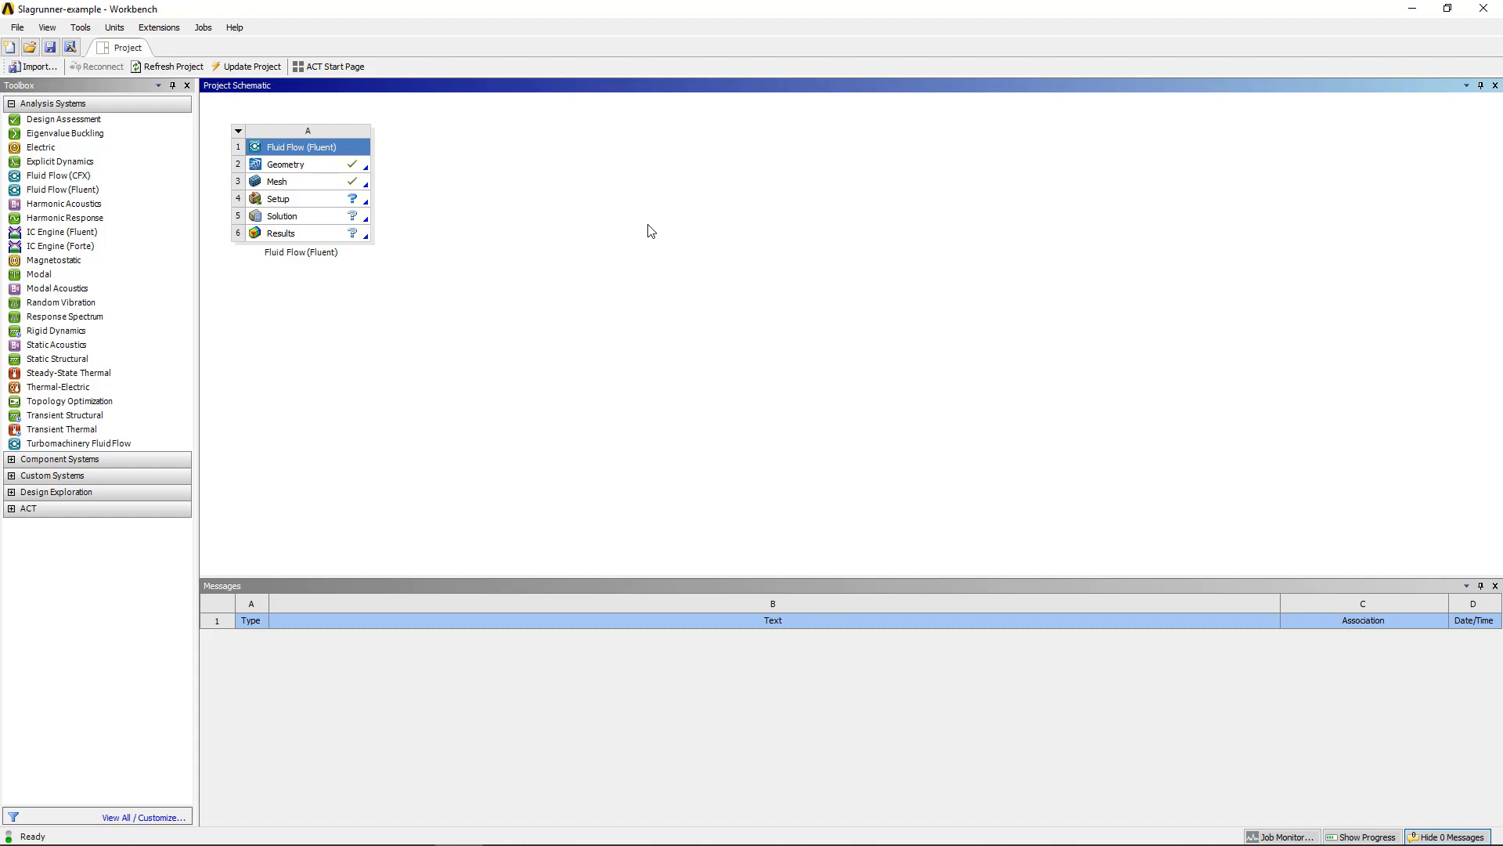
# - Switch to Workbench and launch Fluent from the Fluid Flow system's Setup cell with Double Precision enabled
pyautogui.click(314, 200)
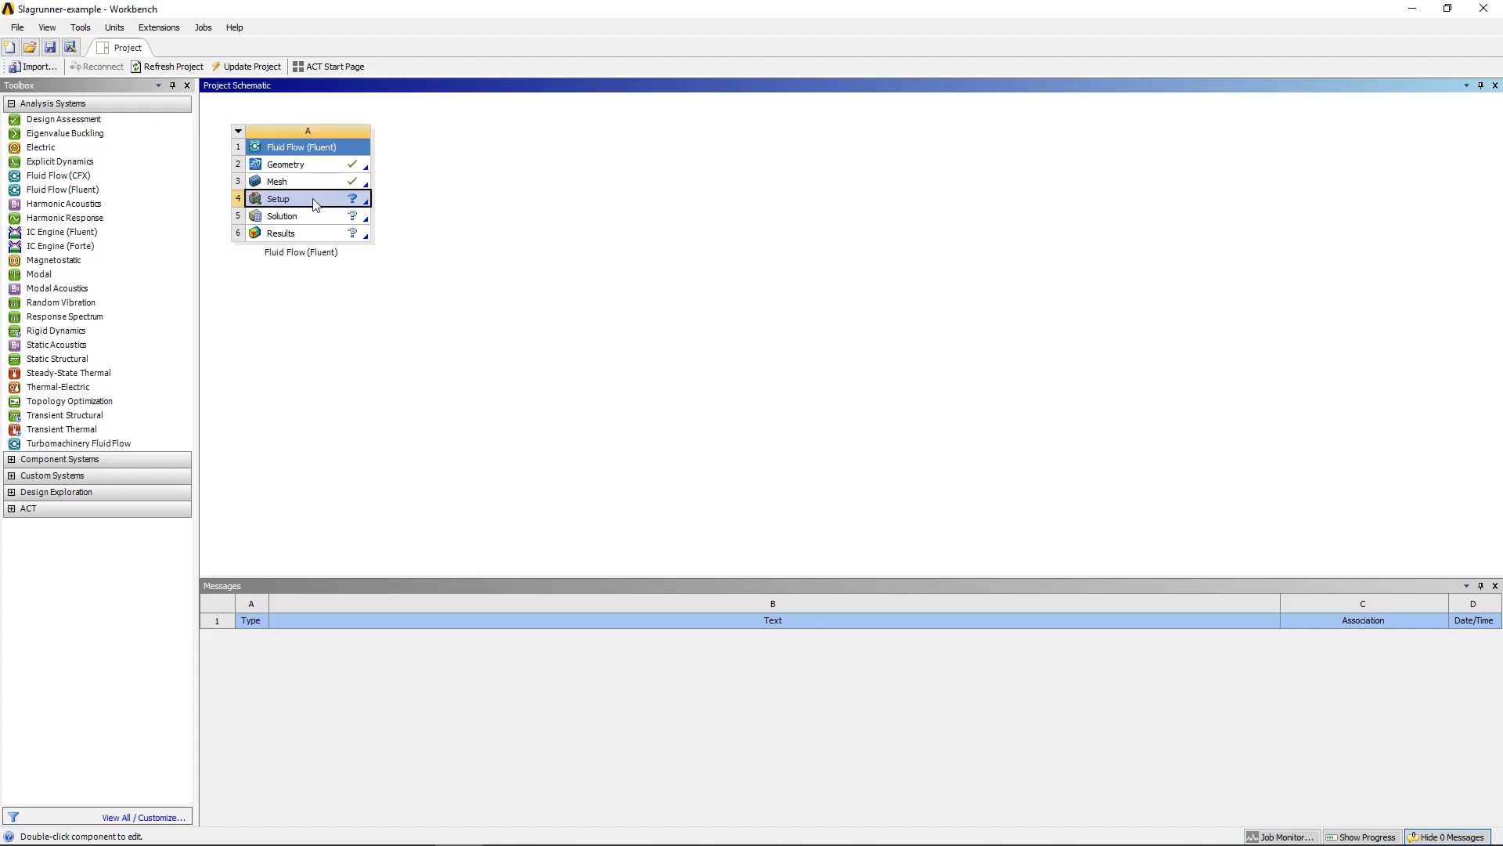
pyautogui.doubleClick(314, 202)
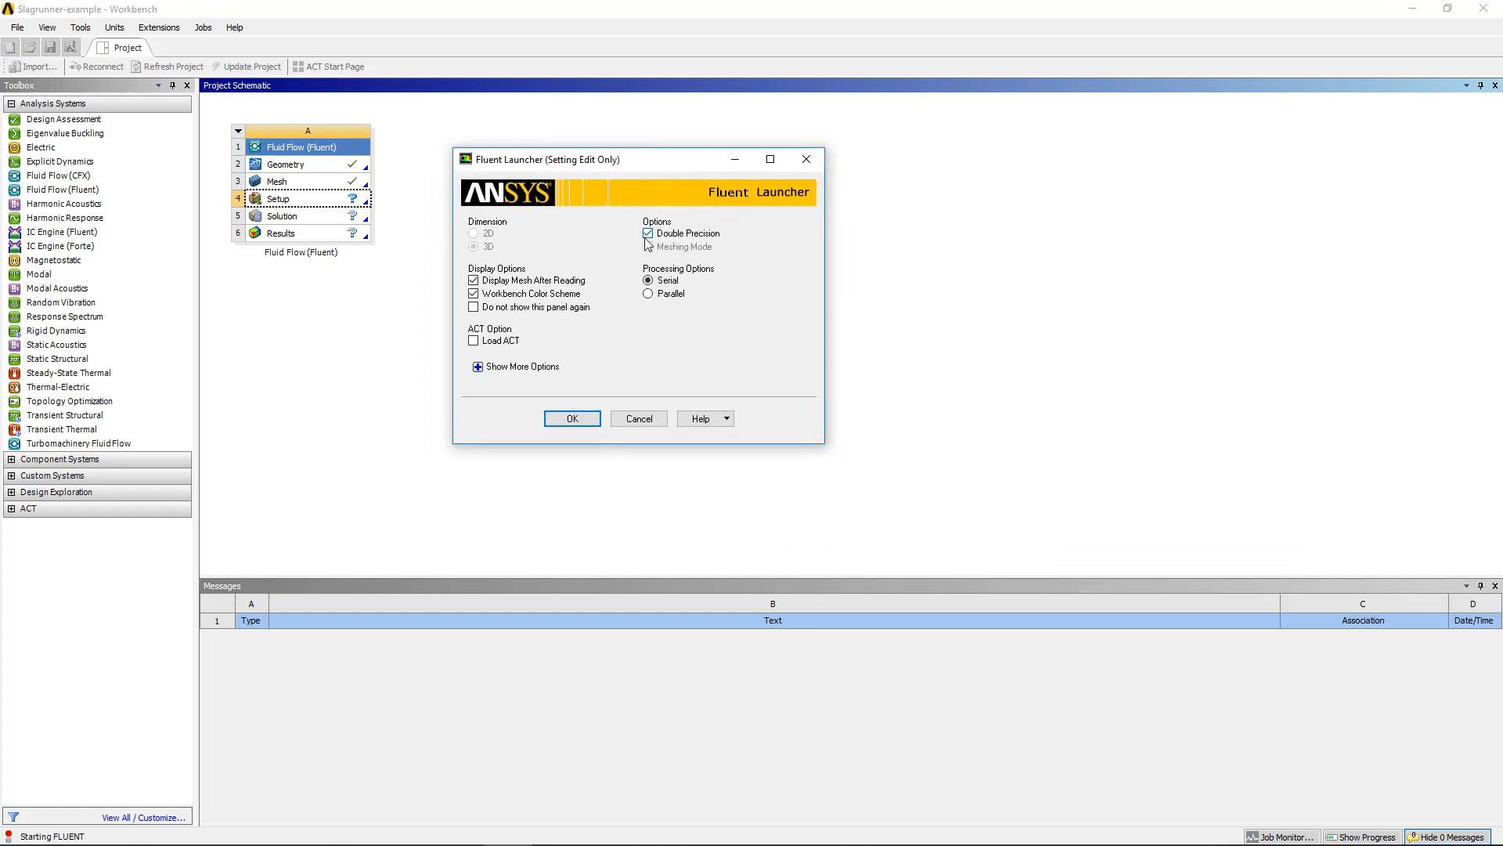
pyautogui.click(648, 234)
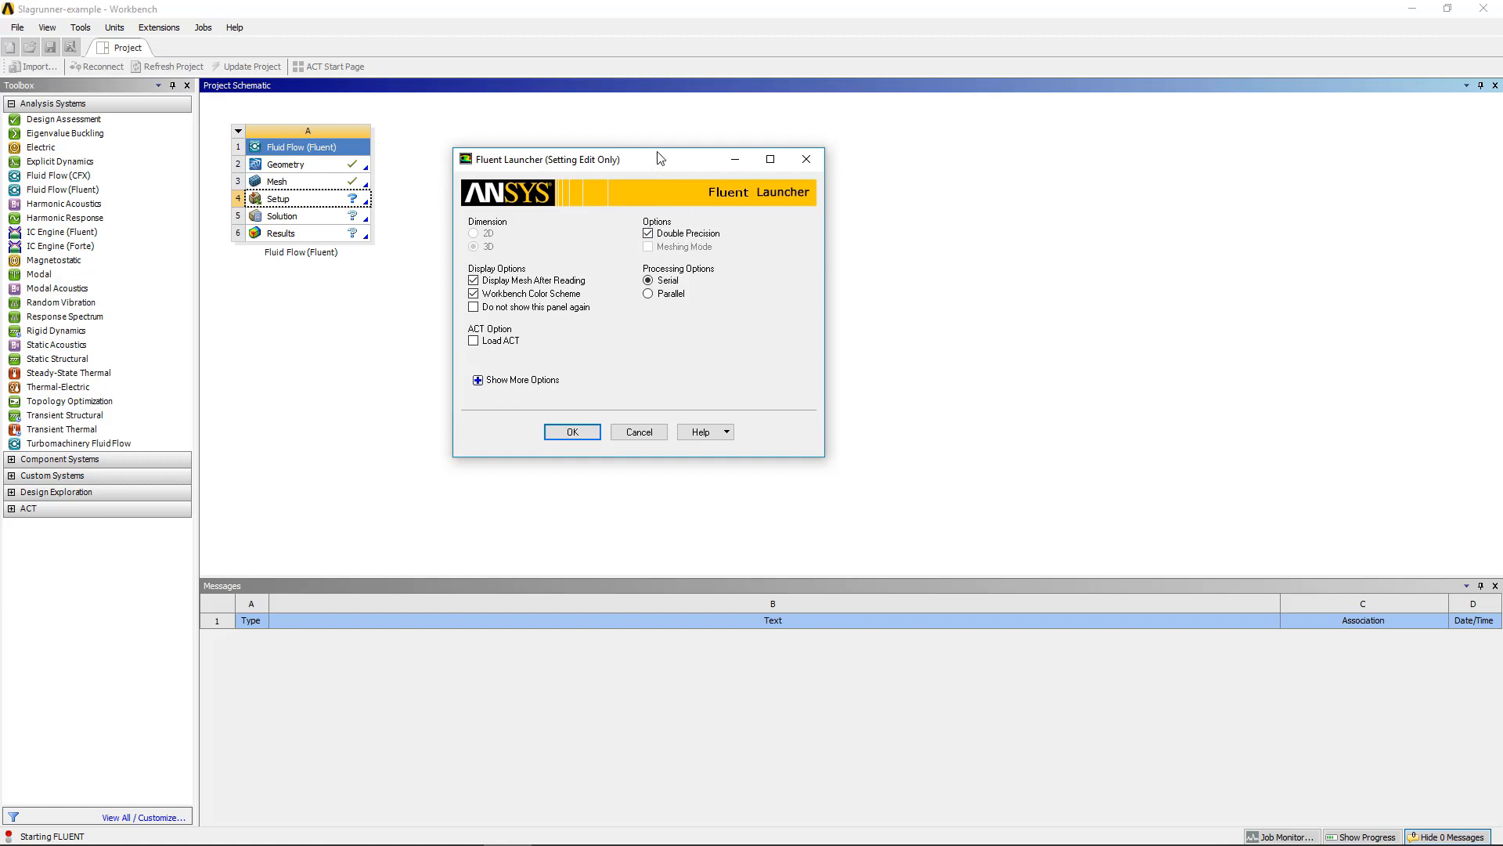
pyautogui.moveTo(660, 159); pyautogui.dragTo(703, 135)
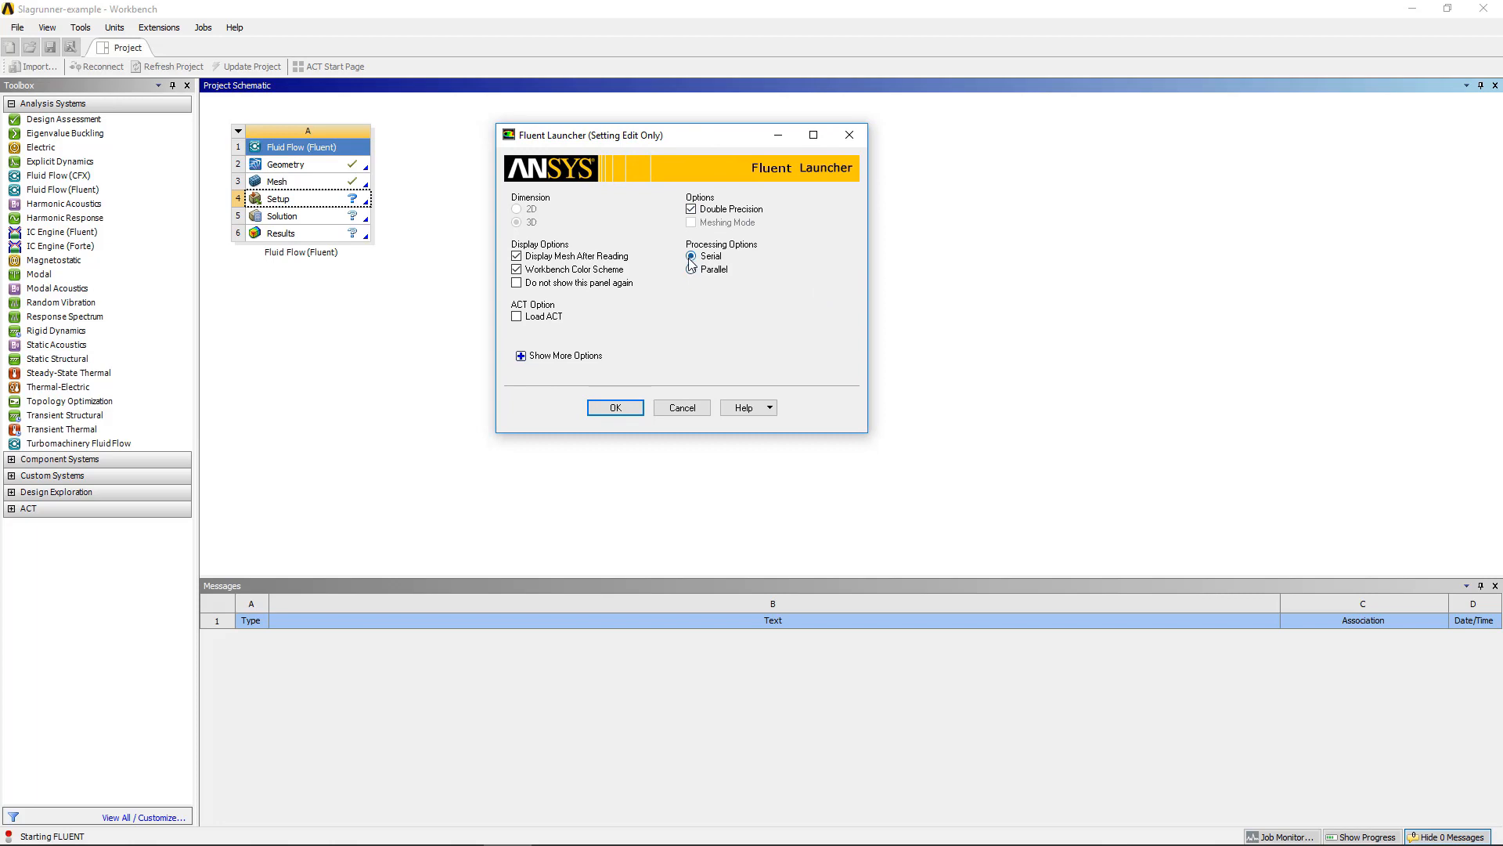
pyautogui.click(612, 408)
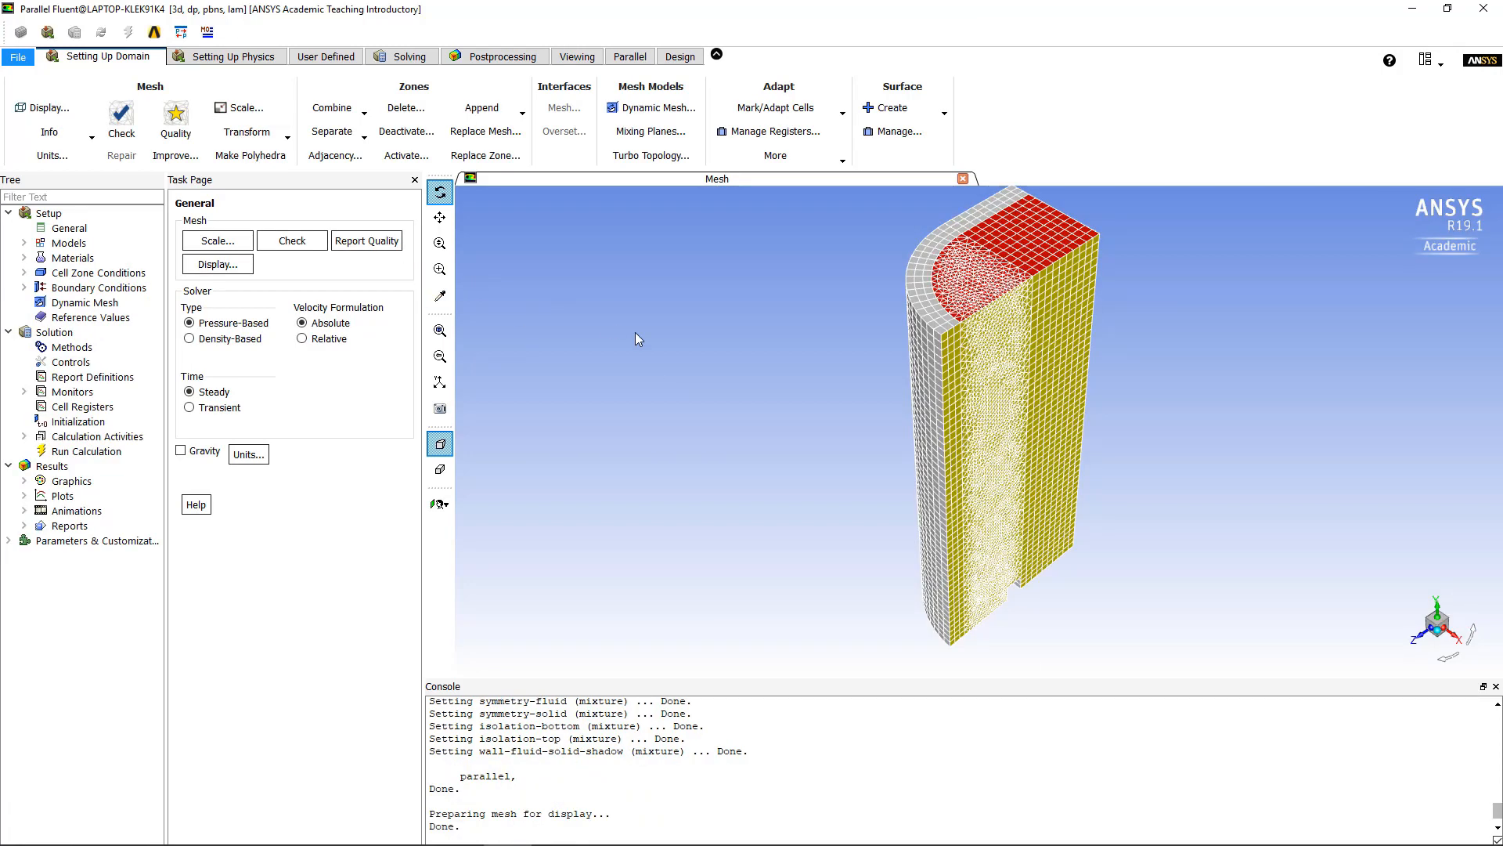
# - Set the general solver to Transient and enable gravity with 2.5 m/s2 in Y and 9.5 m/s2 in Z
pyautogui.click(980, 377)
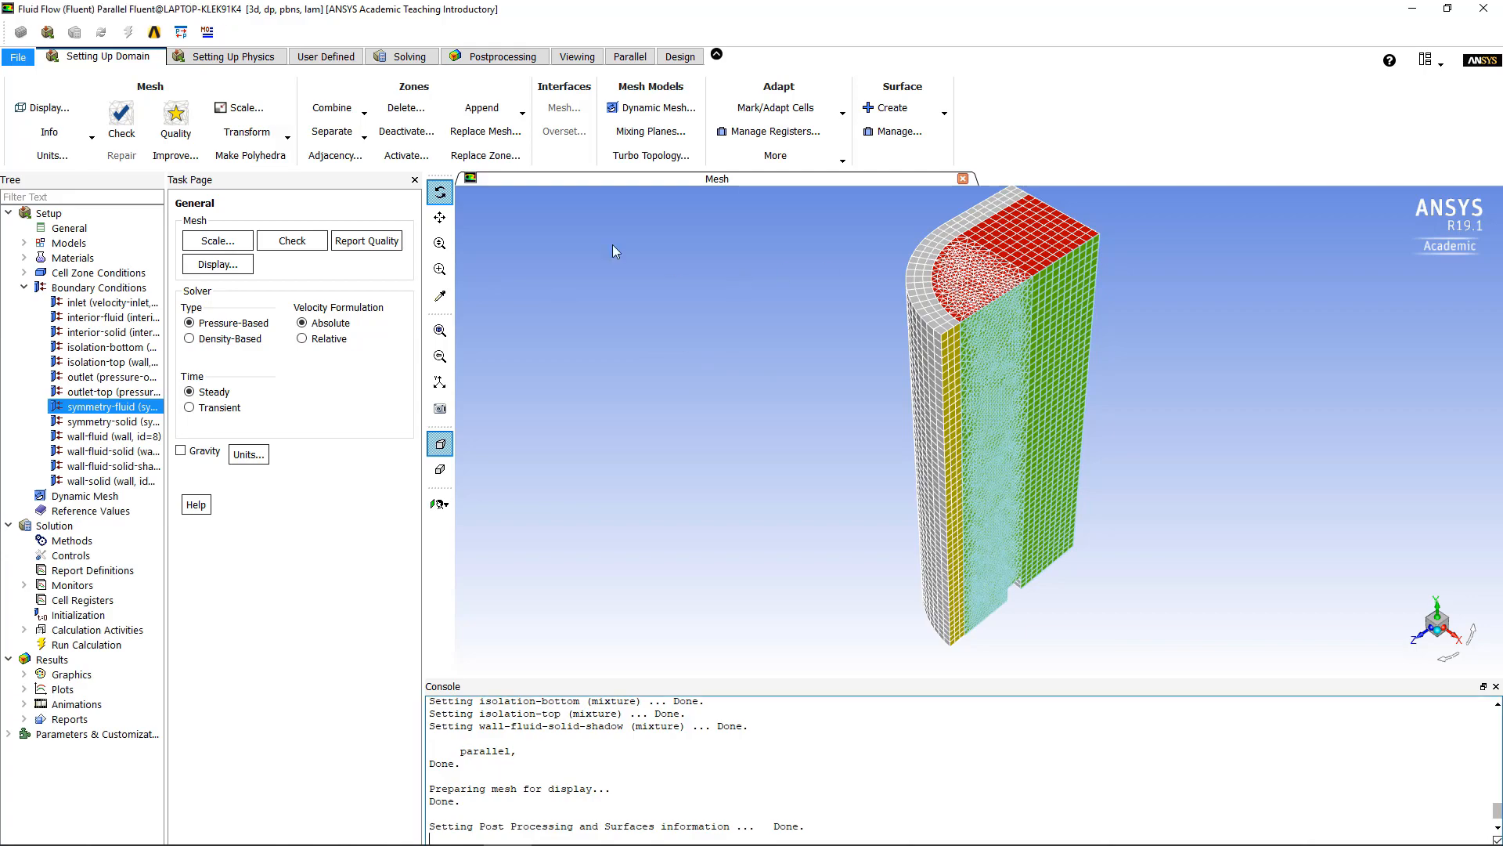
pyautogui.moveTo(968, 259); pyautogui.dragTo(695, 453)
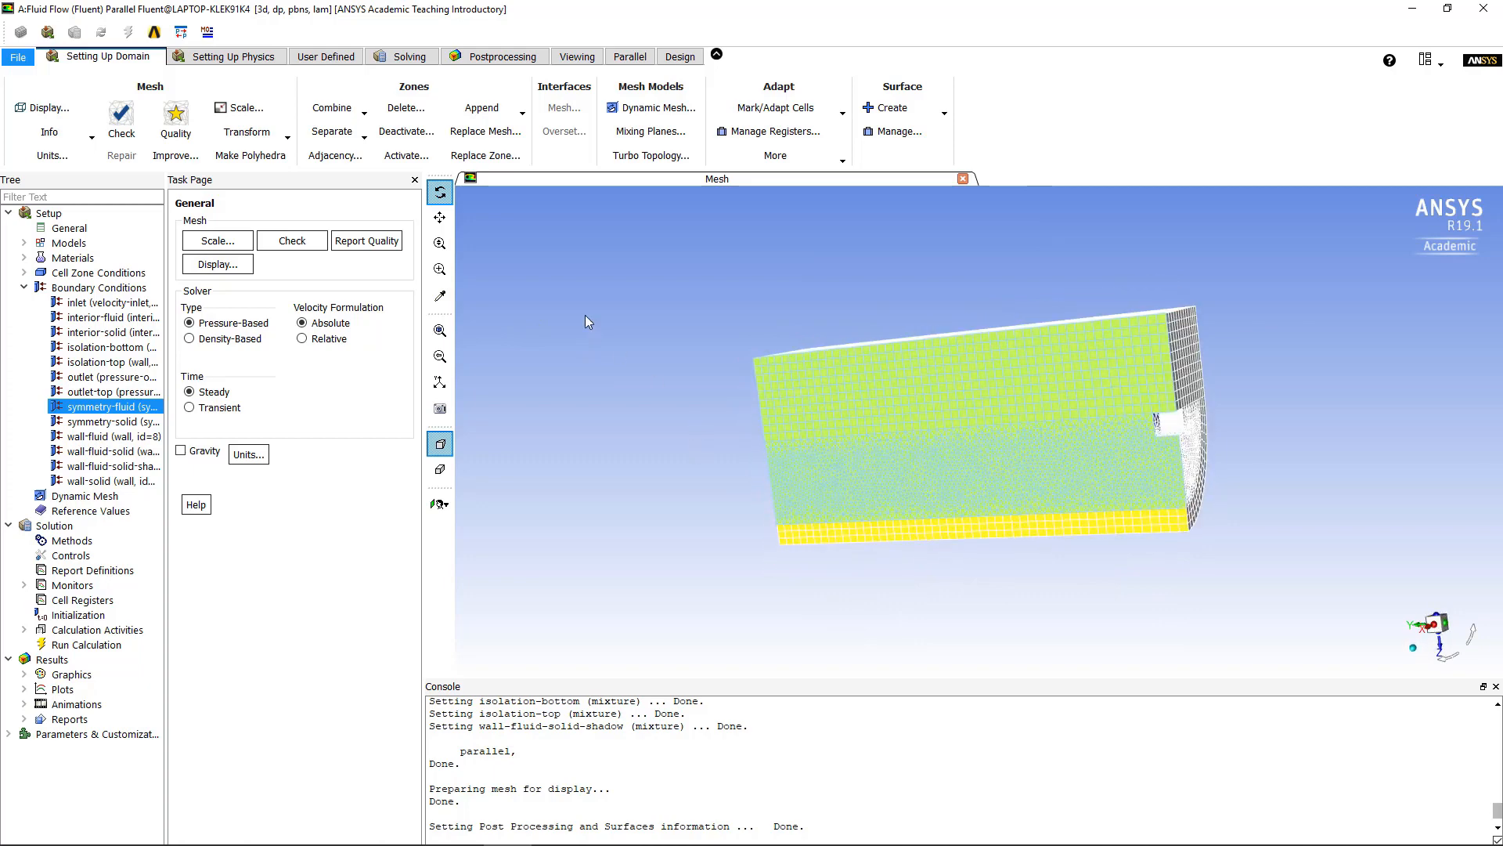
pyautogui.click(69, 231)
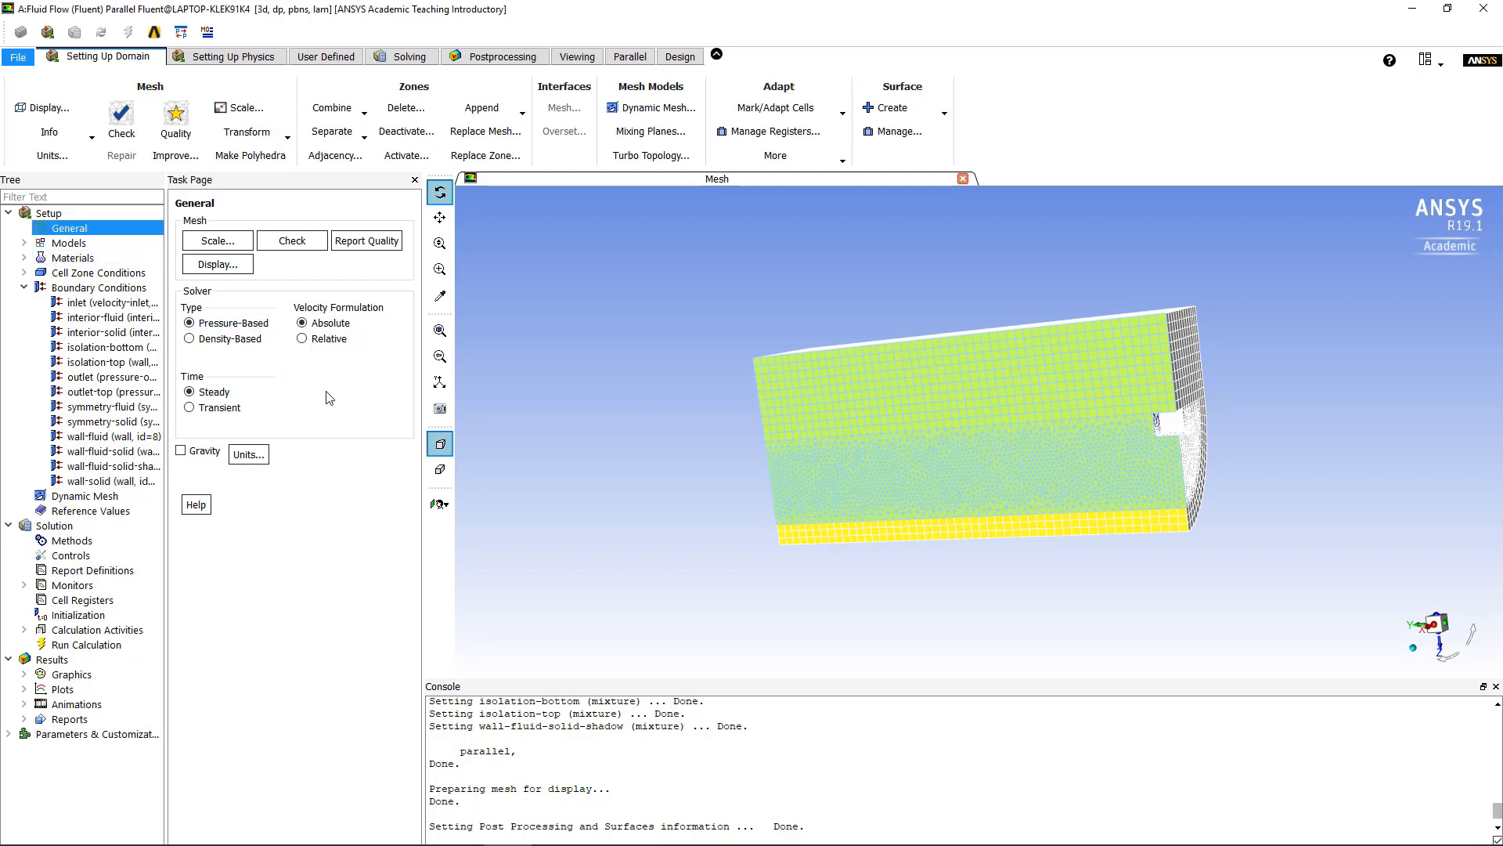
pyautogui.click(190, 407)
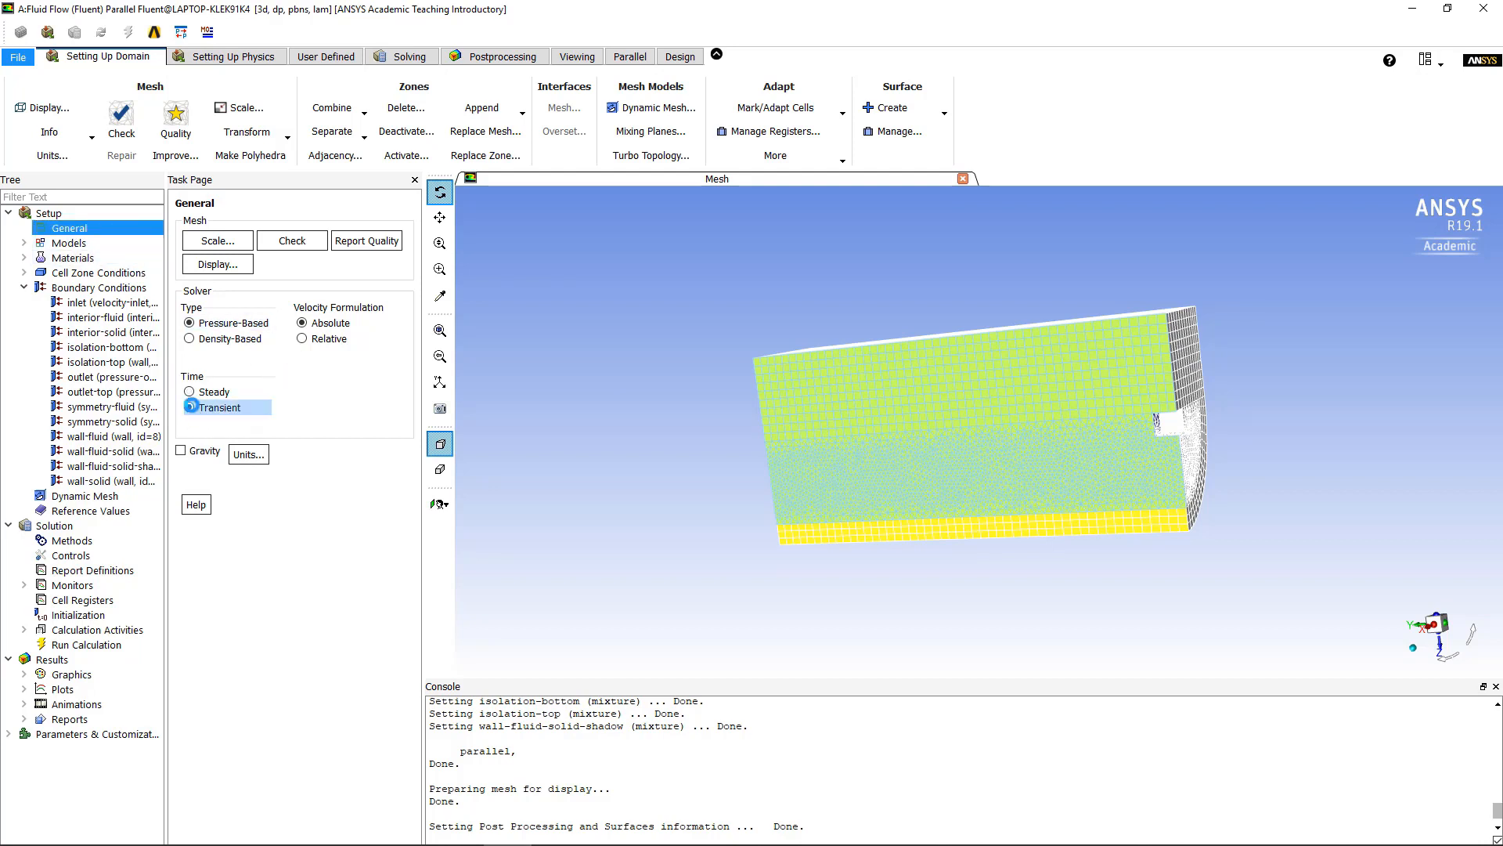
pyautogui.click(182, 451)
pyautogui.click(267, 495)
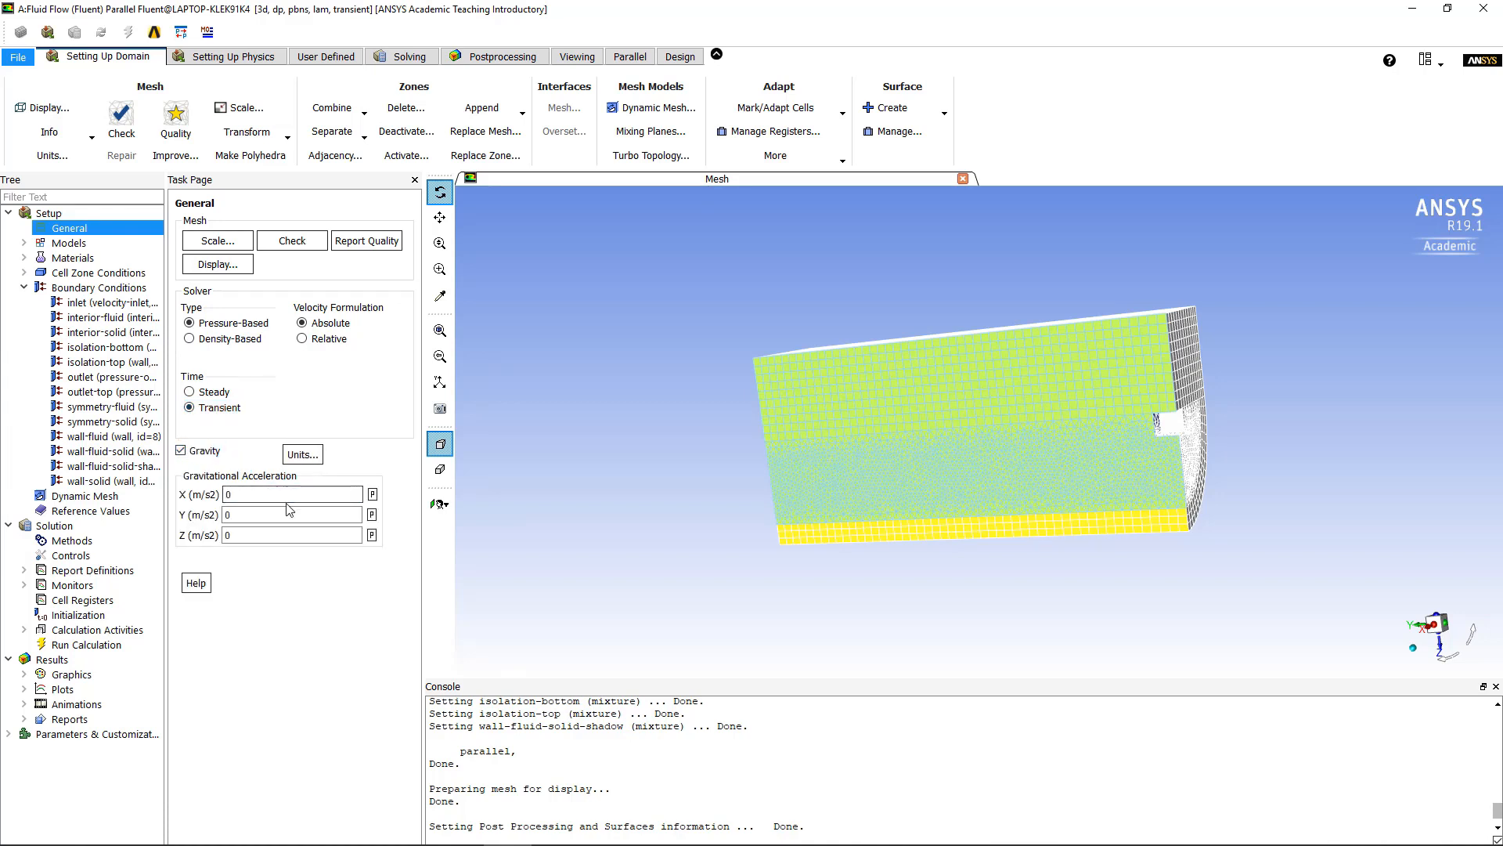
pyautogui.click(249, 533)
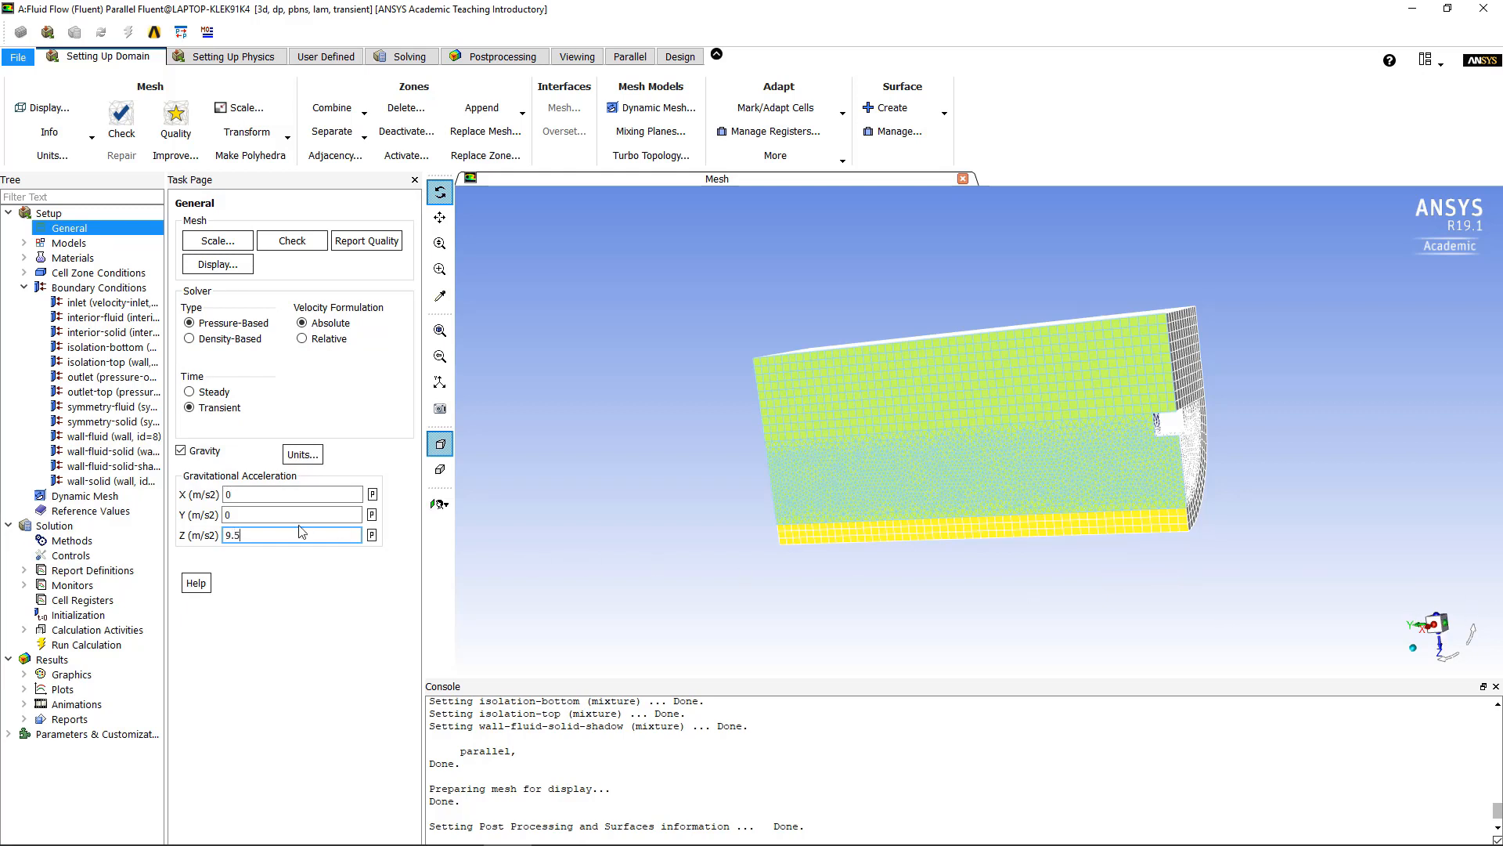
pyautogui.moveTo(277, 516); pyautogui.dragTo(205, 514)
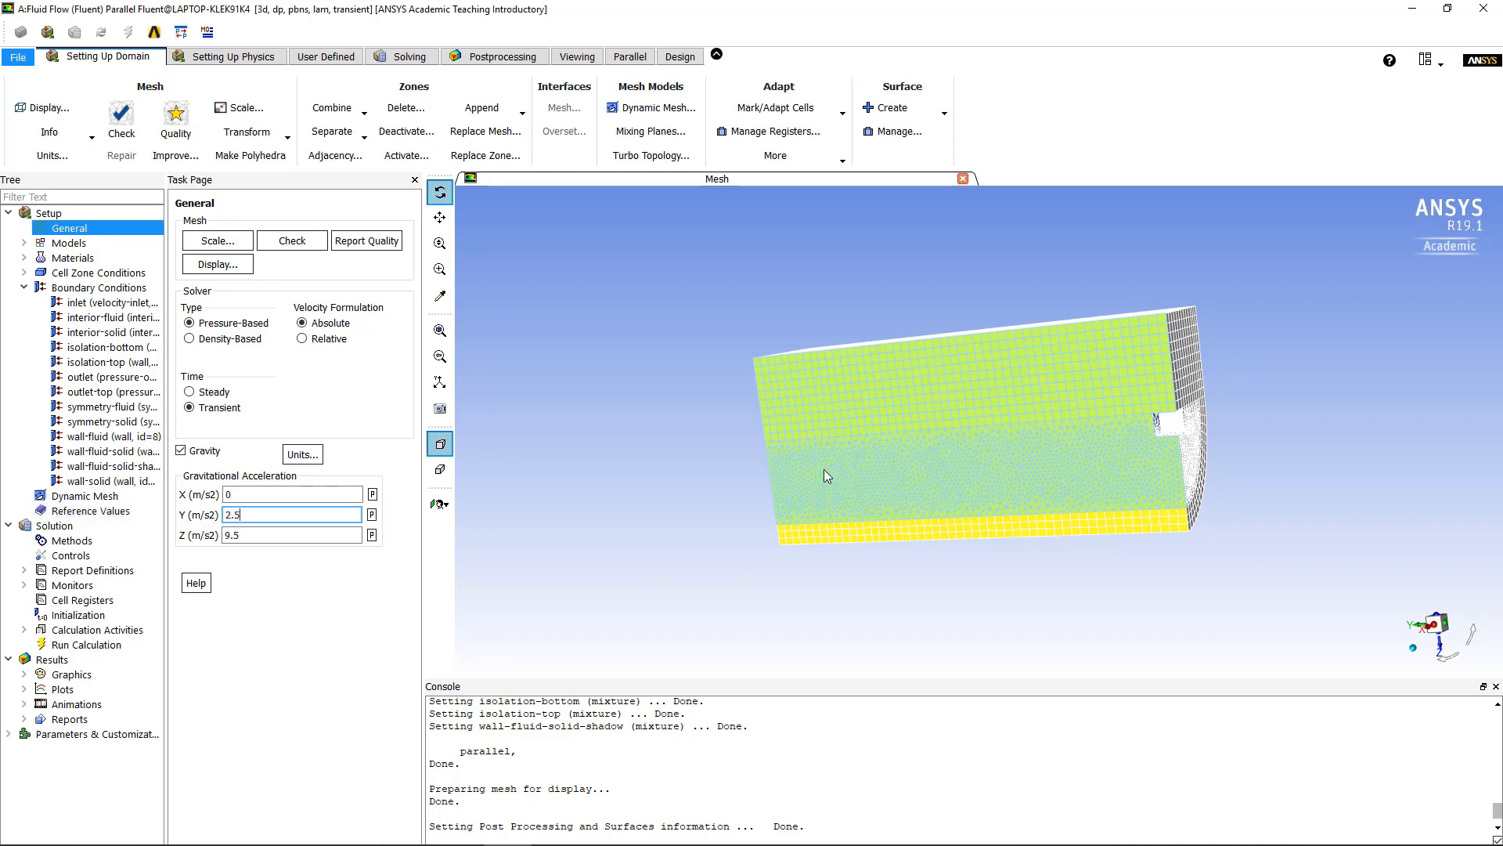
pyautogui.click(374, 397)
# - Enable the Volume of Fluid multiphase model with the Implicit formulation and Implicit Body Force
pyautogui.doubleClick(49, 241)
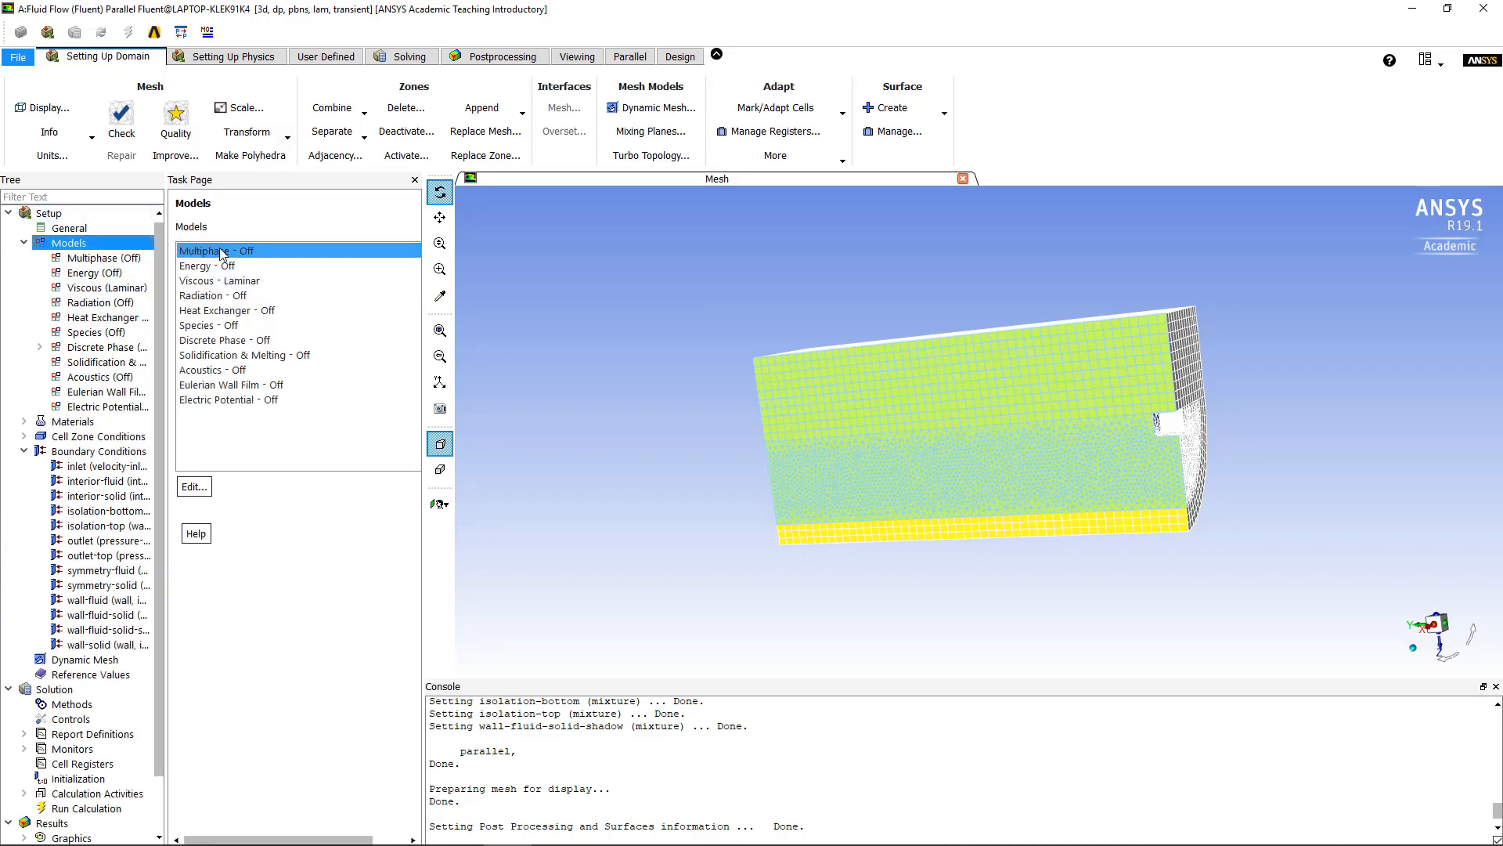
pyautogui.doubleClick(215, 251)
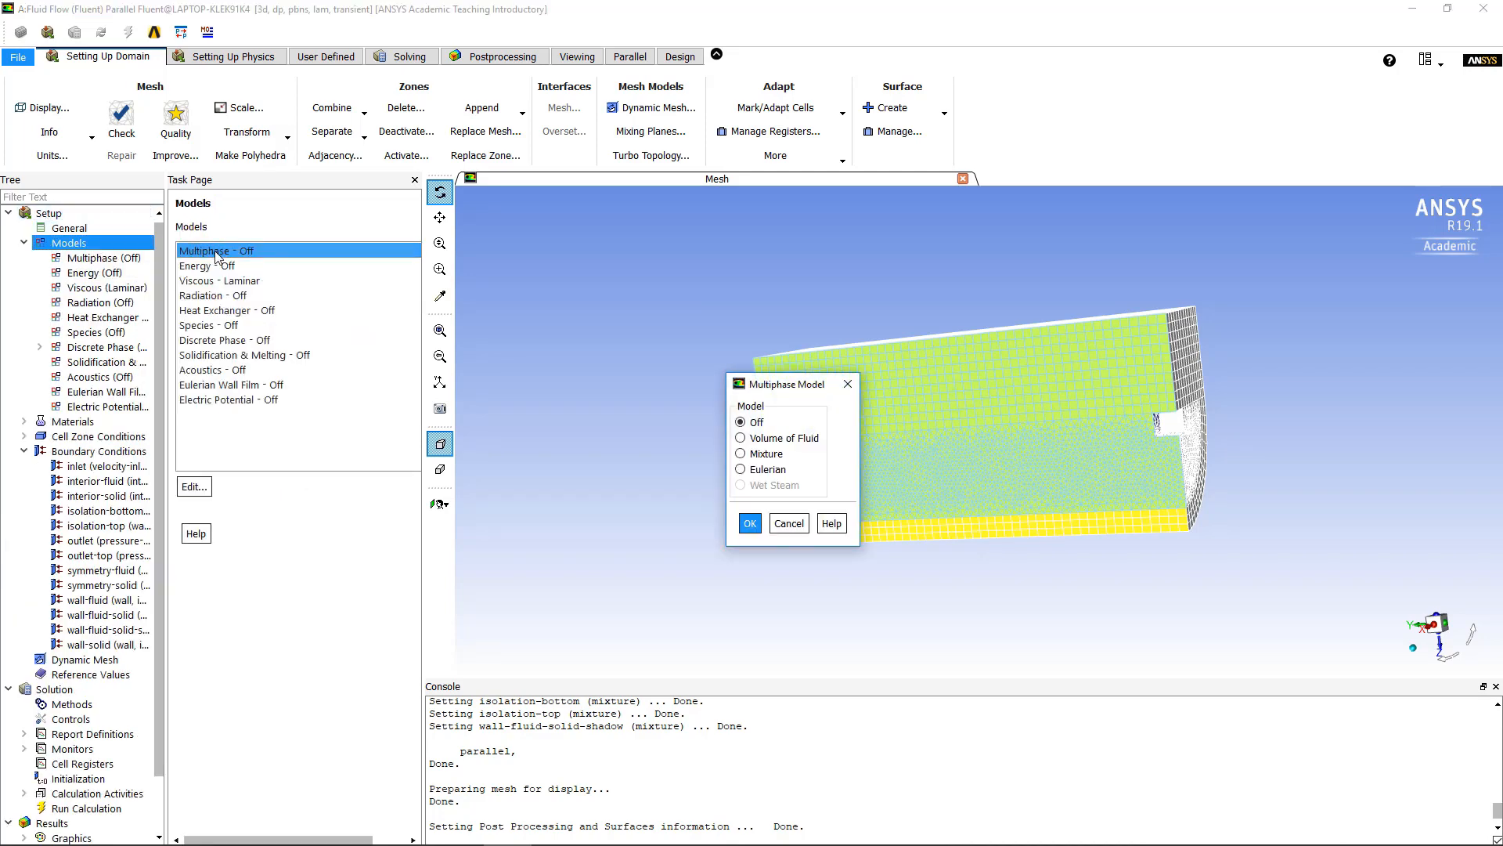
pyautogui.click(742, 438)
pyautogui.moveTo(796, 298); pyautogui.dragTo(610, 192)
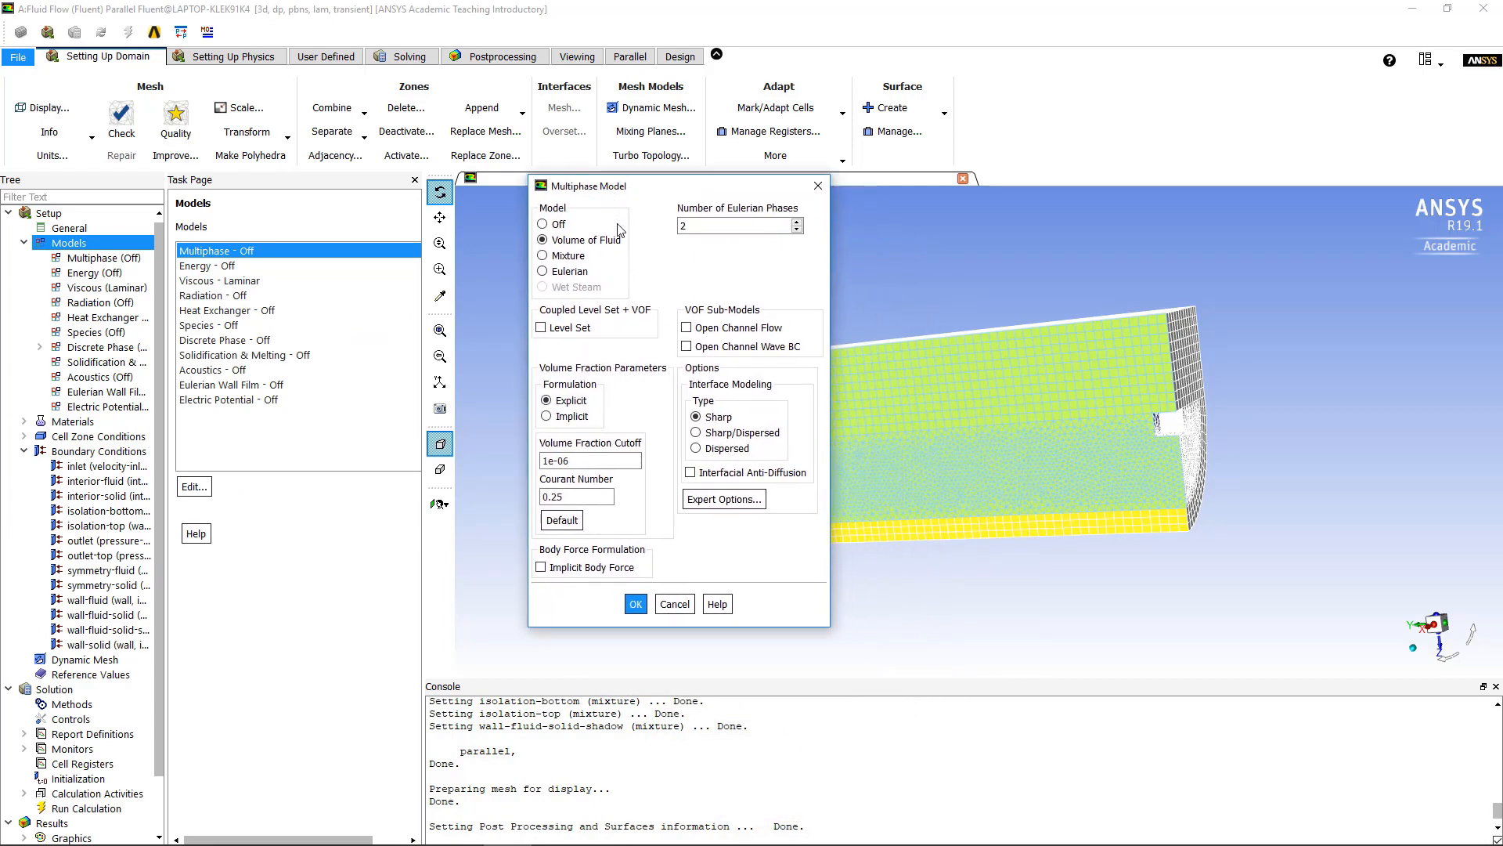
pyautogui.click(546, 416)
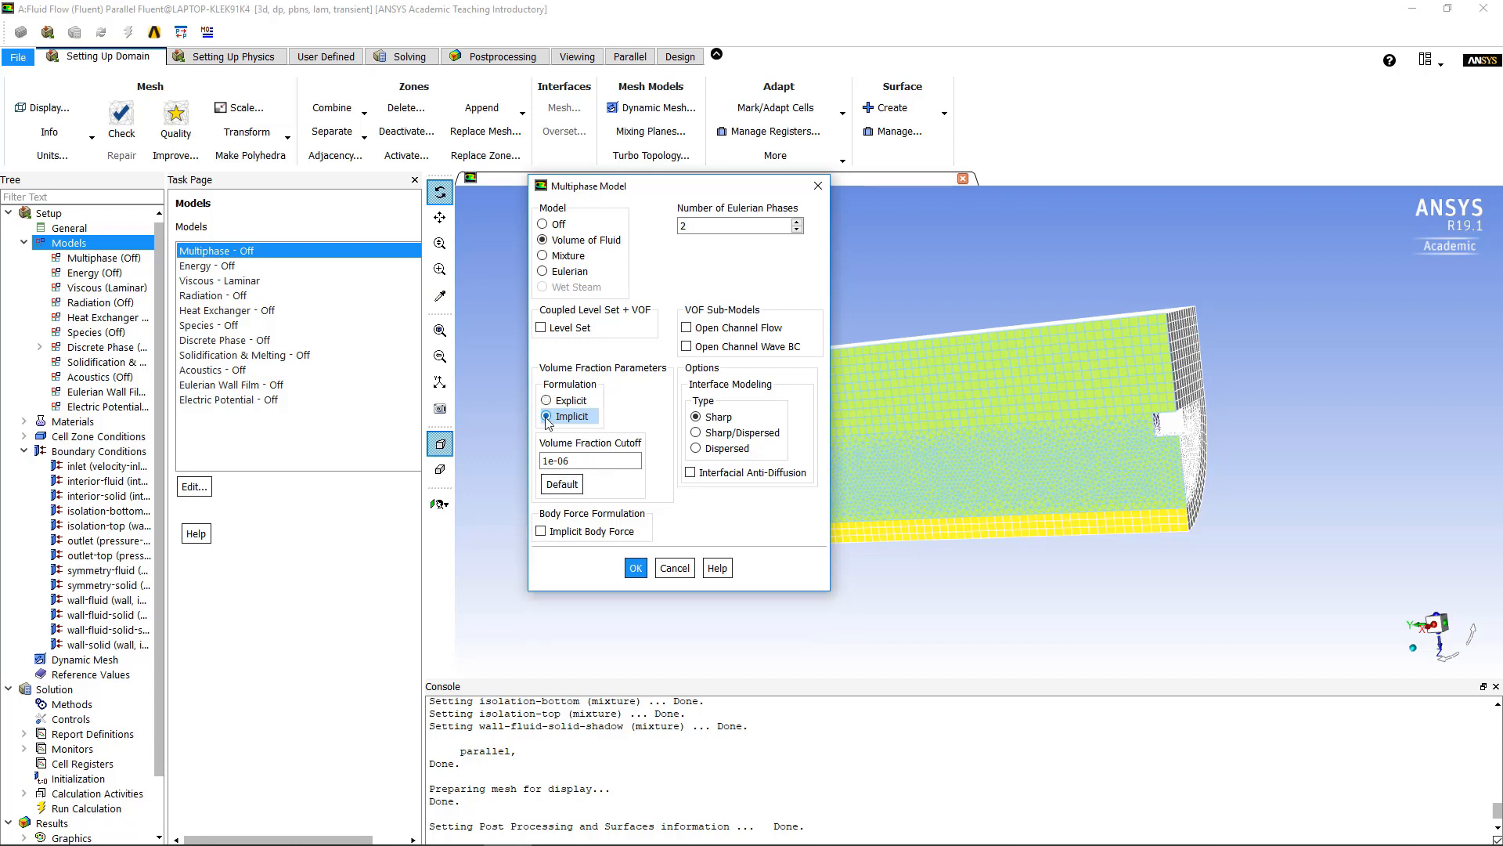
pyautogui.click(541, 531)
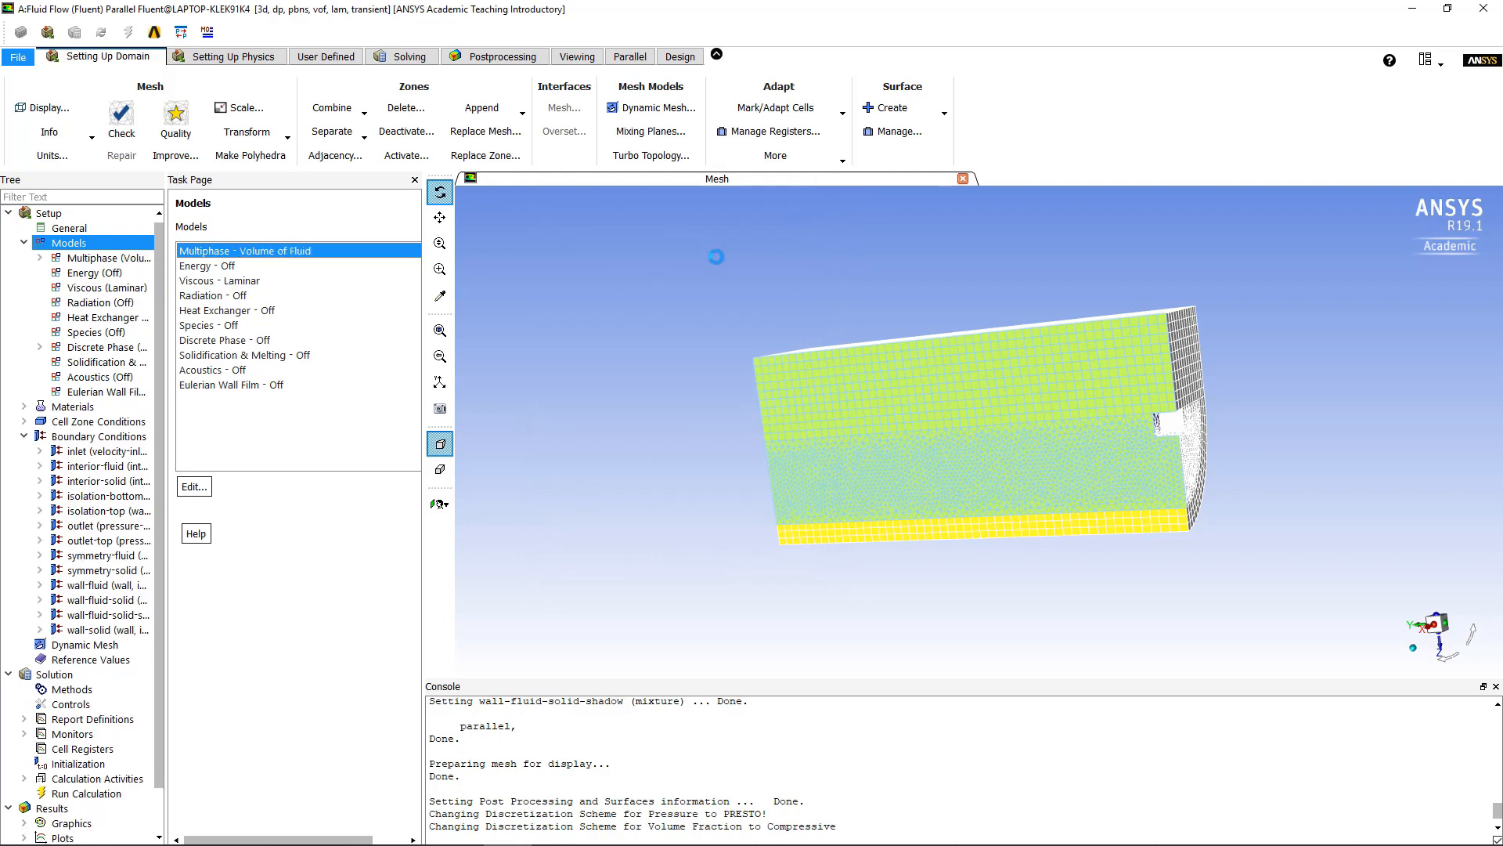
# - Enable the Energy Equation in the Energy model and accept the material property notice
pyautogui.doubleClick(253, 266)
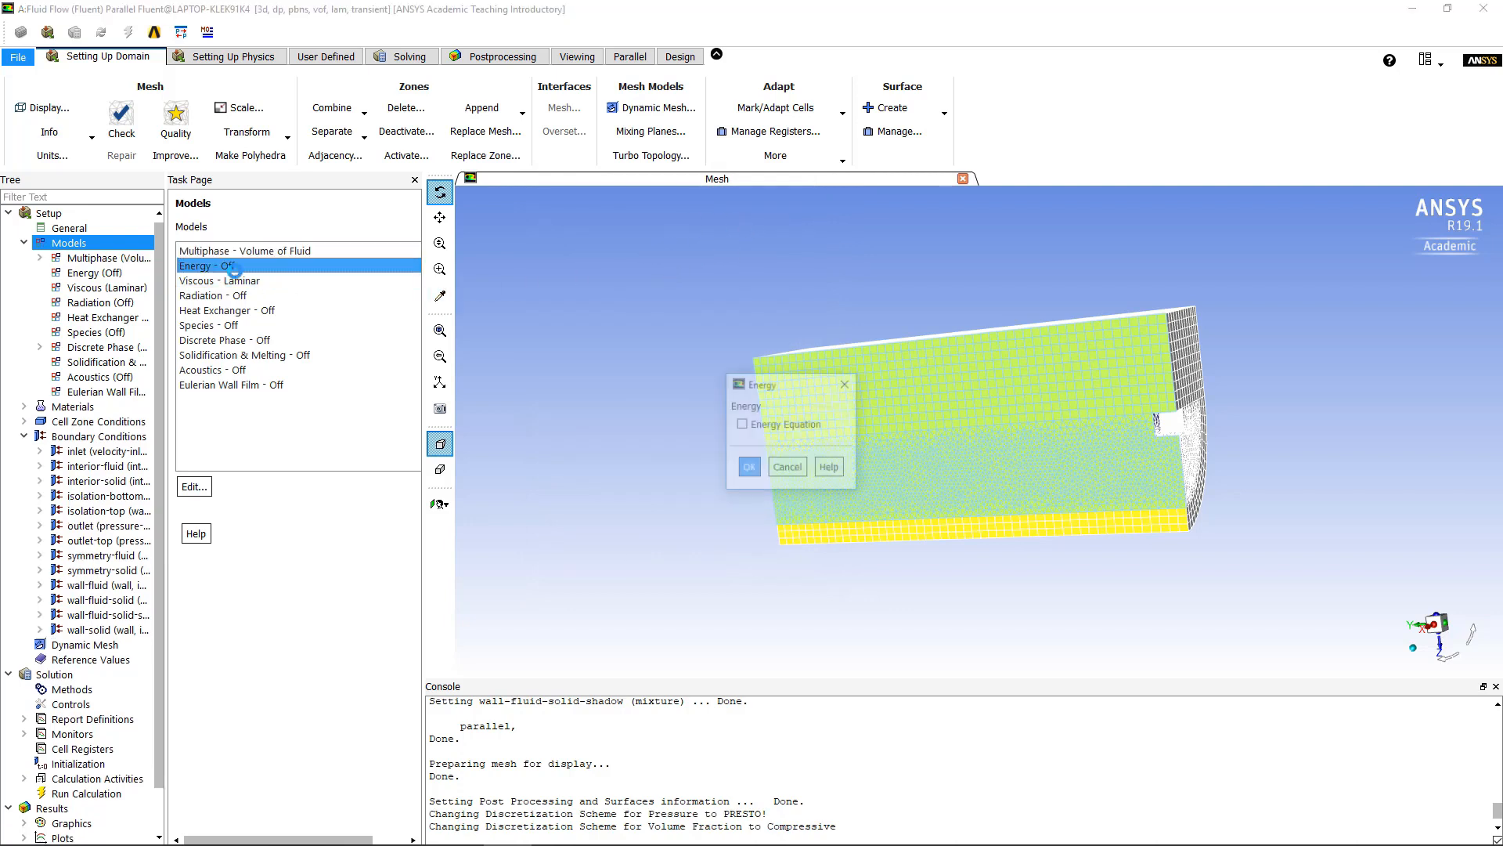
pyautogui.click(743, 425)
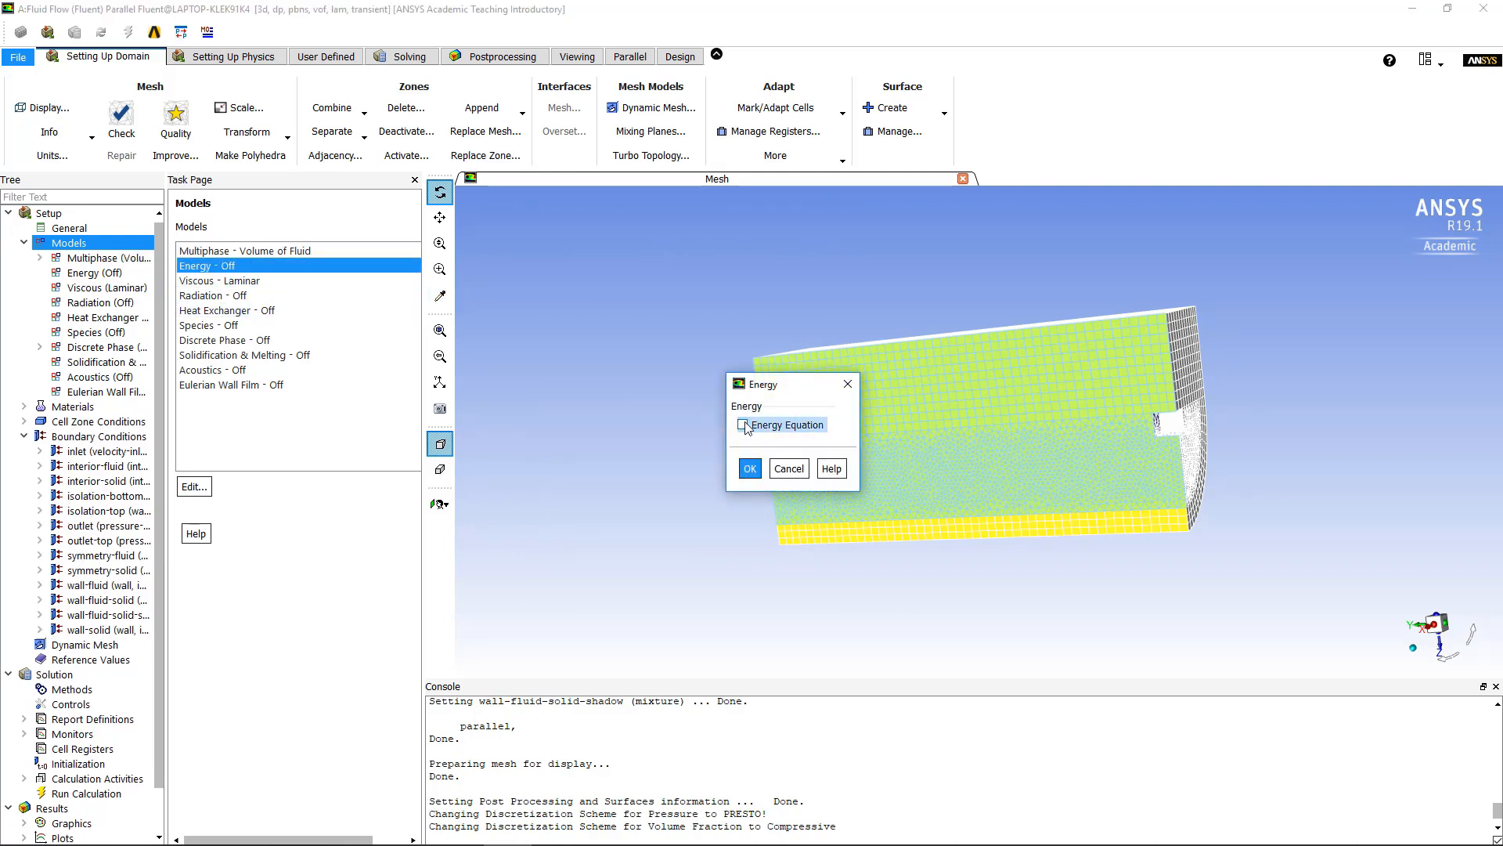
pyautogui.click(750, 469)
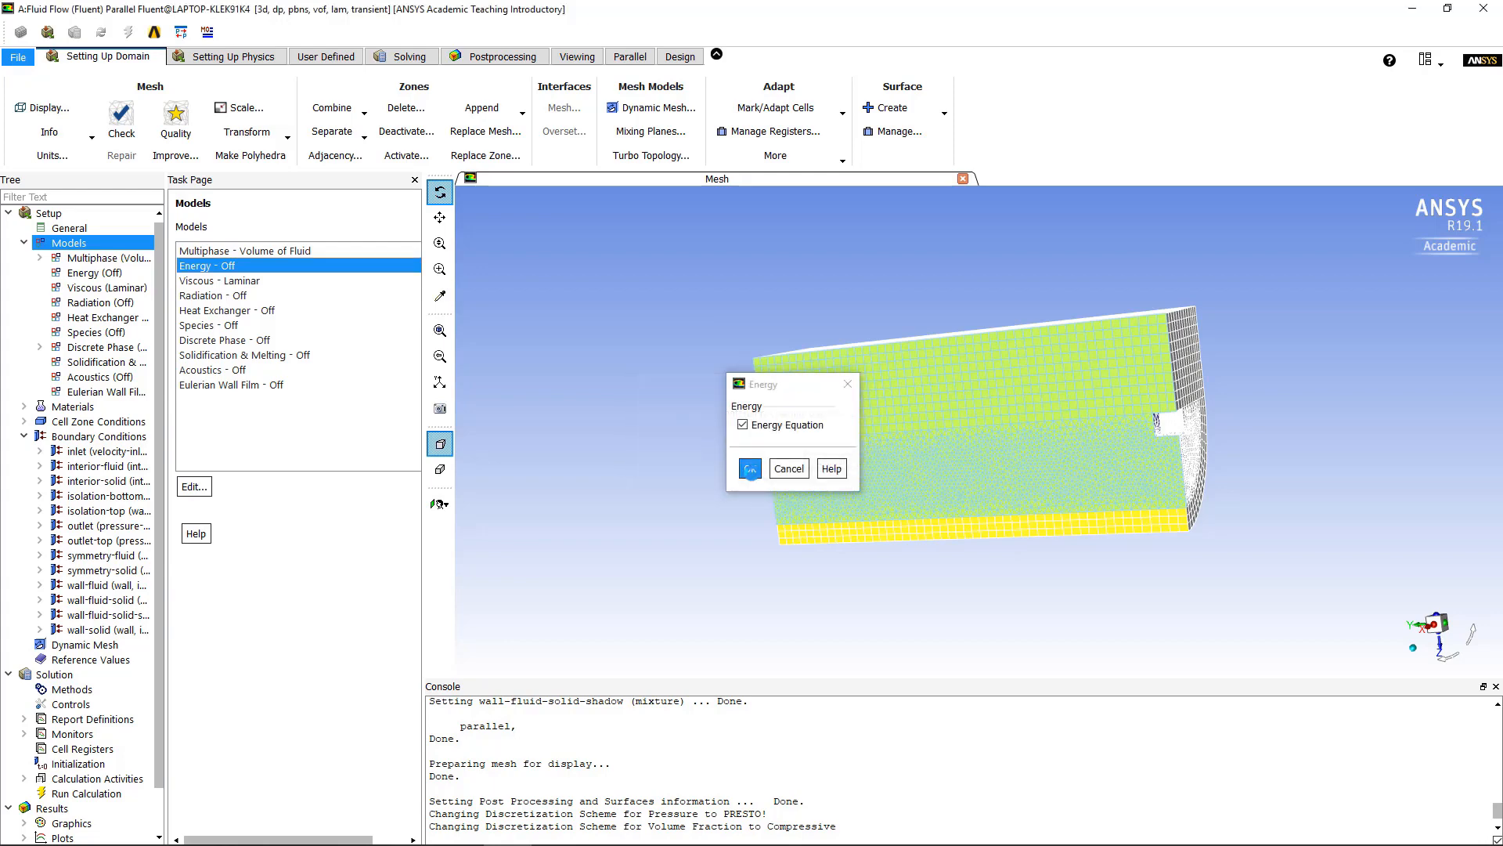
pyautogui.click(879, 479)
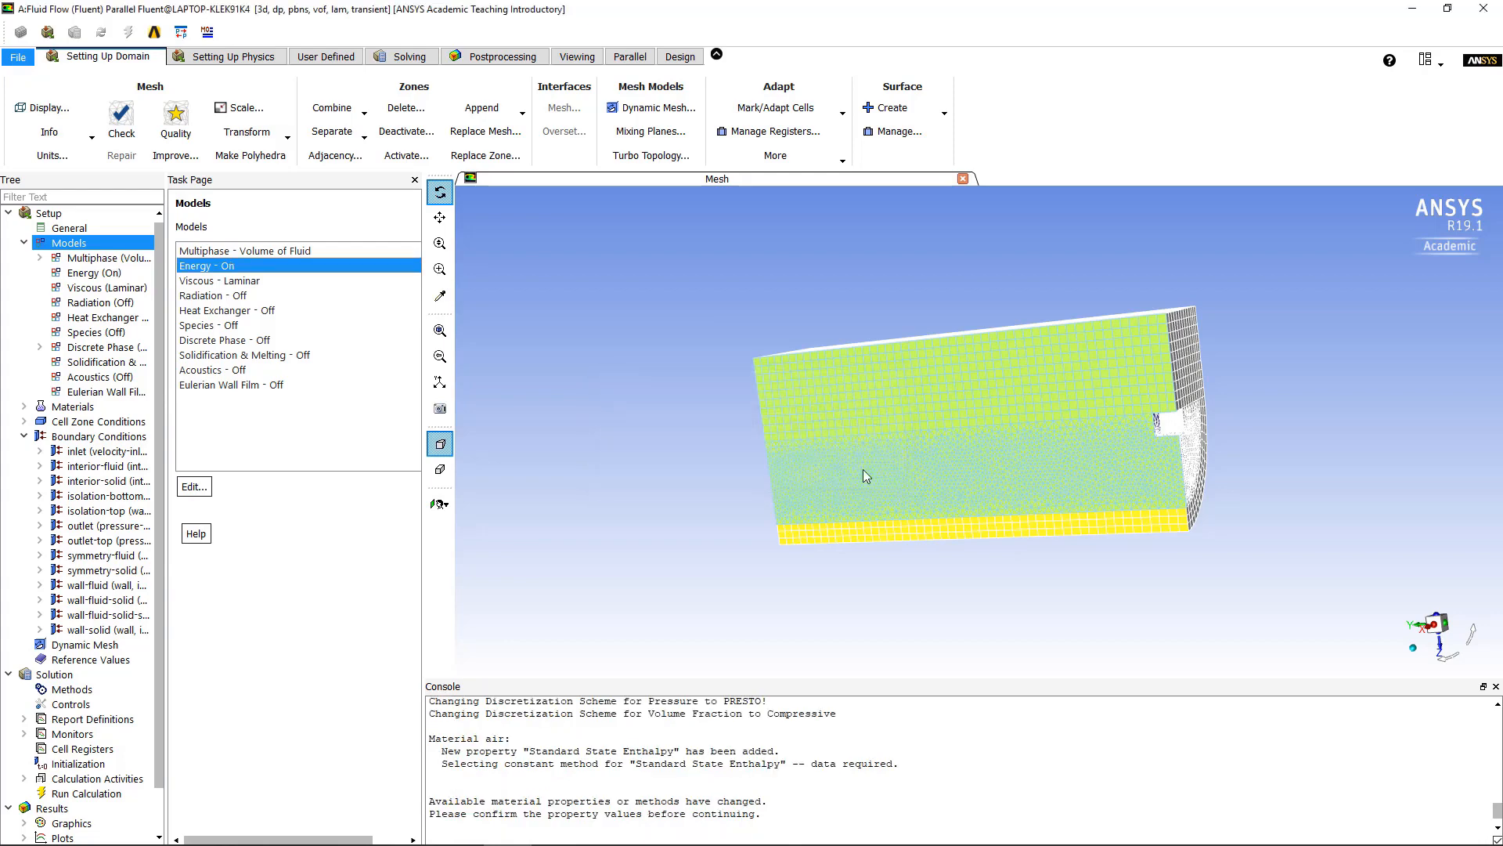
# - Set the viscous model to Realizable k-epsilon (2 eqn) with Enhanced Wall Treatment
pyautogui.doubleClick(225, 280)
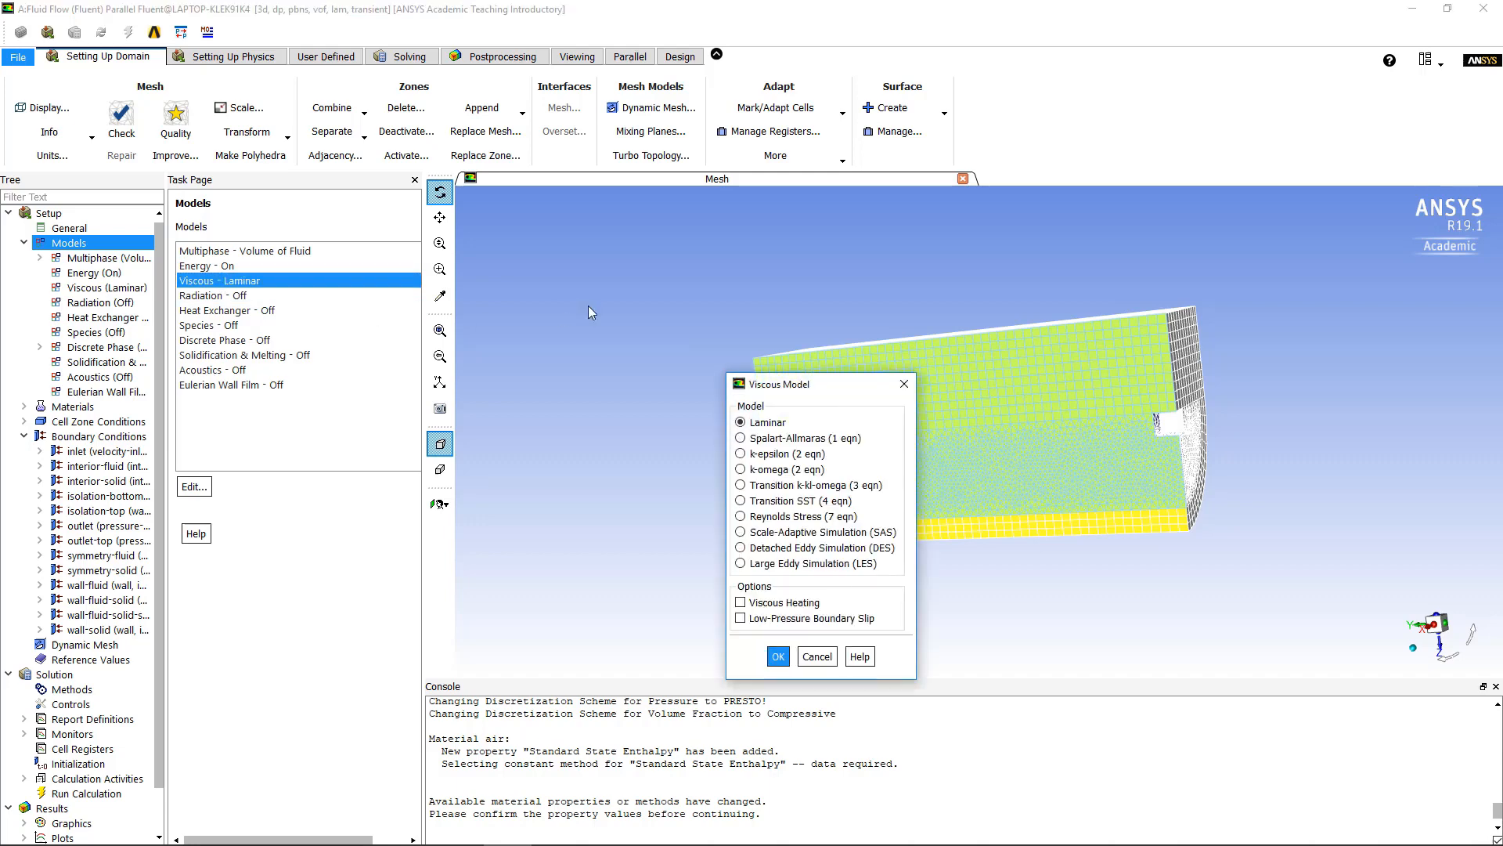
pyautogui.click(741, 454)
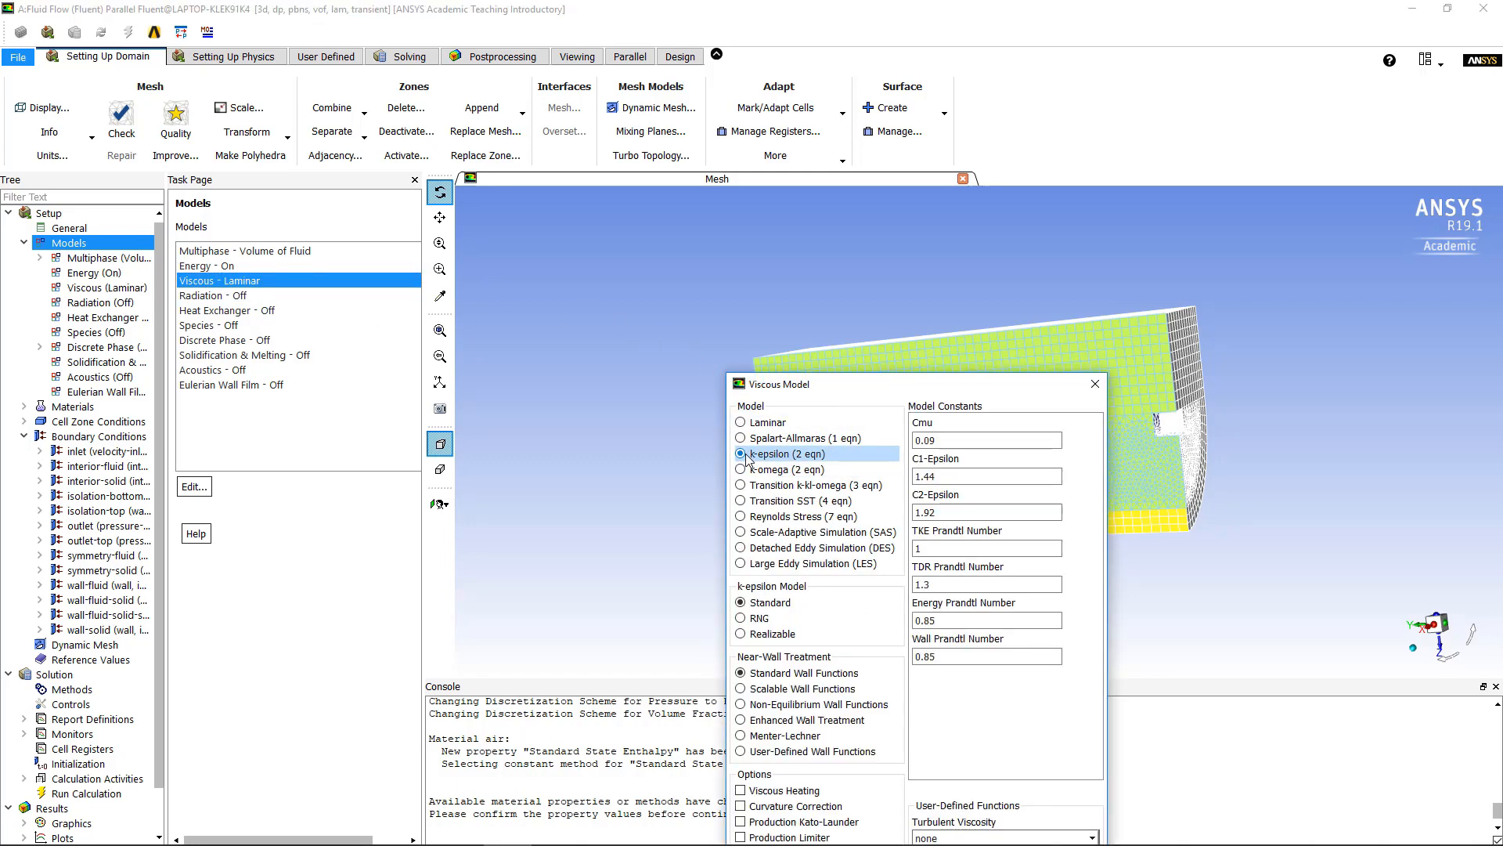
pyautogui.moveTo(1123, 280); pyautogui.dragTo(697, 151)
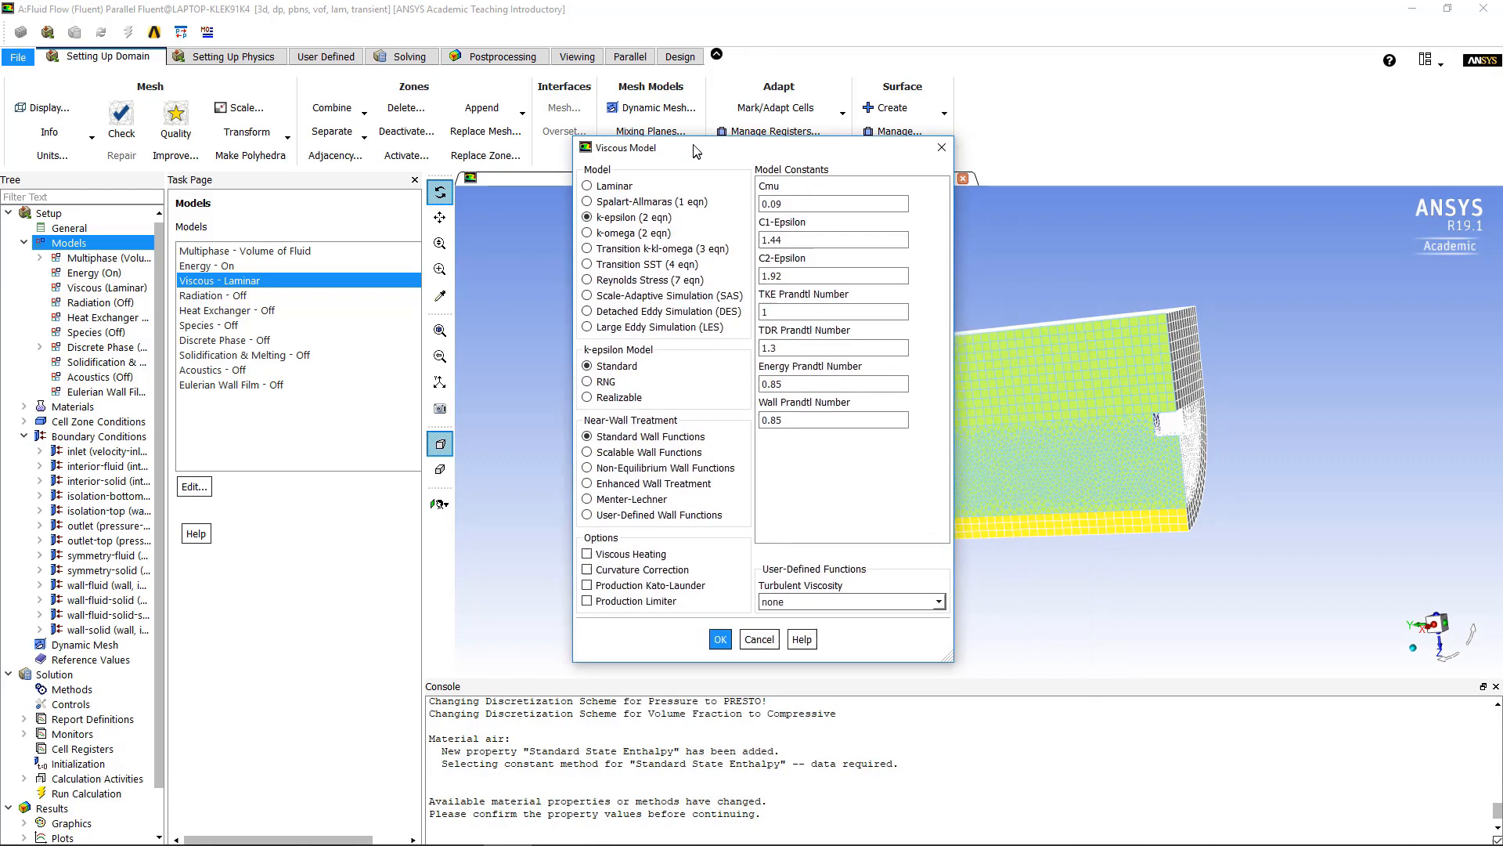
pyautogui.click(588, 397)
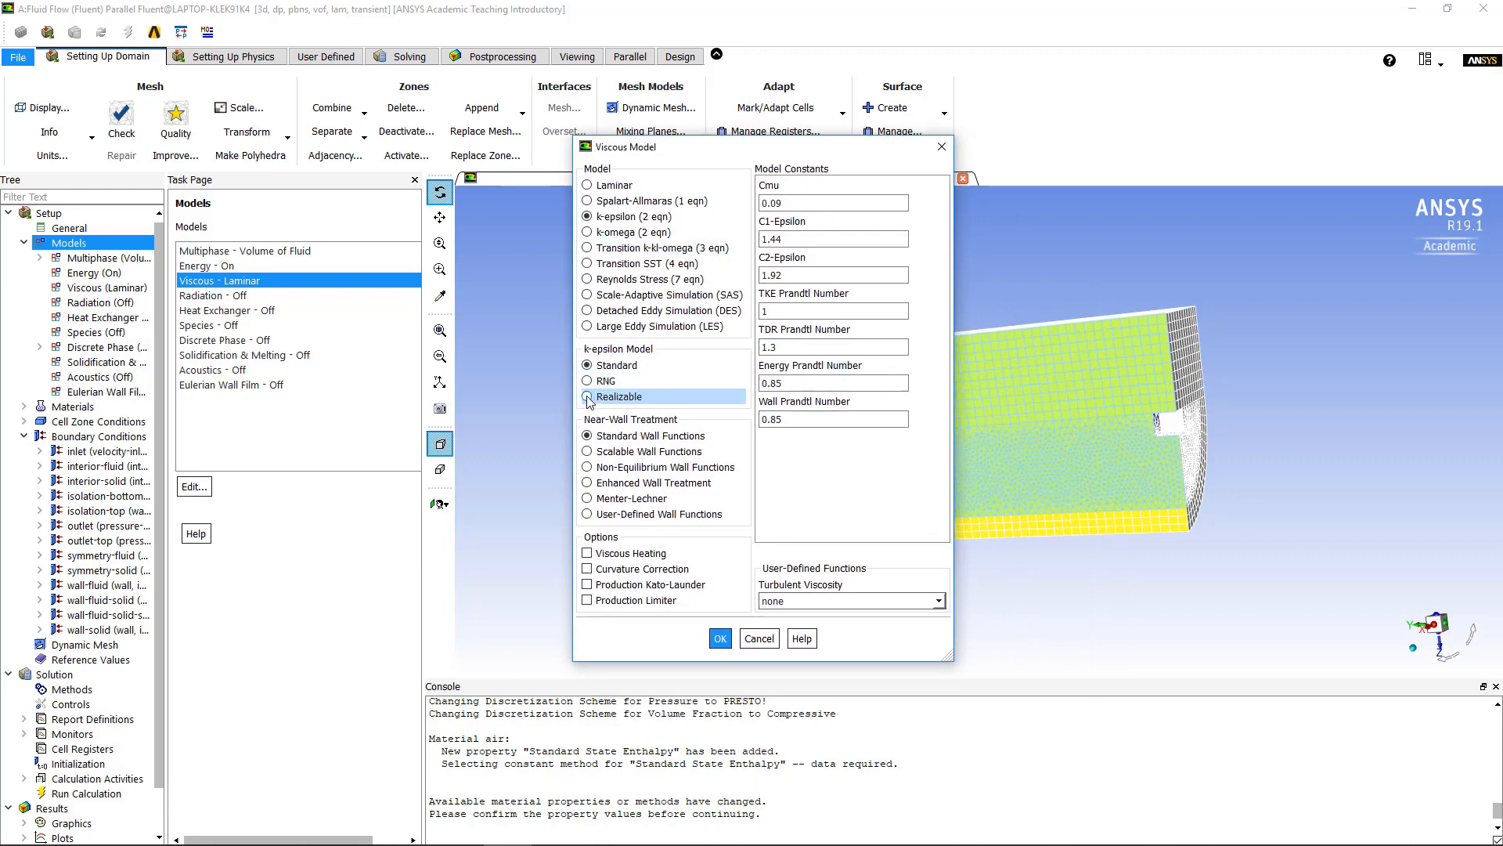
pyautogui.click(590, 485)
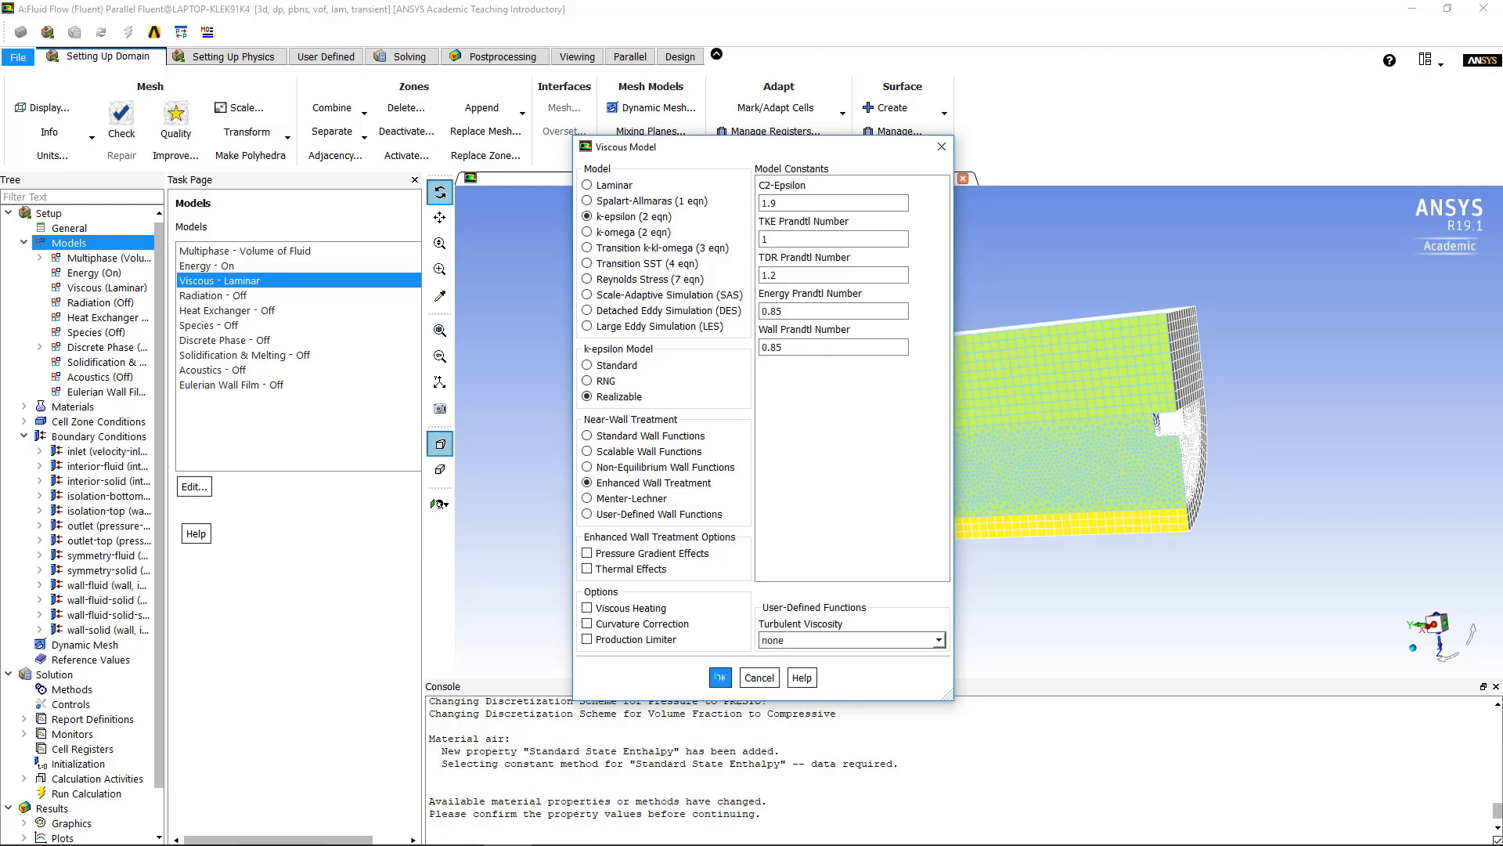
pyautogui.click(720, 677)
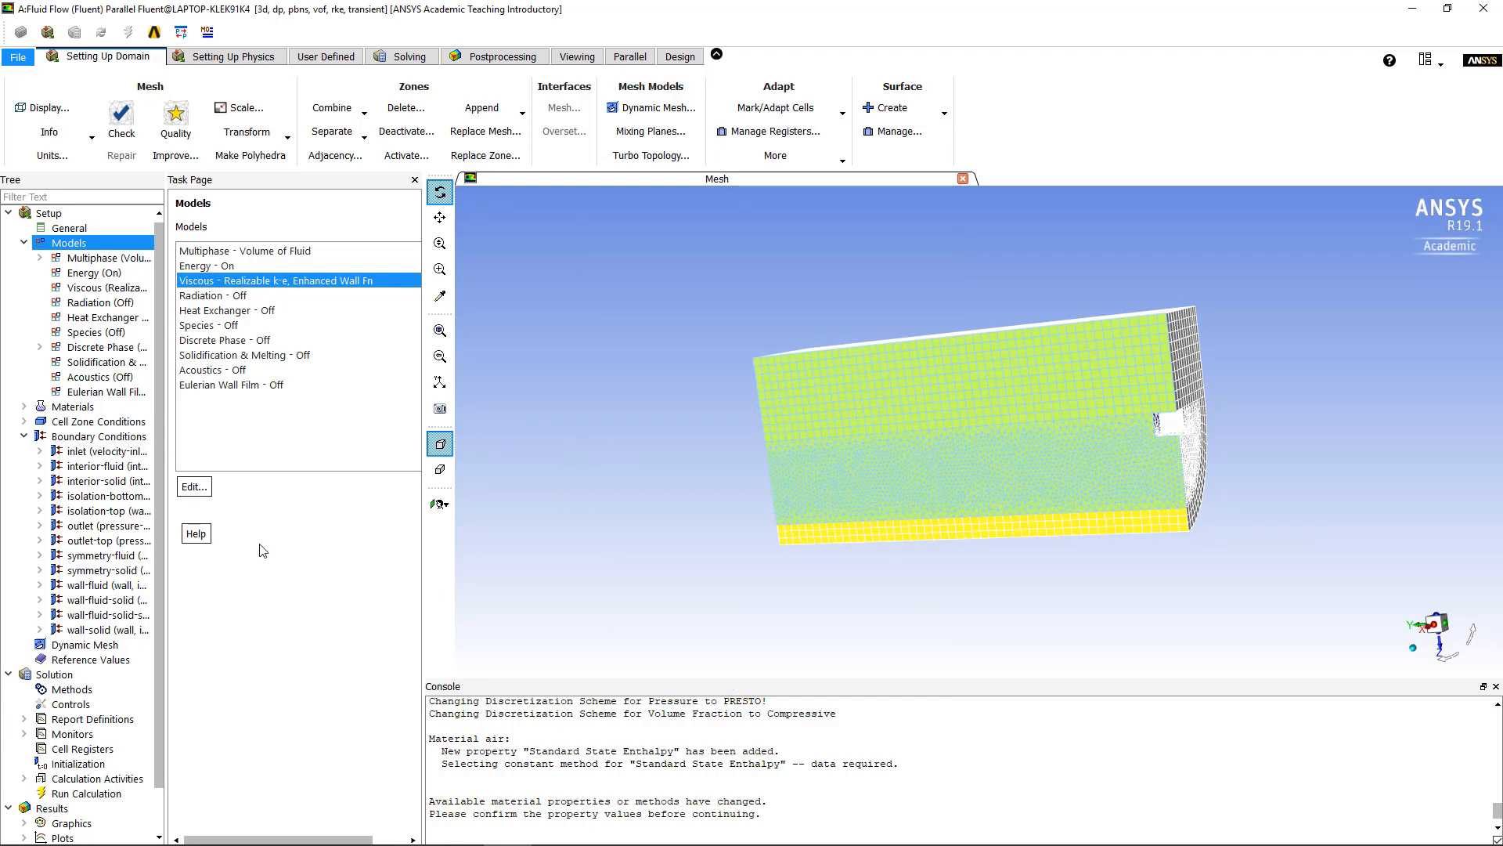
# - Look through the physics models list from Radiation to Eulerian Wall Film
pyautogui.click(270, 296)
pyautogui.click(280, 311)
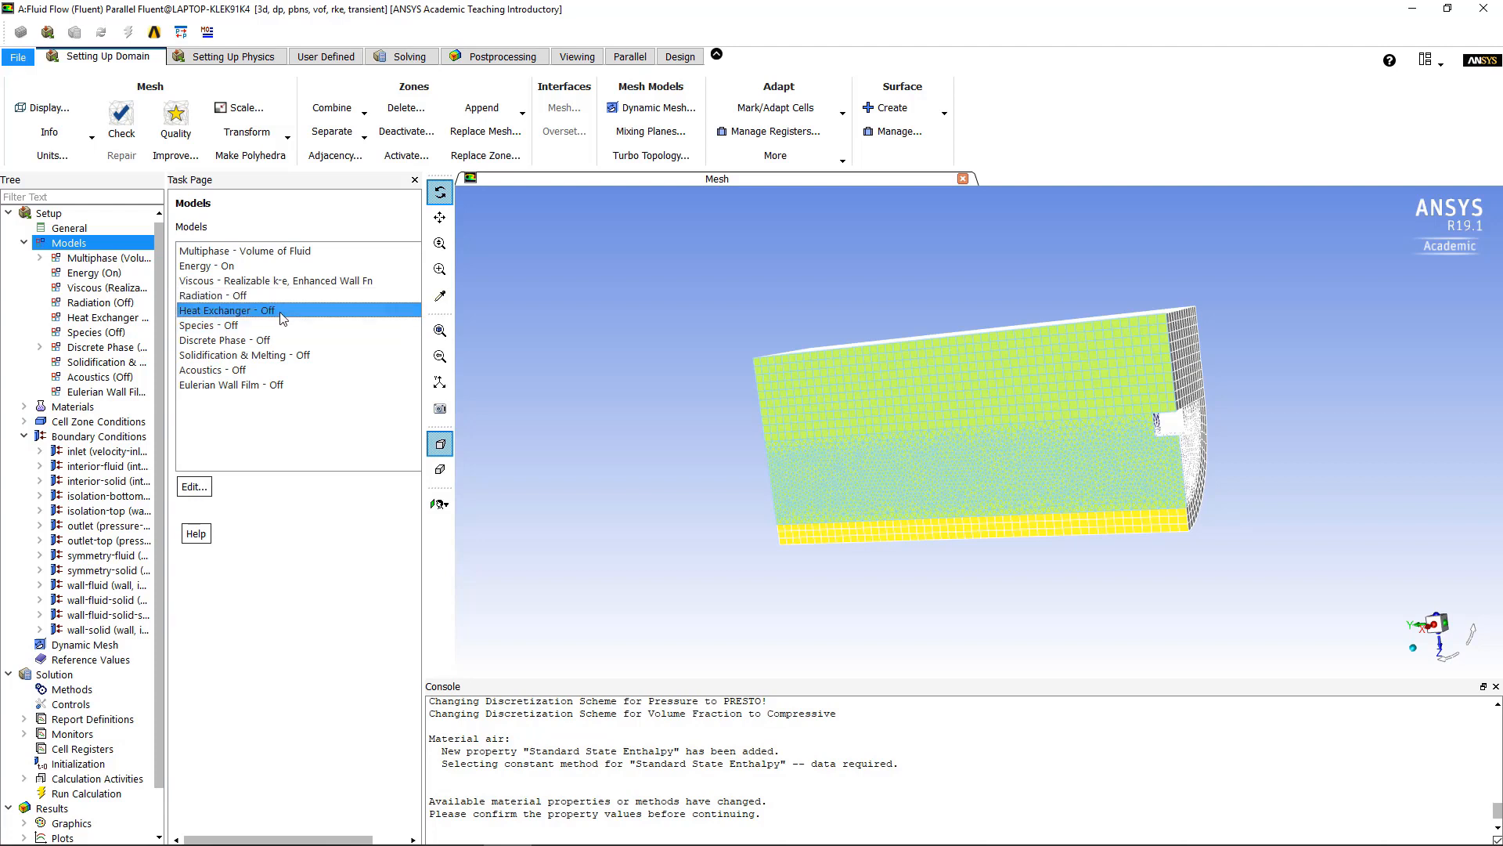
pyautogui.click(278, 326)
pyautogui.click(279, 341)
pyautogui.click(288, 356)
pyautogui.click(278, 371)
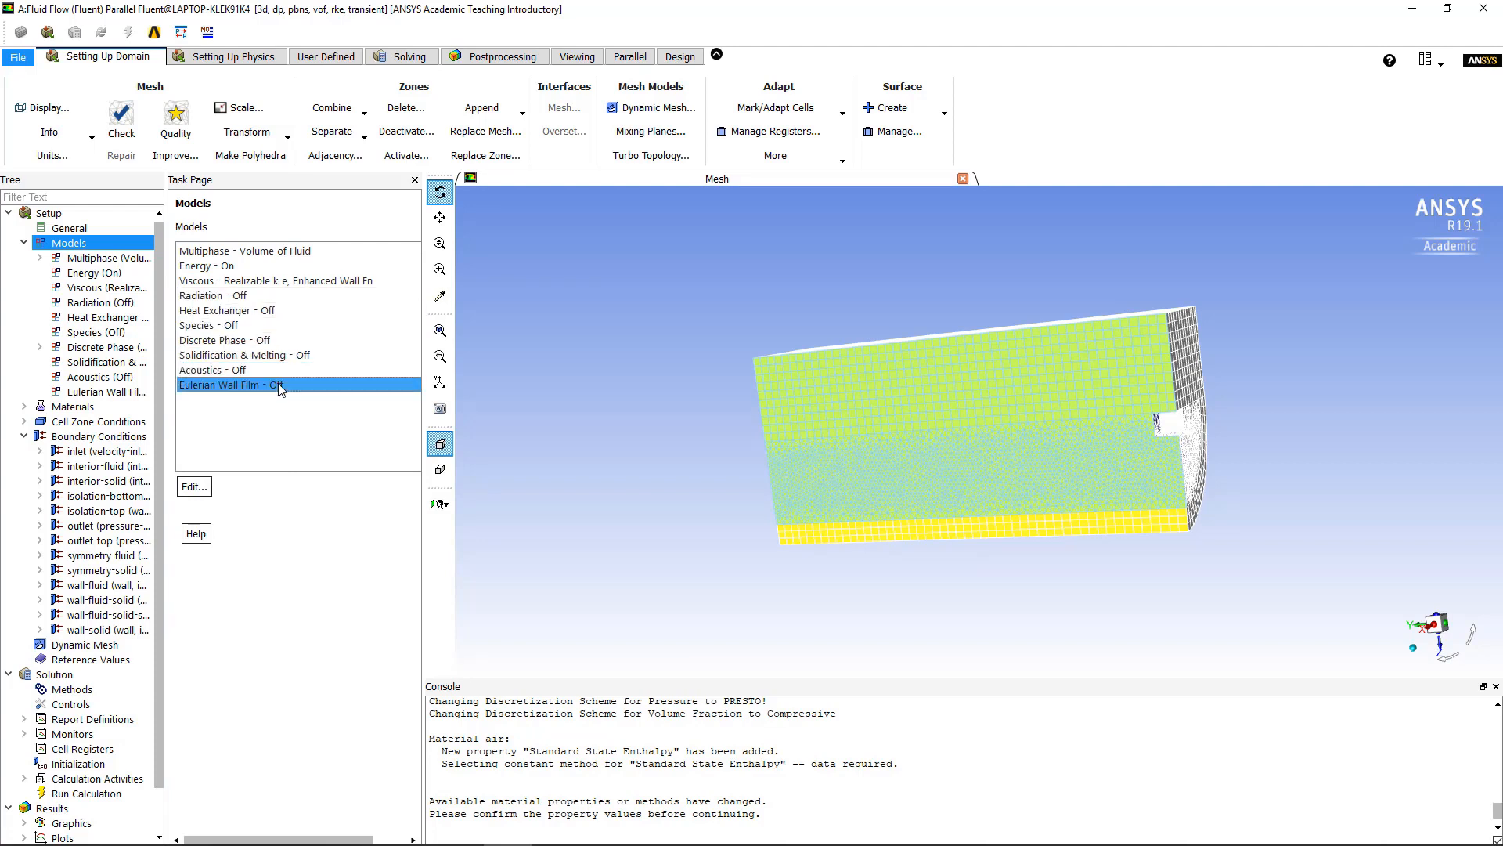
pyautogui.click(283, 386)
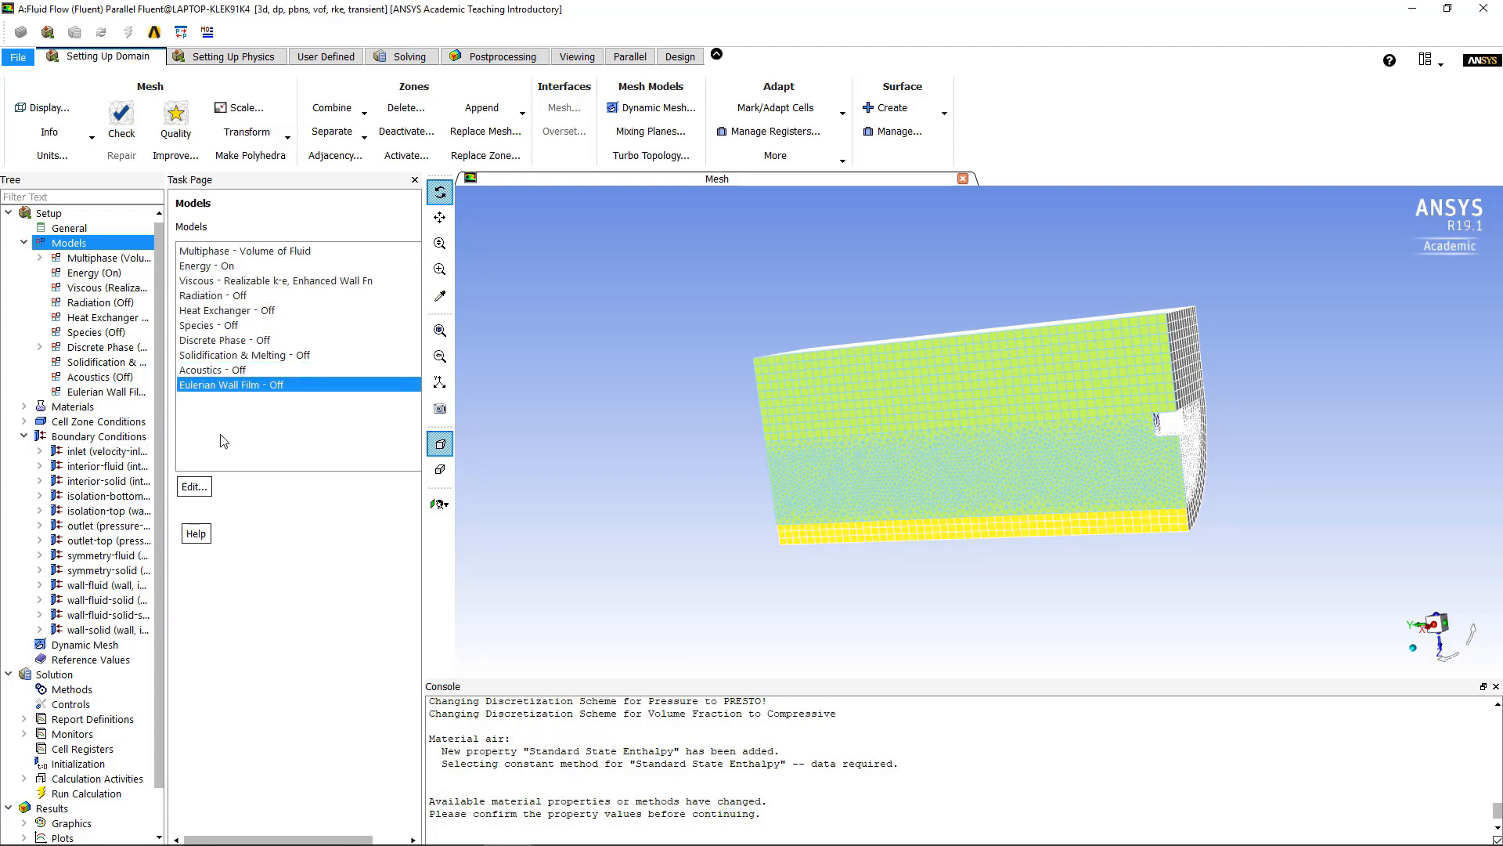
# - Expand the fluid and solid materials in the setup tree, open the air material for editing and apply its properties
pyautogui.click(24, 244)
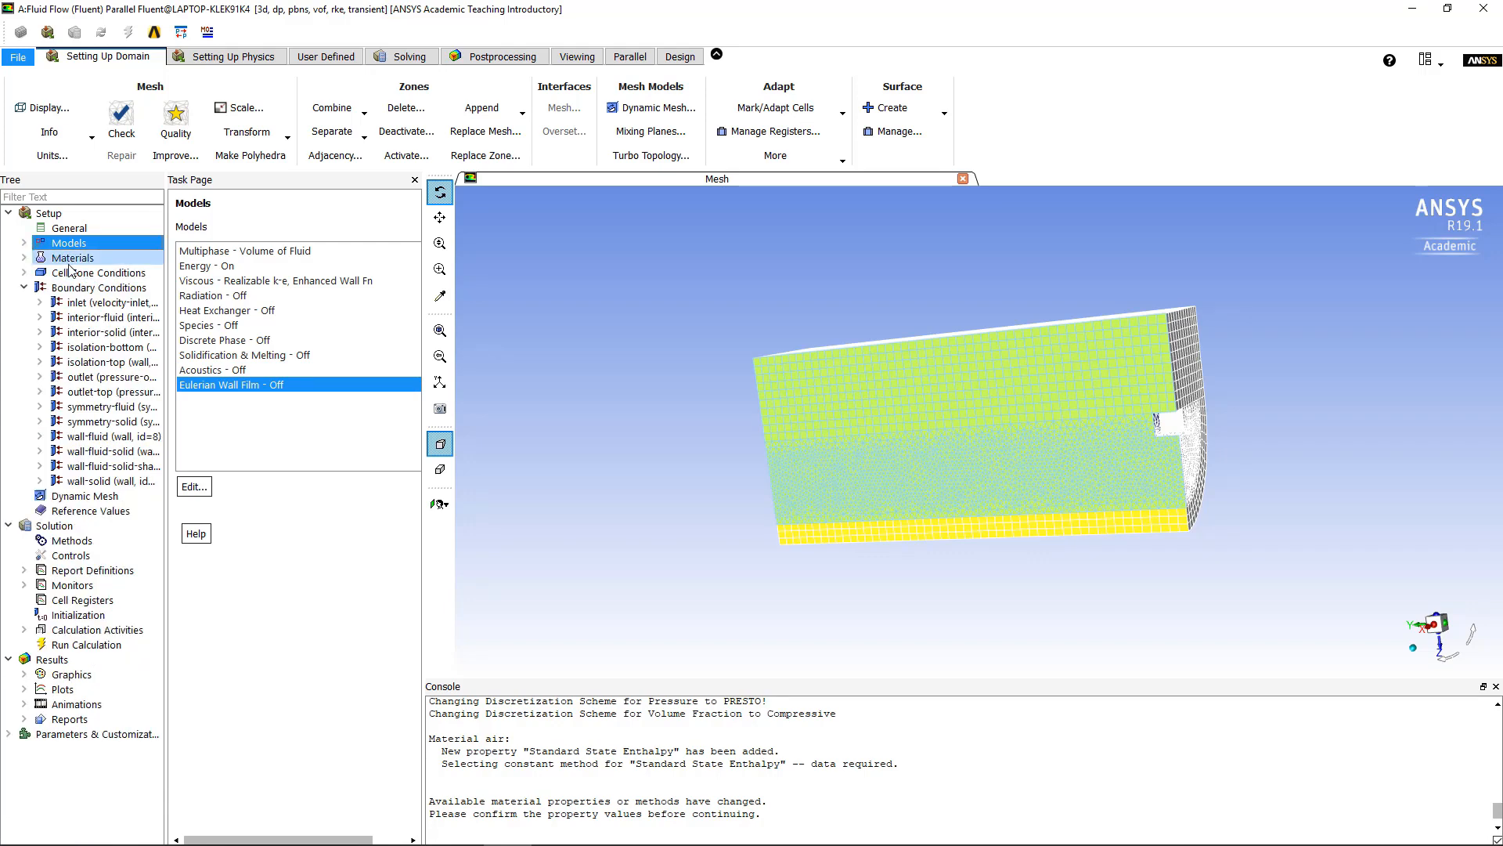
pyautogui.click(25, 257)
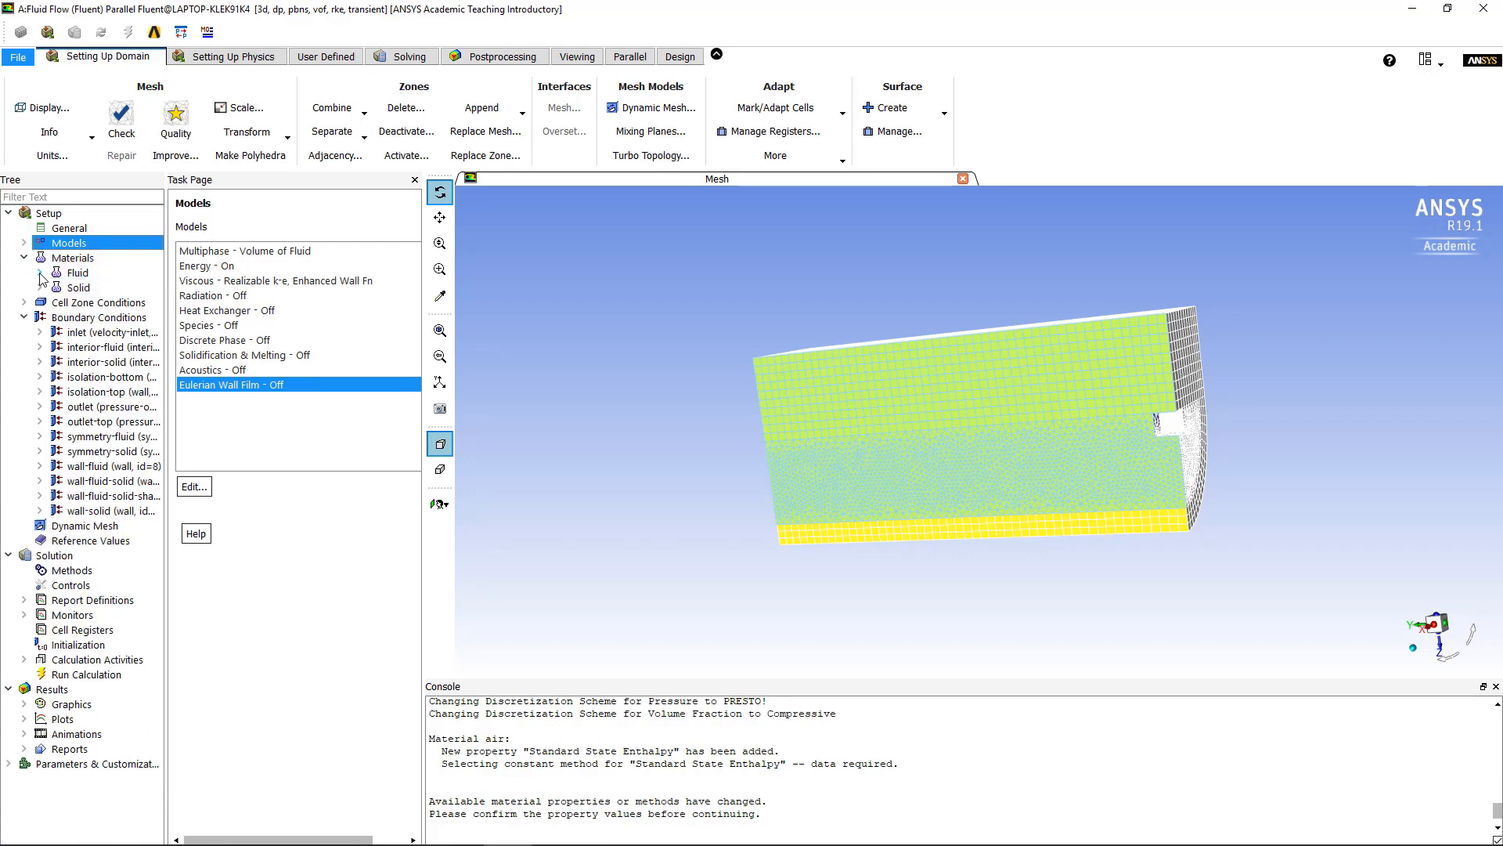
pyautogui.click(39, 272)
pyautogui.click(39, 302)
pyautogui.click(81, 274)
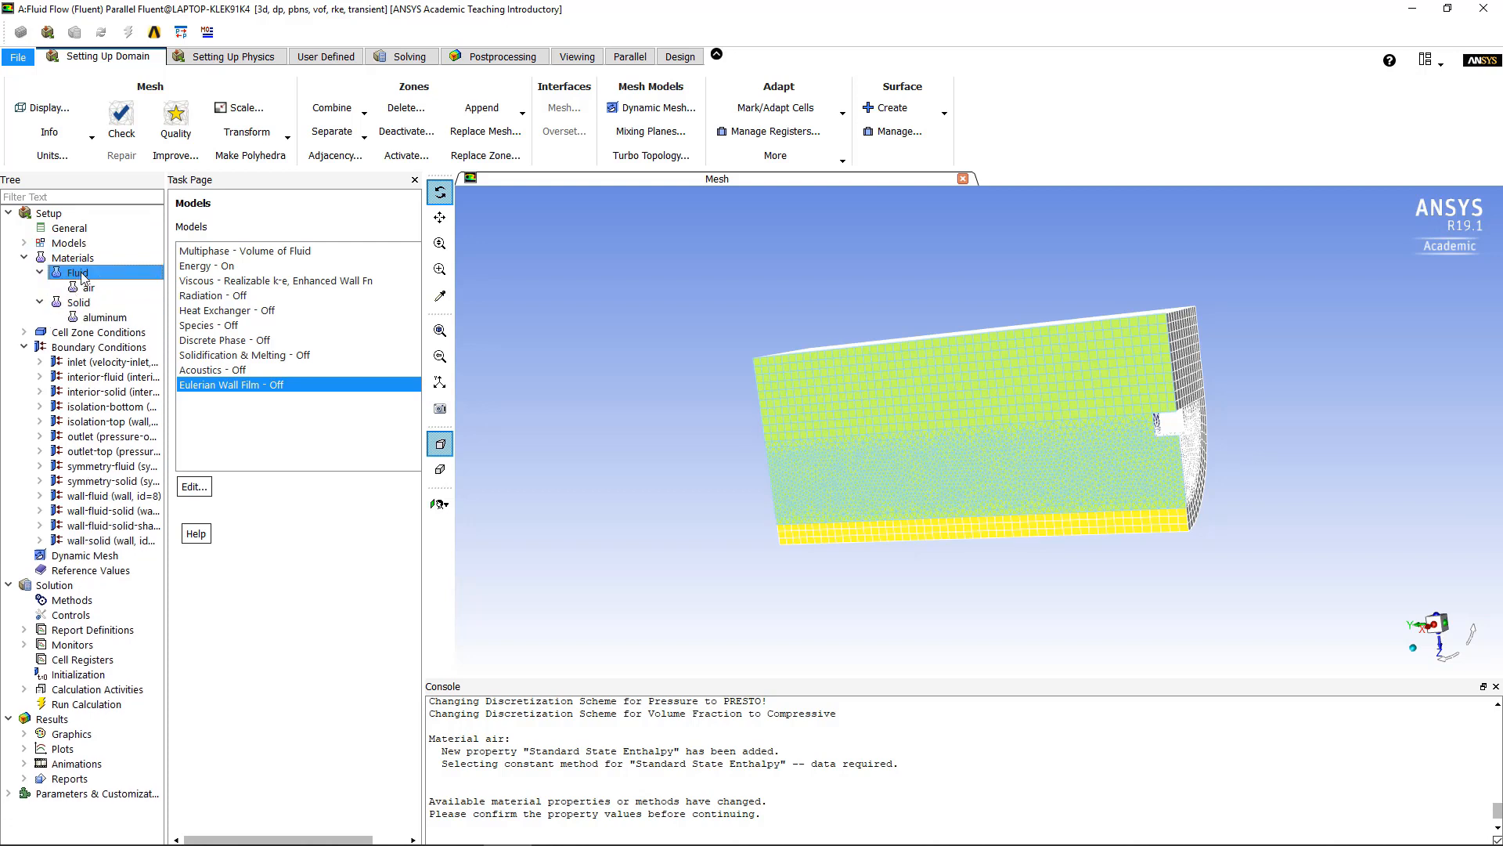
pyautogui.doubleClick(81, 275)
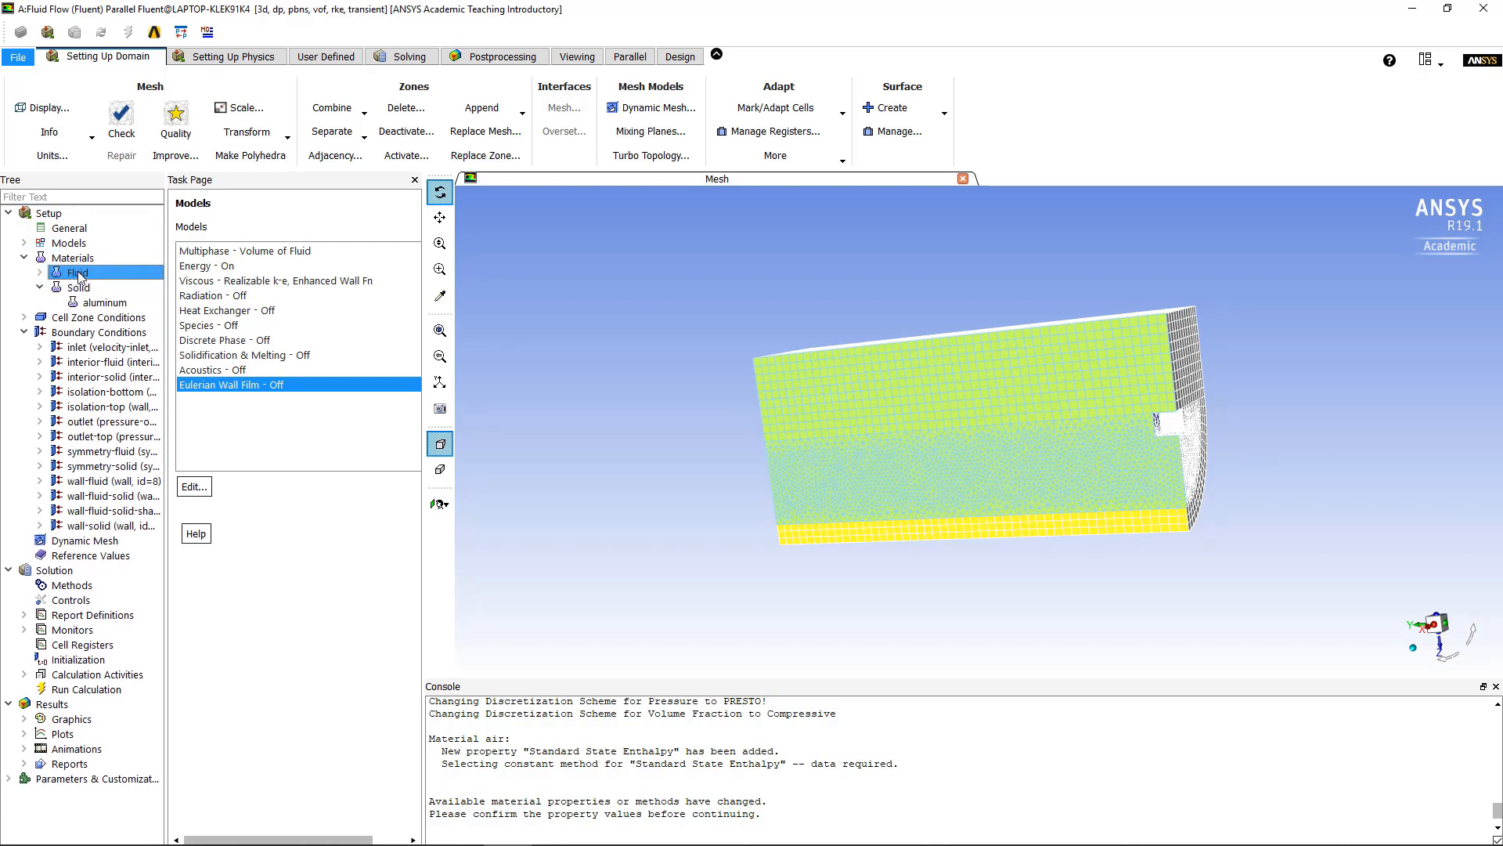
pyautogui.doubleClick(74, 275)
pyautogui.doubleClick(88, 289)
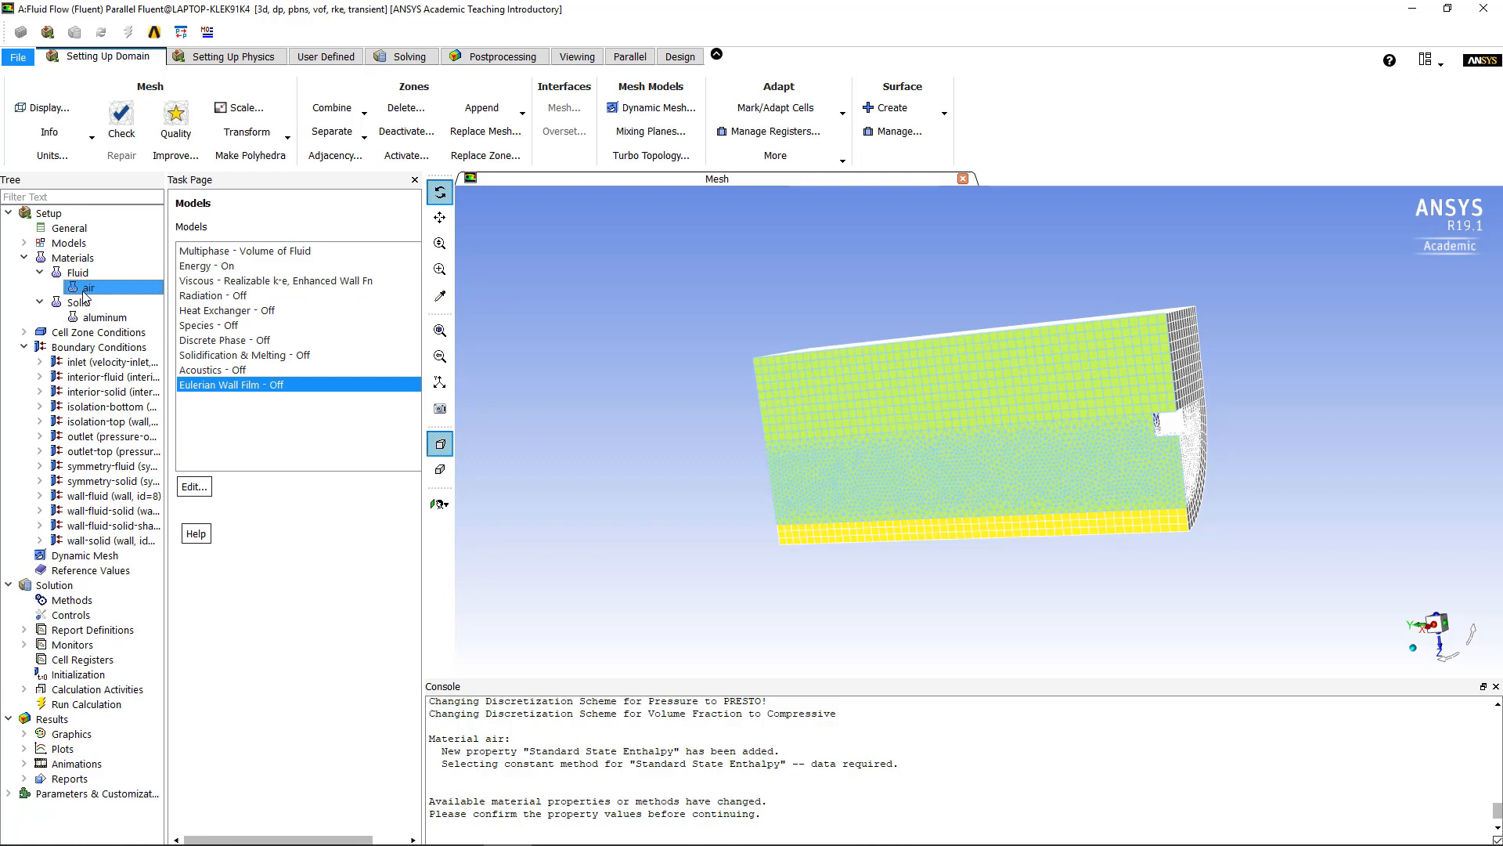
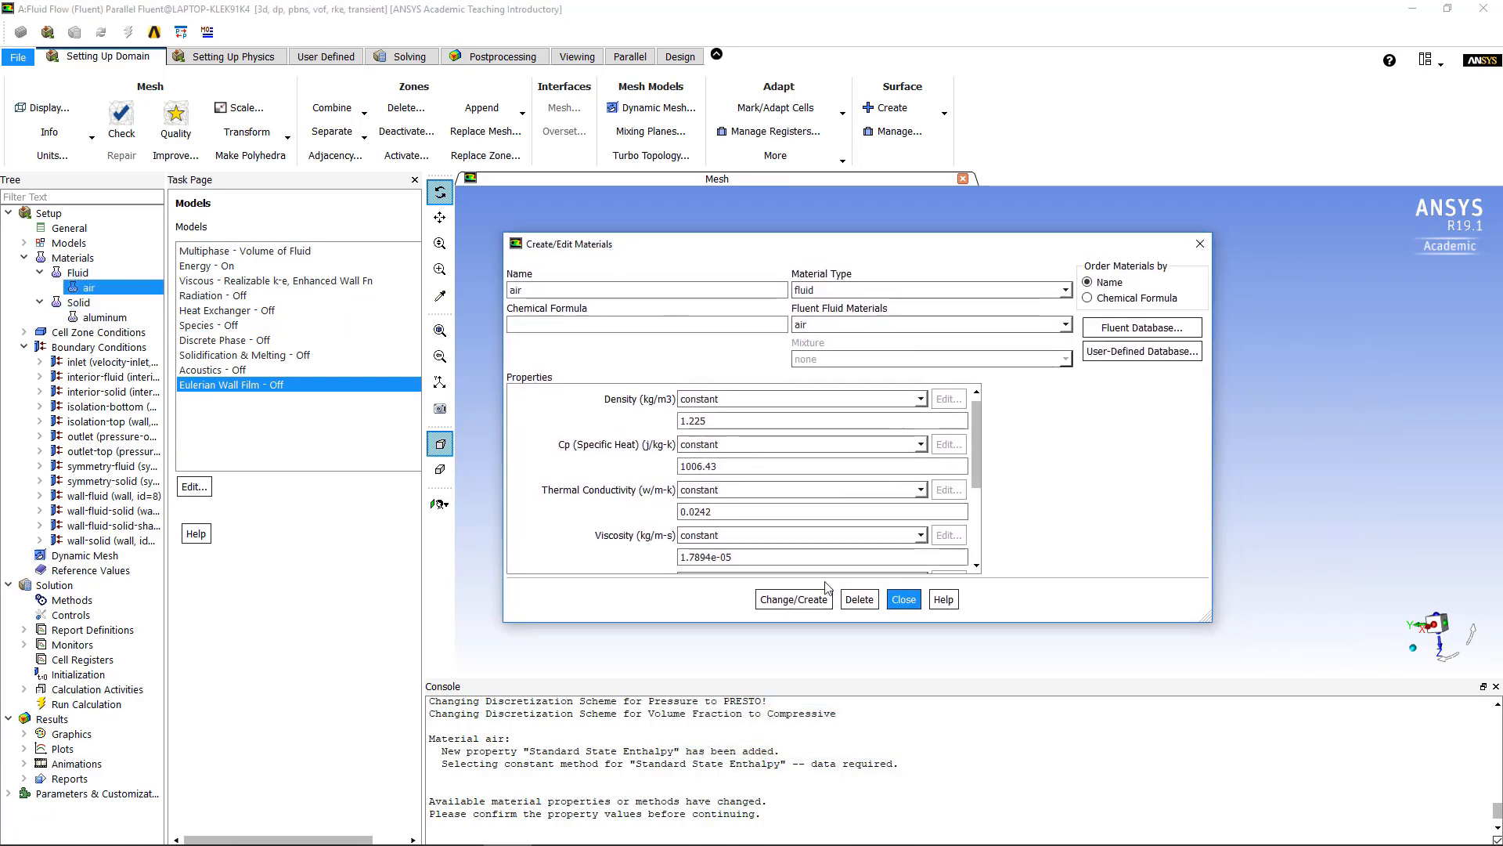
pyautogui.click(801, 606)
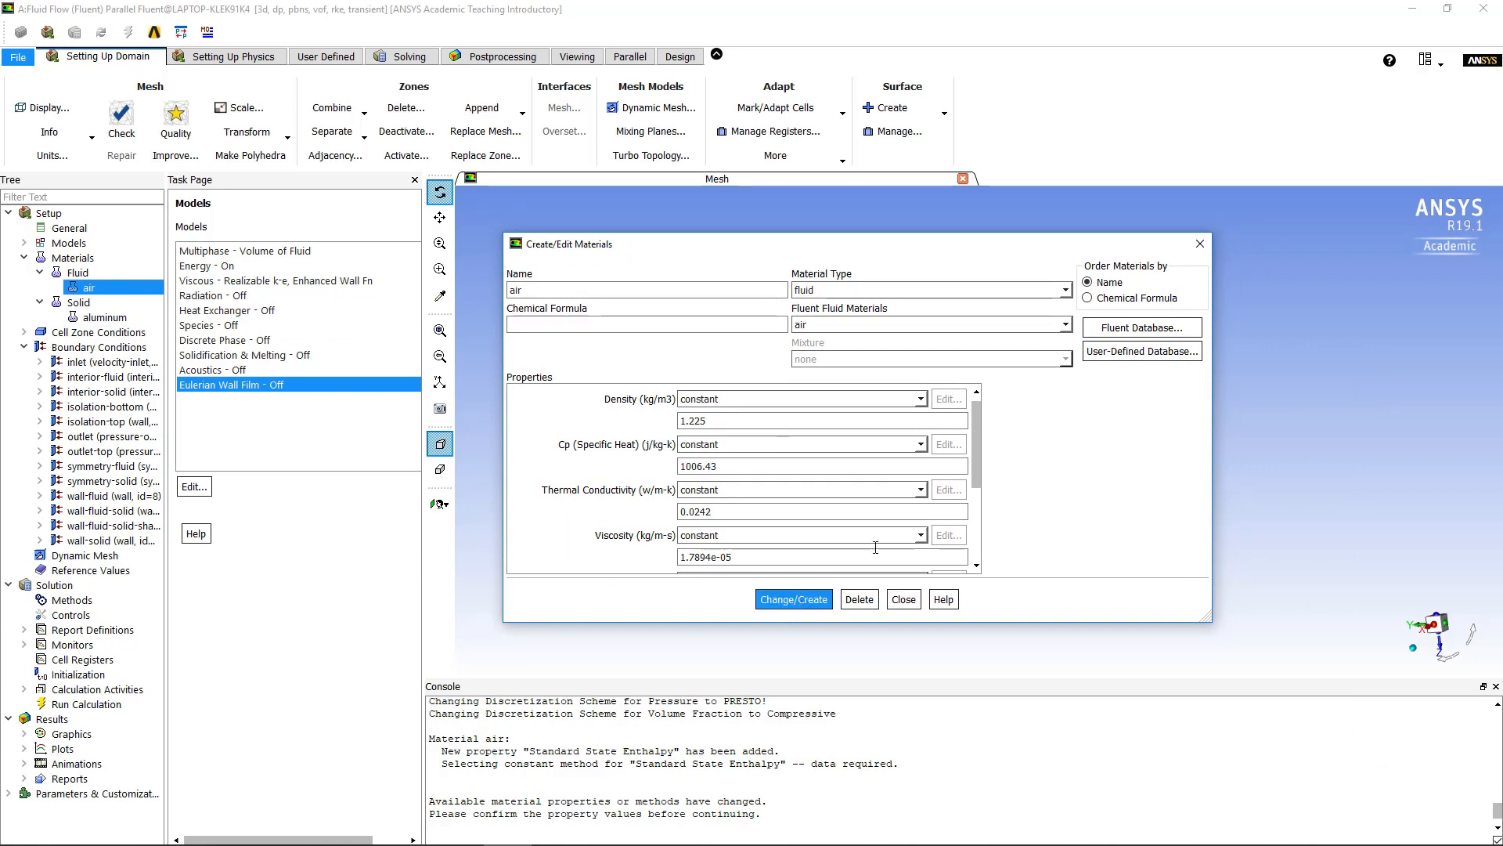
# - Copy the water-liquid (h2o<l>) fluid from the Fluent database into the case materials
pyautogui.click(1141, 333)
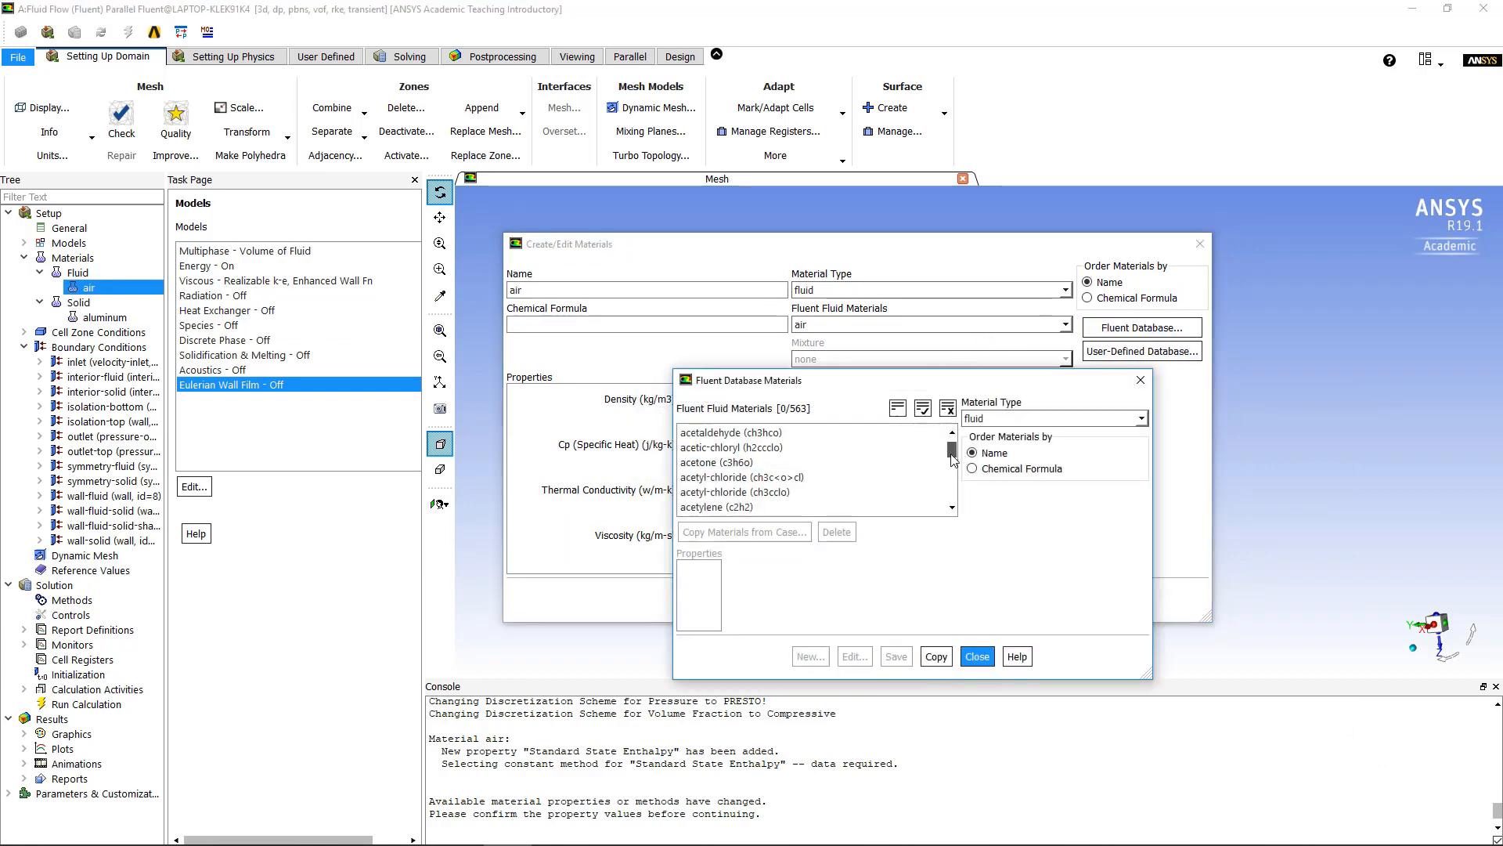
pyautogui.moveTo(952, 451); pyautogui.dragTo(949, 520)
pyautogui.click(744, 478)
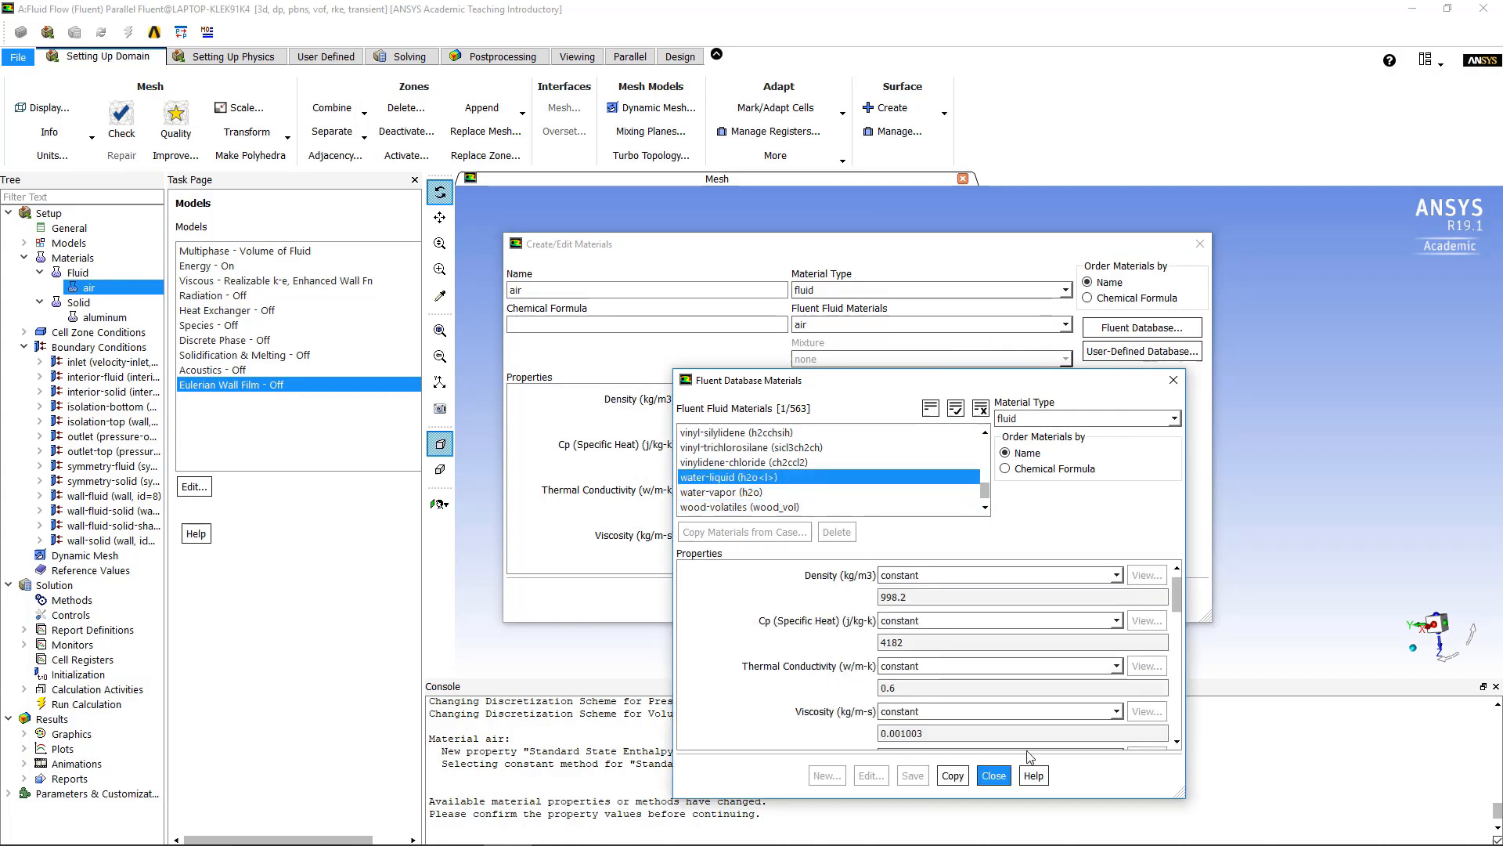
pyautogui.click(952, 775)
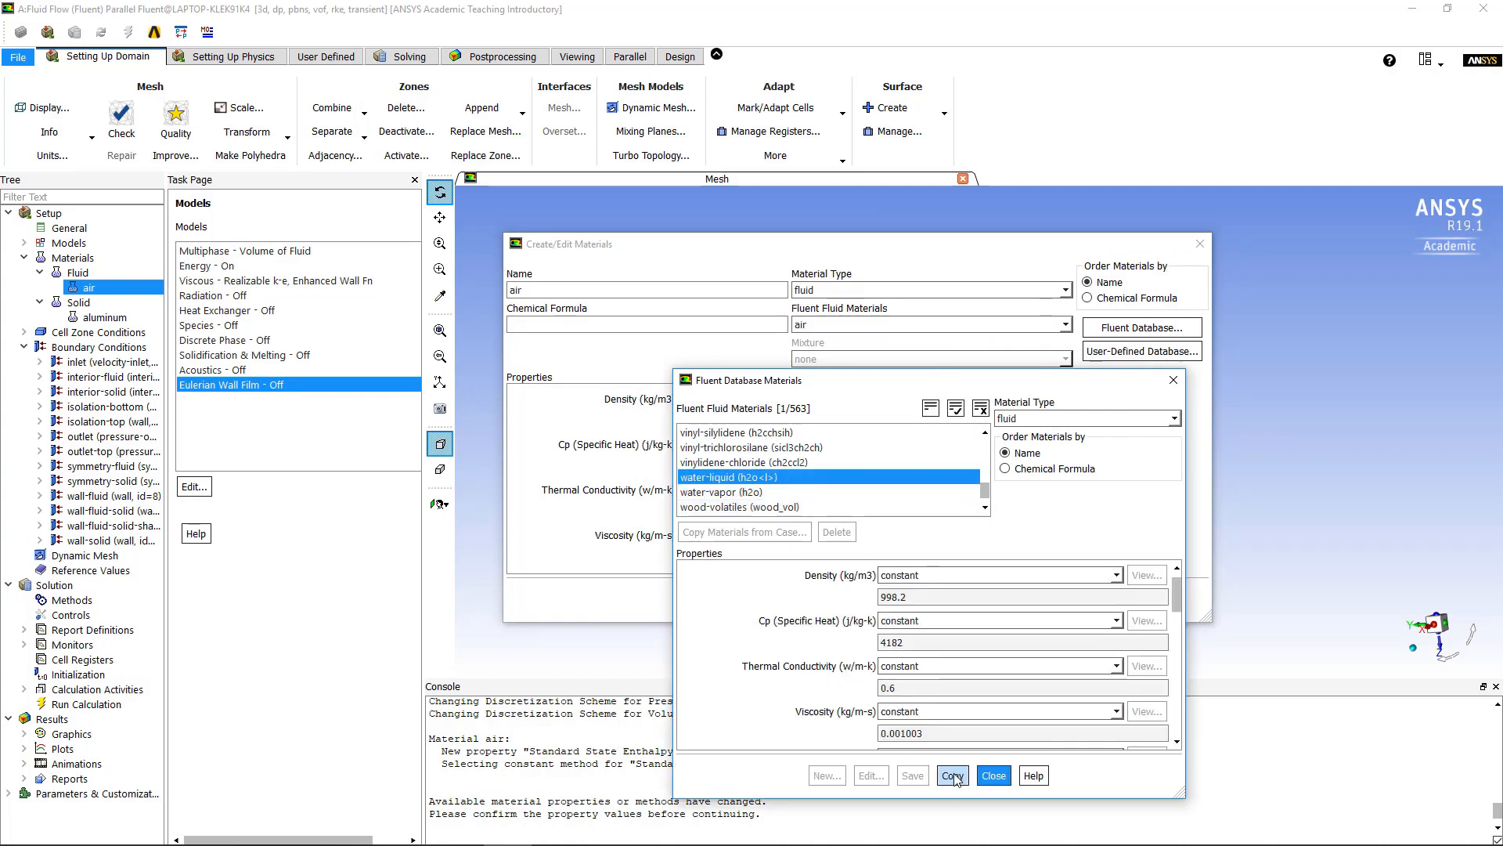
pyautogui.click(993, 775)
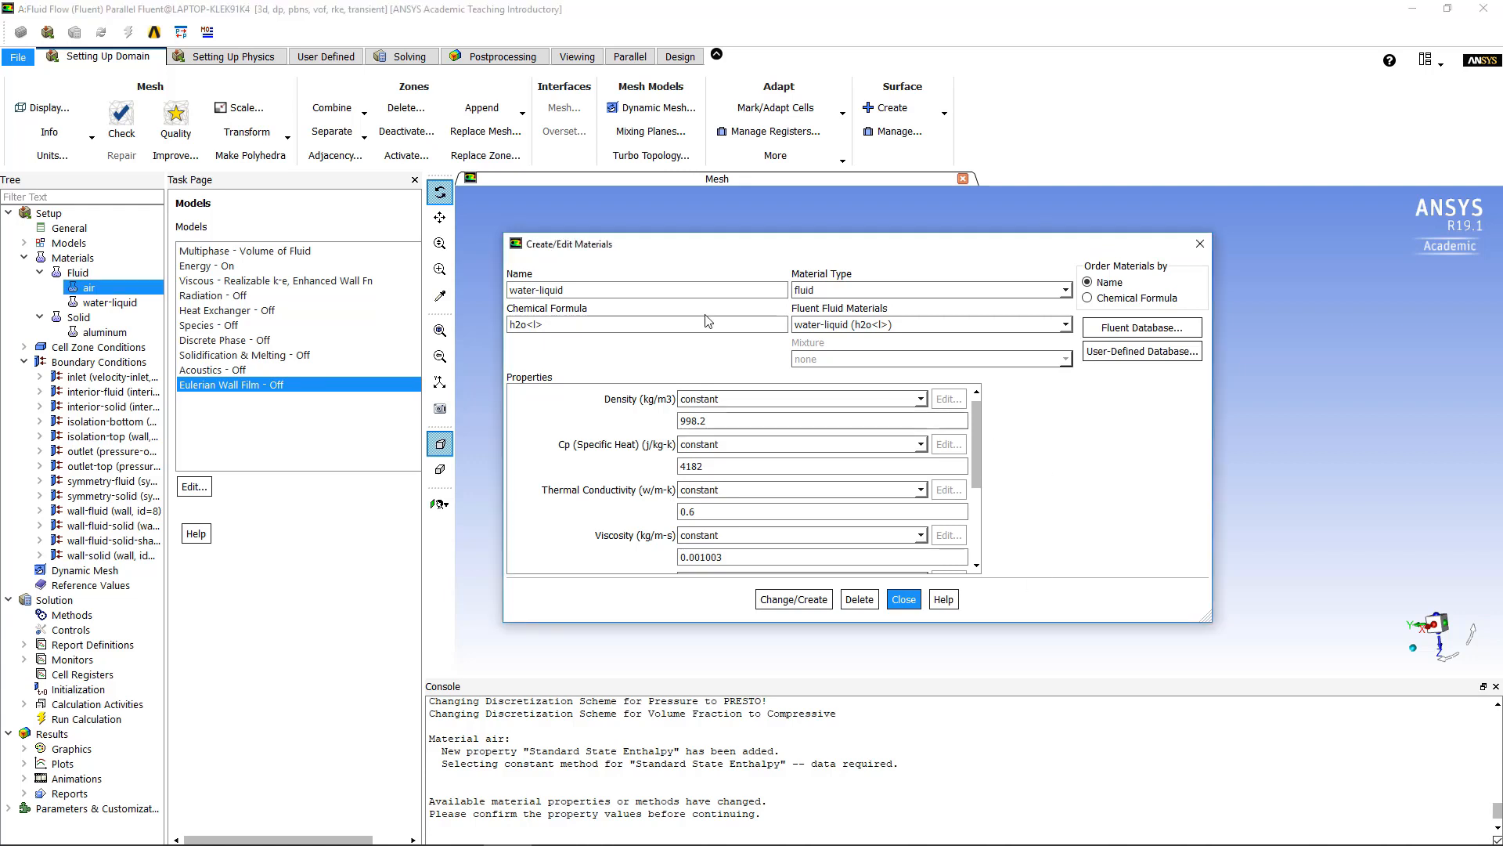
# - Rename the copied water-liquid material to slag and clear its chemical formula
pyautogui.moveTo(598, 292); pyautogui.dragTo(446, 295)
pyautogui.write('slag')
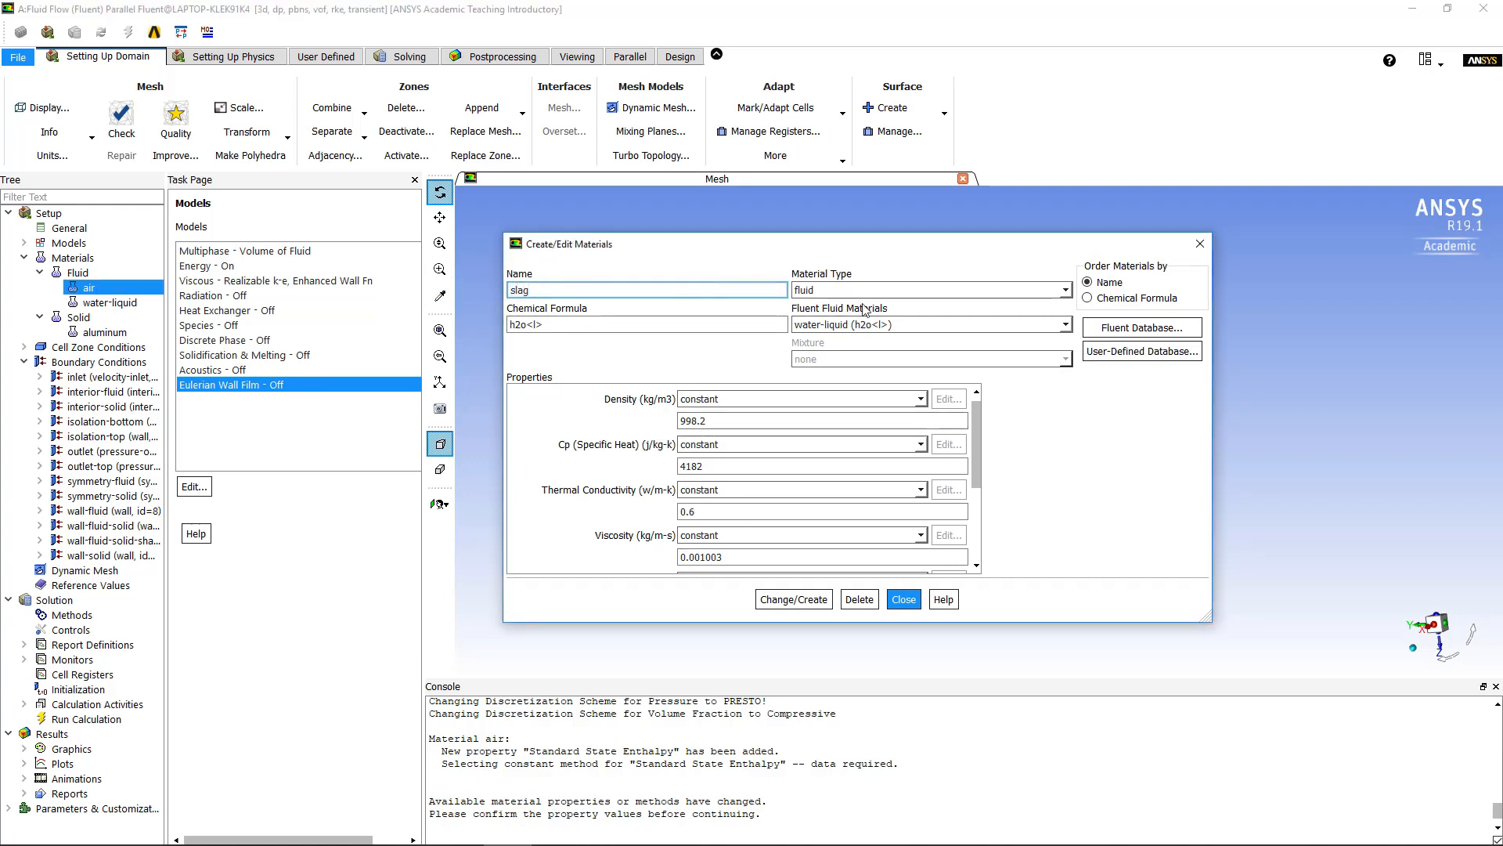
pyautogui.press('Tab')
pyautogui.press('BackSpace')
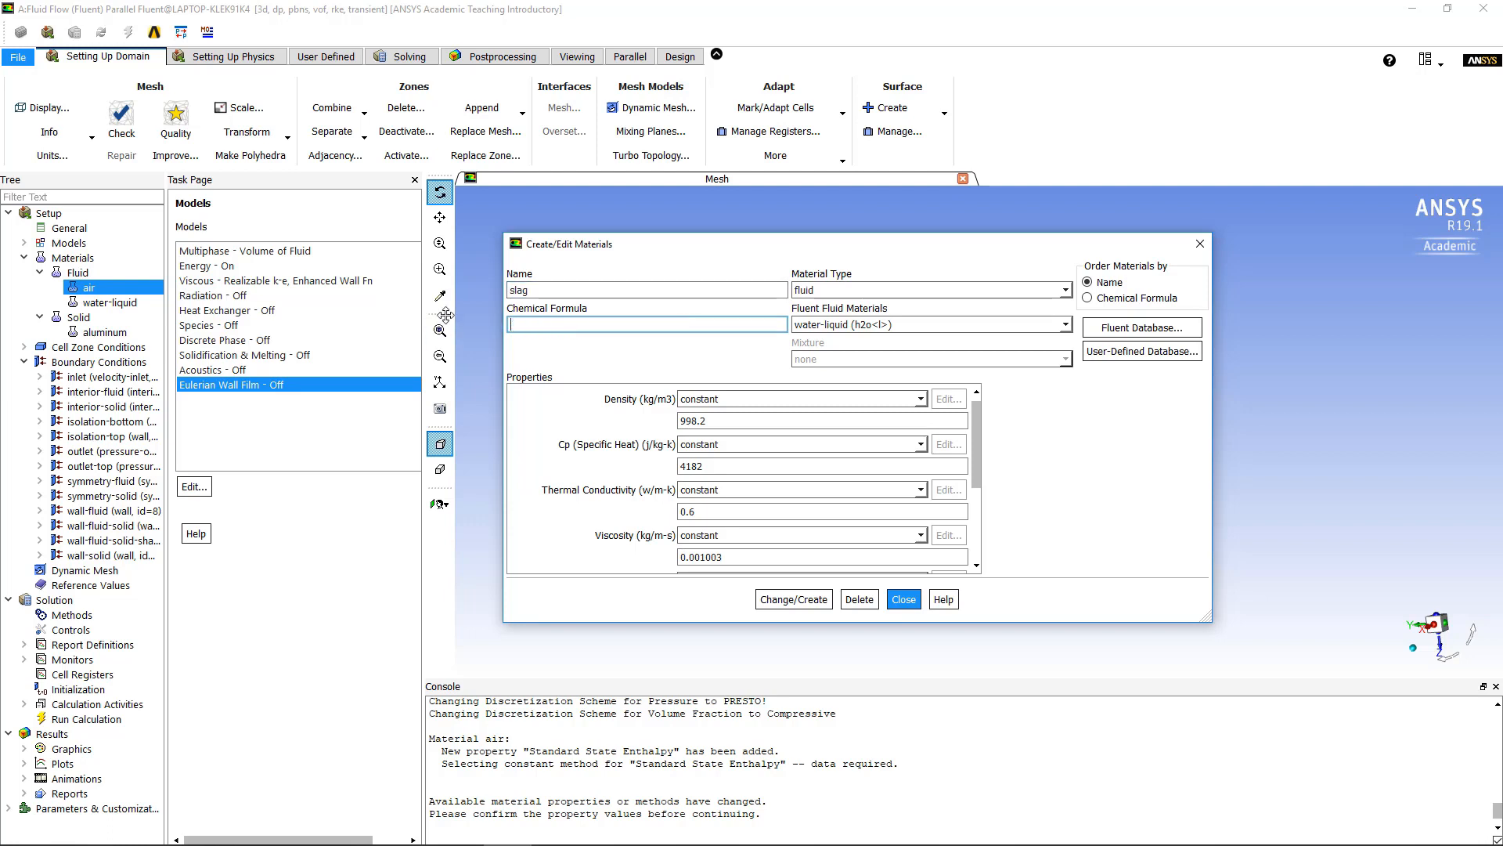
pyautogui.click(919, 324)
pyautogui.click(1069, 404)
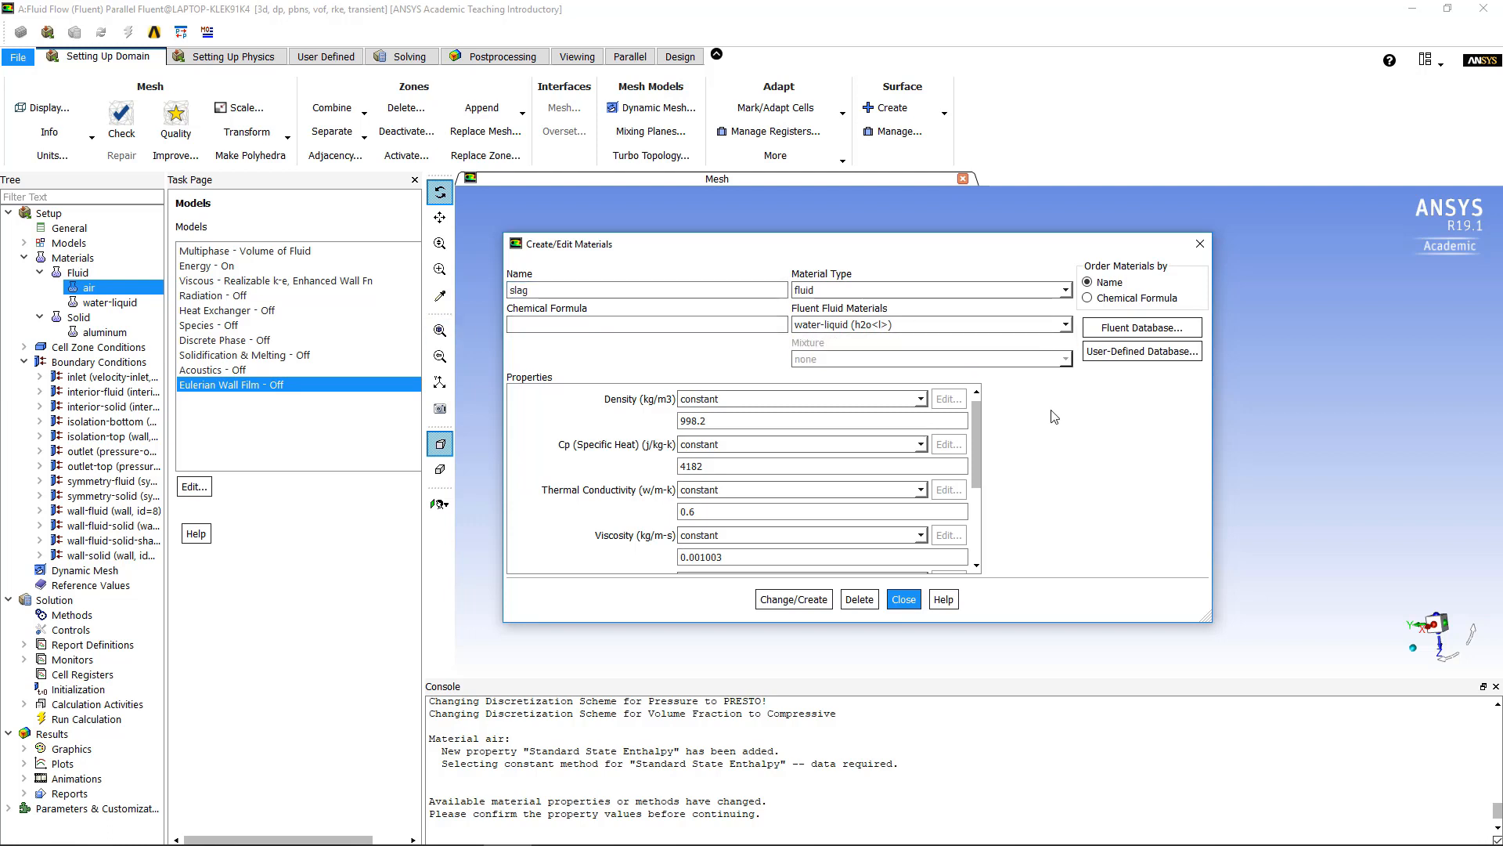
# - Set the slag's density to 3500 kg/m3, specific heat to 2000 j/kg-k and thermal conductivity to 2 w/m-k
pyautogui.moveTo(783, 420); pyautogui.dragTo(603, 431)
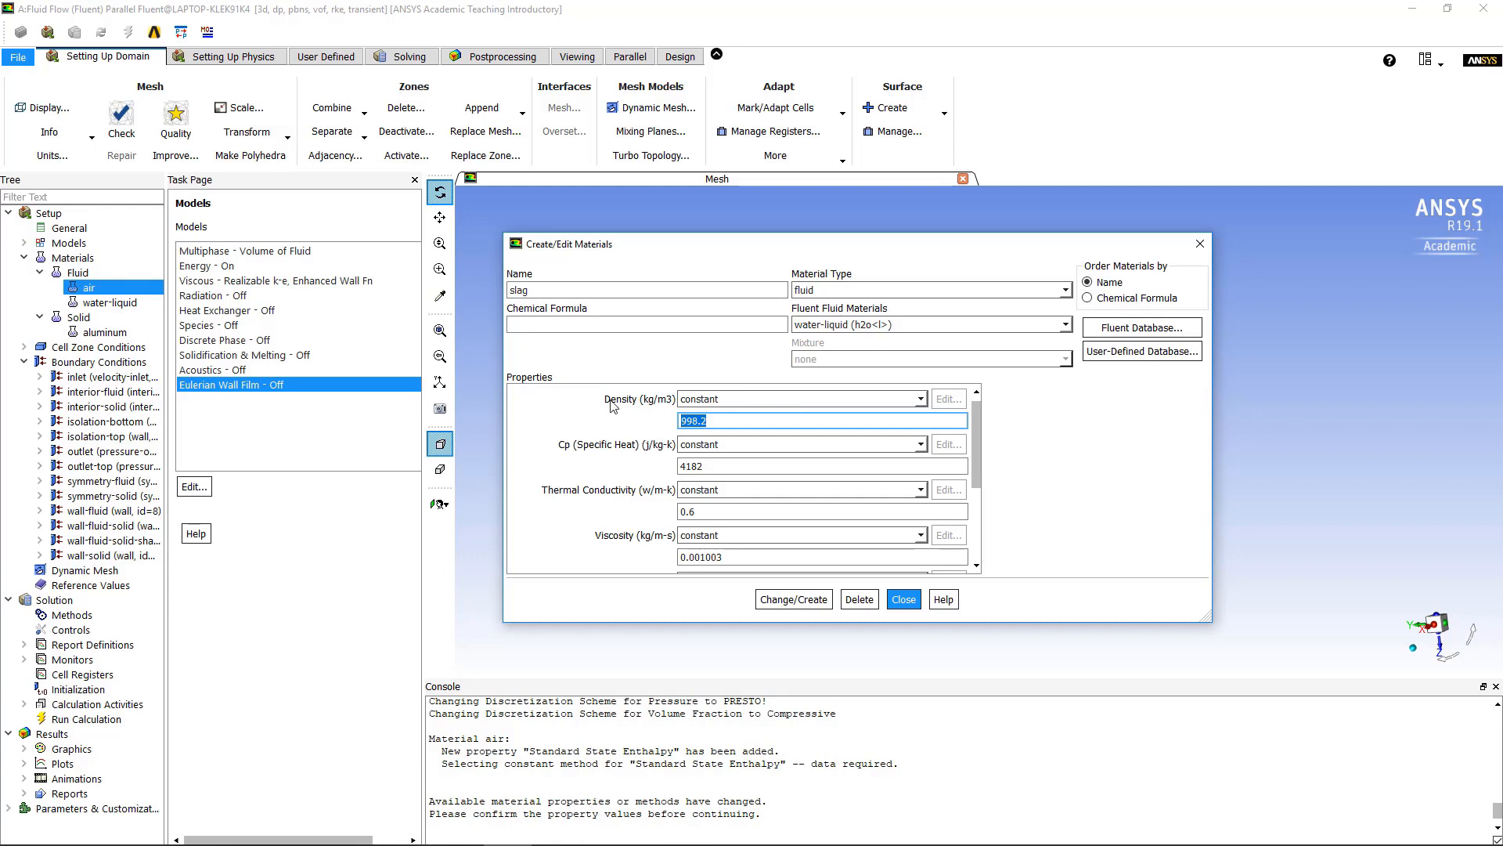
pyautogui.write('3500')
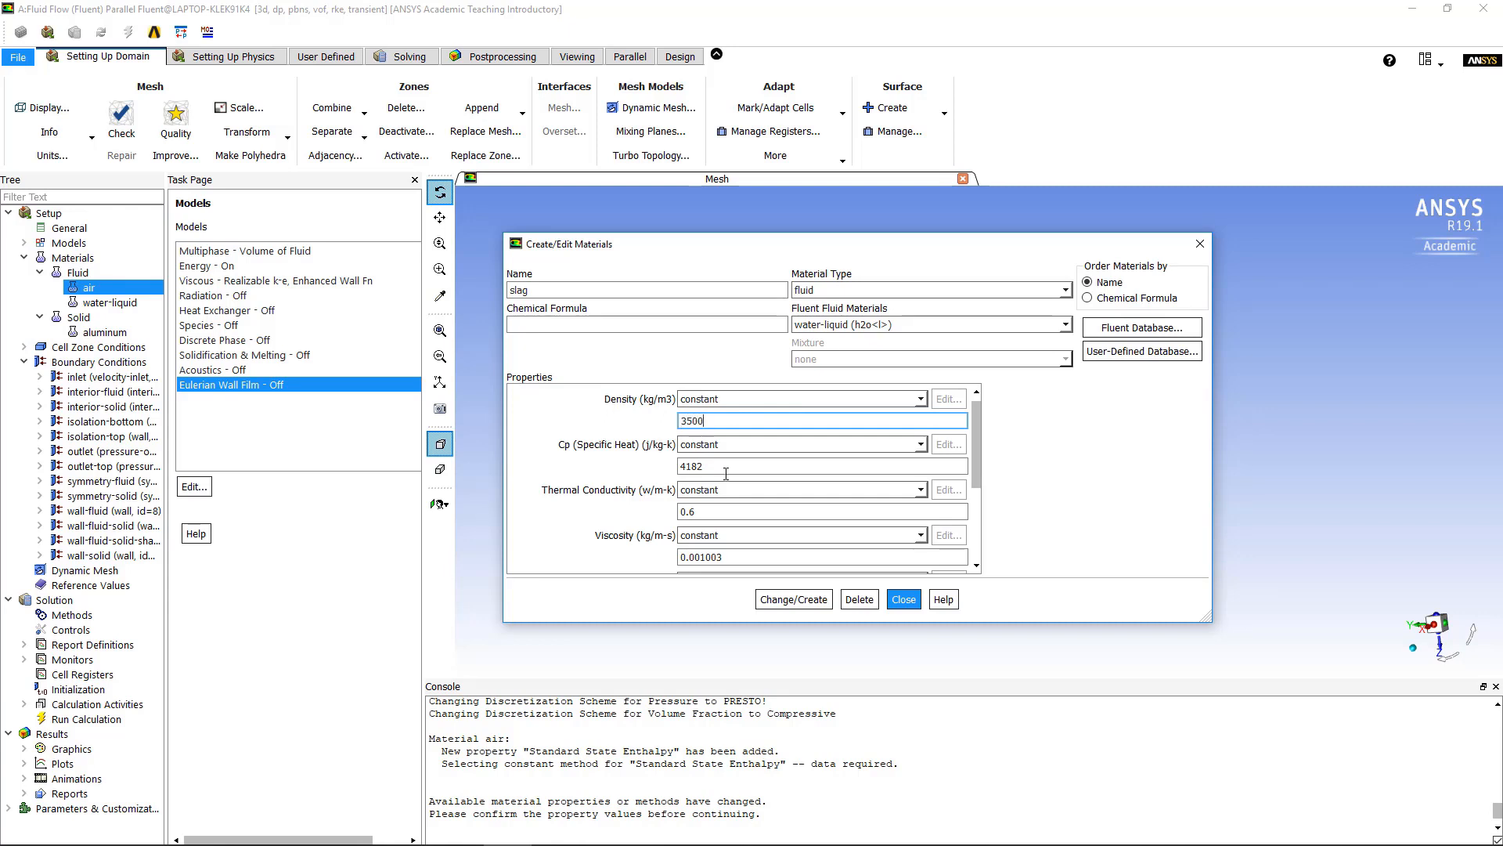
pyautogui.moveTo(723, 467); pyautogui.dragTo(646, 466)
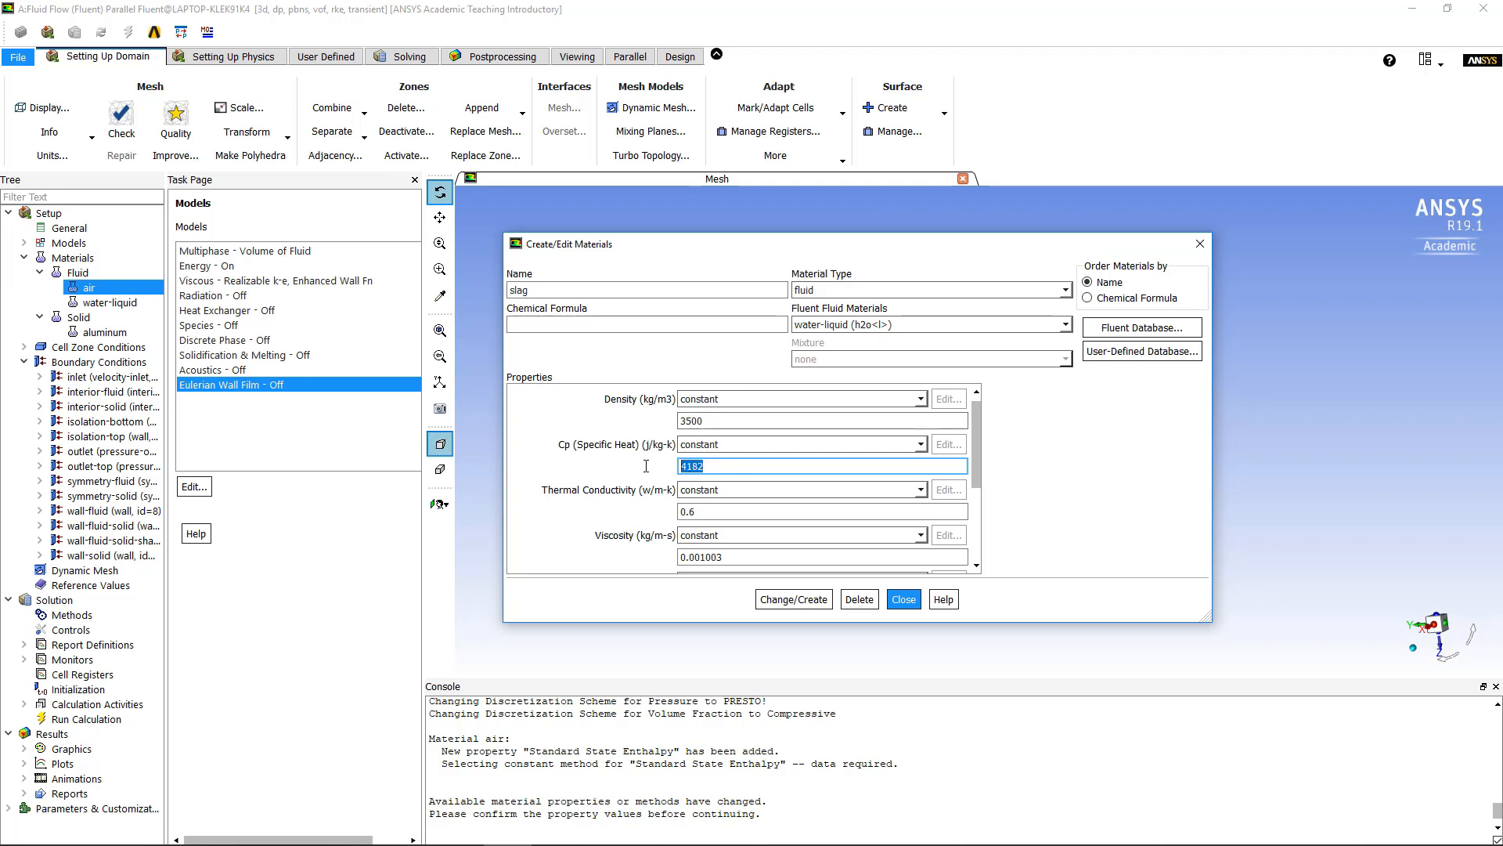
pyautogui.write('2000')
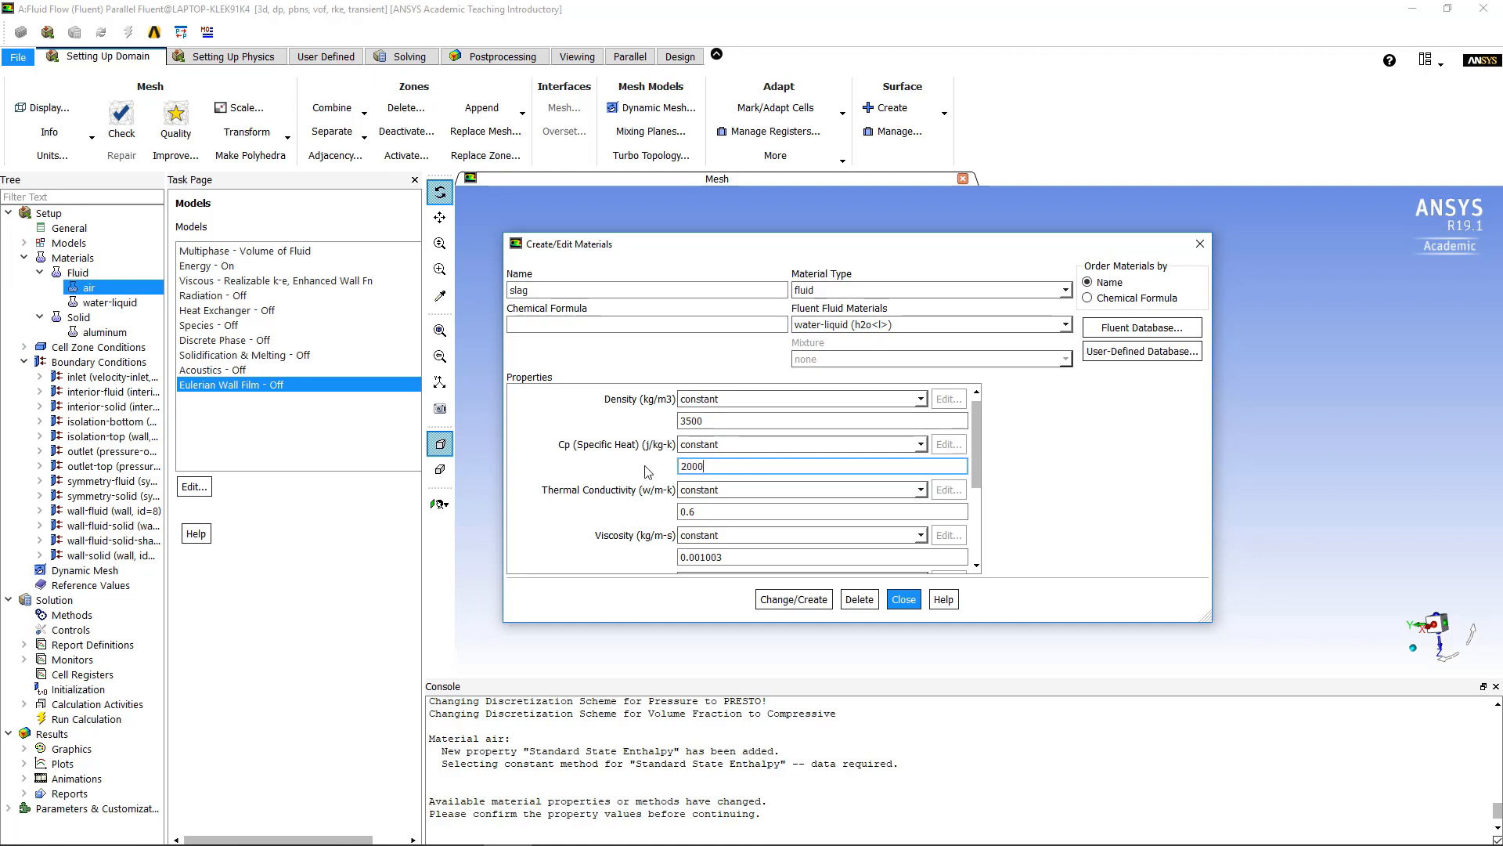
pyautogui.press('Tab')
pyautogui.press('Tab')
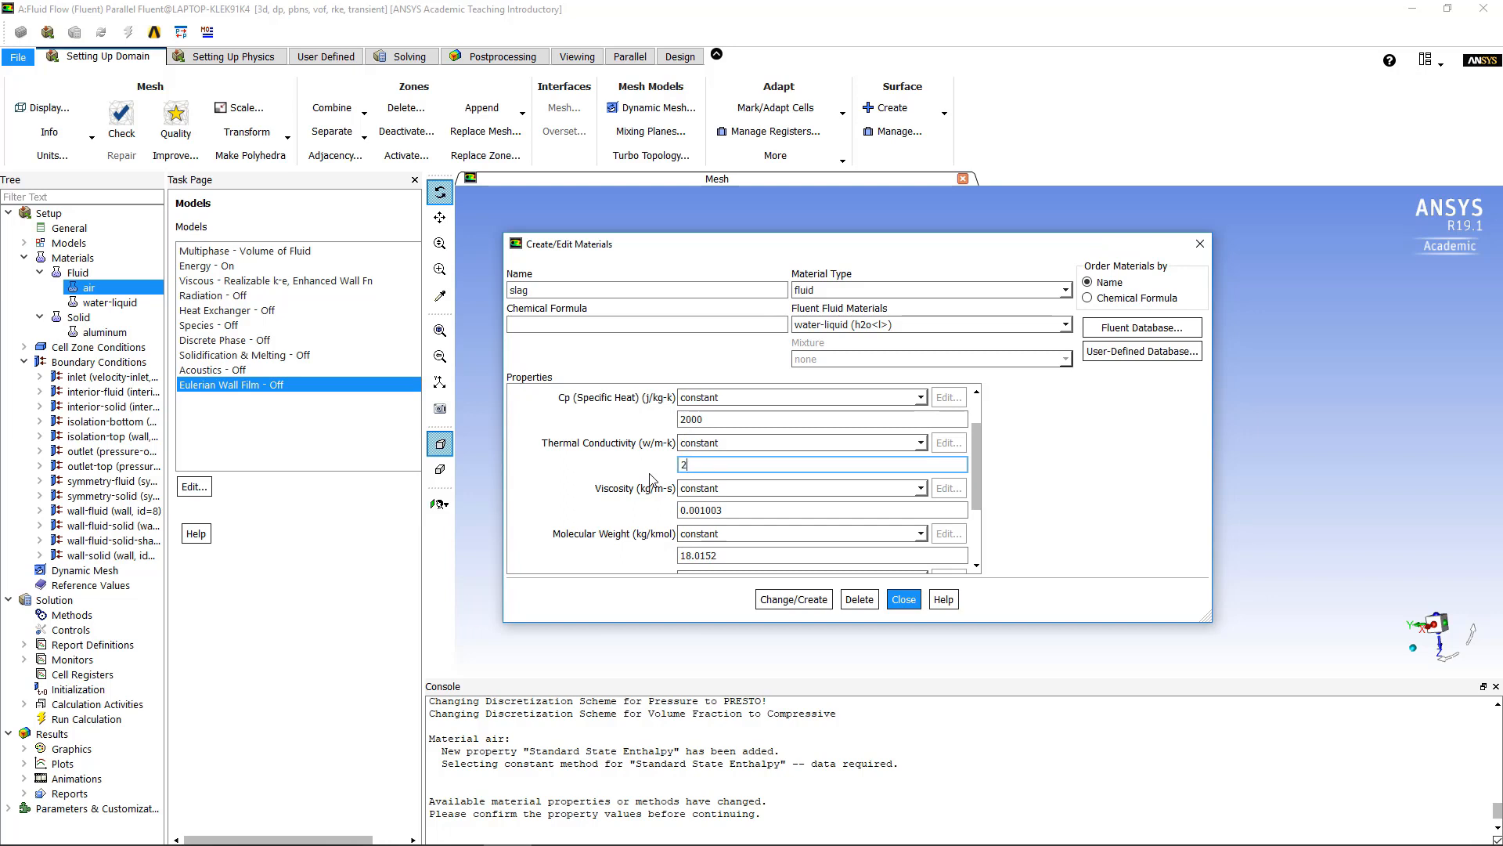
pyautogui.write('2')
# - Set the slag's viscosity to 0.01003 kg/m-s and create the material, overwriting water-liquid
pyautogui.click(699, 510)
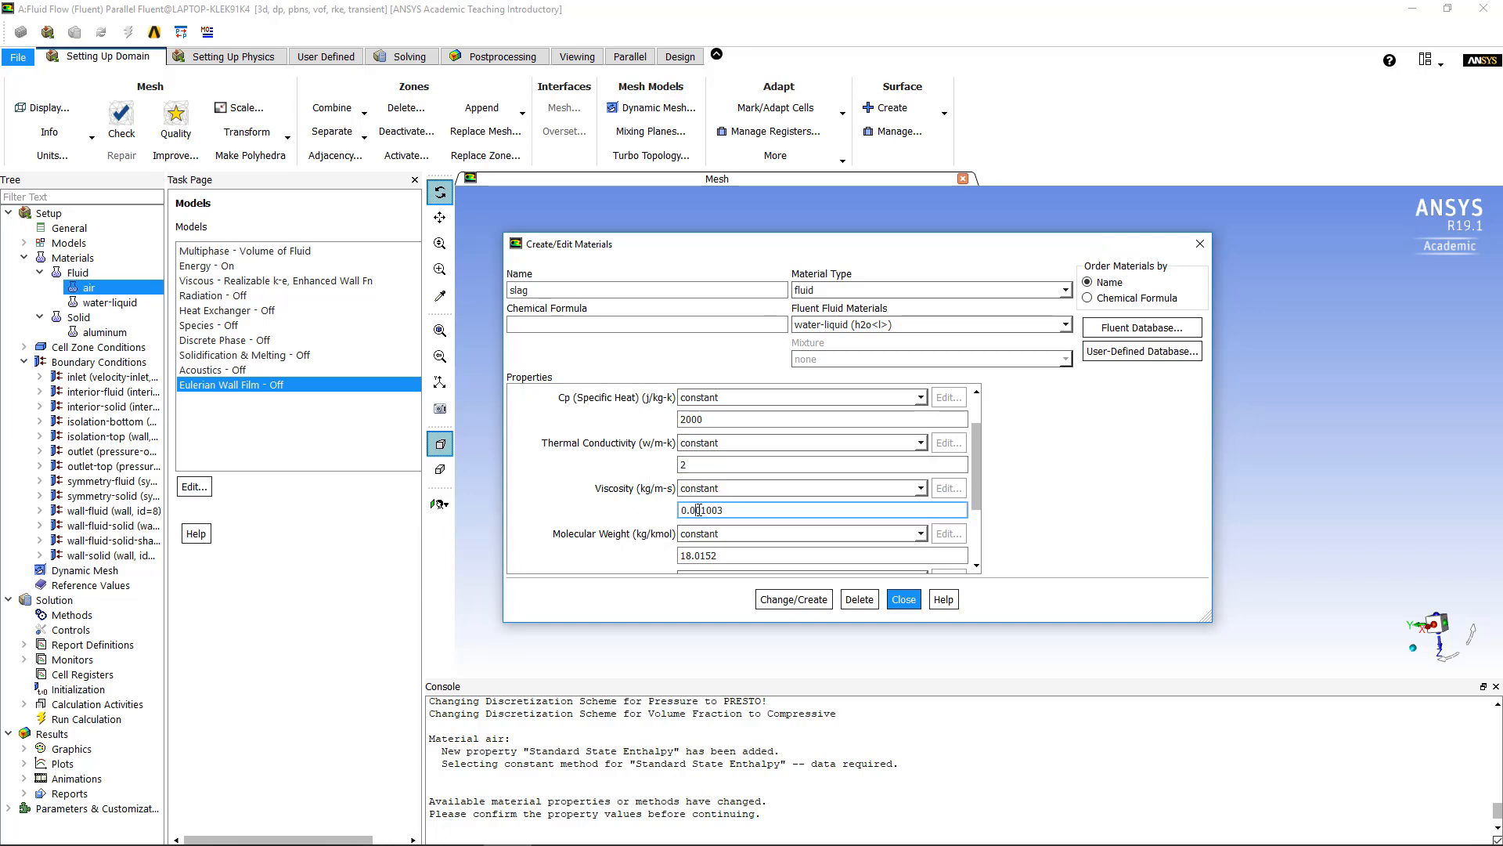
pyautogui.press('BackSpace')
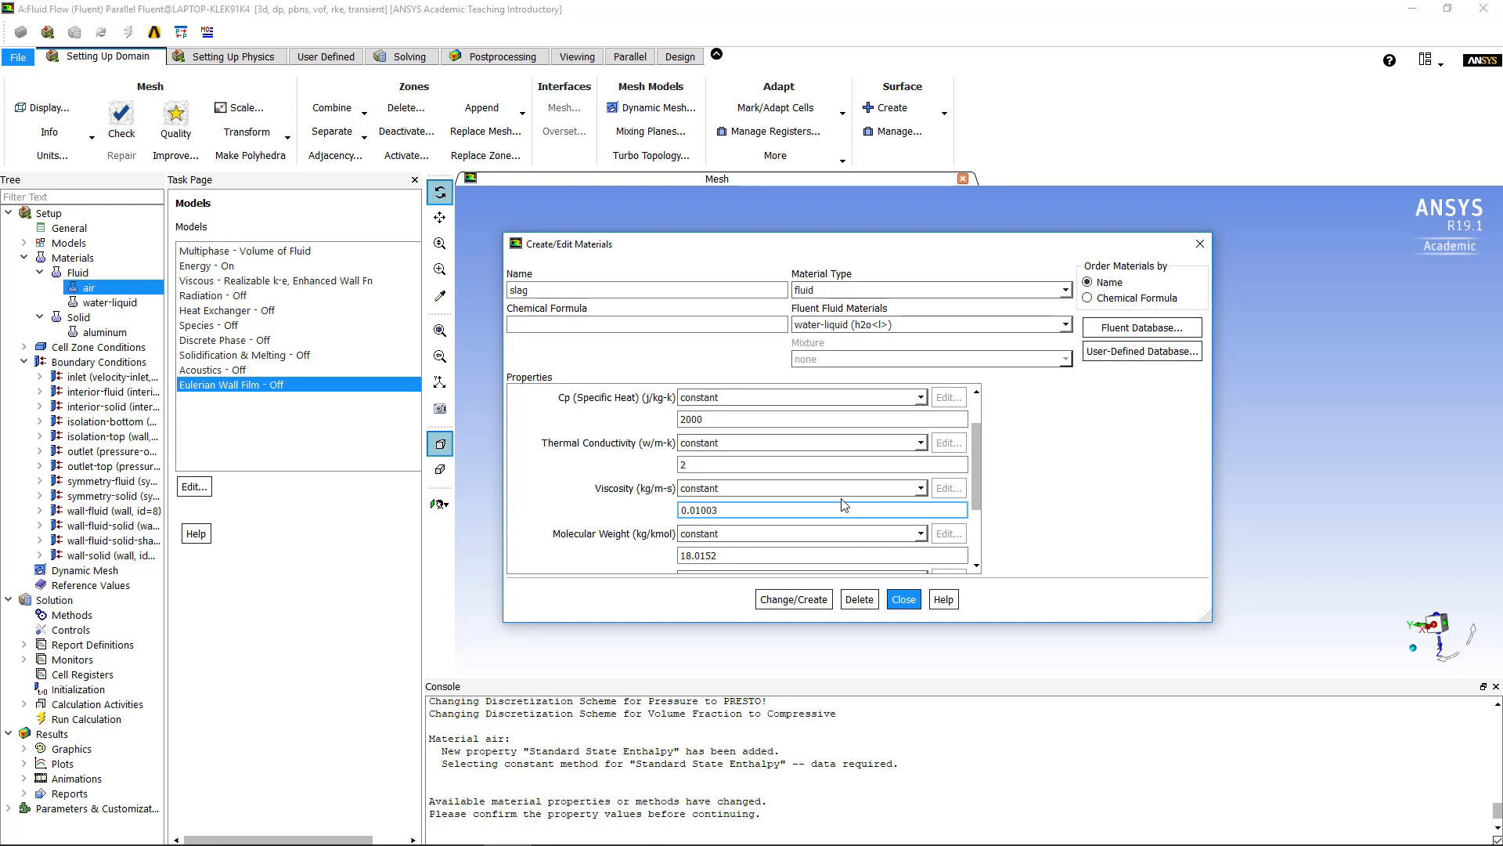
pyautogui.scroll(-2, 840, 500)
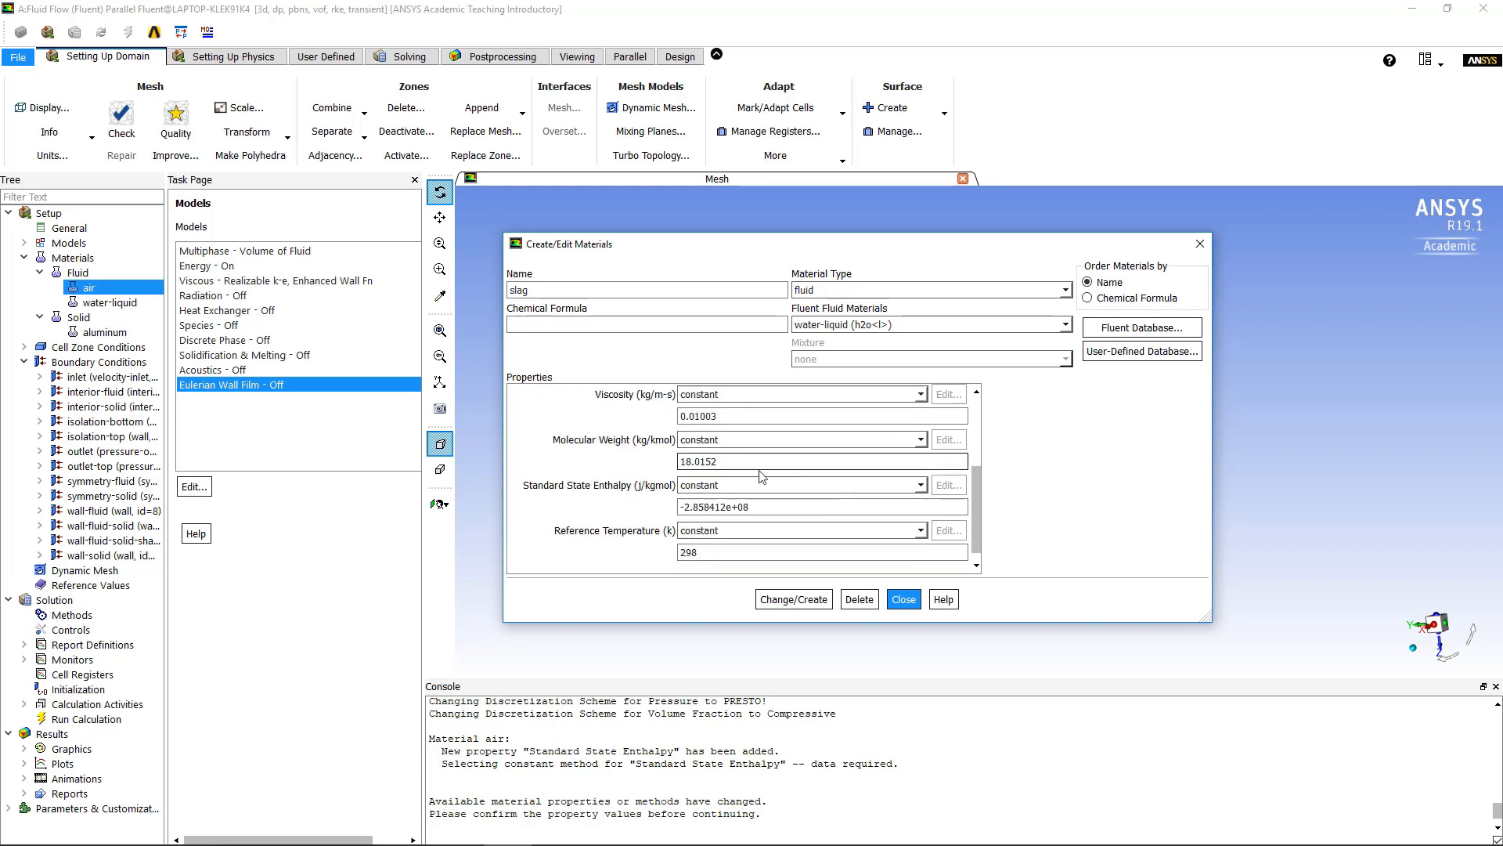
pyautogui.scroll(-1, 732, 478)
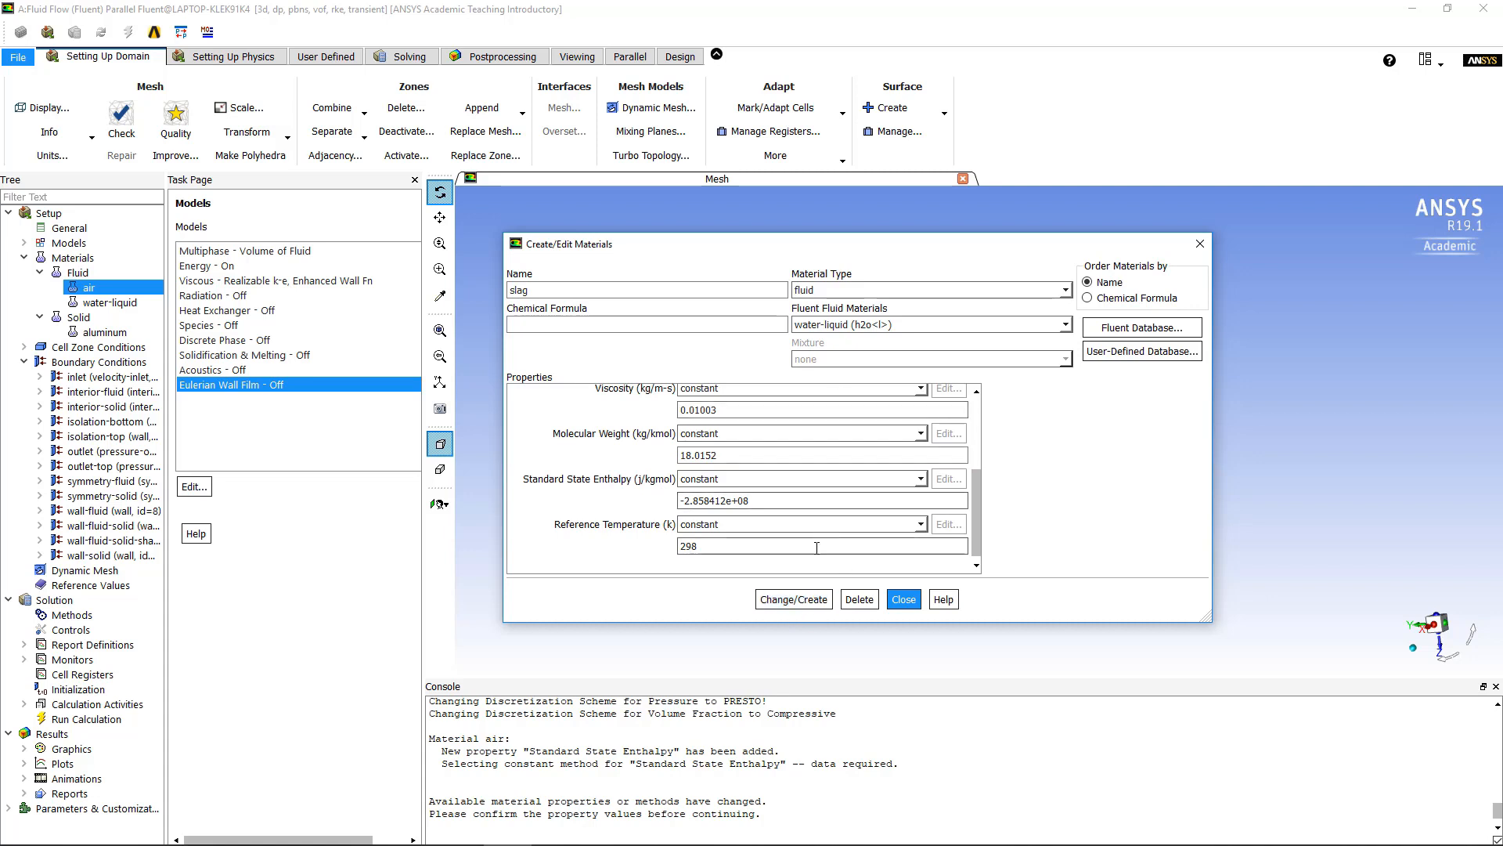
pyautogui.click(809, 605)
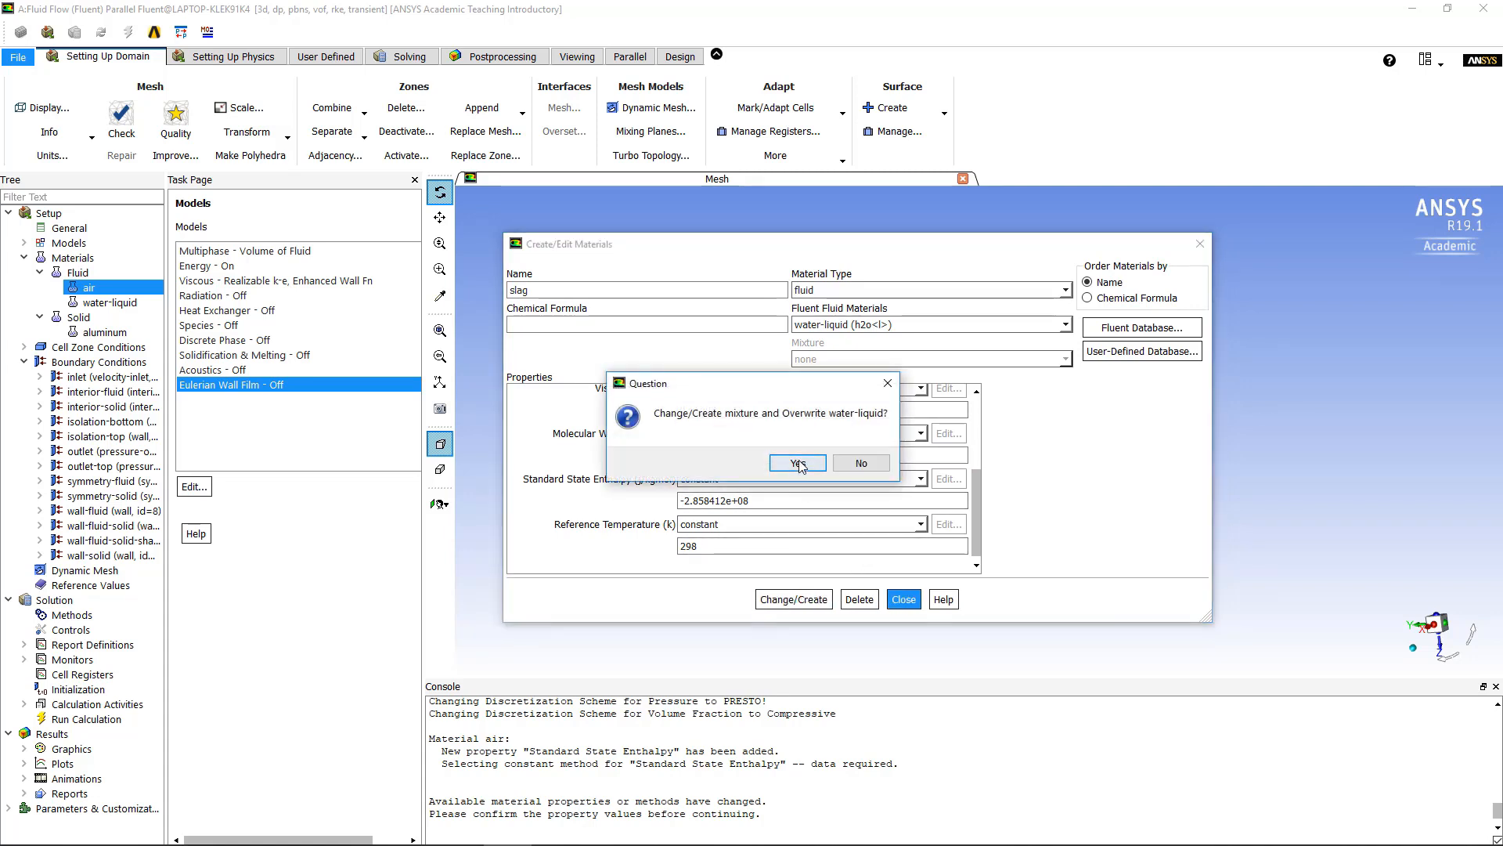
pyautogui.click(797, 462)
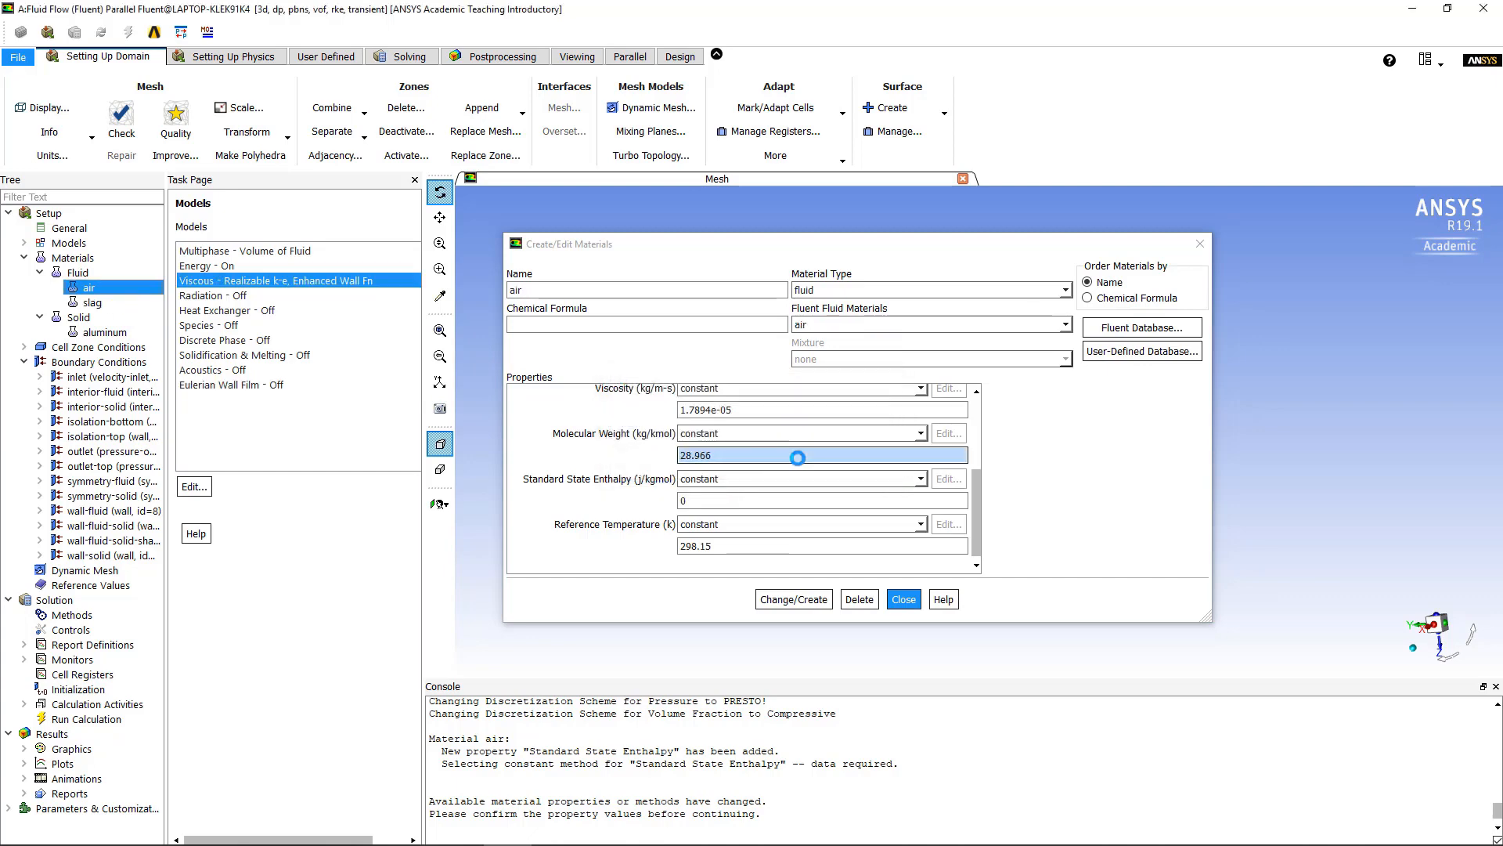
pyautogui.click(904, 599)
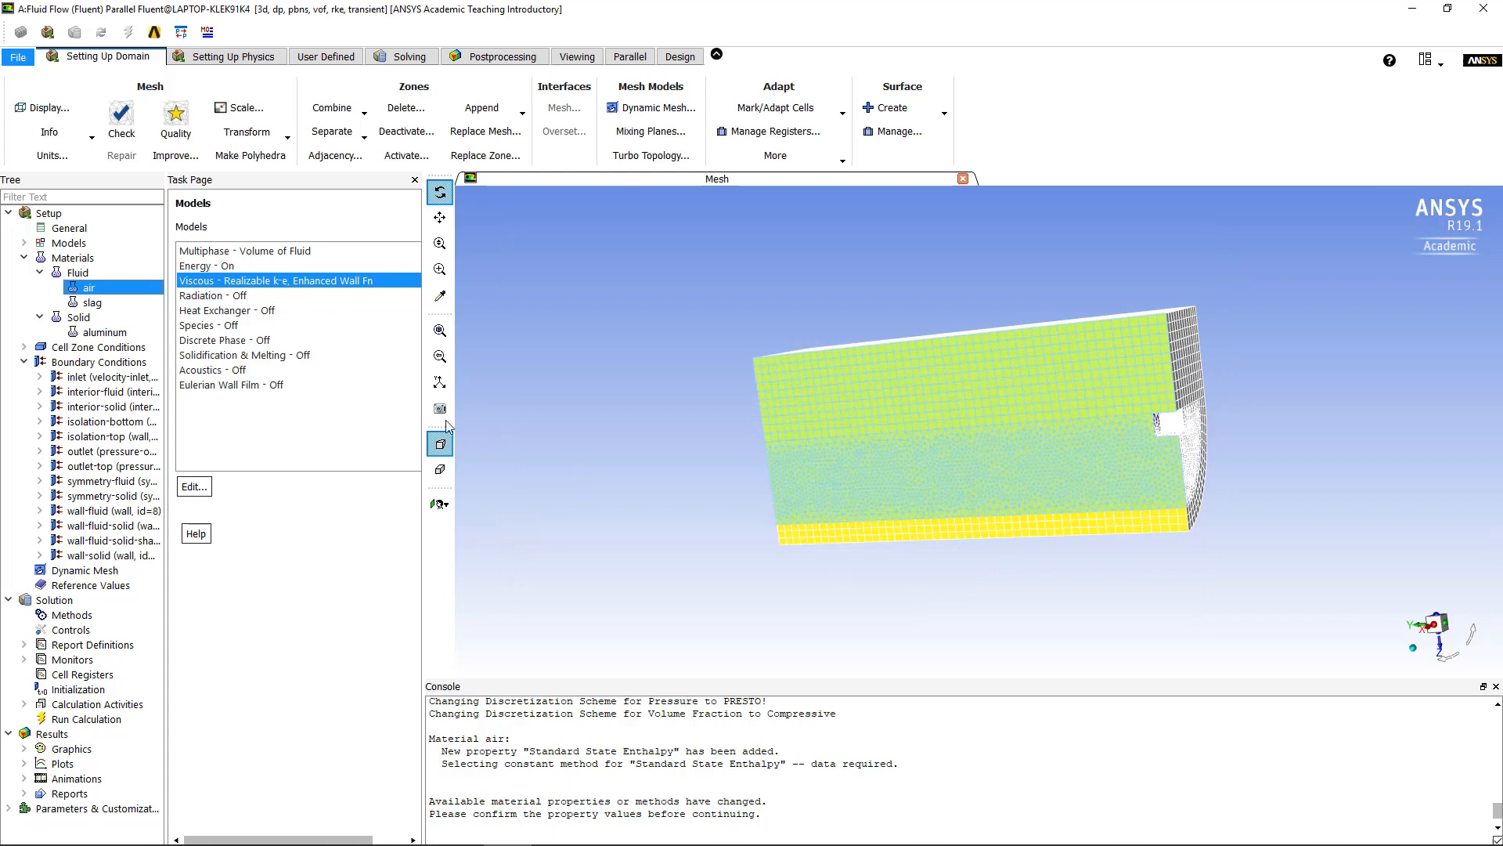
# - Open the slag material to check its saved properties and close it again
pyautogui.click(112, 305)
pyautogui.doubleClick(111, 303)
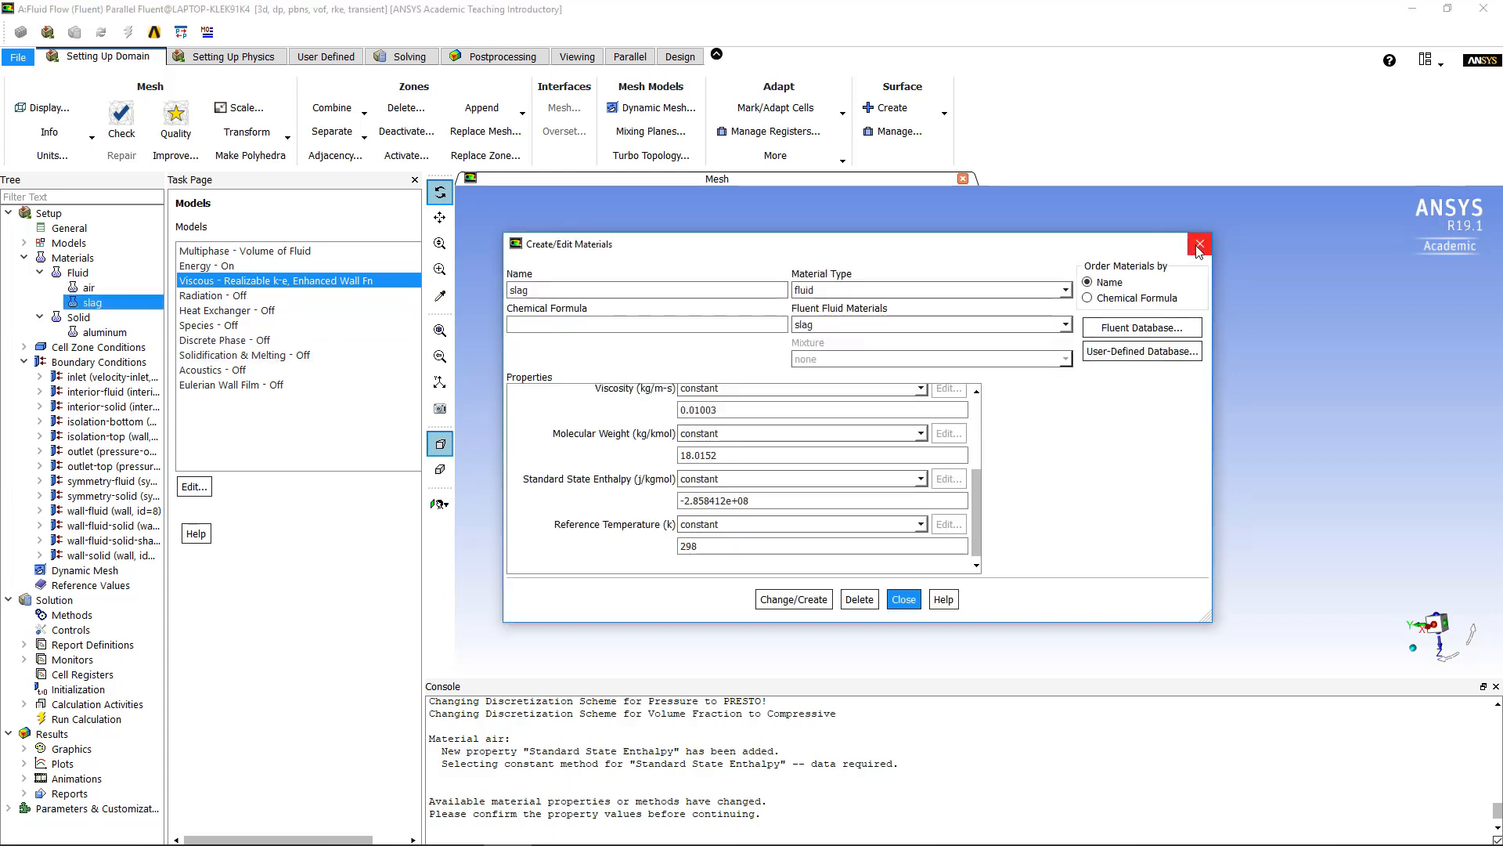
pyautogui.click(1200, 247)
# - Review all properties of the air material, reapply them and close the material editor
pyautogui.doubleClick(124, 288)
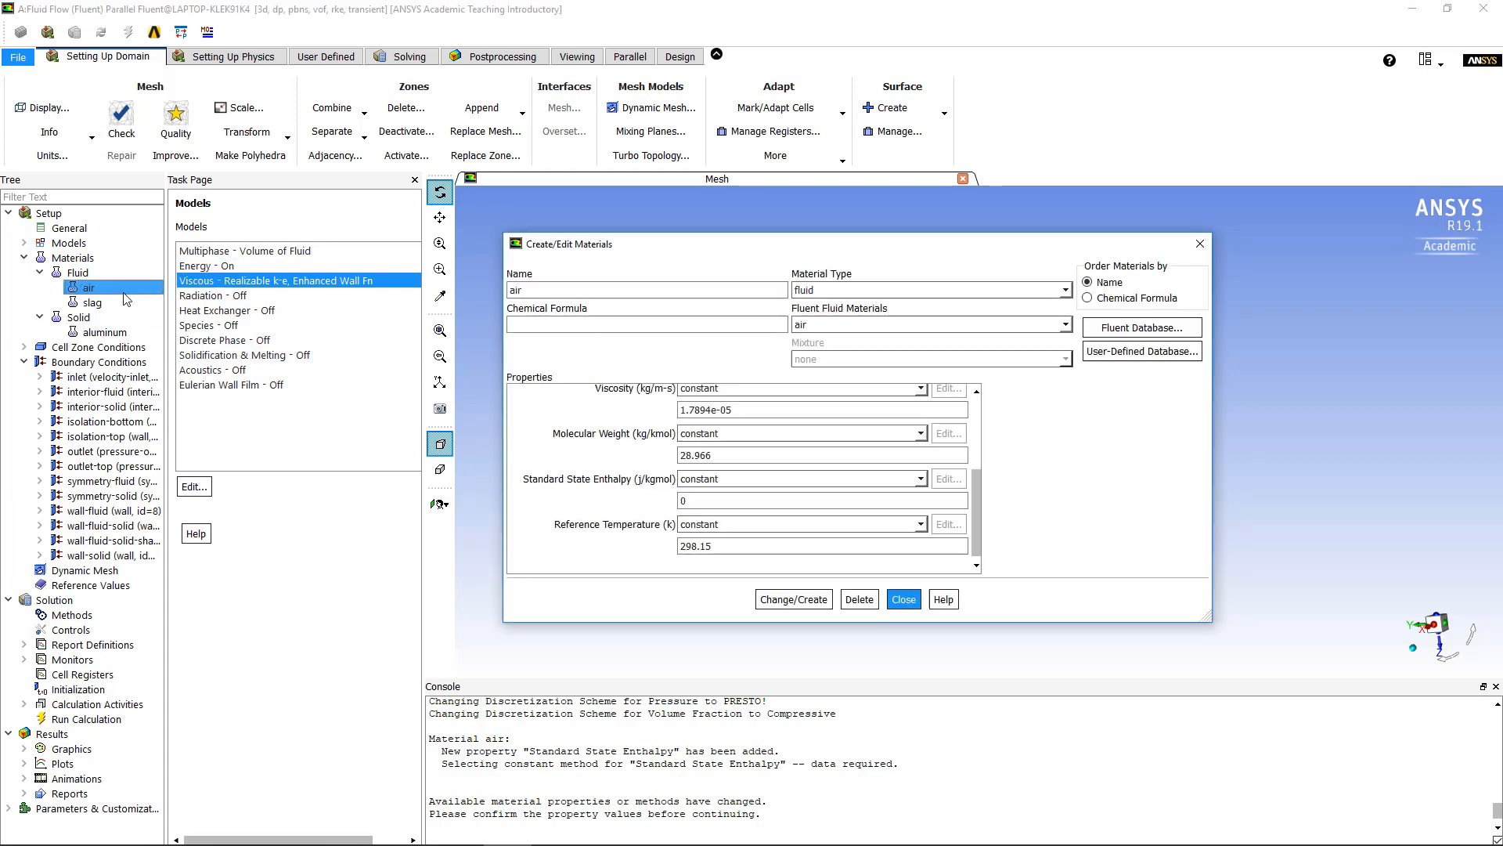
pyautogui.scroll(3, 873, 451)
pyautogui.click(819, 464)
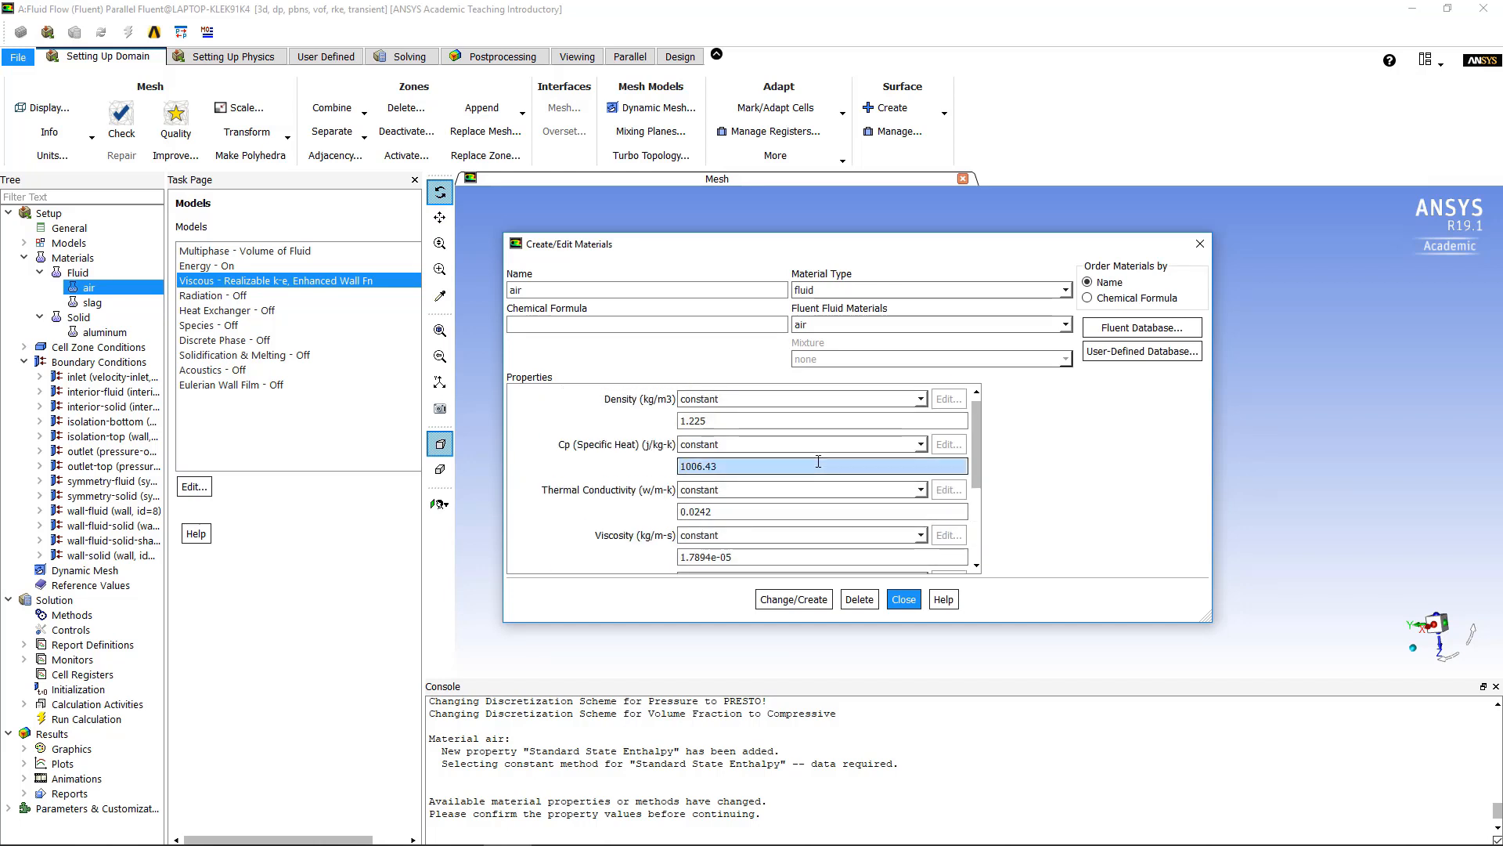
pyautogui.scroll(-2, 818, 465)
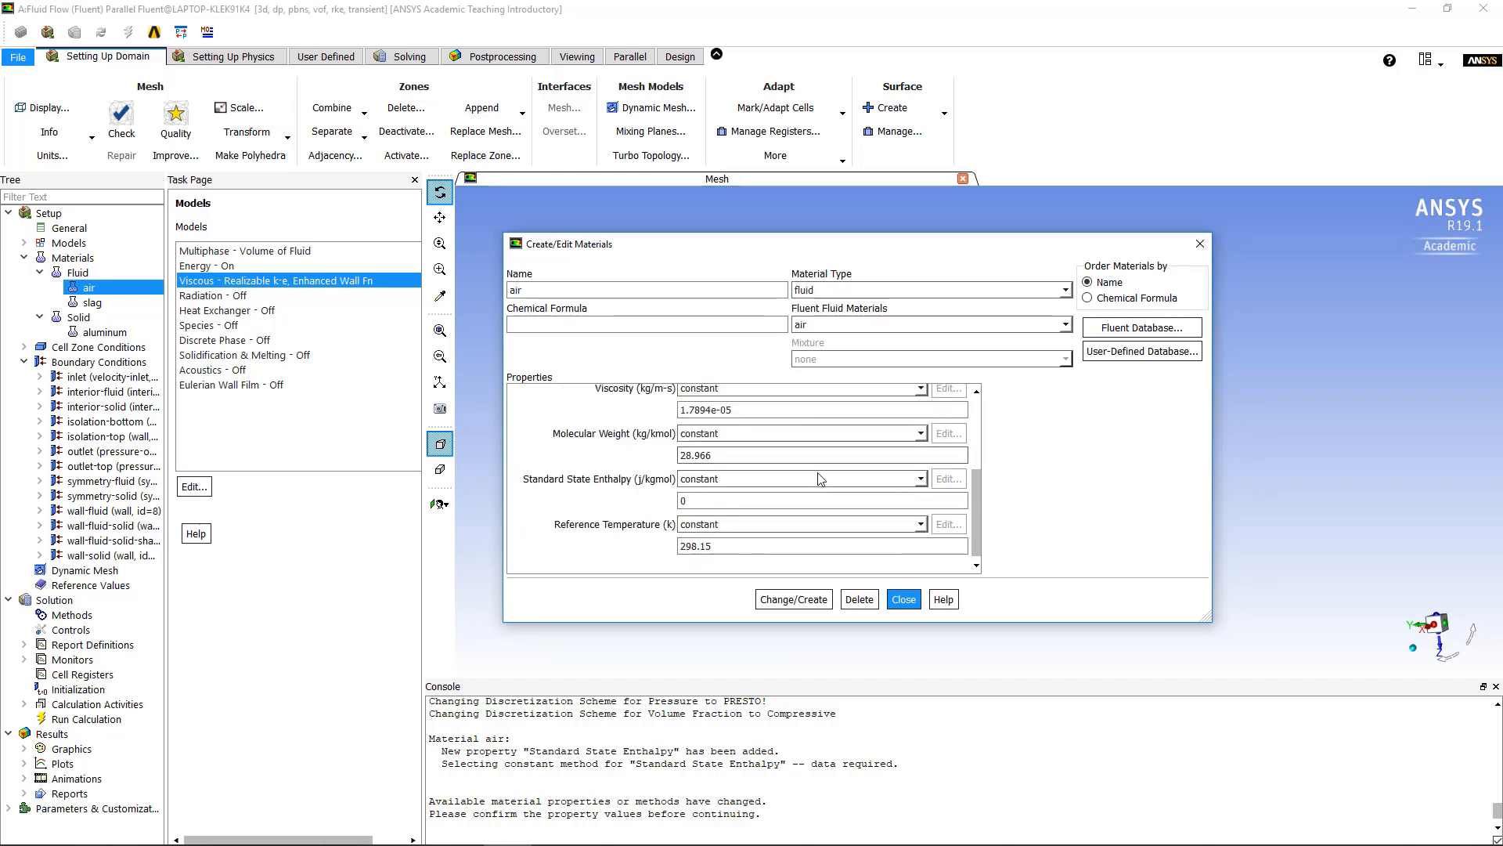
pyautogui.click(793, 599)
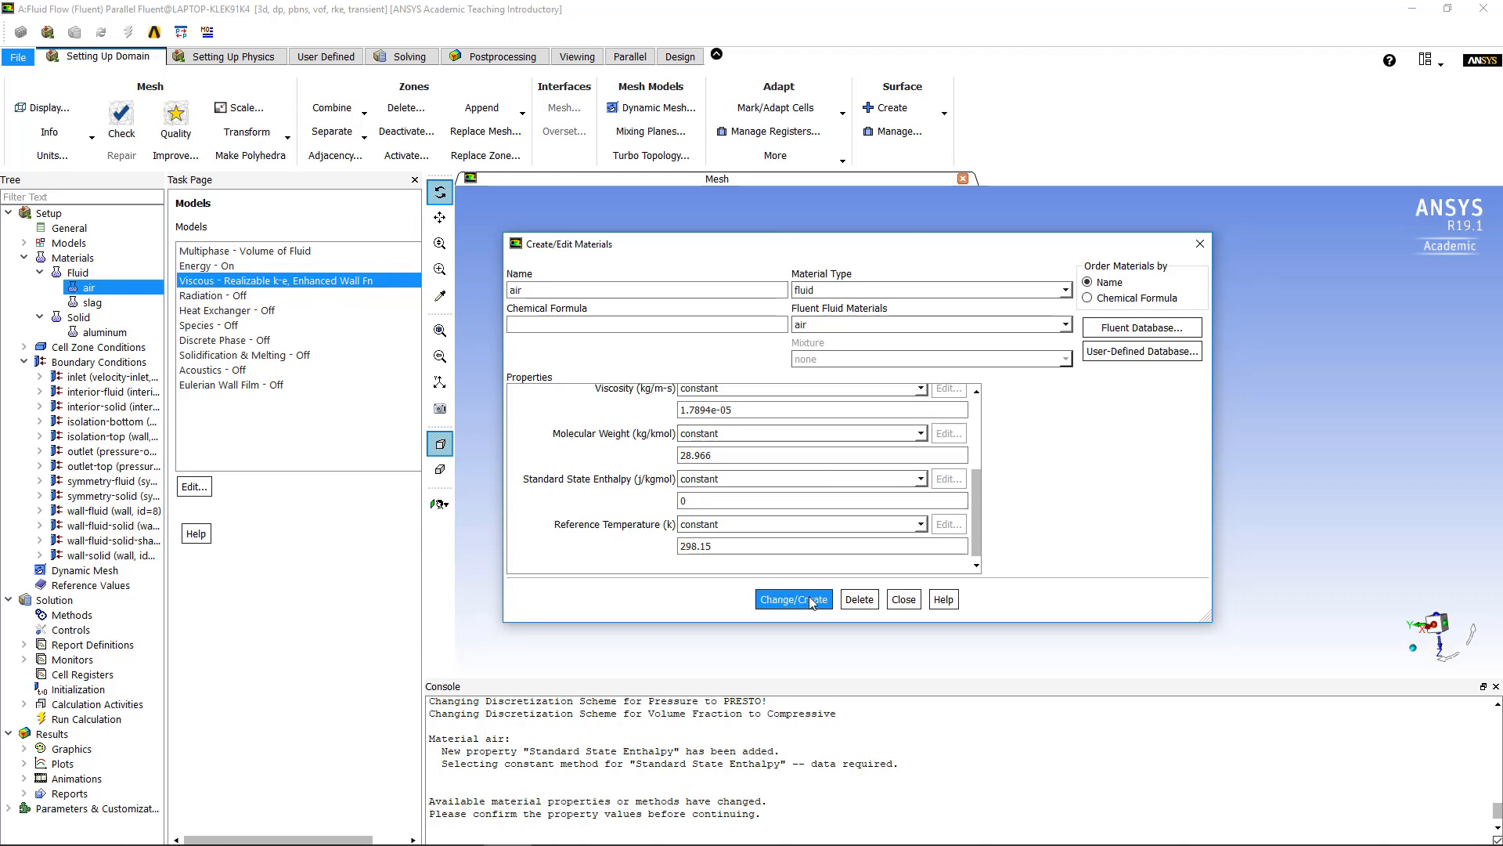
pyautogui.click(903, 599)
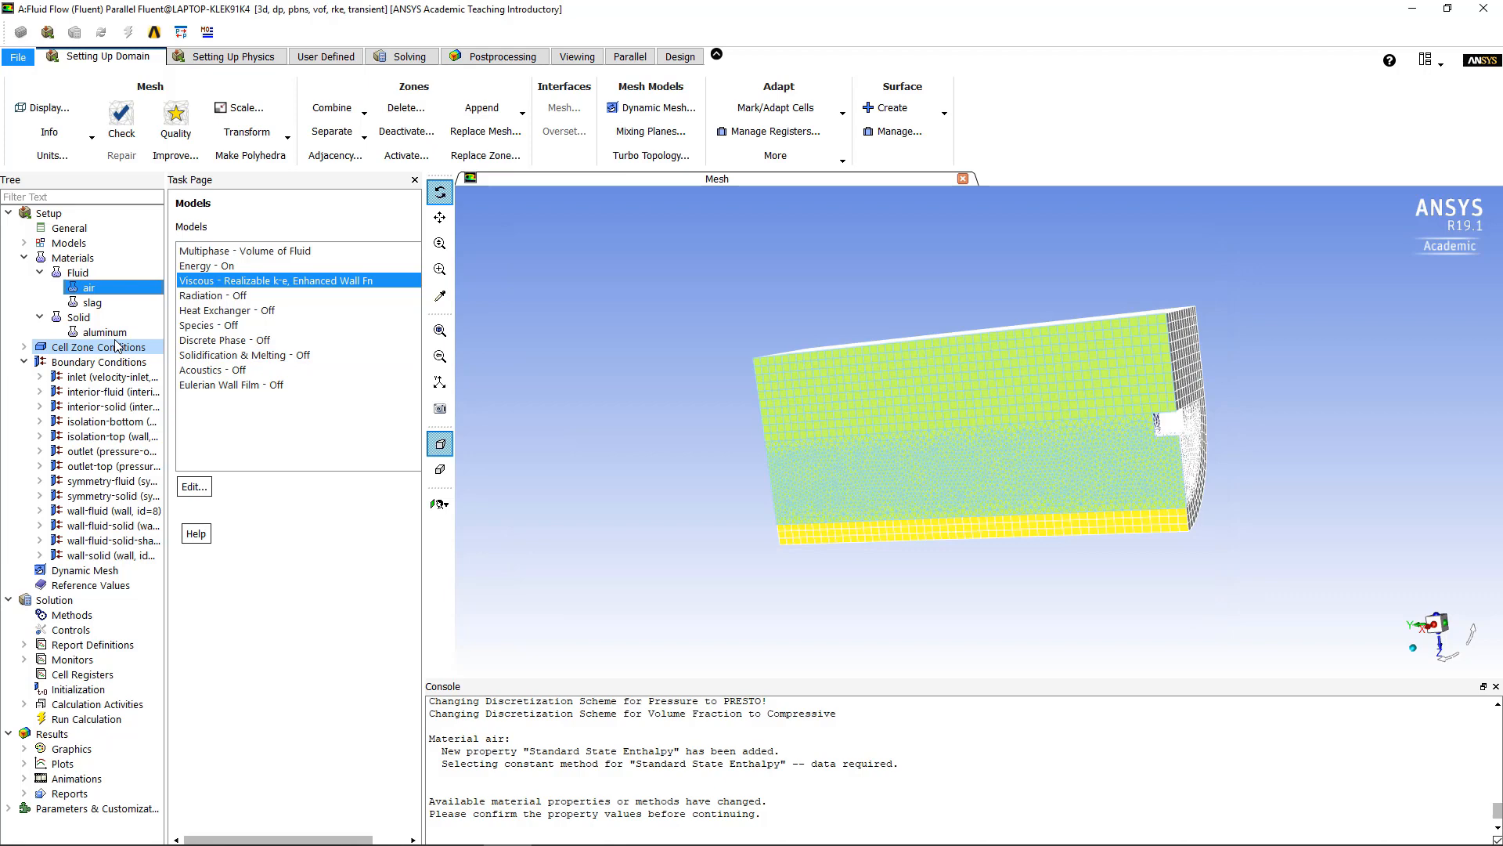
# - Open the solid aluminum material, rename it alumina and set its chemical formula to al2o3
pyautogui.doubleClick(117, 333)
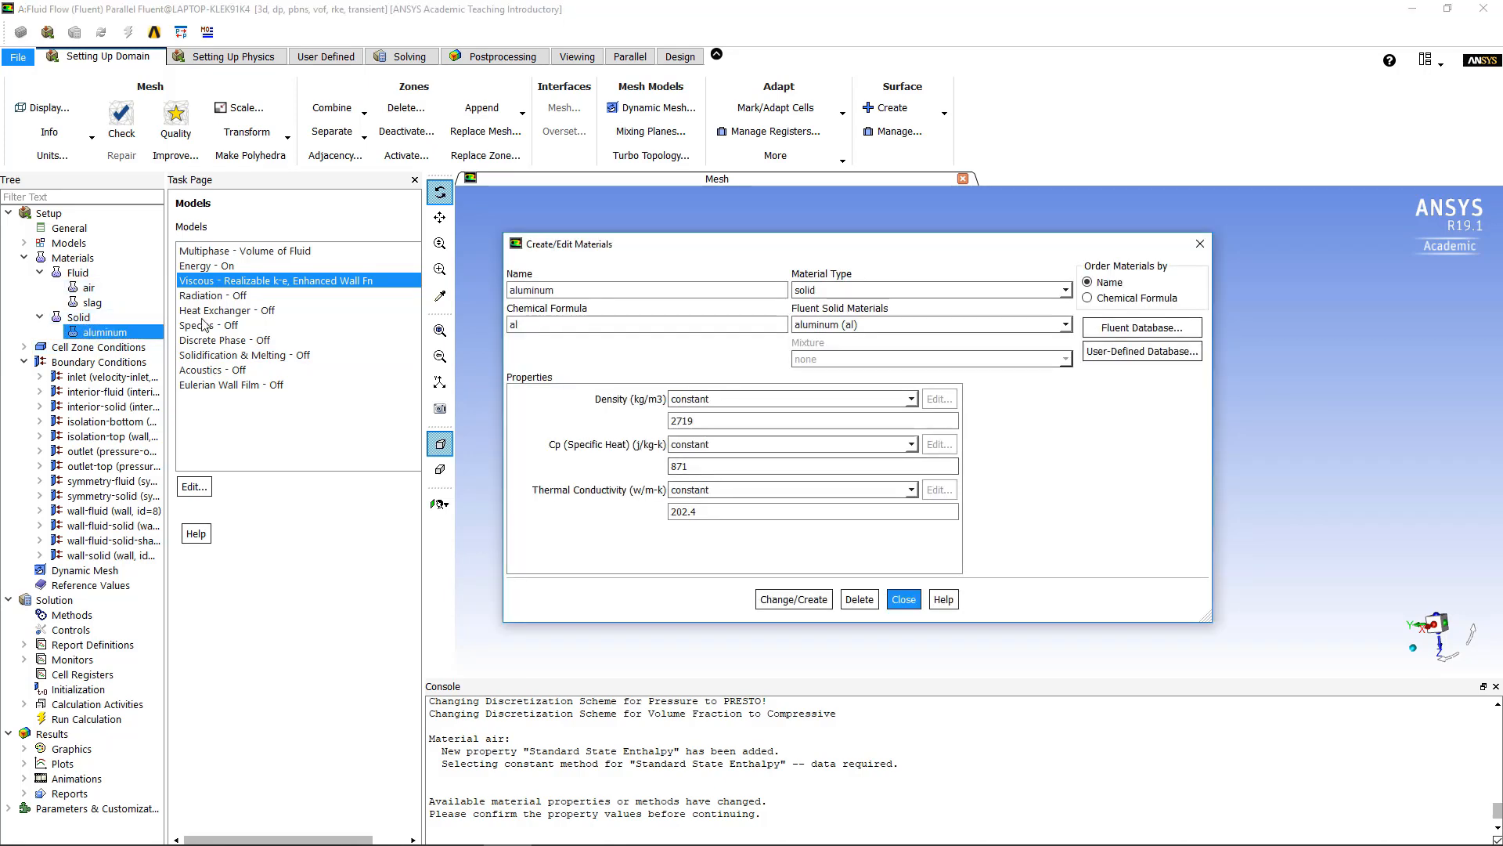
pyautogui.click(570, 292)
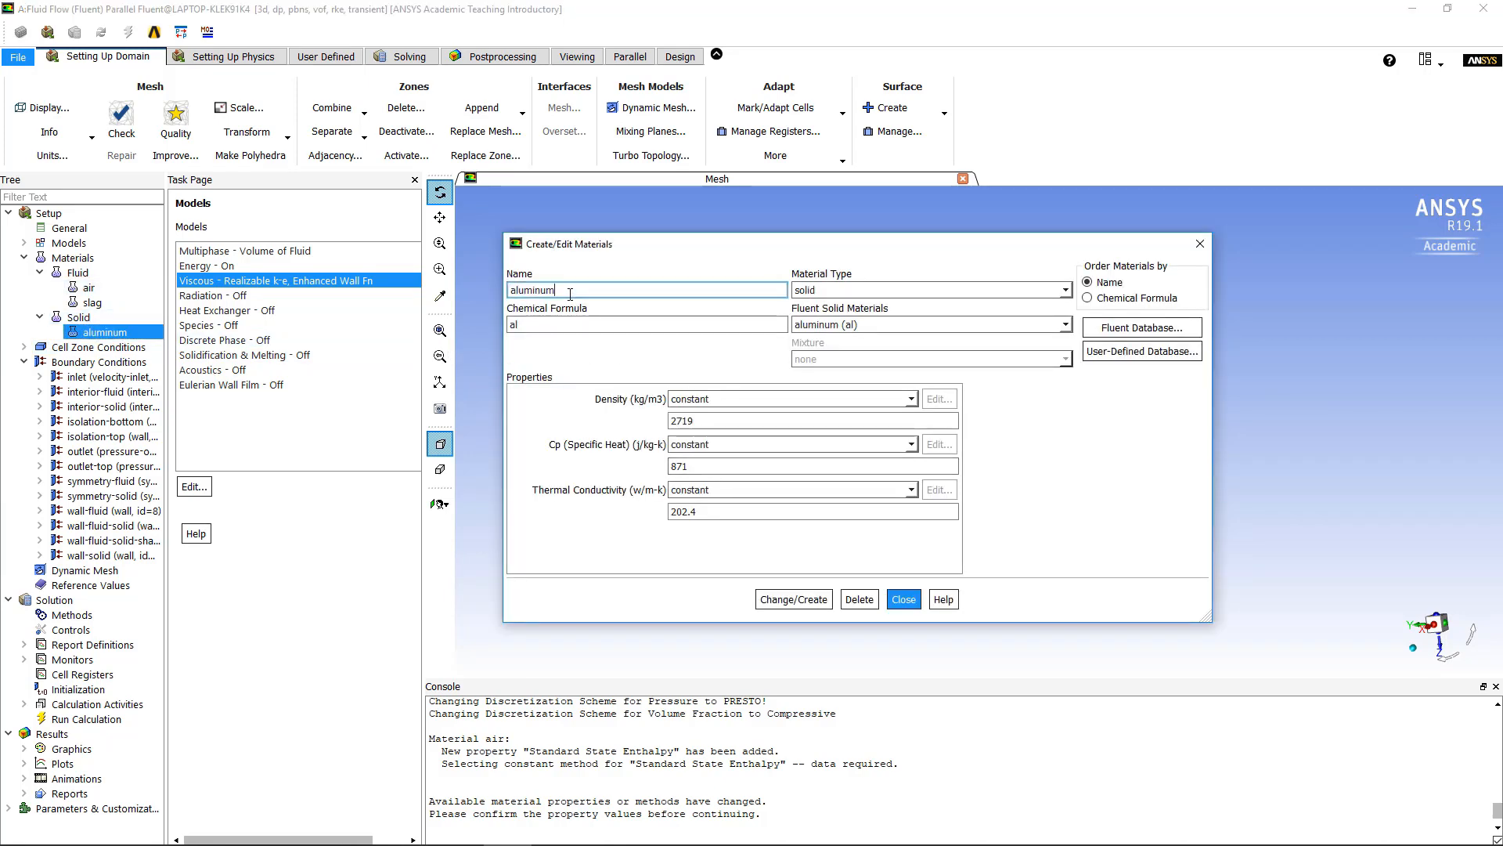
pyautogui.press('BackSpace')
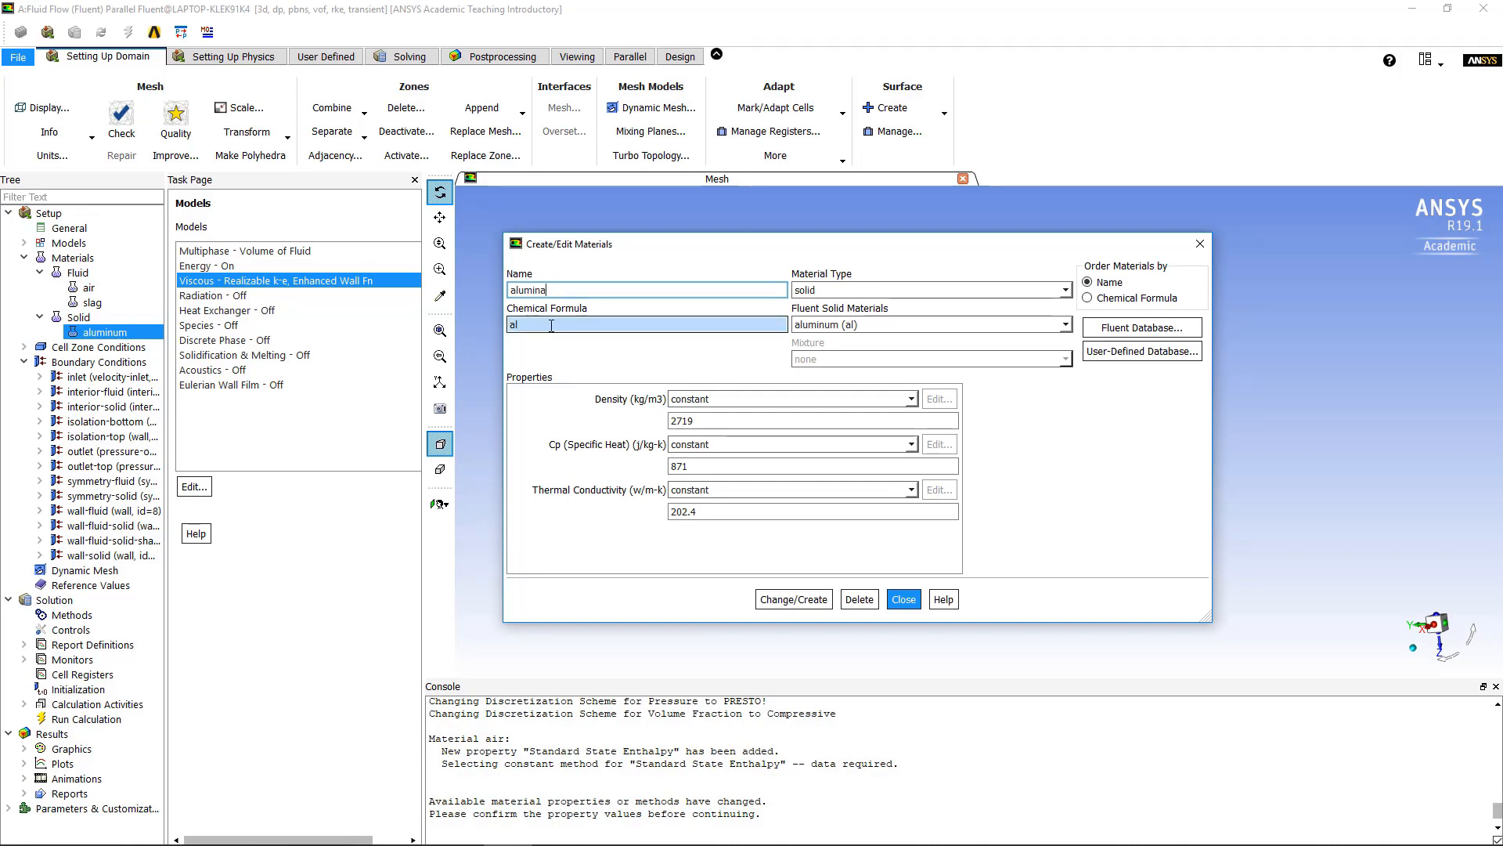
pyautogui.click(551, 326)
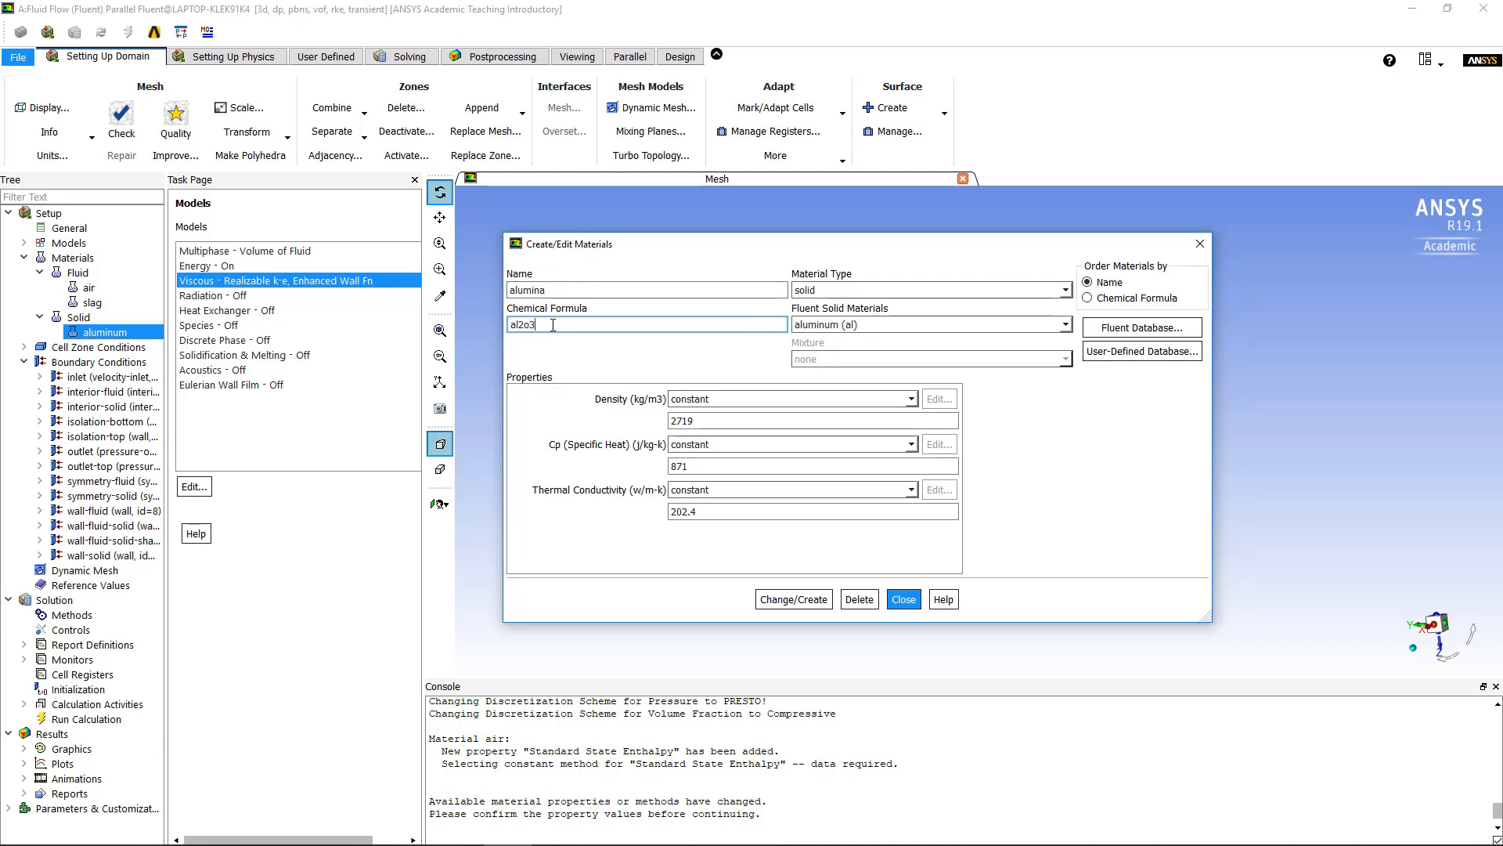
# - Set alumina's density to 3000 kg/m3, specific heat to 600 j/kg-k and thermal conductivity to 5 w/m-k, and create it, overwriting aluminum
pyautogui.doubleClick(717, 424)
pyautogui.write('3000')
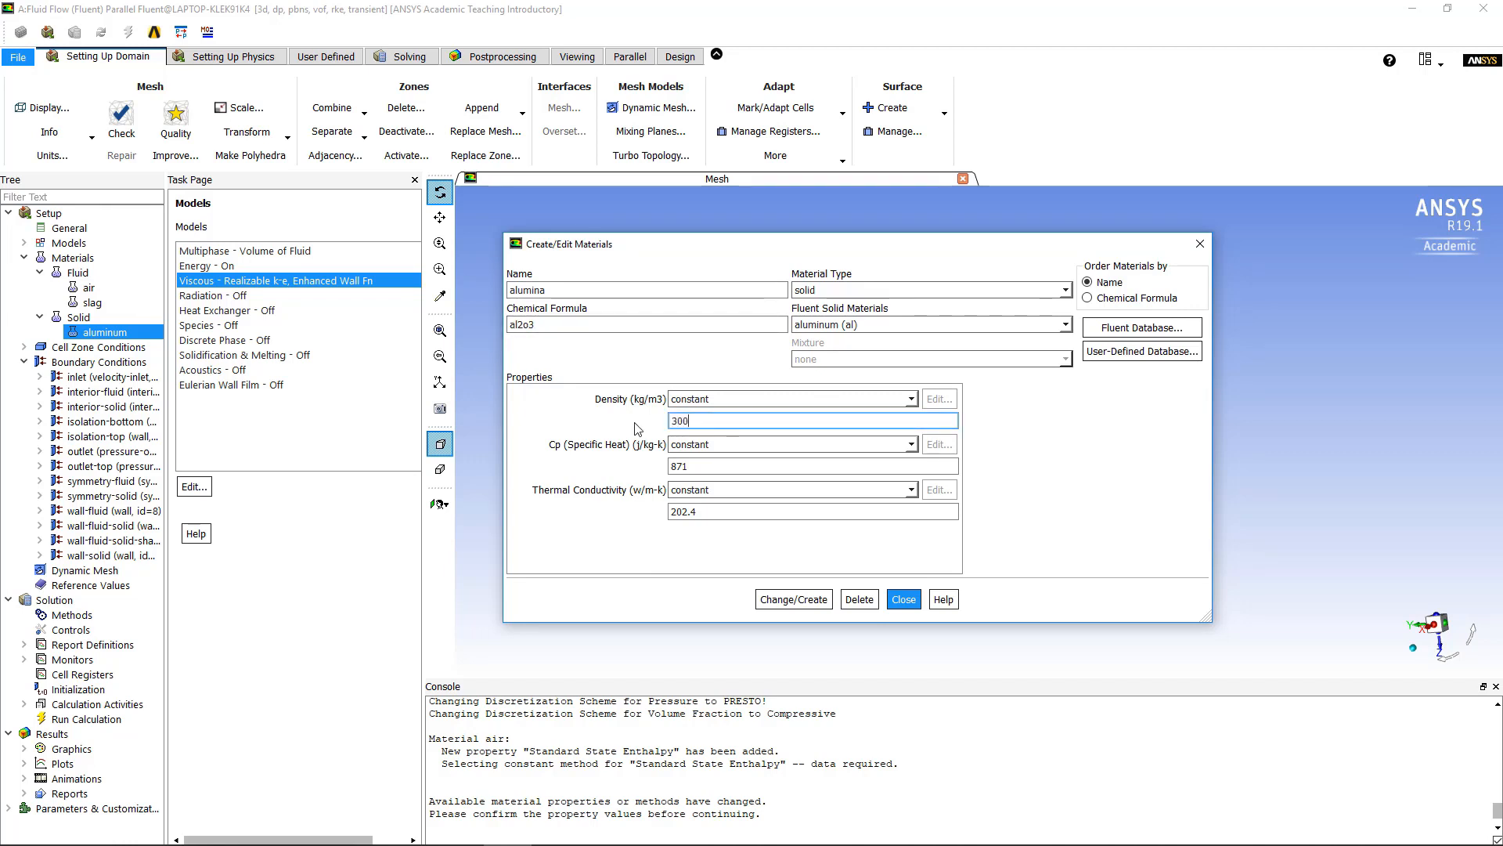
pyautogui.doubleClick(680, 466)
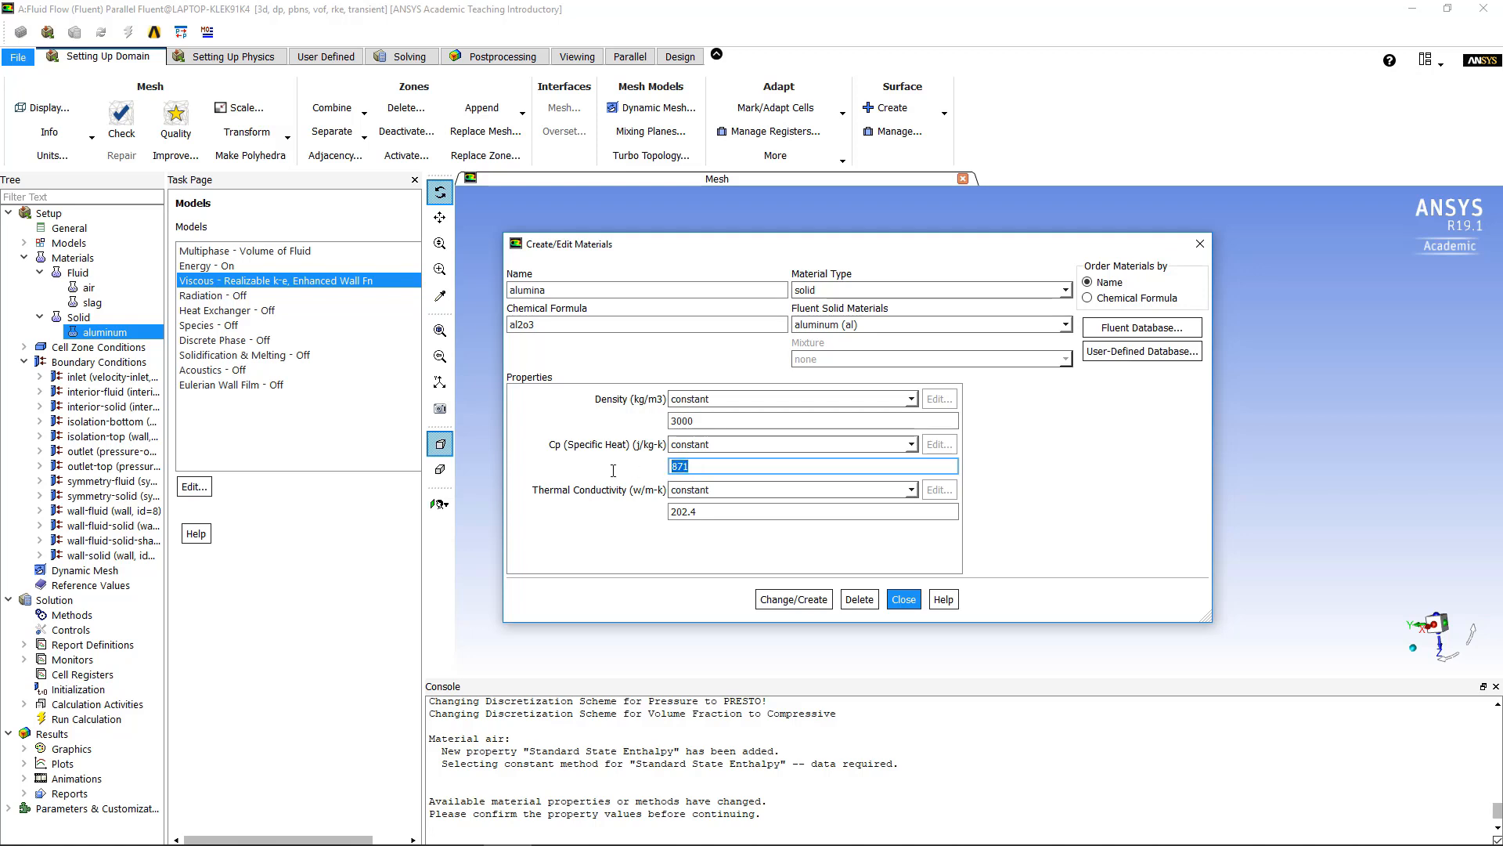
pyautogui.write('600')
pyautogui.doubleClick(720, 511)
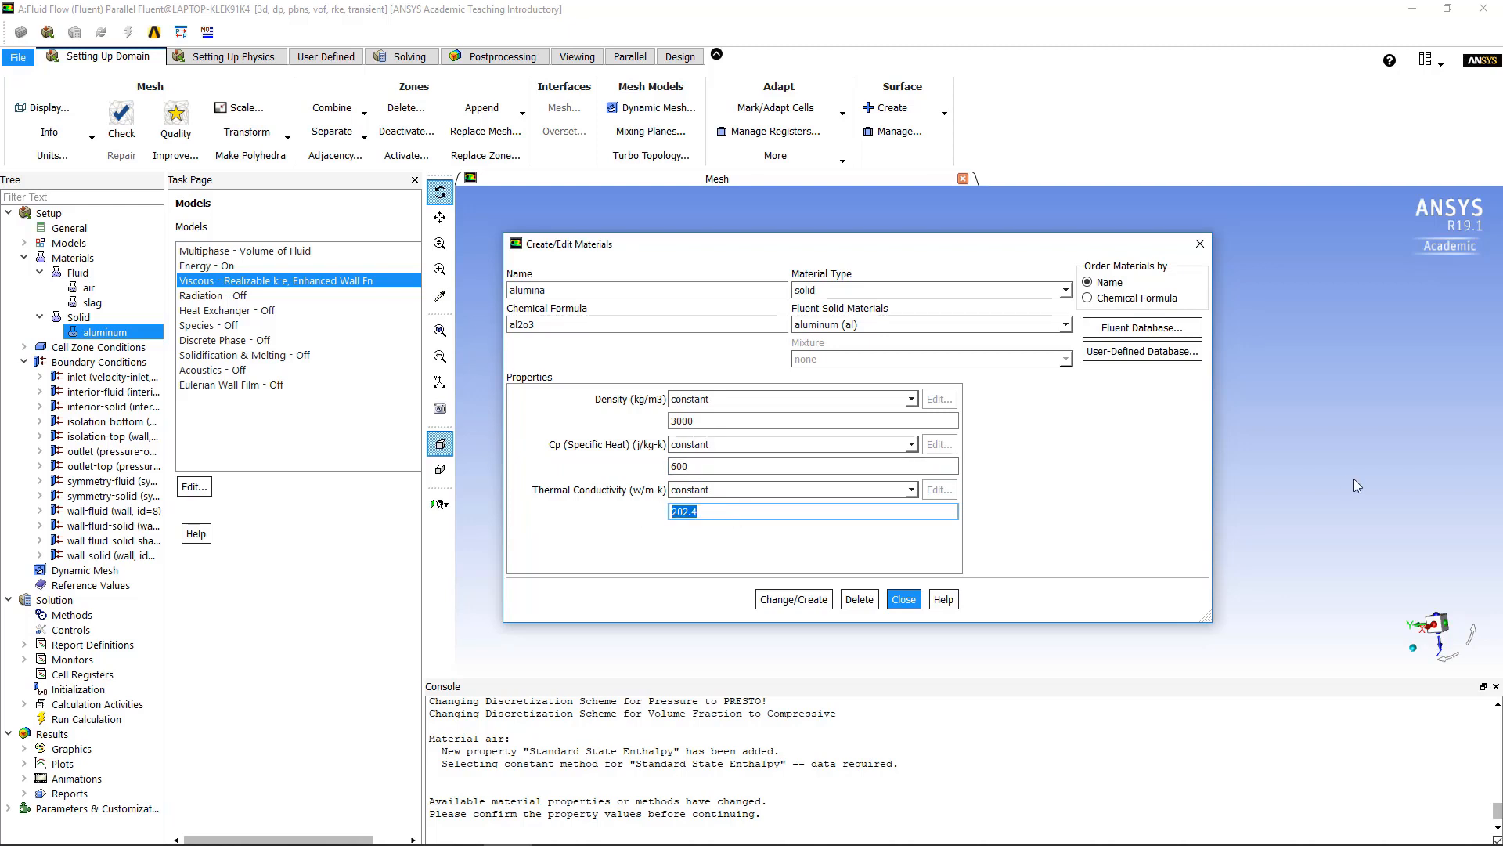
pyautogui.write('5')
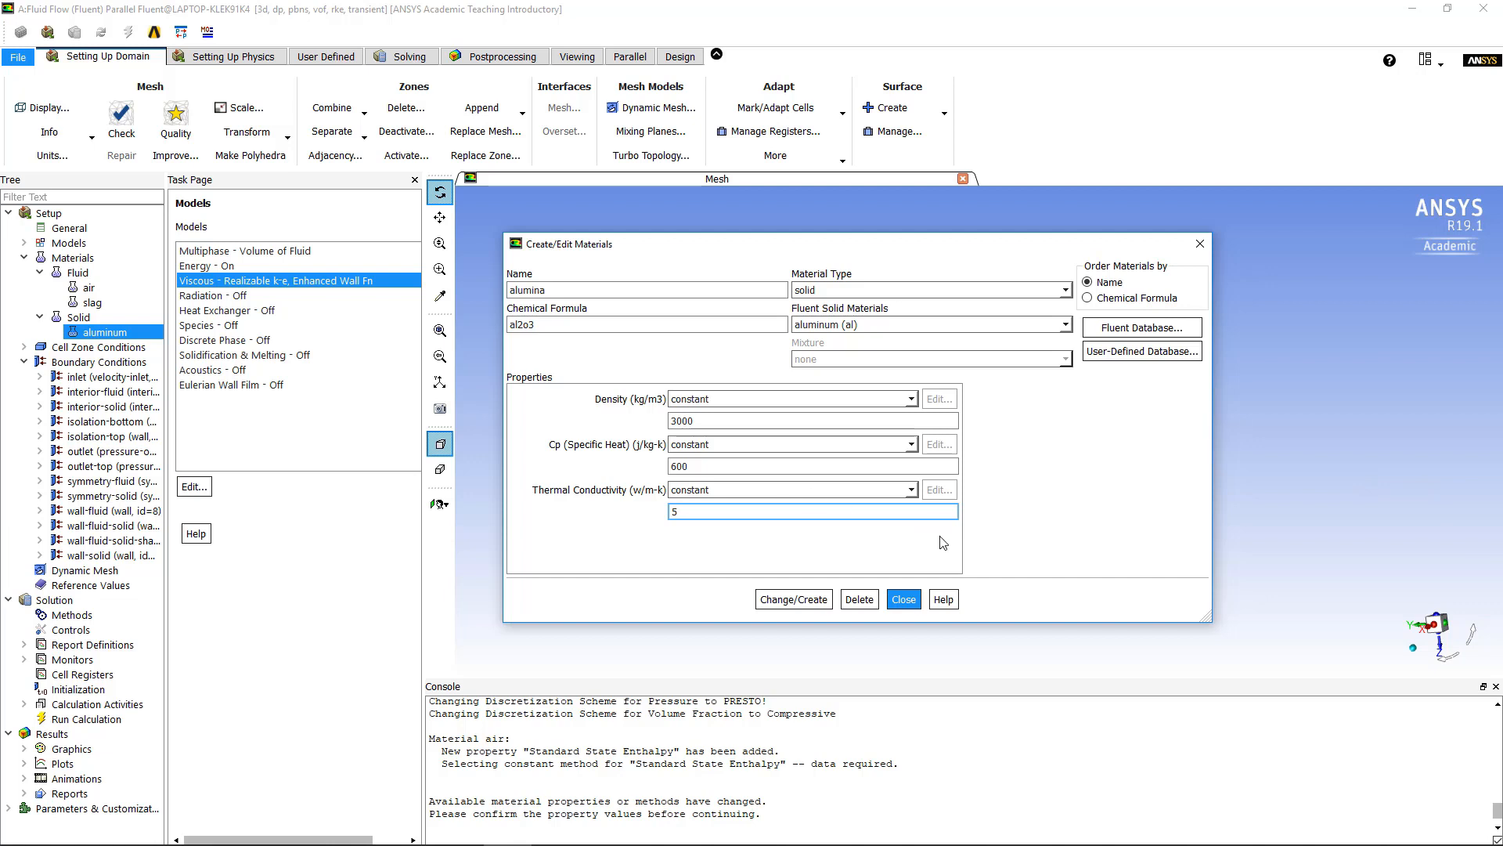
pyautogui.click(915, 550)
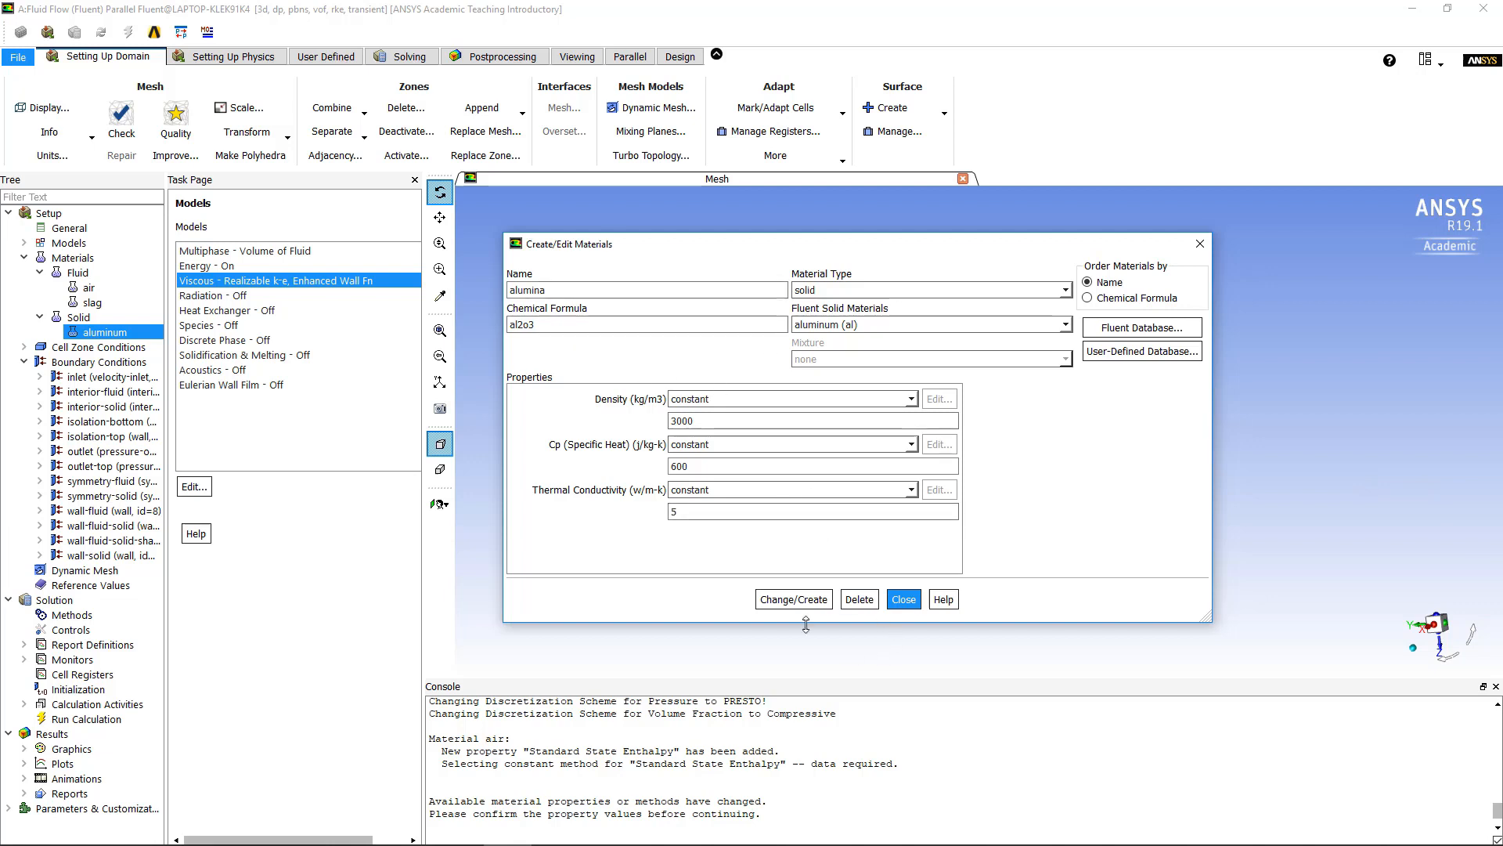
pyautogui.click(793, 599)
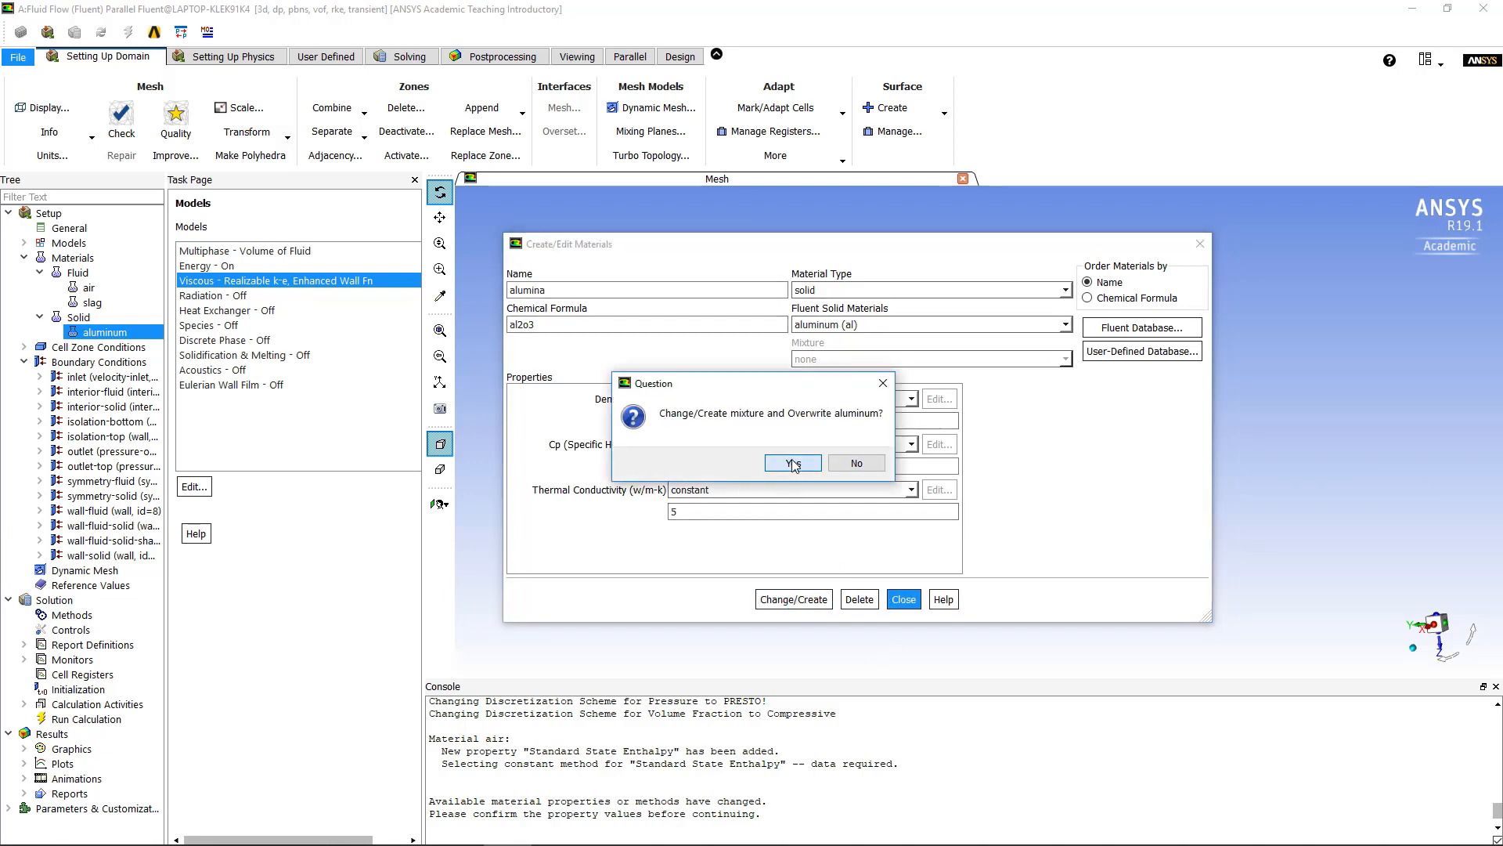
pyautogui.click(793, 463)
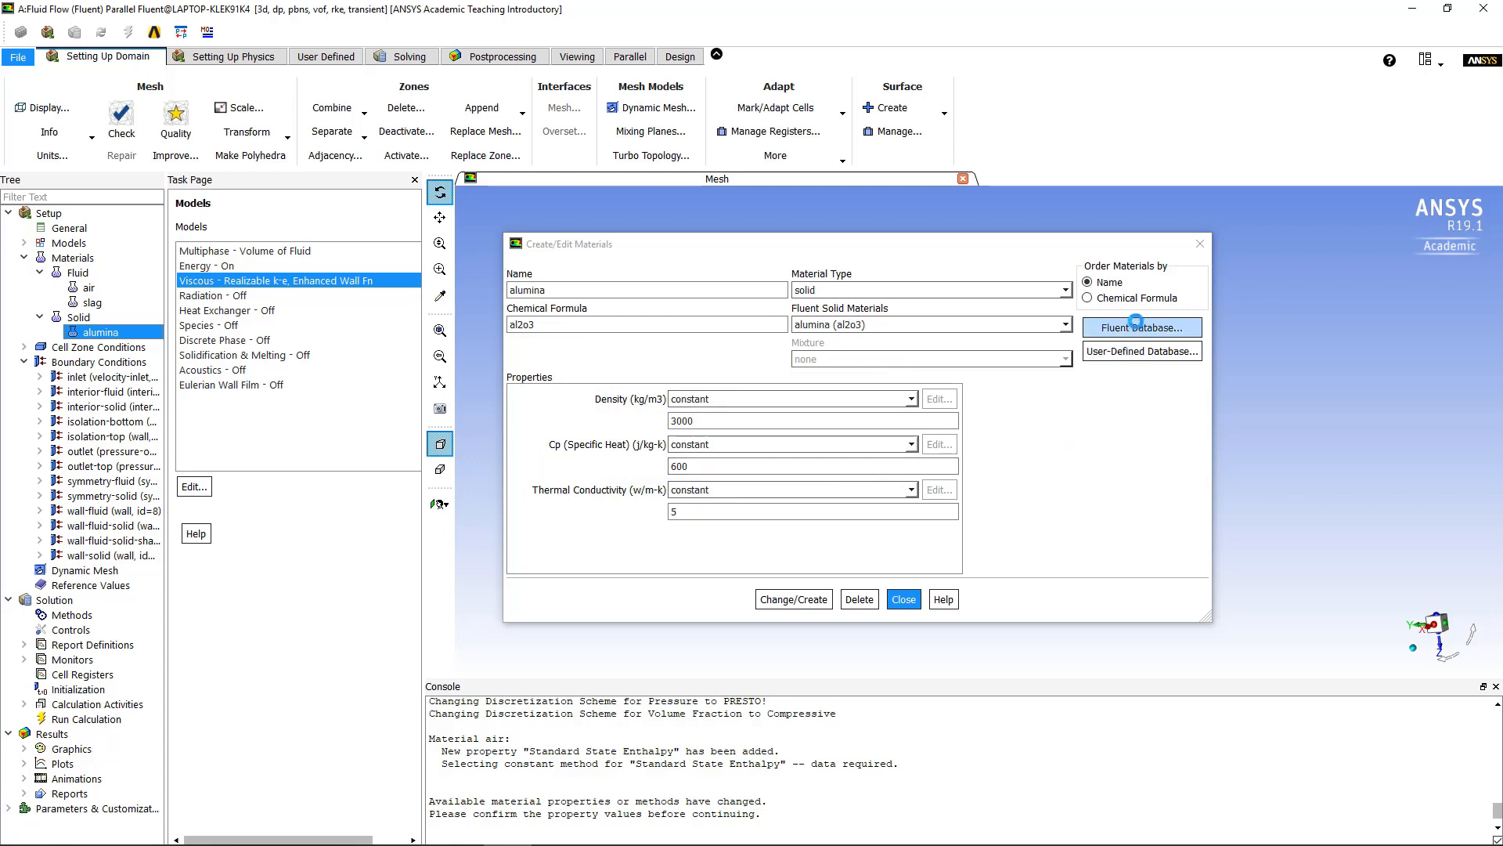
# - Copy steel from the Fluent database's solid materials into the case, apply it and close the material editor
pyautogui.click(1137, 326)
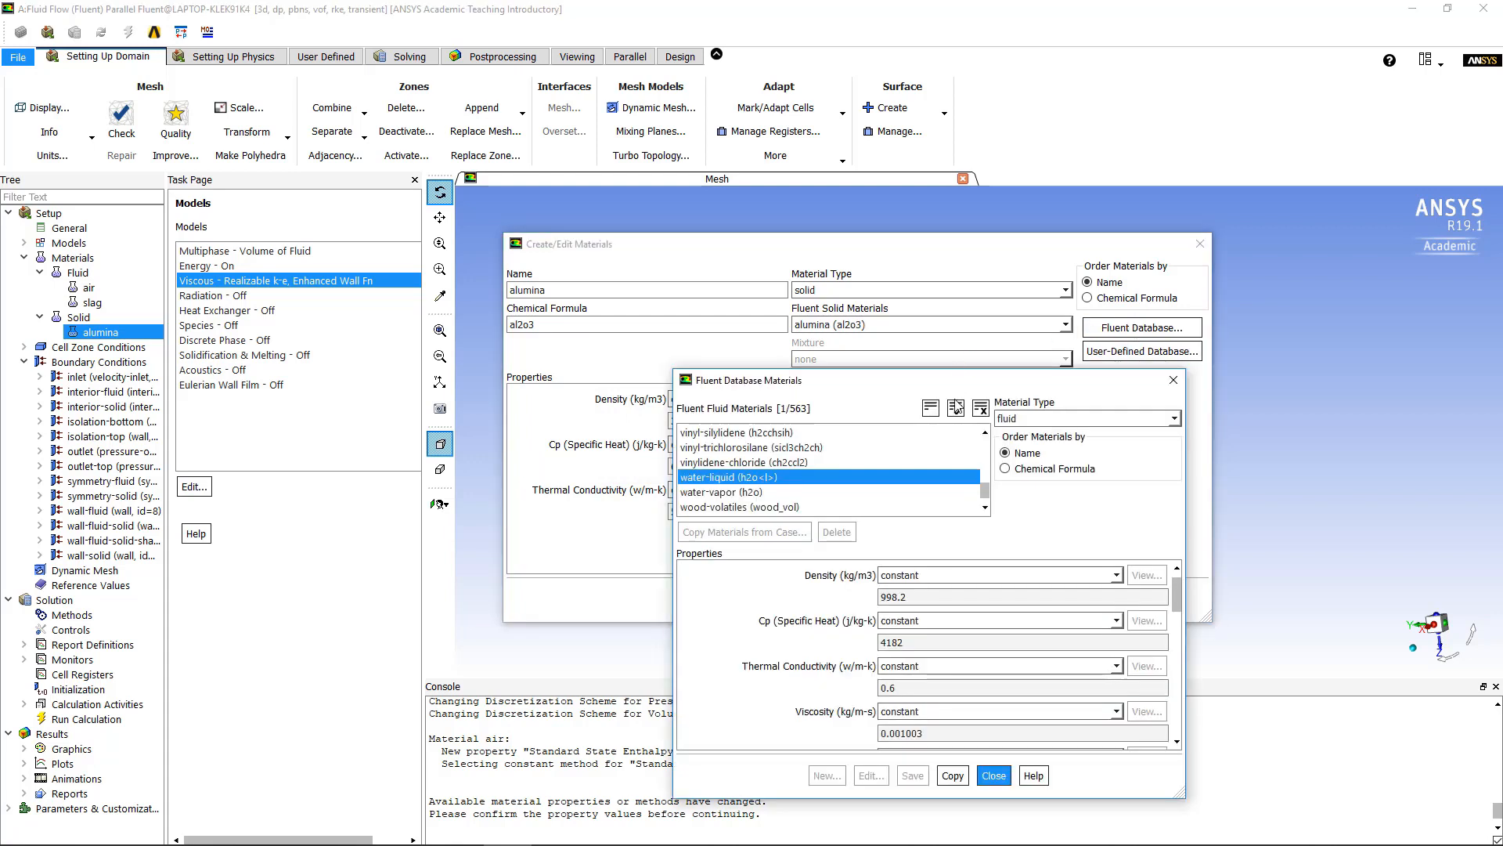
pyautogui.click(1026, 418)
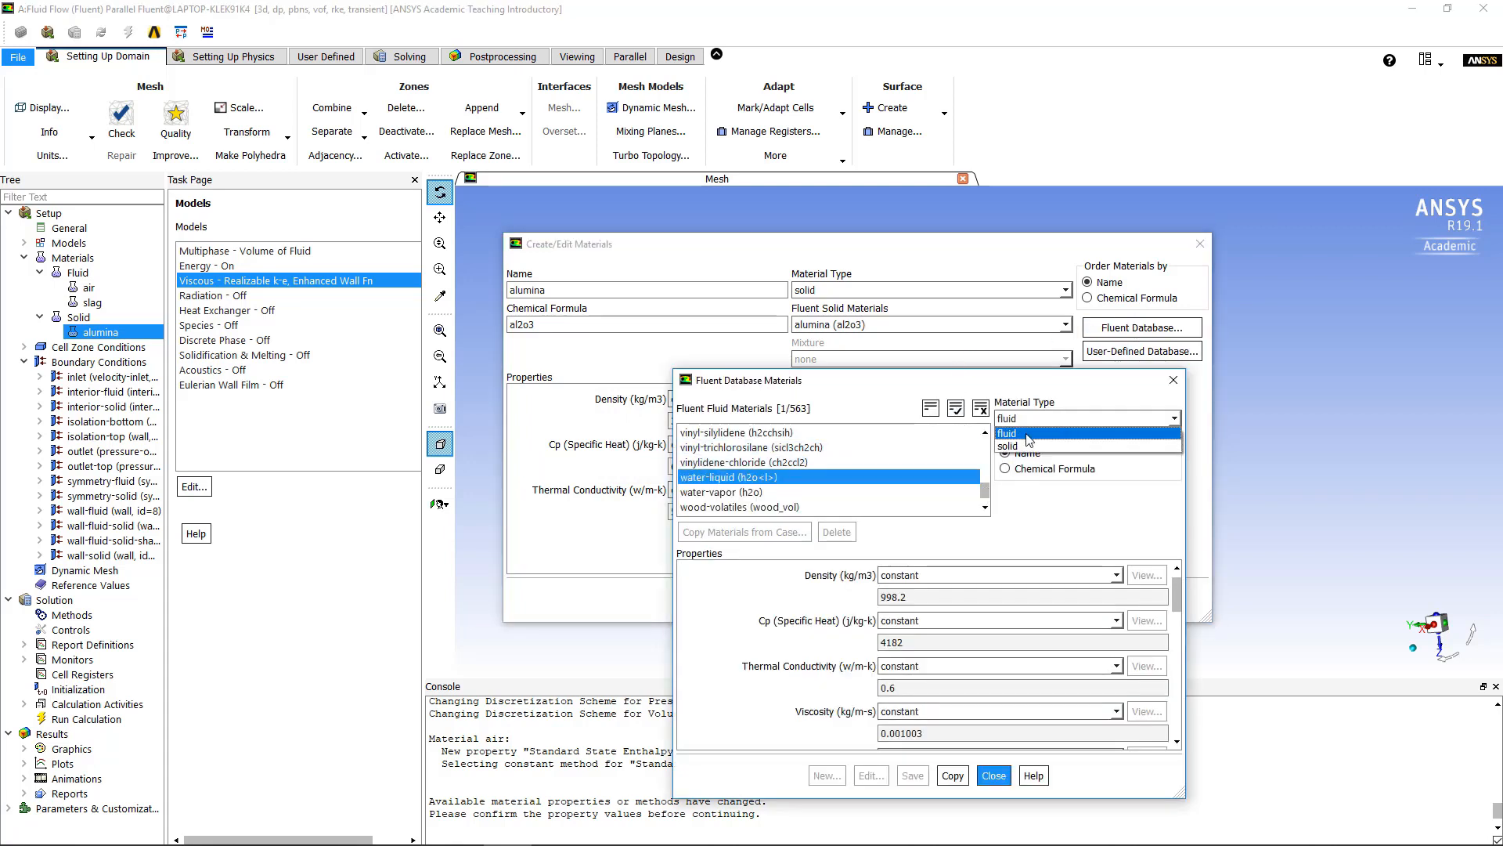
pyautogui.click(1025, 446)
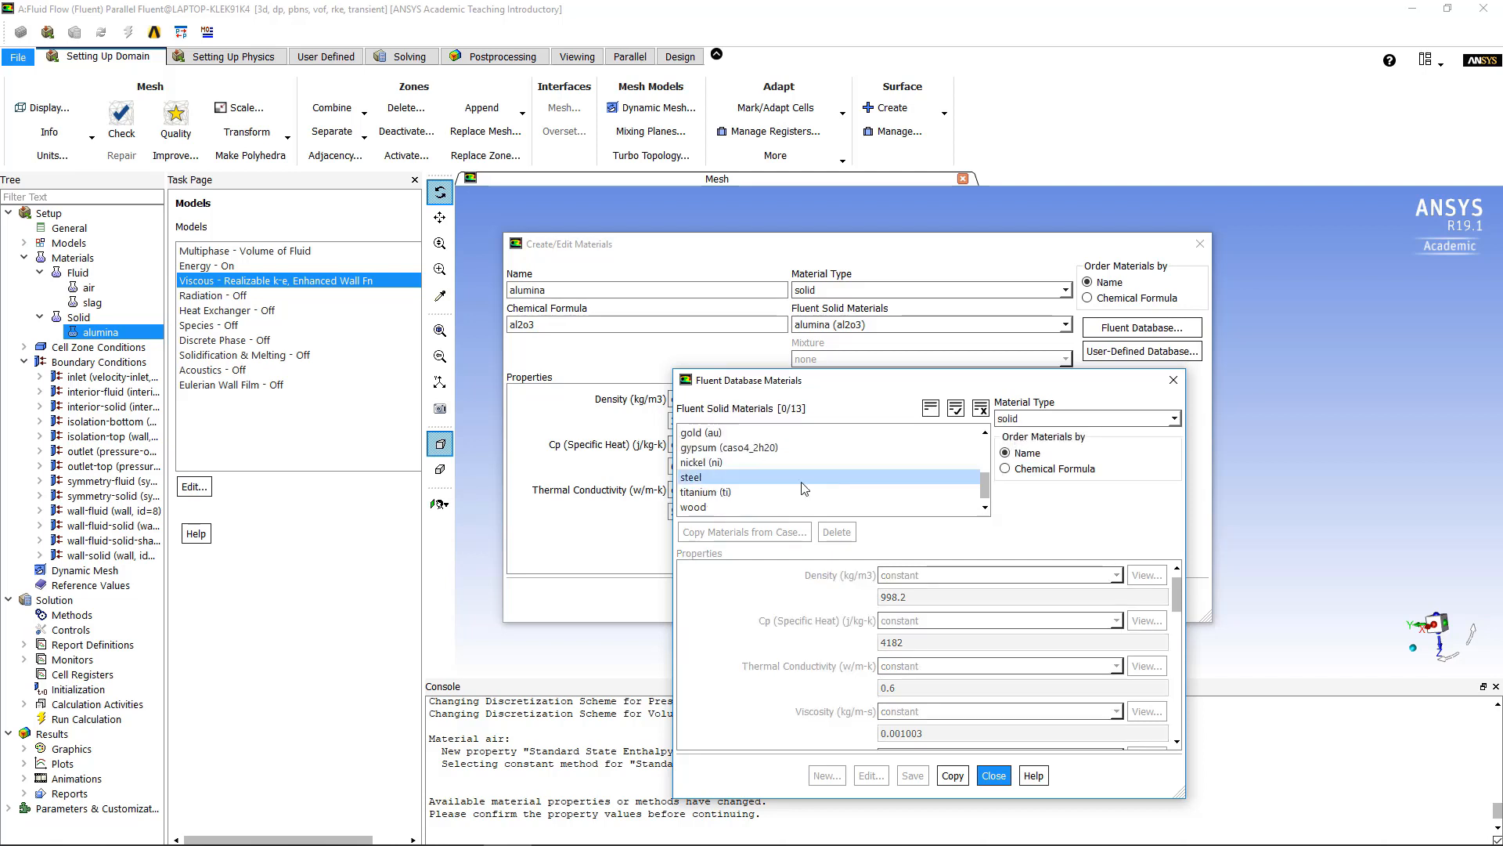
pyautogui.click(803, 479)
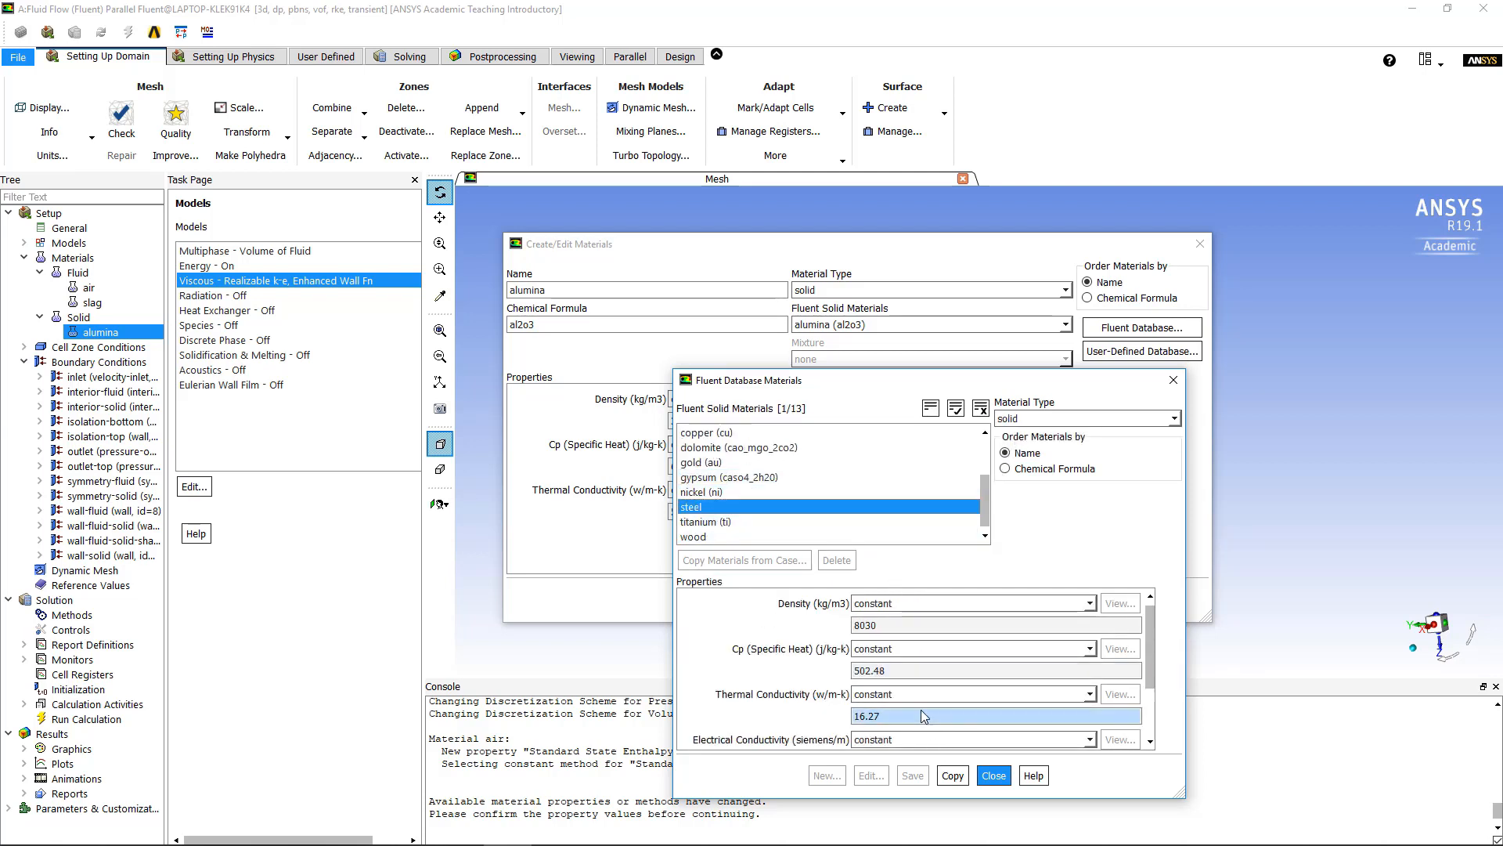
pyautogui.scroll(-3, 922, 711)
pyautogui.click(953, 776)
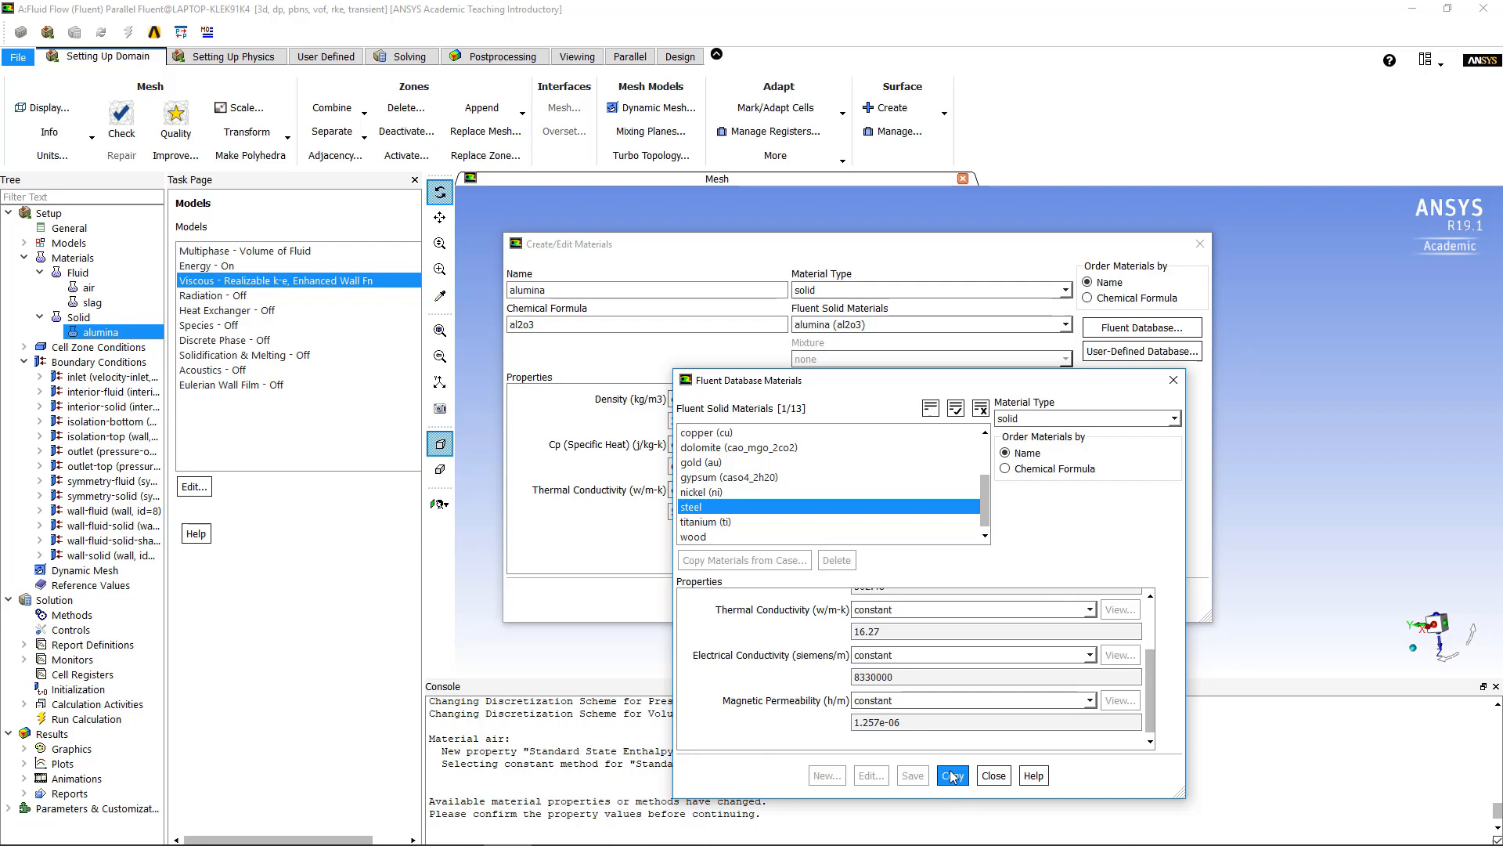
pyautogui.click(993, 775)
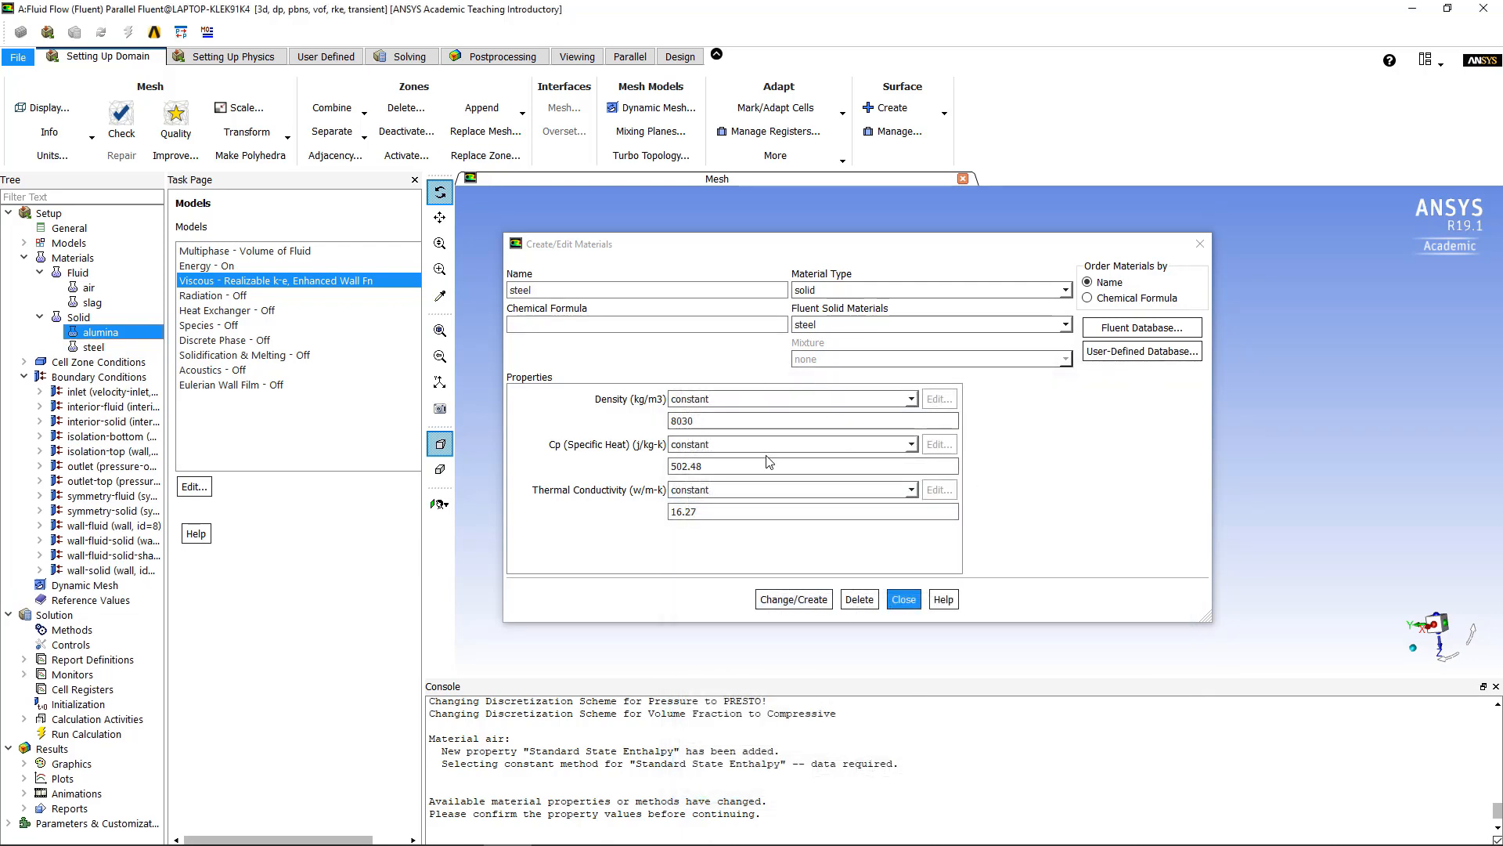
pyautogui.click(814, 604)
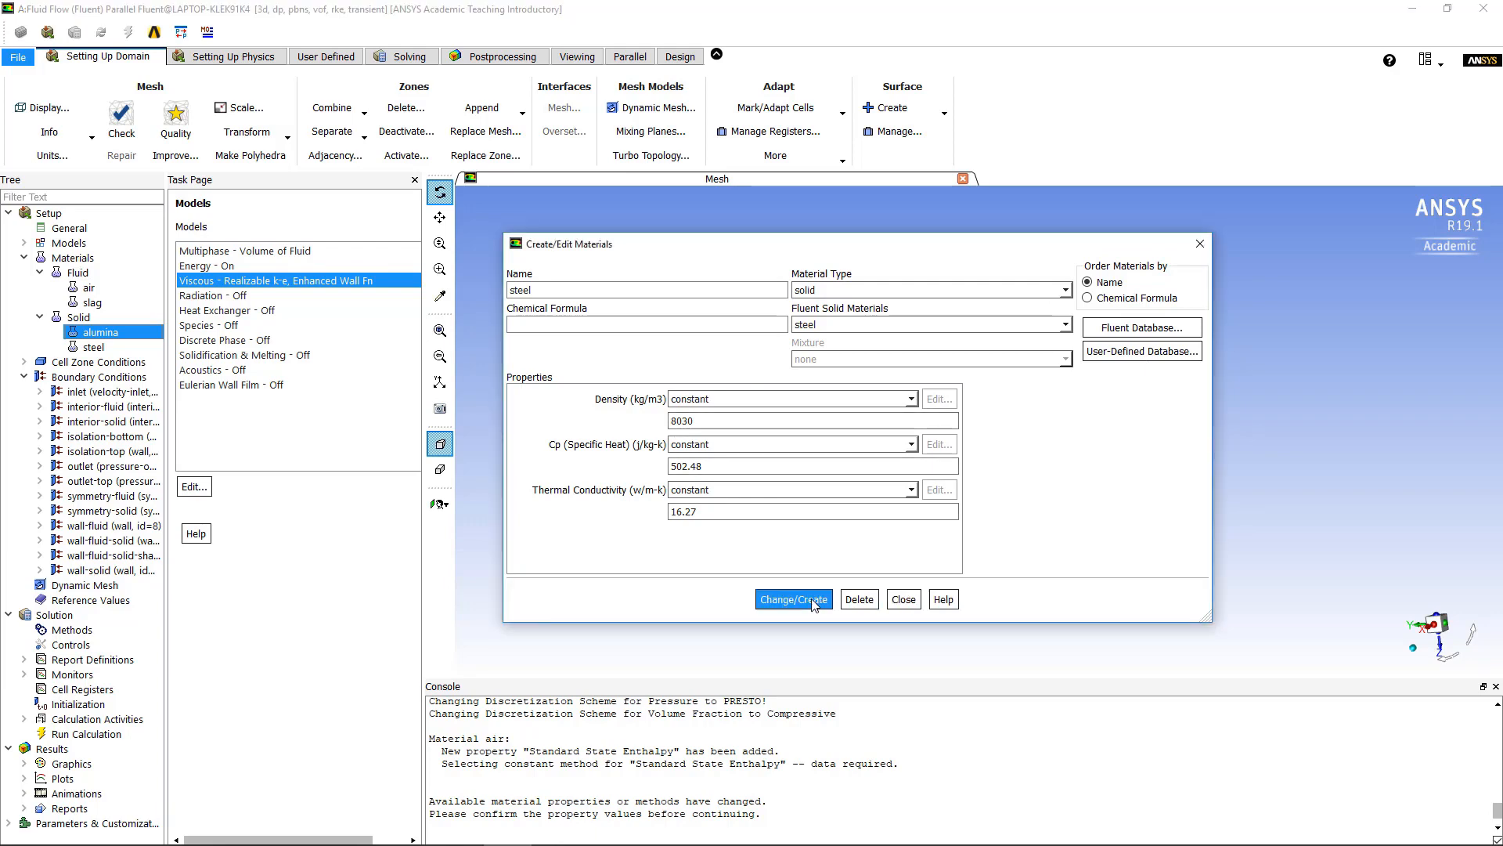
pyautogui.click(904, 599)
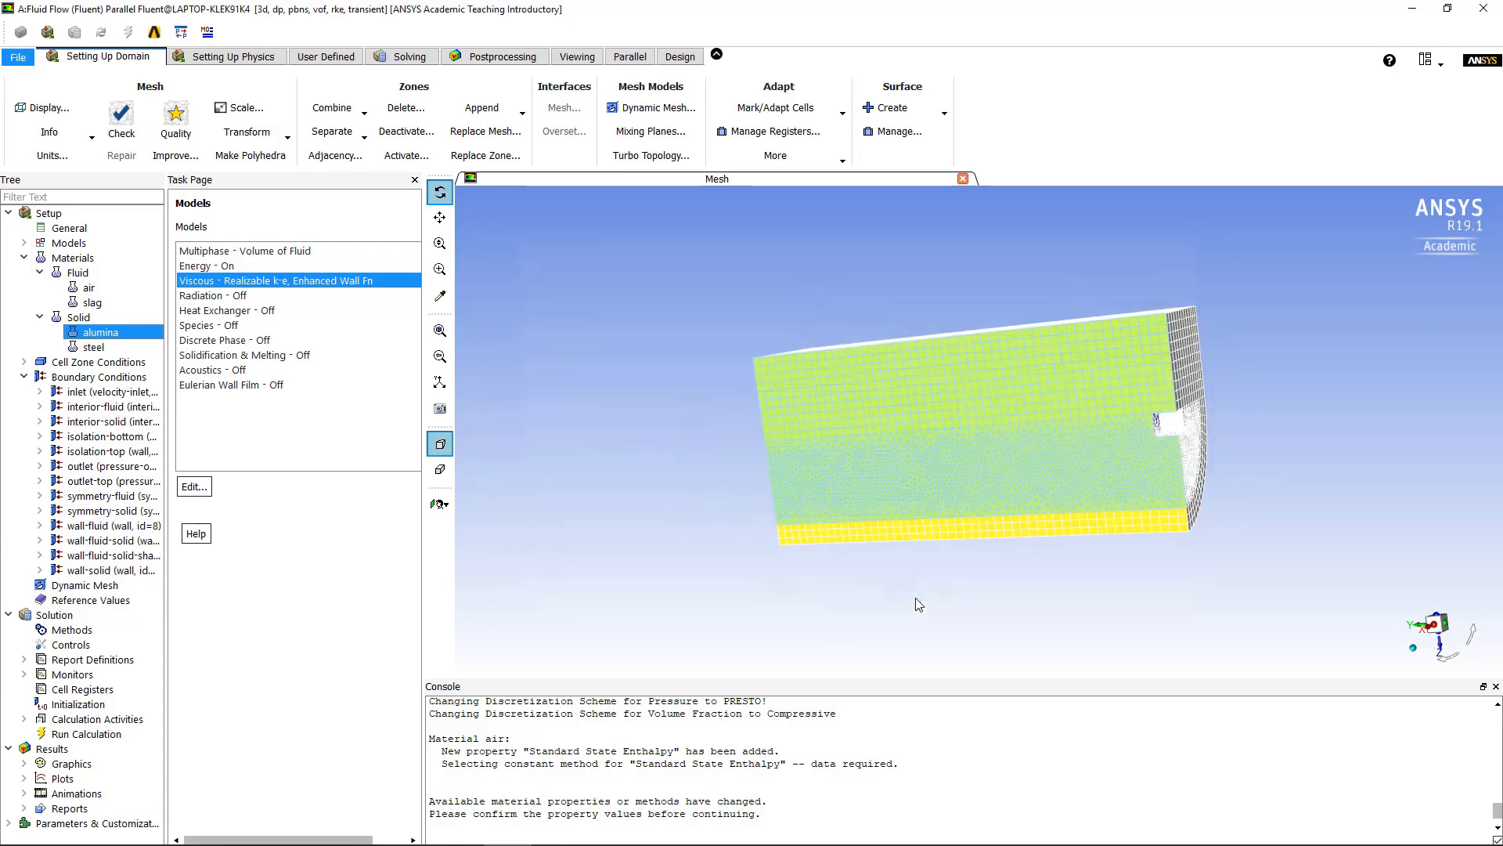
# - Collapse the materials branch and check the fluid and solid zones in the cell zone conditions
pyautogui.click(40, 317)
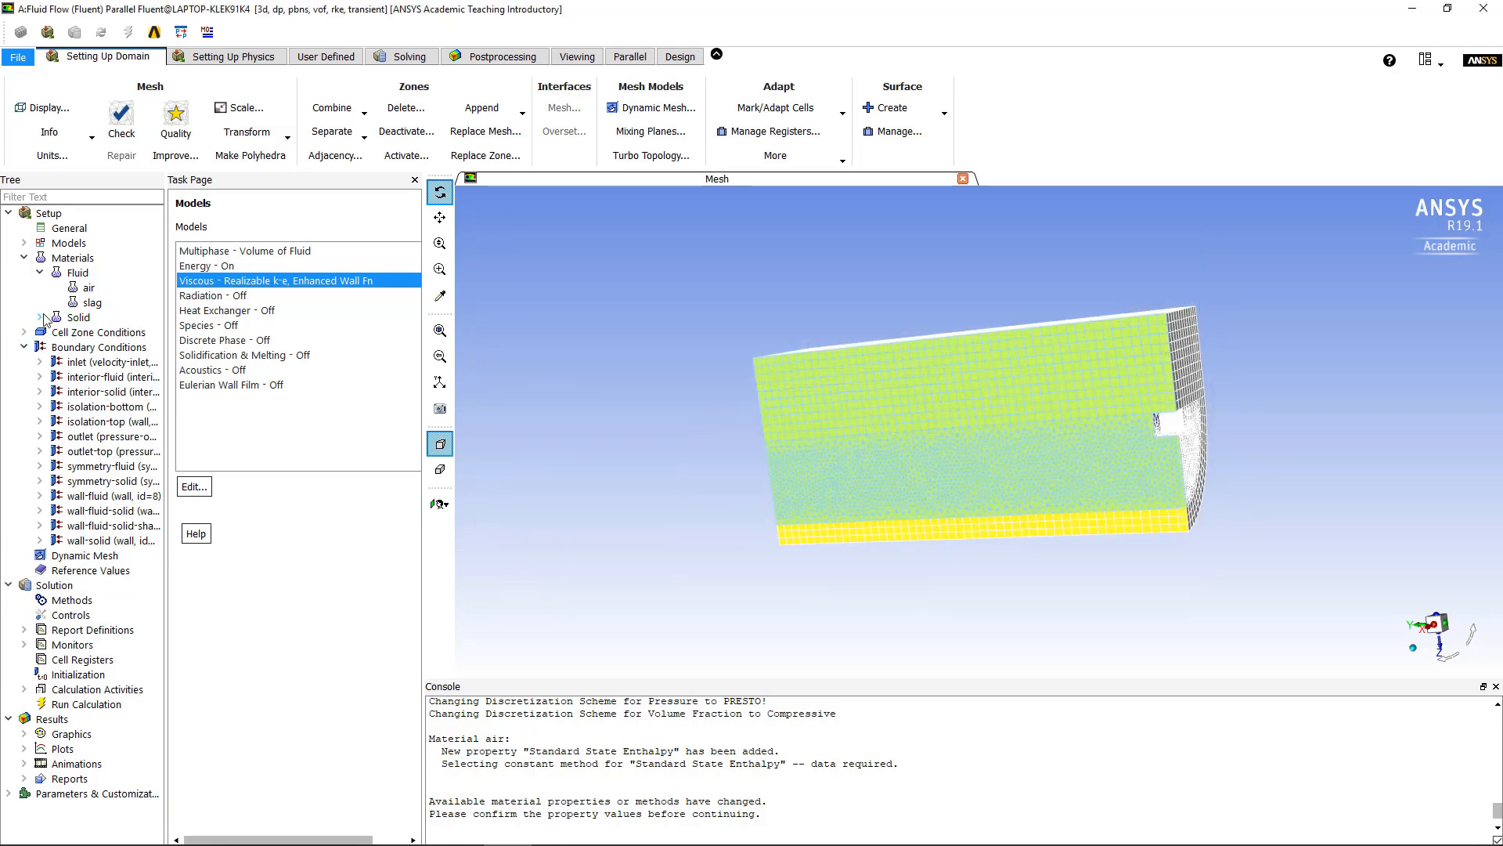
pyautogui.click(40, 272)
pyautogui.click(24, 258)
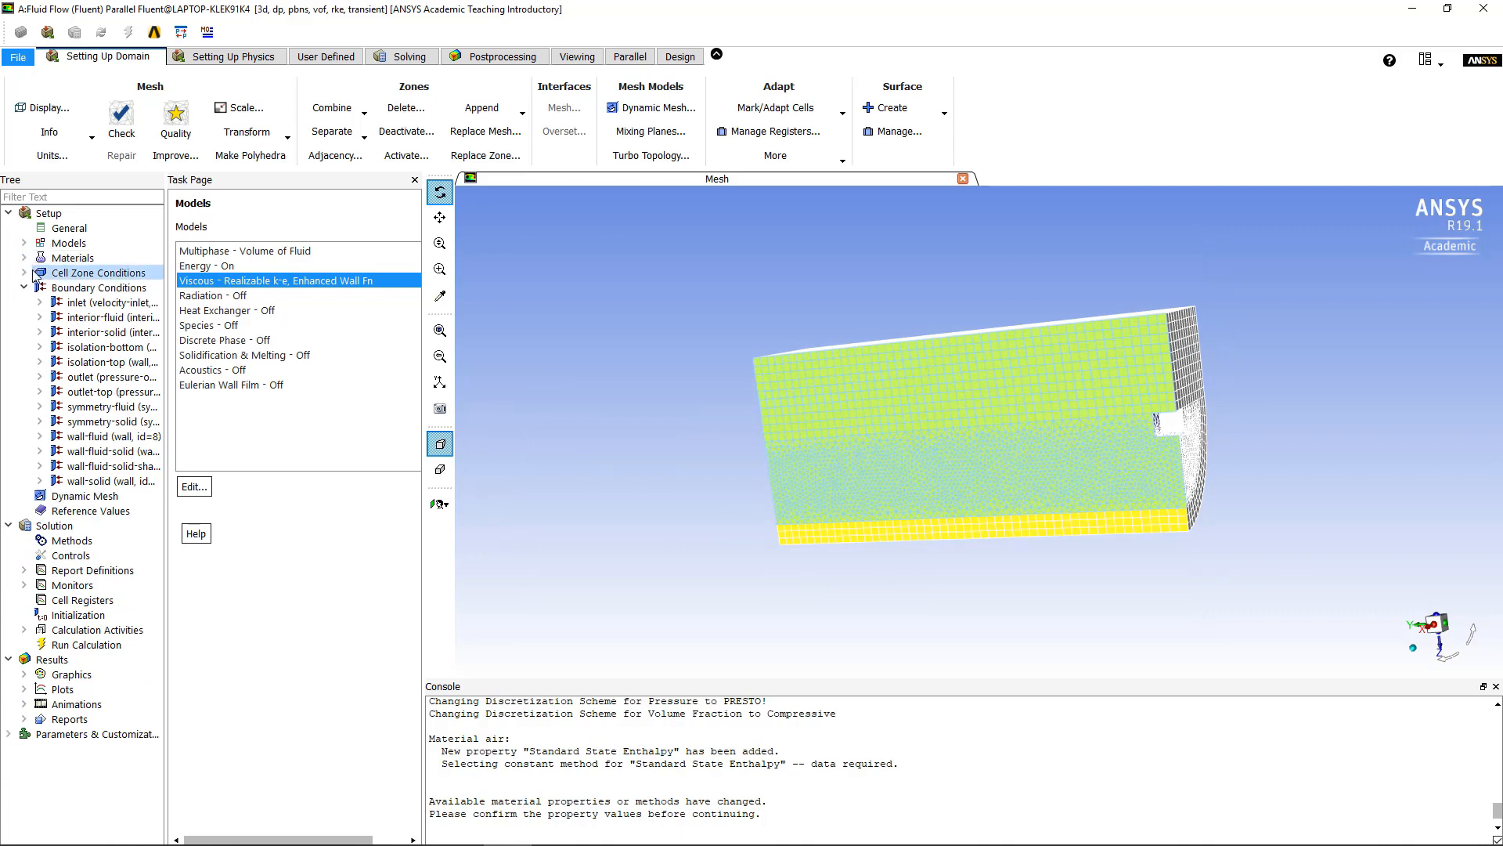
pyautogui.click(24, 272)
pyautogui.doubleClick(66, 273)
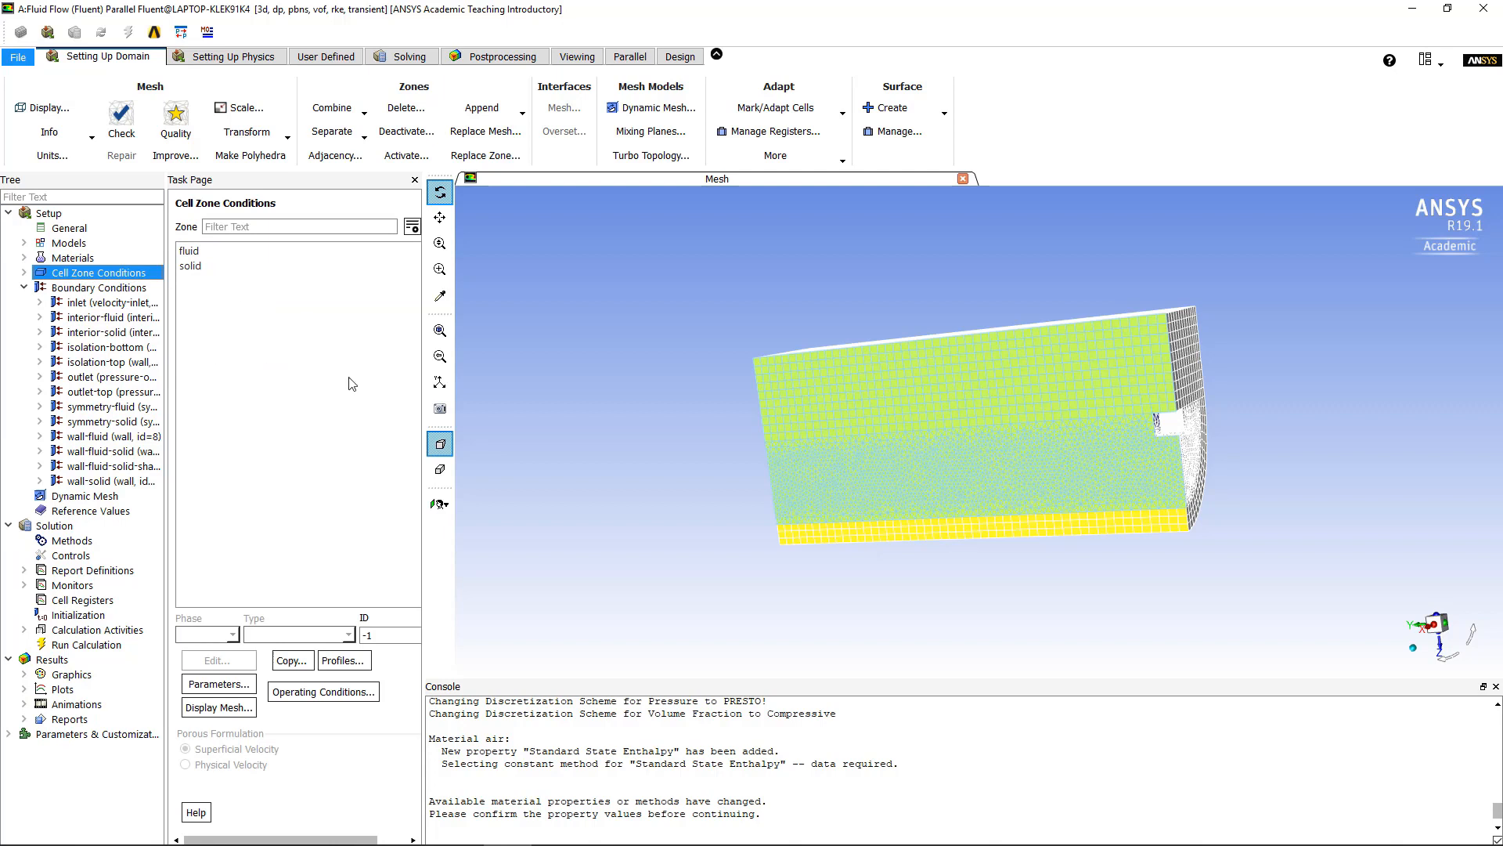
pyautogui.click(210, 254)
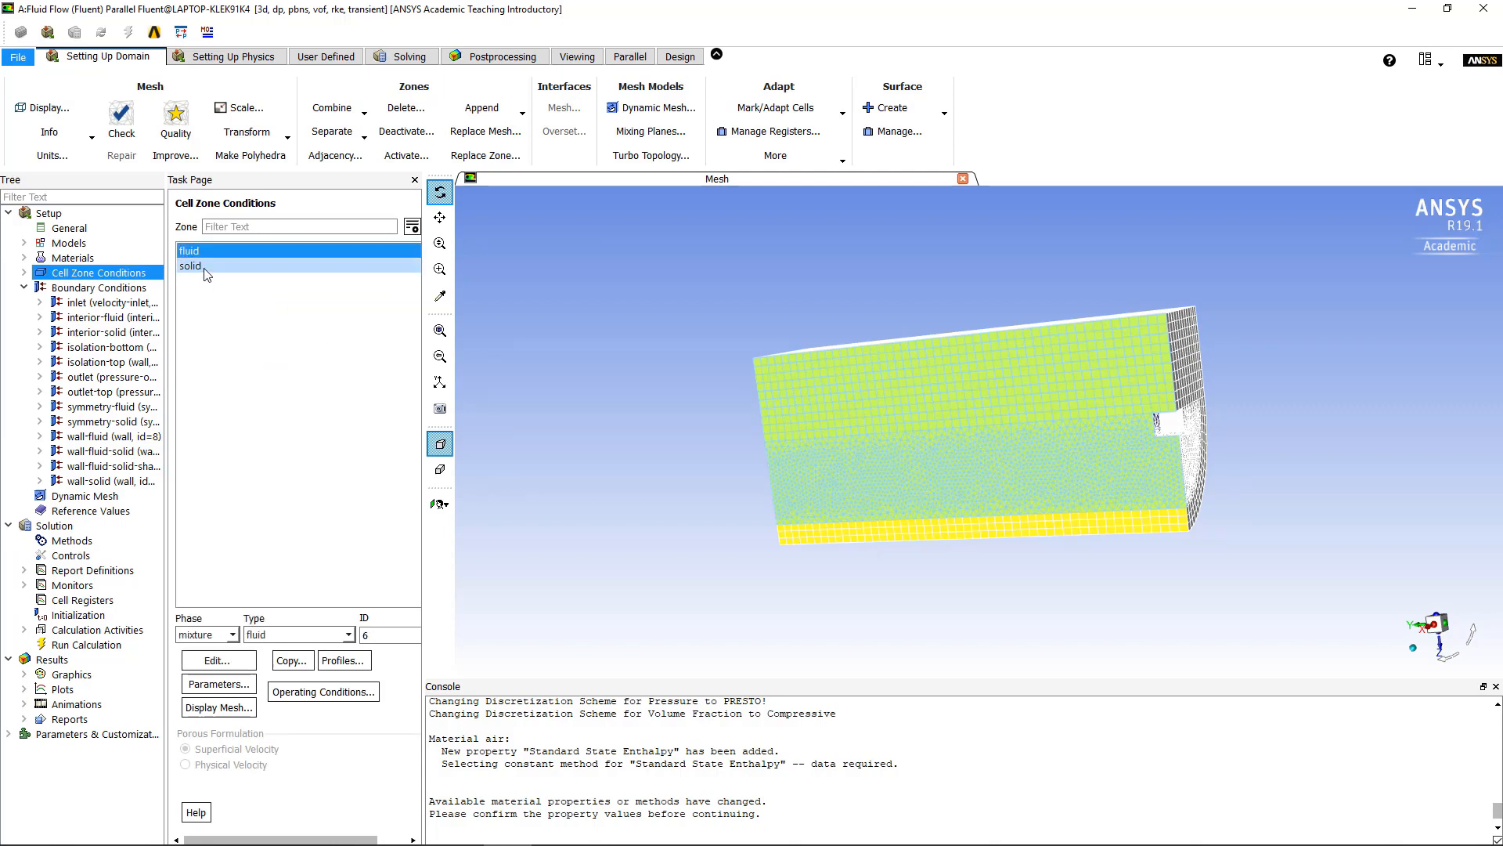
pyautogui.click(205, 268)
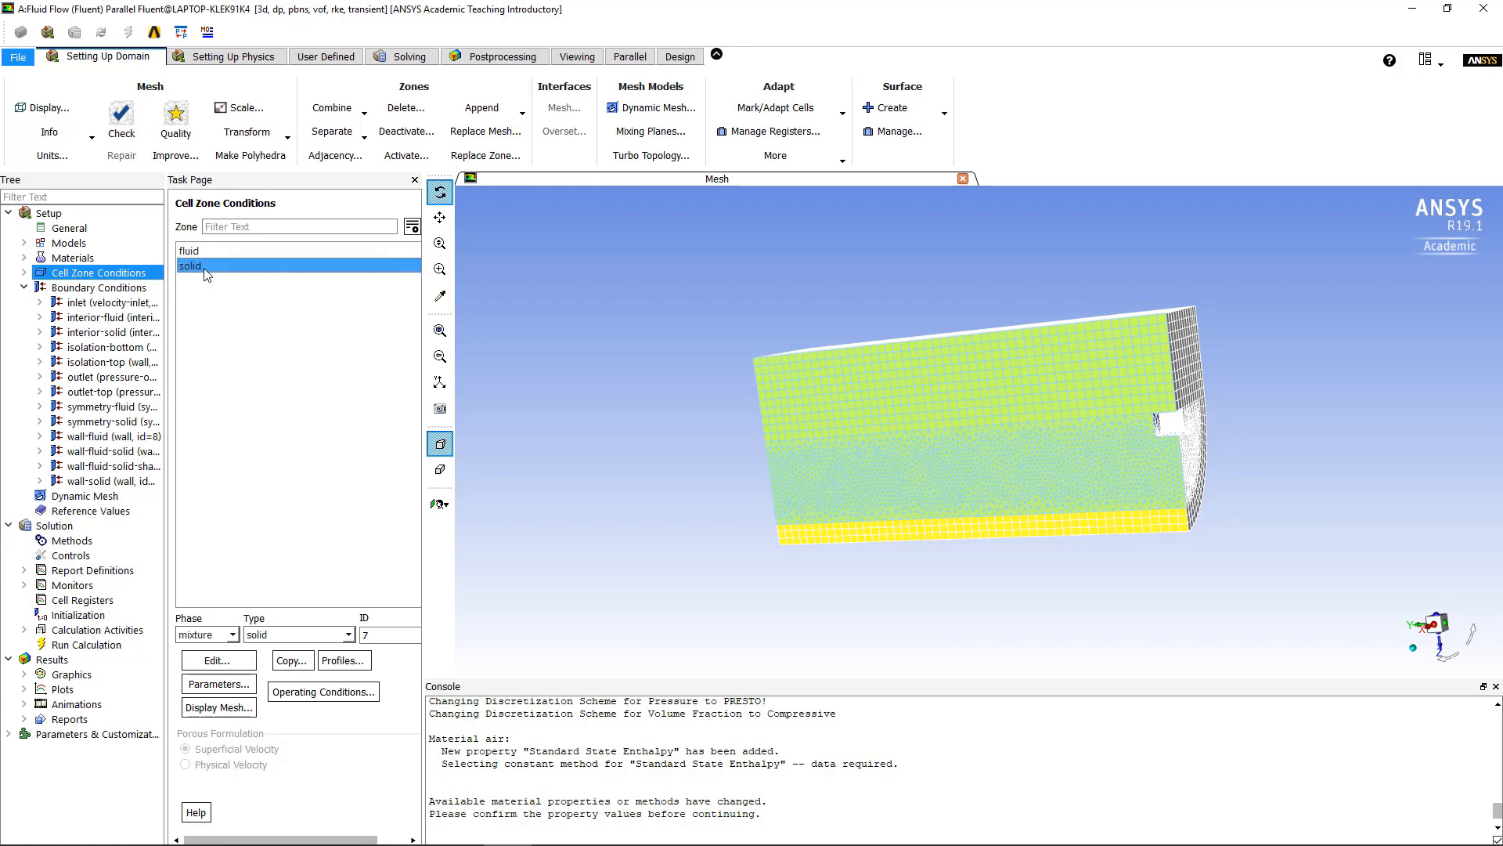
# - Enable a specified operating density of 1 kg/m3 in the operating conditions
pyautogui.click(298, 697)
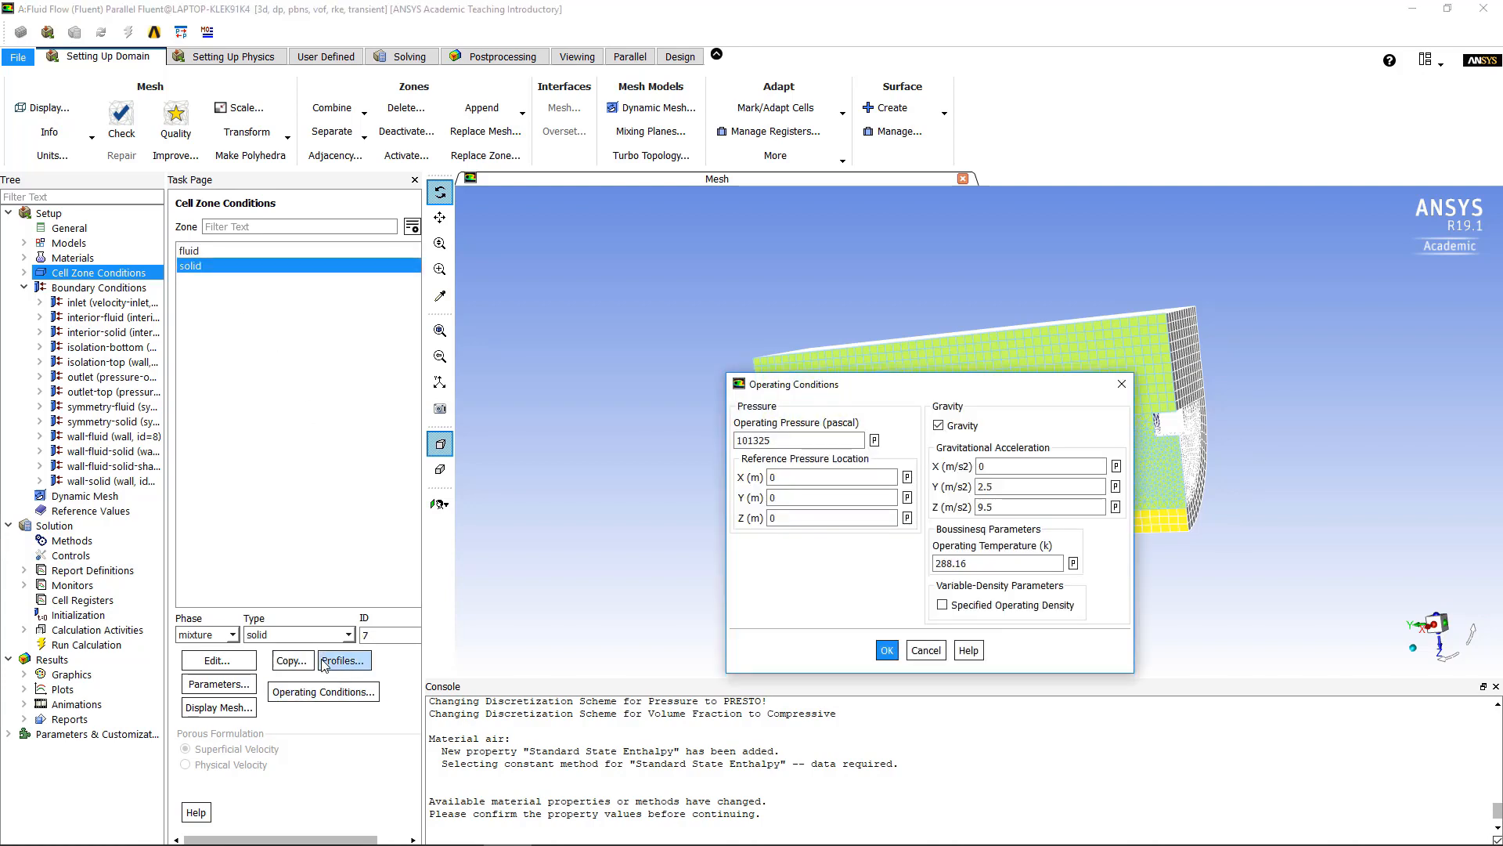
pyautogui.click(943, 605)
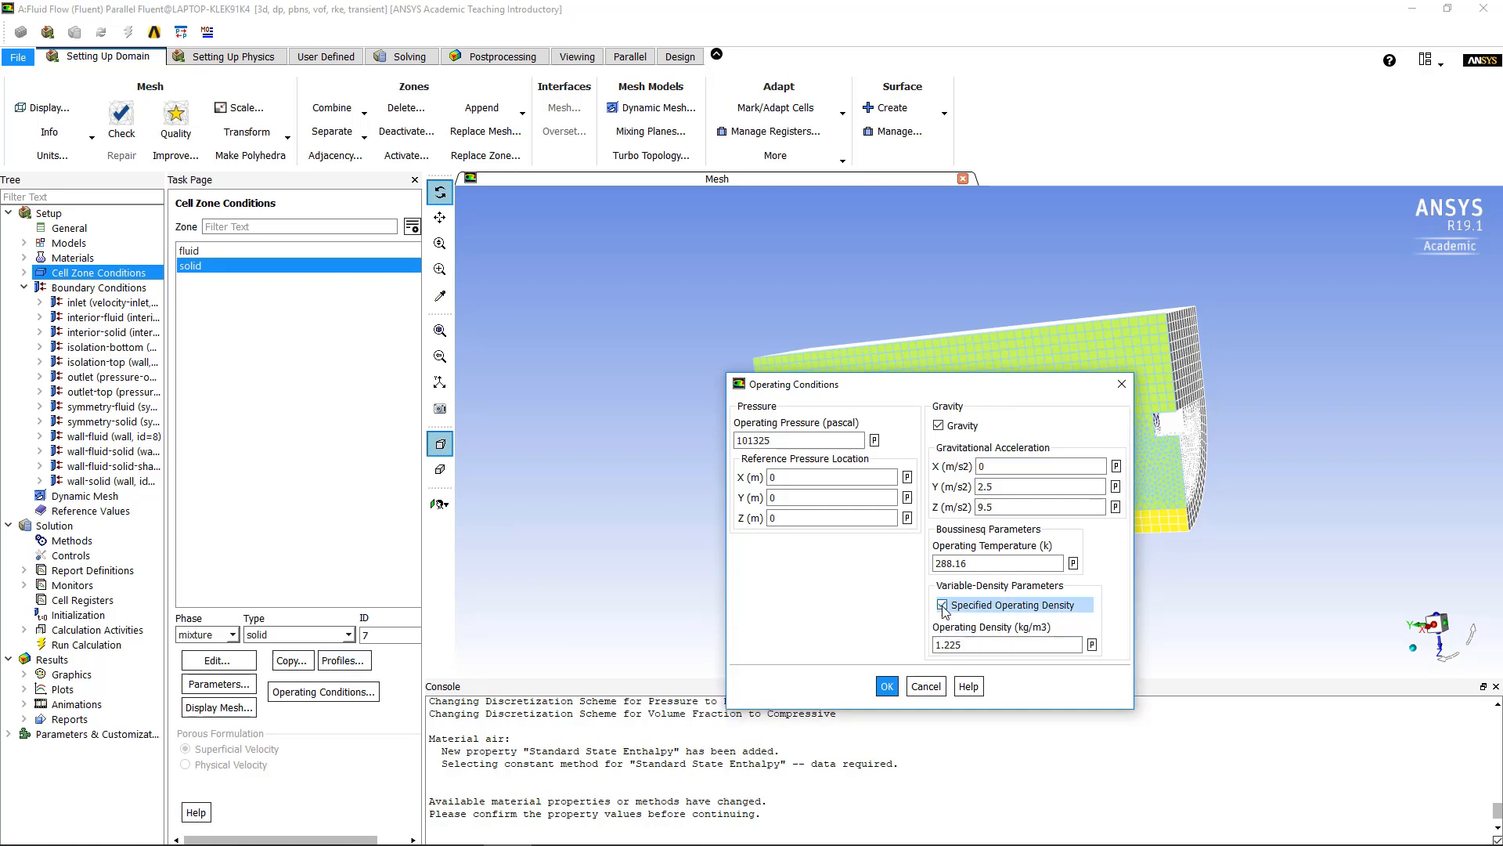
pyautogui.moveTo(975, 645); pyautogui.dragTo(951, 644)
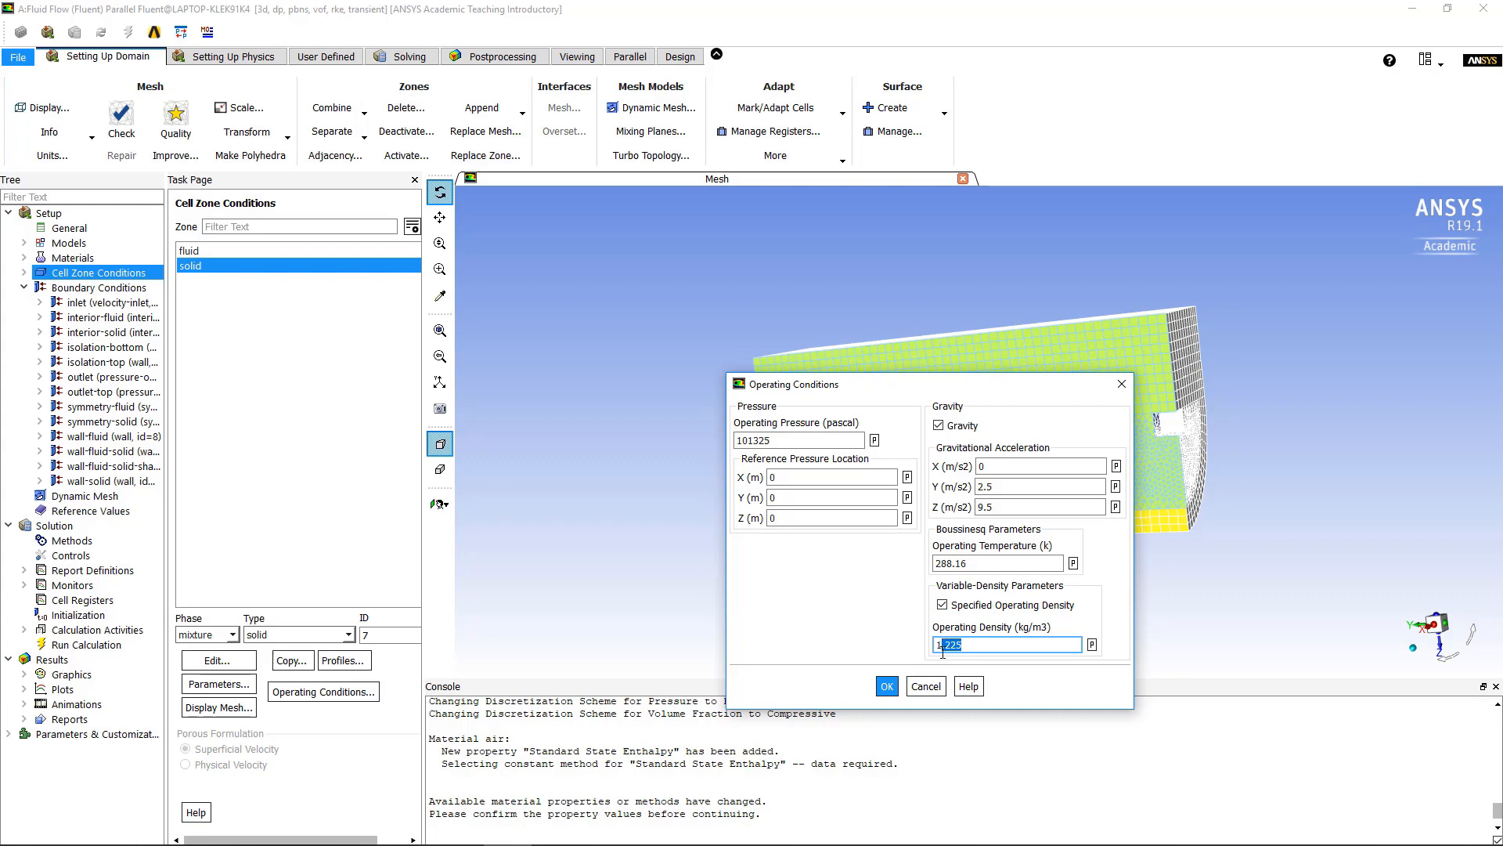
pyautogui.write('1')
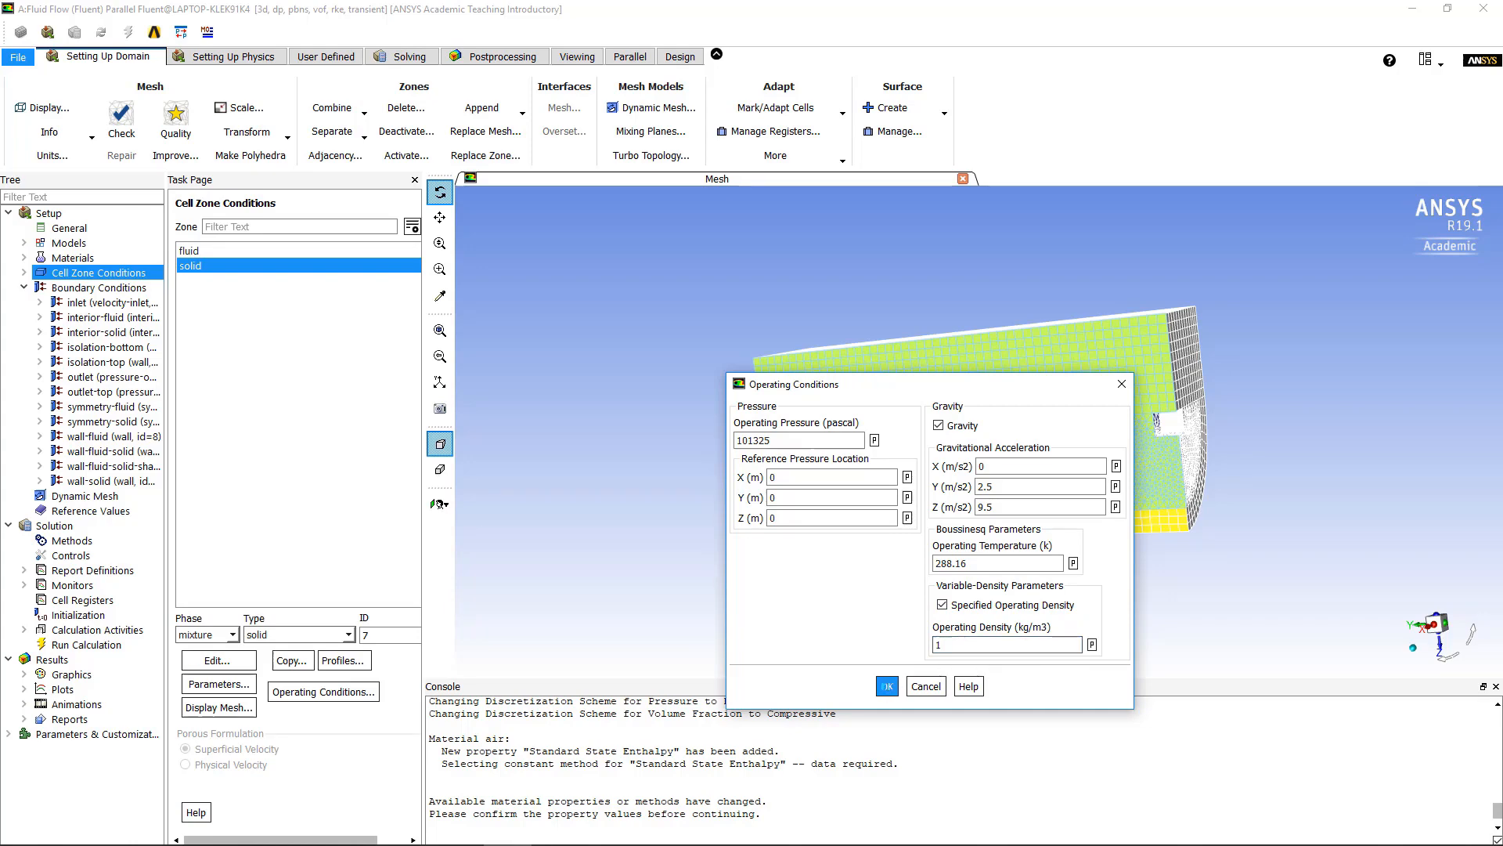
pyautogui.click(887, 686)
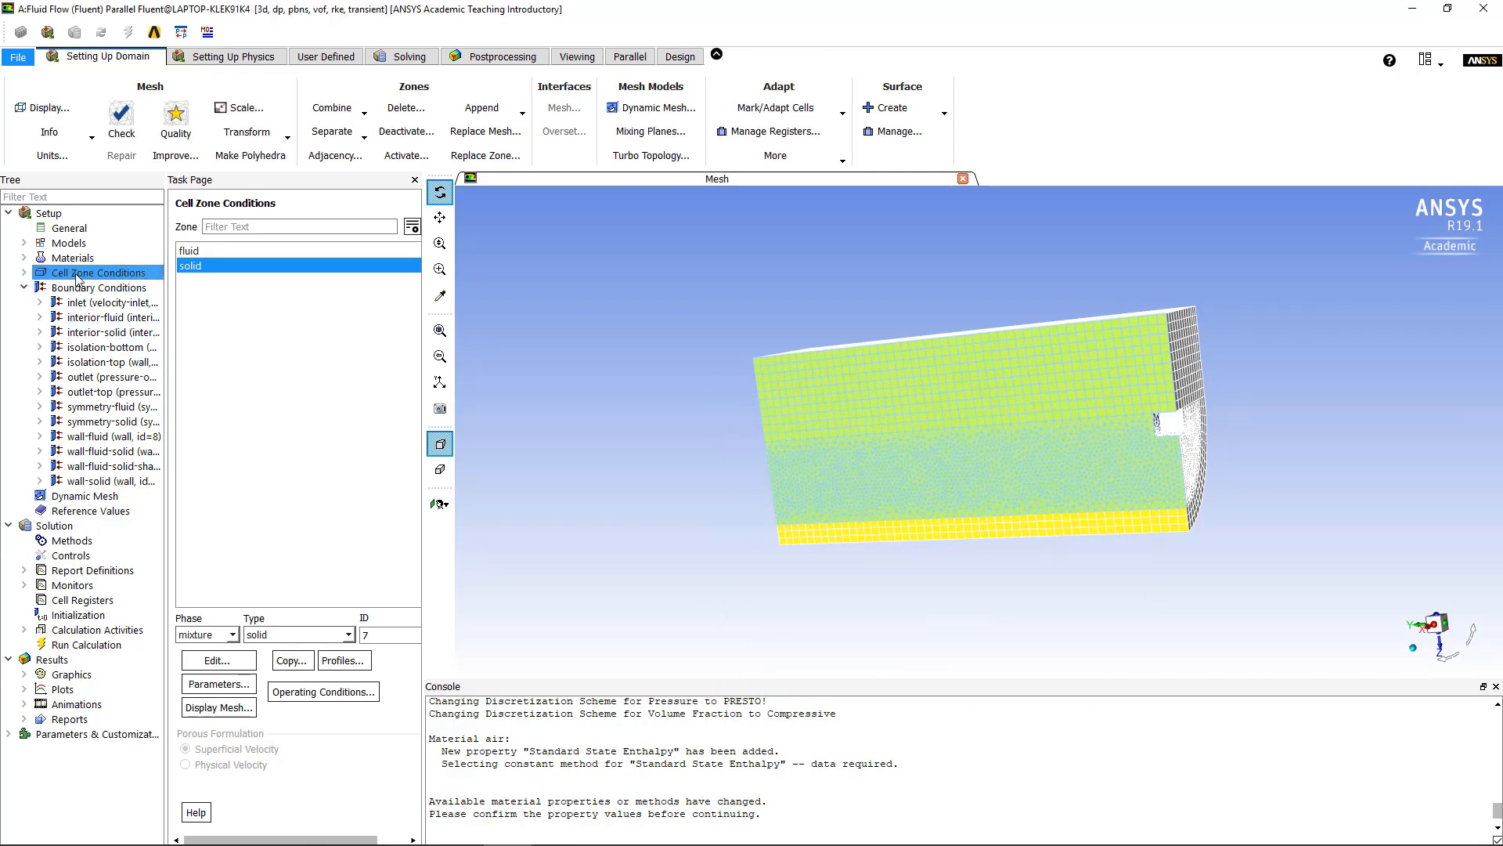
# - Rename the primary phase to slag and assign the slag material to it
pyautogui.click(218, 59)
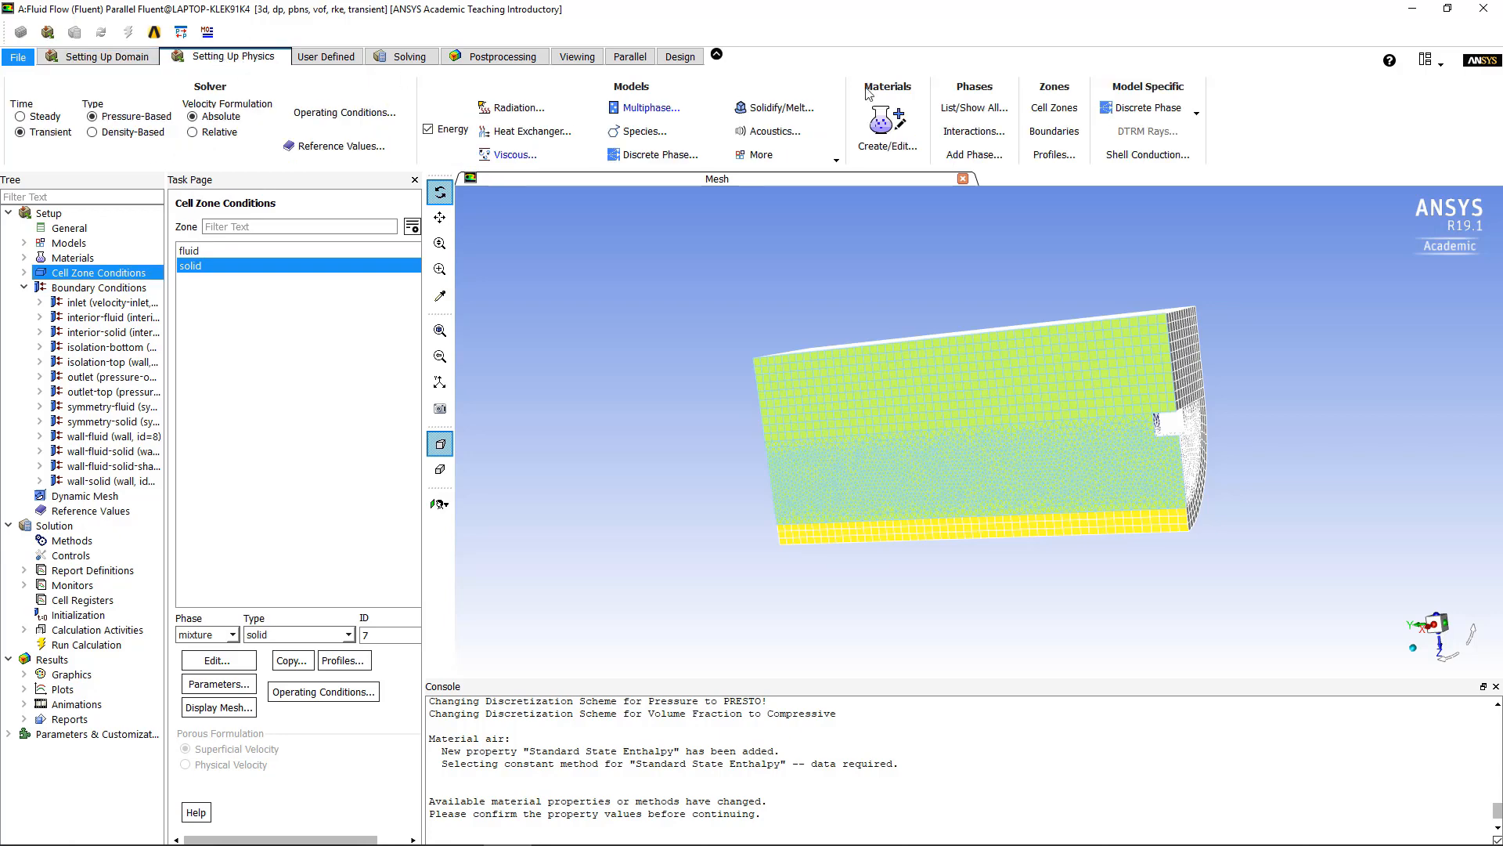
pyautogui.click(975, 108)
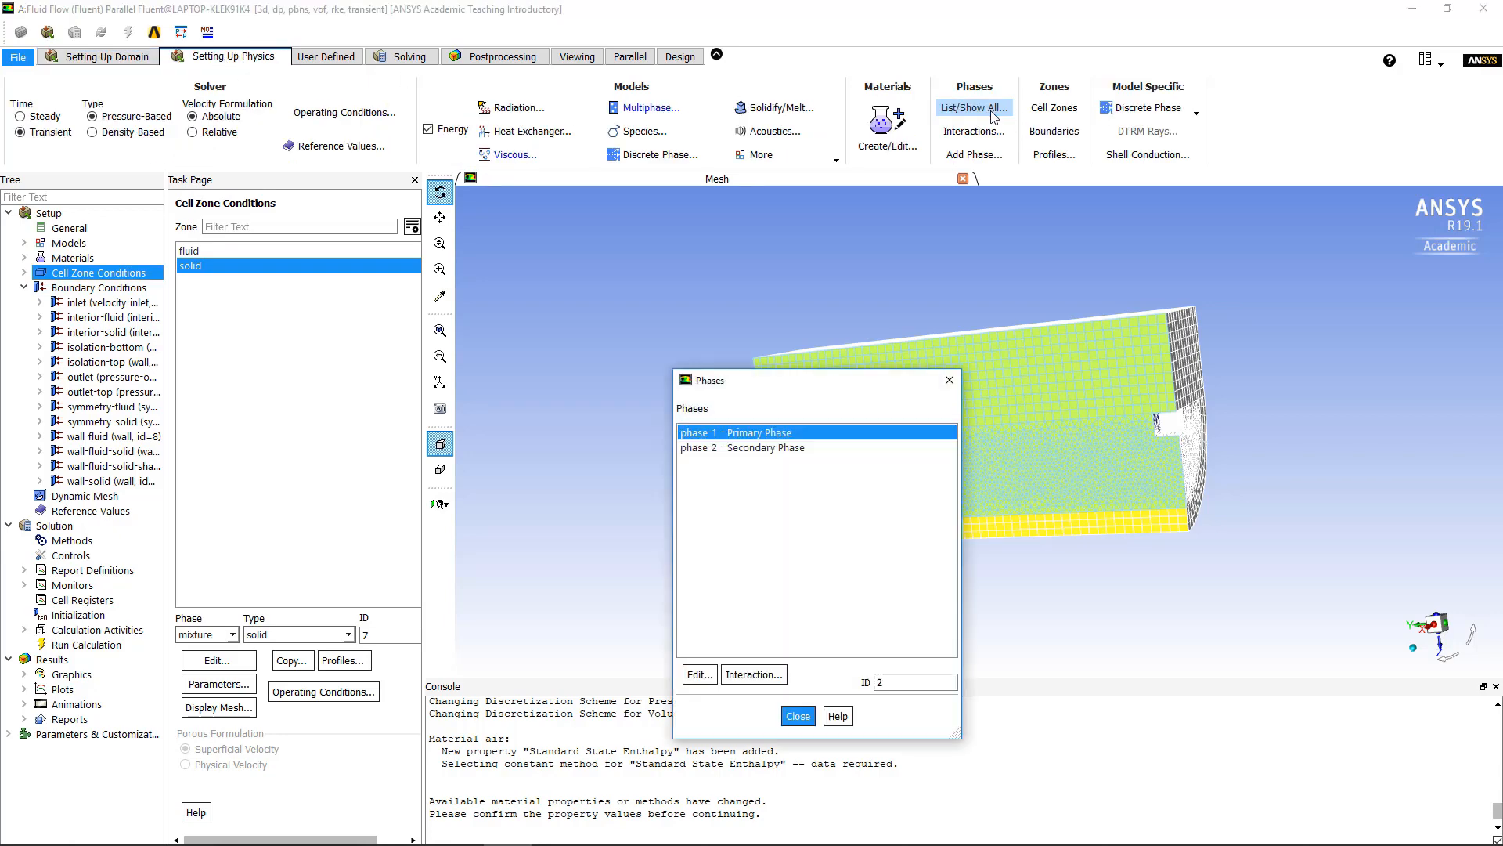
pyautogui.moveTo(804, 381); pyautogui.dragTo(580, 229)
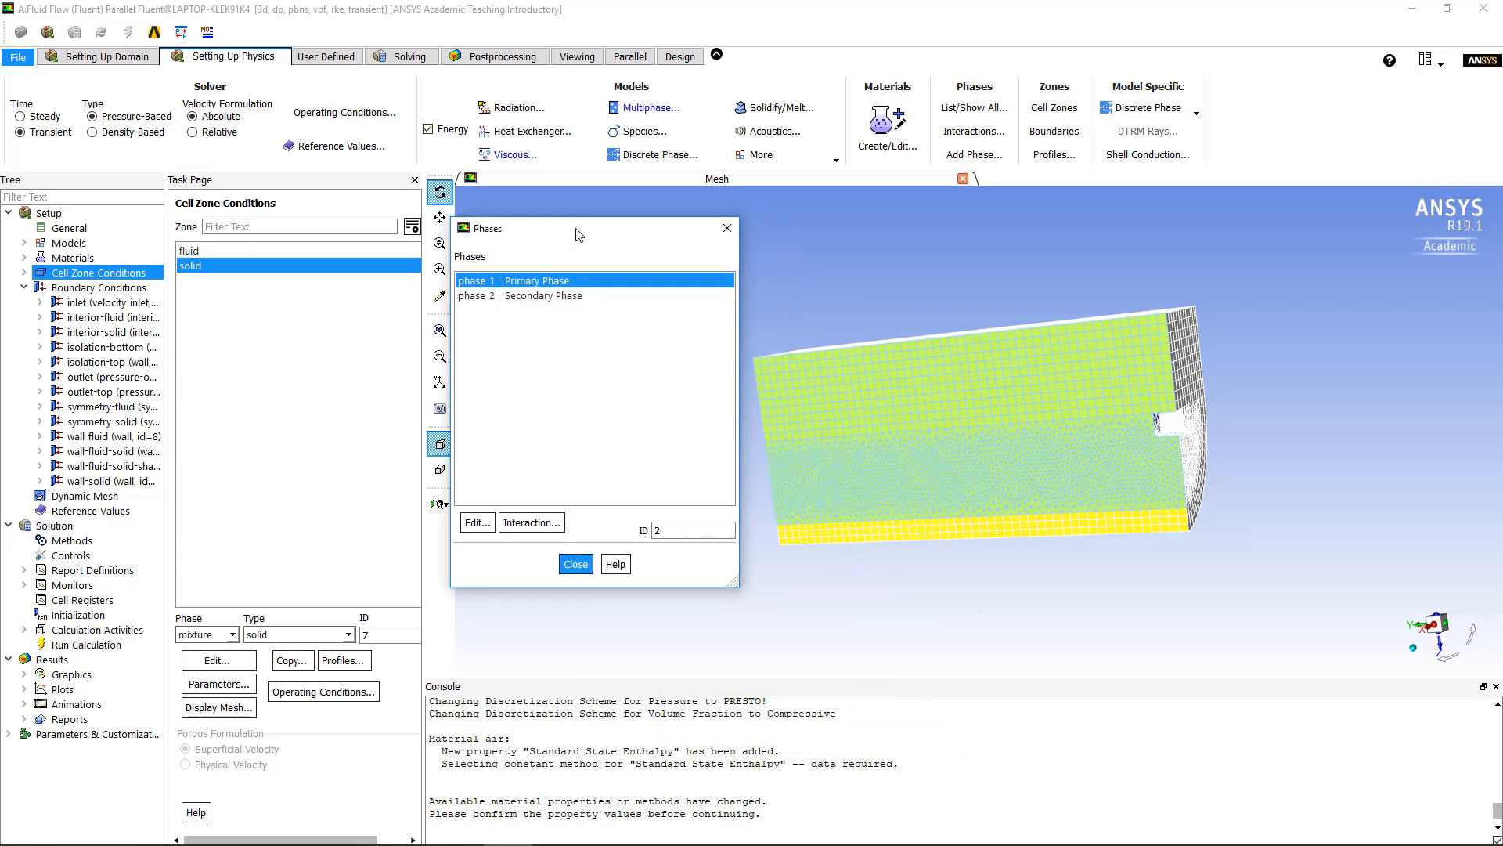
pyautogui.doubleClick(509, 284)
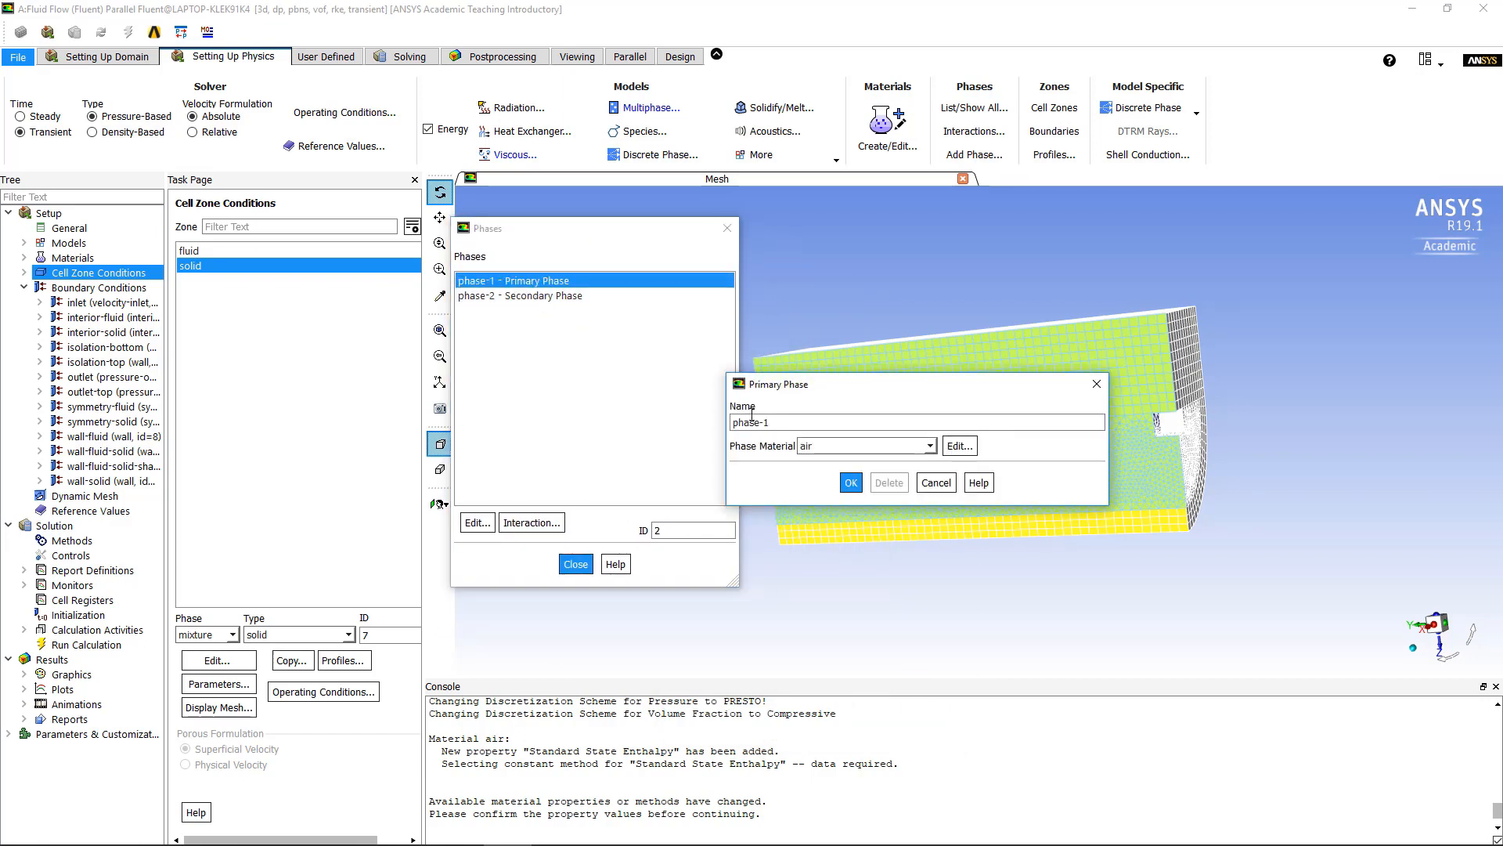
pyautogui.moveTo(827, 426); pyautogui.dragTo(657, 424)
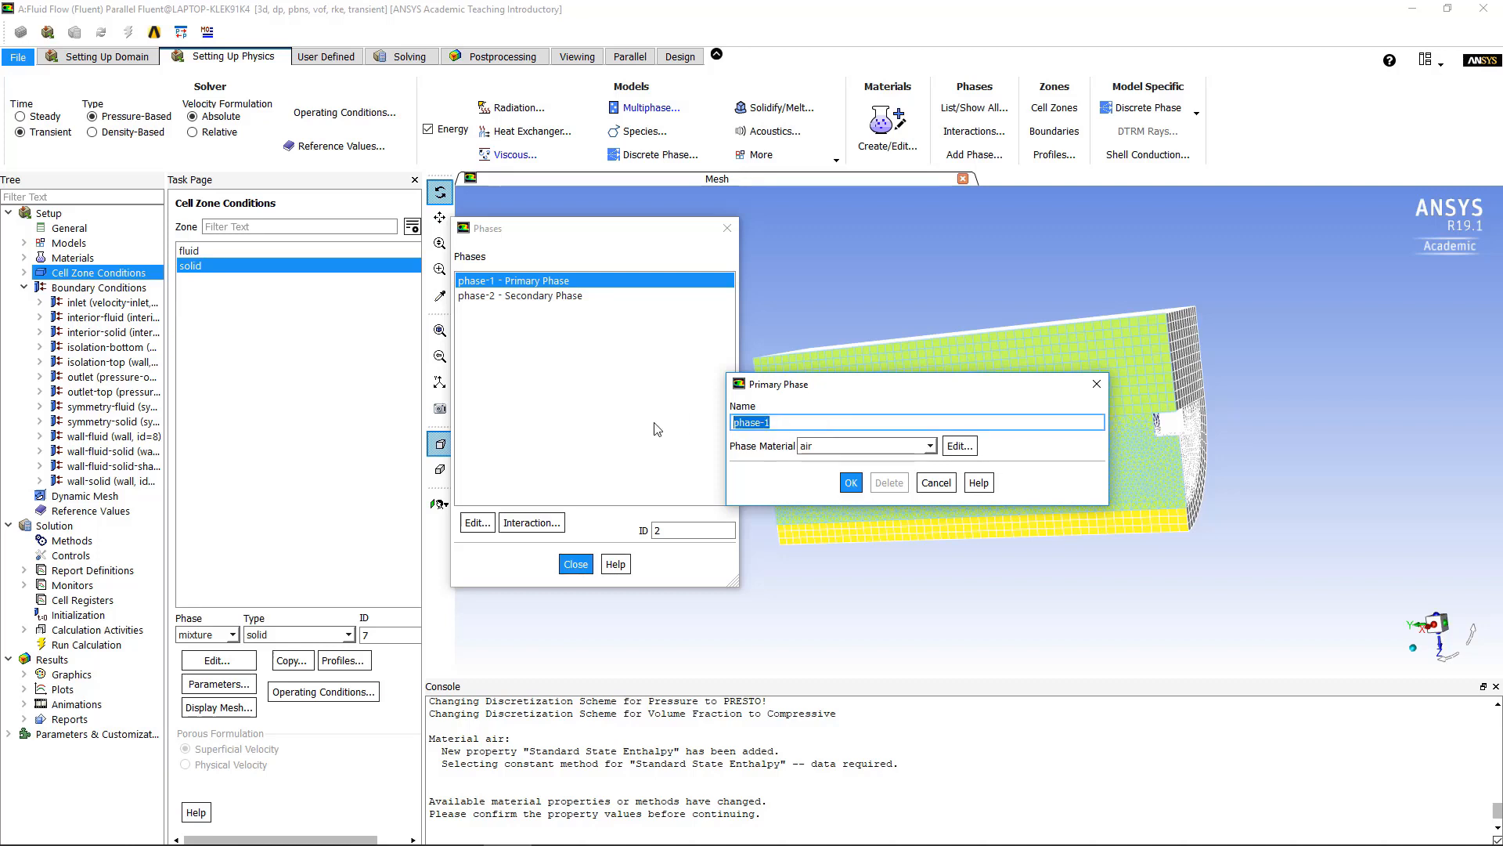
pyautogui.write('slag')
pyautogui.click(930, 446)
pyautogui.click(859, 469)
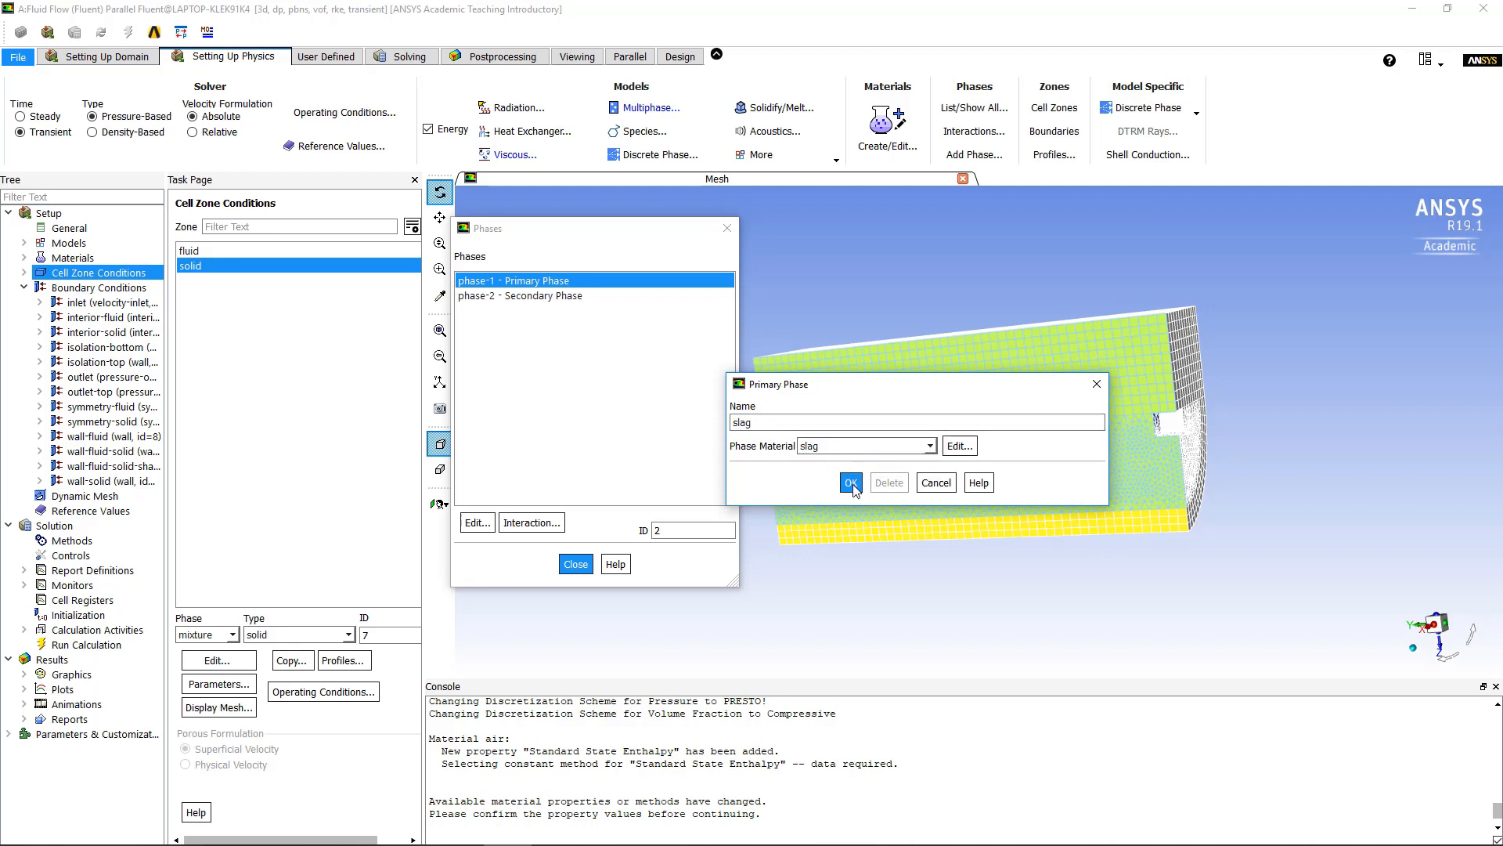
pyautogui.click(851, 482)
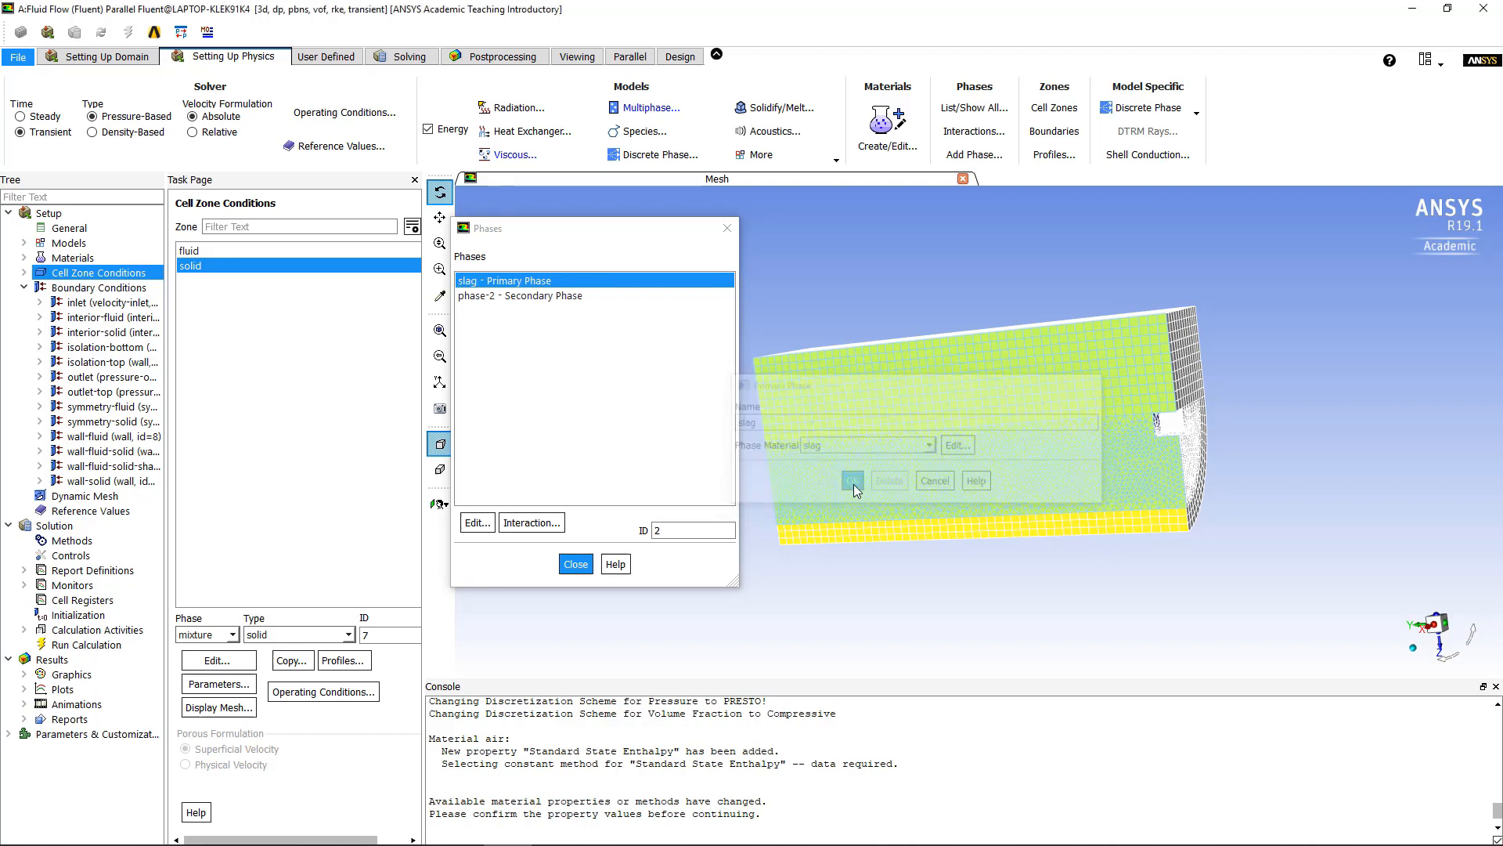
# - Rename the secondary phase to air, keep air as its material, and close the phase list
pyautogui.doubleClick(537, 298)
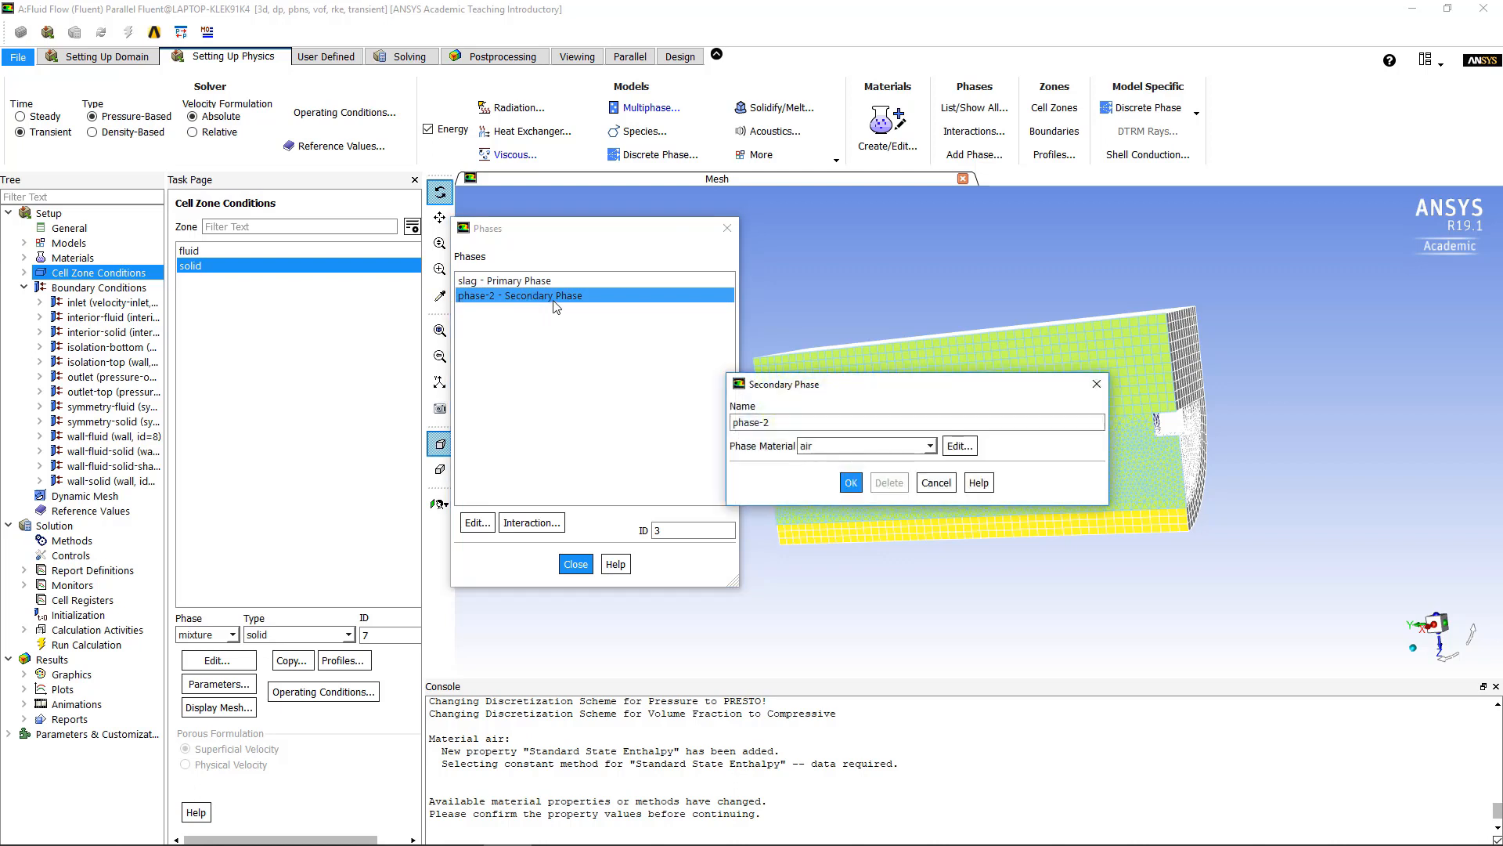
pyautogui.moveTo(788, 422); pyautogui.dragTo(646, 423)
pyautogui.write('air')
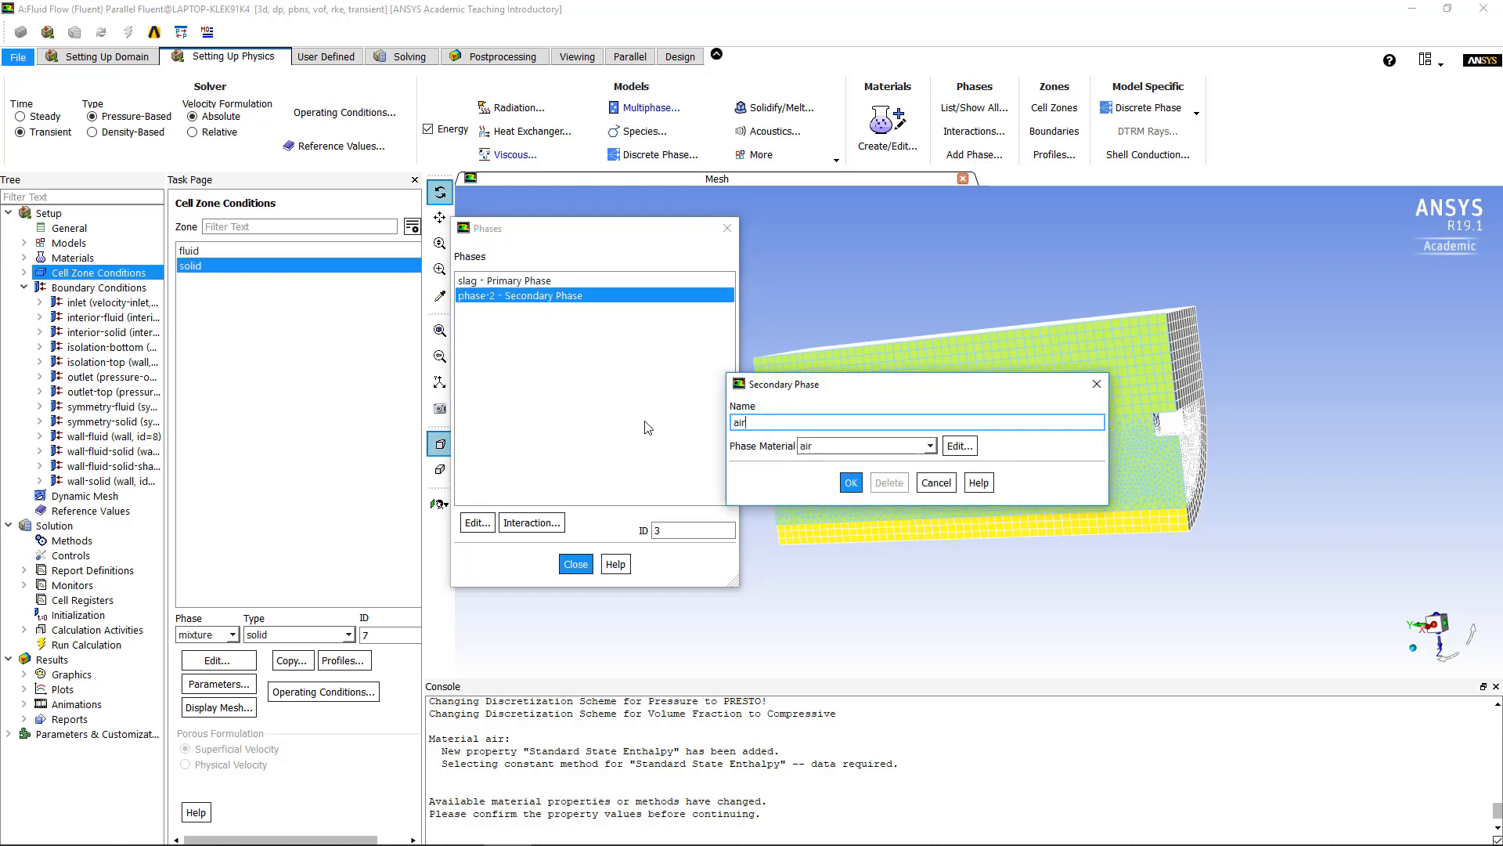
pyautogui.click(851, 482)
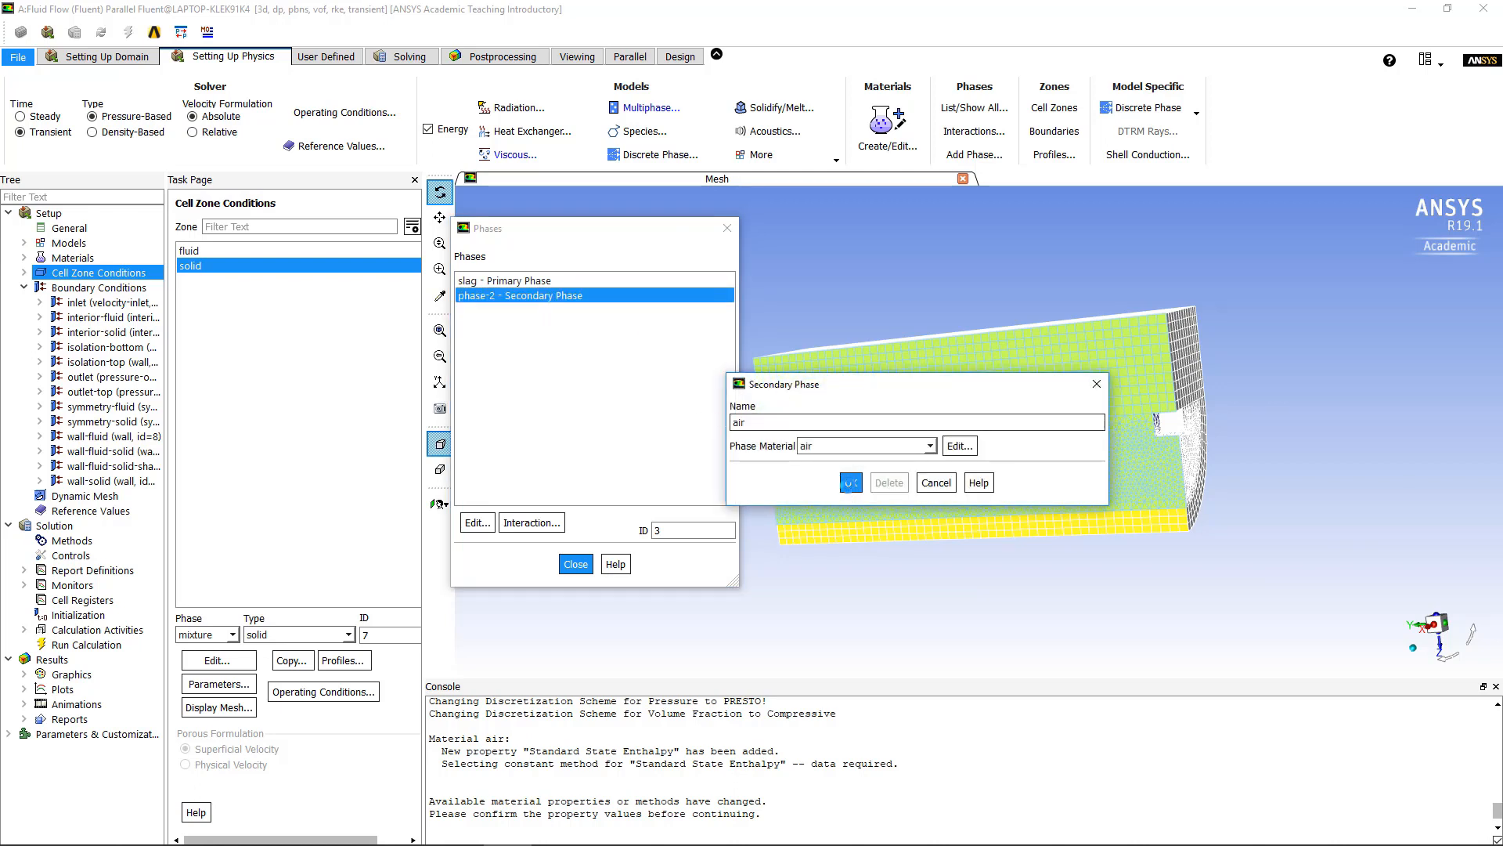
pyautogui.click(582, 564)
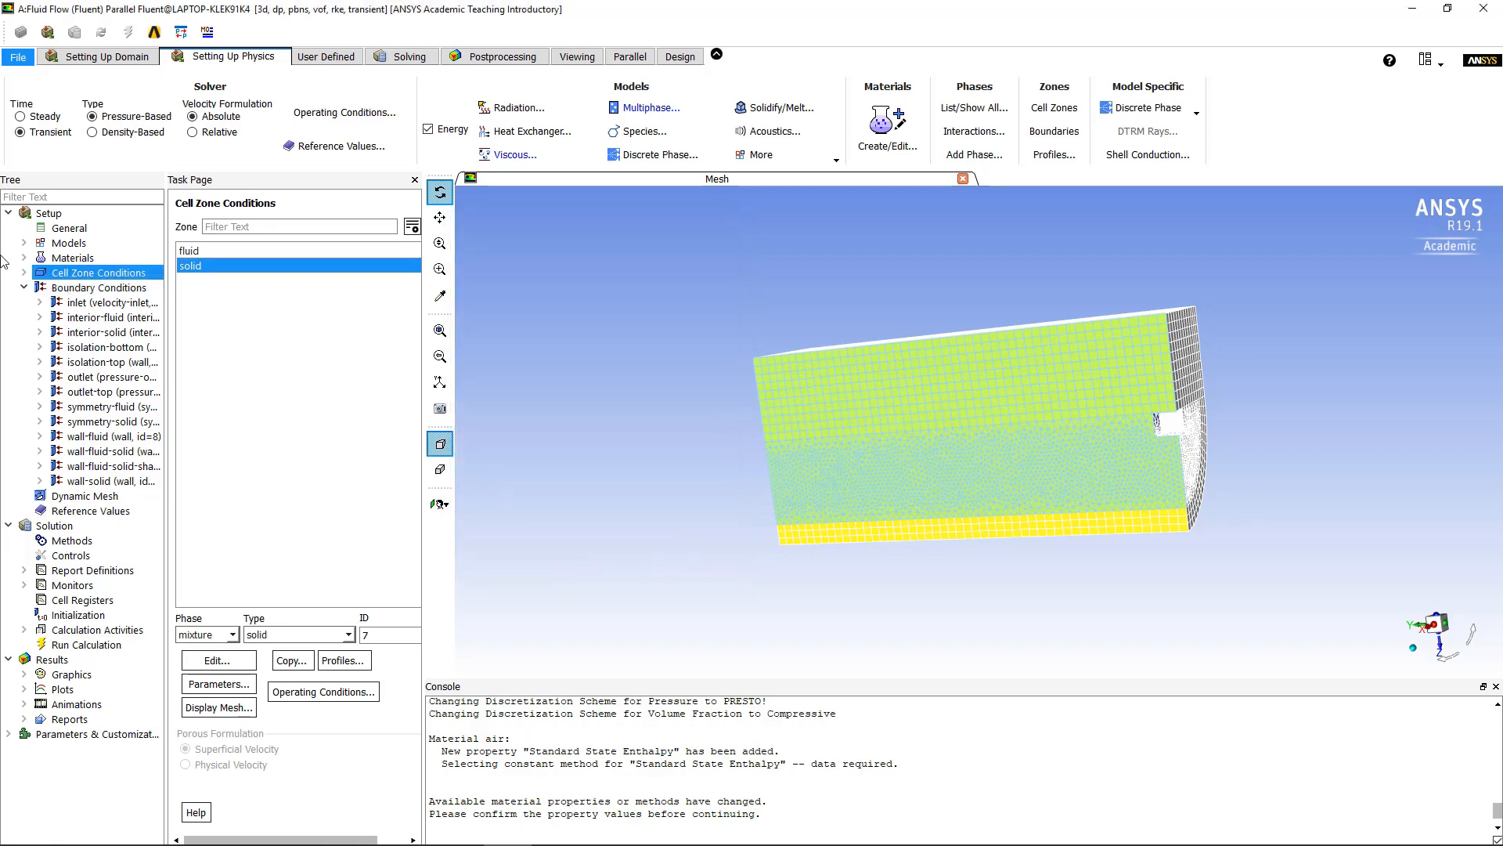
# - Change the inlet's boundary type to mass-flow-inlet for the mixture phase
pyautogui.click(75, 290)
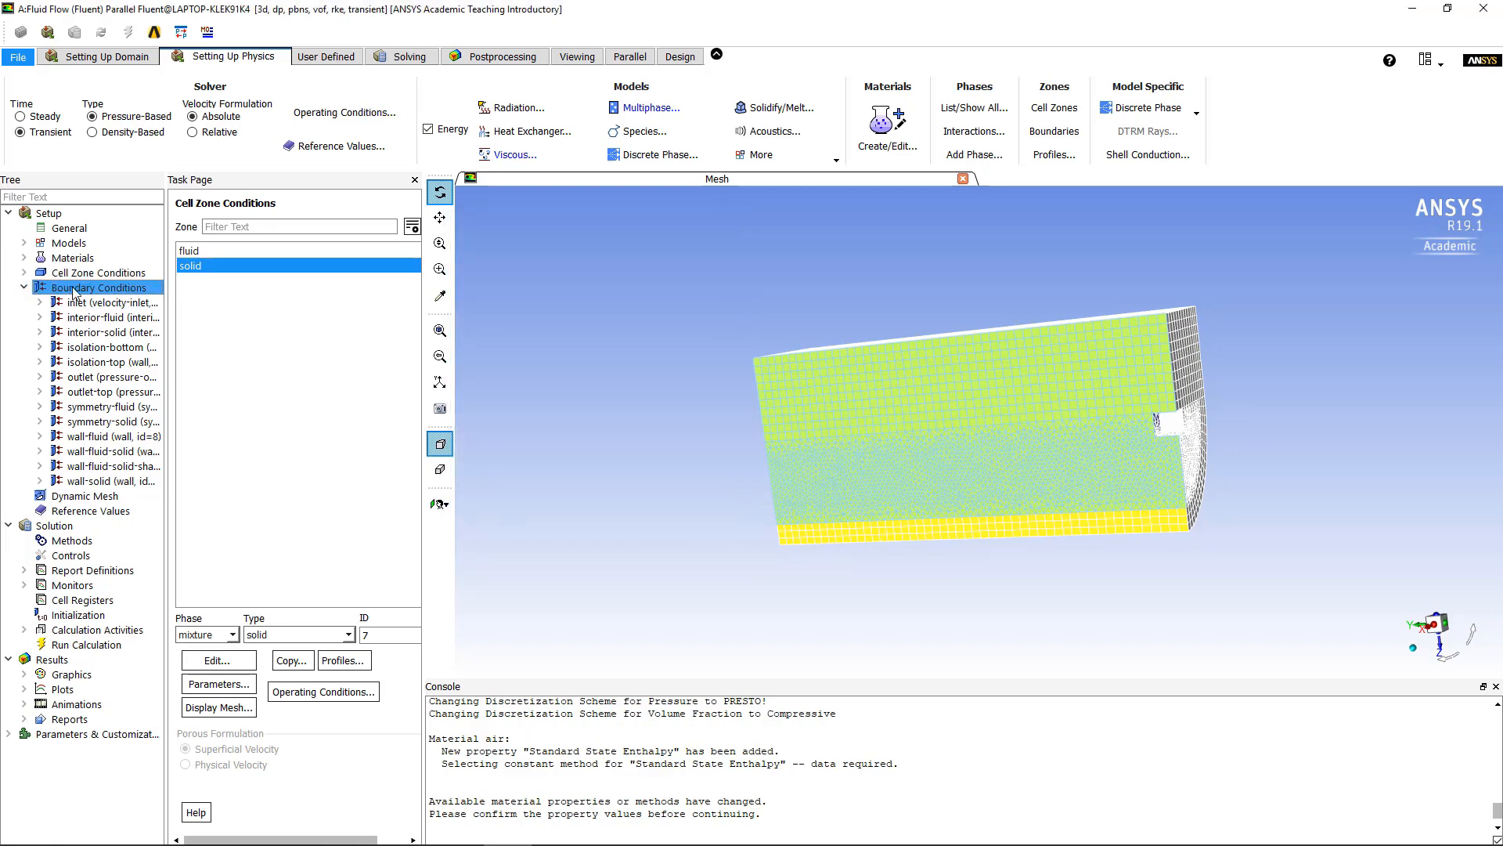
pyautogui.doubleClick(74, 289)
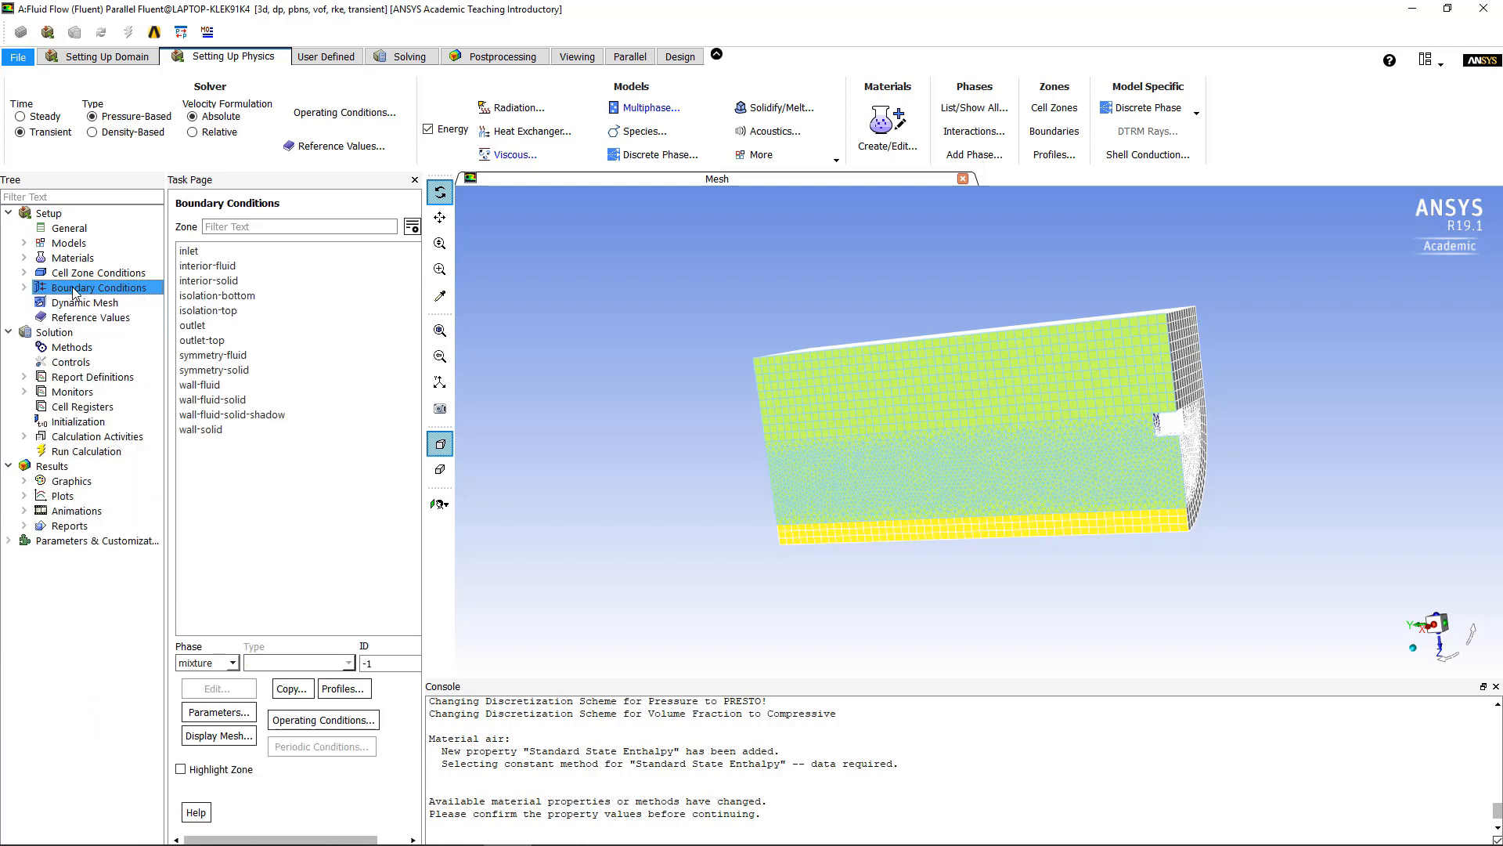
pyautogui.click(194, 251)
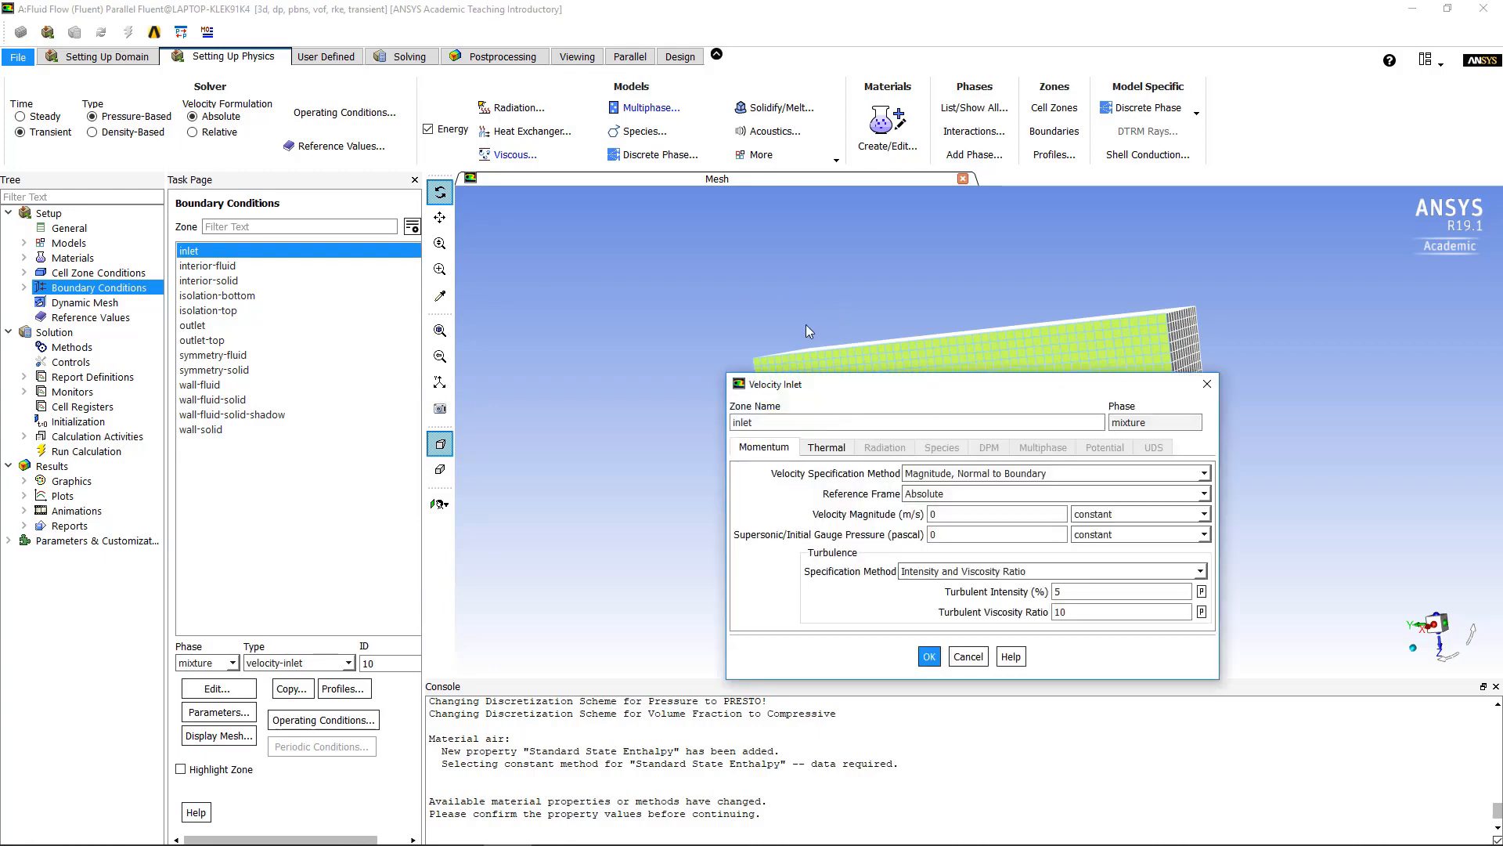
pyautogui.click(1206, 383)
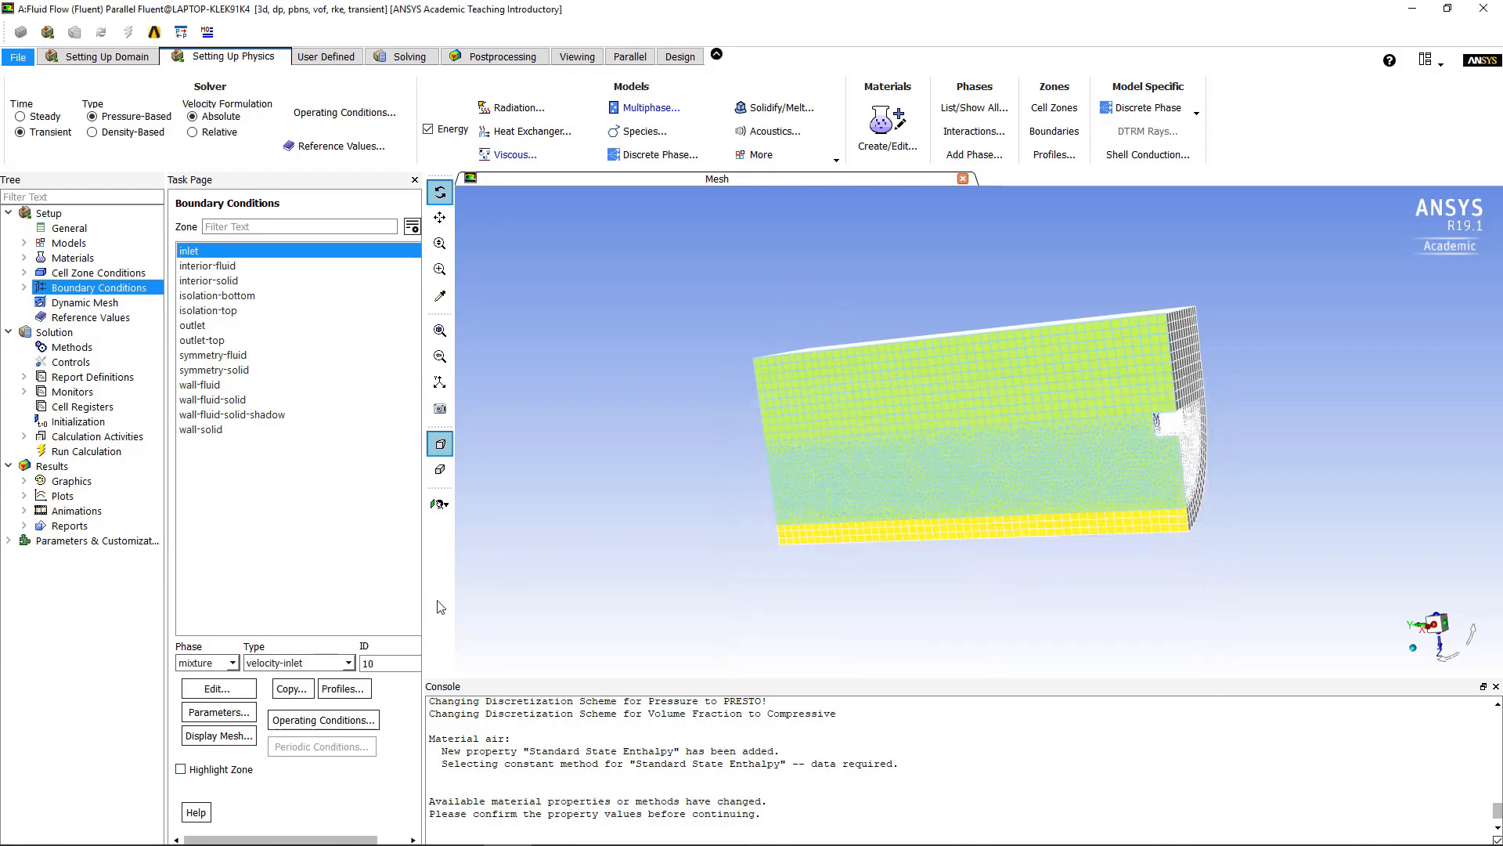
pyautogui.click(349, 663)
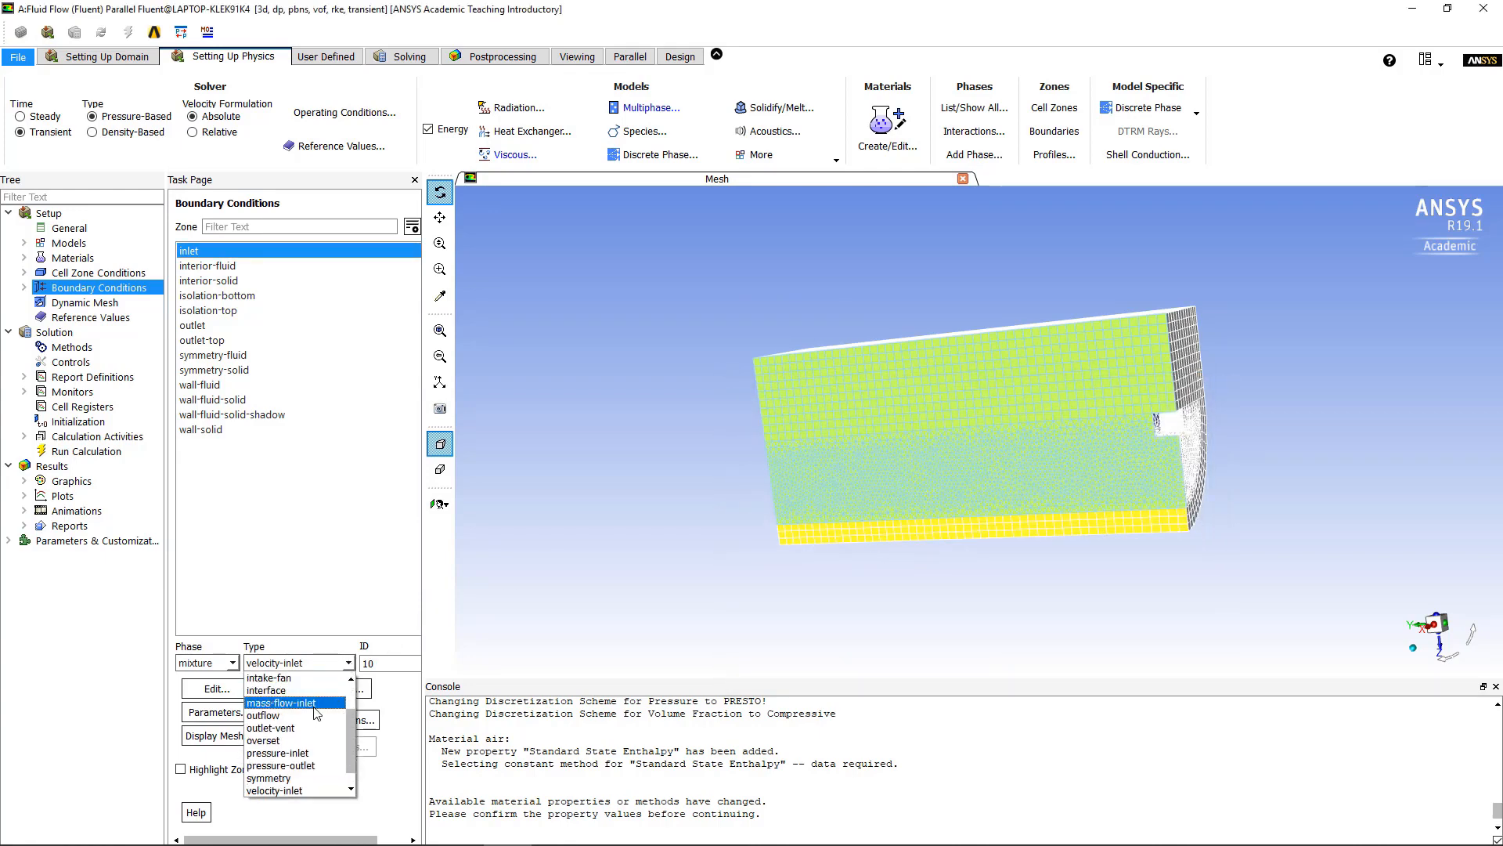
pyautogui.click(282, 703)
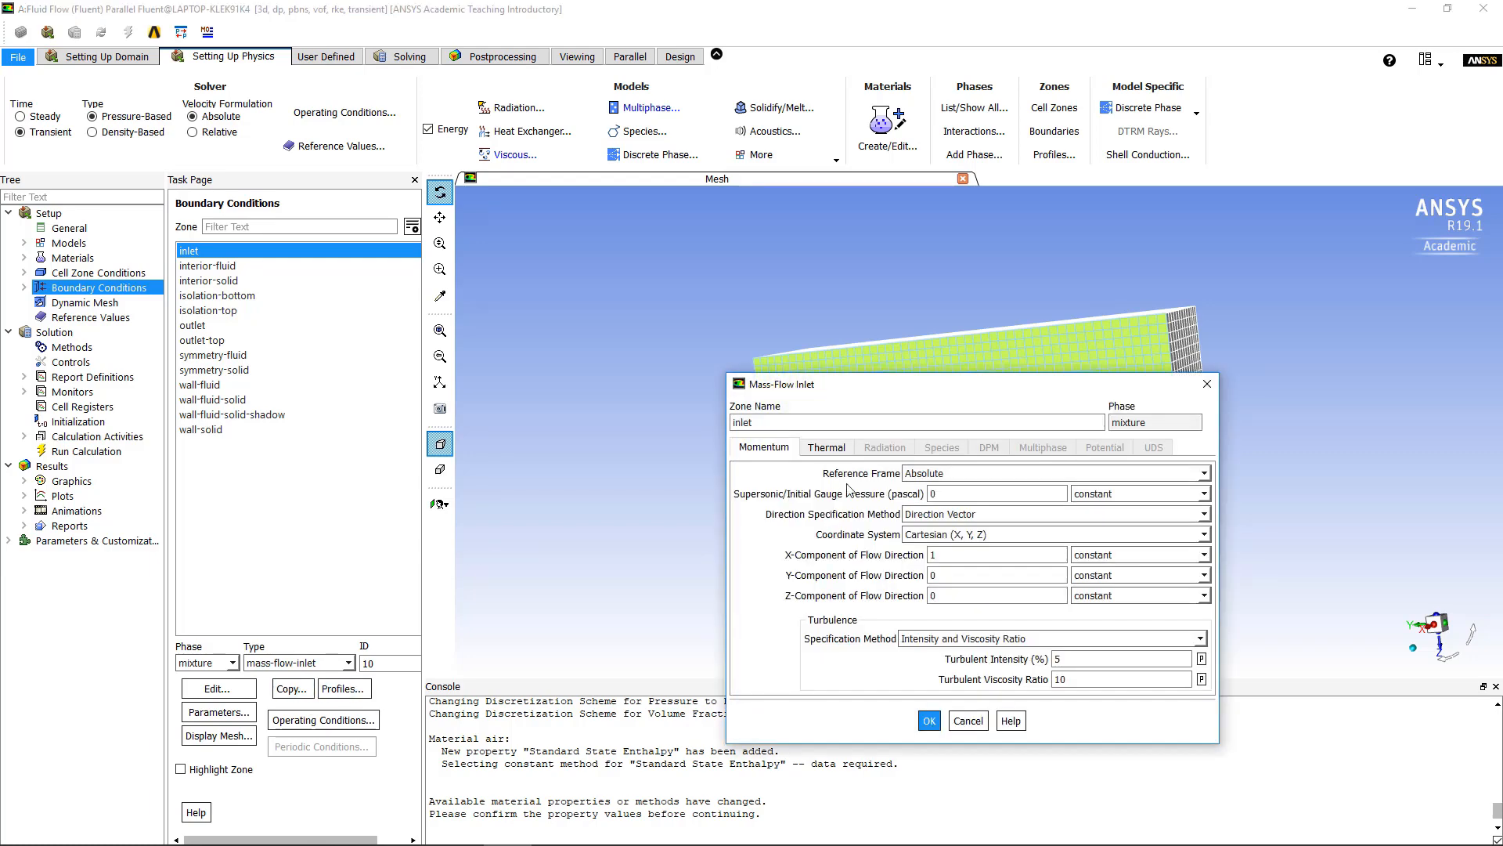
# - Set the inlet's total temperature to 1600 K for the mixture and apply it
pyautogui.click(826, 448)
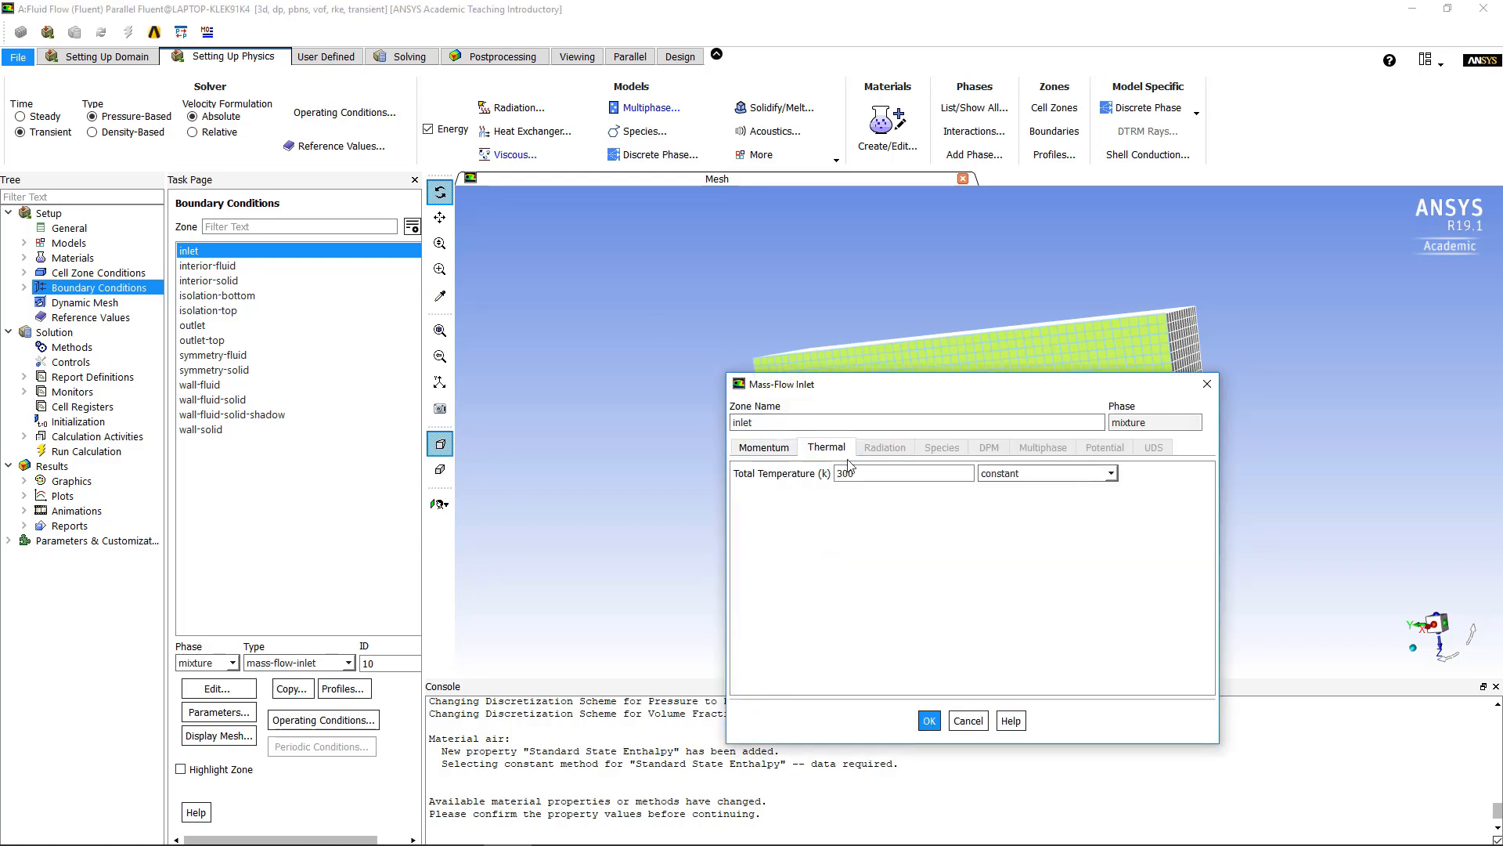
pyautogui.click(879, 474)
pyautogui.write('16')
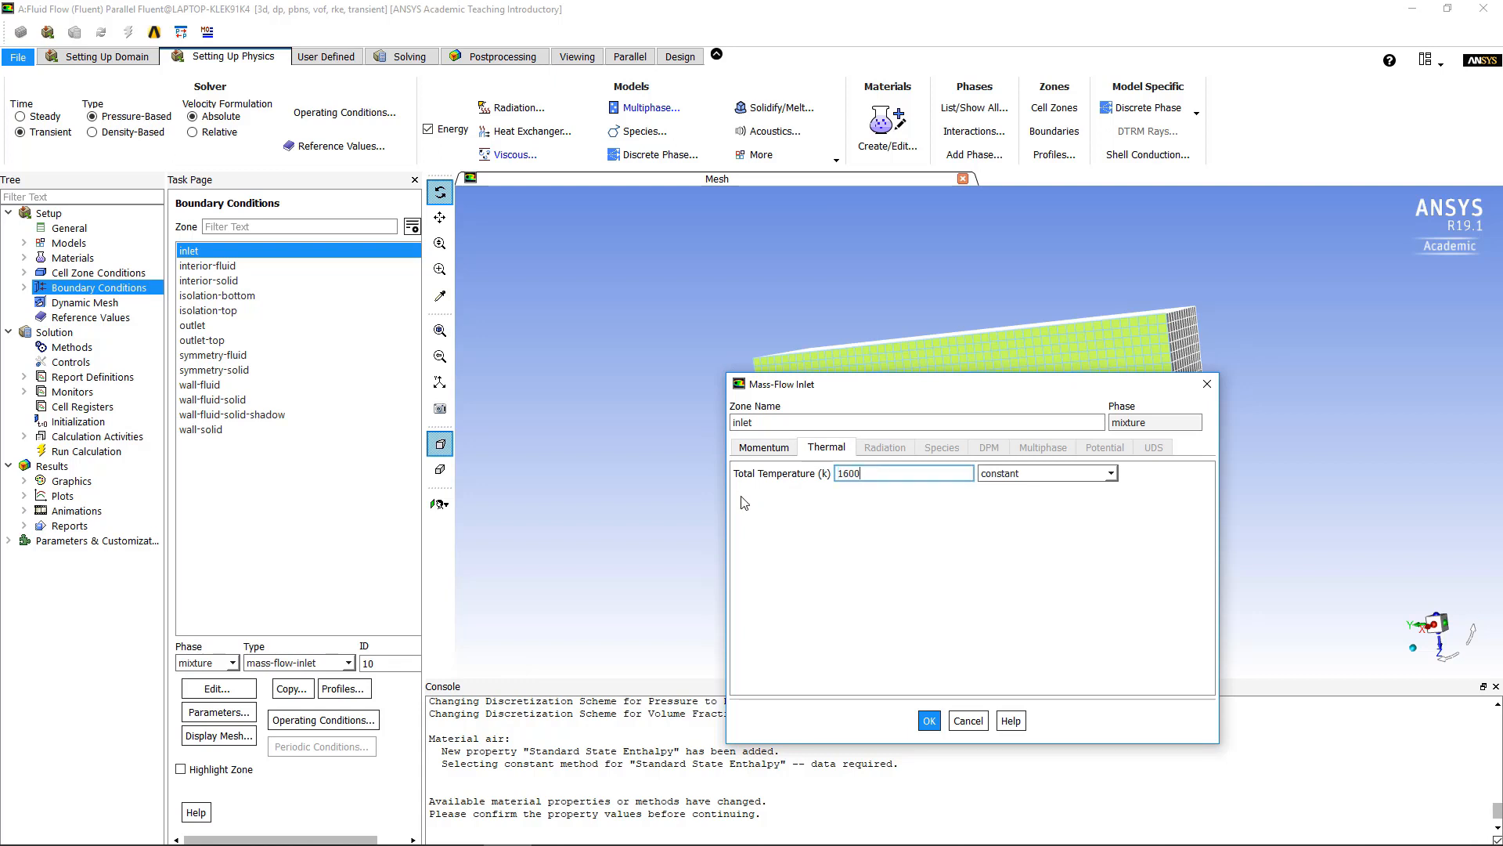
pyautogui.write('00')
pyautogui.click(929, 720)
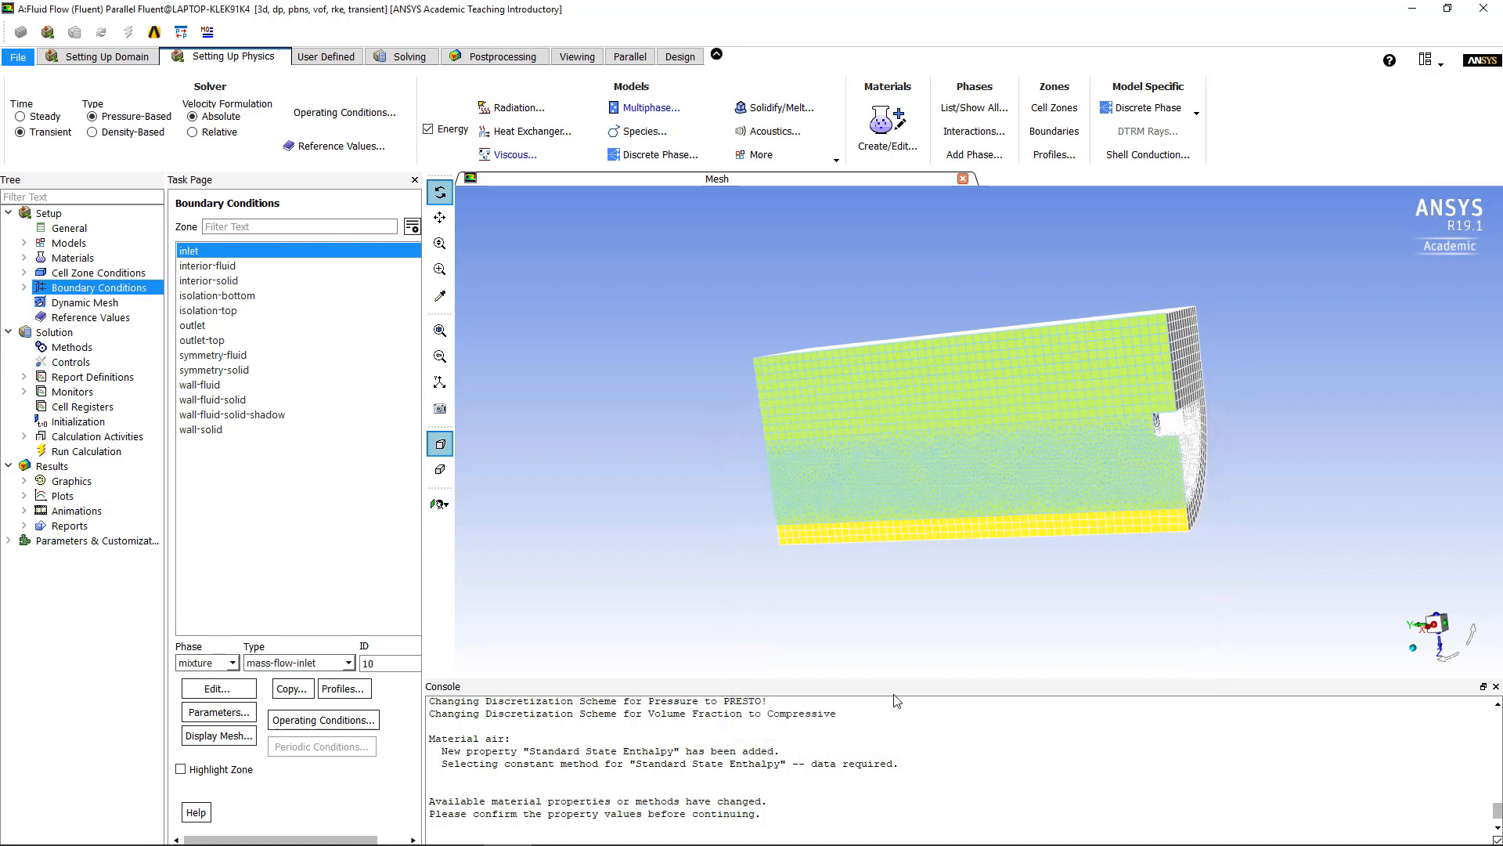
# - Set the slag phase's mass flow rate at the inlet to 1.25 kg/s
pyautogui.click(232, 664)
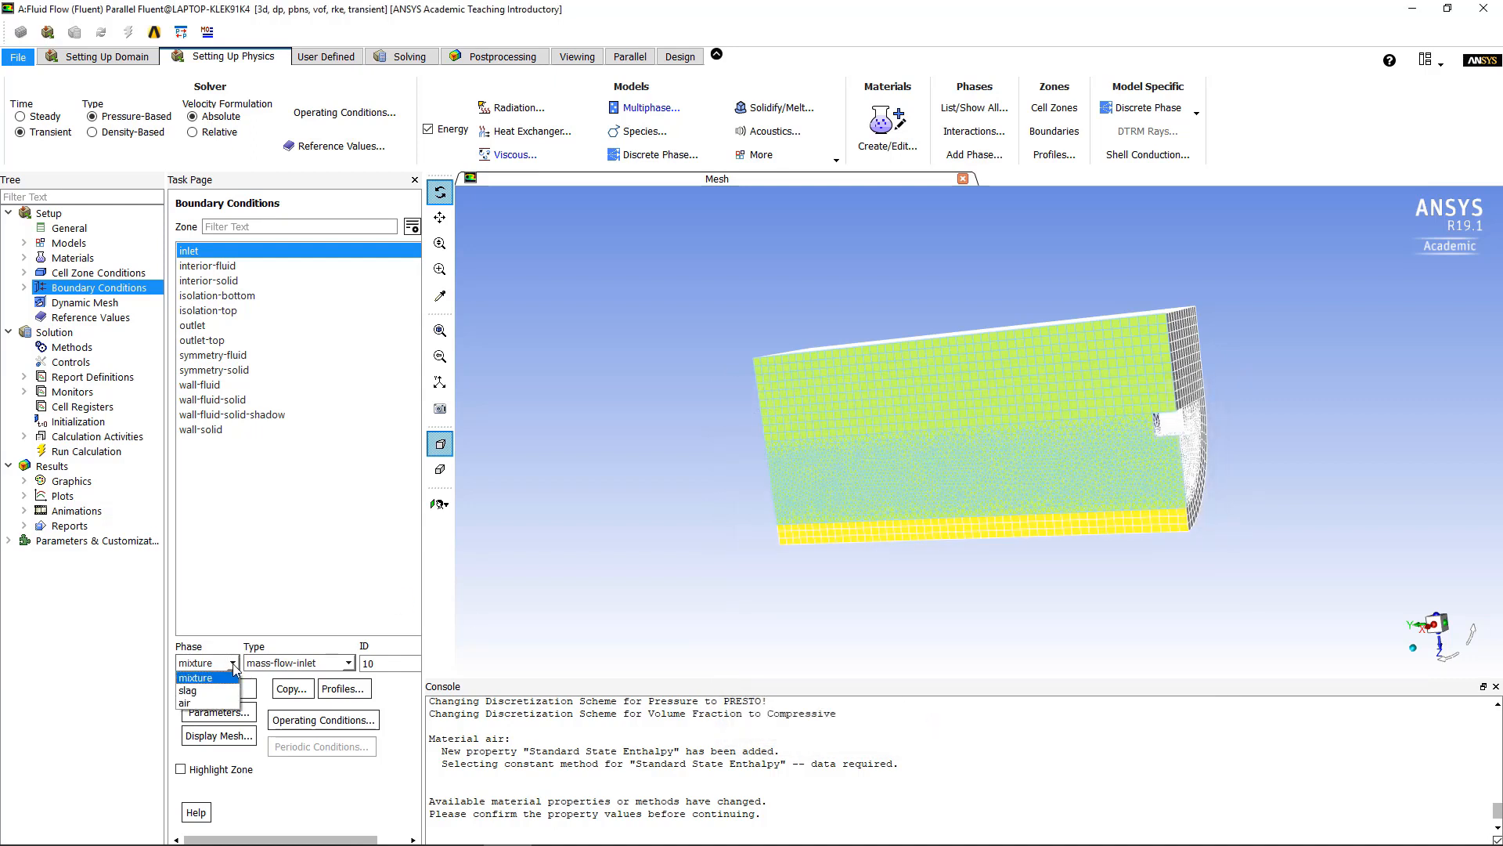
pyautogui.click(210, 695)
pyautogui.click(215, 692)
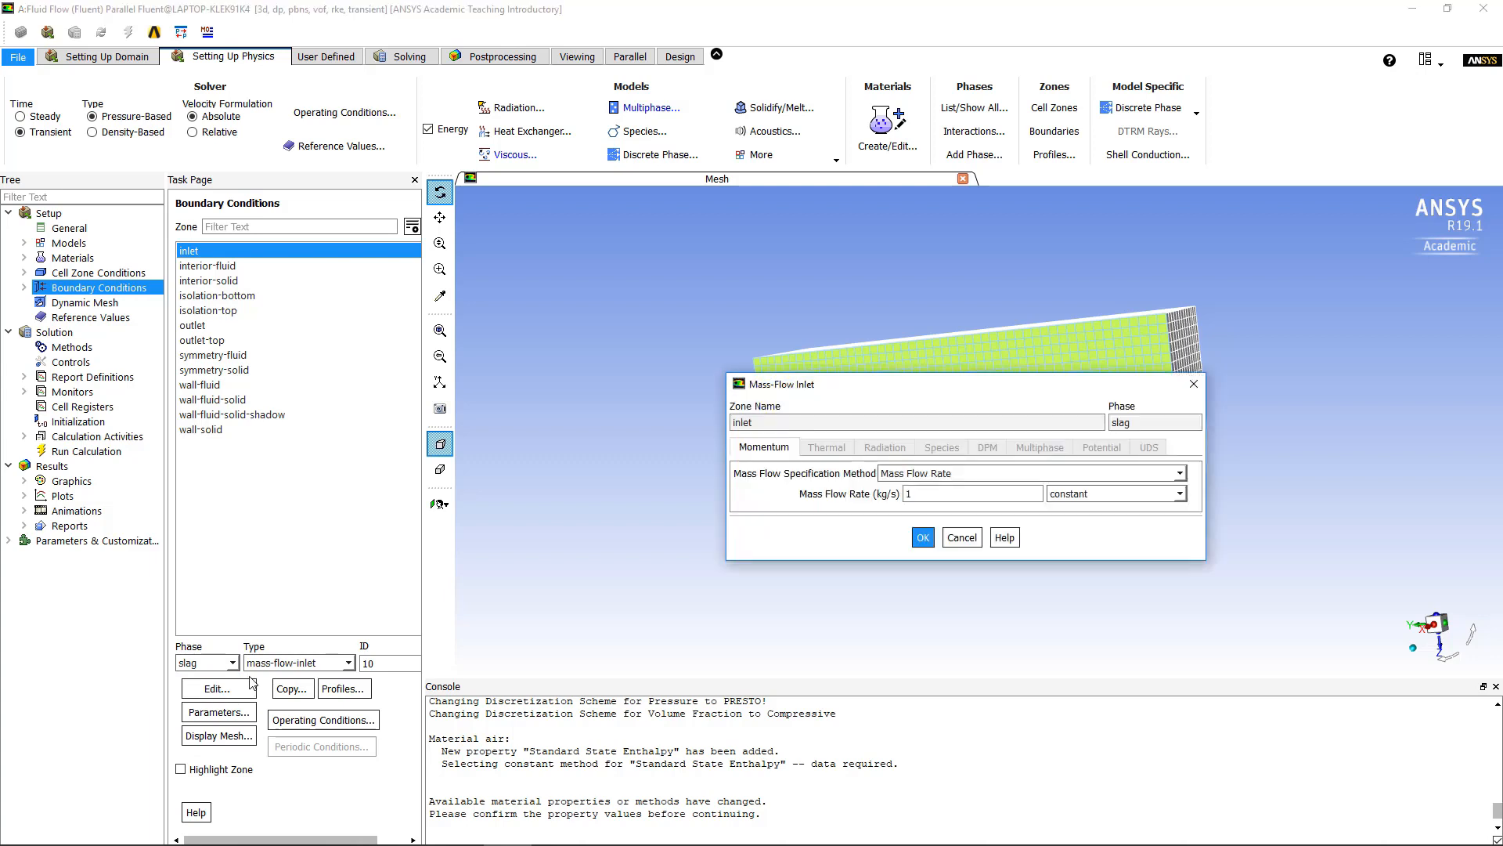
pyautogui.moveTo(944, 499); pyautogui.dragTo(886, 498)
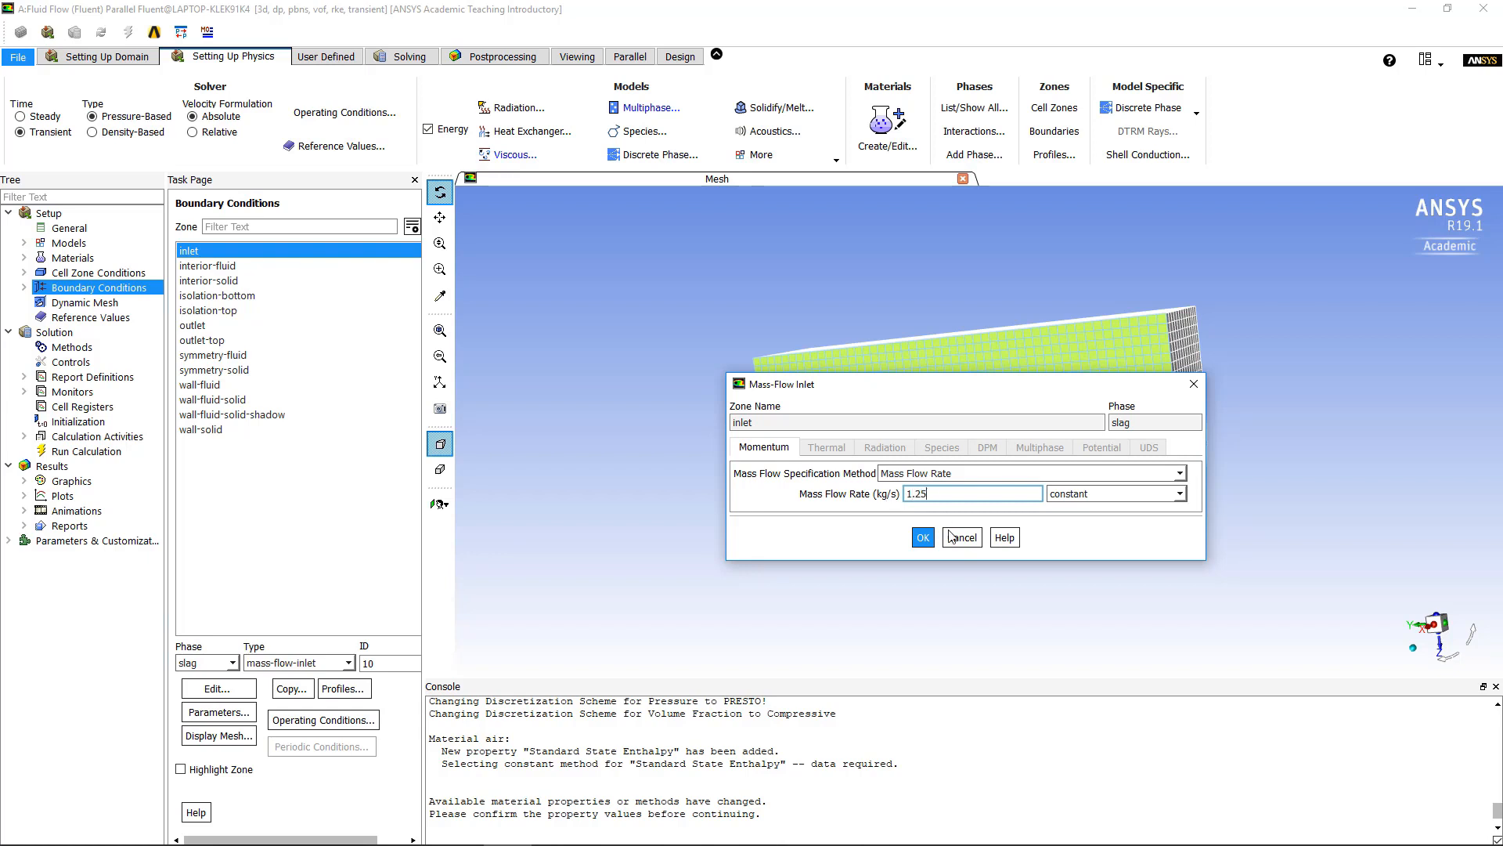
pyautogui.click(923, 538)
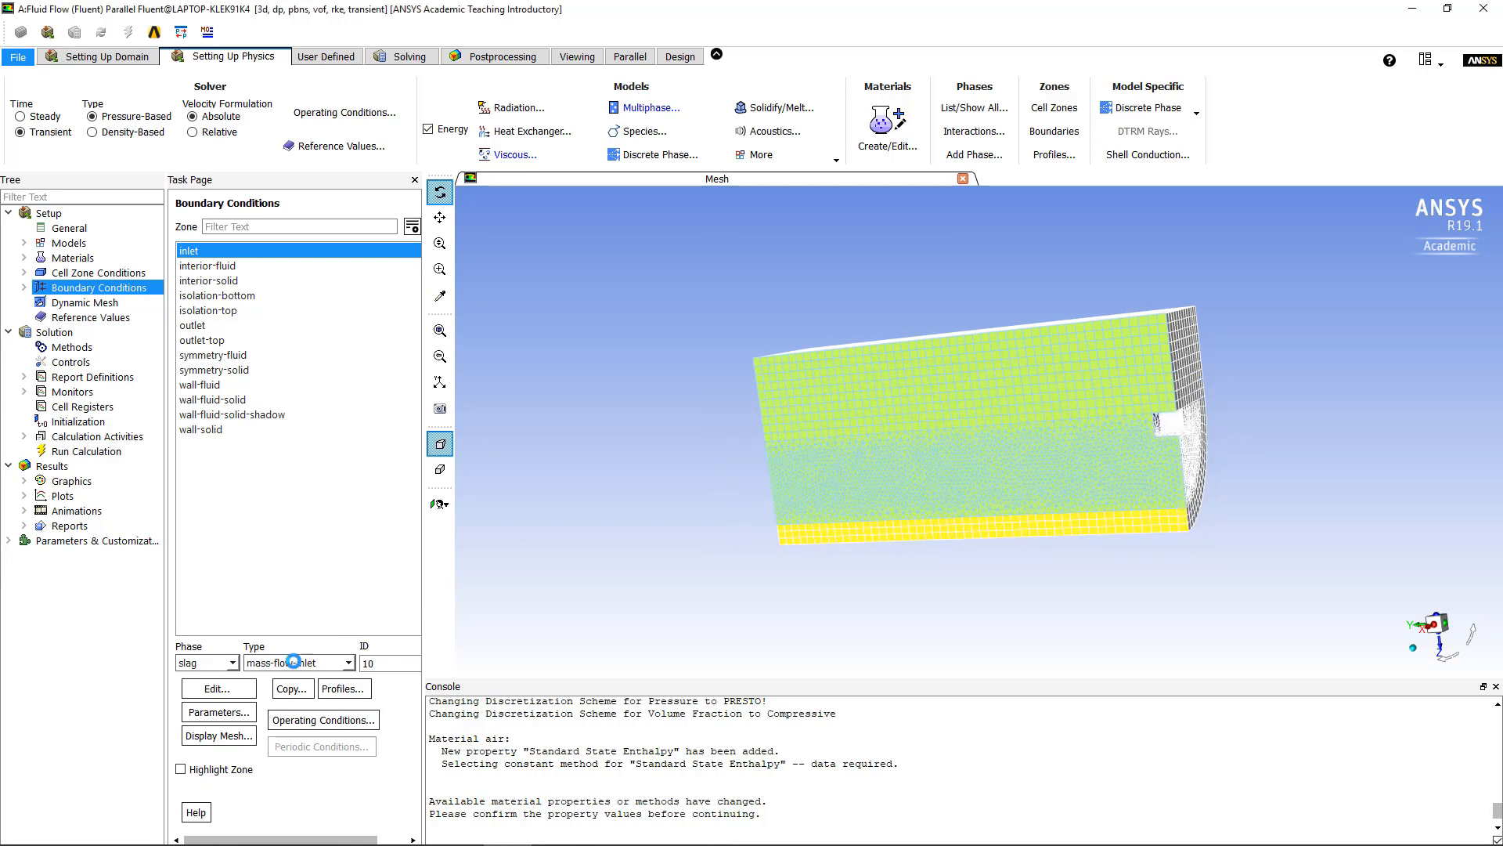
# - Enter the air phase's mass flow rate at the inlet and apply it
pyautogui.click(233, 663)
pyautogui.click(188, 702)
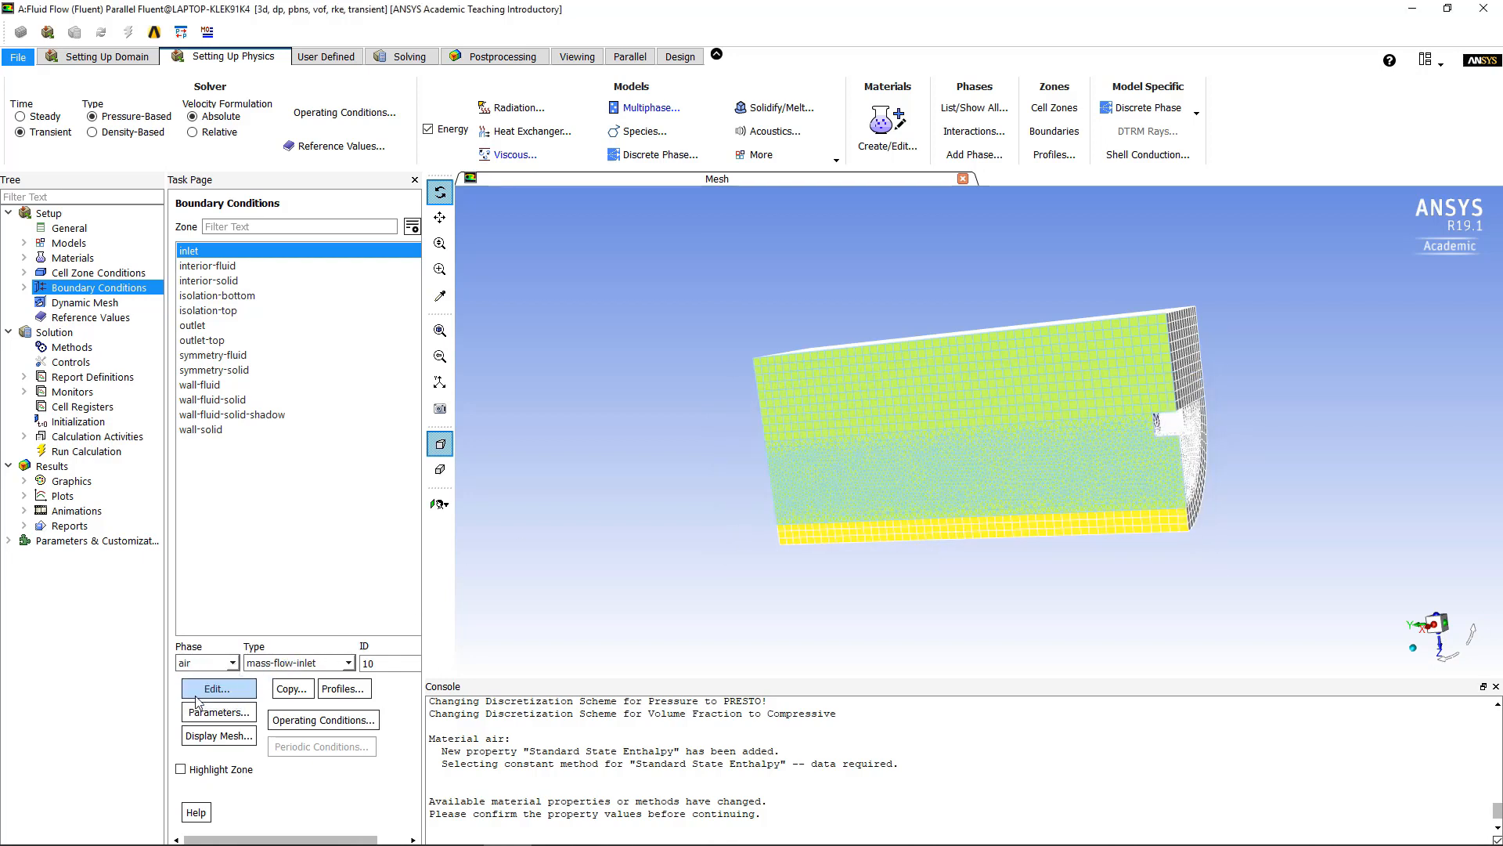
pyautogui.click(218, 691)
pyautogui.doubleClick(930, 494)
pyautogui.write('1')
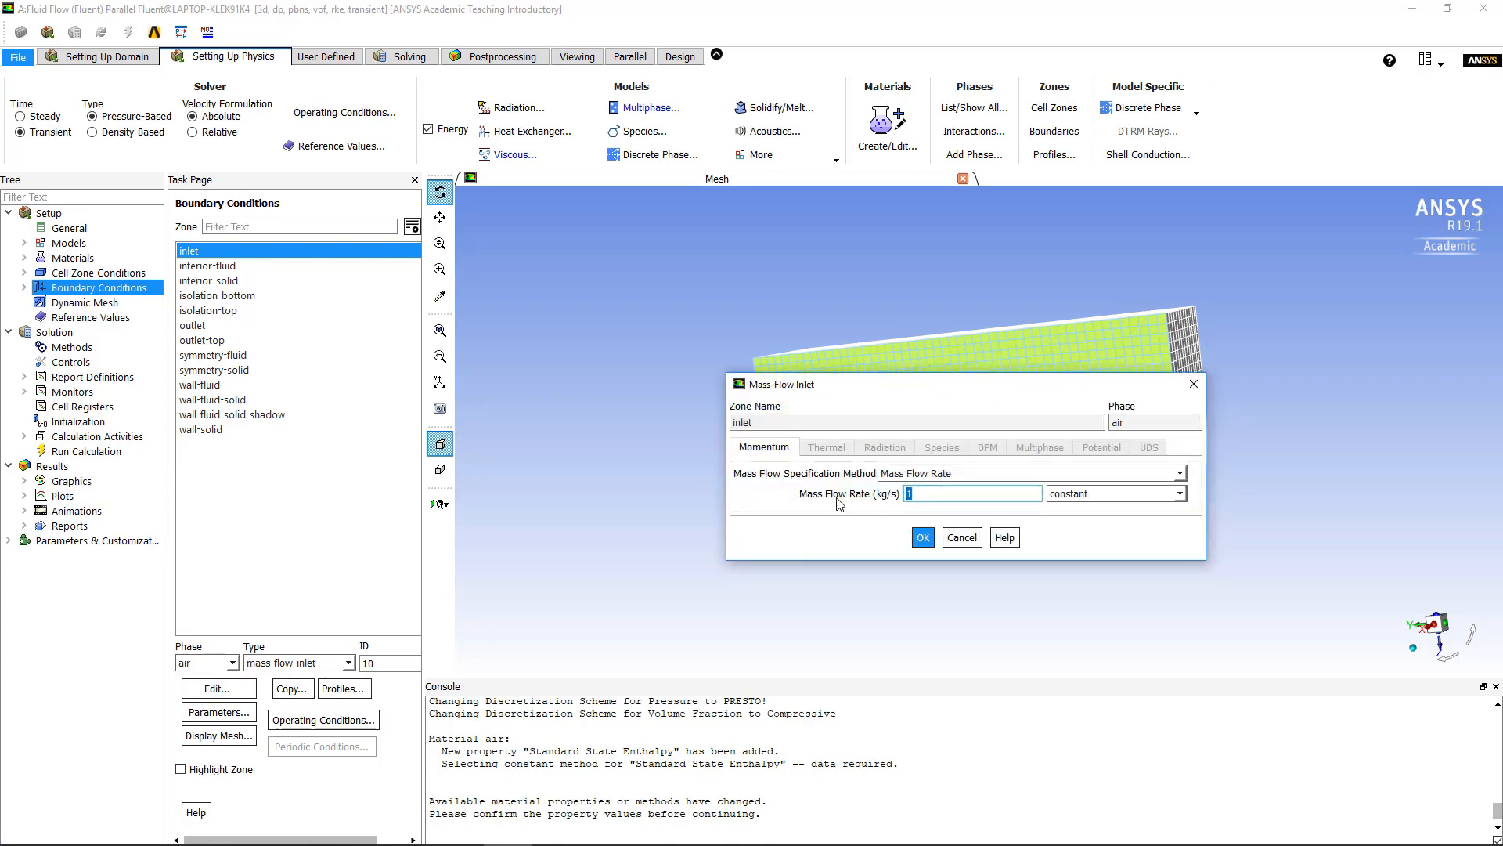
pyautogui.click(924, 537)
# - Open the isolation-bottom wall's thermal settings for the mixture phase and choose the Mixed thermal condition
pyautogui.click(226, 268)
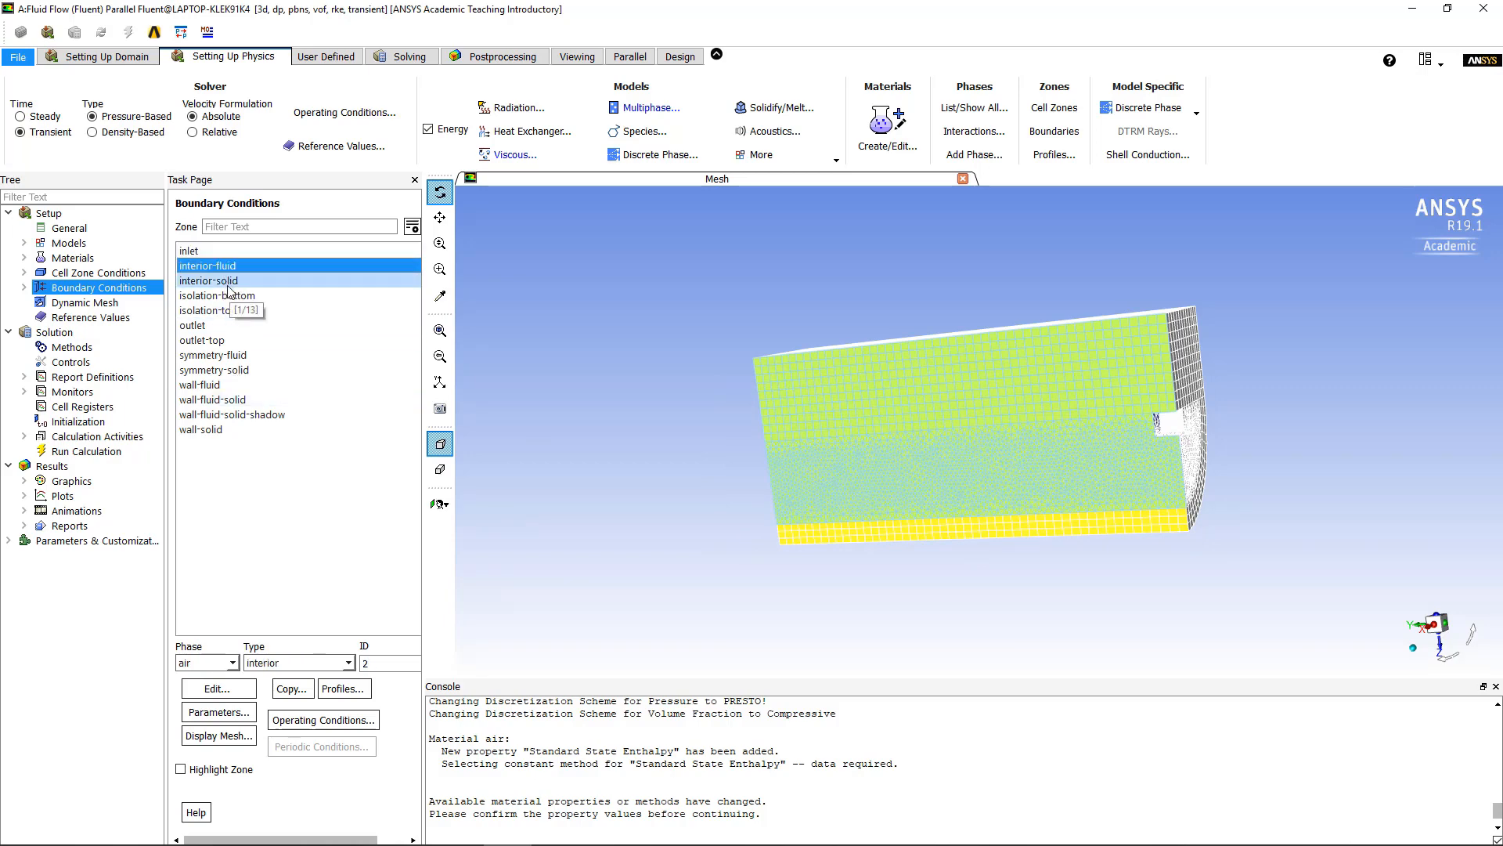
pyautogui.click(230, 285)
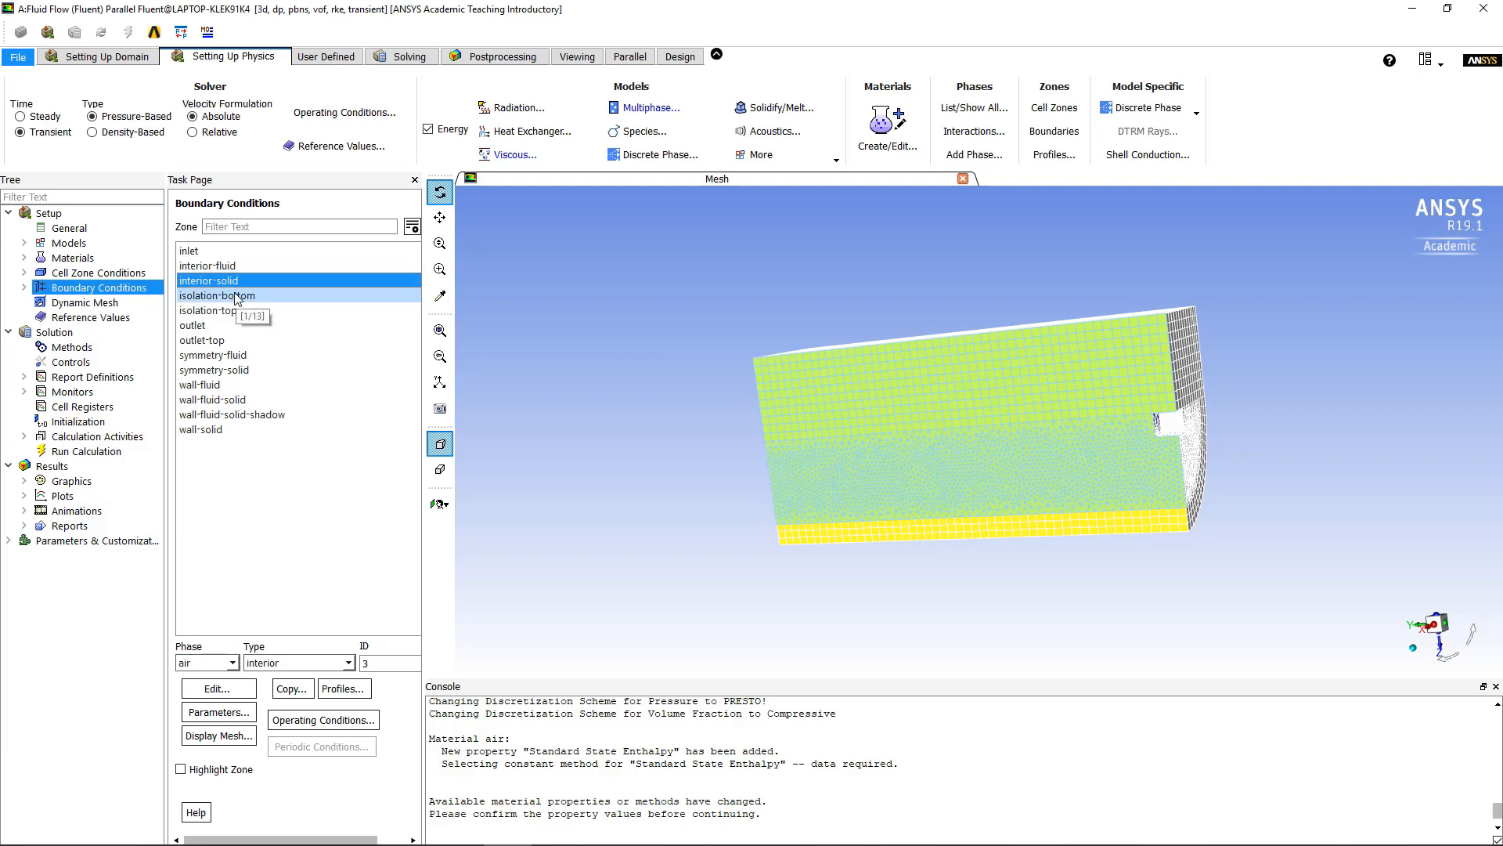
pyautogui.click(254, 295)
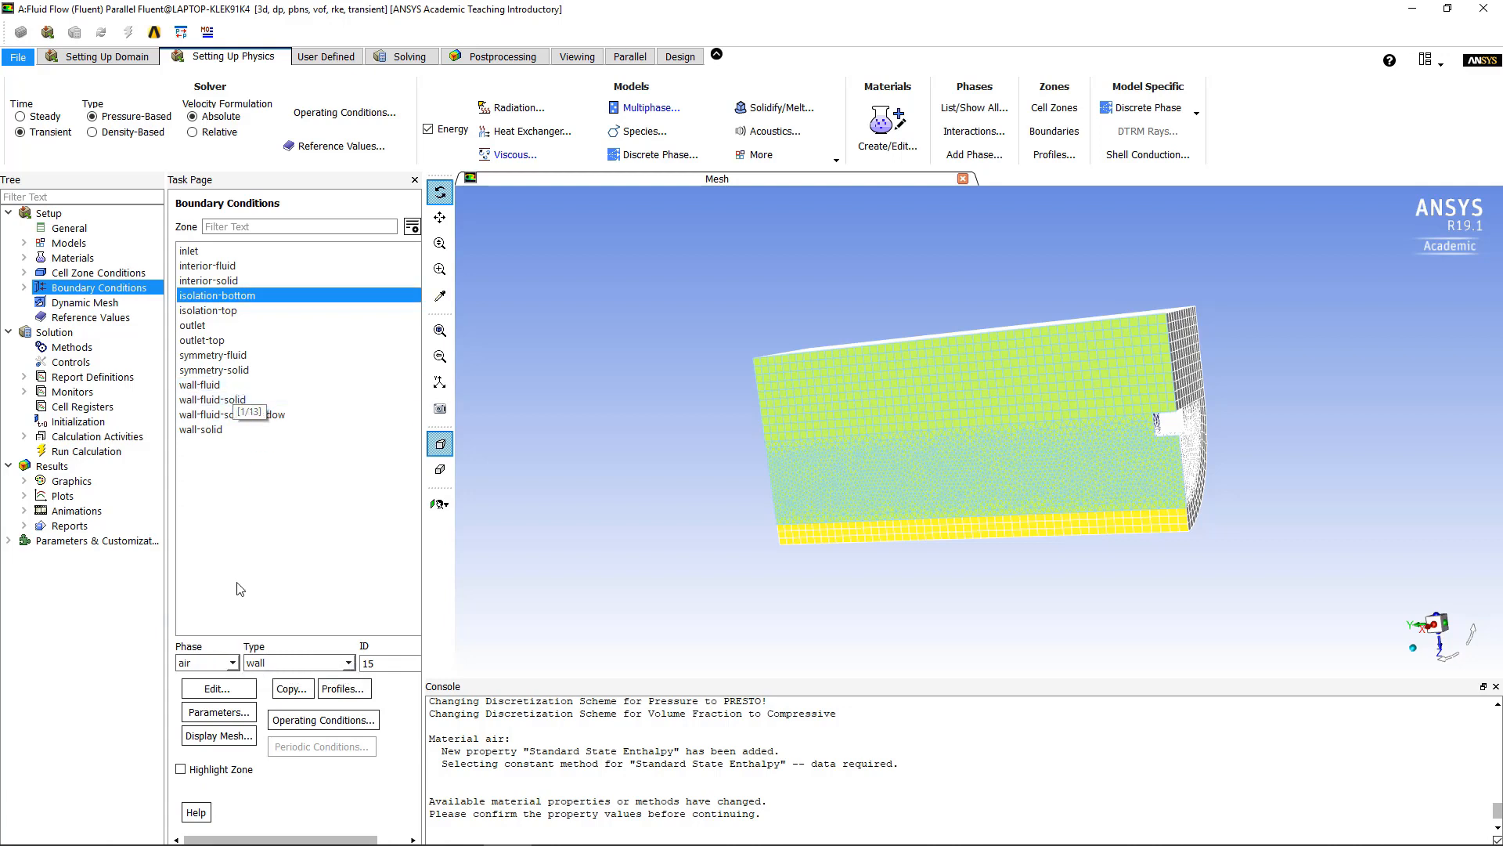
pyautogui.click(204, 664)
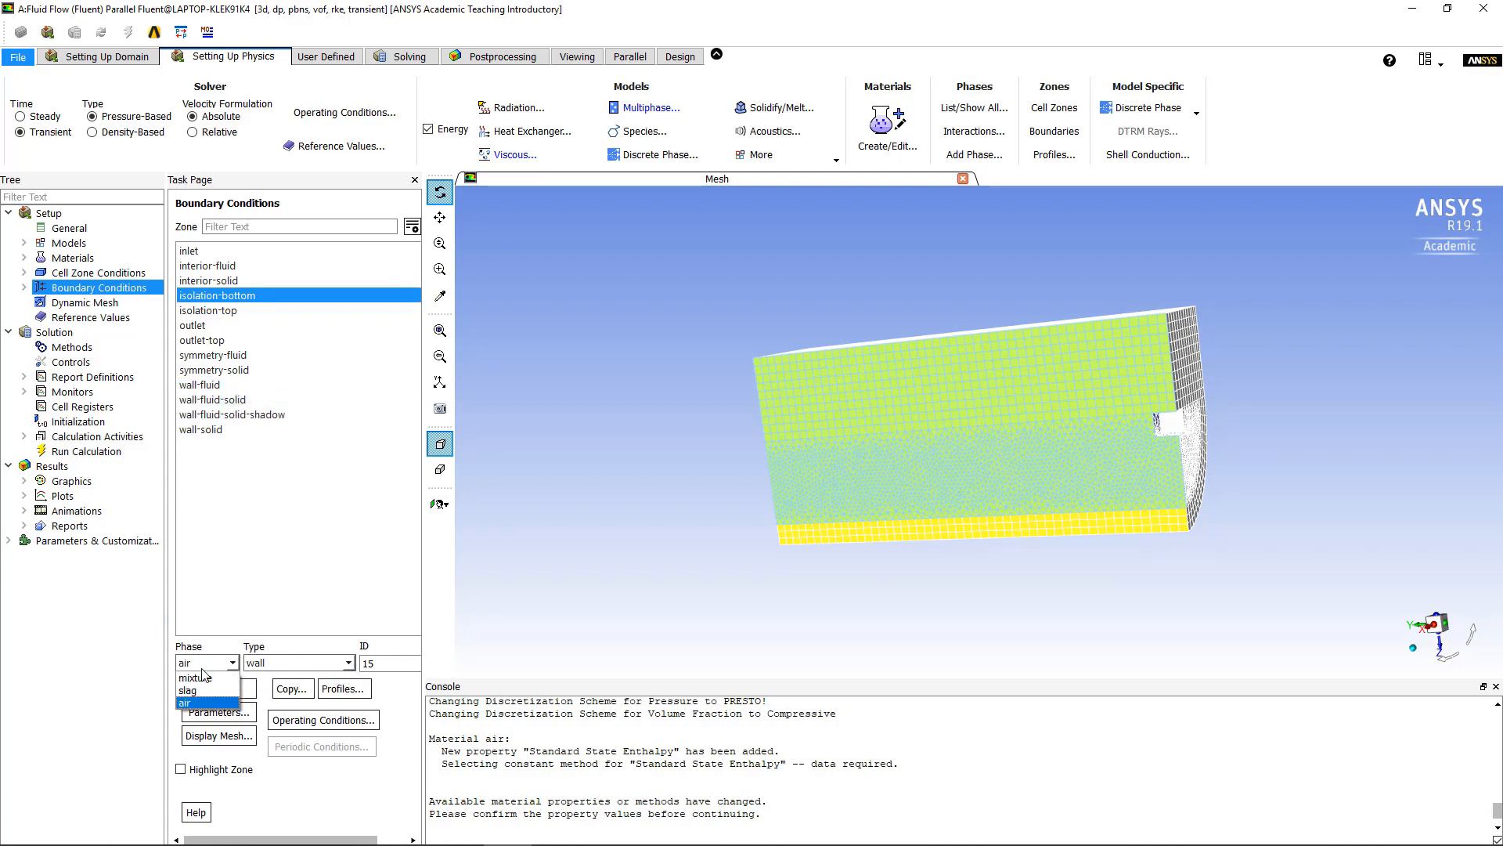
pyautogui.click(351, 662)
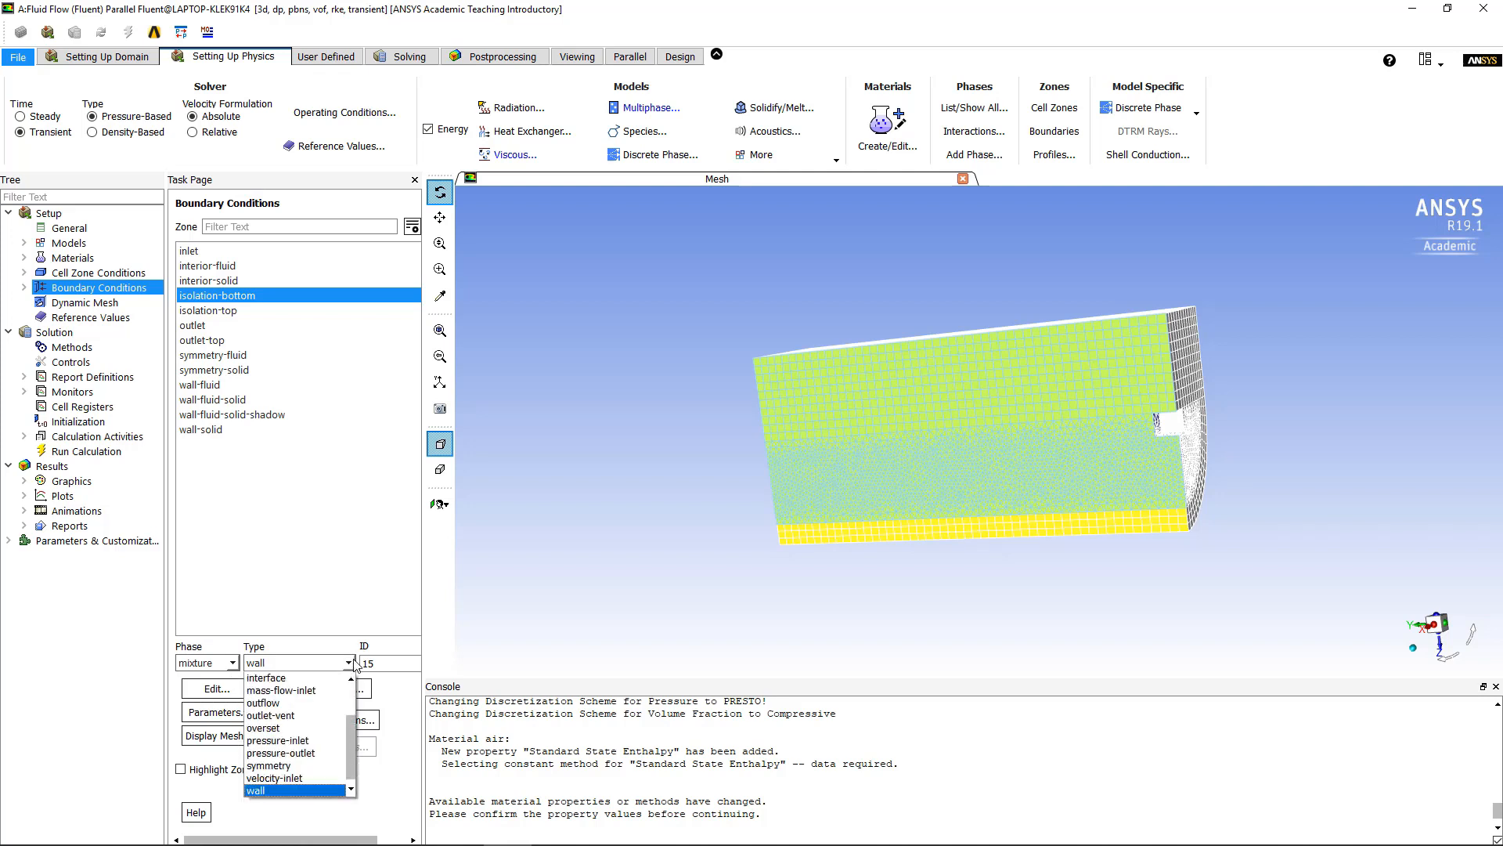
pyautogui.click(265, 792)
pyautogui.click(236, 688)
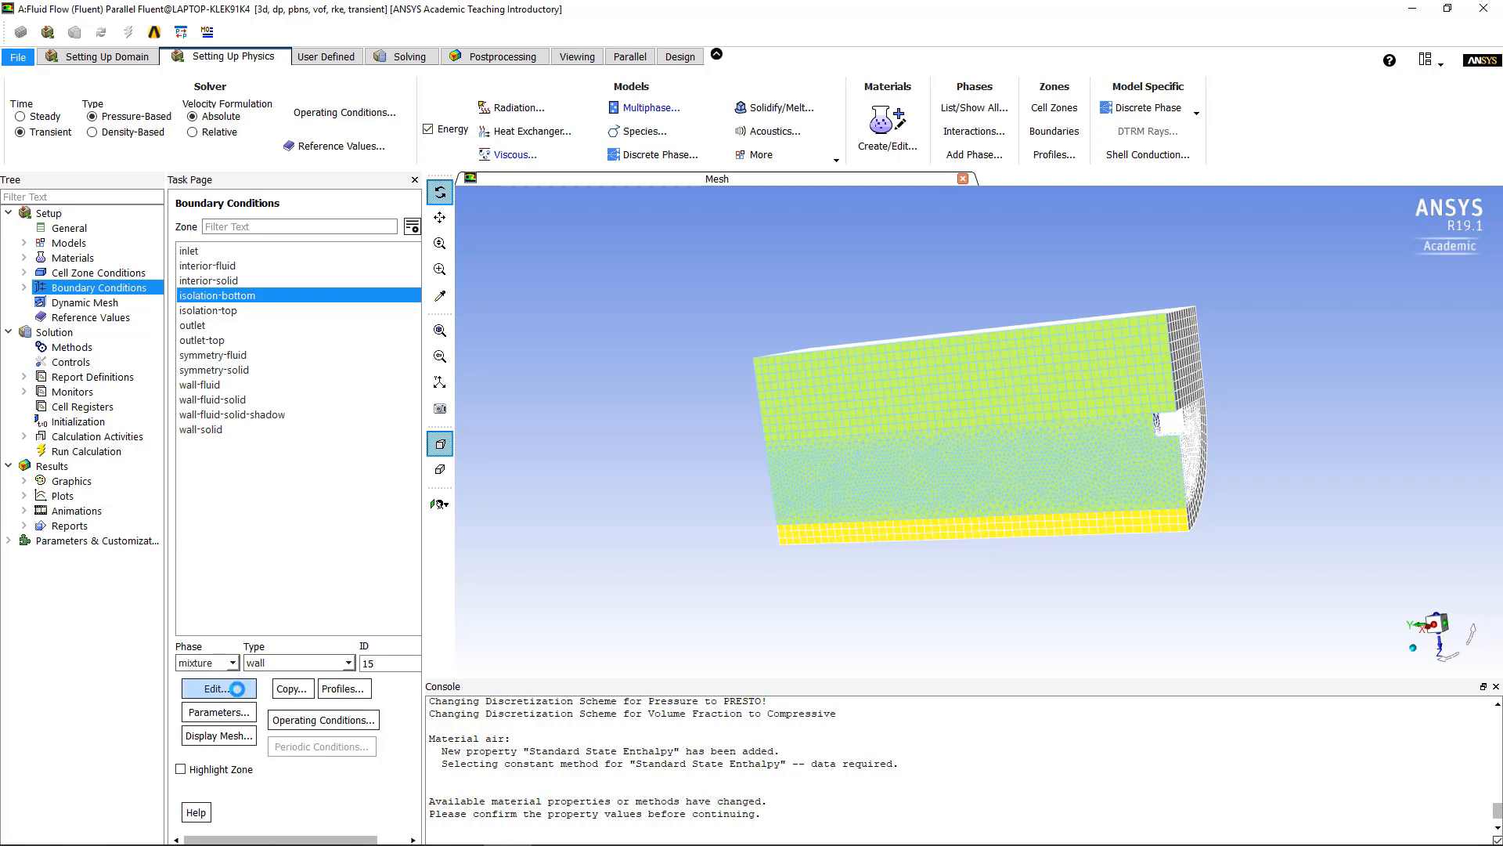
pyautogui.moveTo(904, 398); pyautogui.dragTo(569, 212)
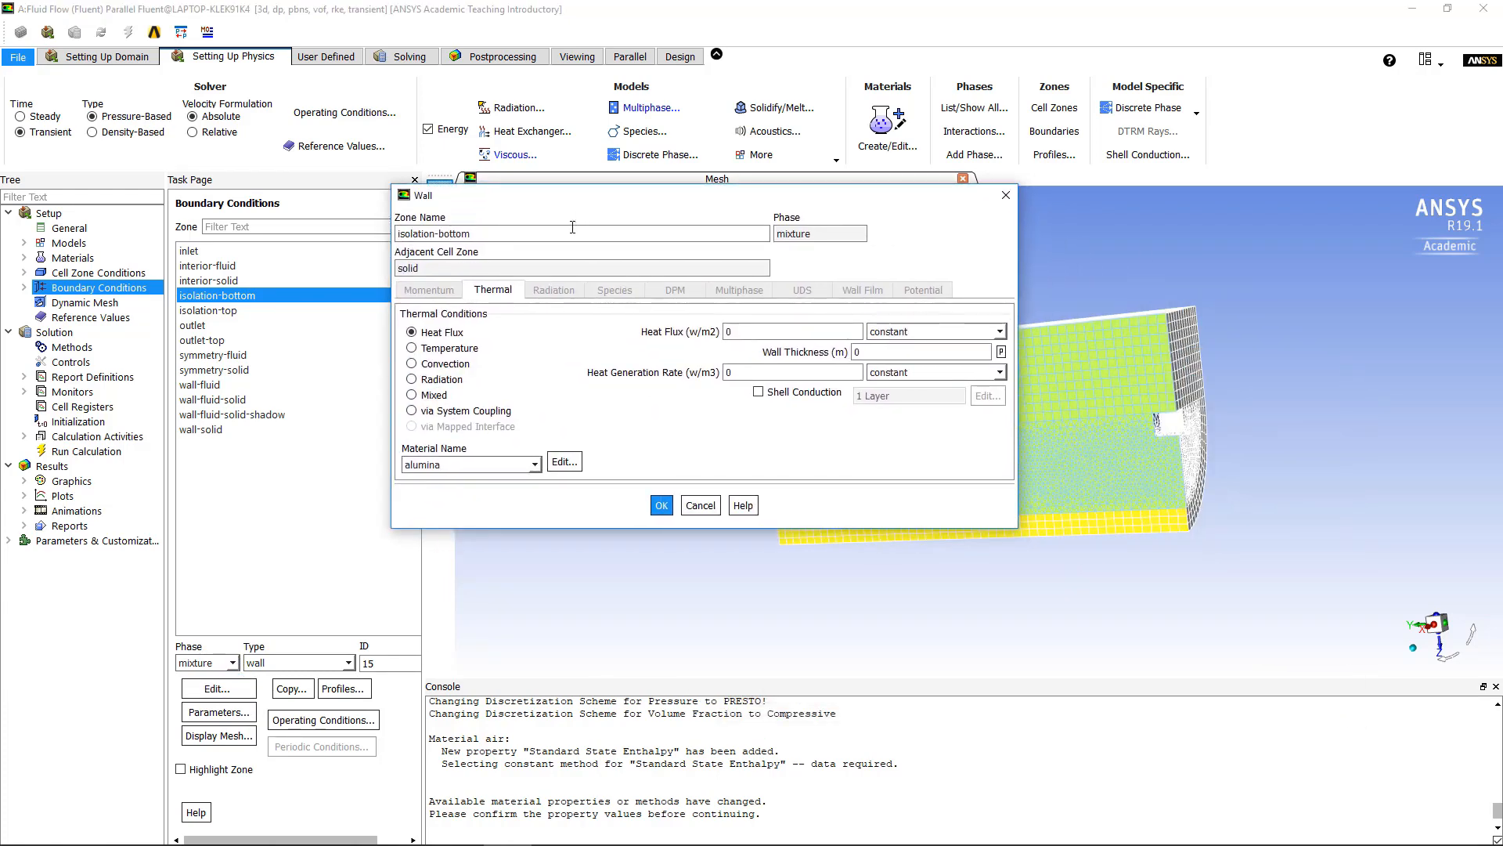
pyautogui.click(412, 395)
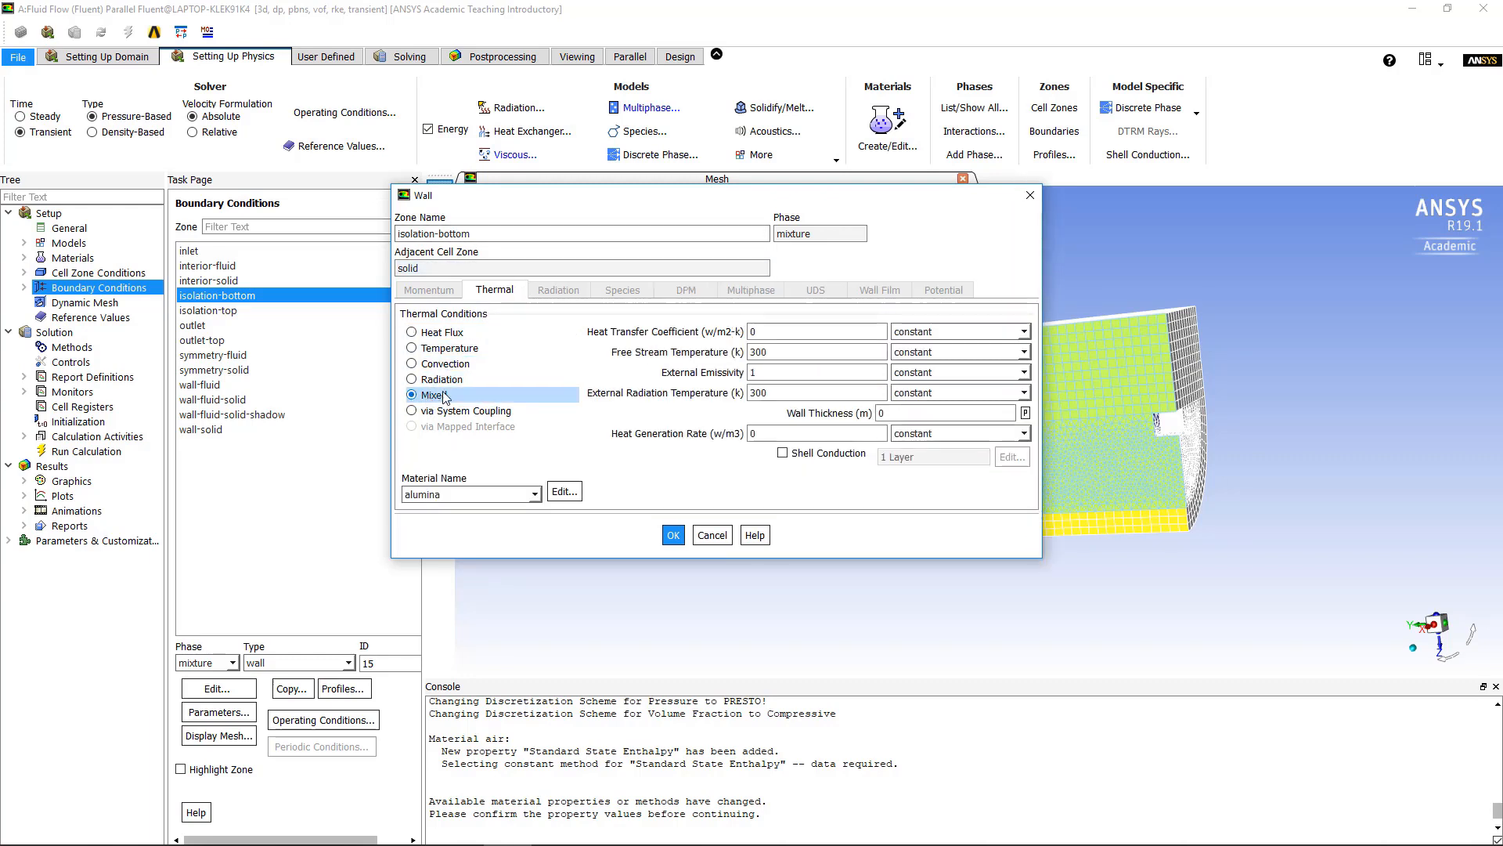
# - Set the isolation-bottom wall's heat transfer coefficient to 4000 W/m2-K
pyautogui.click(768, 333)
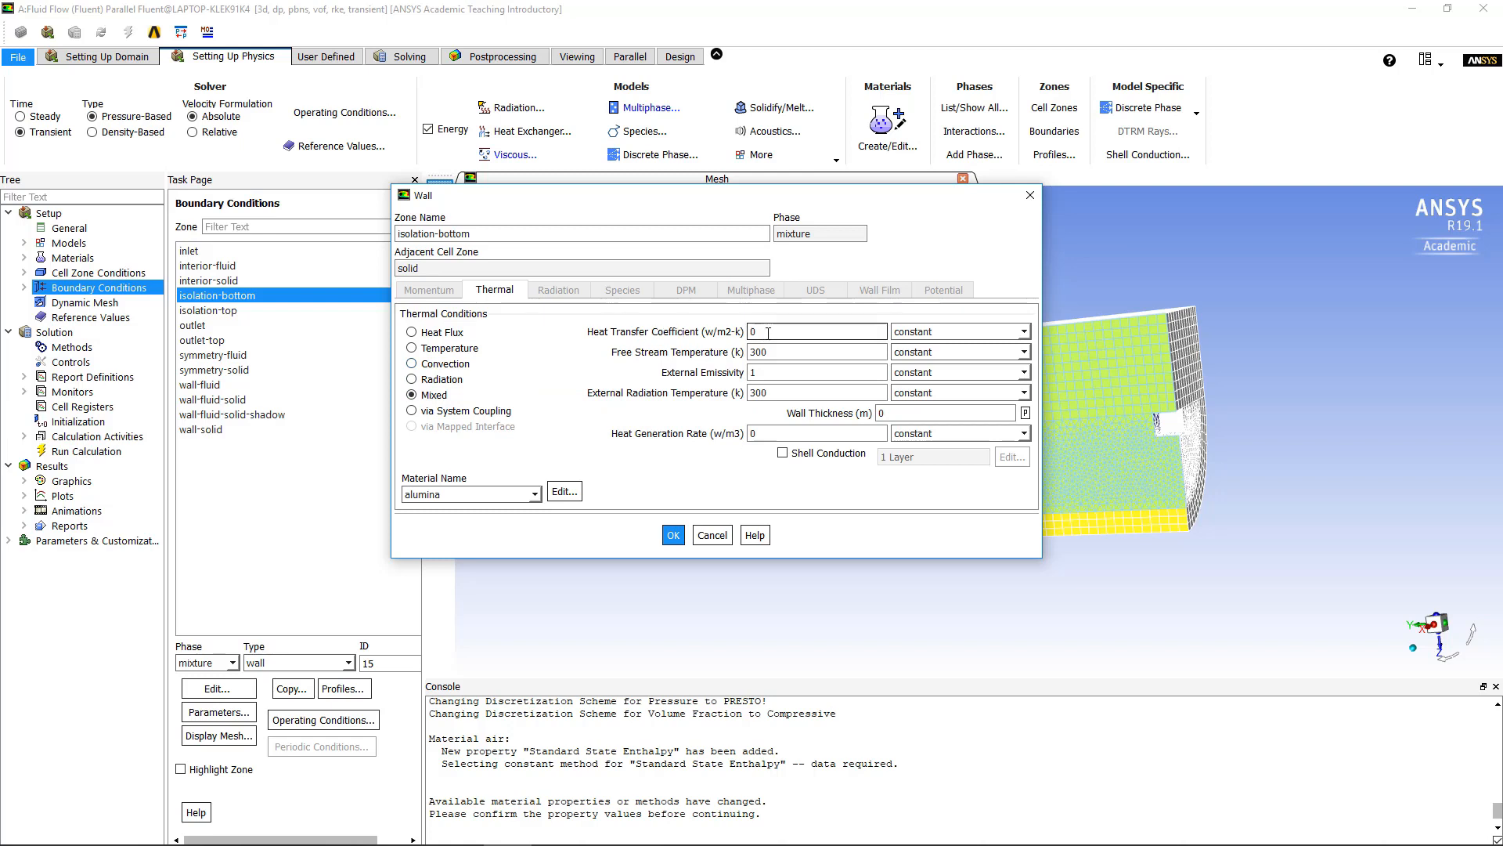
pyautogui.moveTo(768, 333); pyautogui.dragTo(739, 335)
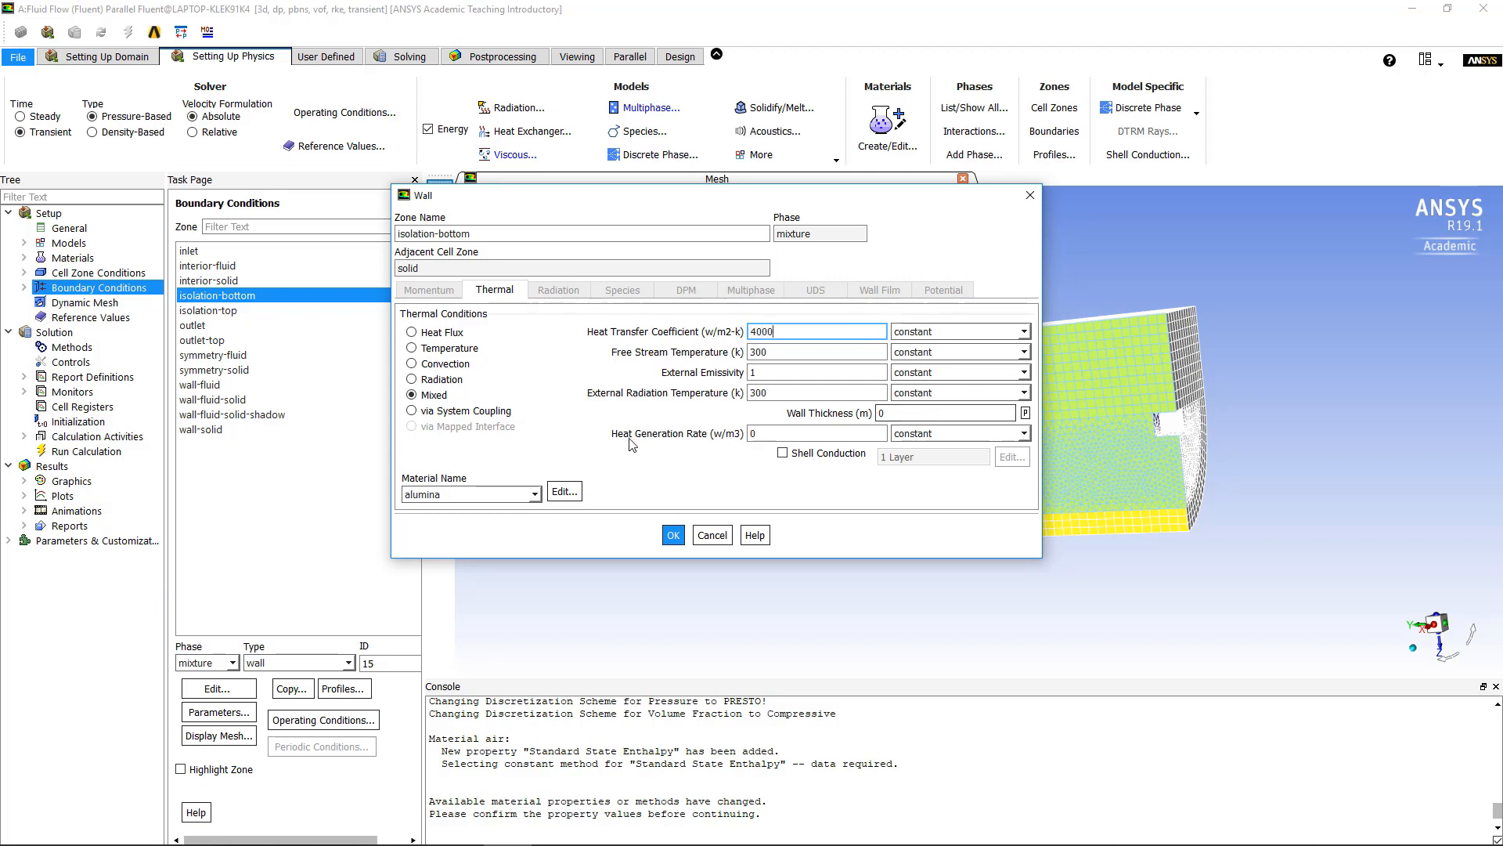
pyautogui.doubleClick(798, 351)
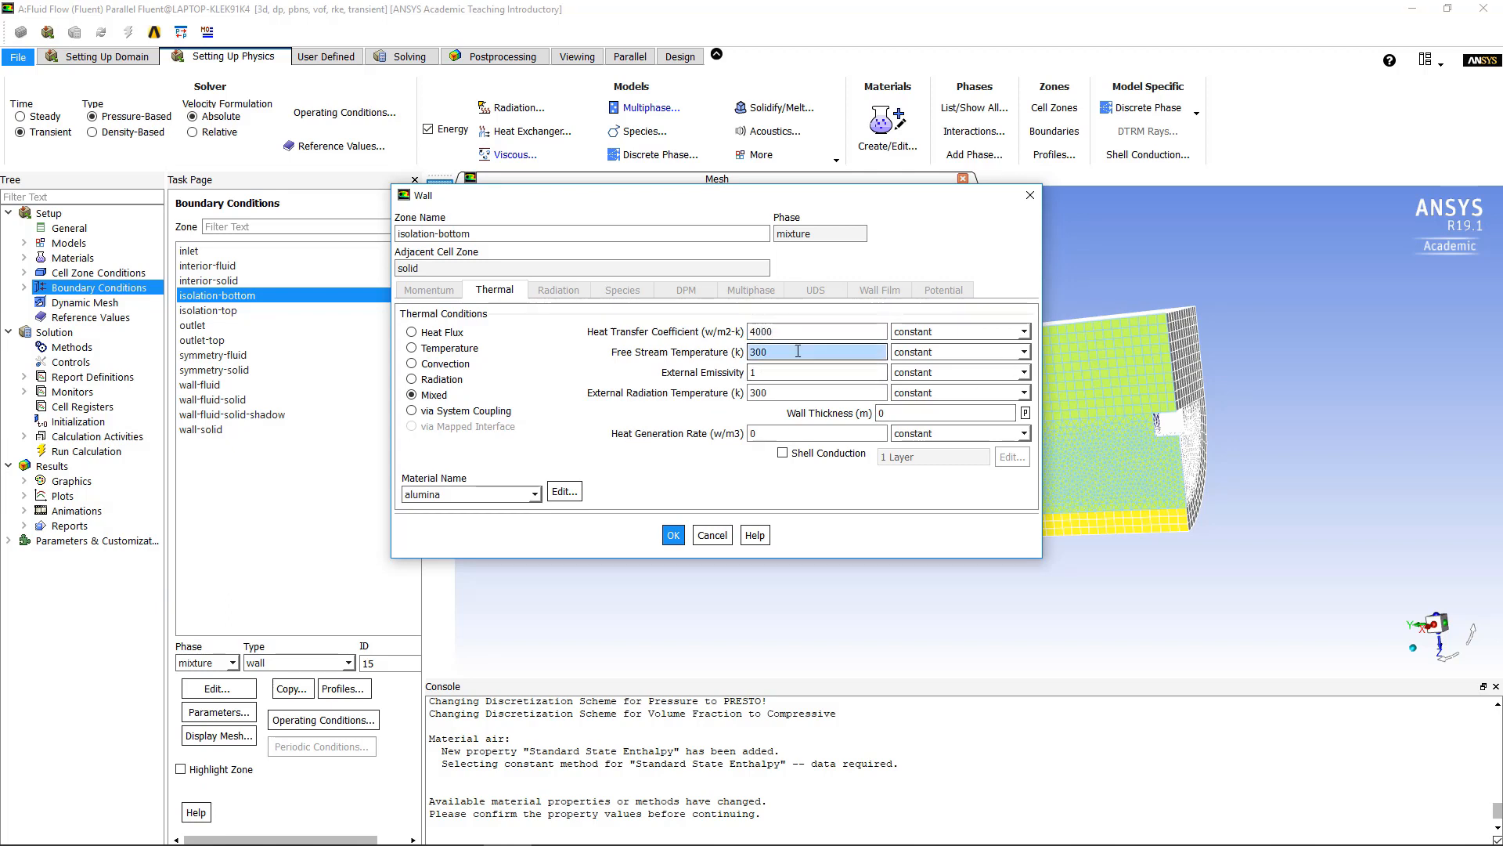
pyautogui.doubleClick(769, 393)
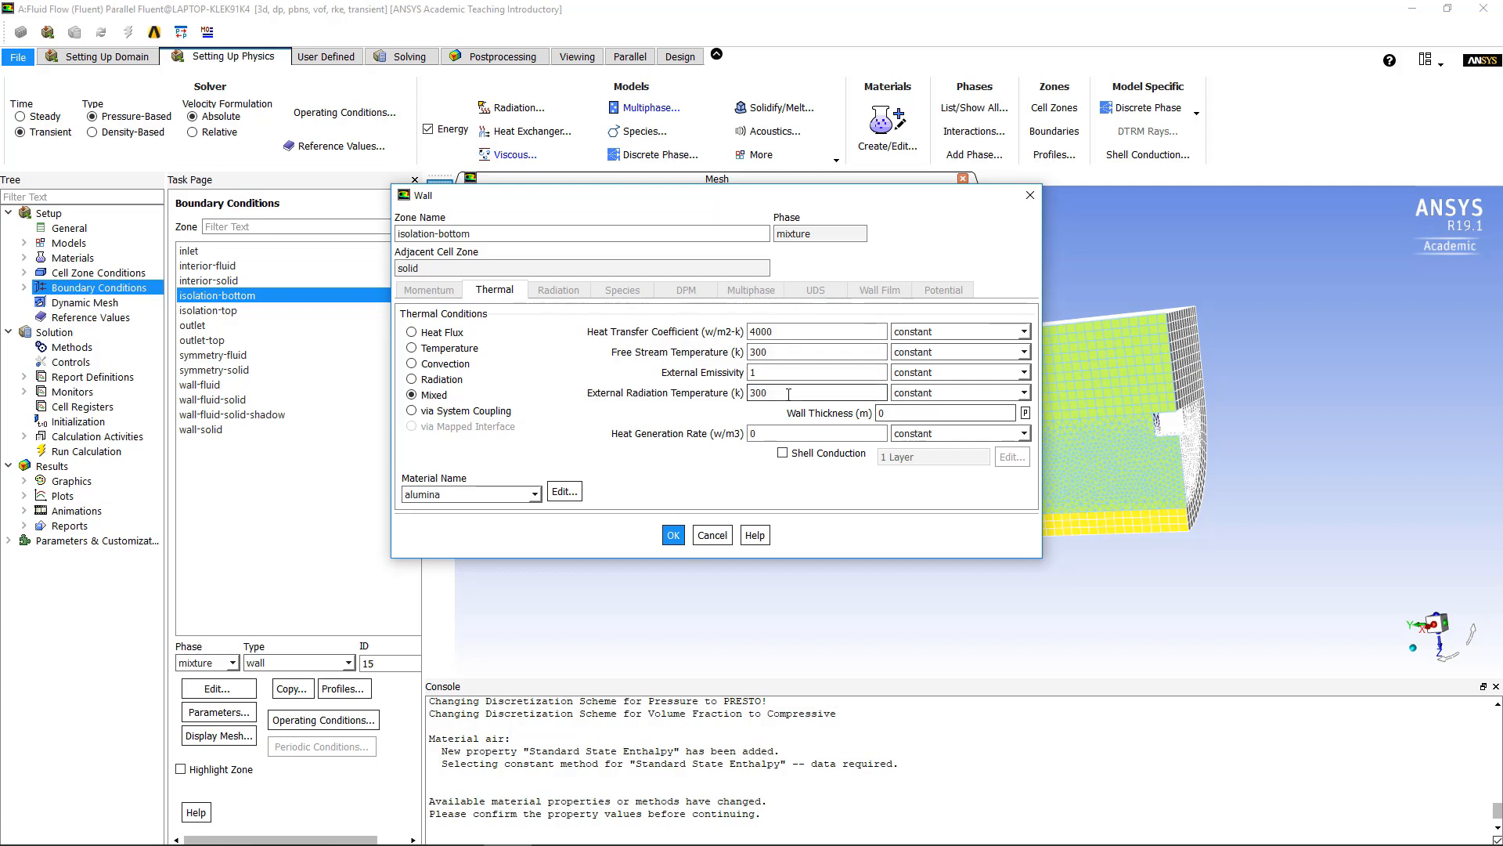
# - Give the isolation-bottom wall a thickness of 0.05 m with steel as its material, and apply the settings
pyautogui.click(908, 412)
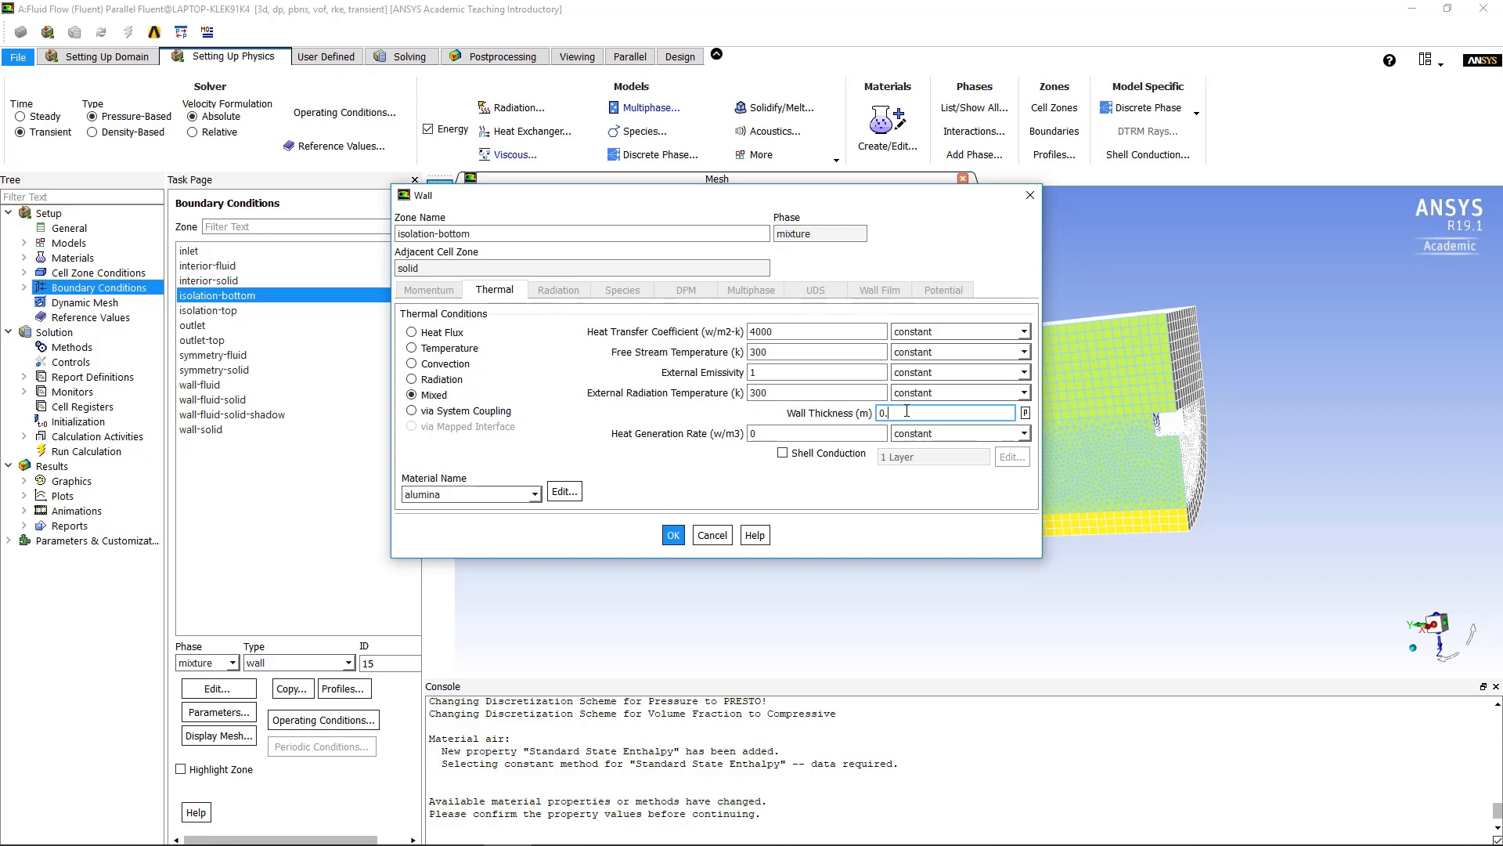
pyautogui.write('.05')
pyautogui.click(535, 494)
pyautogui.click(459, 510)
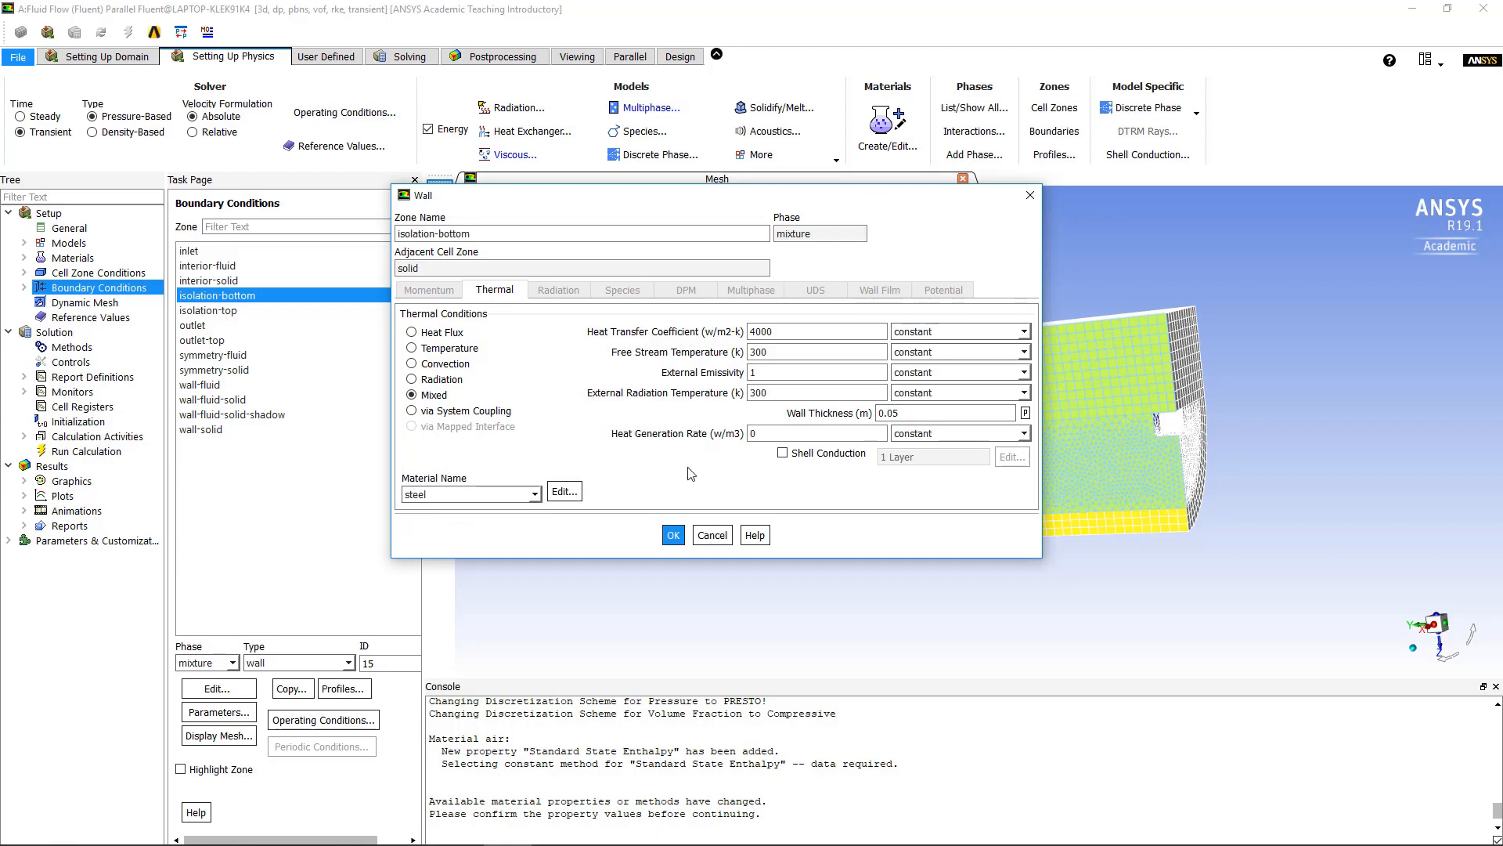
pyautogui.click(673, 534)
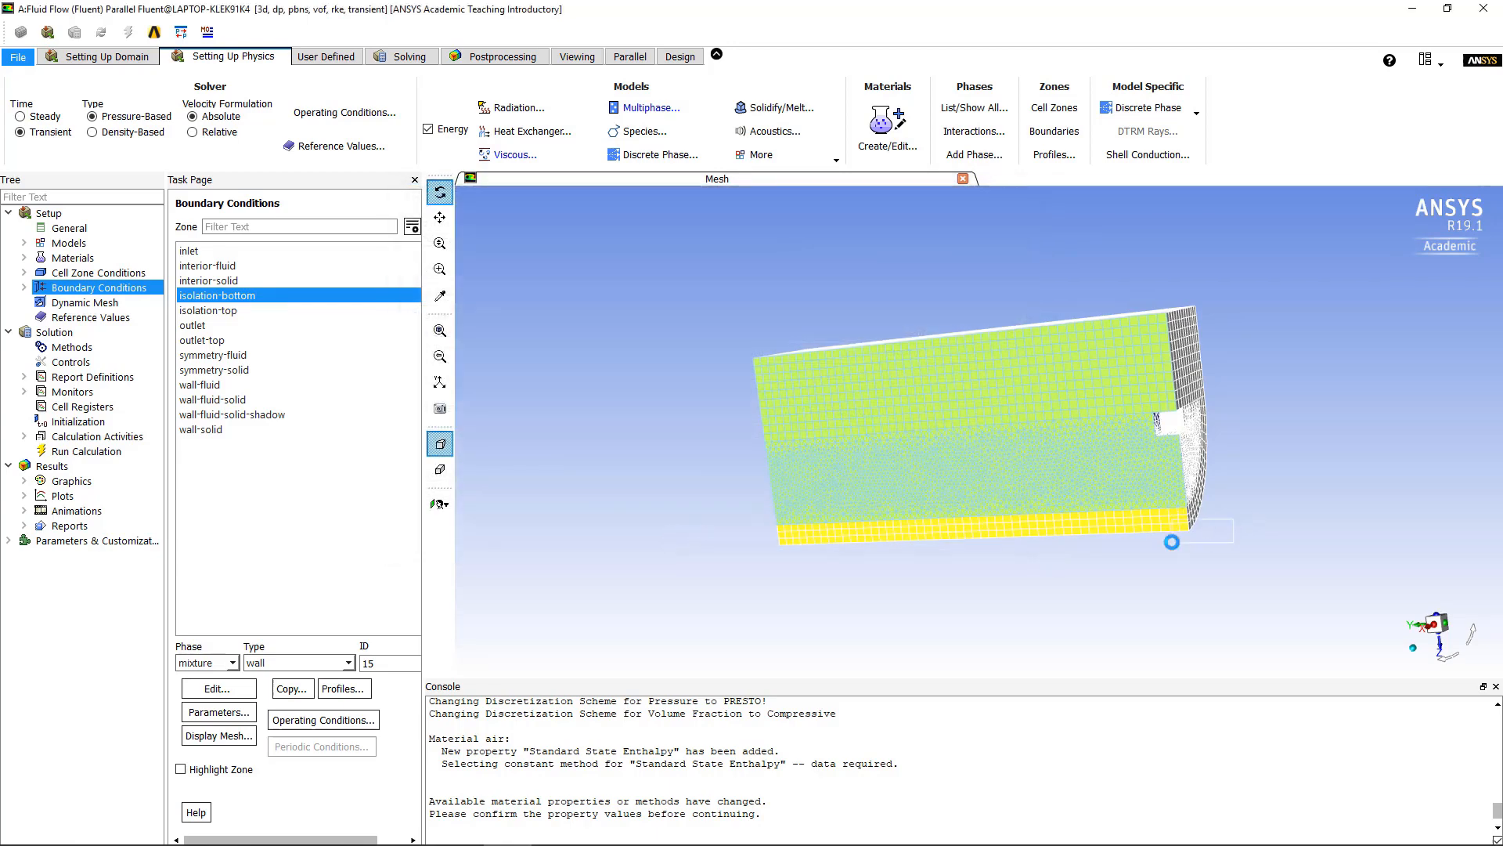
# - Assign the isolation-top wall the Mixed thermal condition with a heat transfer coefficient of 4000 W/m2-K
pyautogui.scroll(-10, 1182, 534)
pyautogui.scroll(10, 962, 438)
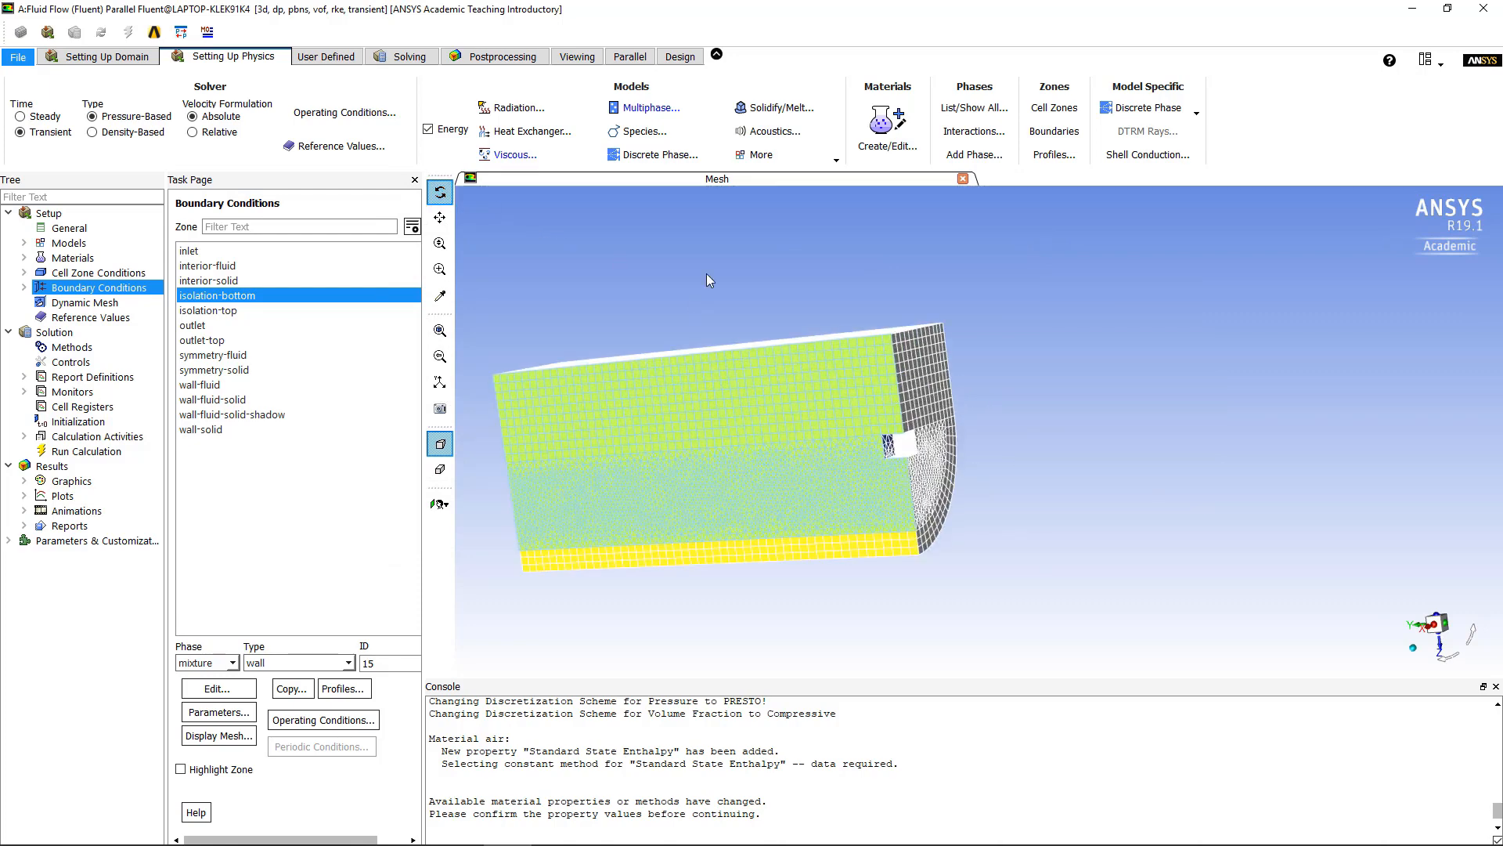
pyautogui.moveTo(1078, 476); pyautogui.dragTo(689, 507)
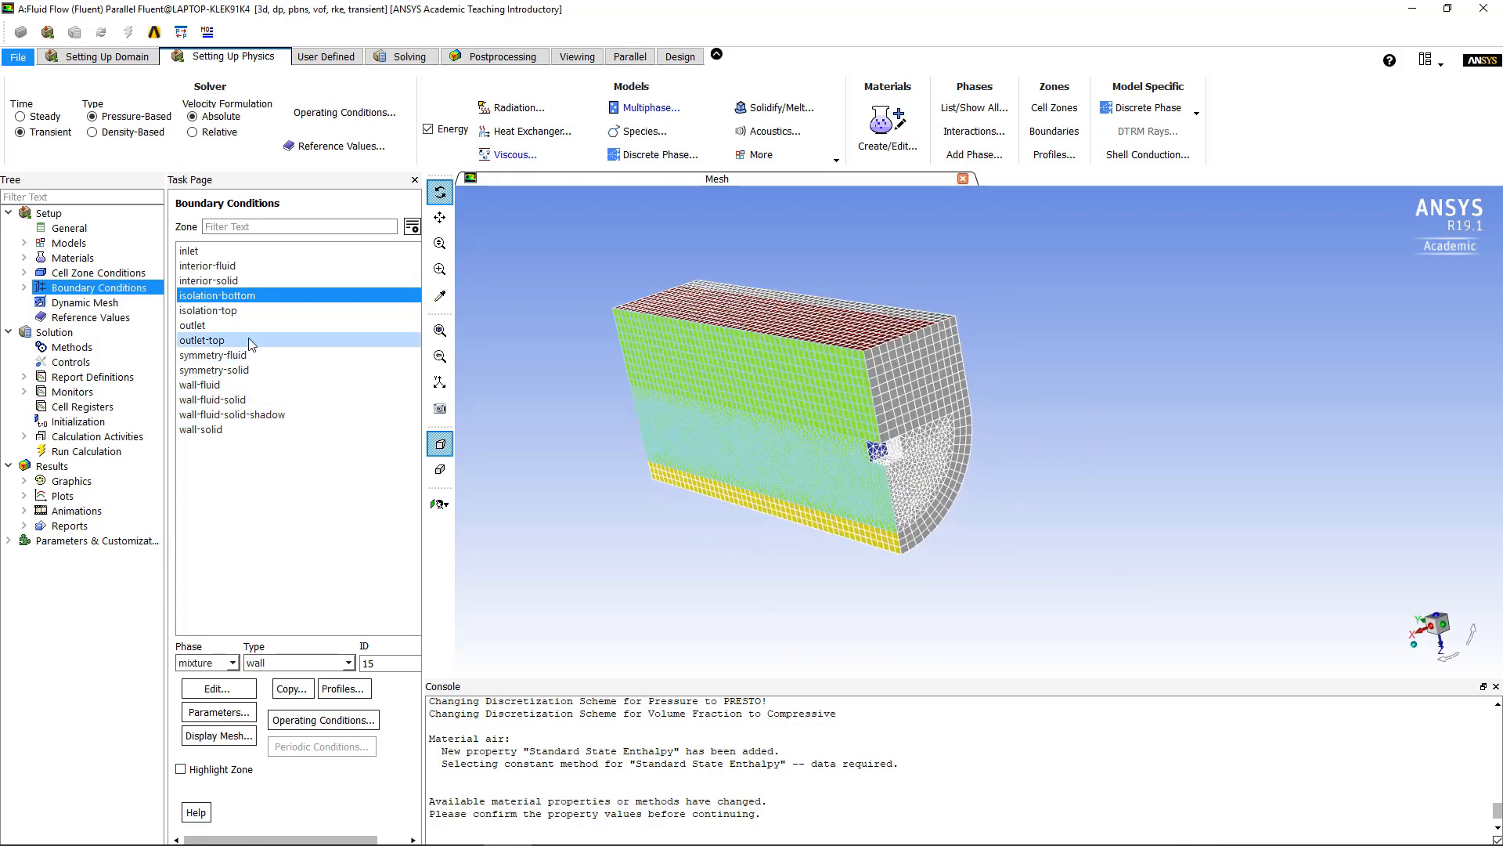
pyautogui.click(234, 310)
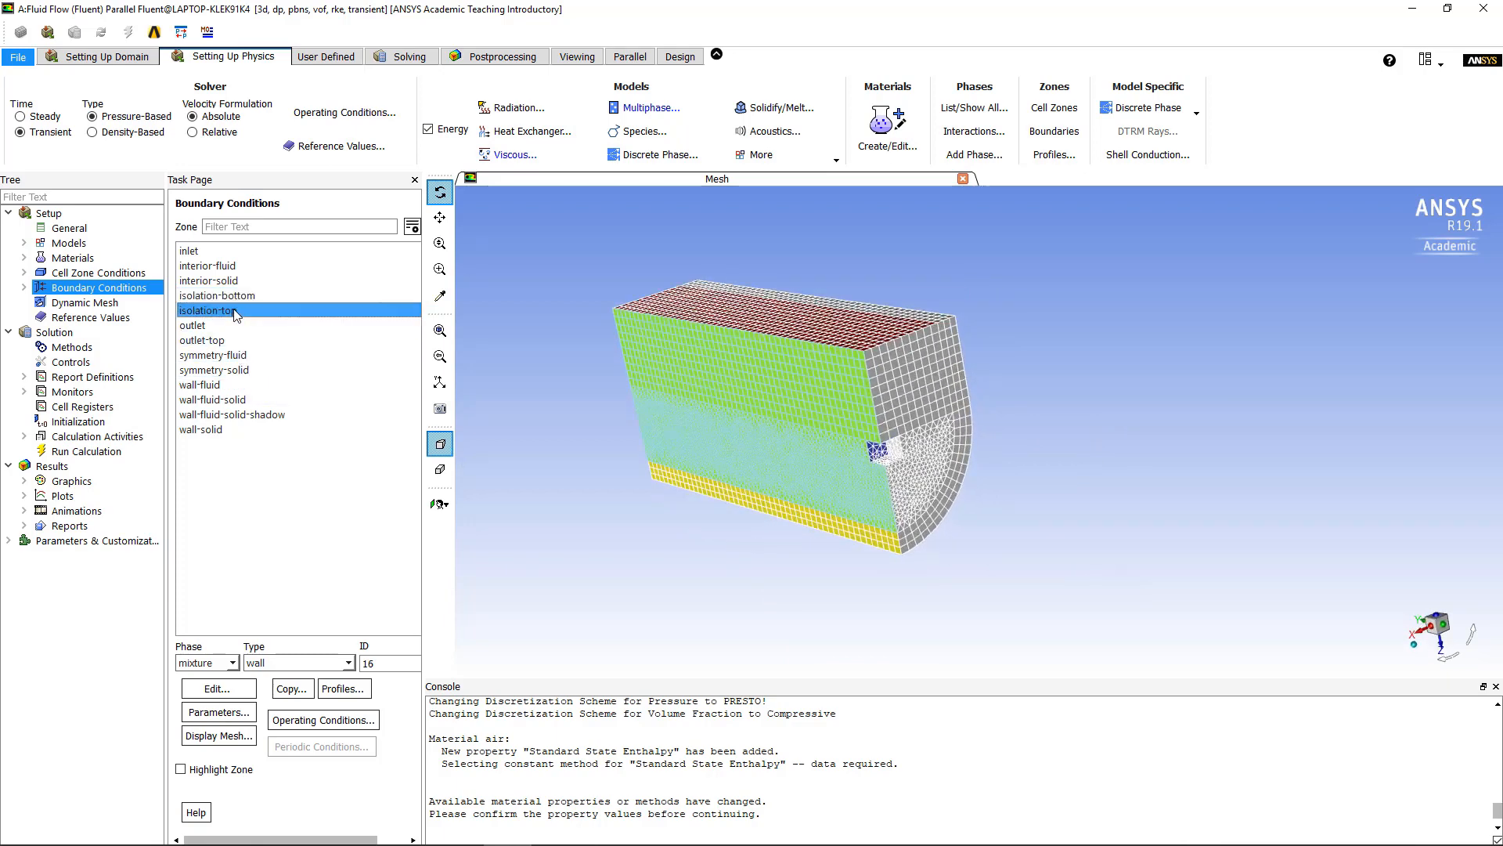
pyautogui.doubleClick(234, 310)
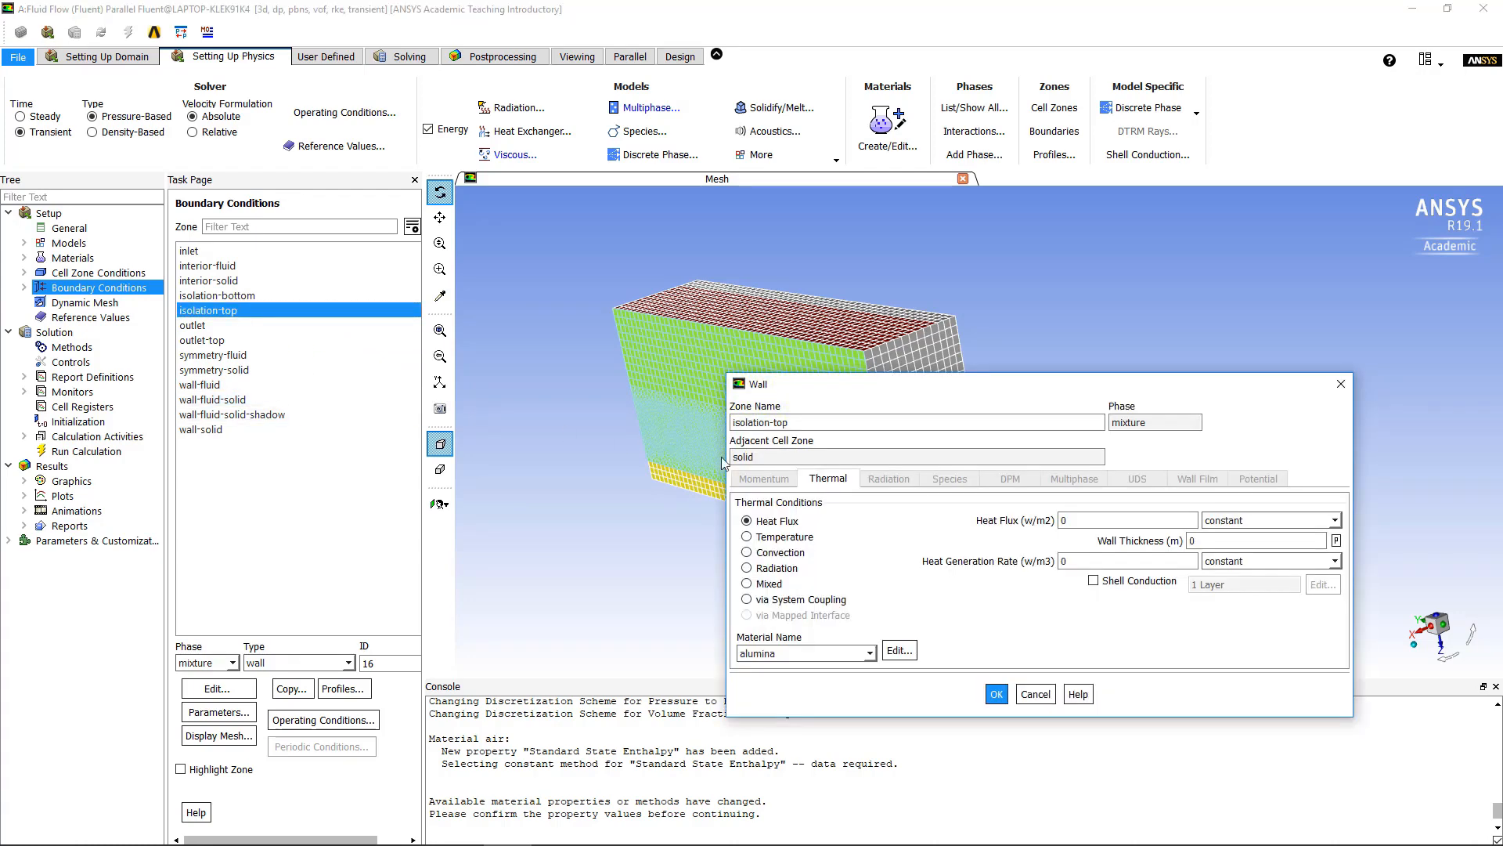
pyautogui.click(748, 584)
pyautogui.moveTo(1092, 521); pyautogui.dragTo(1067, 523)
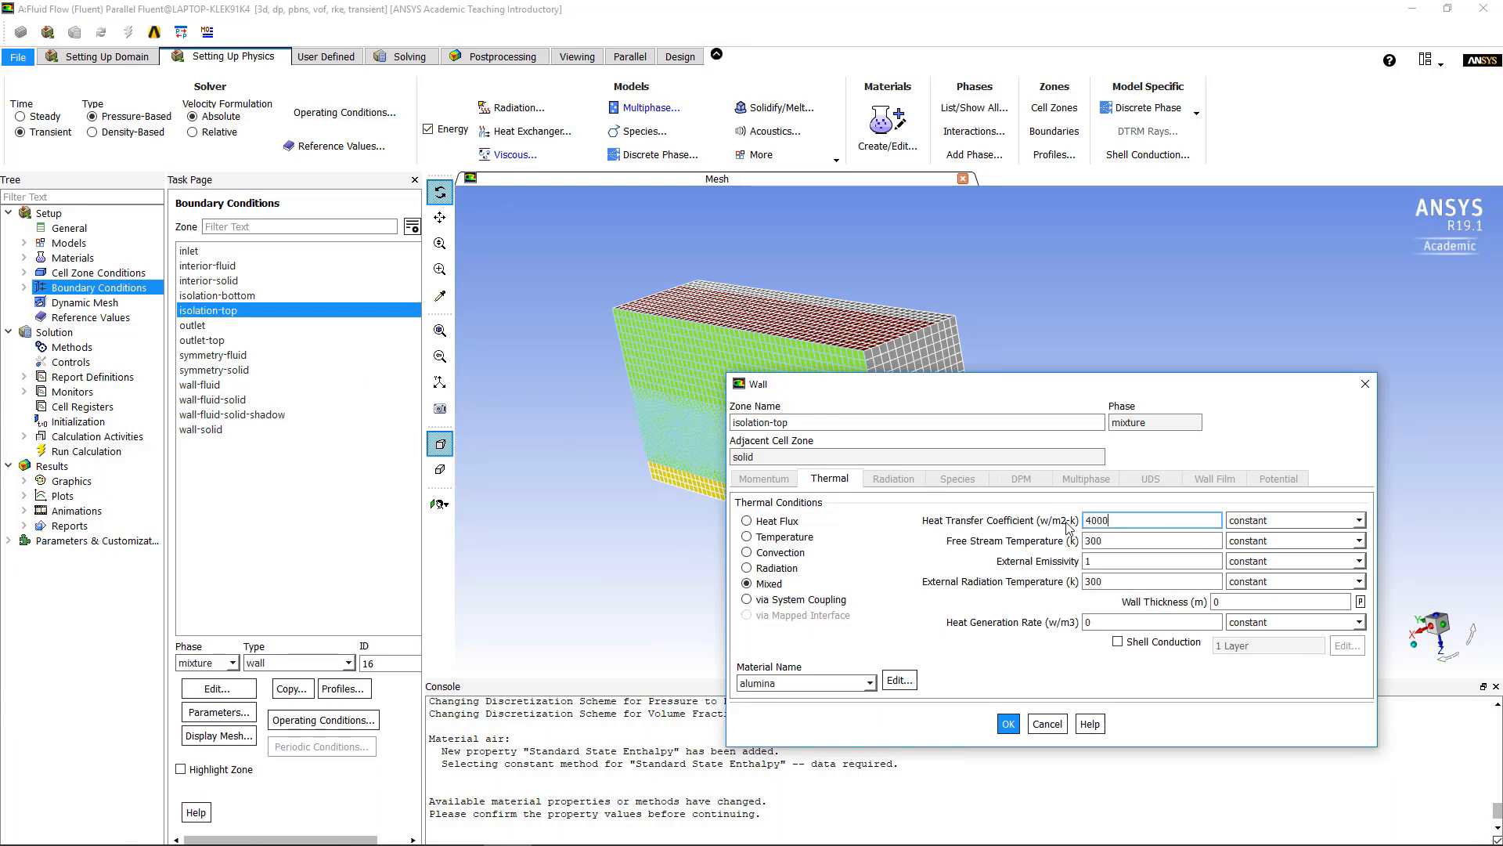
# - Choose steel as the isolation-top wall's material, set its thickness to 0.05 m and apply the settings
pyautogui.click(869, 682)
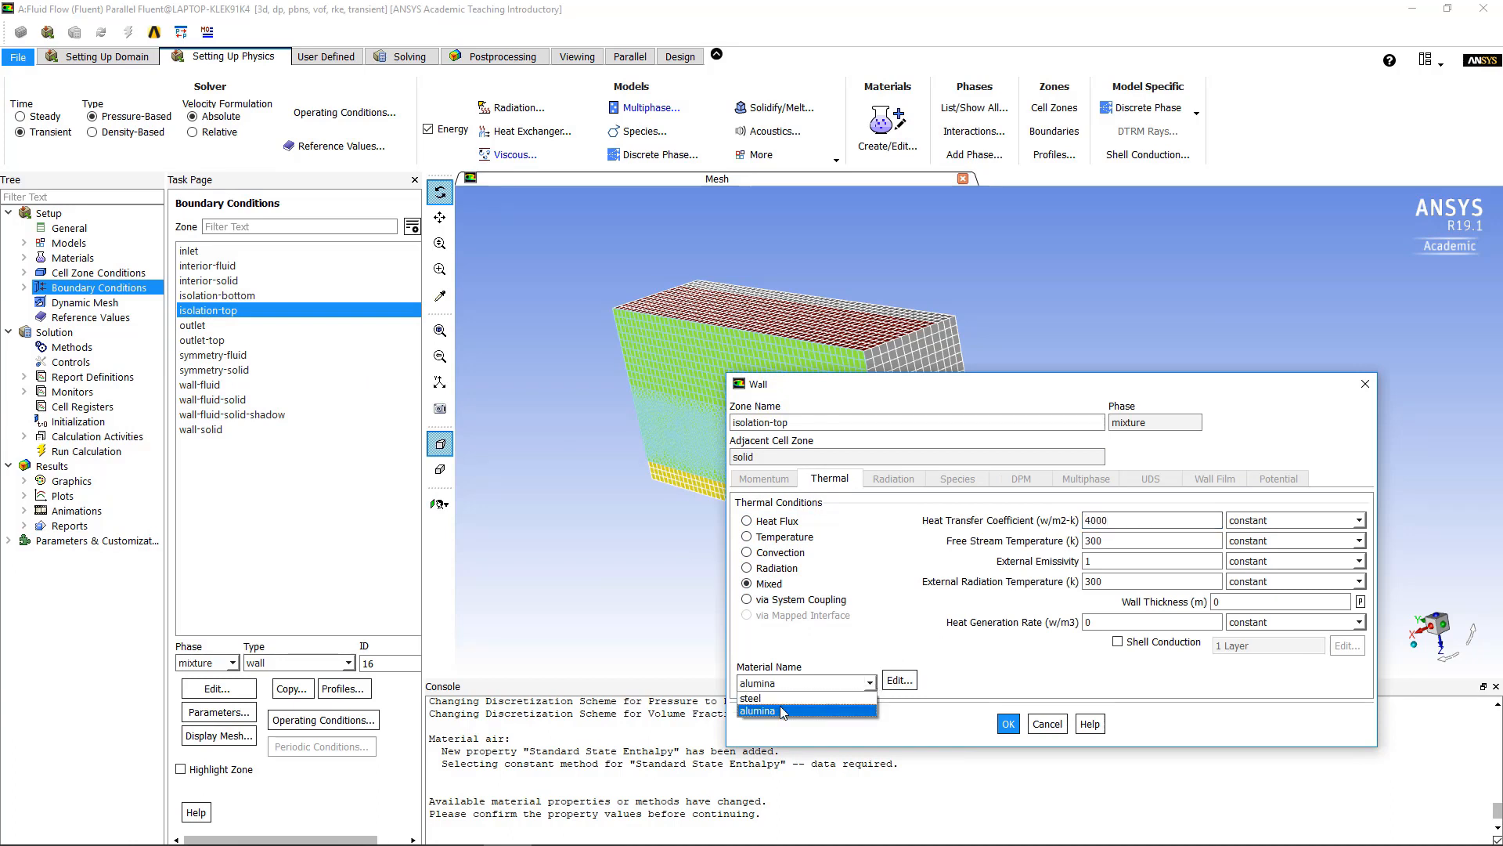
pyautogui.click(775, 698)
pyautogui.click(1230, 603)
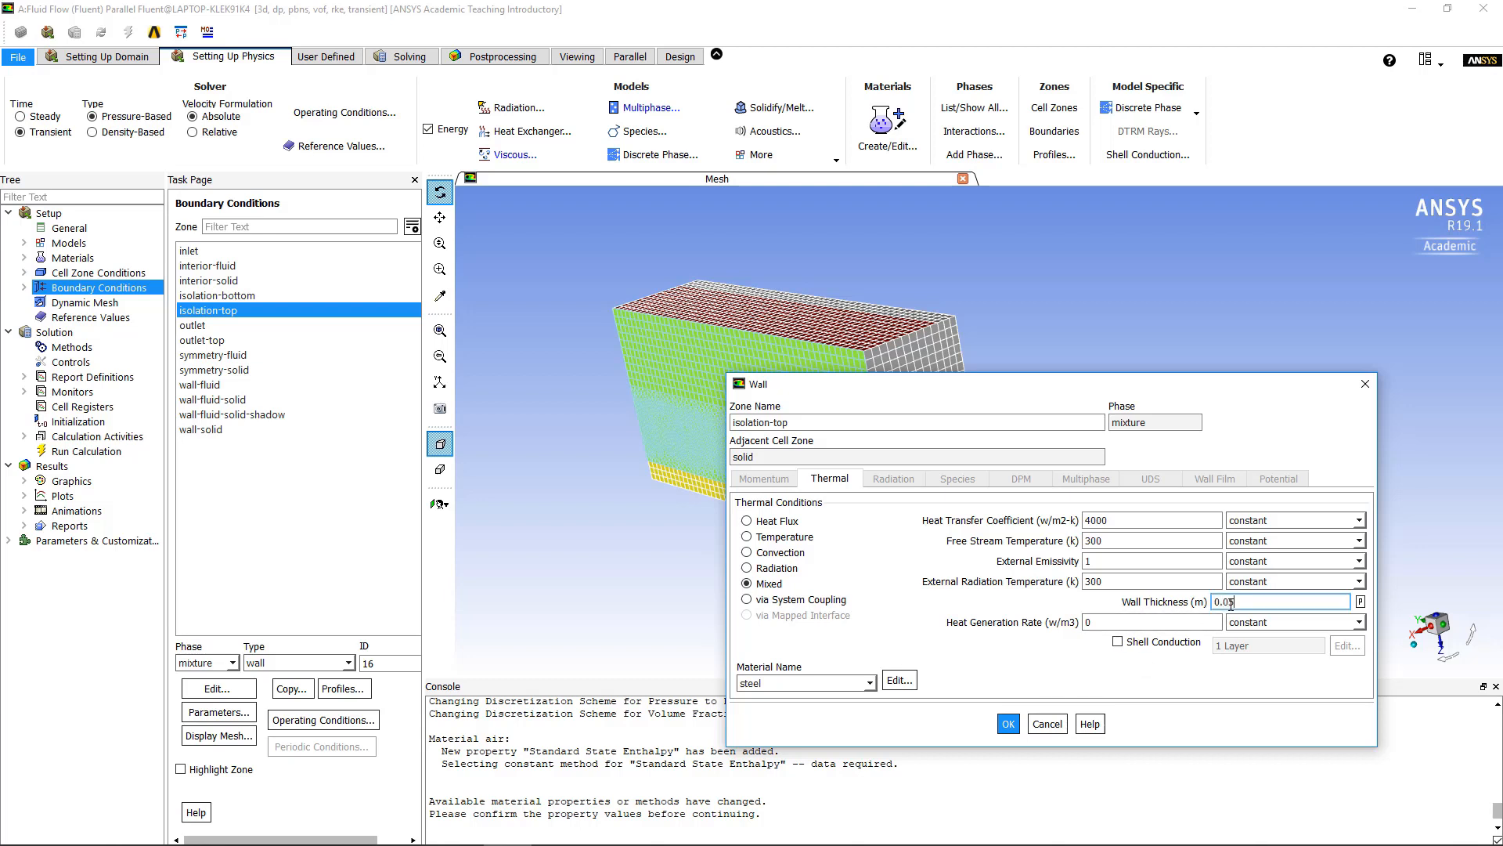
pyautogui.click(1008, 724)
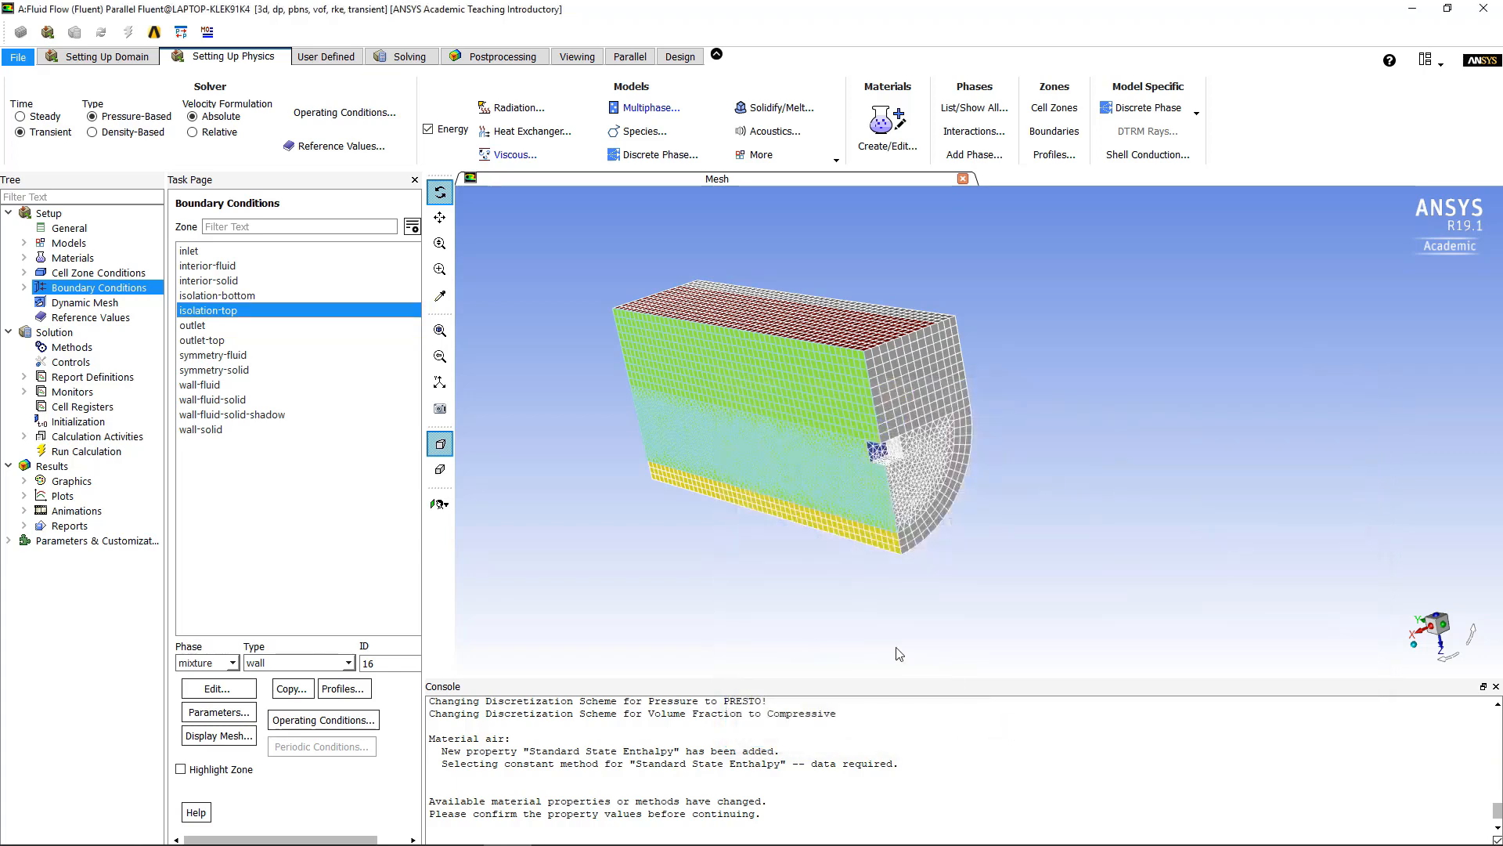
# - Review the outlet's thermal and momentum settings for the mixture phase and accept them
pyautogui.click(195, 325)
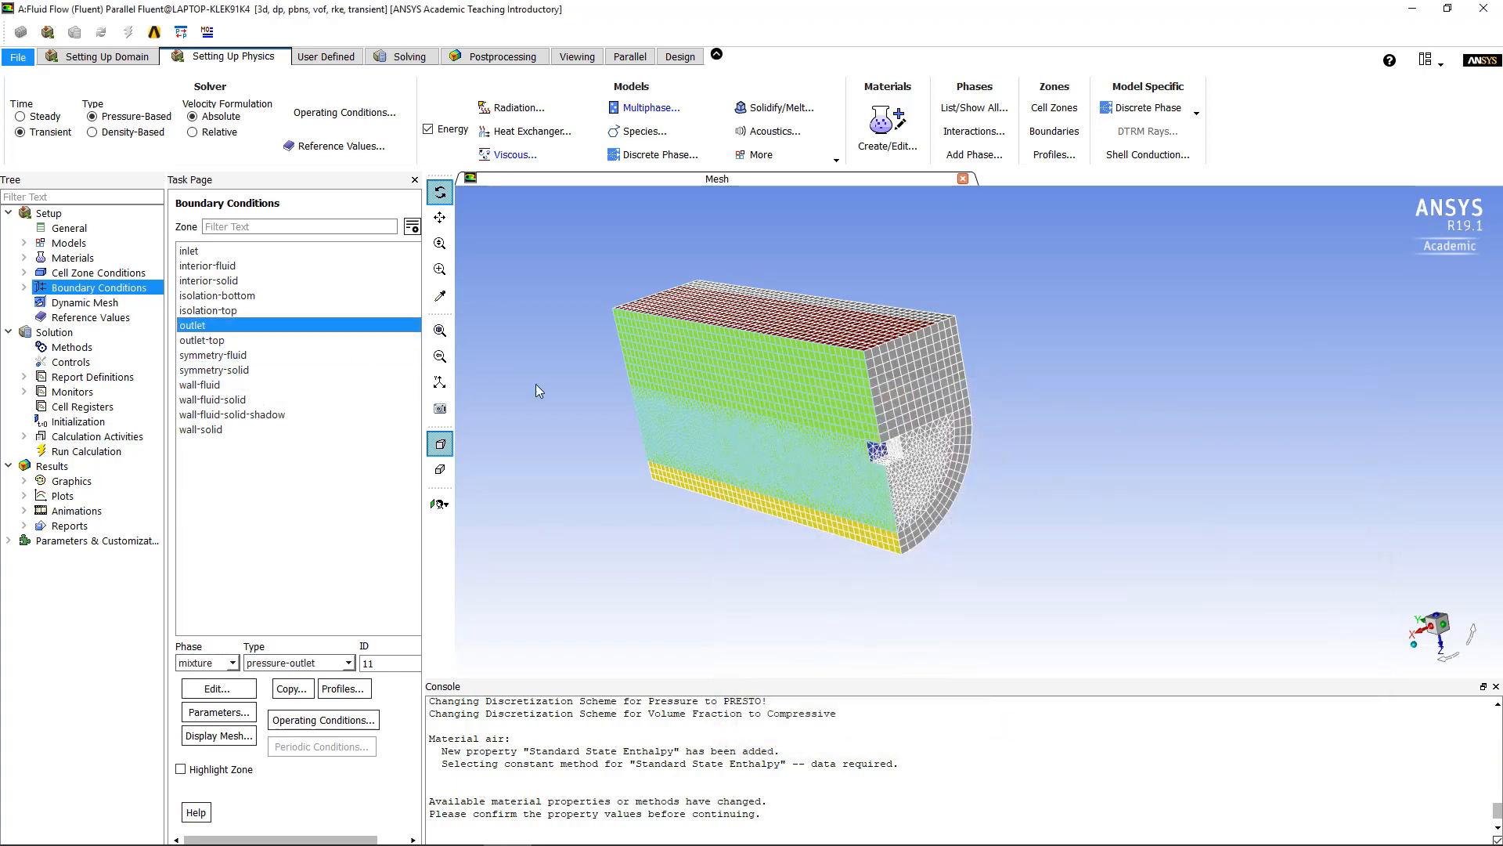
pyautogui.moveTo(594, 366); pyautogui.dragTo(1252, 439)
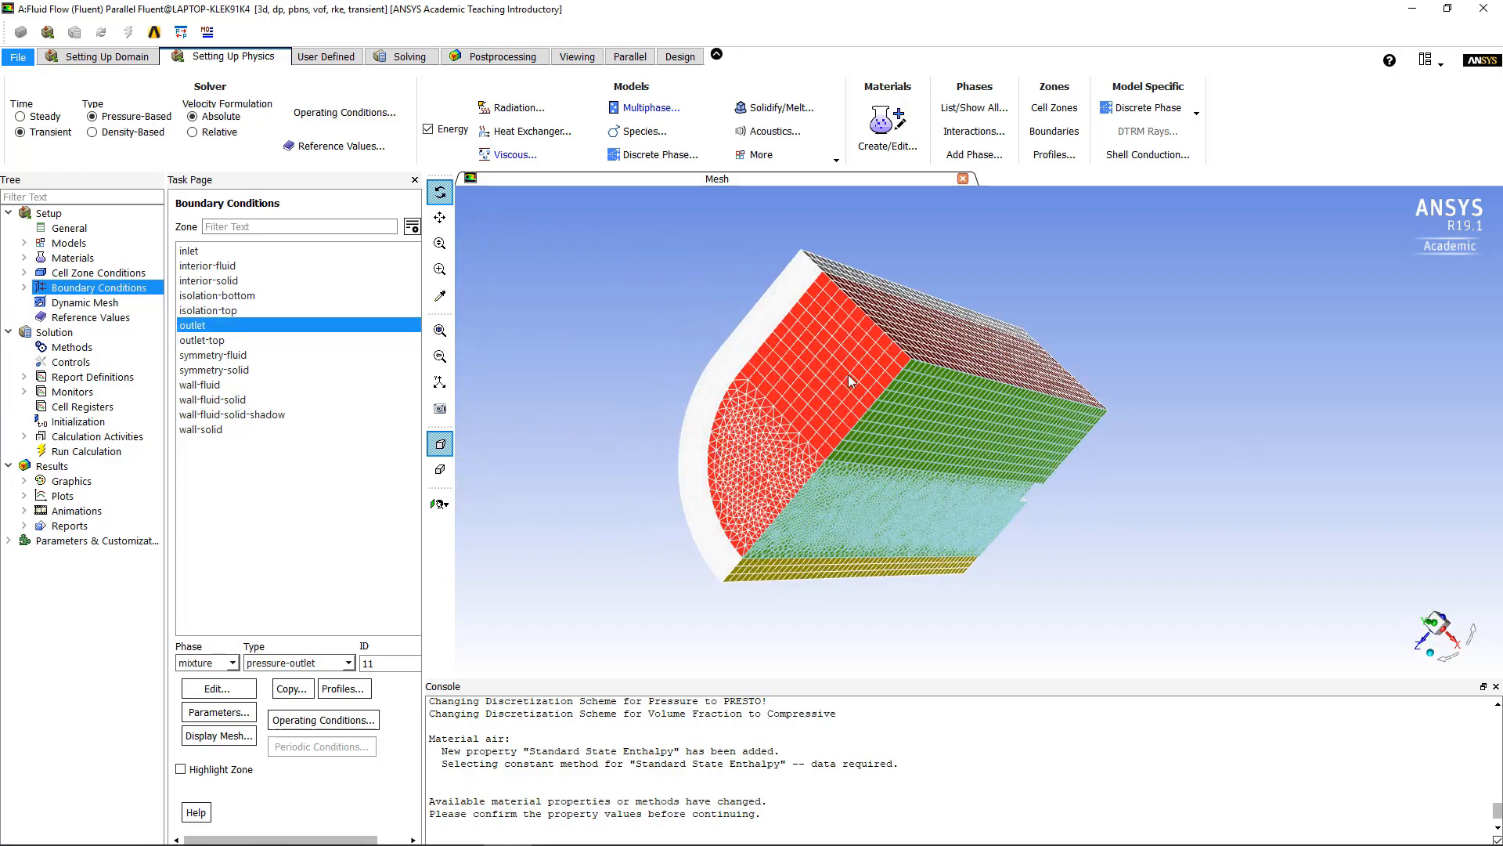
pyautogui.click(230, 696)
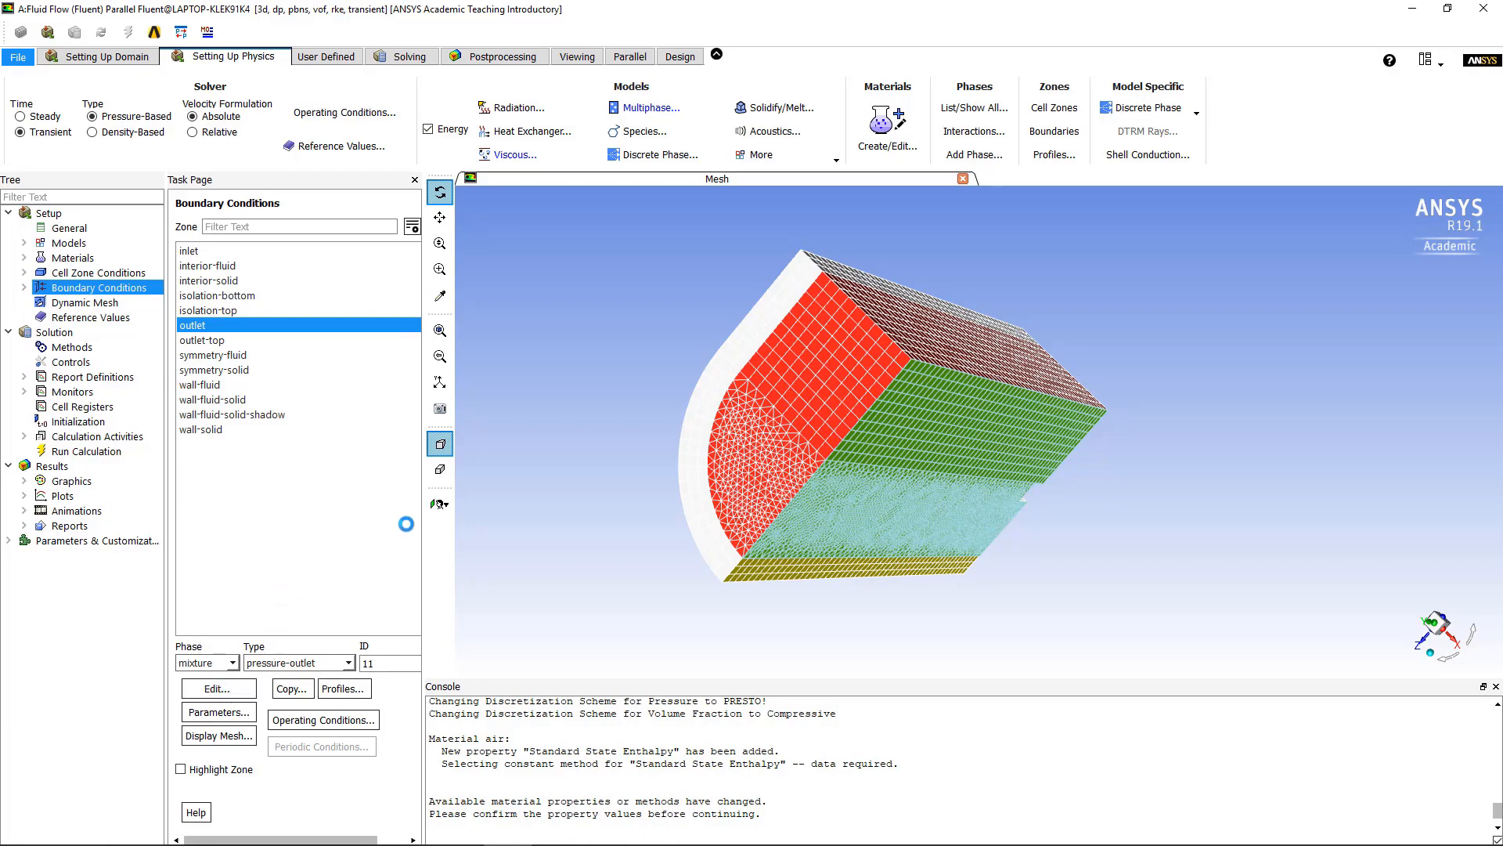
pyautogui.click(826, 447)
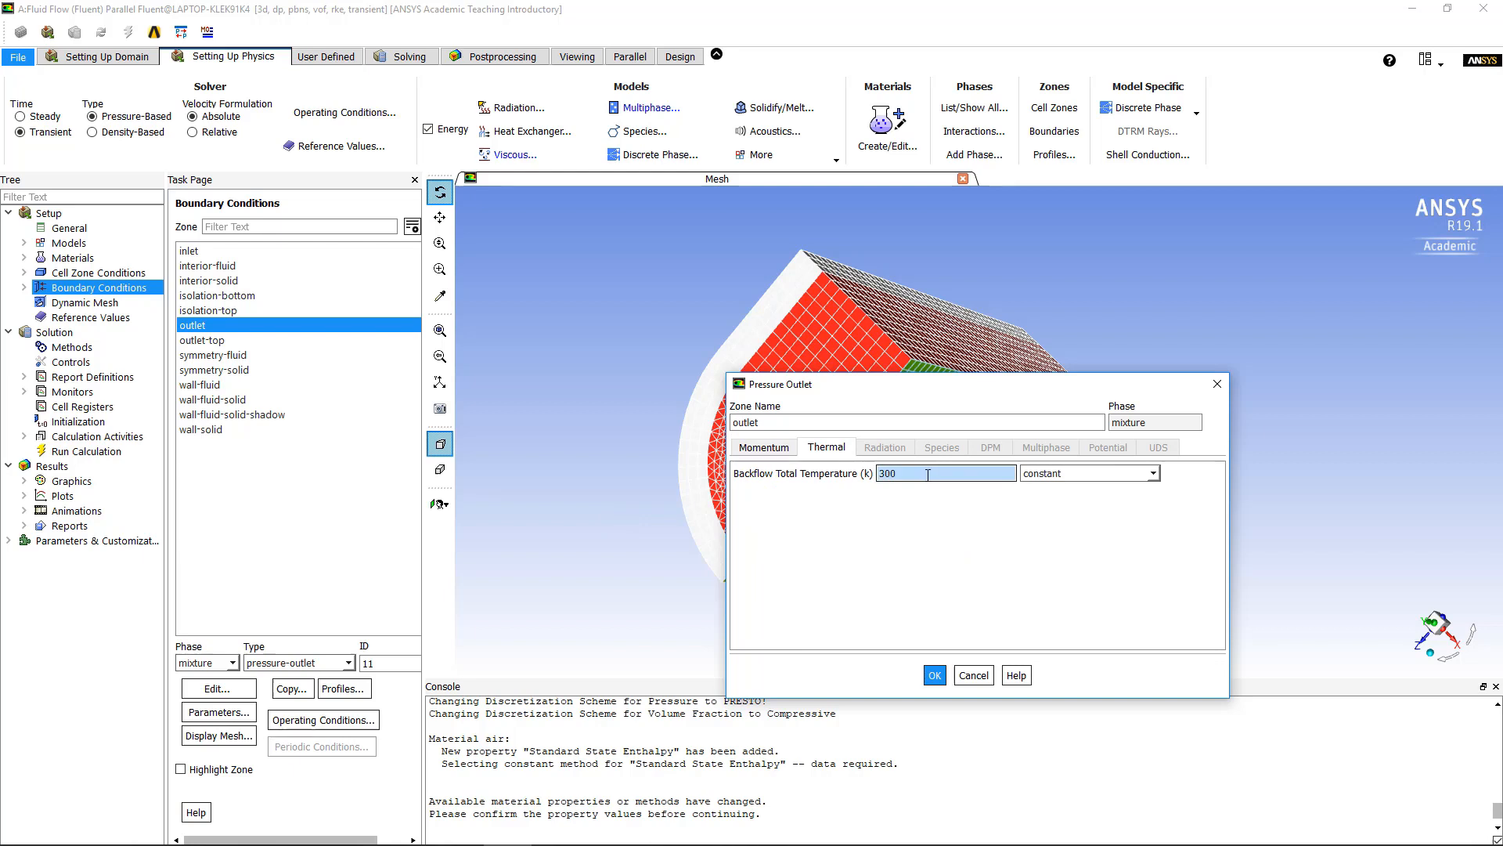
pyautogui.click(764, 450)
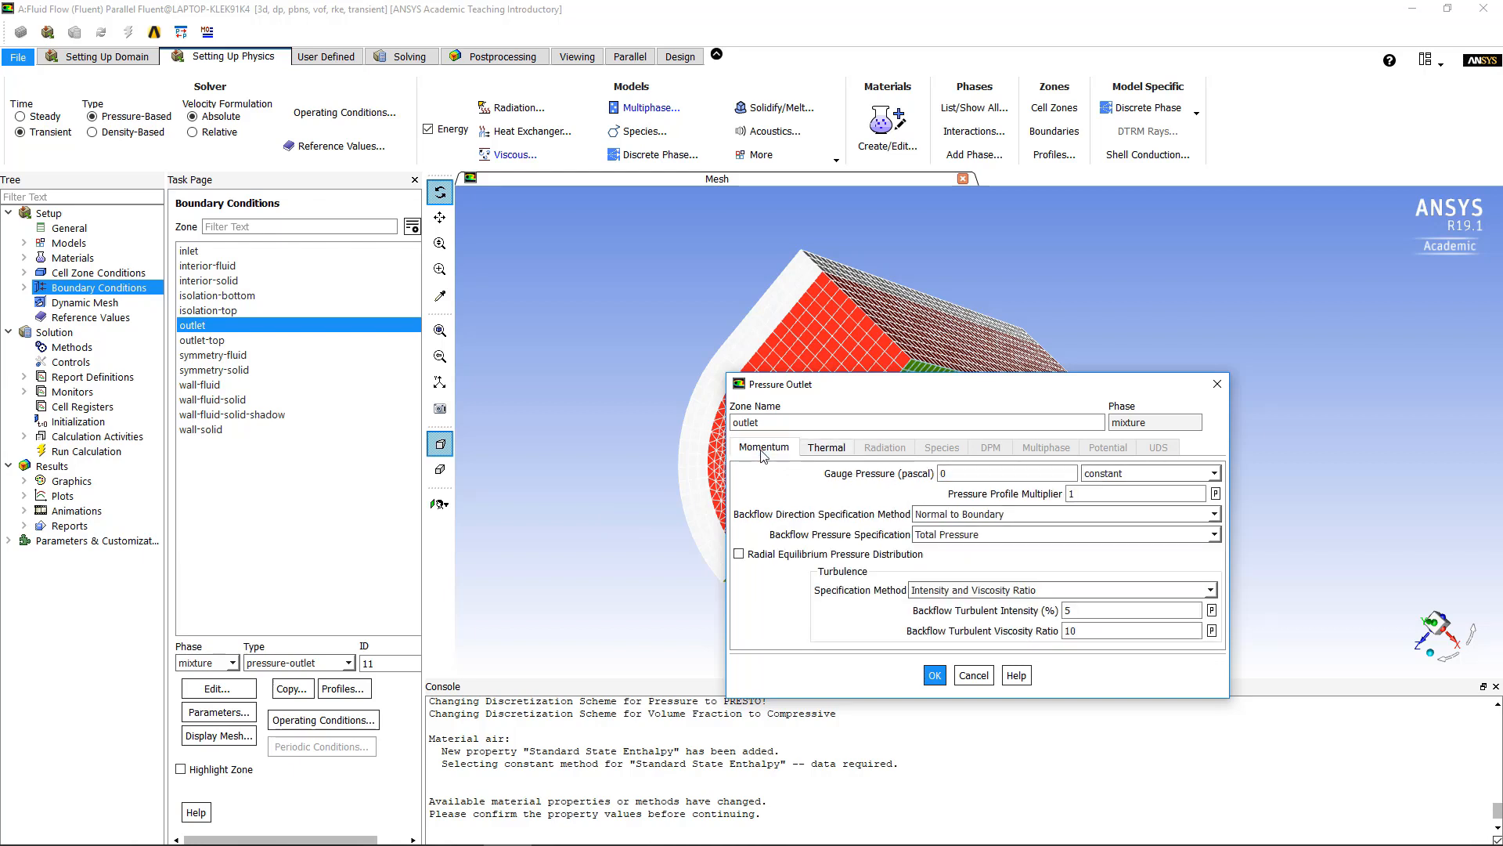
pyautogui.click(935, 675)
# - Set the air phase's backflow volume fraction at the outlet to 1 and apply it
pyautogui.click(233, 663)
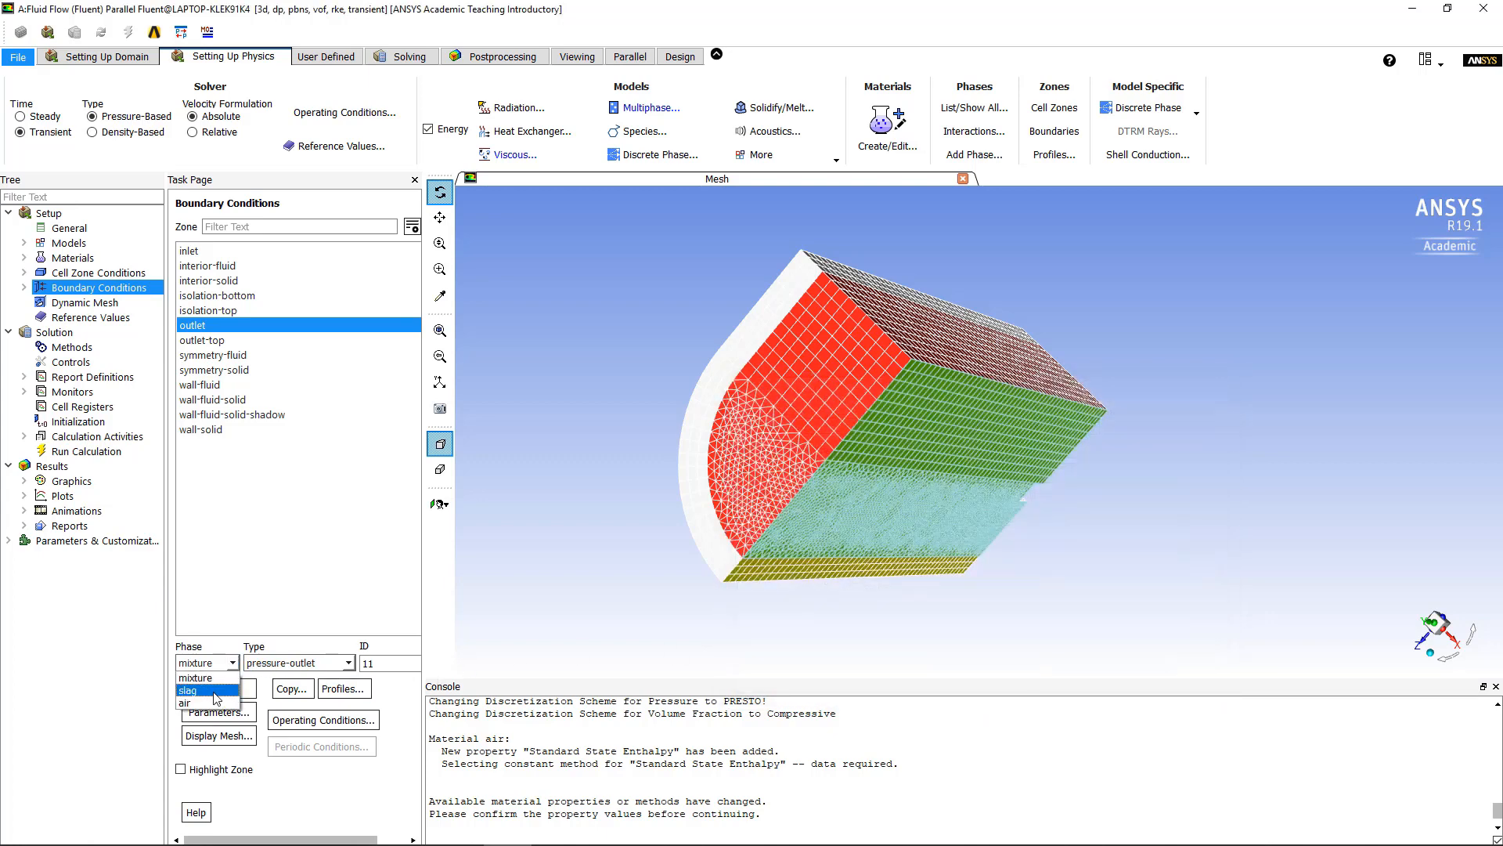
pyautogui.click(210, 691)
pyautogui.click(233, 663)
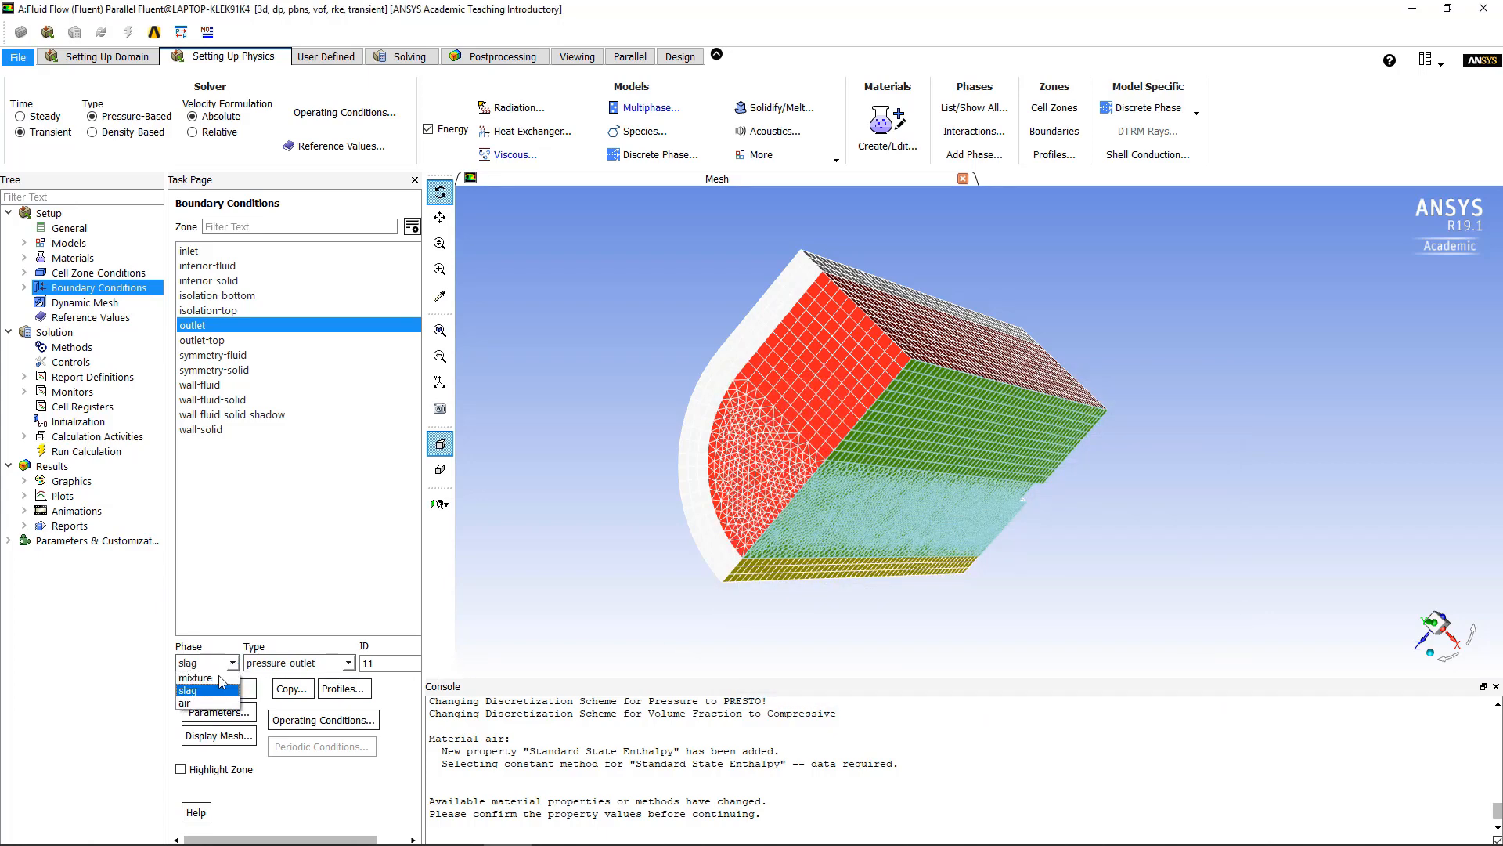
pyautogui.click(189, 704)
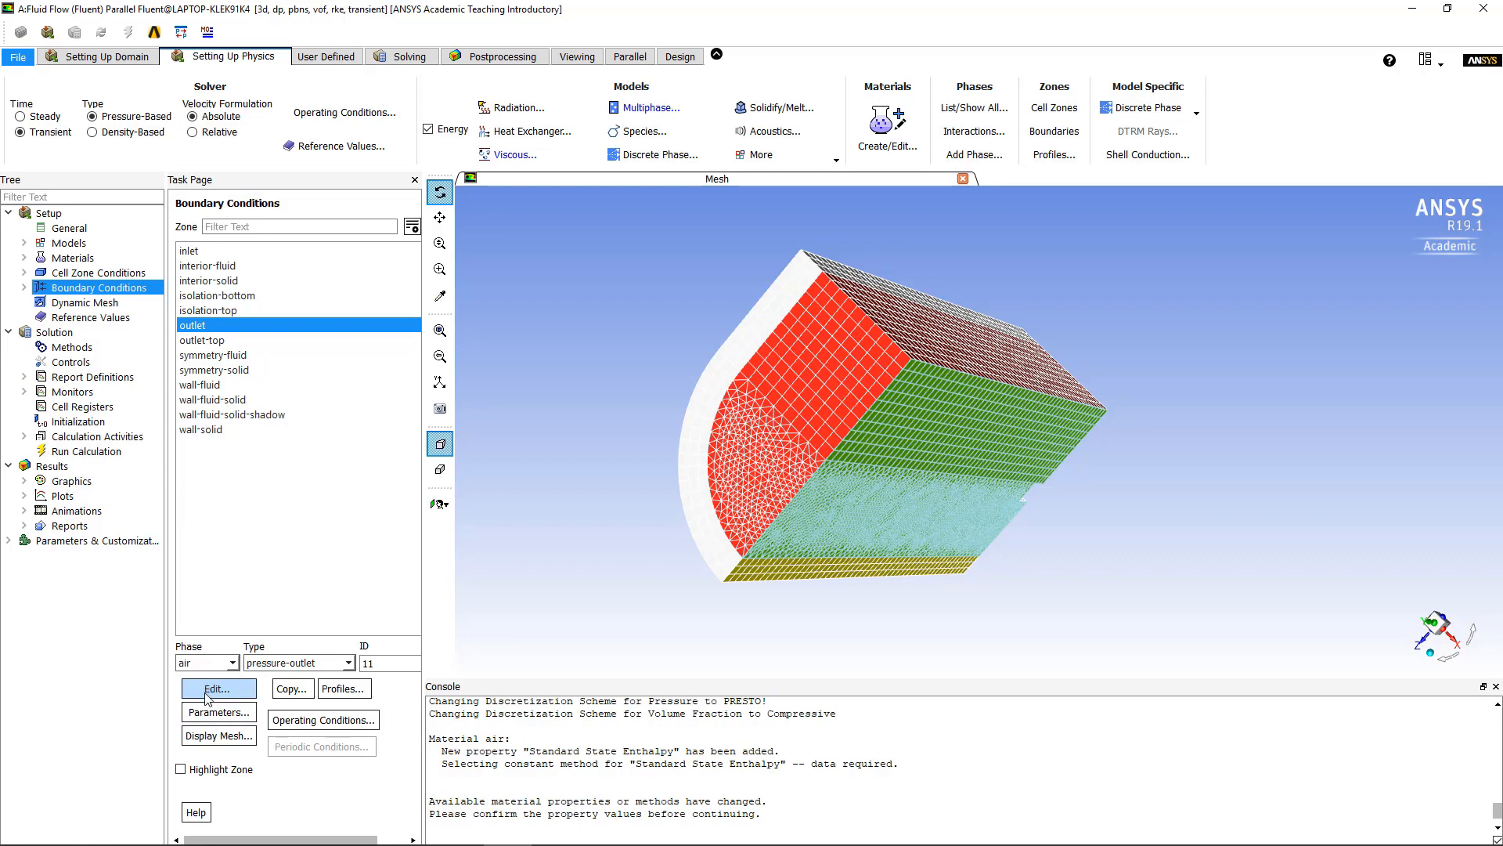
pyautogui.click(213, 689)
pyautogui.click(948, 493)
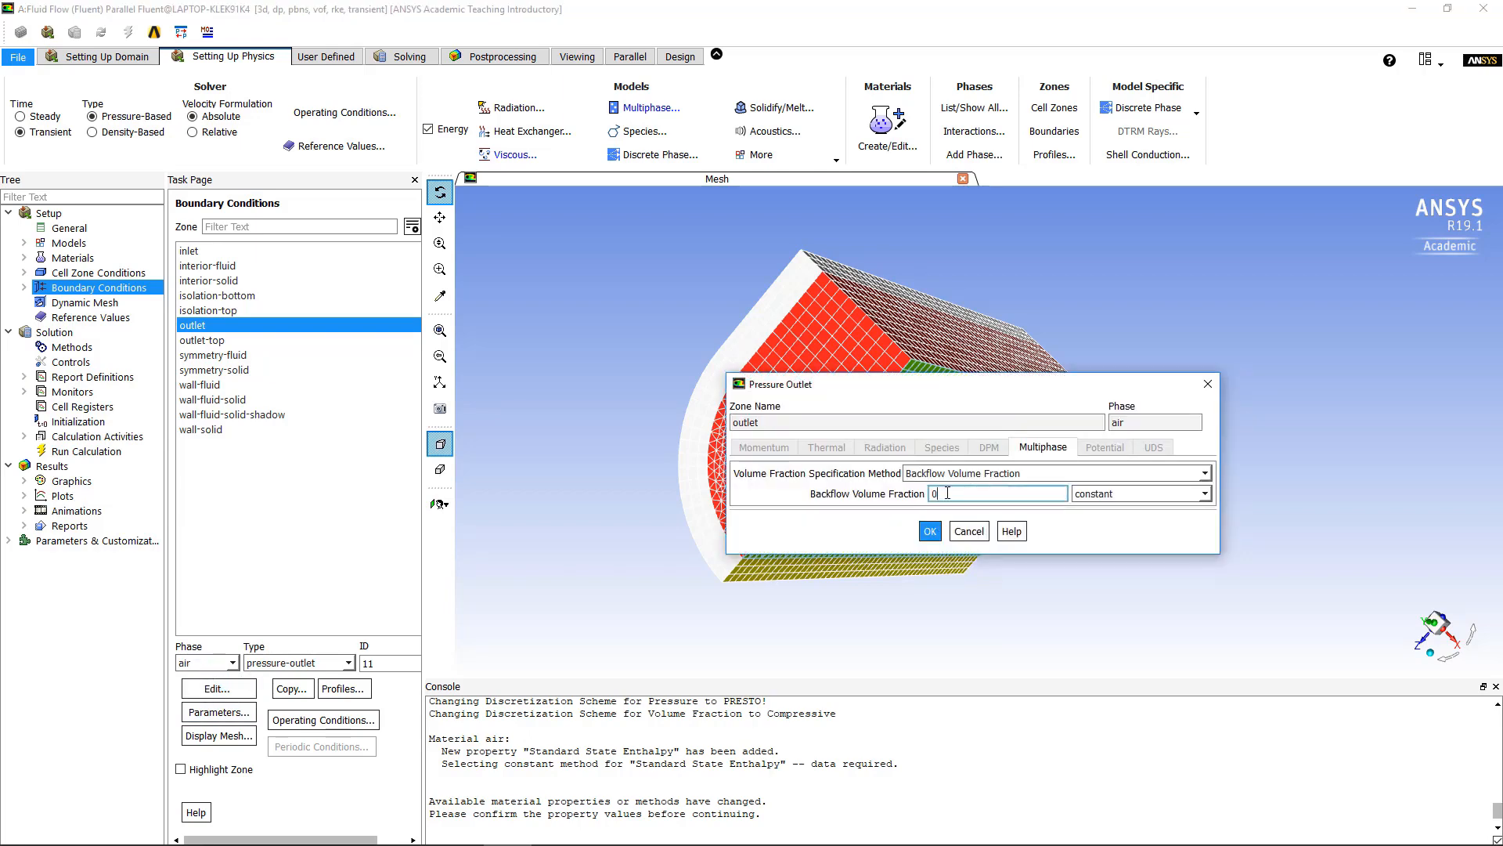
pyautogui.press('BackSpace')
pyautogui.write('1')
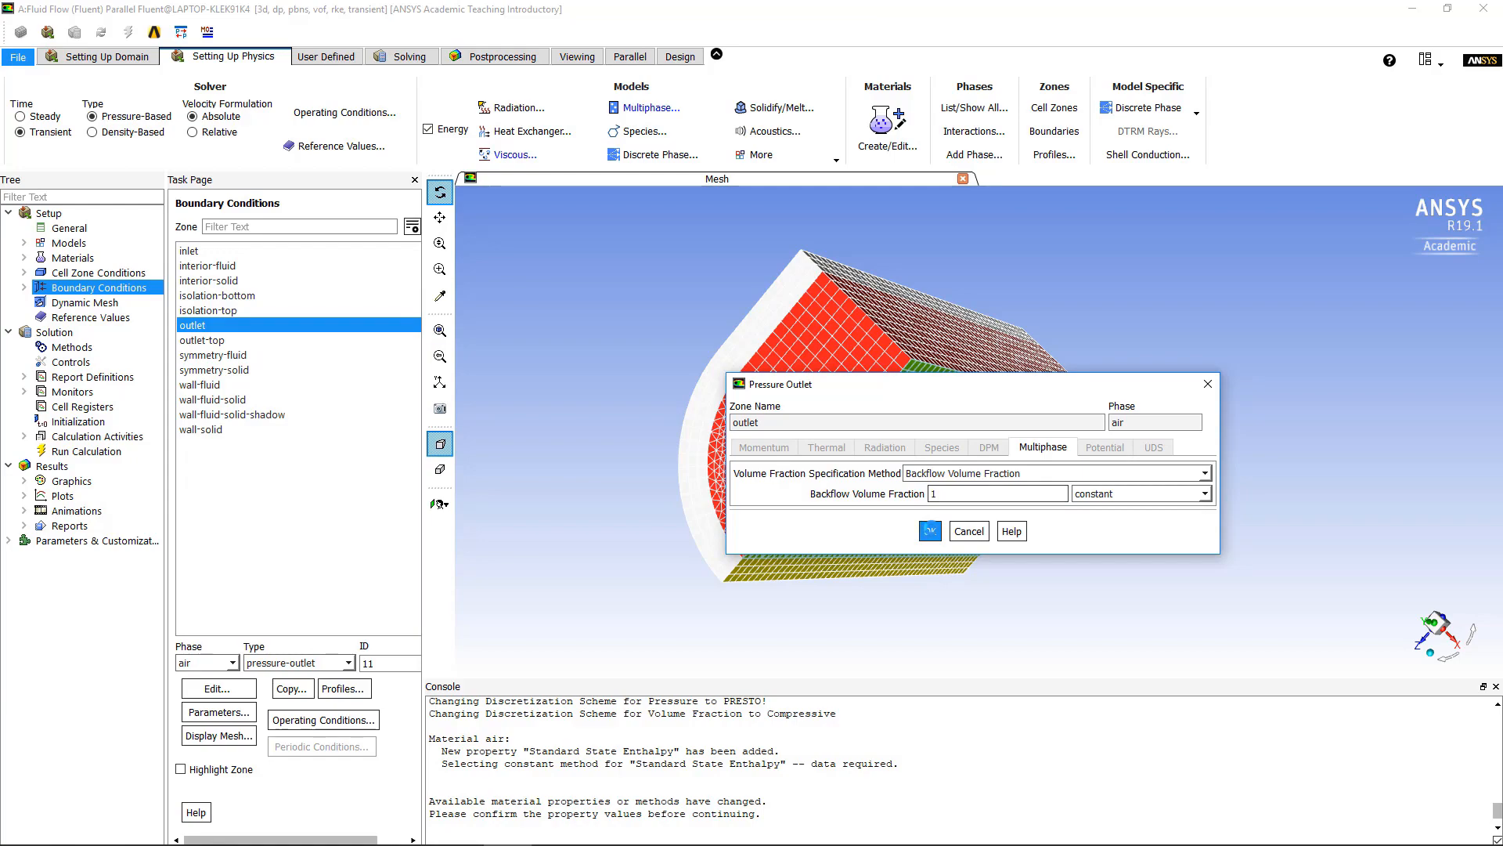
pyautogui.click(931, 532)
pyautogui.click(989, 516)
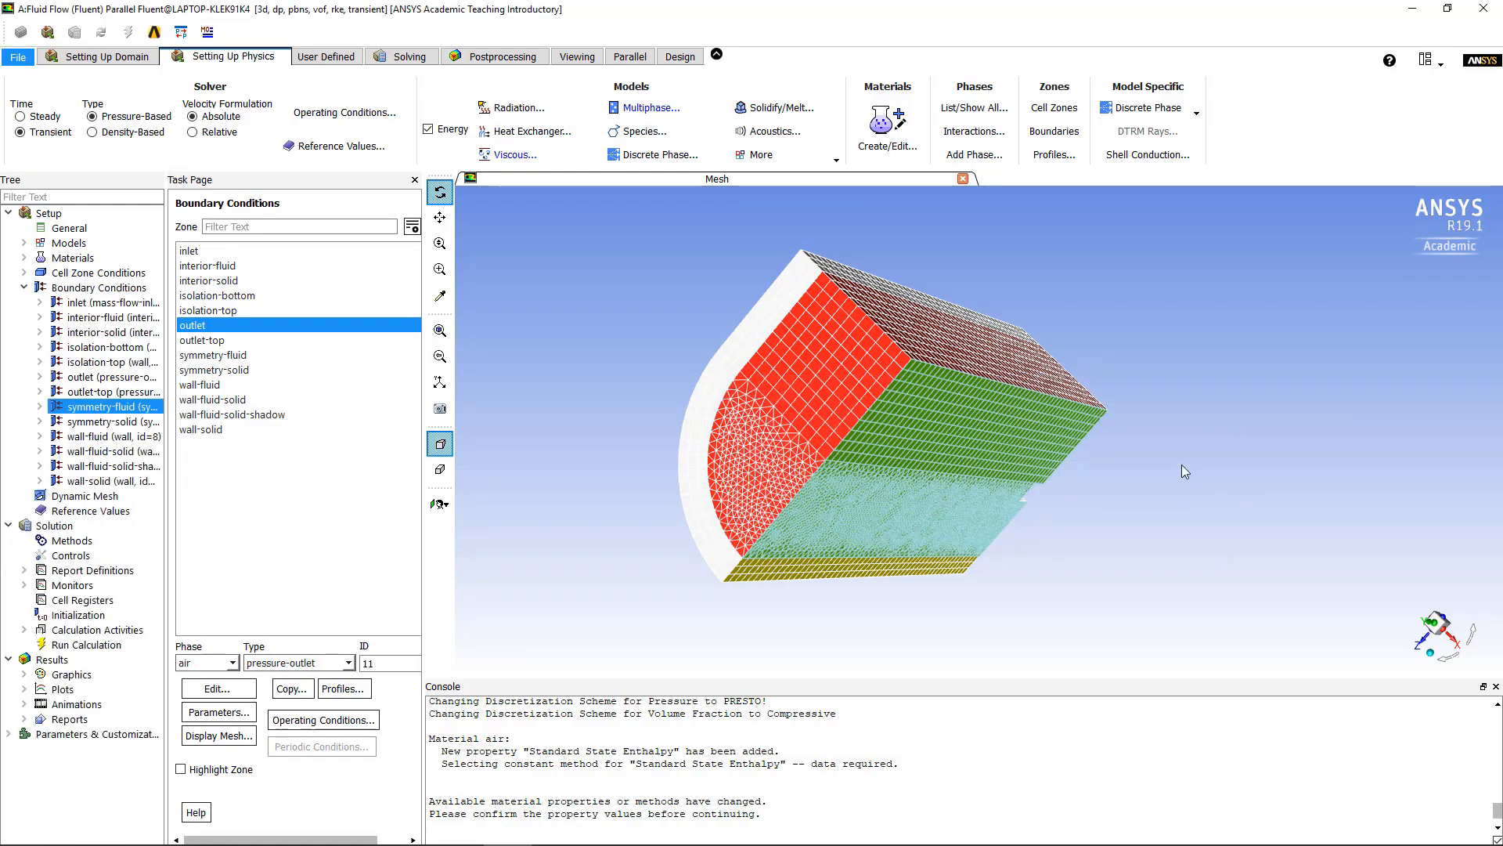
# - Set the air phase's backflow volume fraction at the outlet-top boundary to 1 and apply it
pyautogui.moveTo(750, 299); pyautogui.dragTo(631, 331)
pyautogui.click(200, 340)
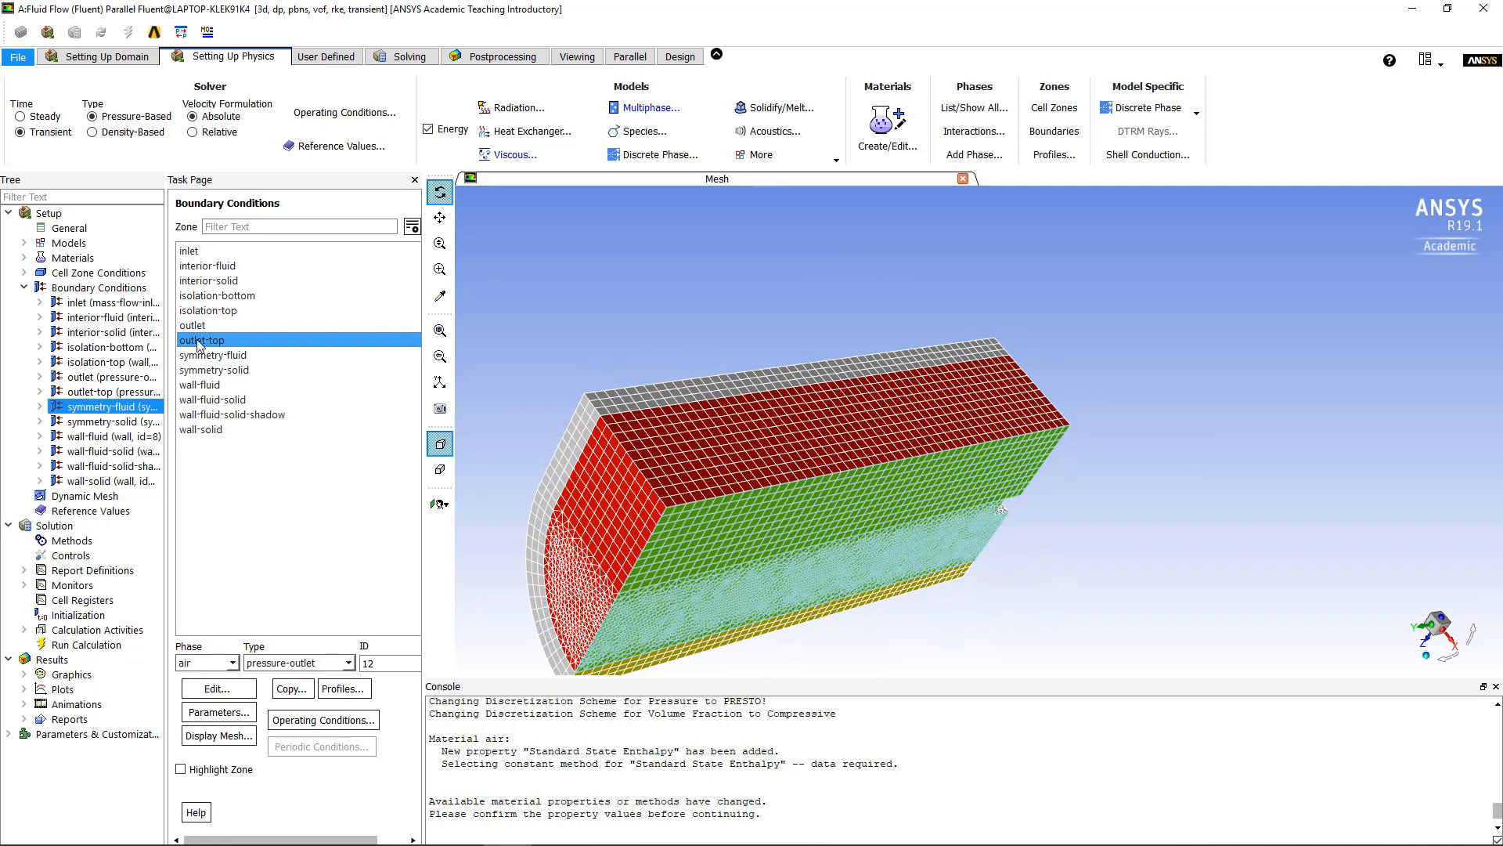
pyautogui.doubleClick(199, 340)
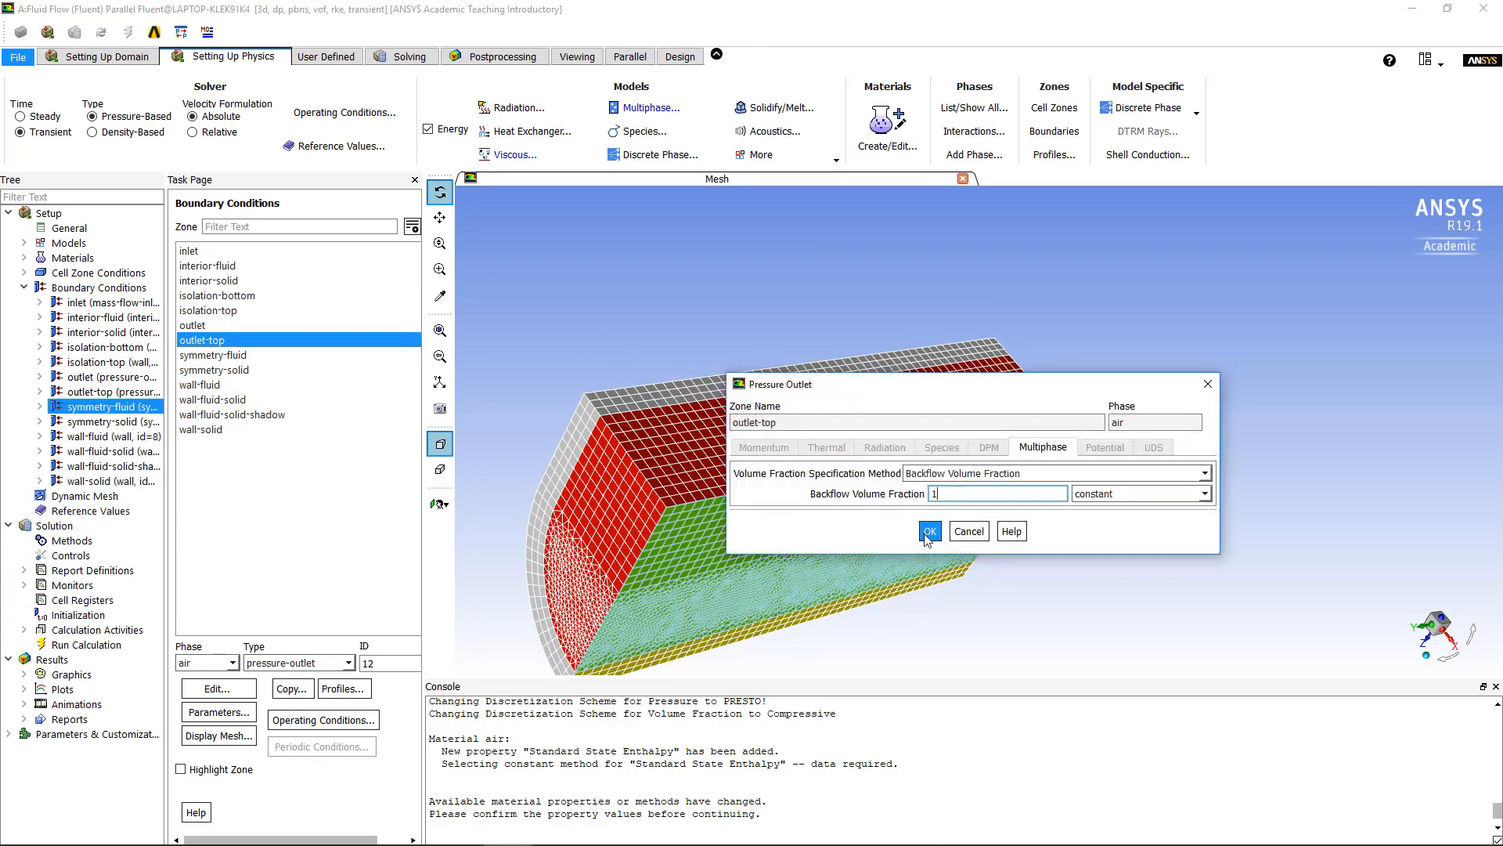
pyautogui.click(930, 533)
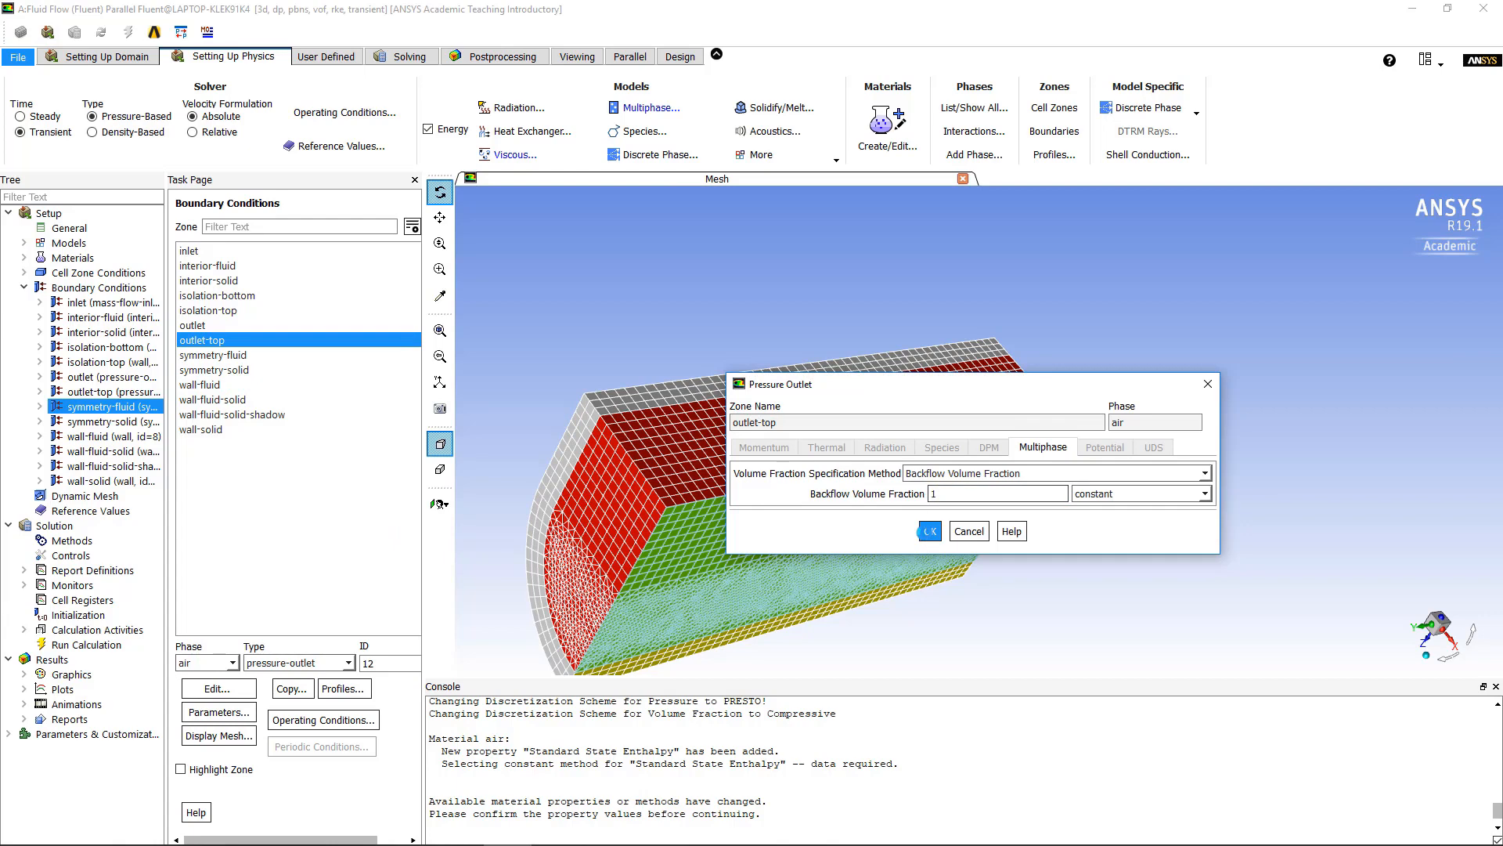
# - Review the outlet-top boundary's momentum and thermal settings for the mixture phase and accept them
pyautogui.click(232, 663)
pyautogui.click(205, 675)
pyautogui.click(219, 689)
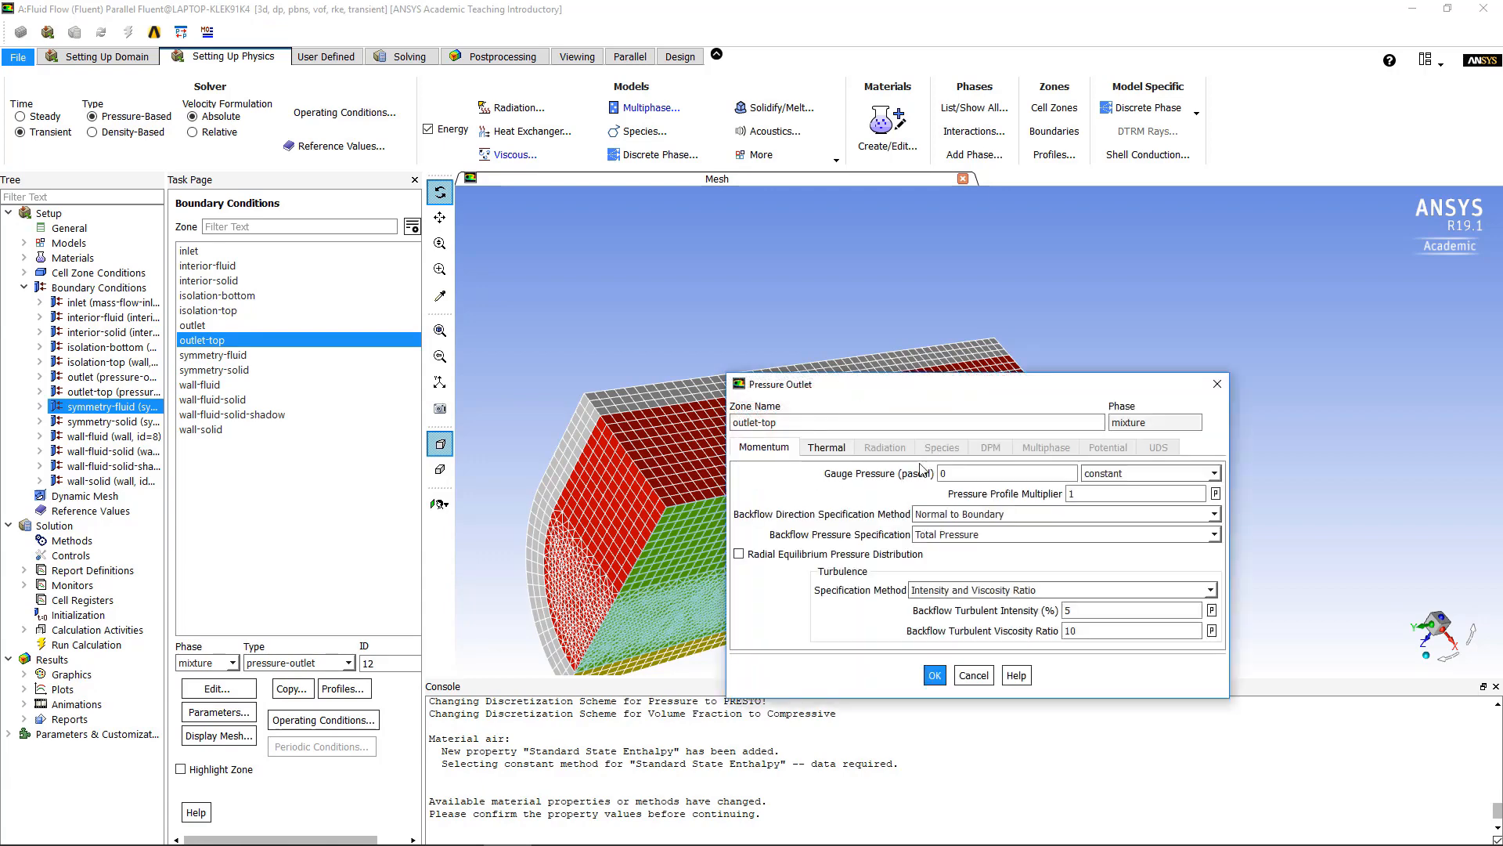
pyautogui.click(827, 448)
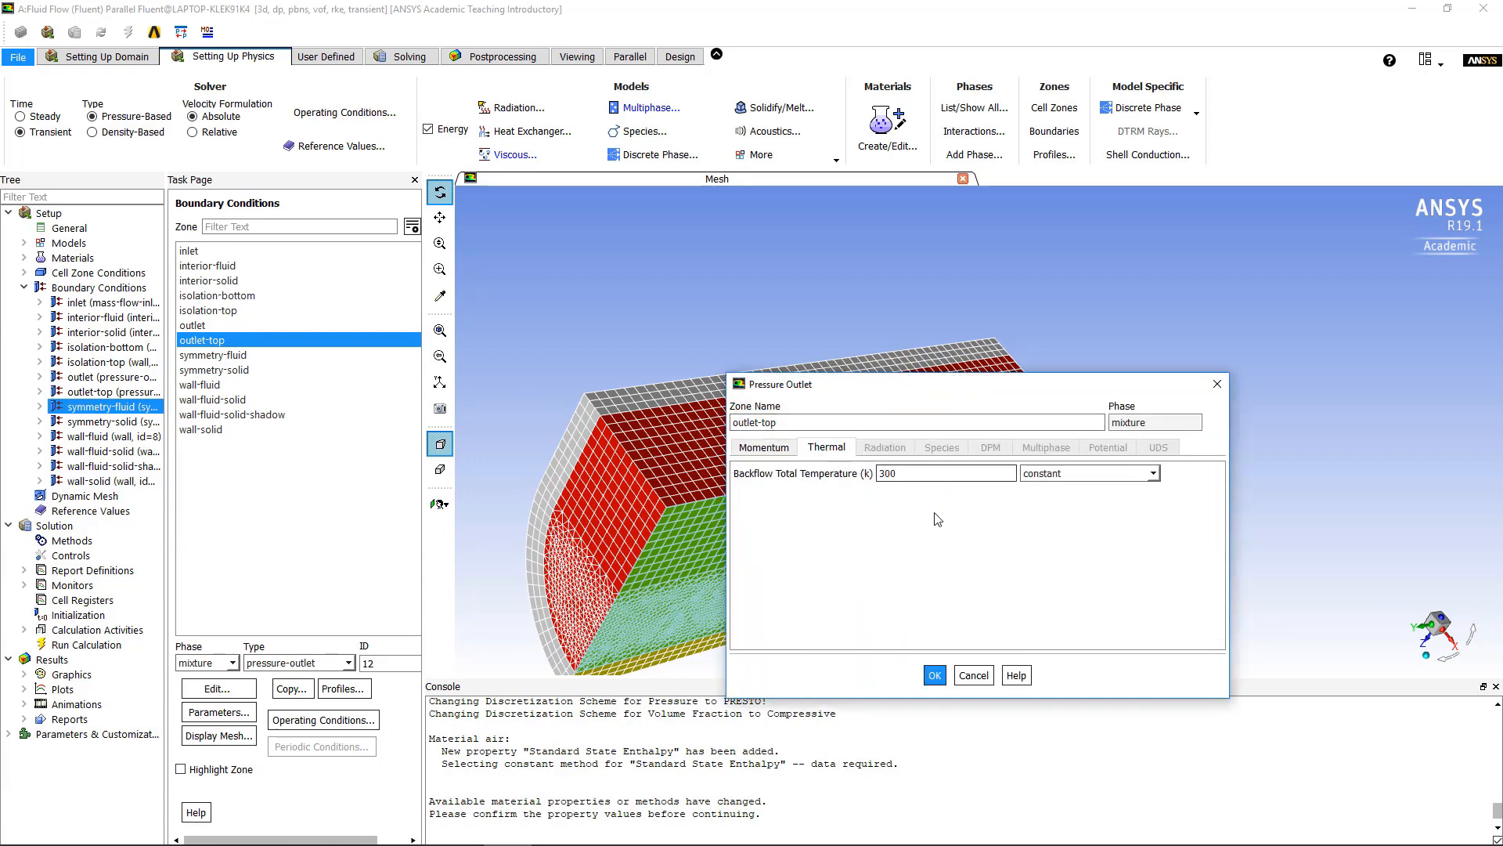
pyautogui.click(935, 675)
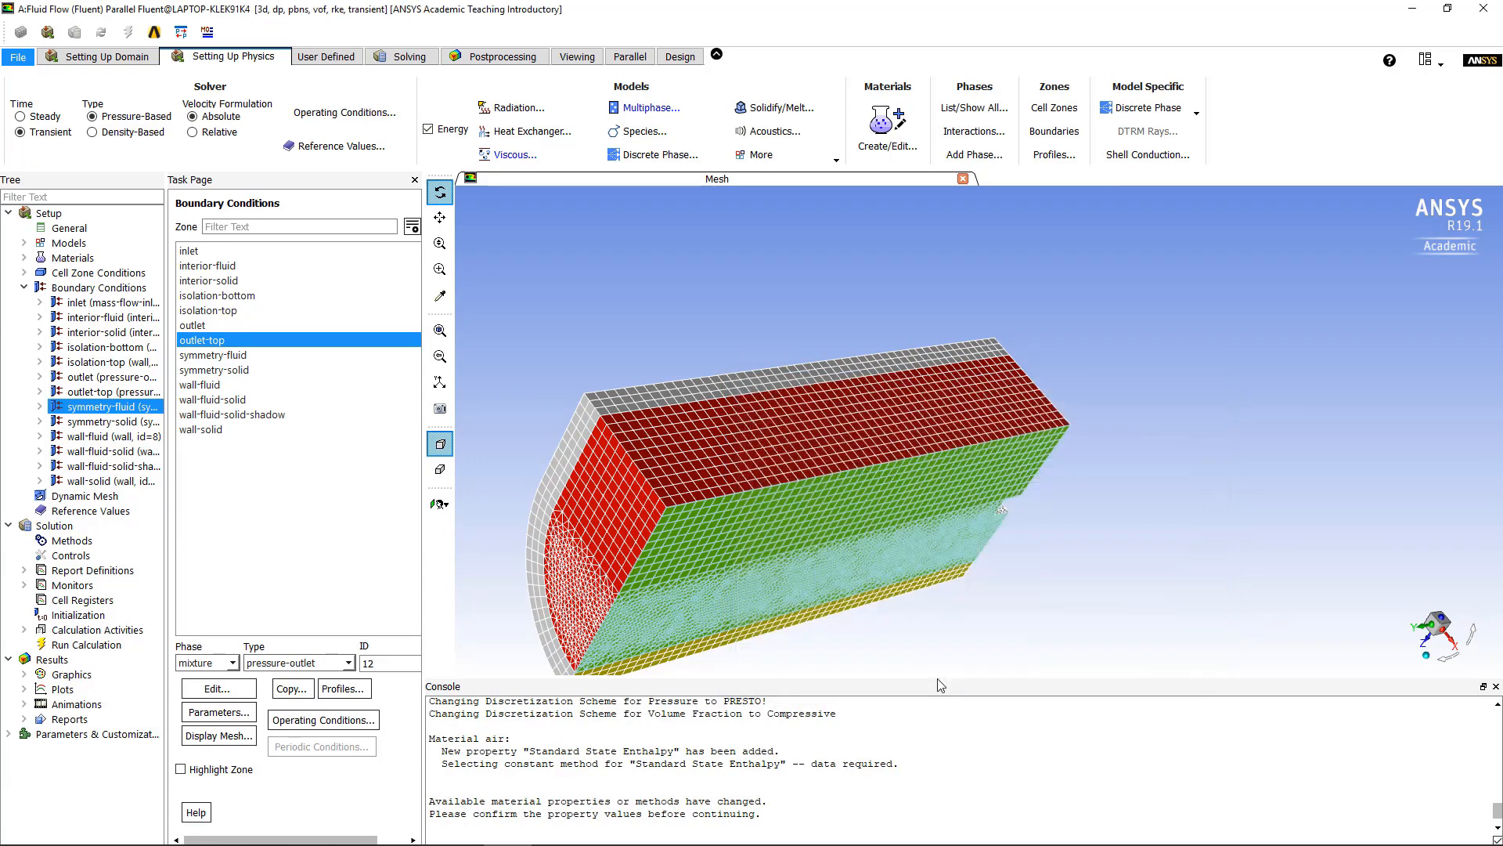
# - Check the boundary types of the symmetry and wall zones, including the thermal condition of wall-fluid-solid-shadow
pyautogui.moveTo(707, 361)
pyautogui.mouseDown()
pyautogui.moveTo(674, 255)
pyautogui.moveTo(681, 368)
pyautogui.mouseUp()
pyautogui.click(269, 357)
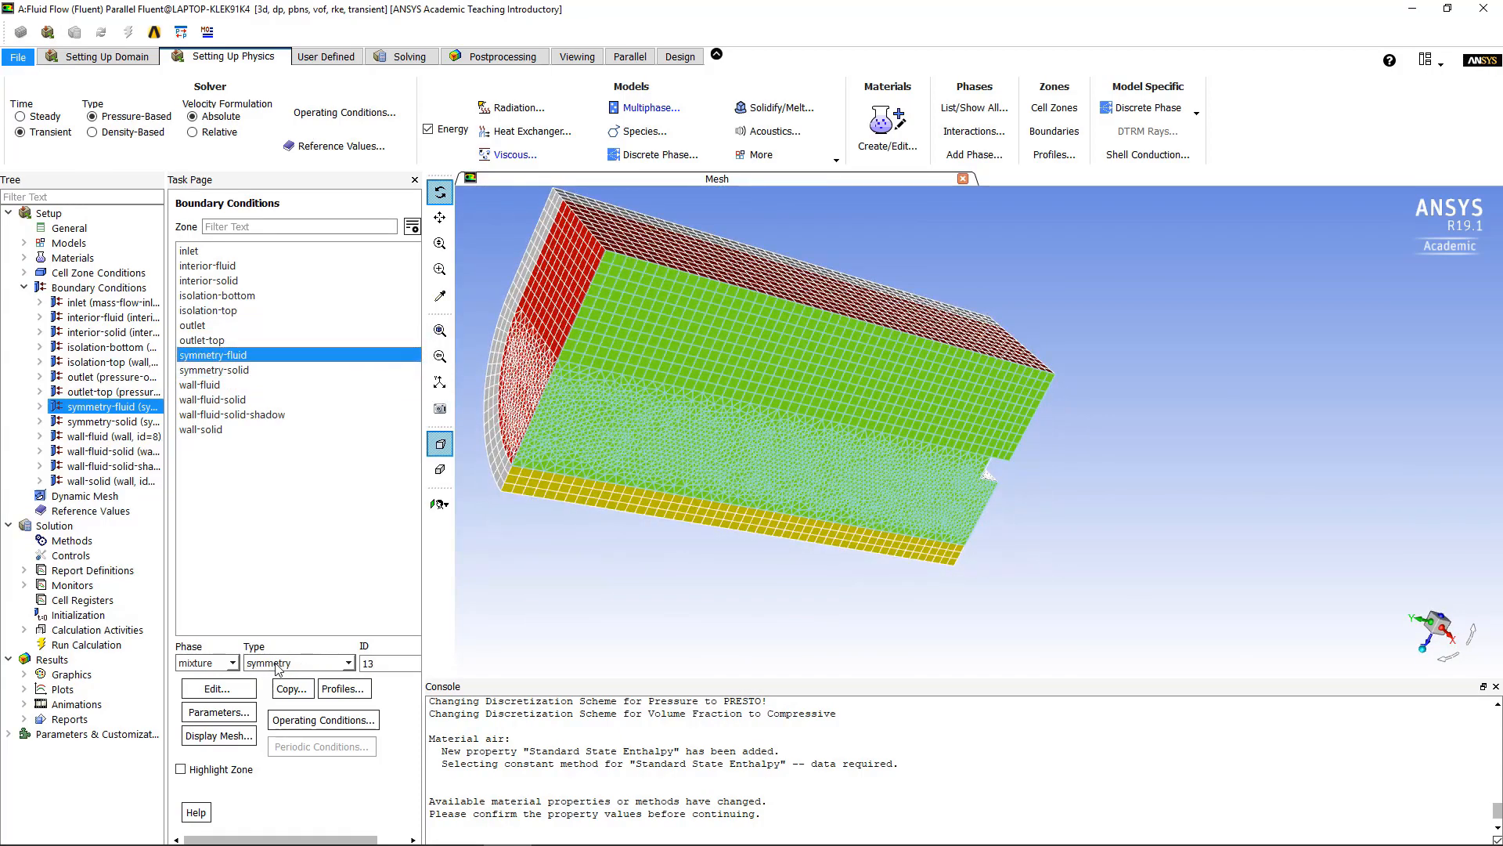
pyautogui.click(241, 372)
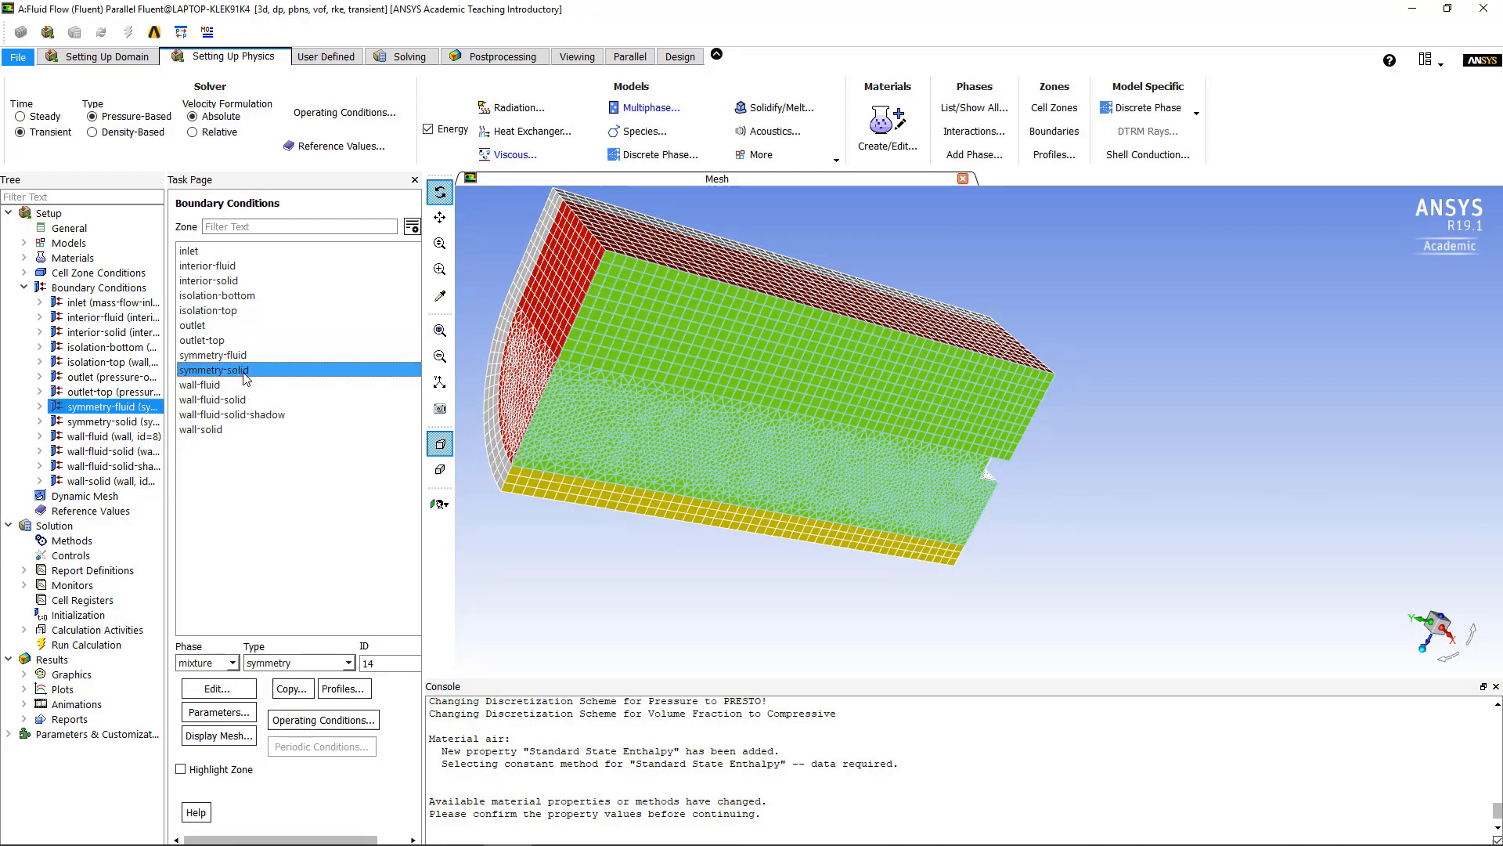
pyautogui.click(235, 399)
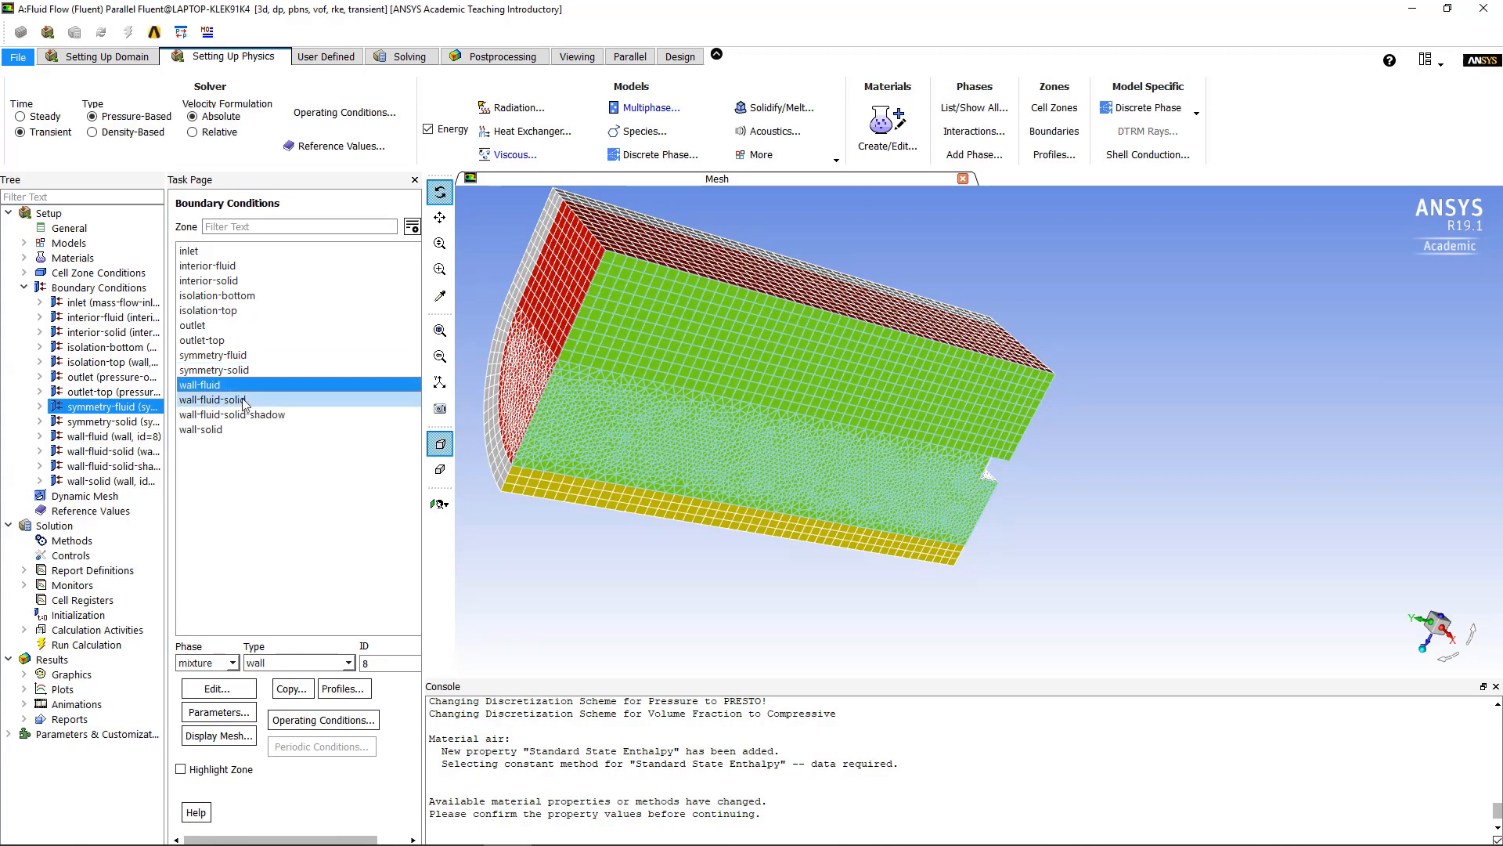
pyautogui.click(235, 414)
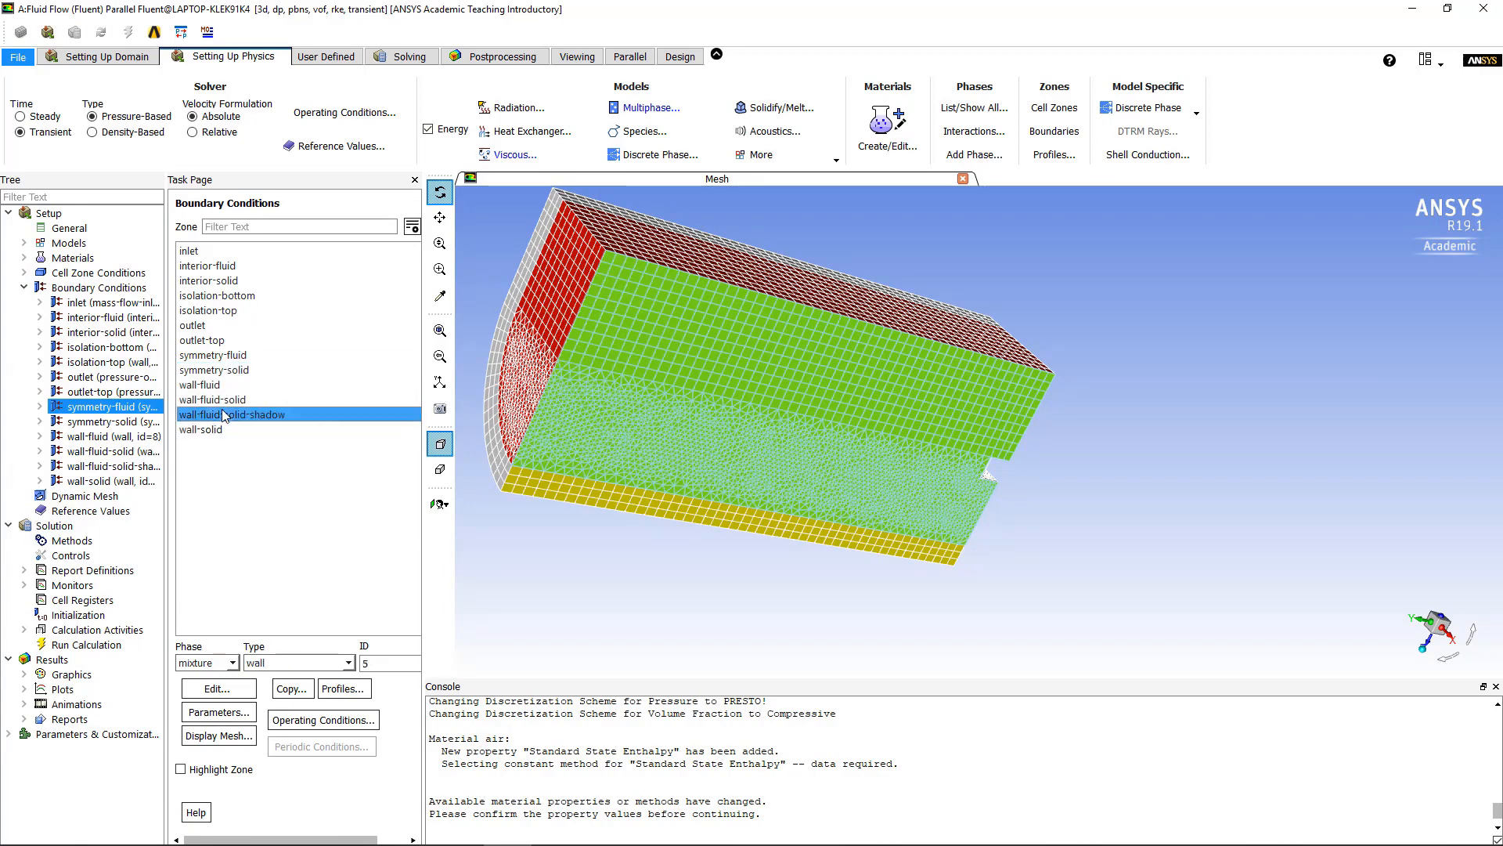
pyautogui.click(225, 685)
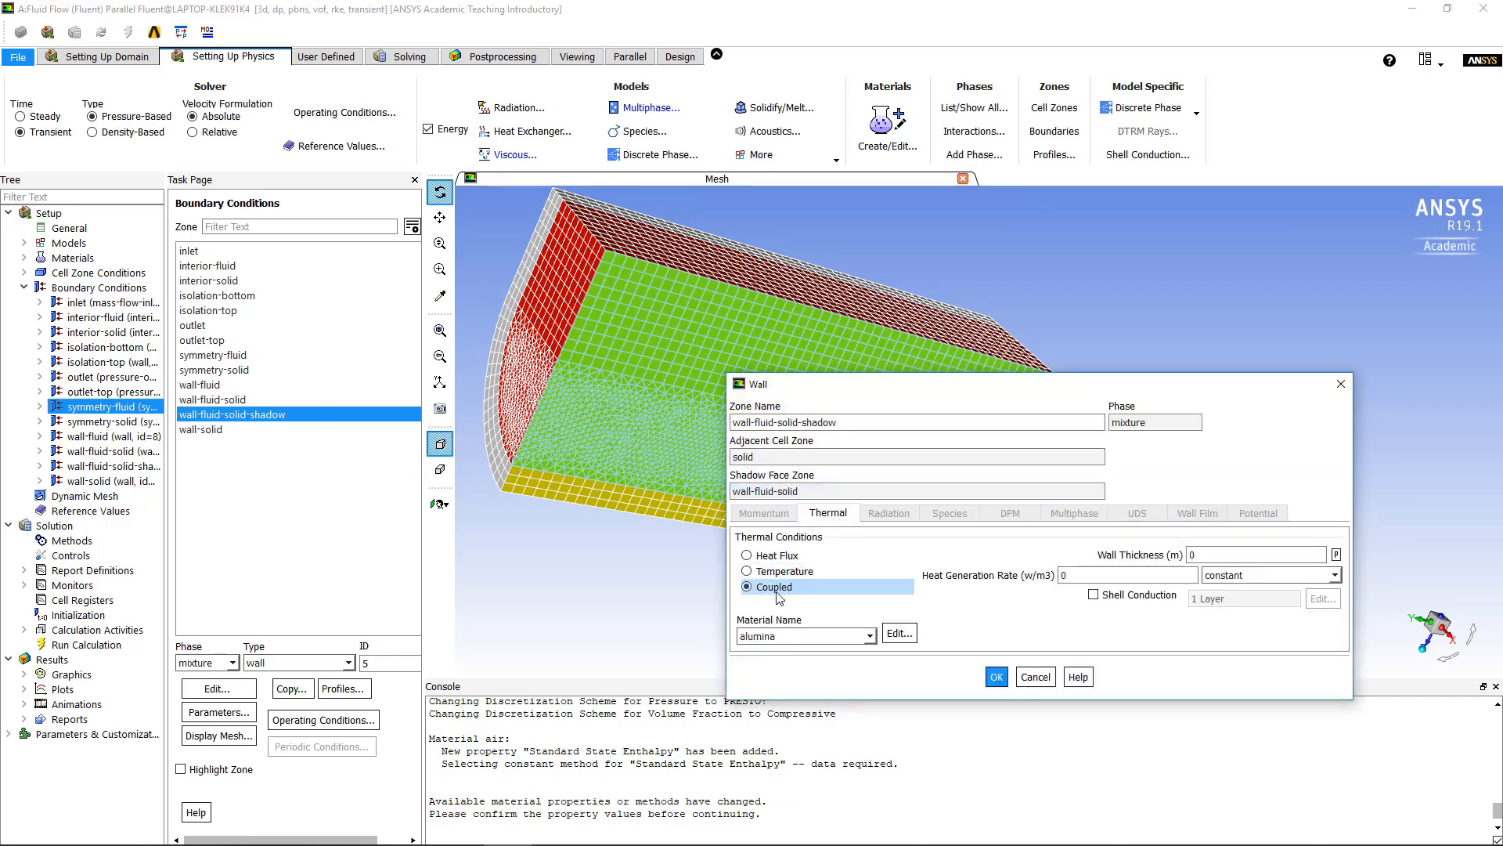
pyautogui.click(995, 677)
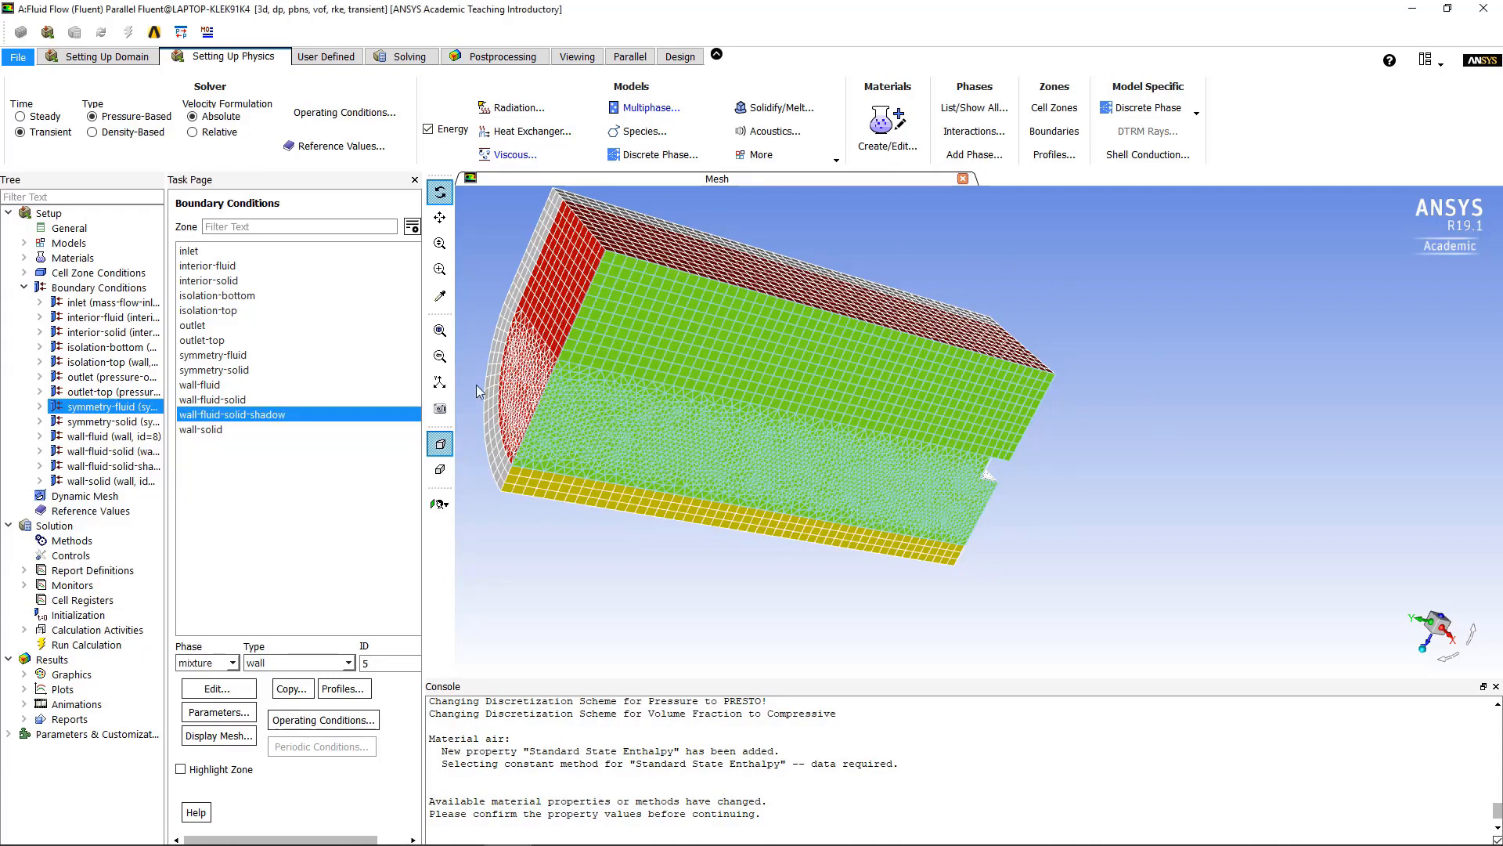
pyautogui.click(266, 429)
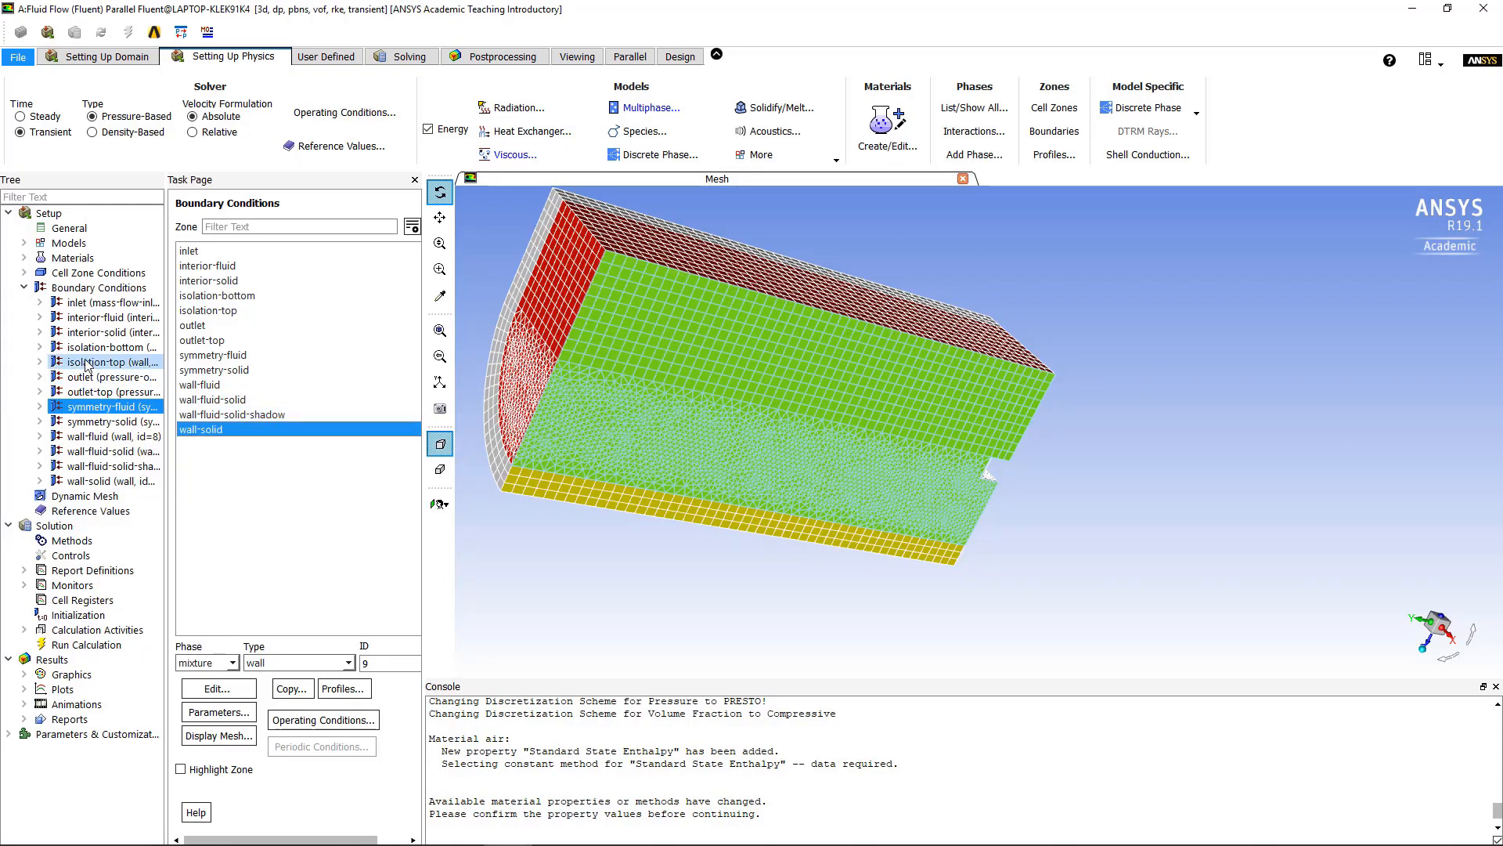
# - Set the pressure-velocity coupling scheme to Coupled and review the spatial discretization schemes
pyautogui.click(24, 289)
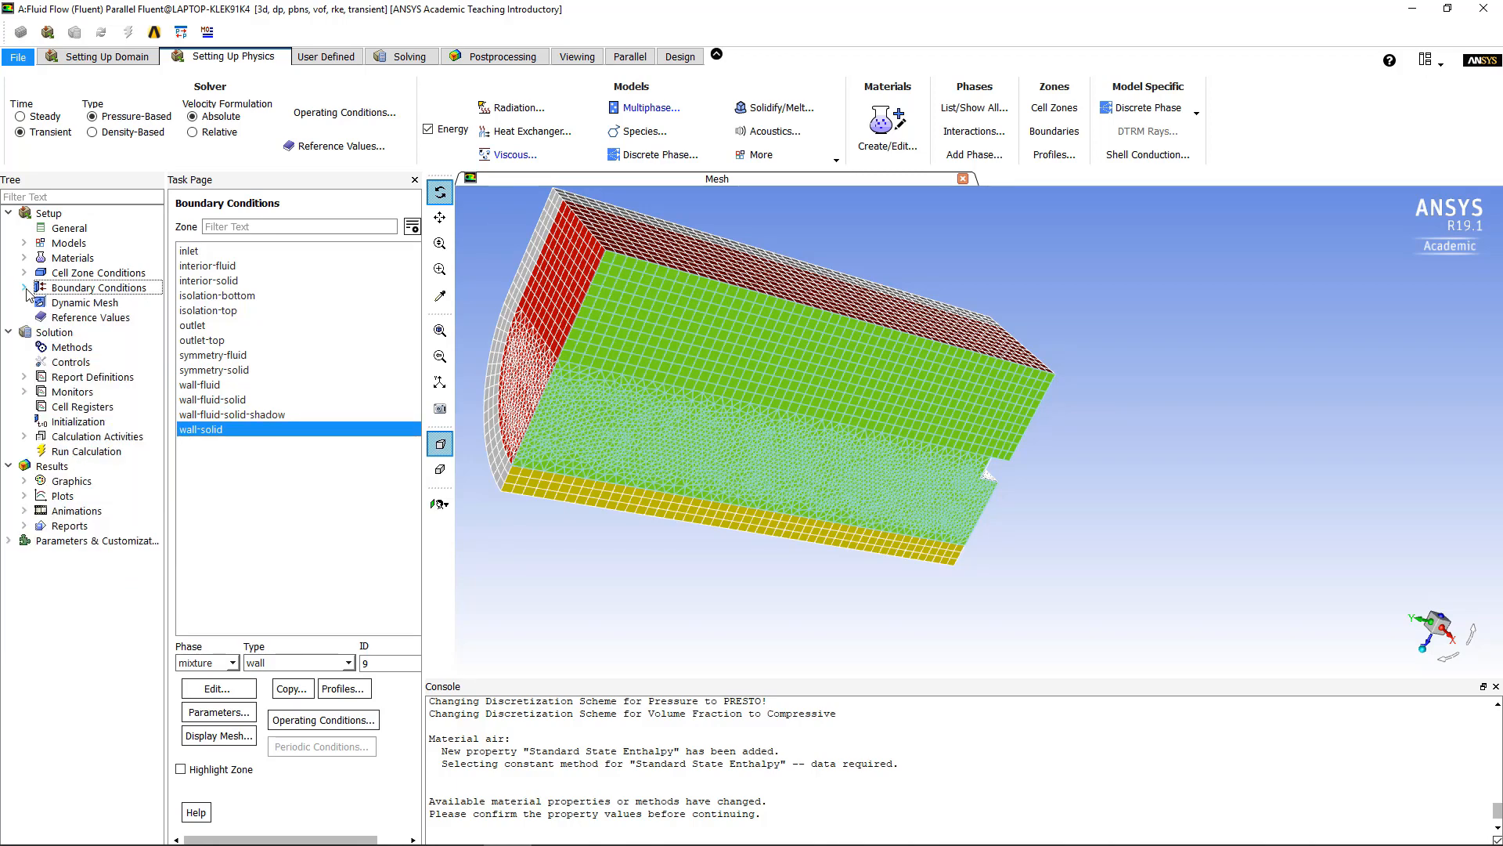
pyautogui.click(67, 349)
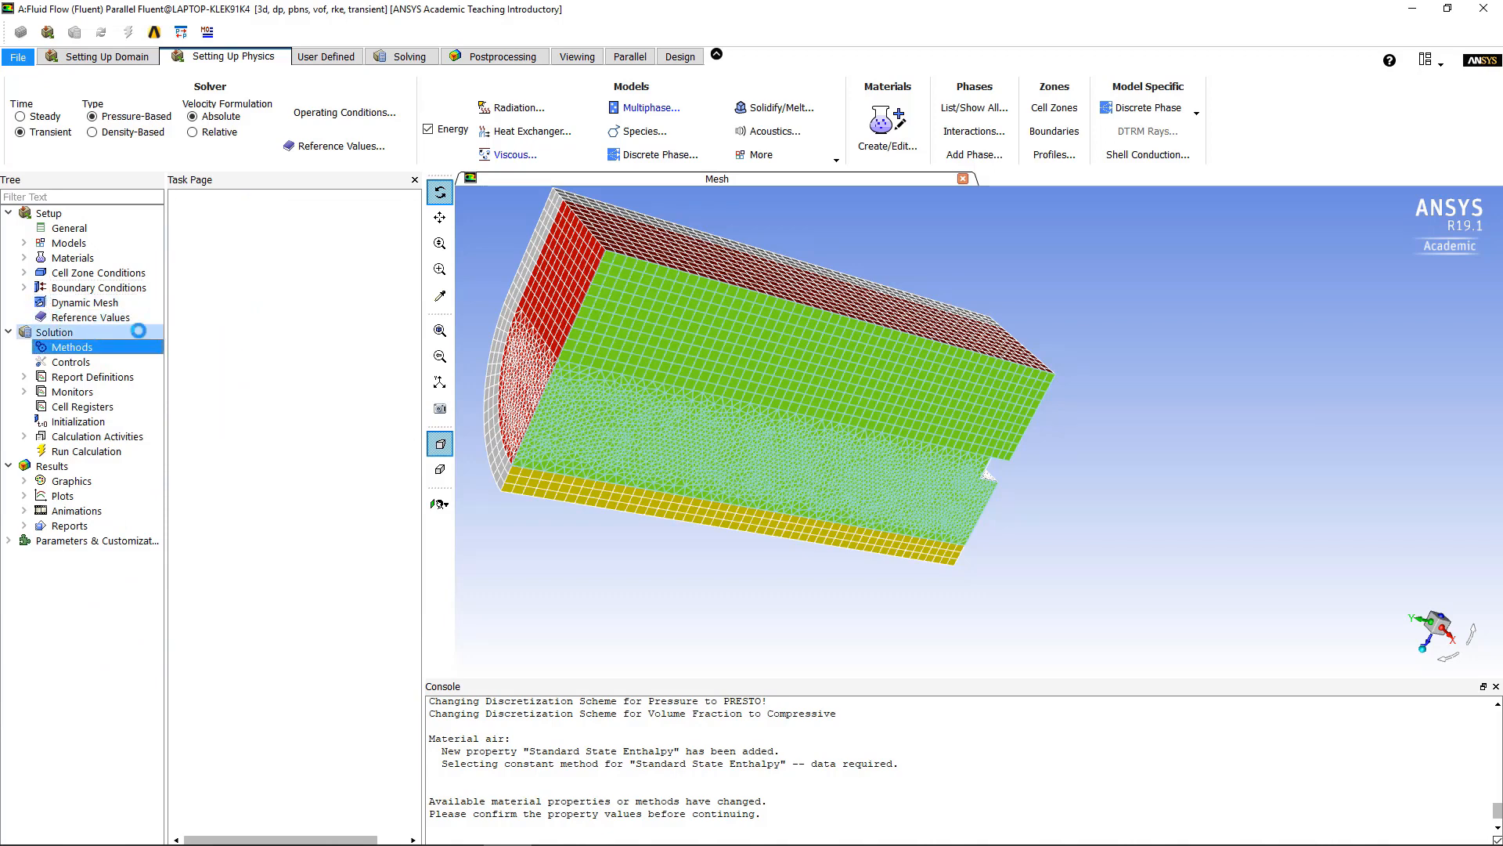
pyautogui.click(410, 255)
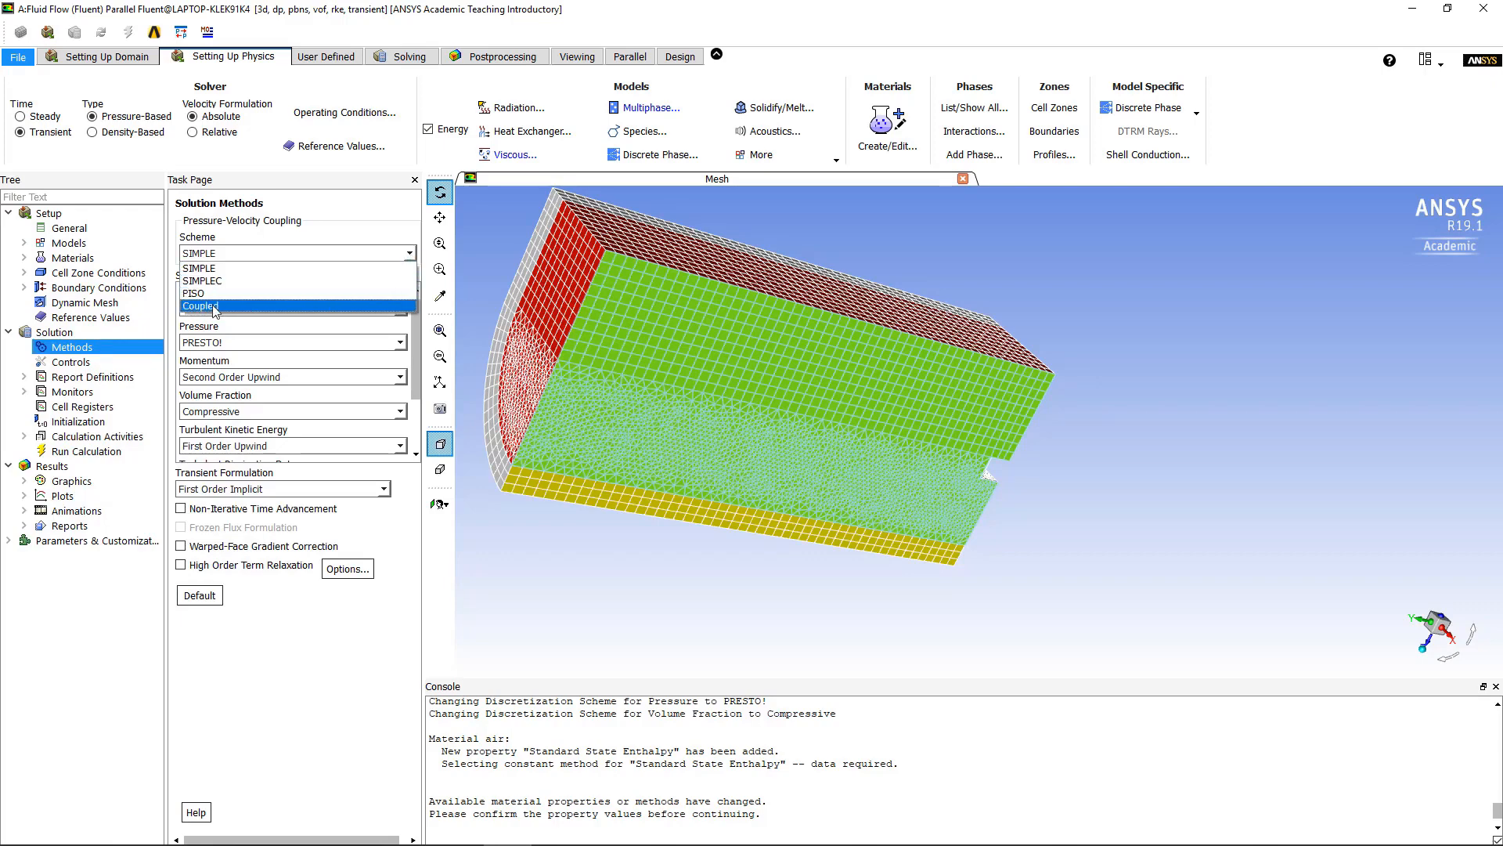
pyautogui.click(203, 306)
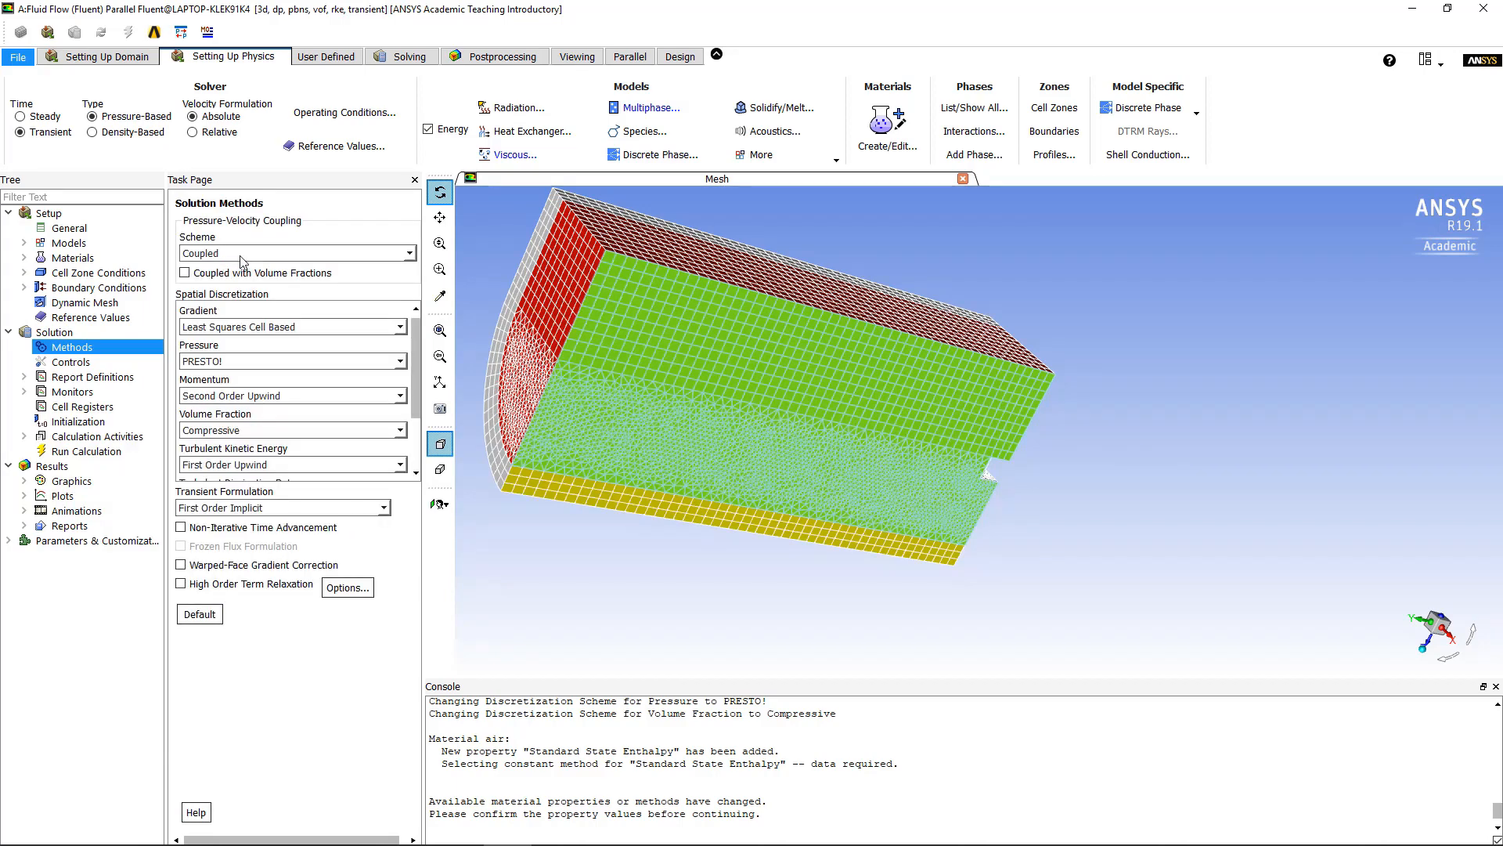
pyautogui.scroll(-3, 348, 335)
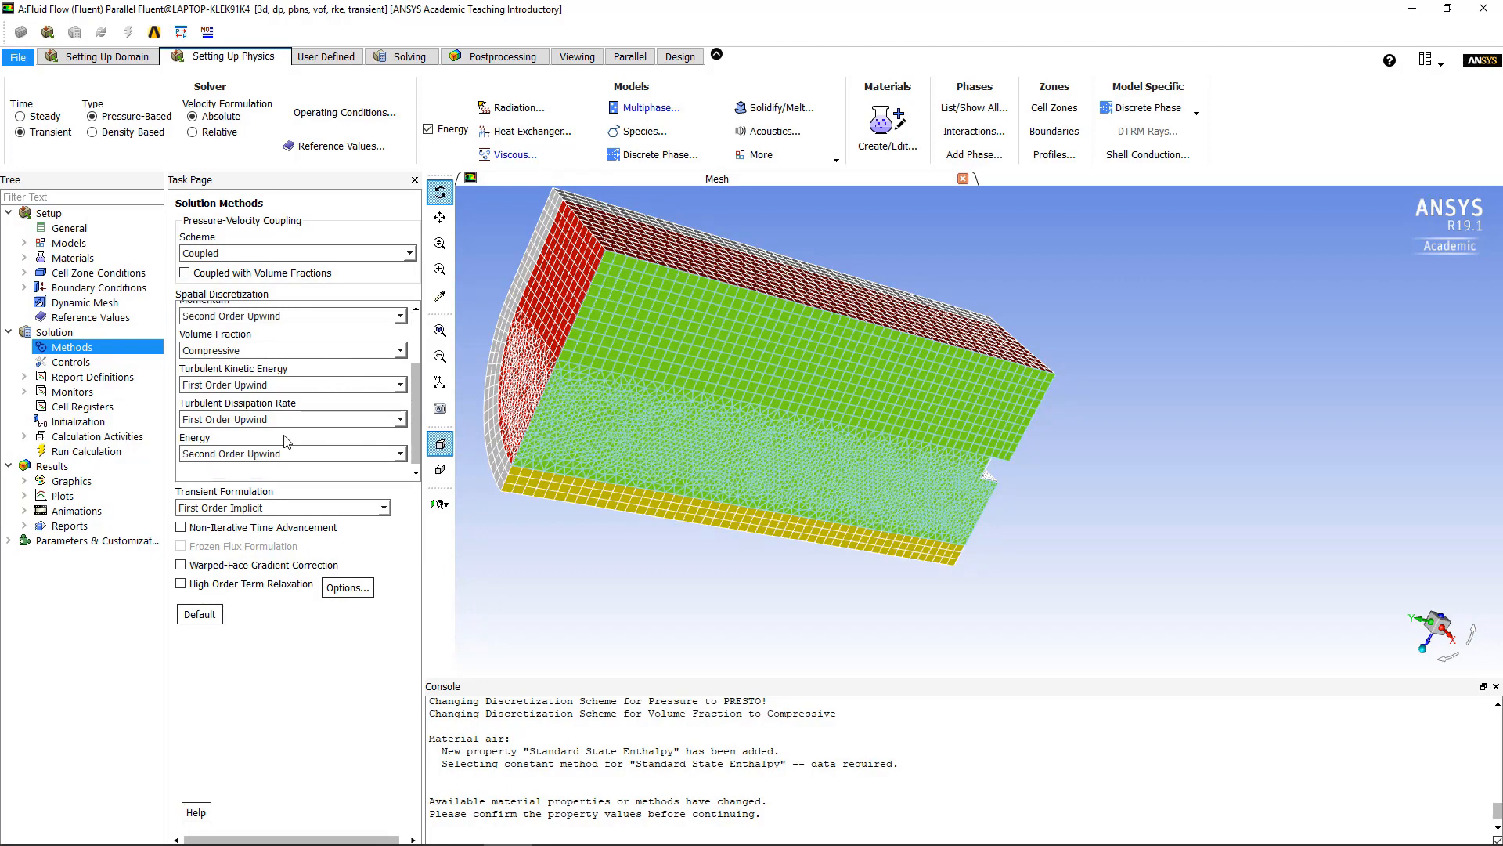
pyautogui.scroll(-2, 287, 454)
pyautogui.scroll(5, 298, 423)
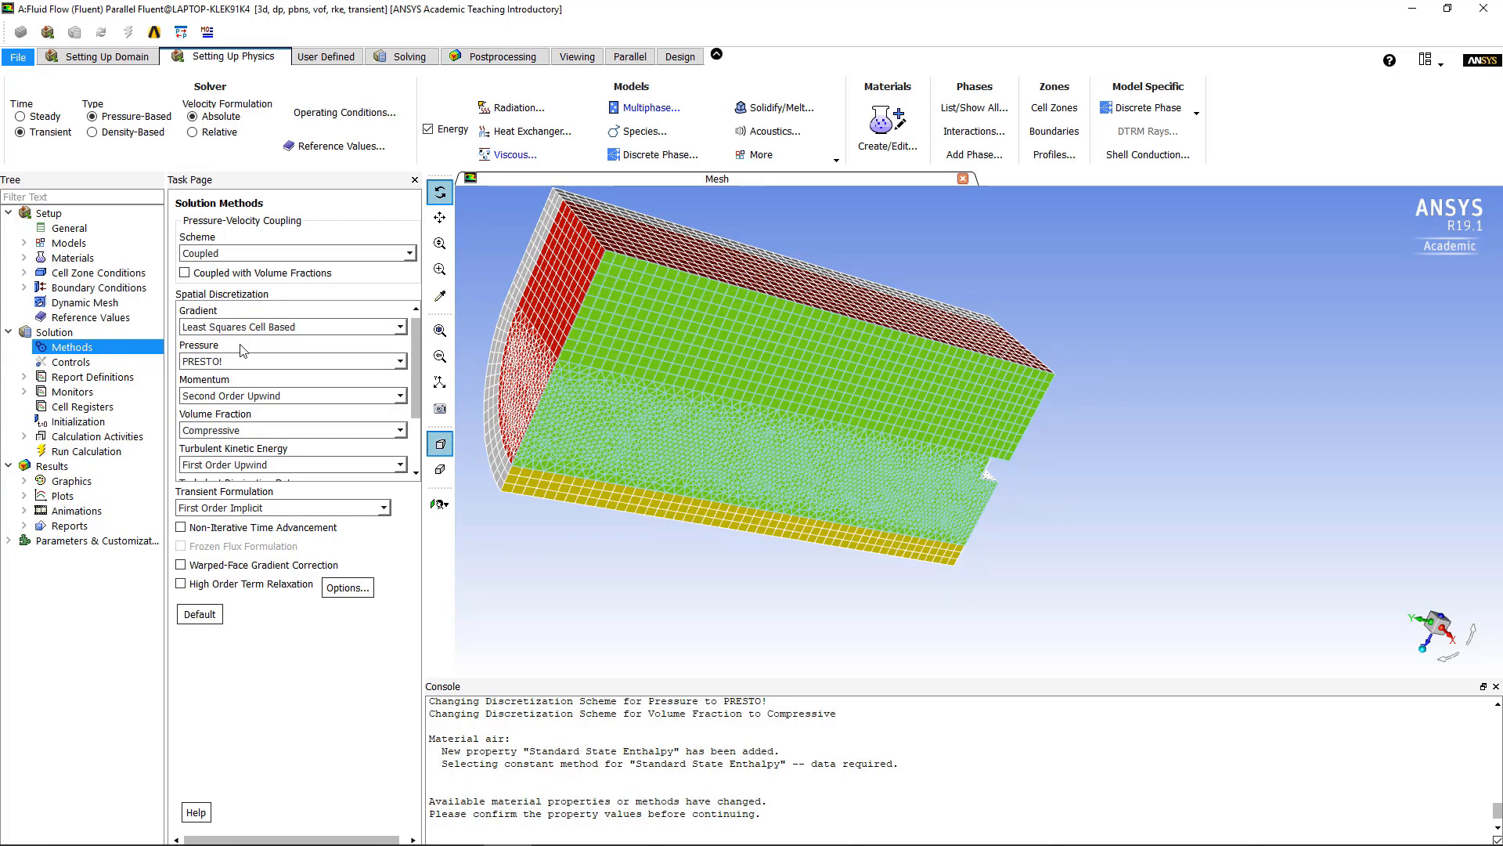
# - Examine the existing report definitions and close them without changes
pyautogui.click(111, 377)
pyautogui.doubleClick(111, 379)
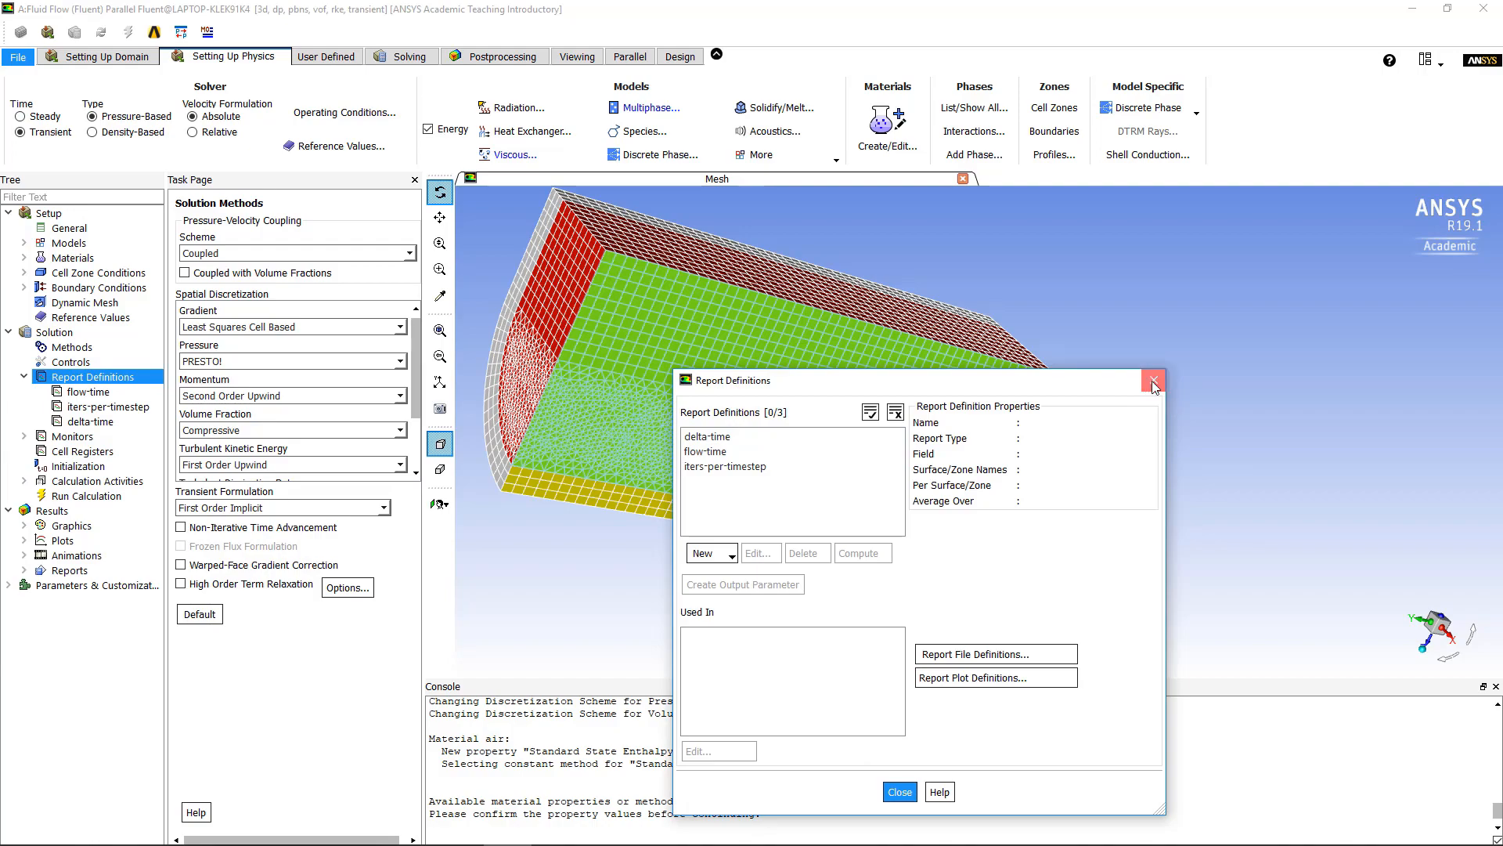
pyautogui.click(1152, 381)
pyautogui.moveTo(603, 357)
pyautogui.mouseDown()
pyautogui.moveTo(822, 407)
pyautogui.moveTo(751, 427)
pyautogui.moveTo(602, 386)
pyautogui.mouseUp()
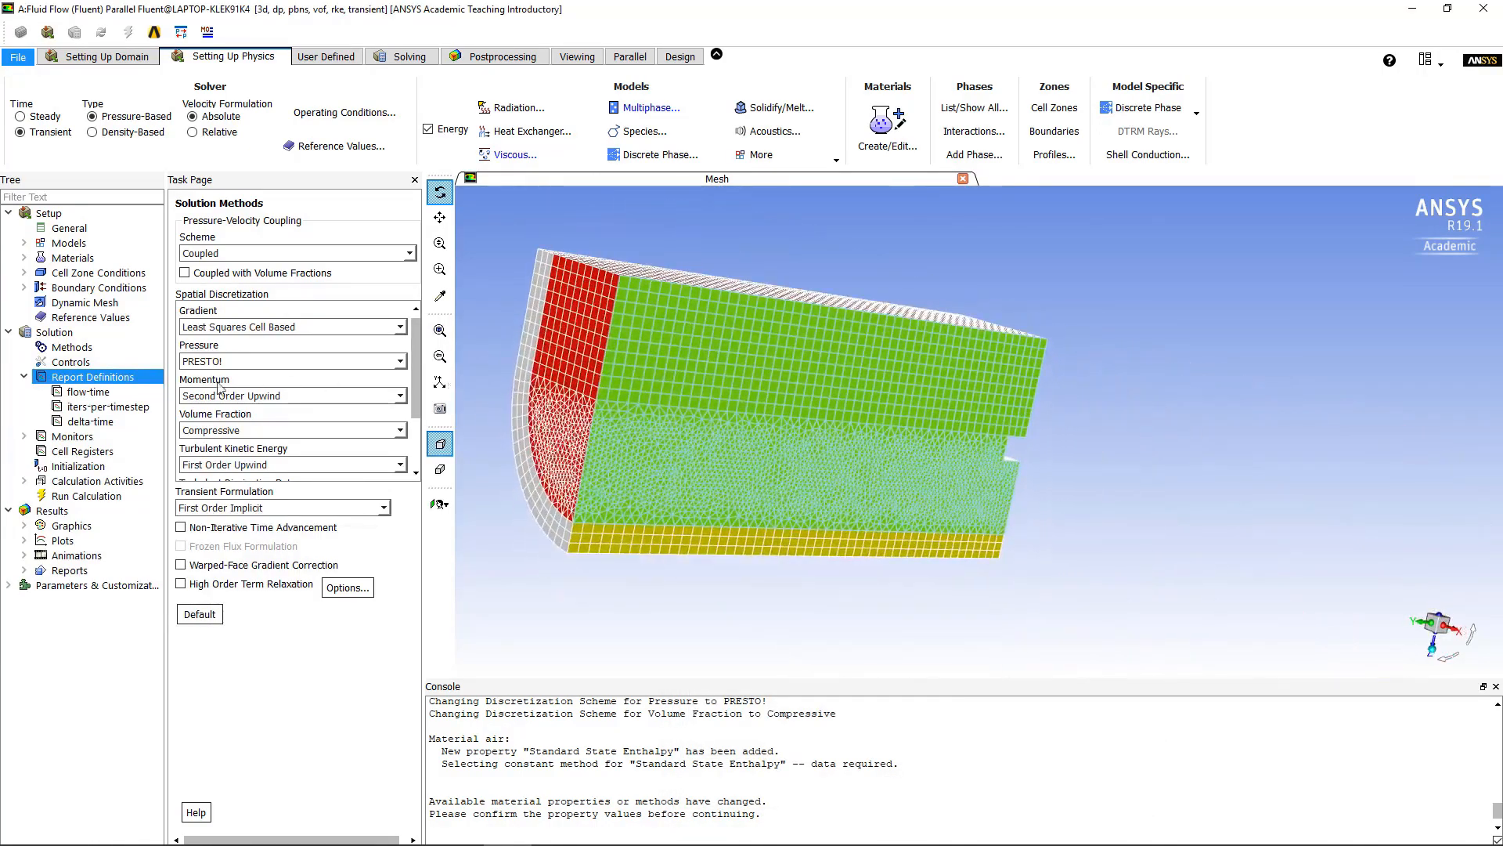
# - Start an automatic solution data export in the calculation activities with the CFD-Post Compatible file type
pyautogui.doubleClick(78, 482)
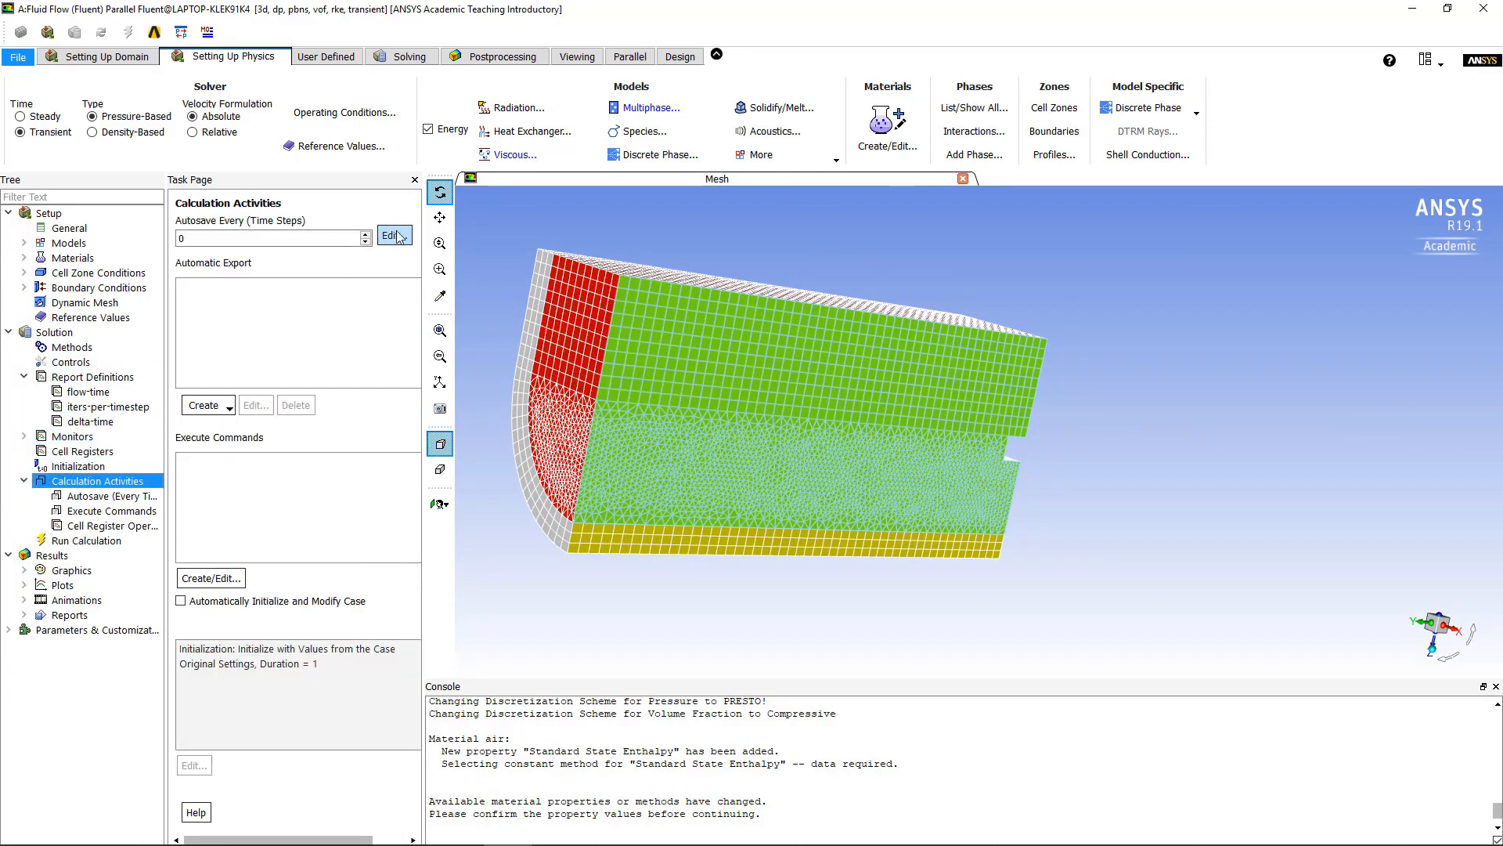
pyautogui.click(205, 406)
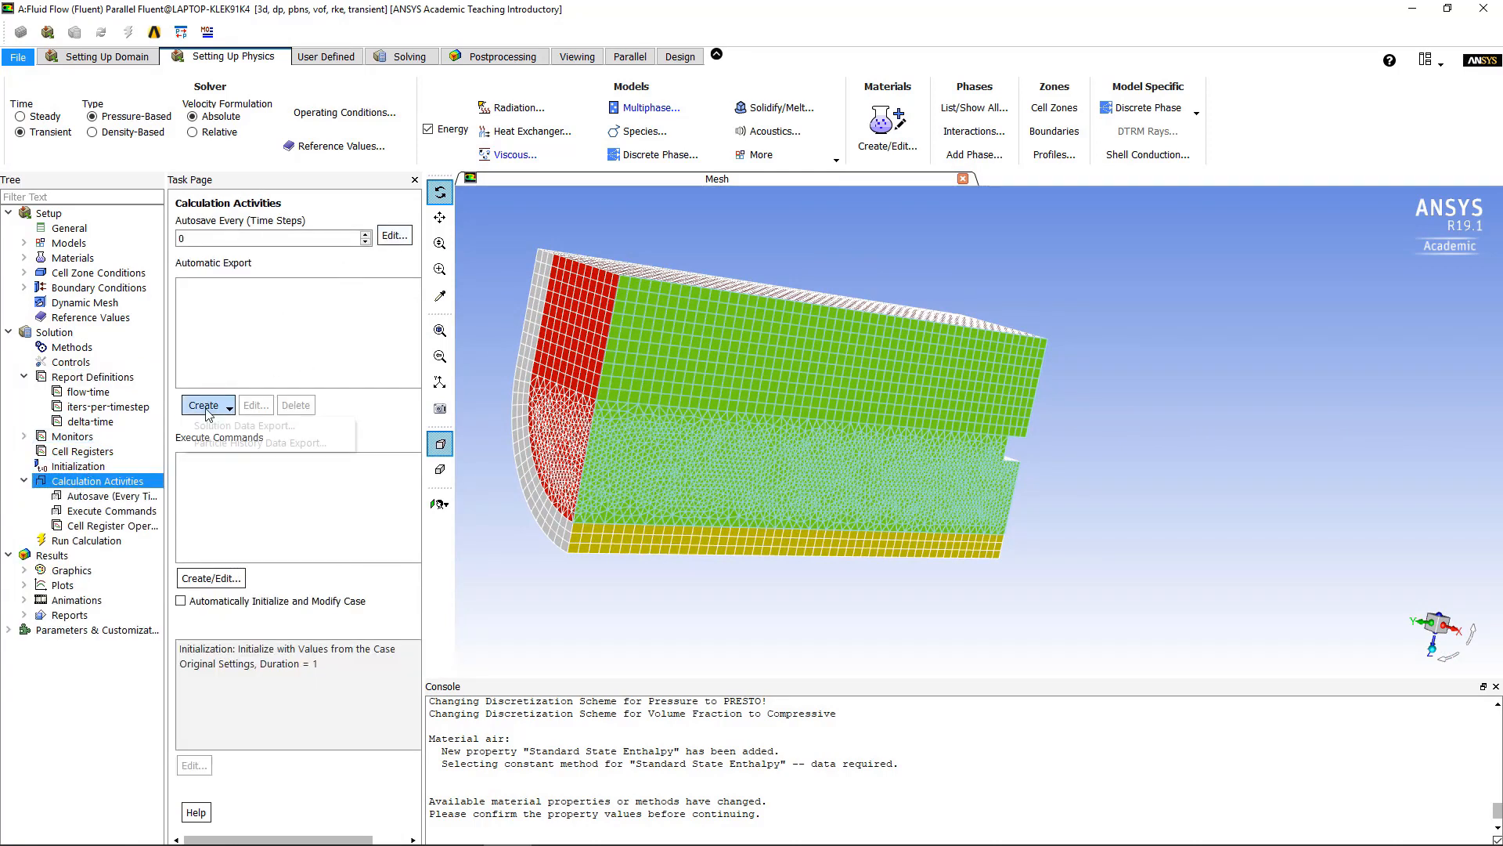
pyautogui.click(214, 421)
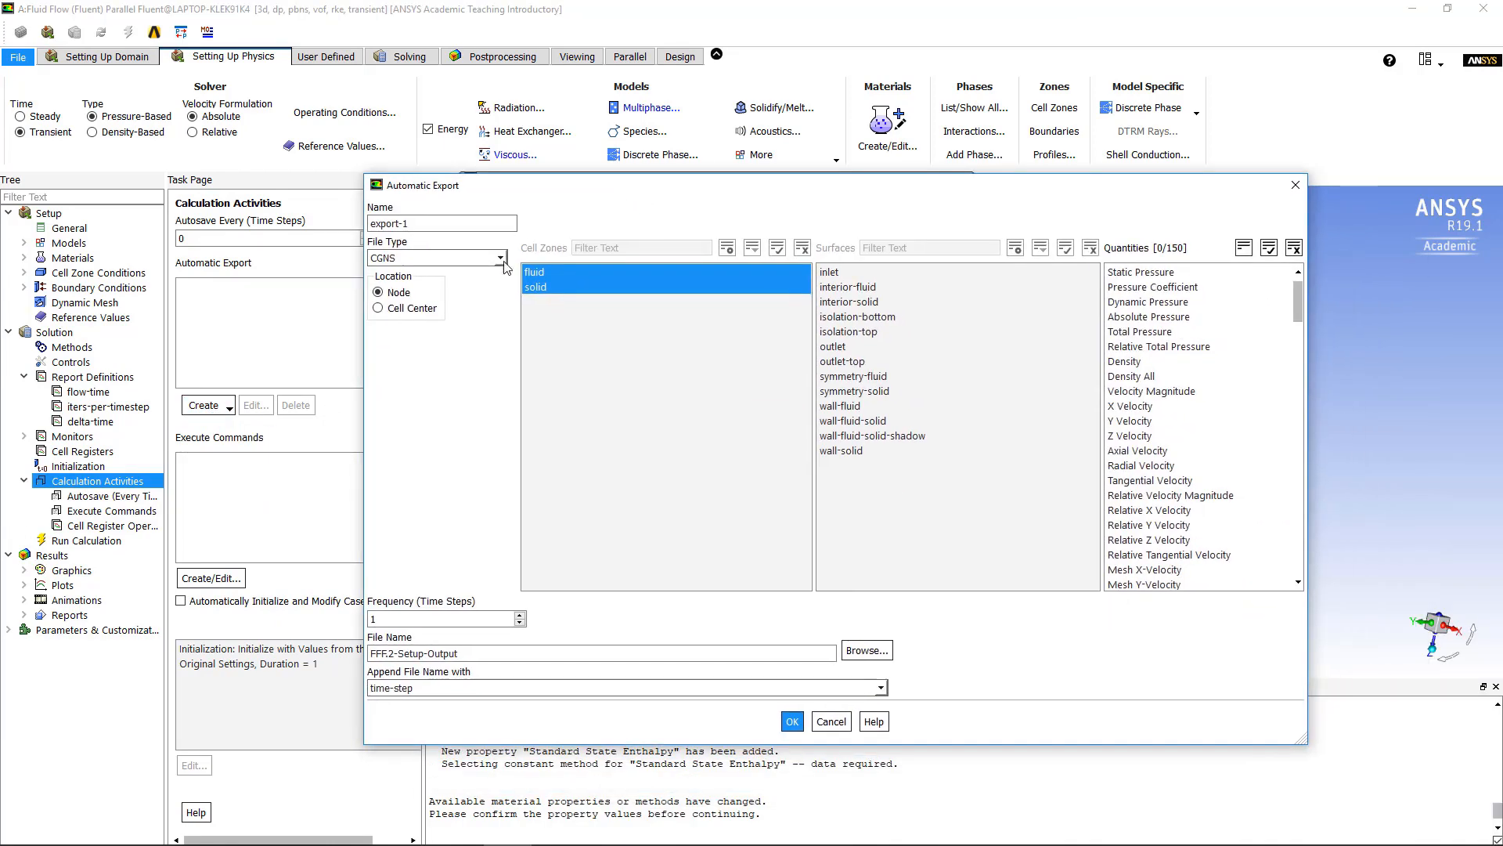
pyautogui.click(500, 259)
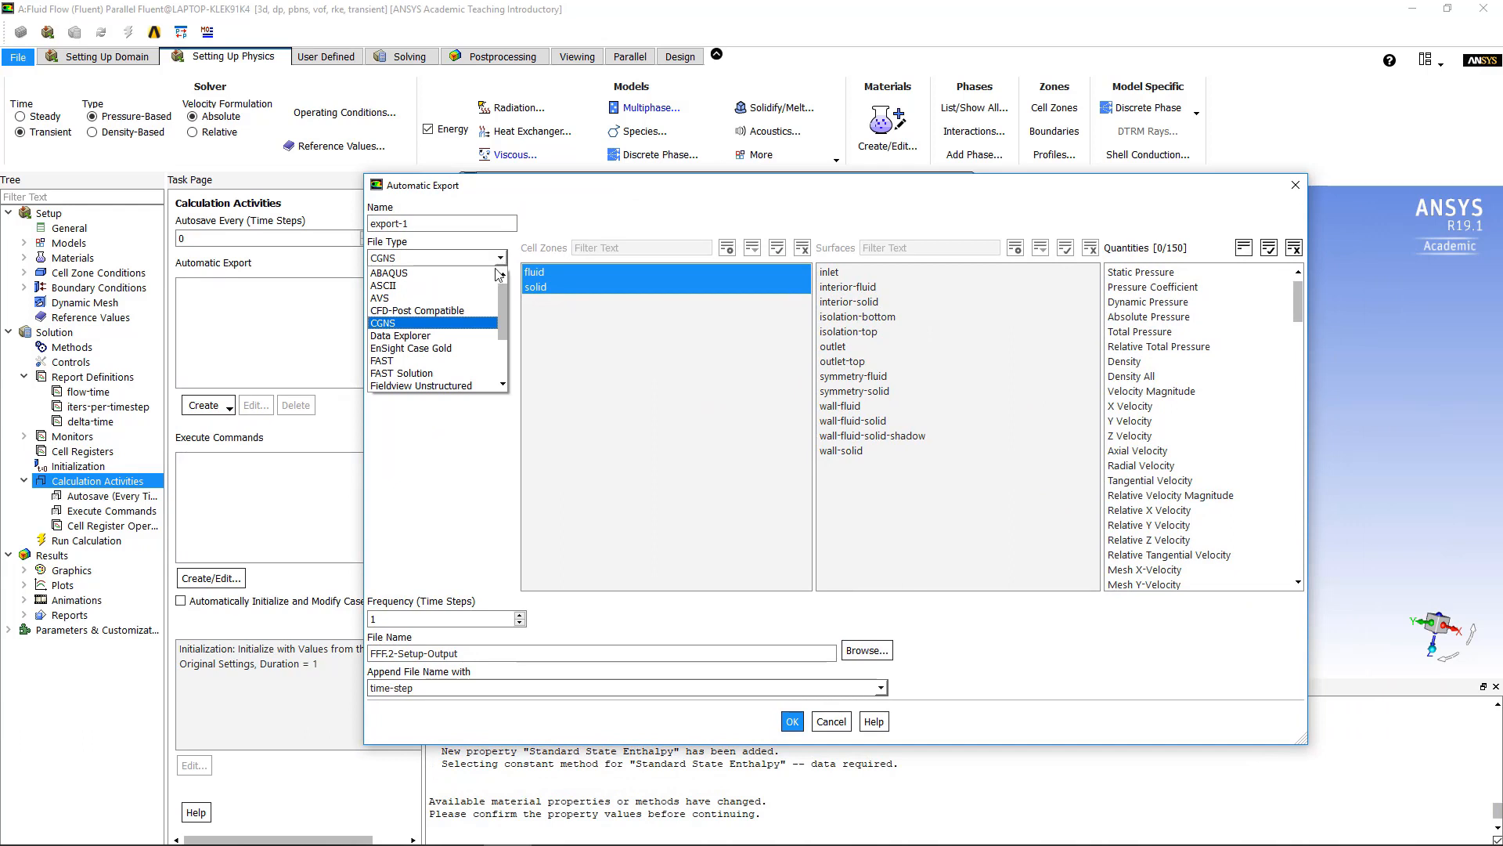
pyautogui.click(464, 311)
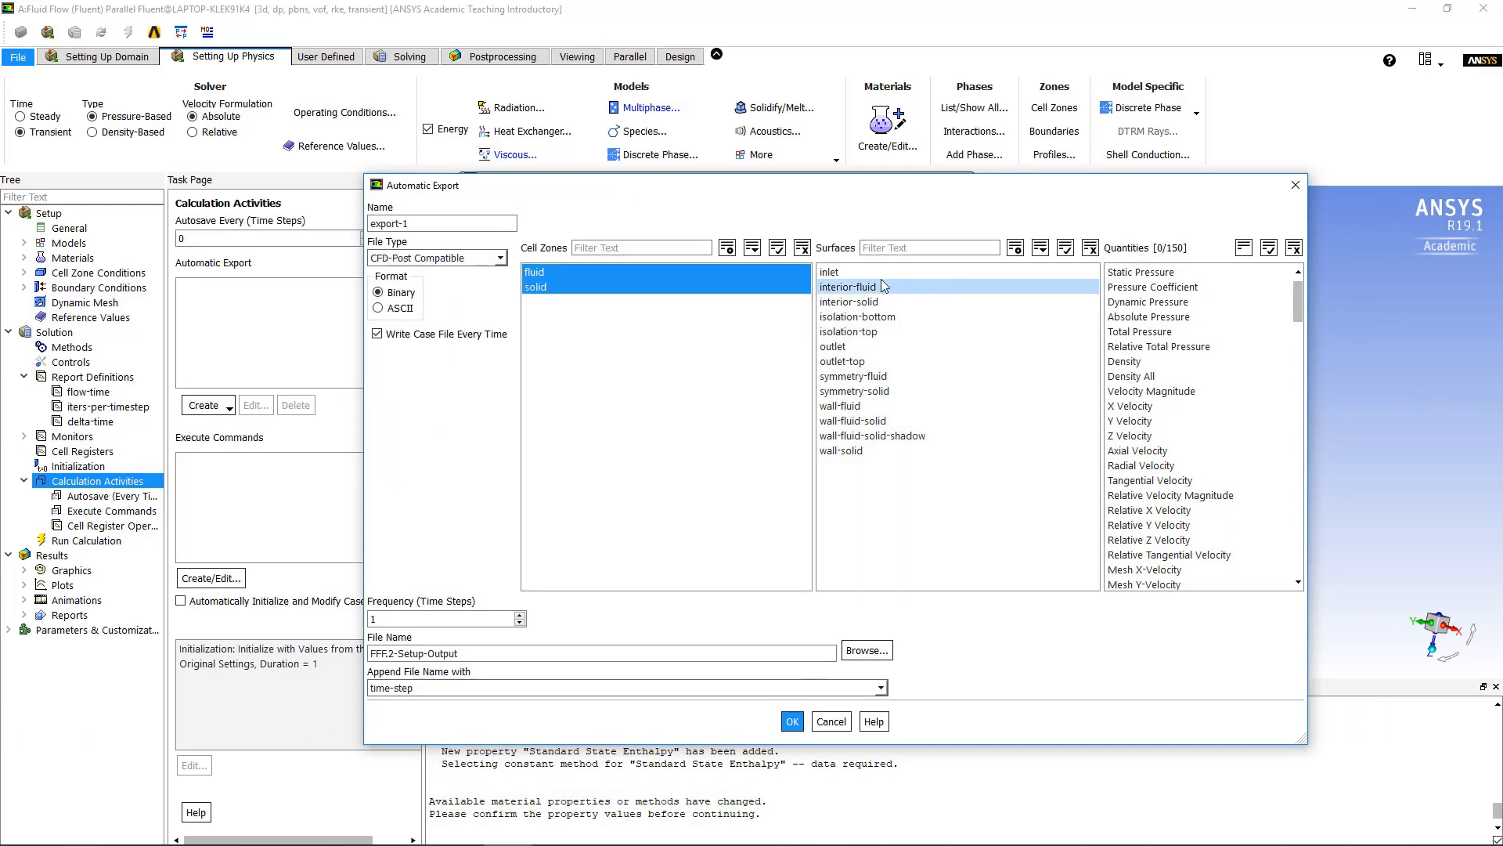
# - Include all surfaces, from inlet to wall-solid, and all available quantities in the automatic export
pyautogui.click(842, 272)
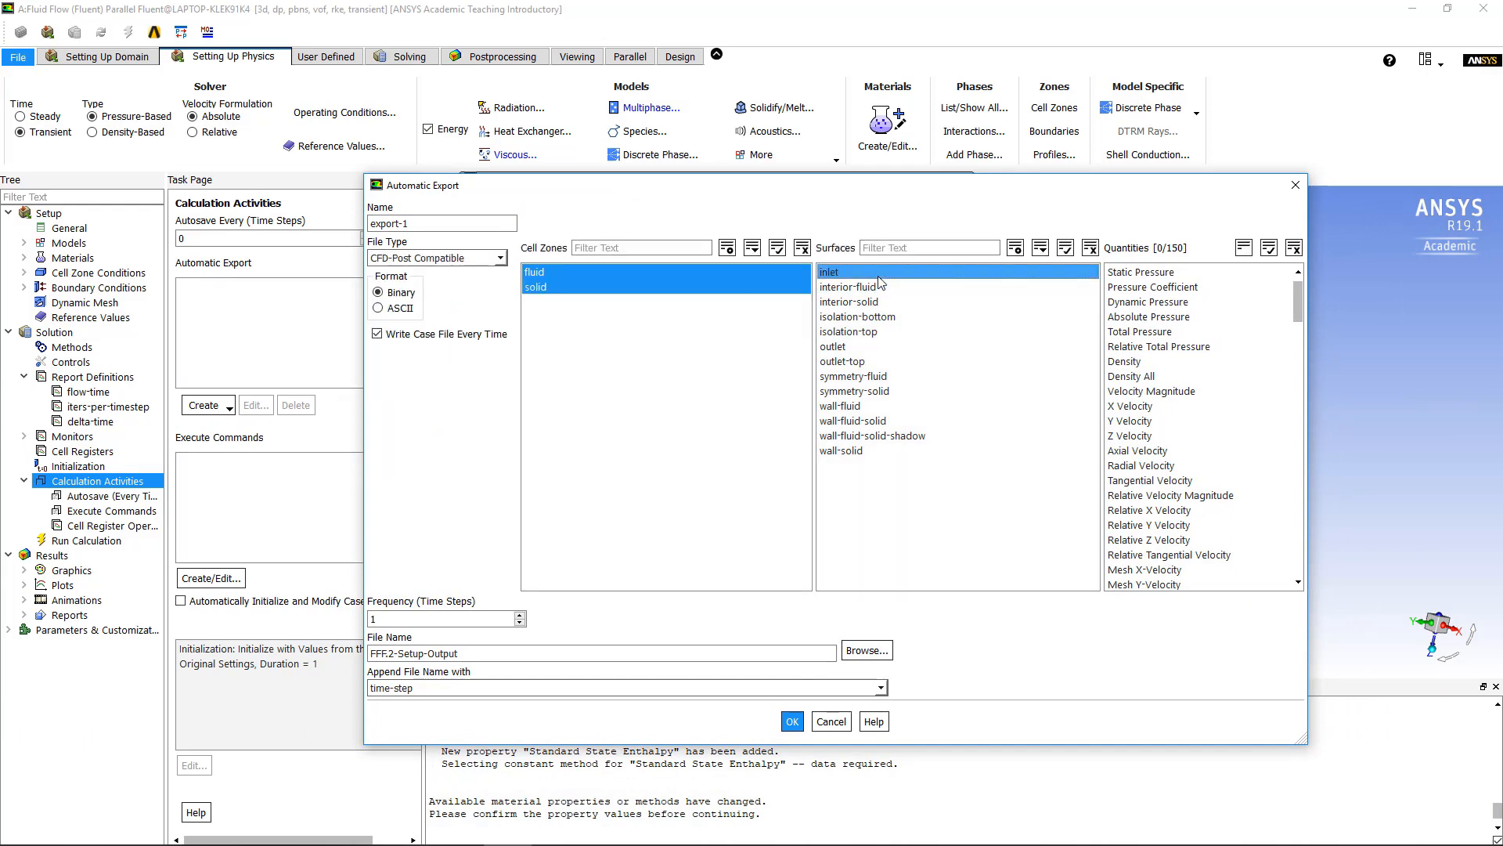
pyautogui.keyDown('shift'); pyautogui.click(859, 453); pyautogui.keyUp('shift')
pyautogui.click(1140, 271)
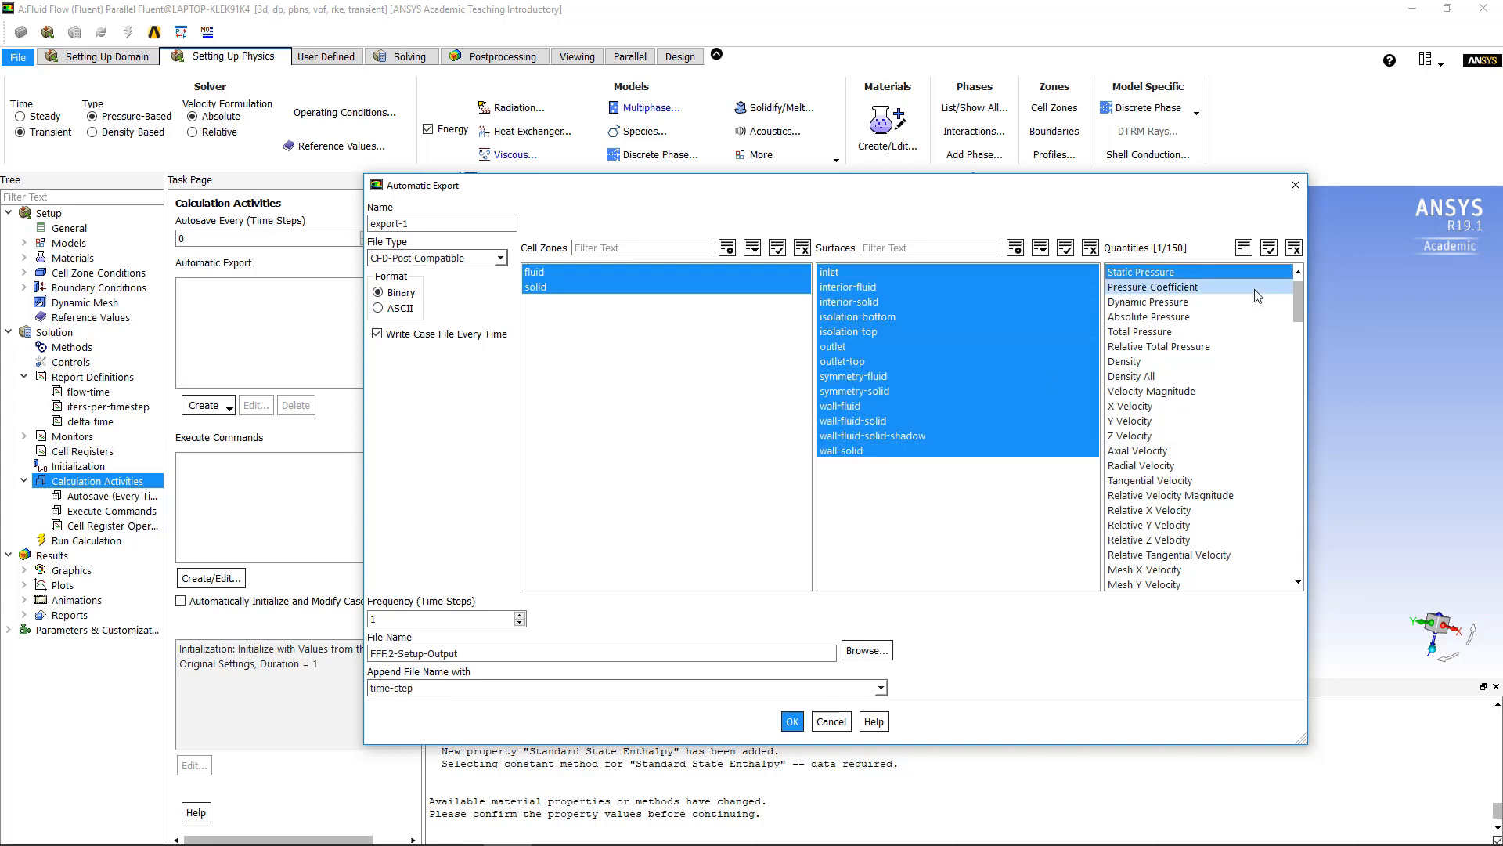
pyautogui.moveTo(1299, 302); pyautogui.dragTo(1300, 570)
pyautogui.keyDown('shift'); pyautogui.click(1178, 570); pyautogui.keyUp('shift')
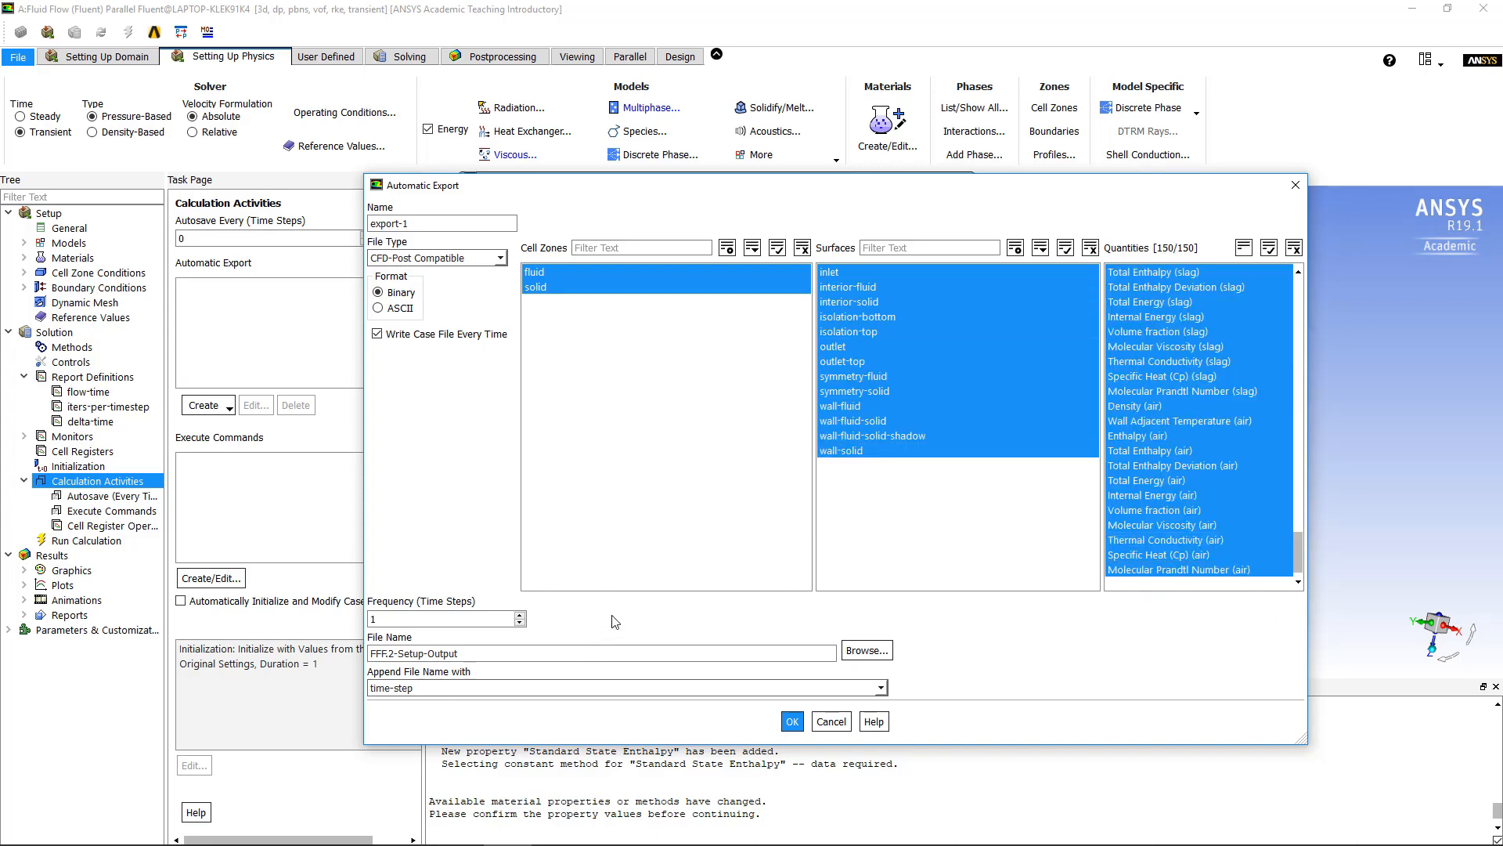
# - Name the export file slagrunner-simulation-1, set the export frequency to 5 time steps and confirm the export
pyautogui.click(493, 653)
pyautogui.moveTo(493, 653); pyautogui.dragTo(306, 663)
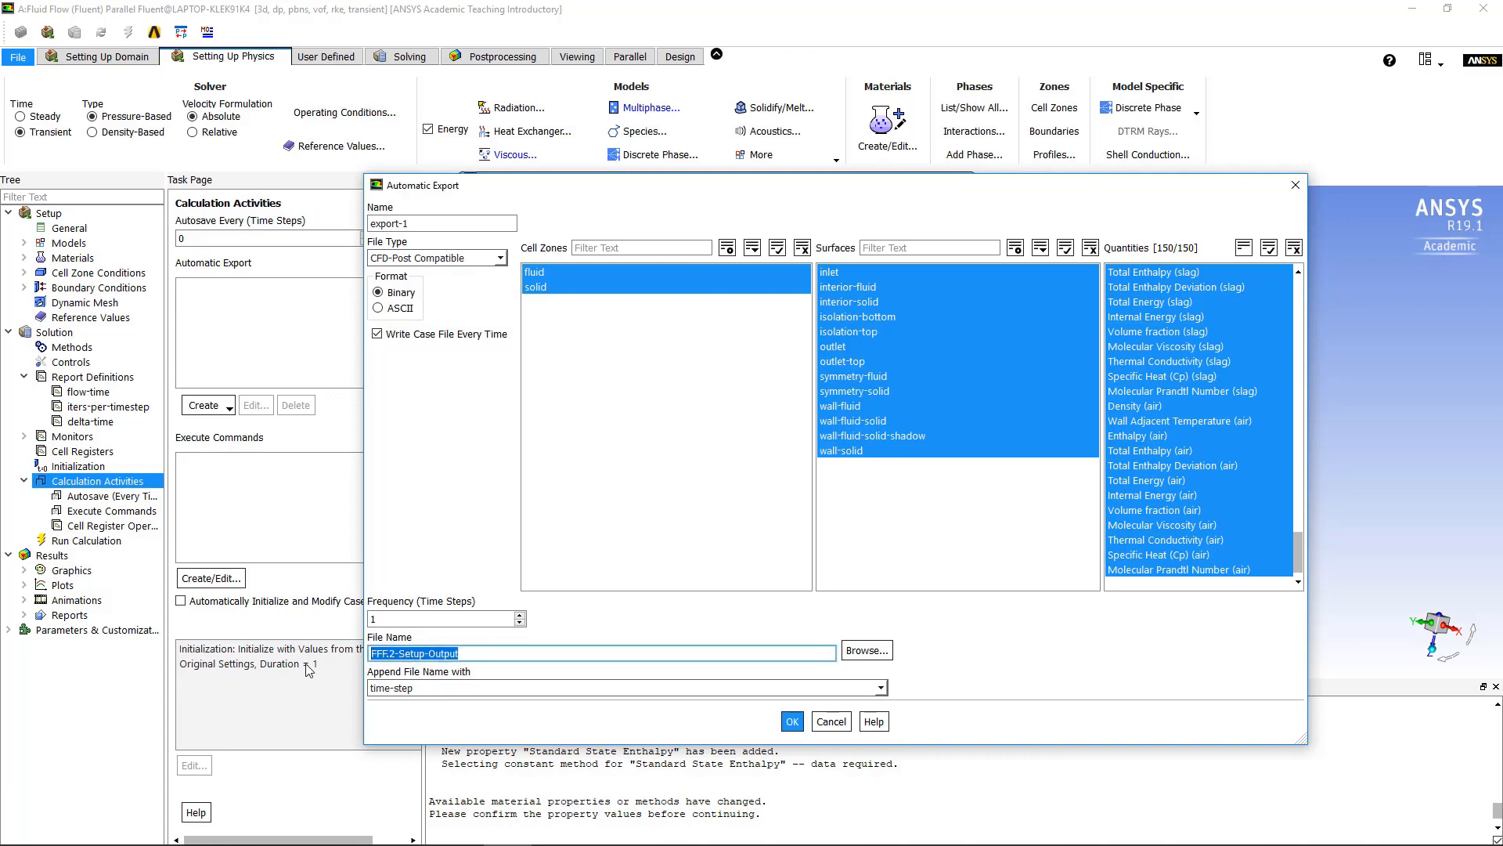
pyautogui.write('sla')
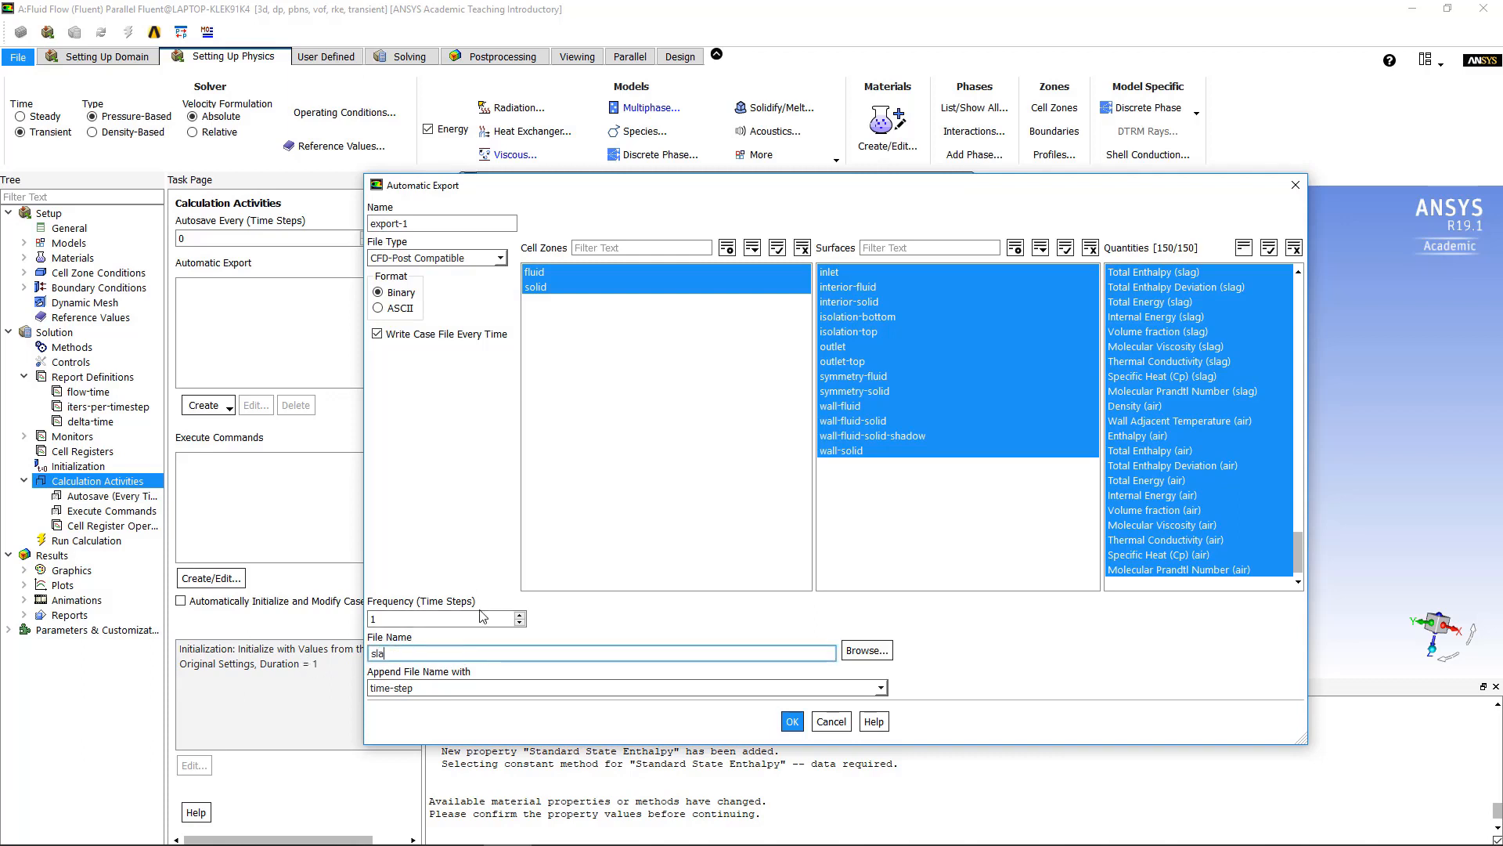
pyautogui.write('grunner-simulation-1')
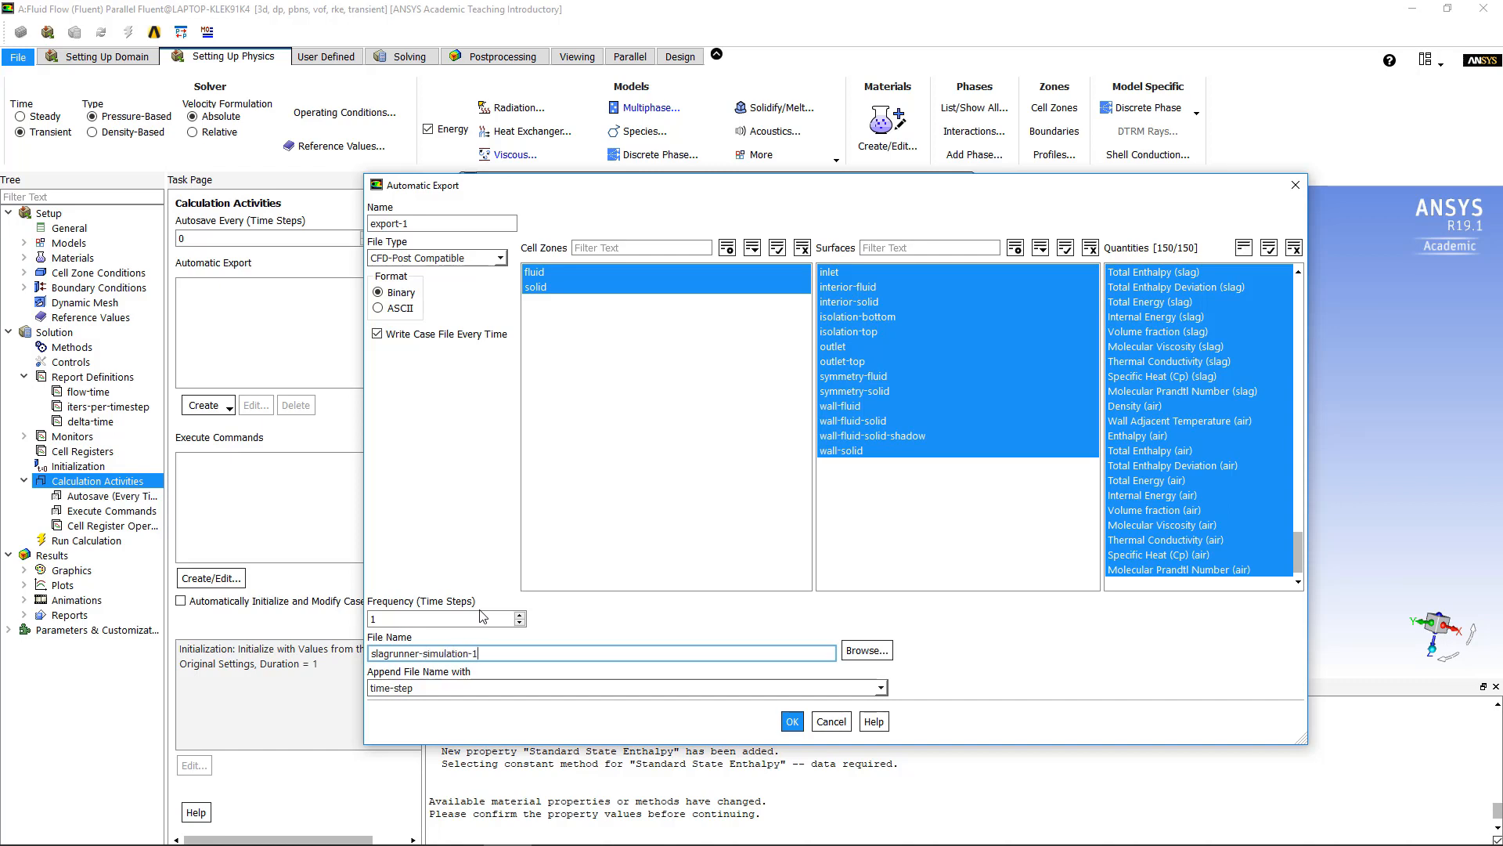
pyautogui.click(520, 615)
pyautogui.click(520, 615)
pyautogui.click(520, 615)
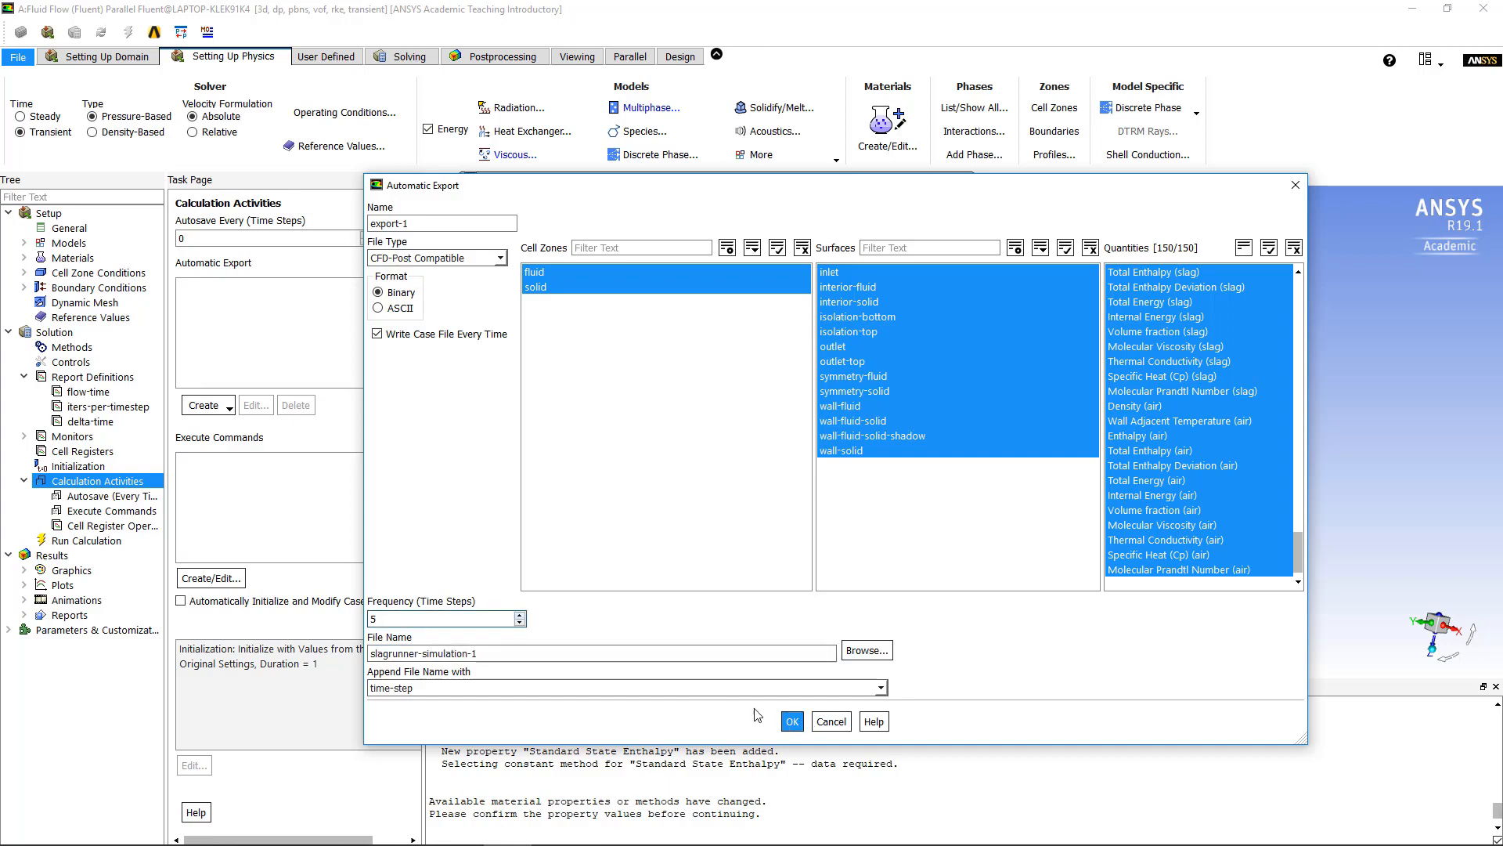
pyautogui.click(792, 722)
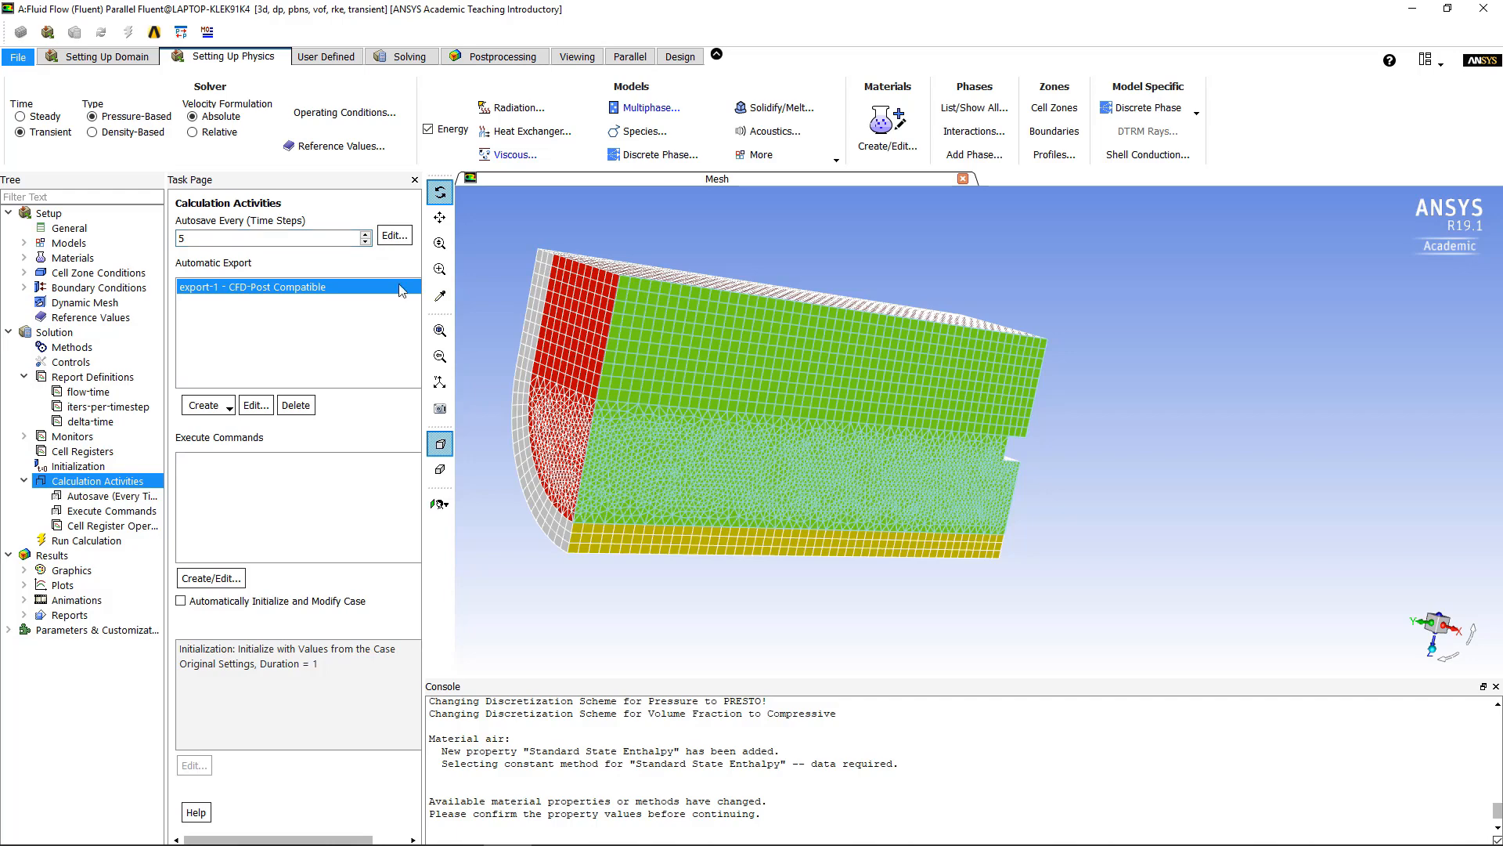
# - Open the solution initialization settings and set the initial temperature to 1600 K
pyautogui.click(92, 542)
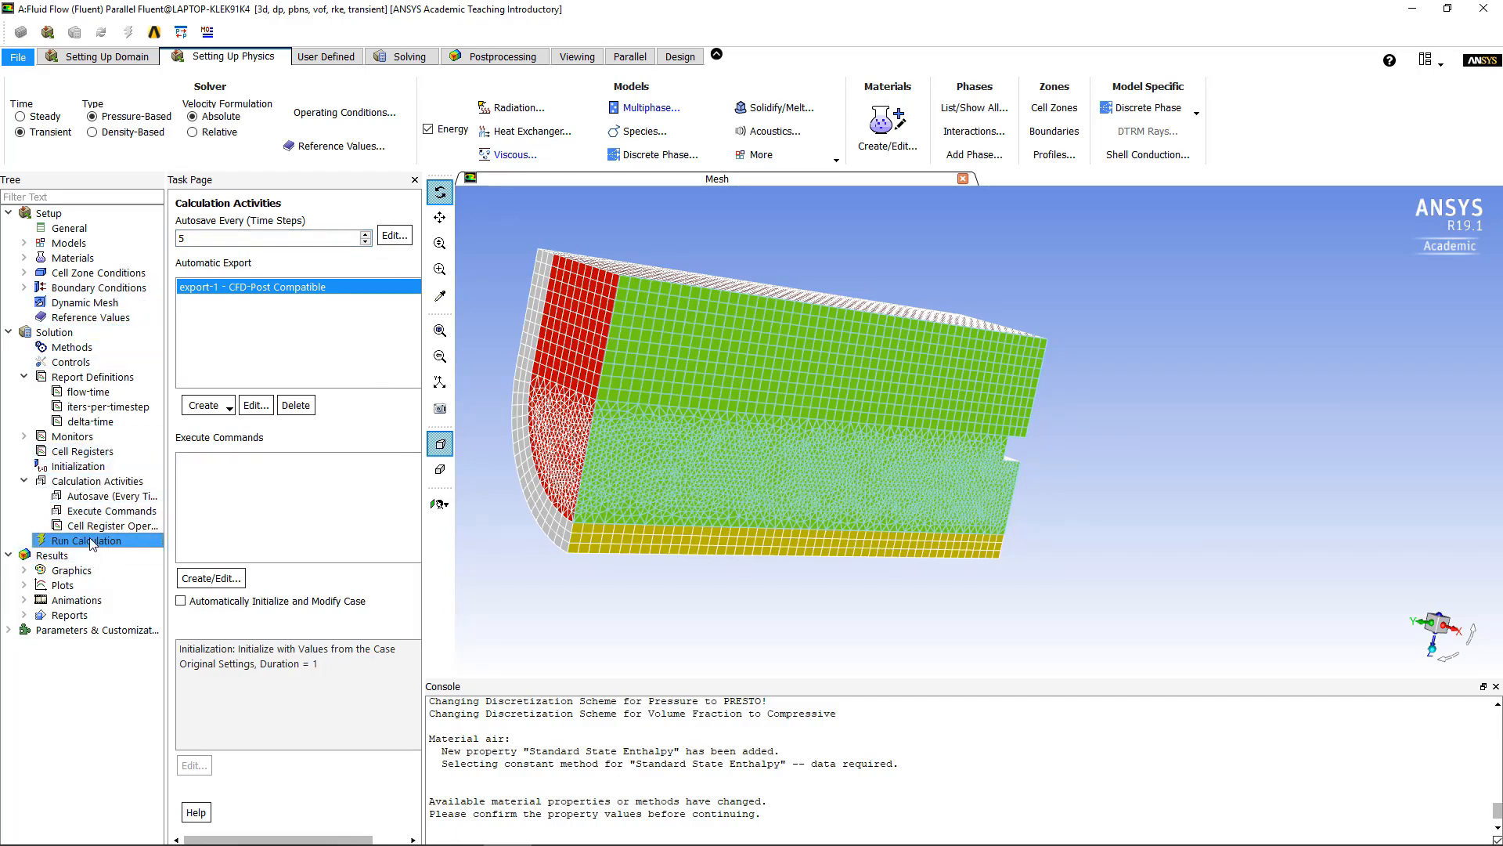
pyautogui.click(82, 467)
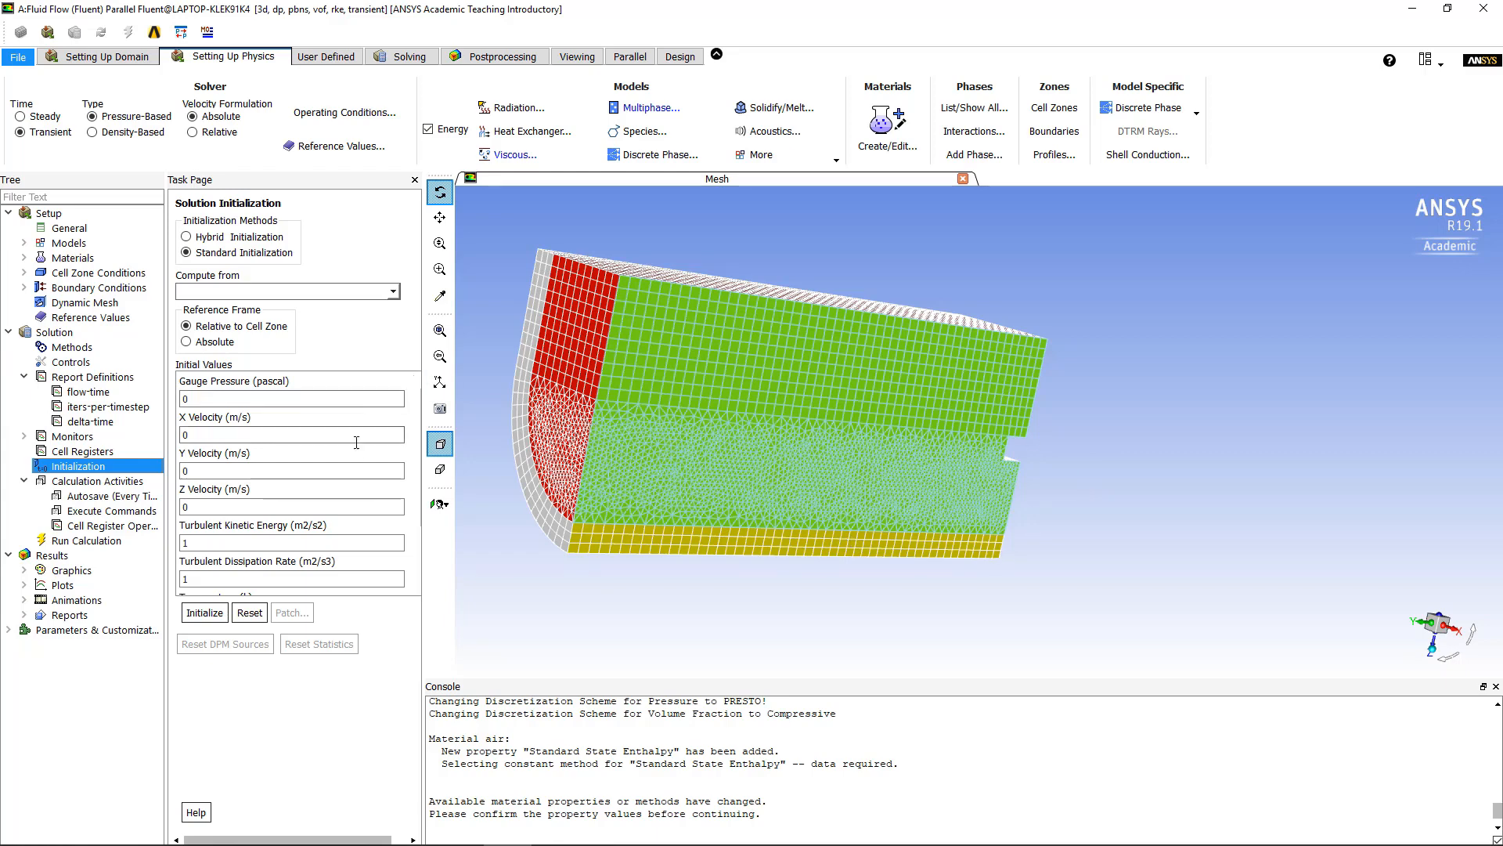
pyautogui.scroll(-2, 364, 481)
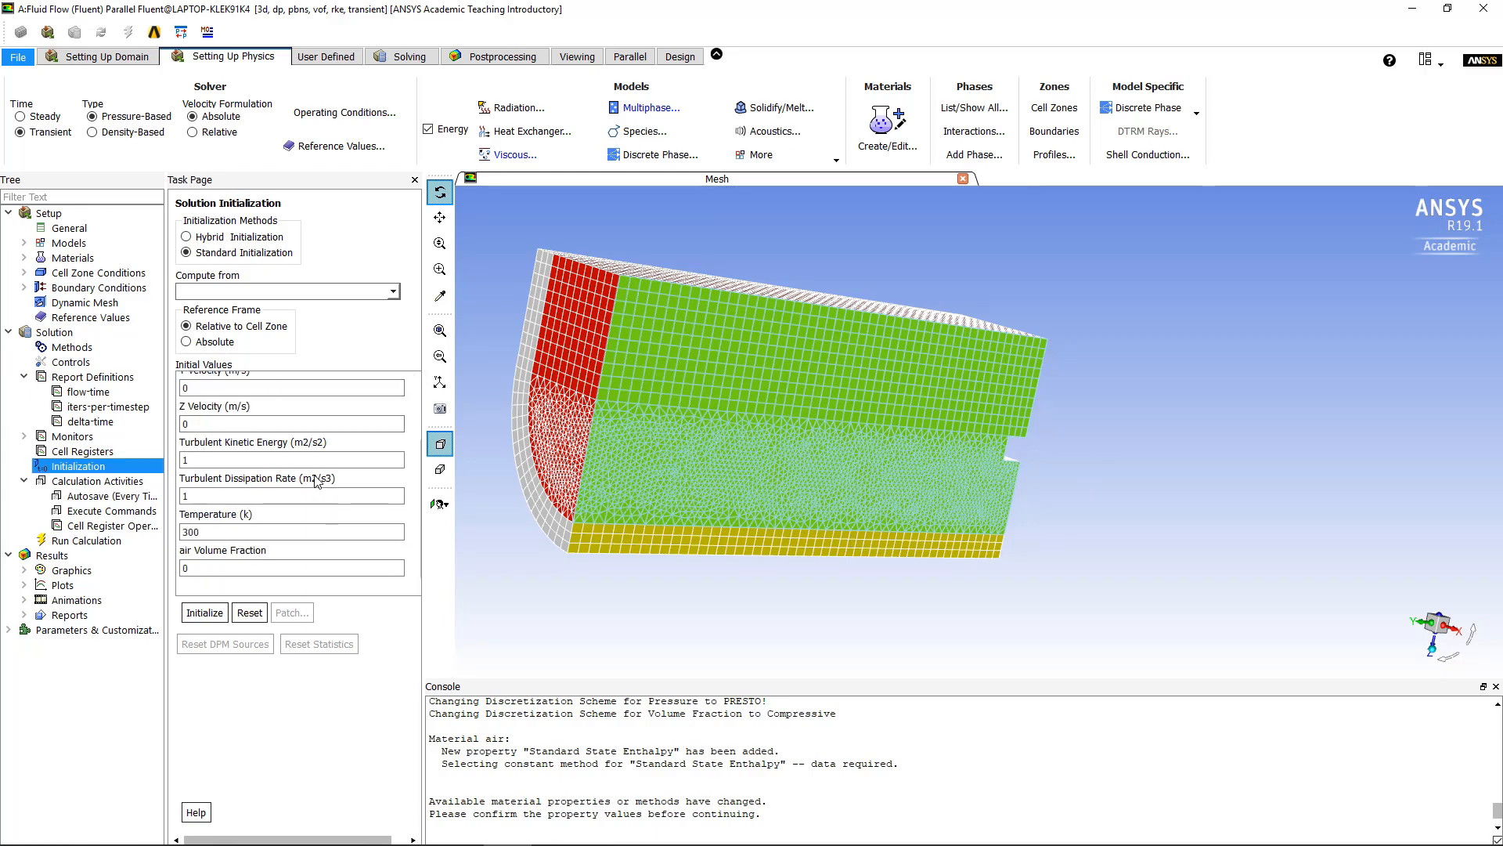
pyautogui.click(224, 527)
pyautogui.moveTo(215, 530); pyautogui.dragTo(166, 538)
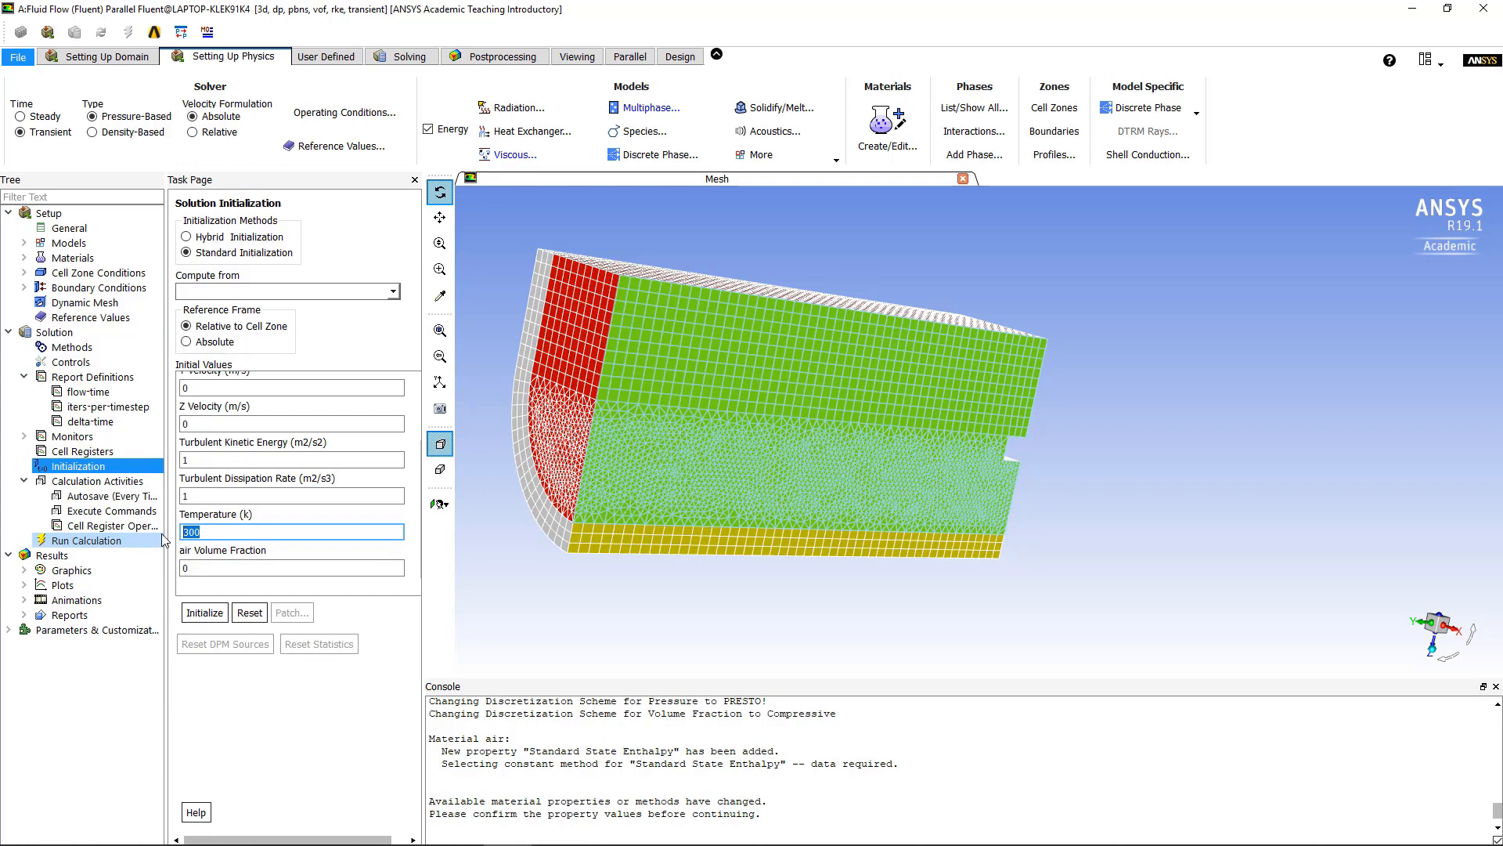
pyautogui.write('16')
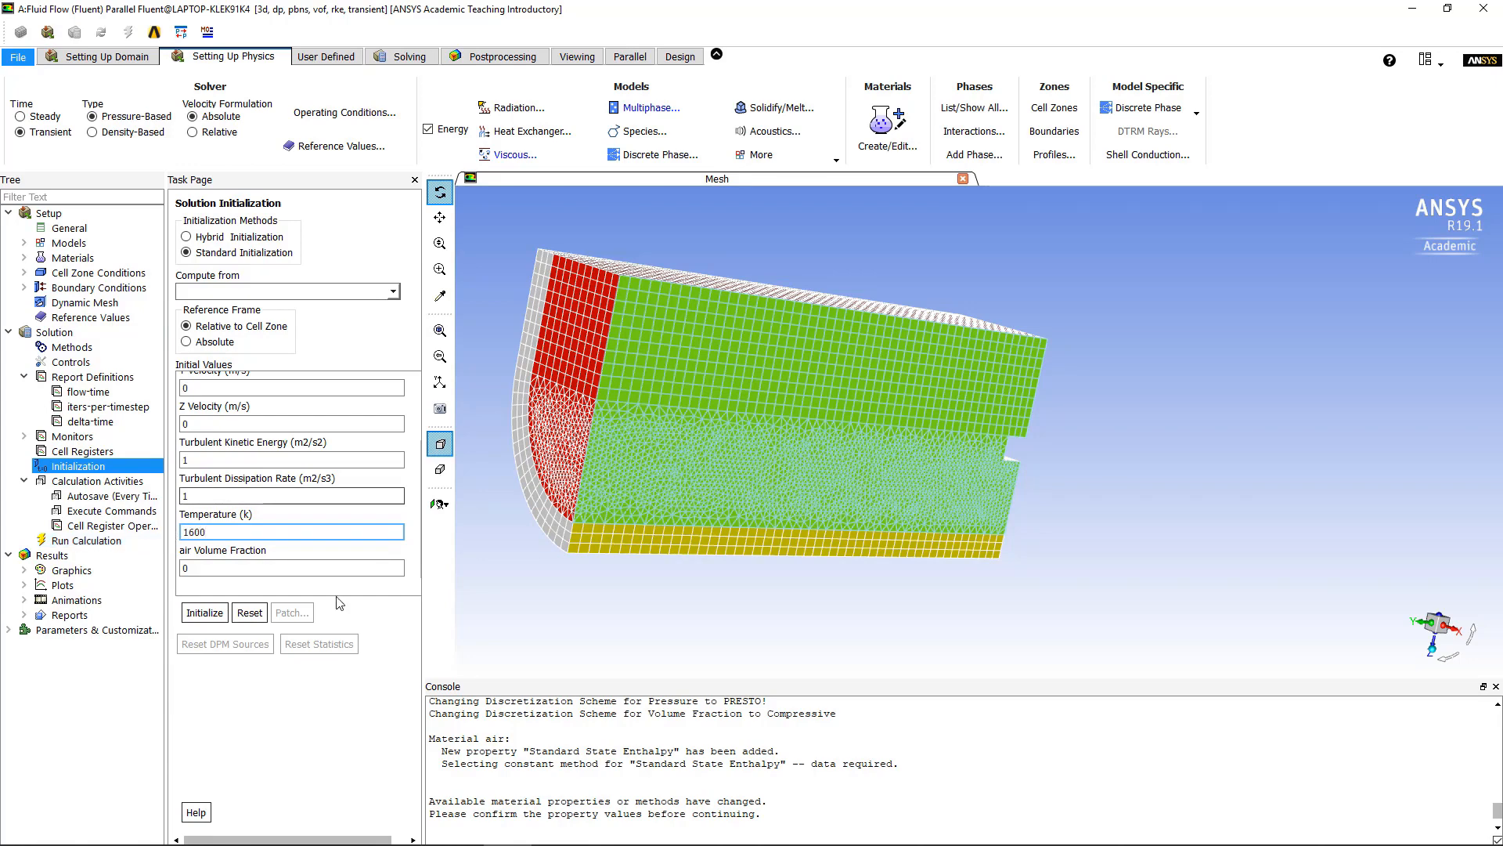
pyautogui.click(364, 662)
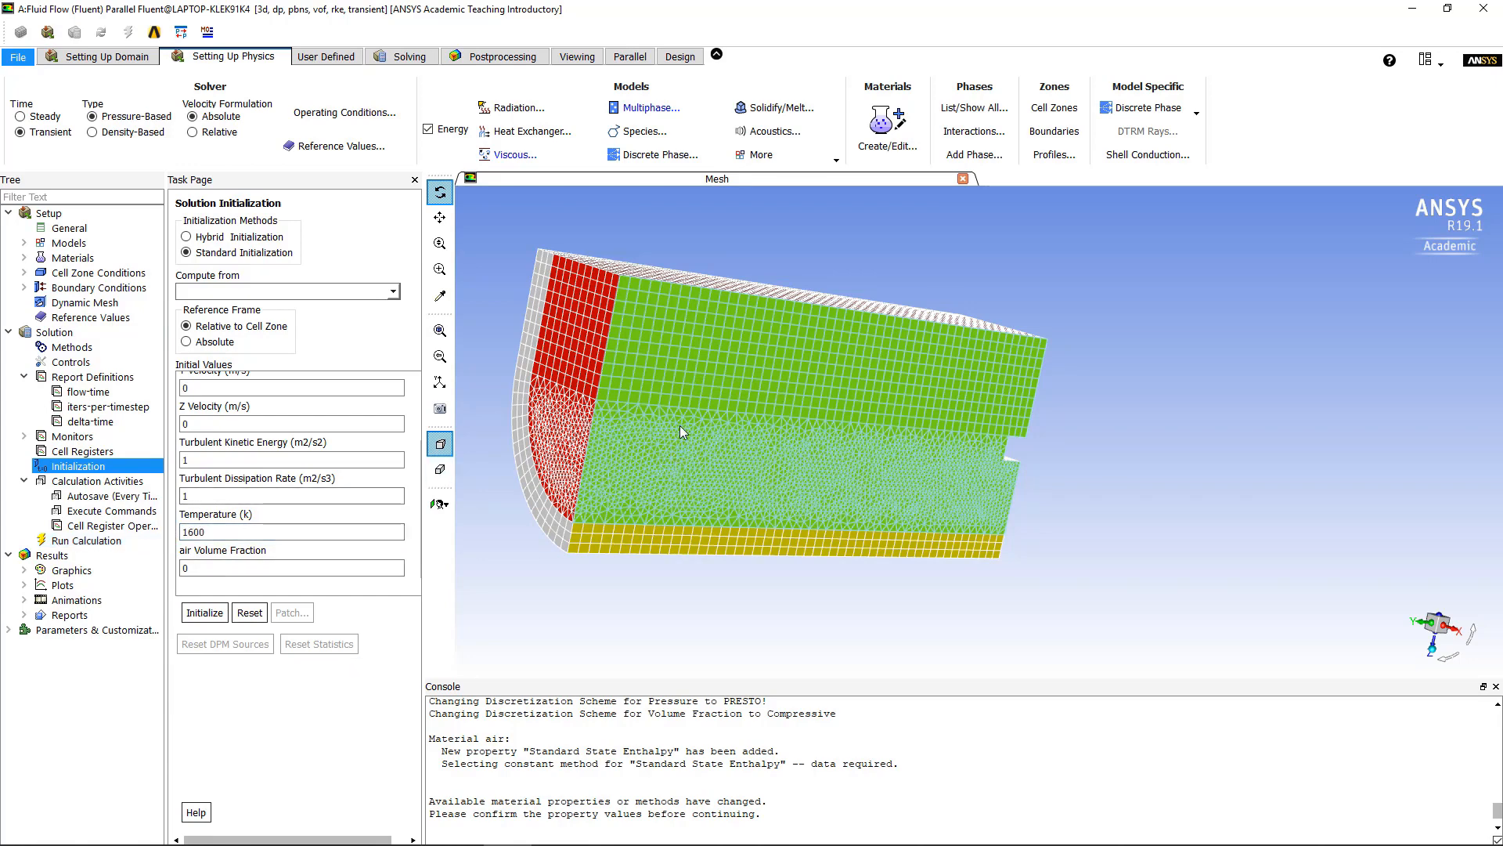
# - Review the initial values and compute them from the inlet
pyautogui.scroll(2, 326, 463)
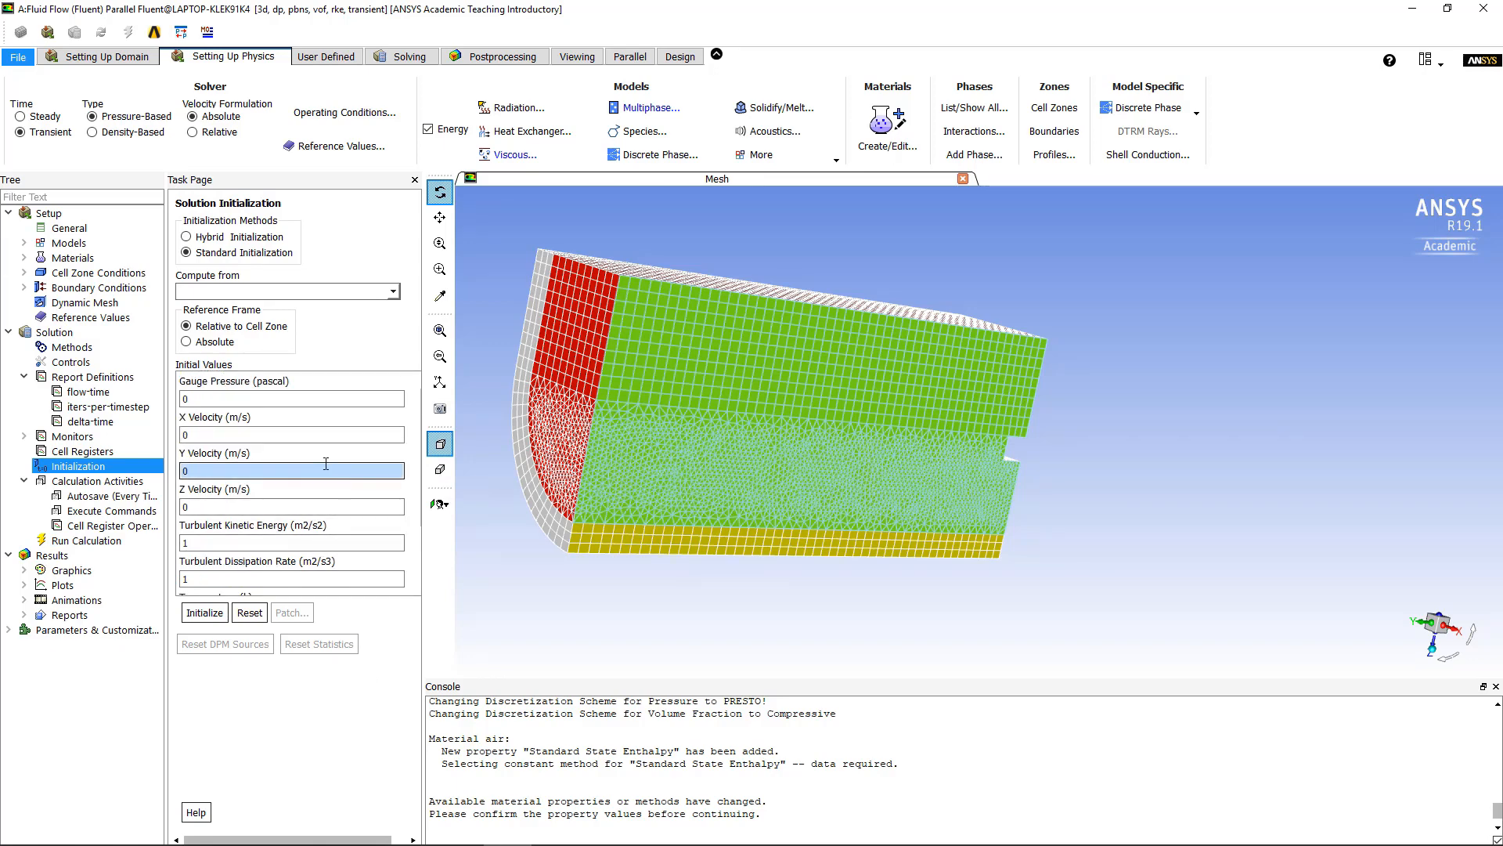
pyautogui.scroll(-2, 326, 464)
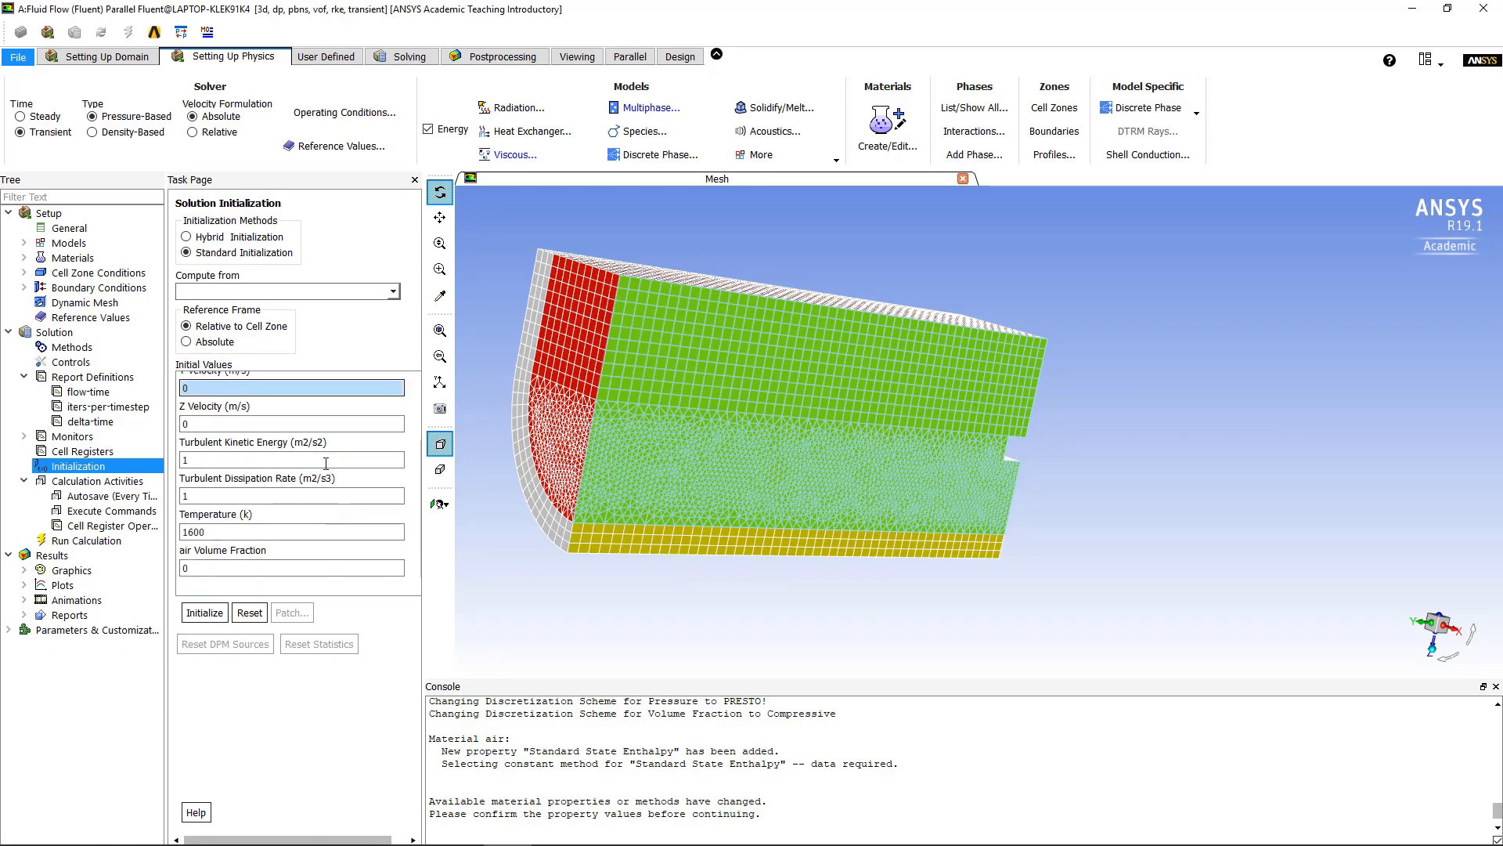
pyautogui.click(394, 292)
pyautogui.click(376, 308)
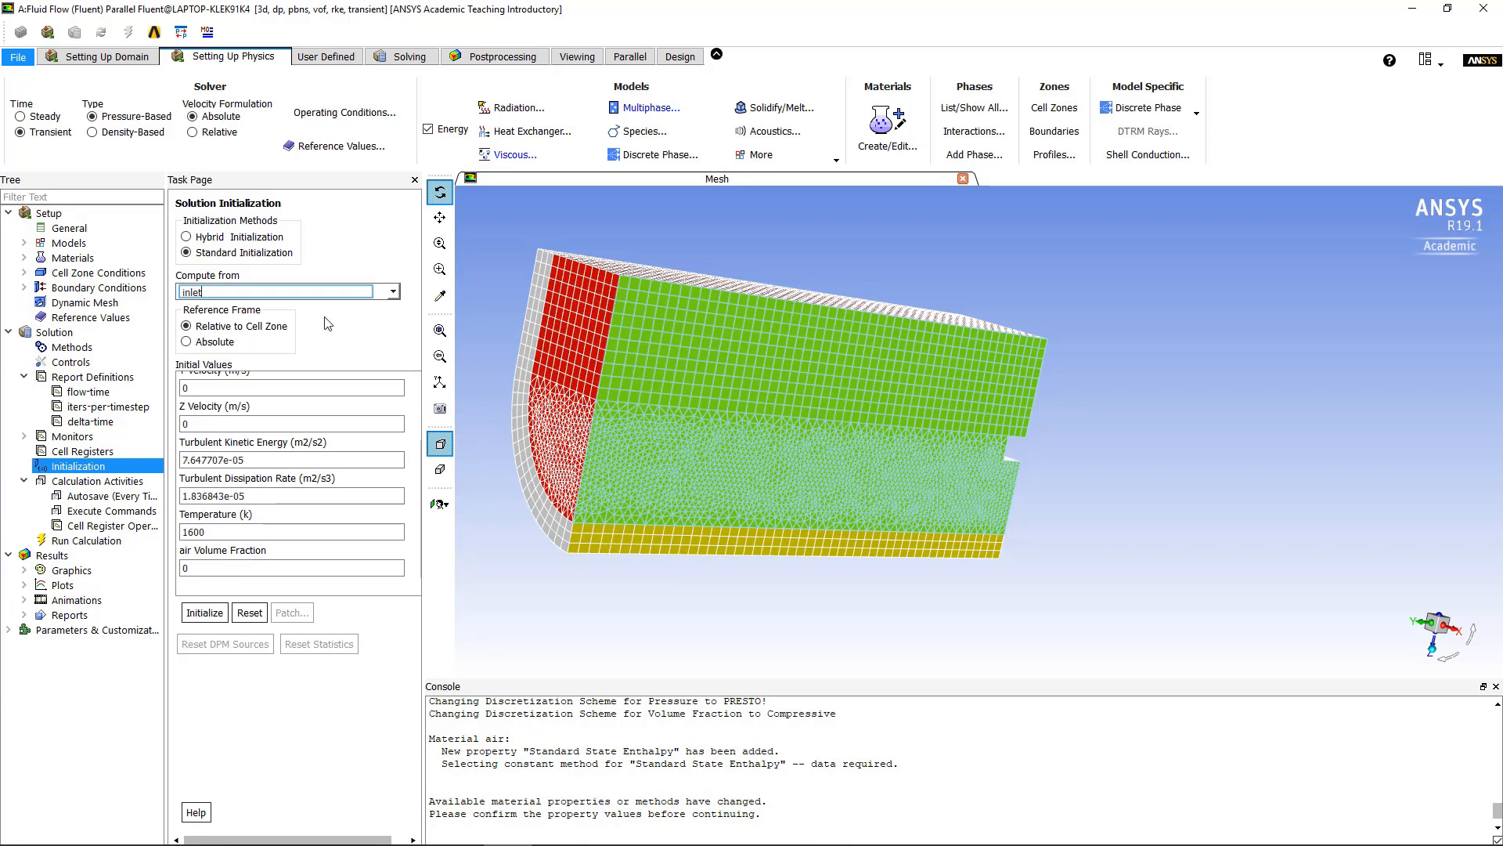
# - Set both the initial turbulent kinetic energy and the turbulent dissipation rate to 0
pyautogui.moveTo(249, 460); pyautogui.dragTo(182, 460)
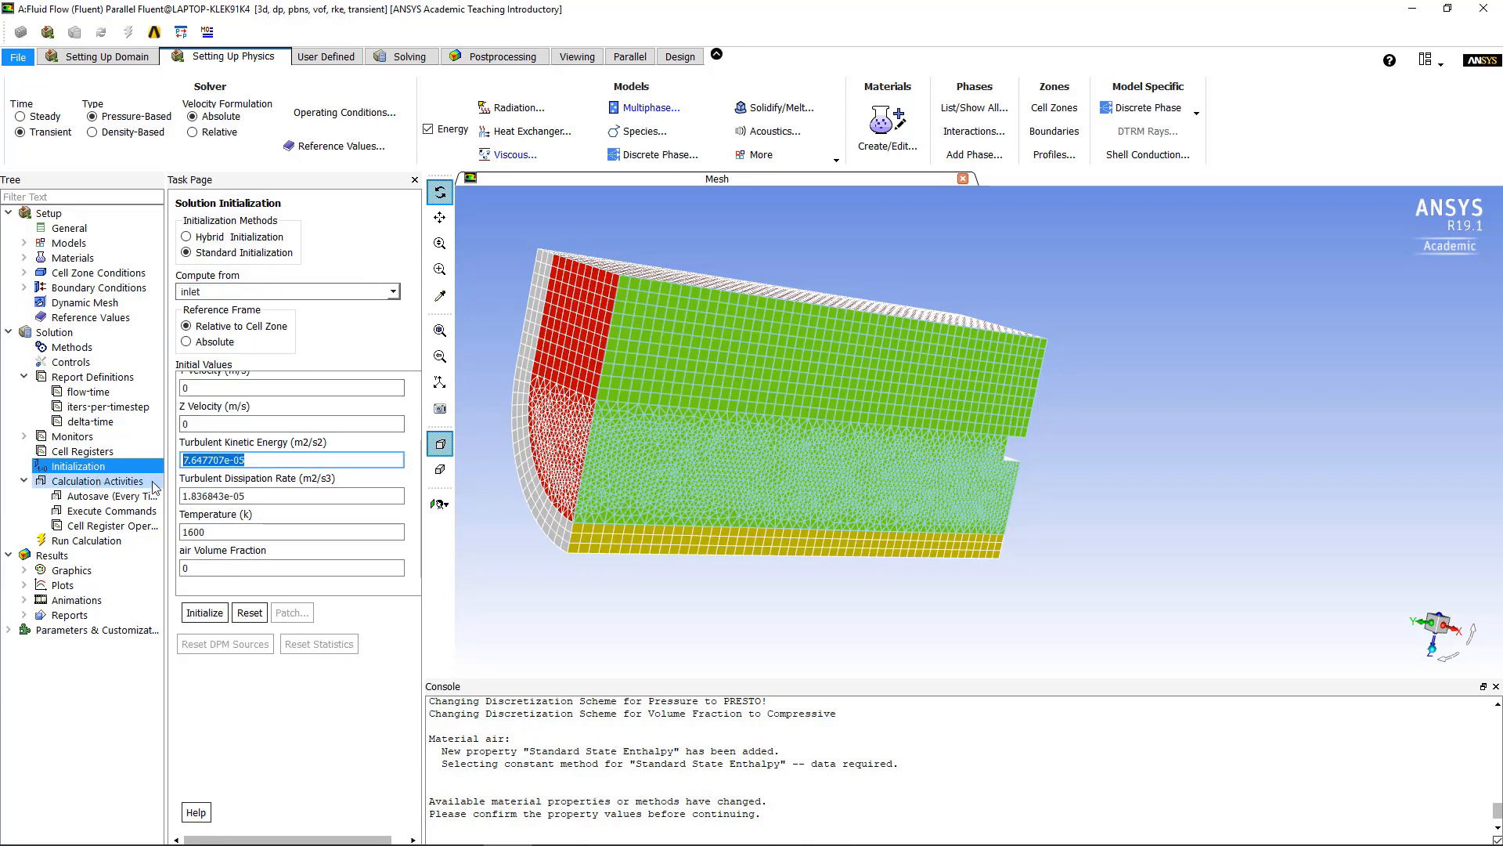
pyautogui.write('1')
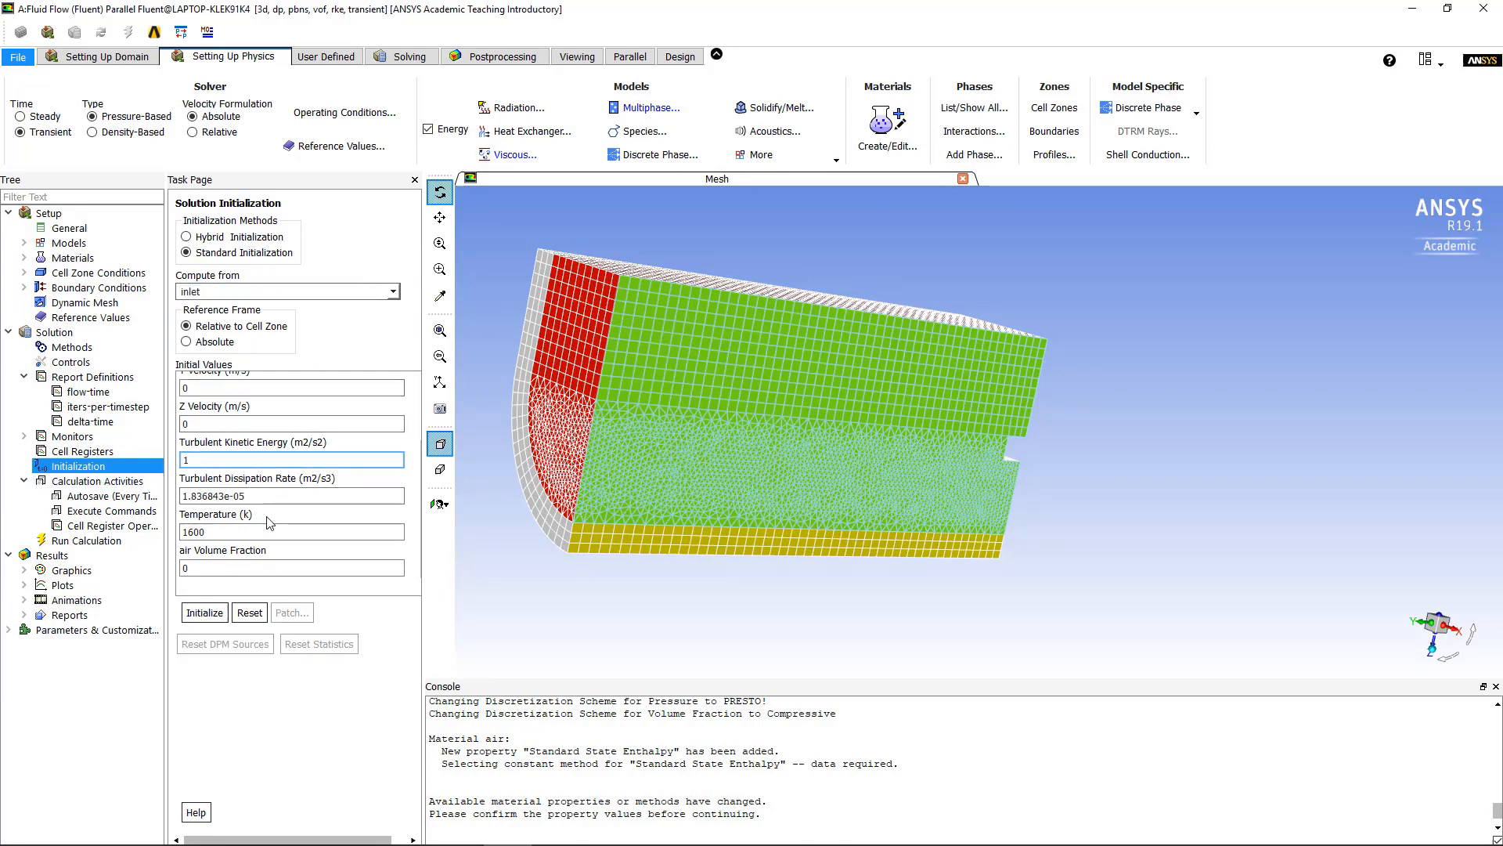
pyautogui.press('BackSpace')
pyautogui.write('0')
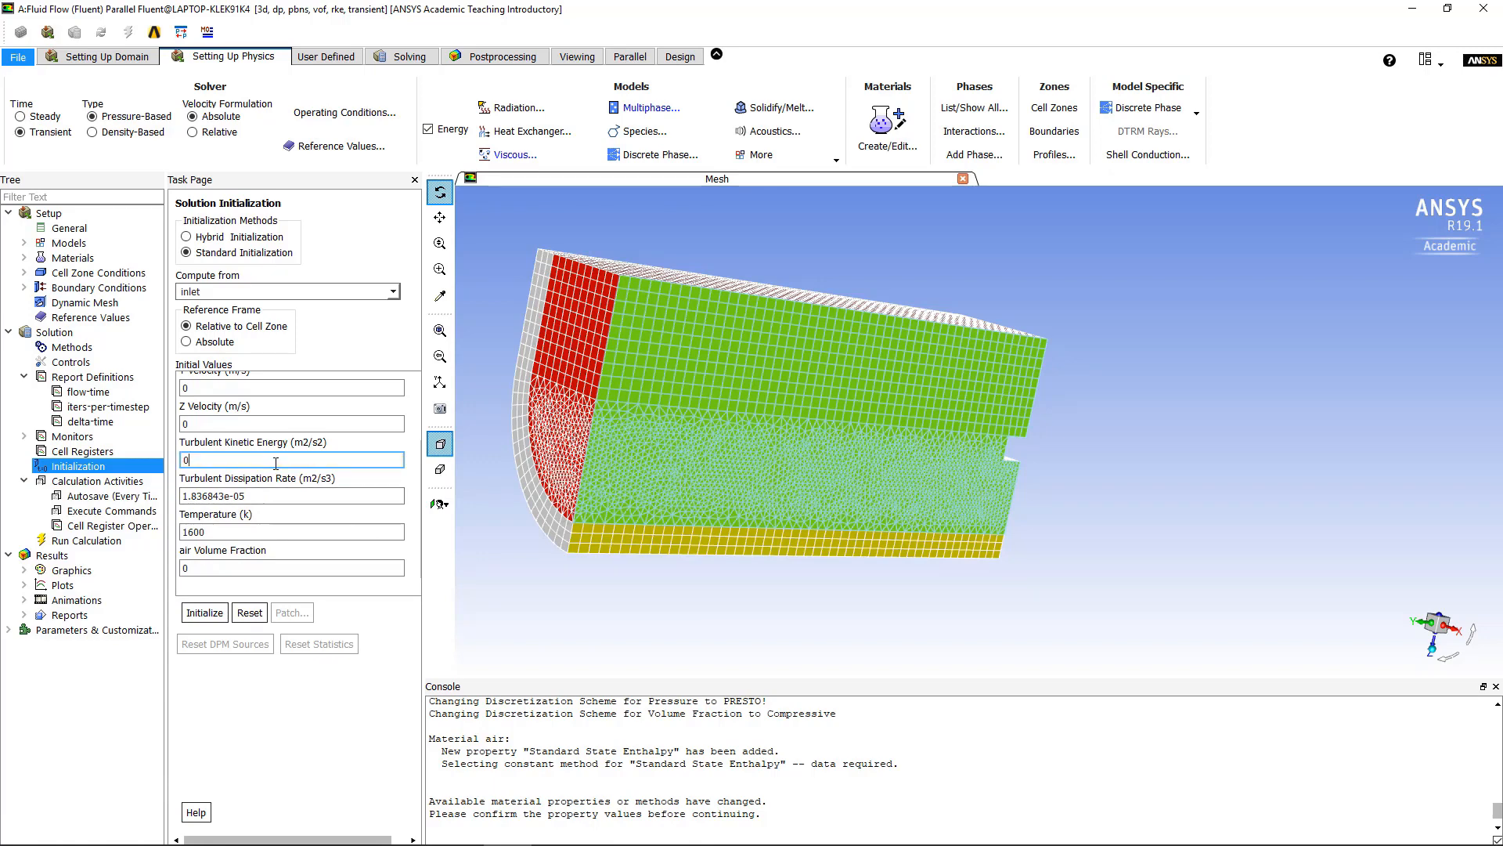
pyautogui.moveTo(249, 496); pyautogui.dragTo(181, 495)
pyautogui.write('0')
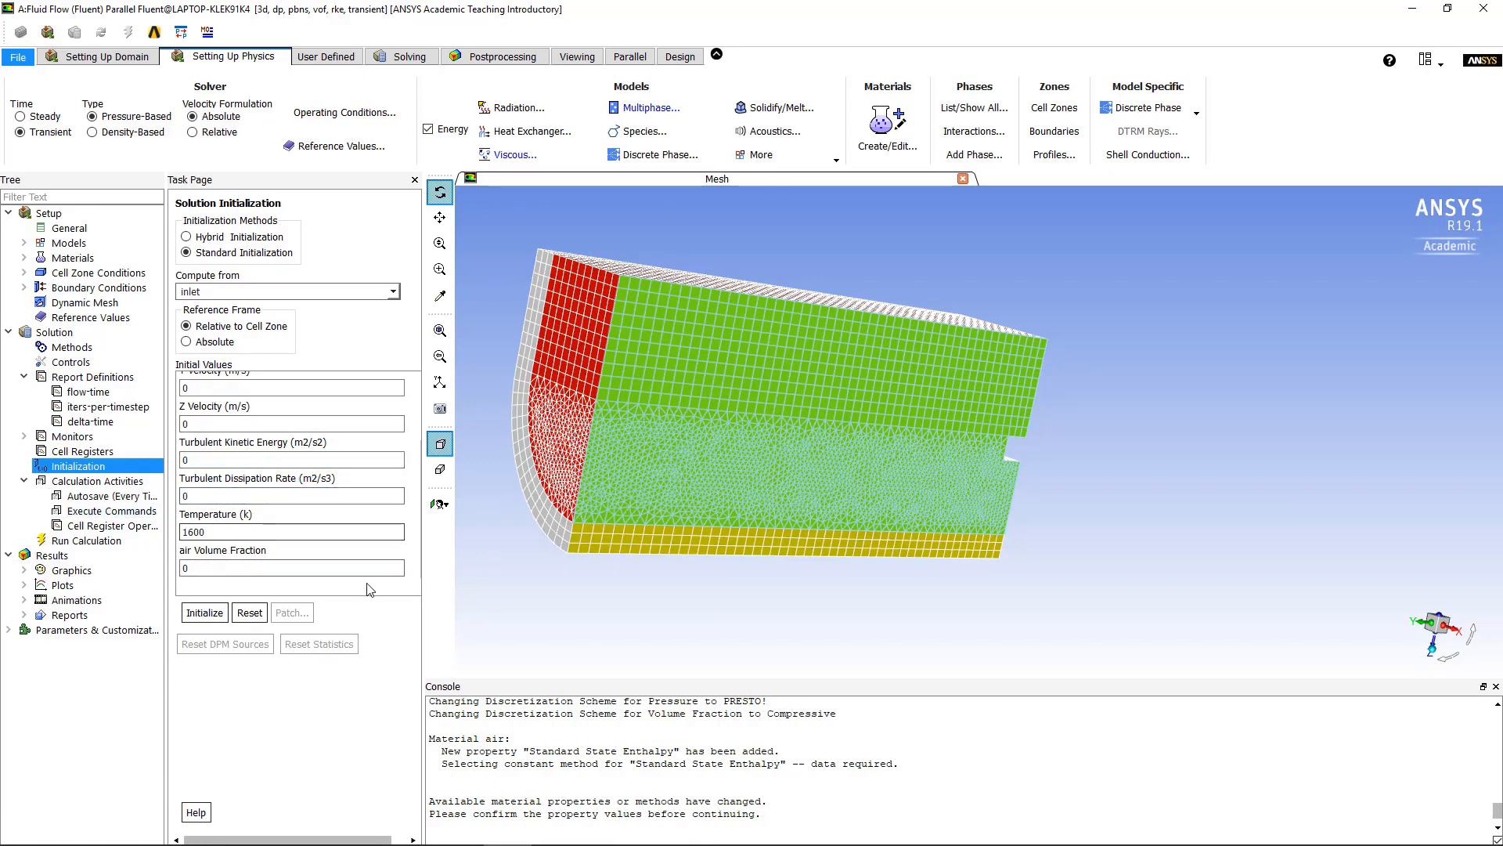
# - Set the initial air volume fraction to 1 and initialize the solution
pyautogui.click(201, 564)
pyautogui.moveTo(201, 564); pyautogui.dragTo(160, 568)
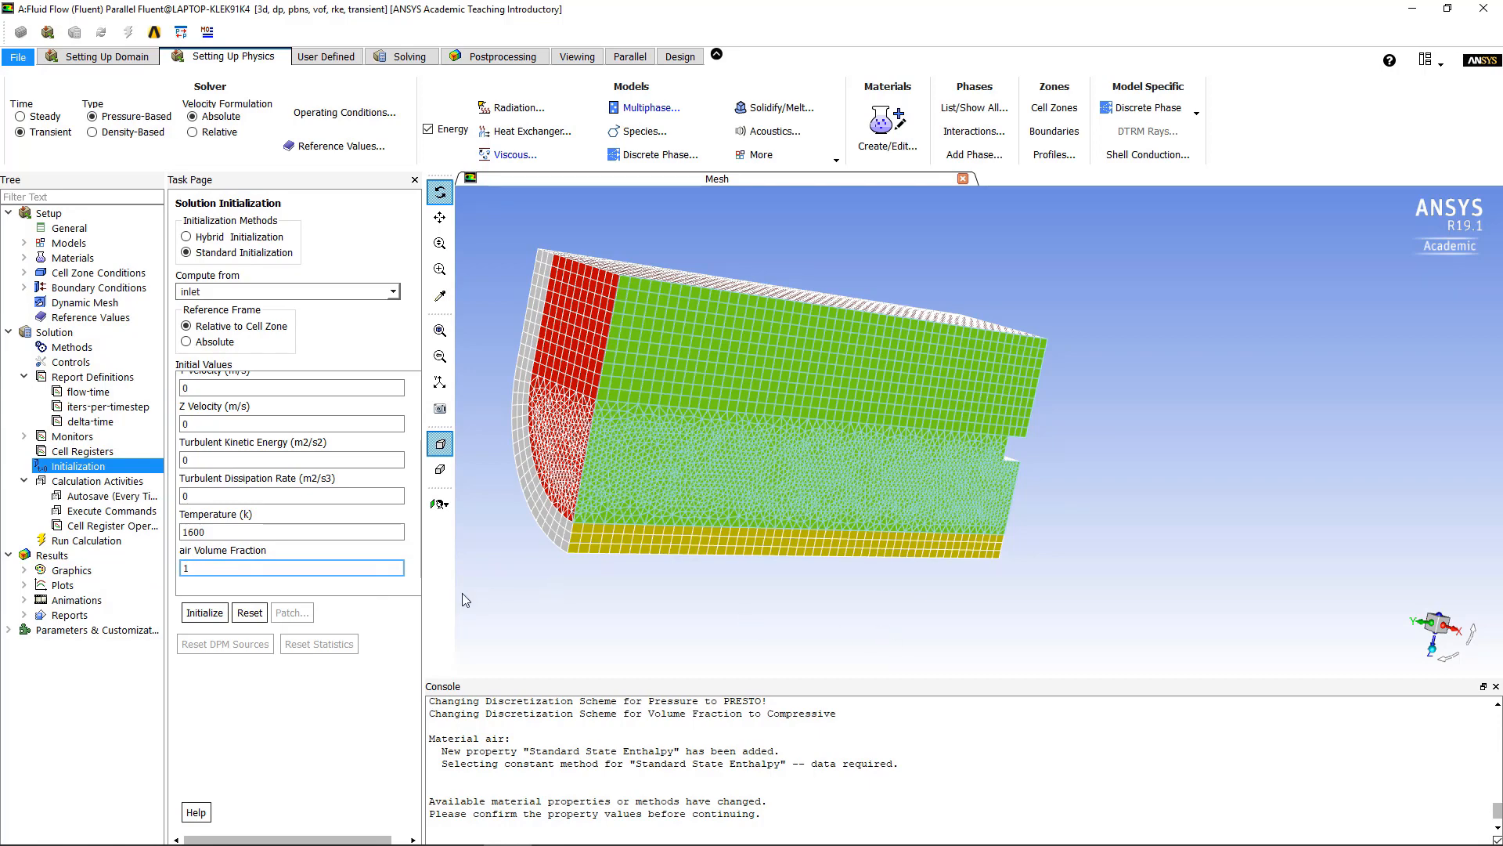
pyautogui.write('1')
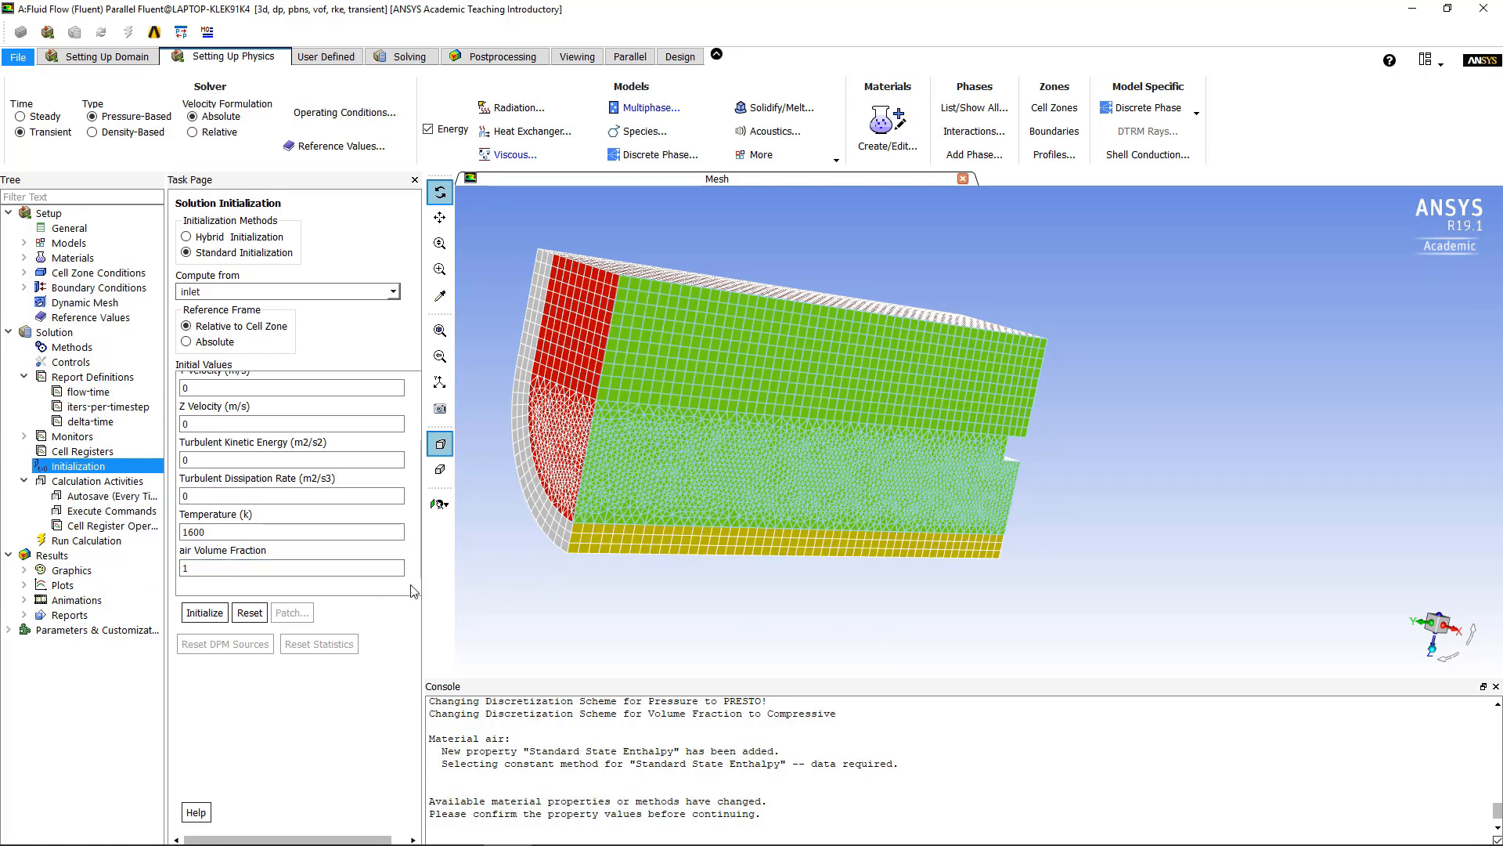
pyautogui.scroll(3, 380, 524)
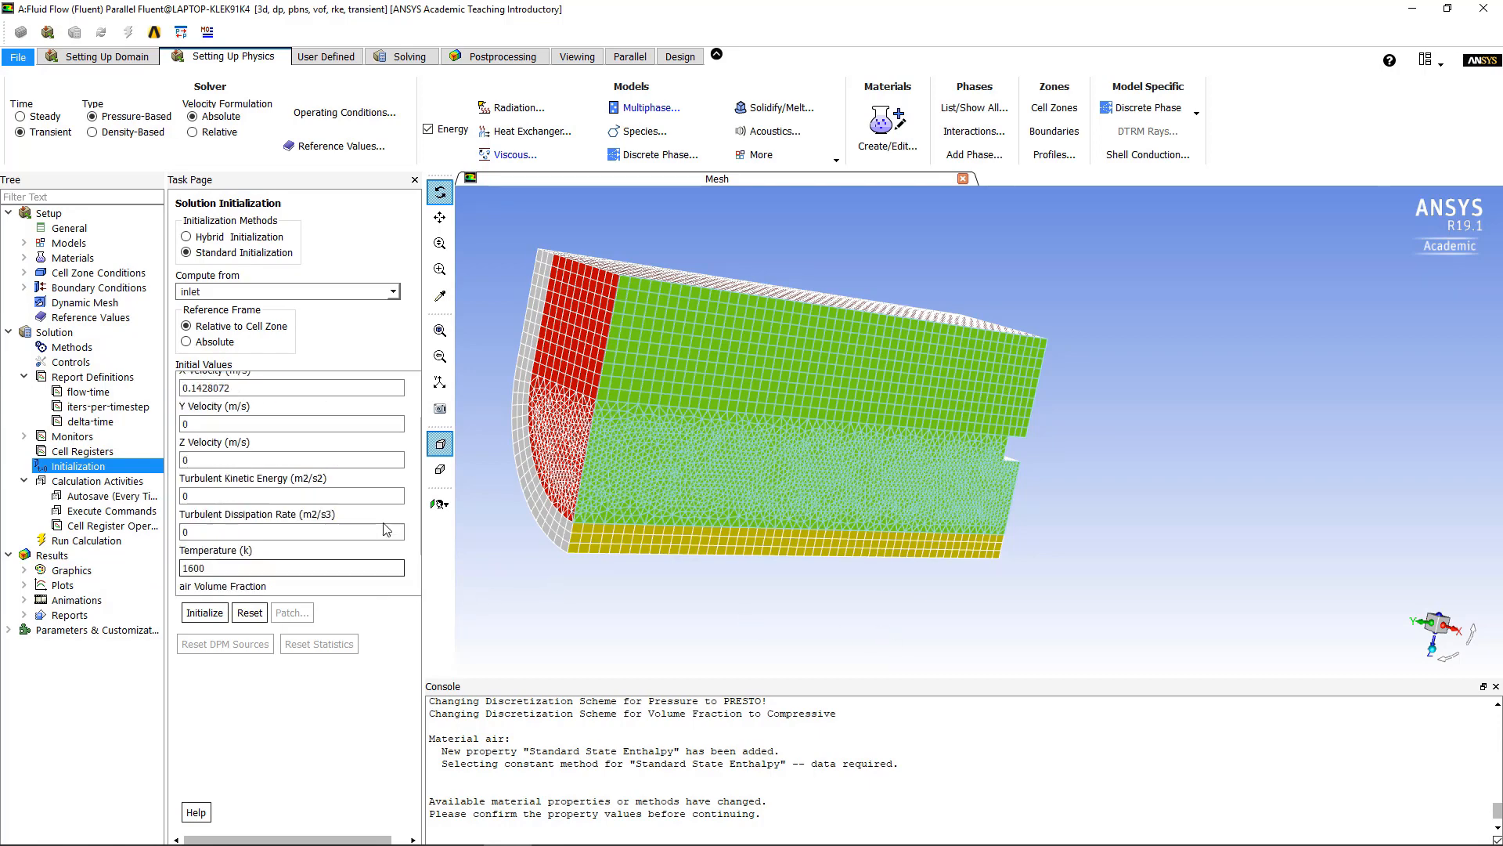
pyautogui.scroll(-3, 381, 523)
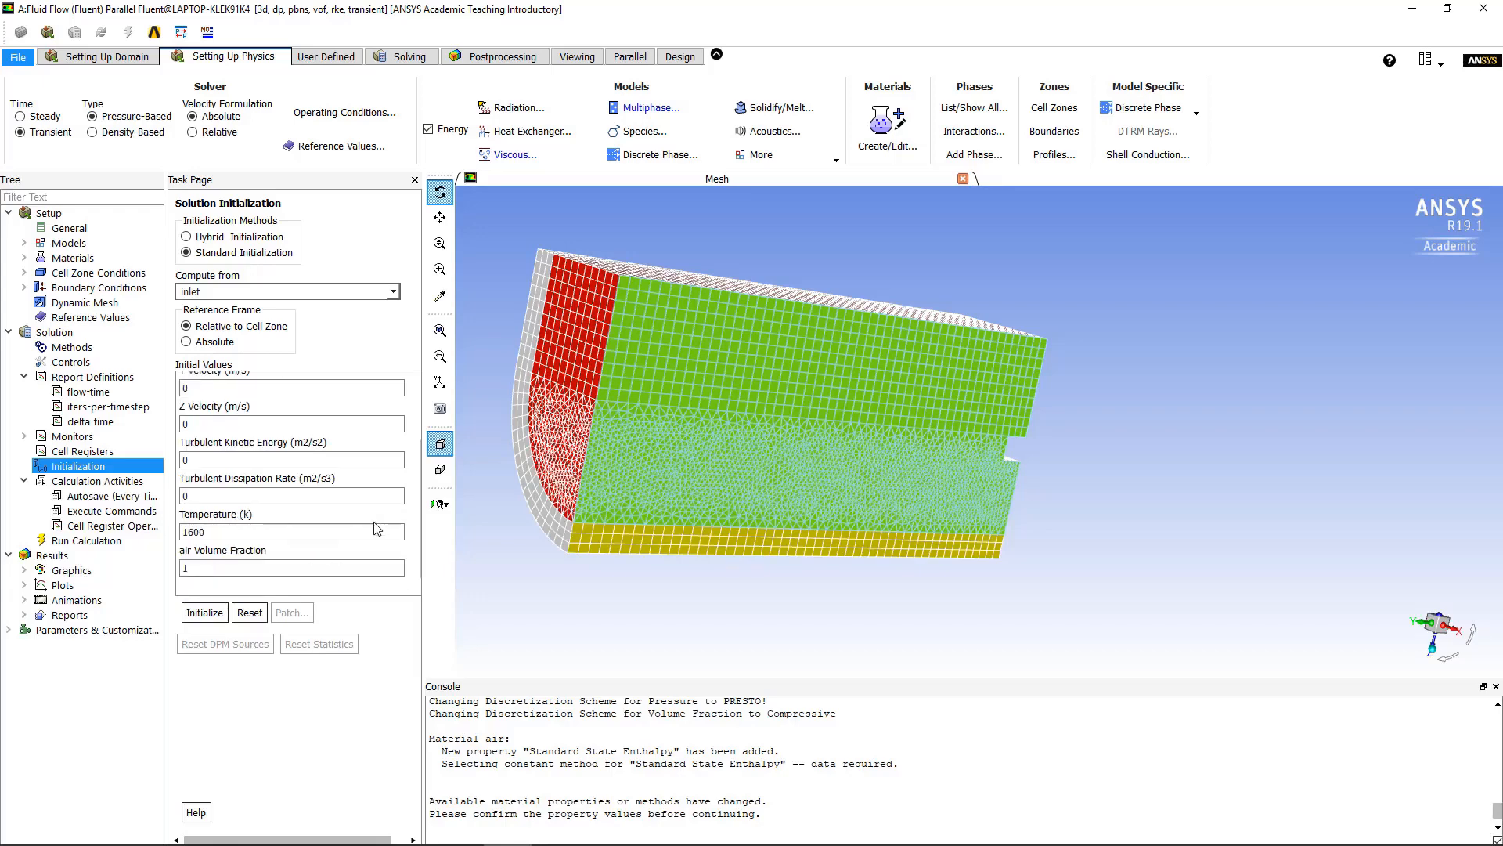
pyautogui.click(210, 615)
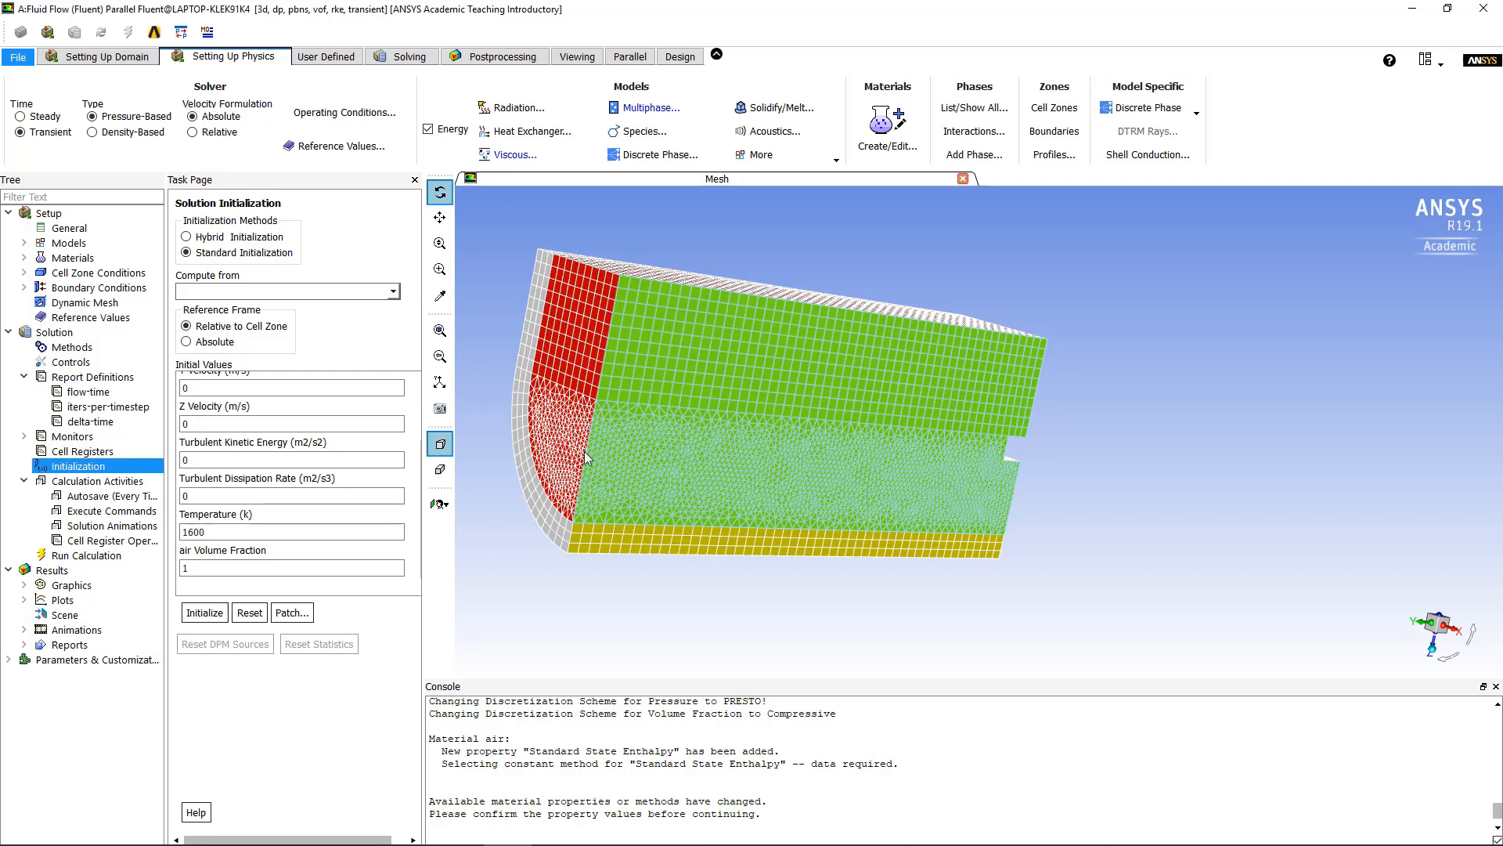
# - Configure the run with a time step size of 0.0001 s, 1000 time steps and at most 50 iterations per time step
pyautogui.click(86, 555)
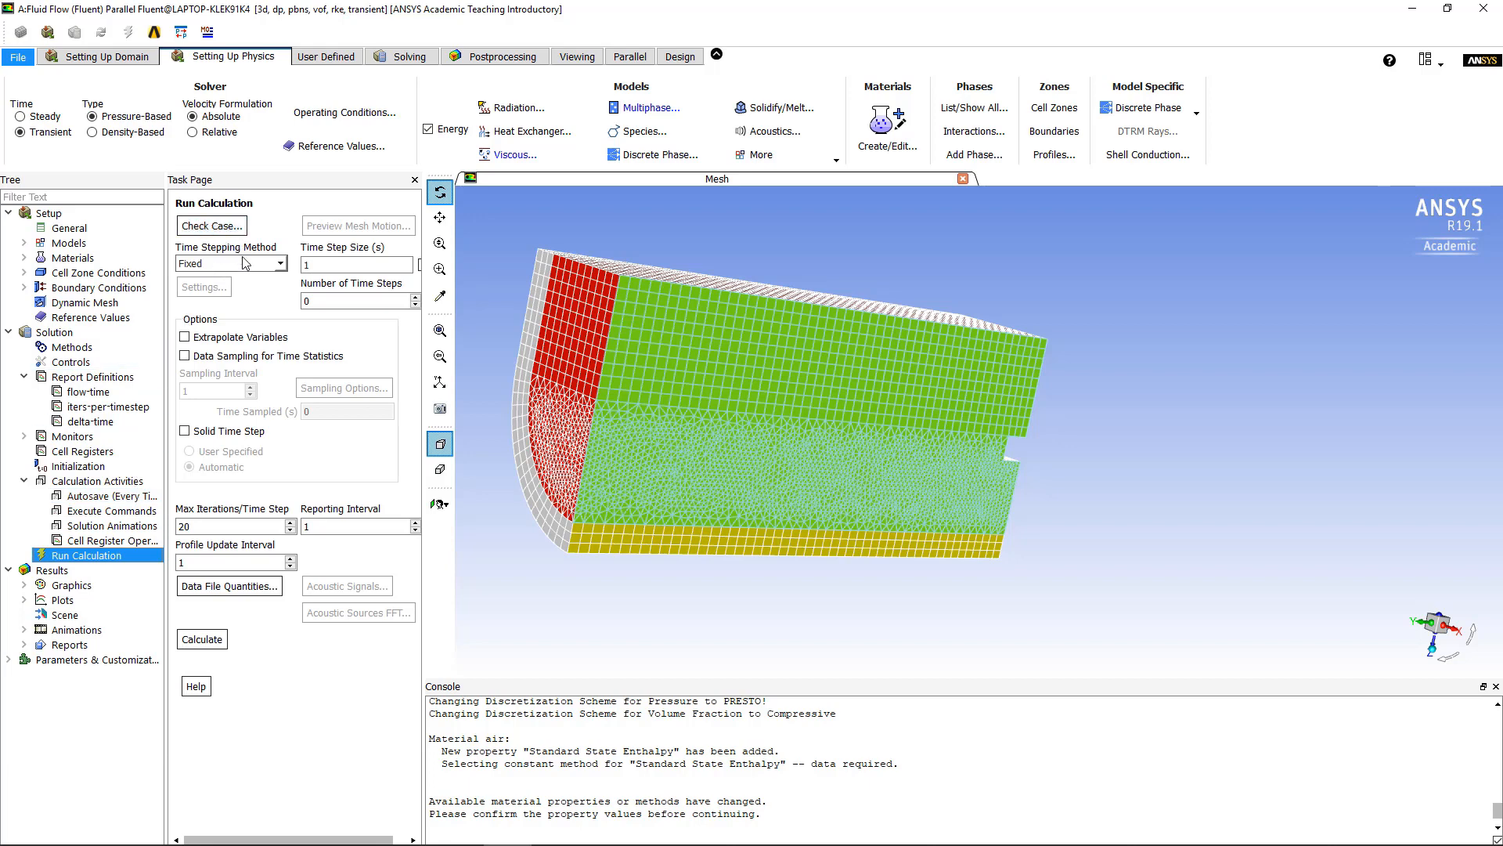
pyautogui.doubleClick(309, 264)
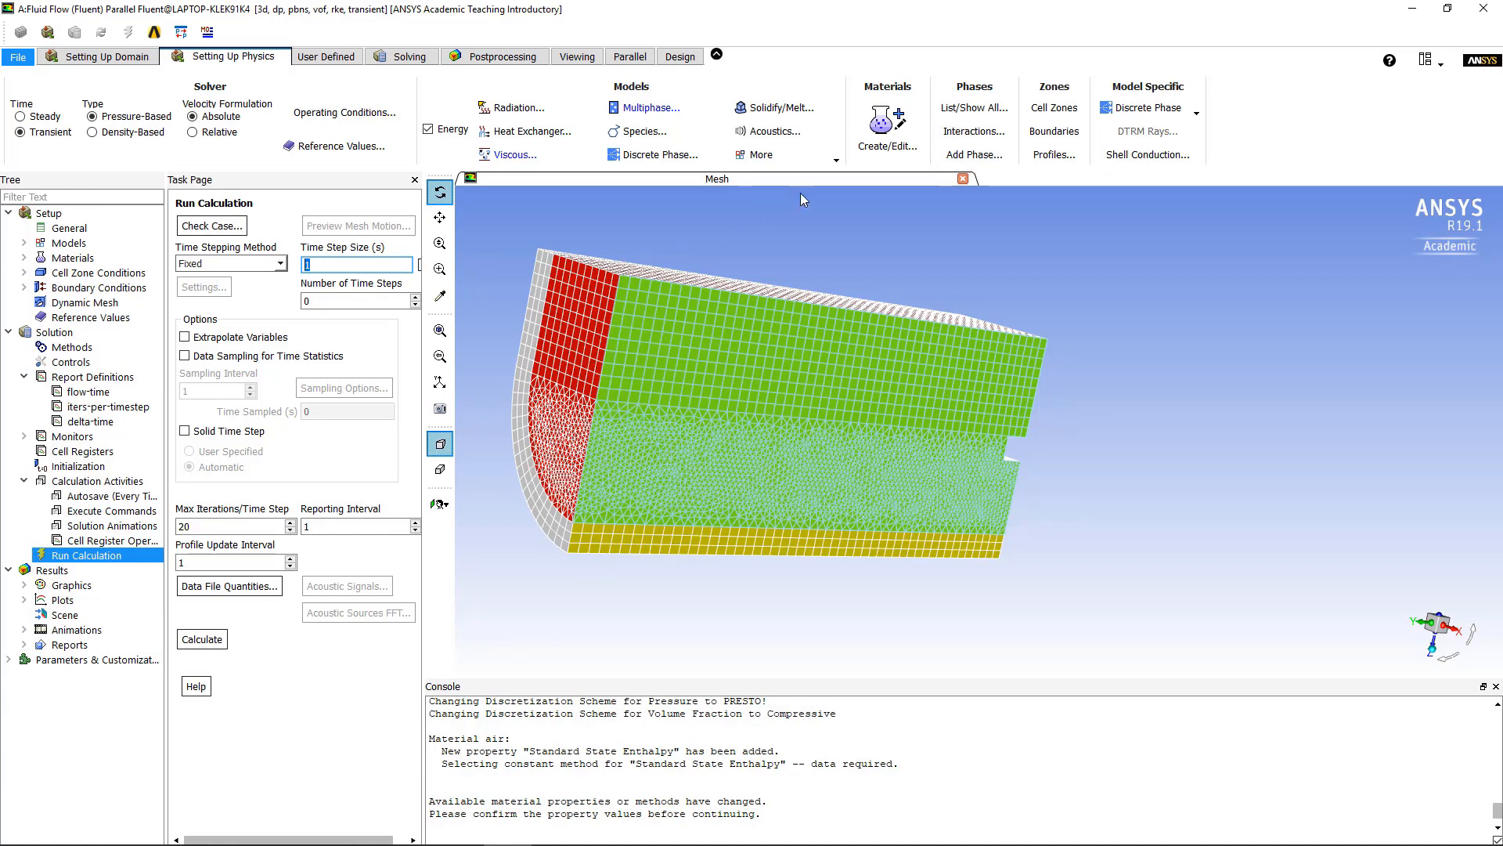
pyautogui.write('0')
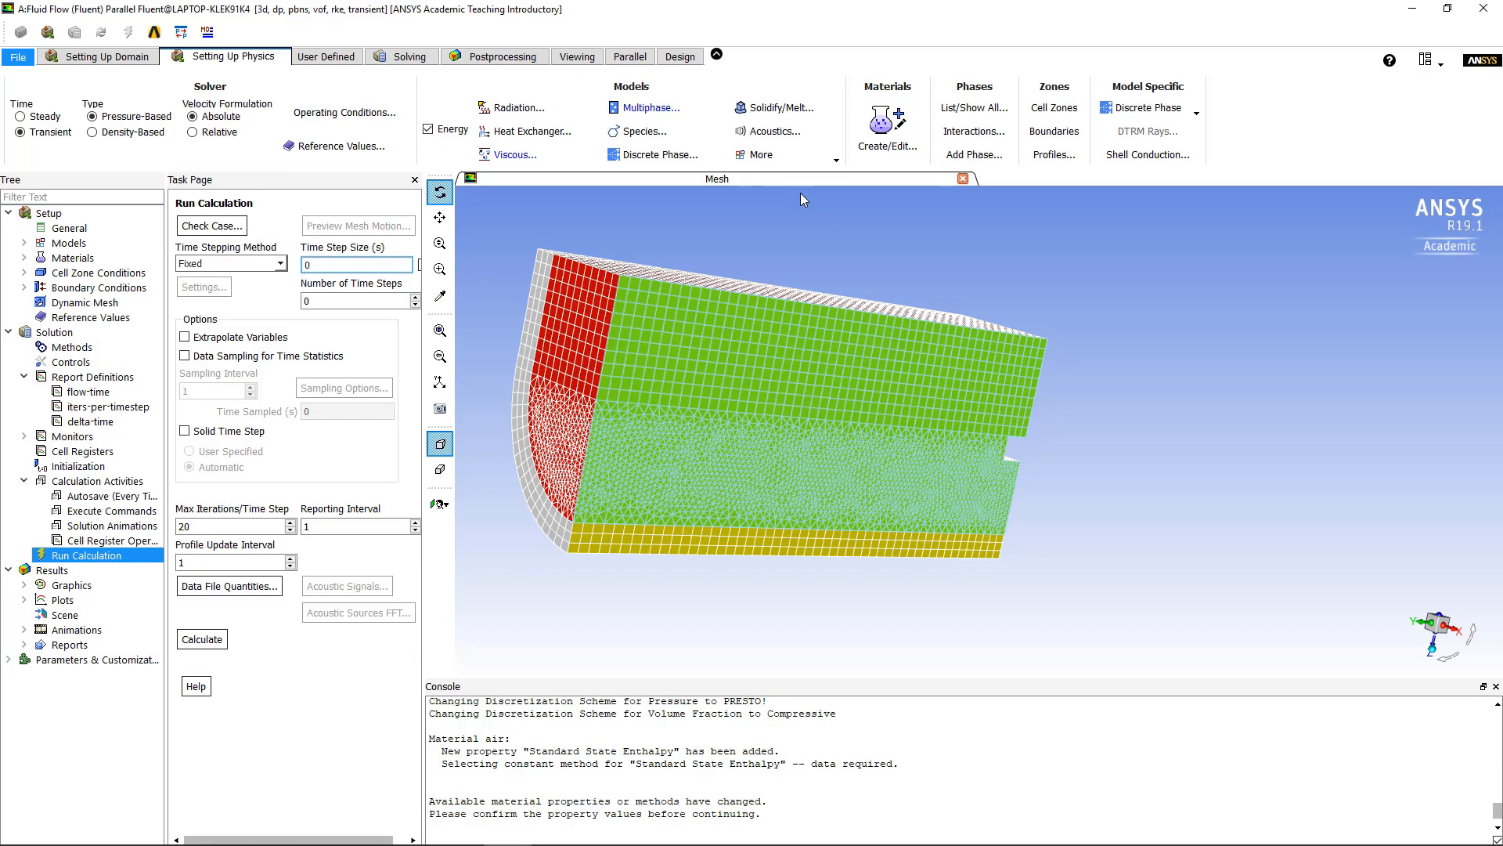
pyautogui.write('.0001')
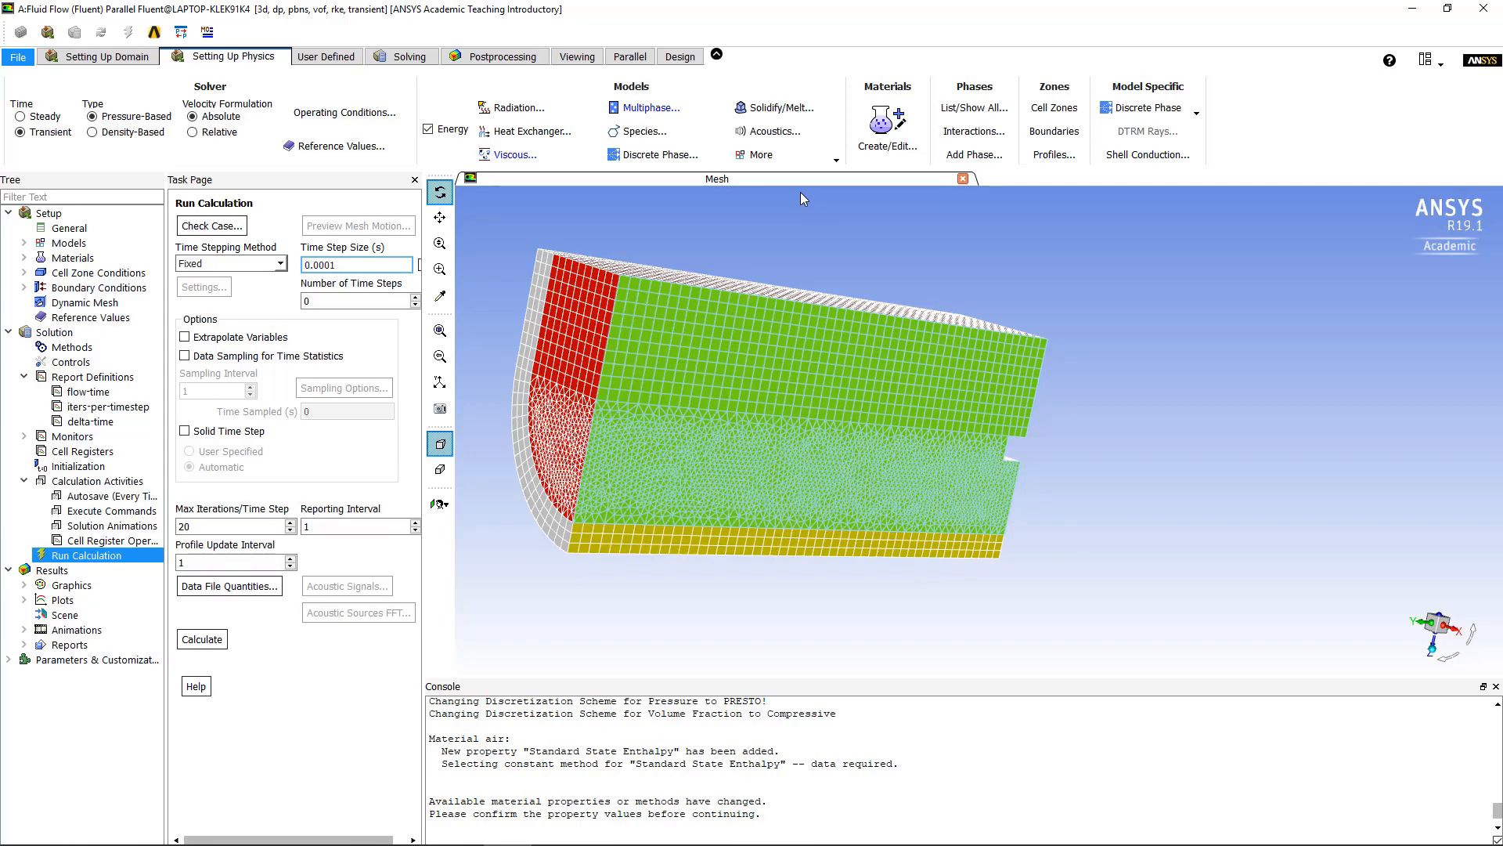
pyautogui.press('Tab')
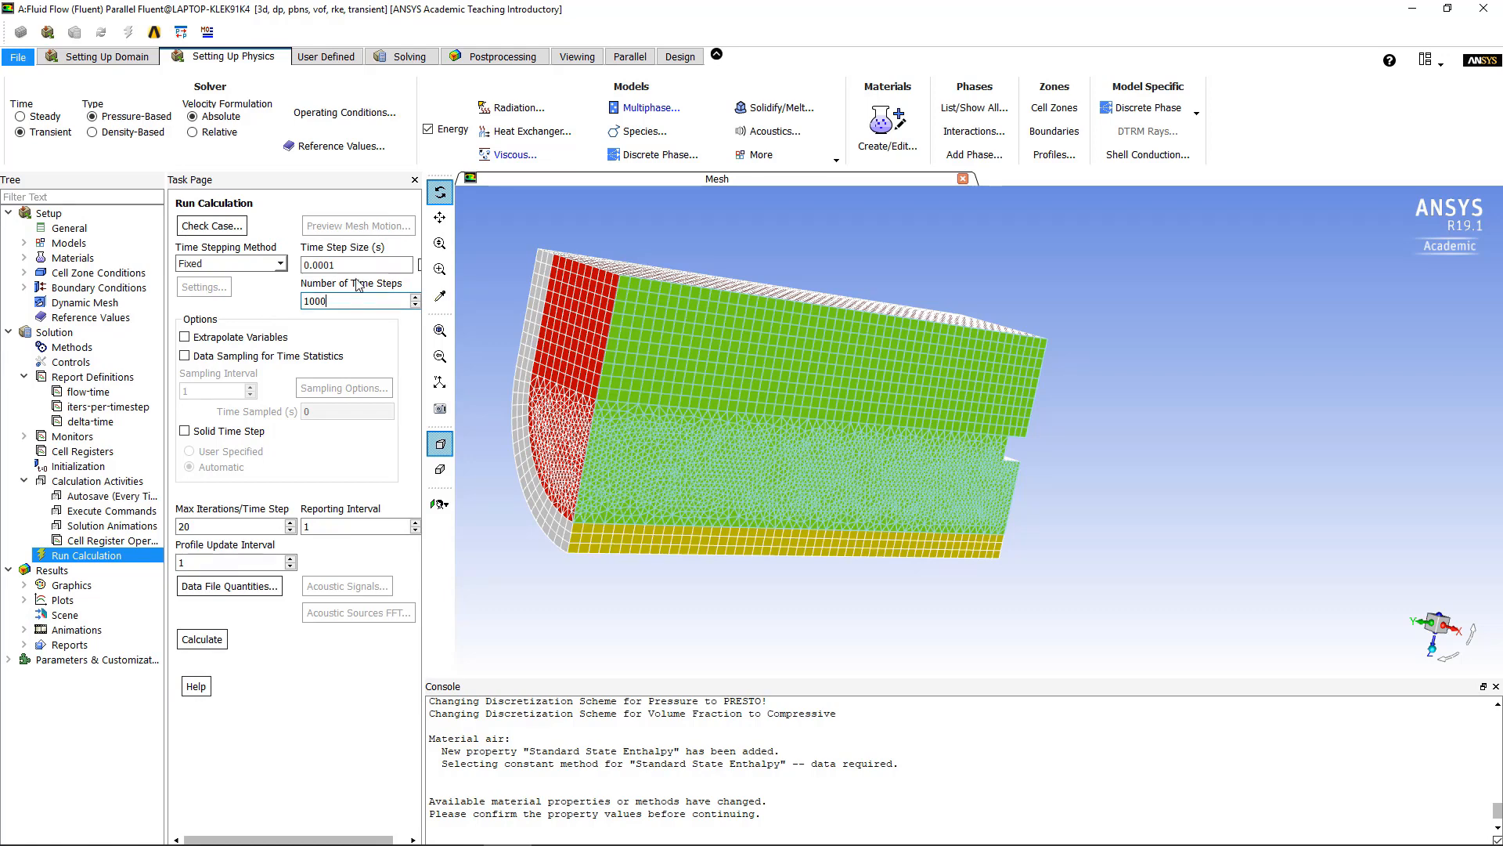
pyautogui.doubleClick(316, 266)
pyautogui.doubleClick(185, 526)
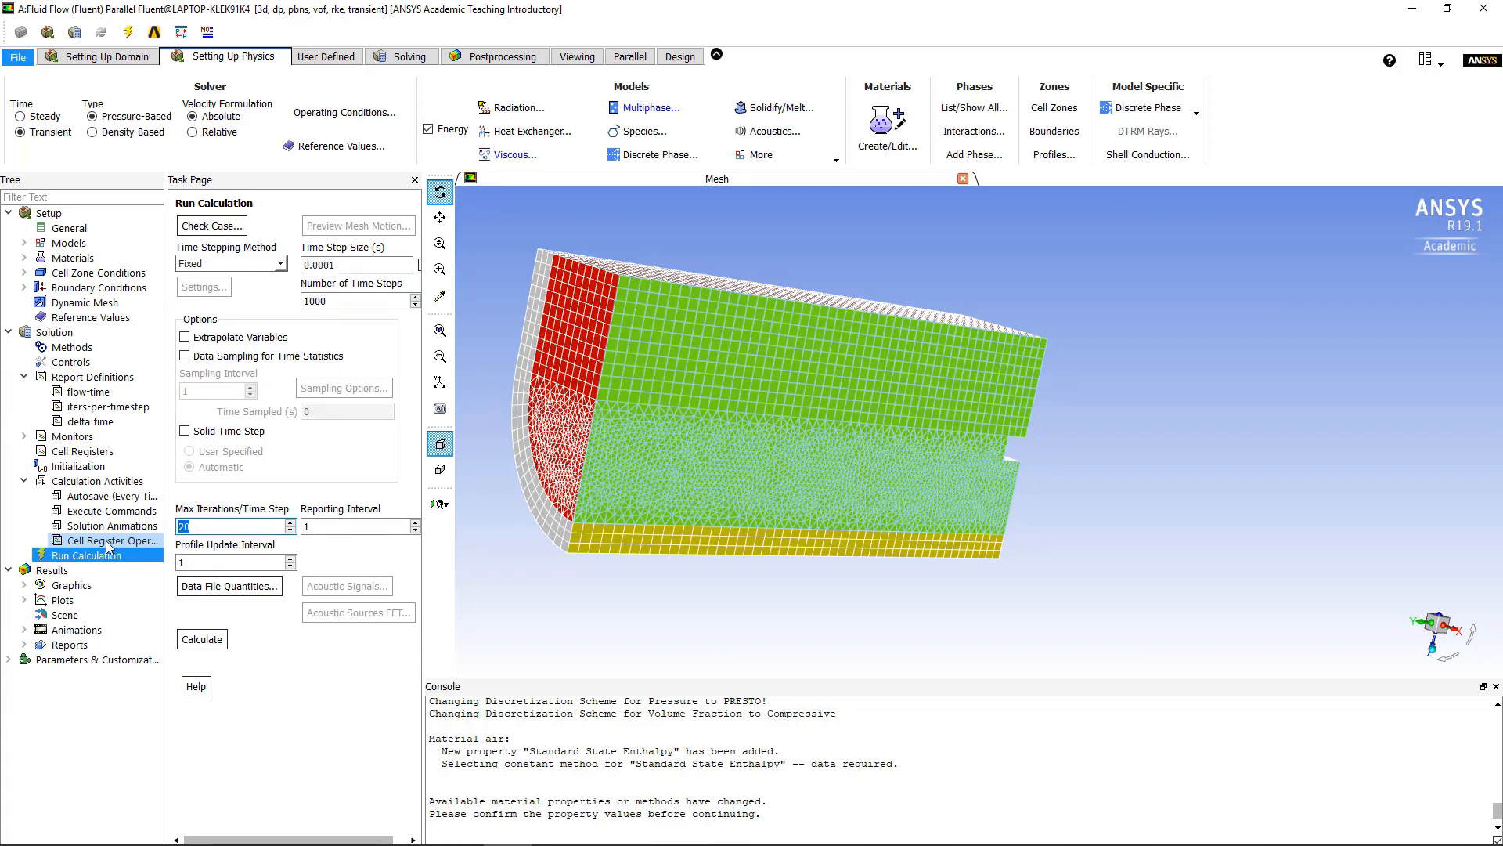
pyautogui.write('50')
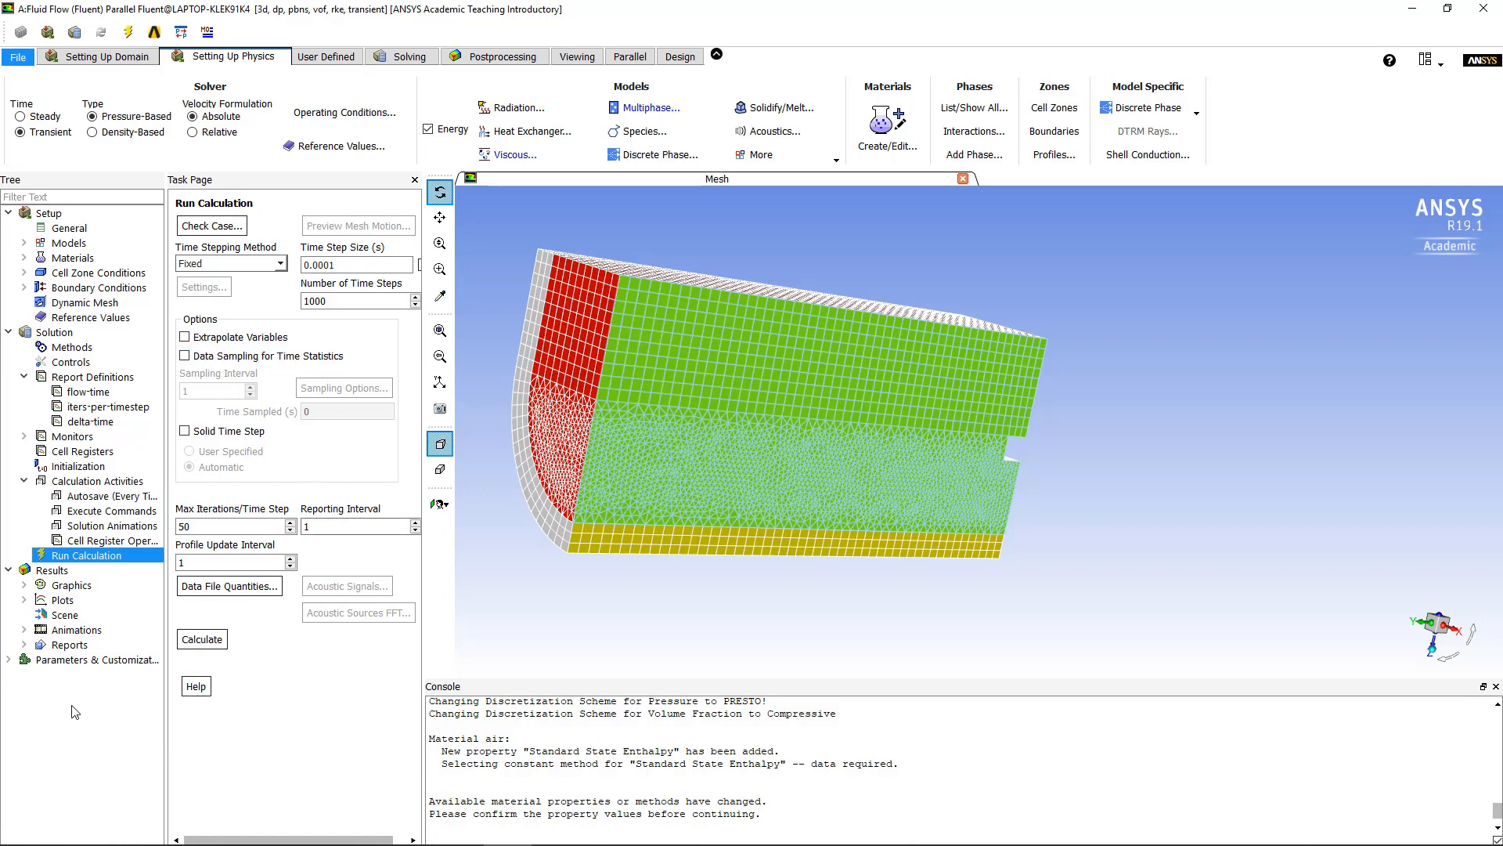
# - Run the calculation, move its progress windows away from the mesh view and dismiss the final notice
pyautogui.click(197, 639)
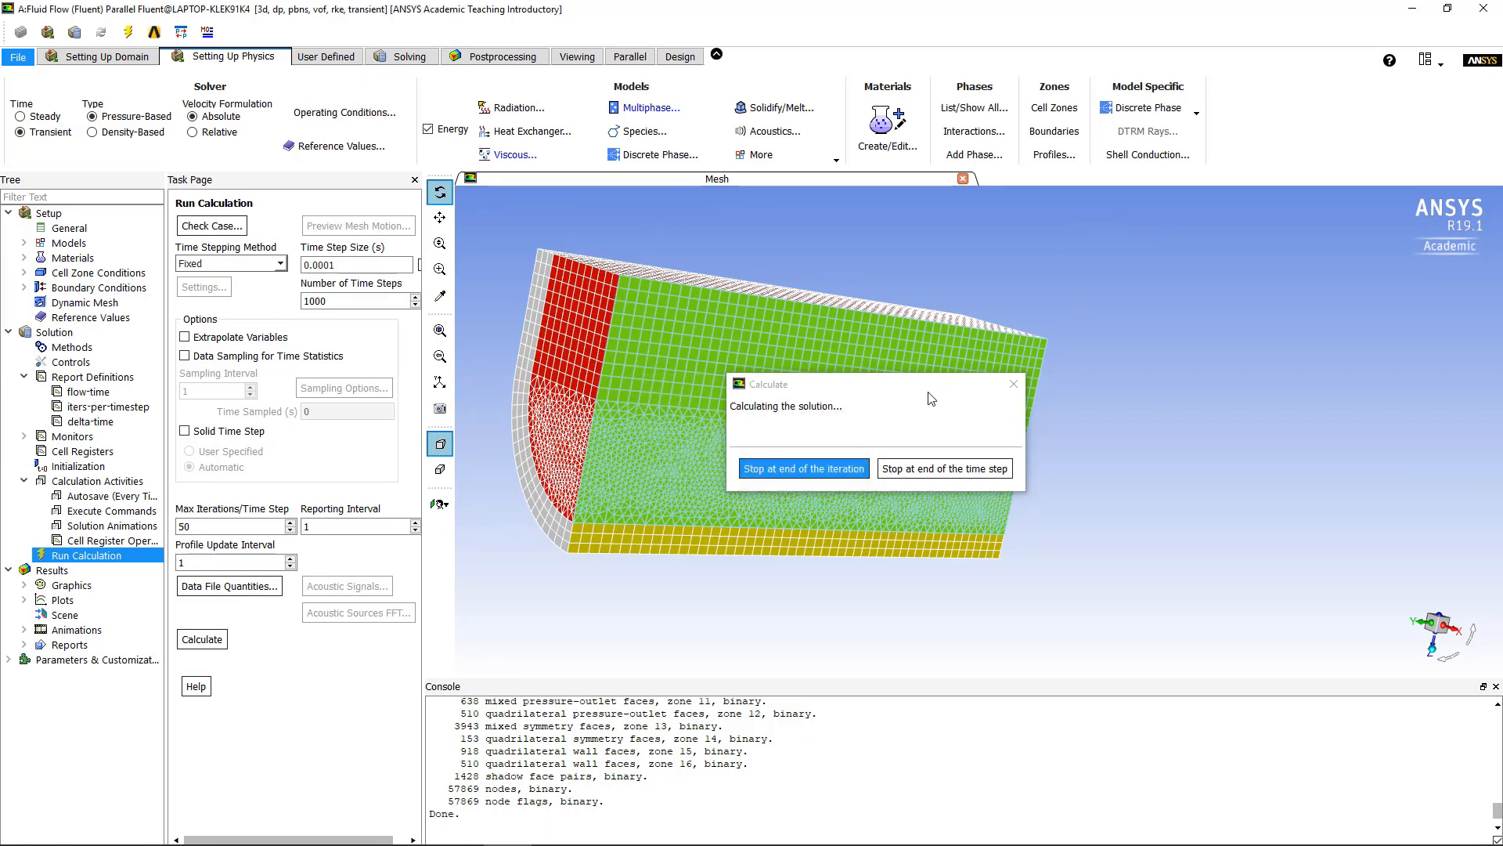
pyautogui.moveTo(904, 384); pyautogui.dragTo(337, 397)
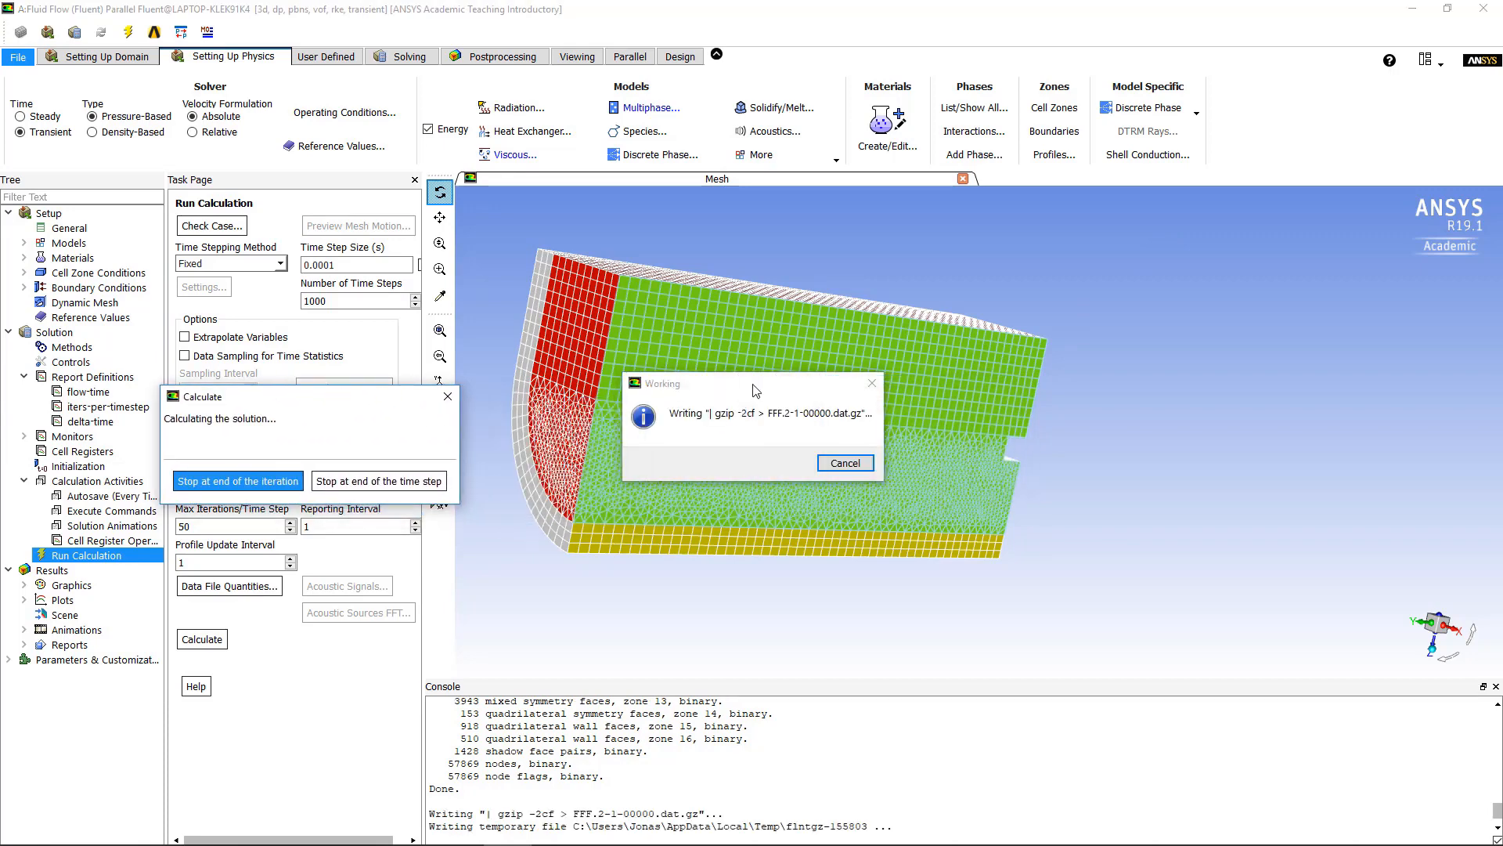
pyautogui.moveTo(766, 384); pyautogui.dragTo(324, 308)
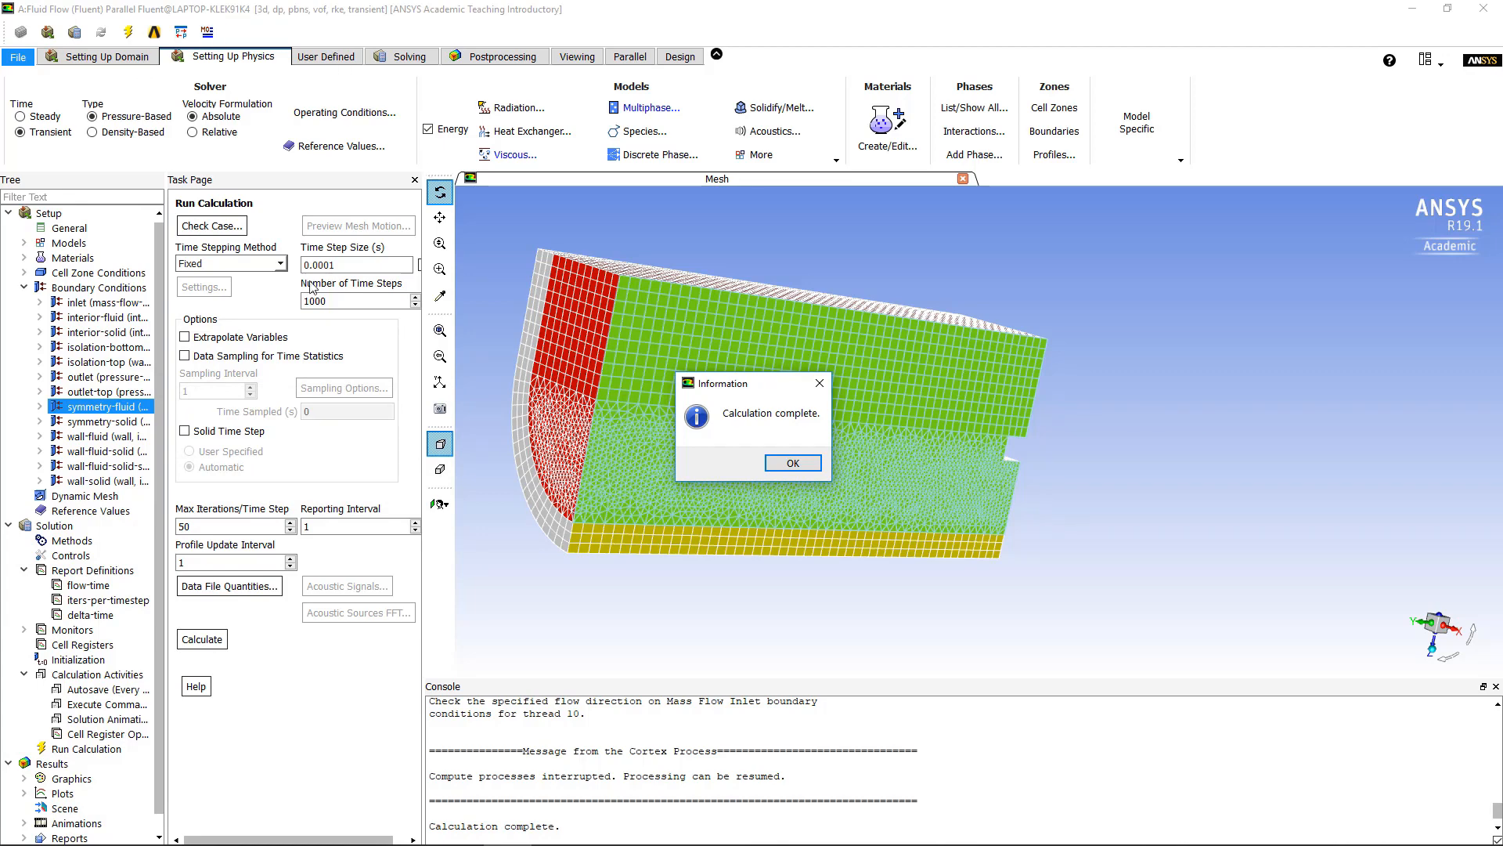
pyautogui.click(792, 462)
# - Set the mass-flow inlet's flow direction to an X-component of 0 and a Y-component of 1 for the mixture, and apply it
pyautogui.moveTo(563, 842)
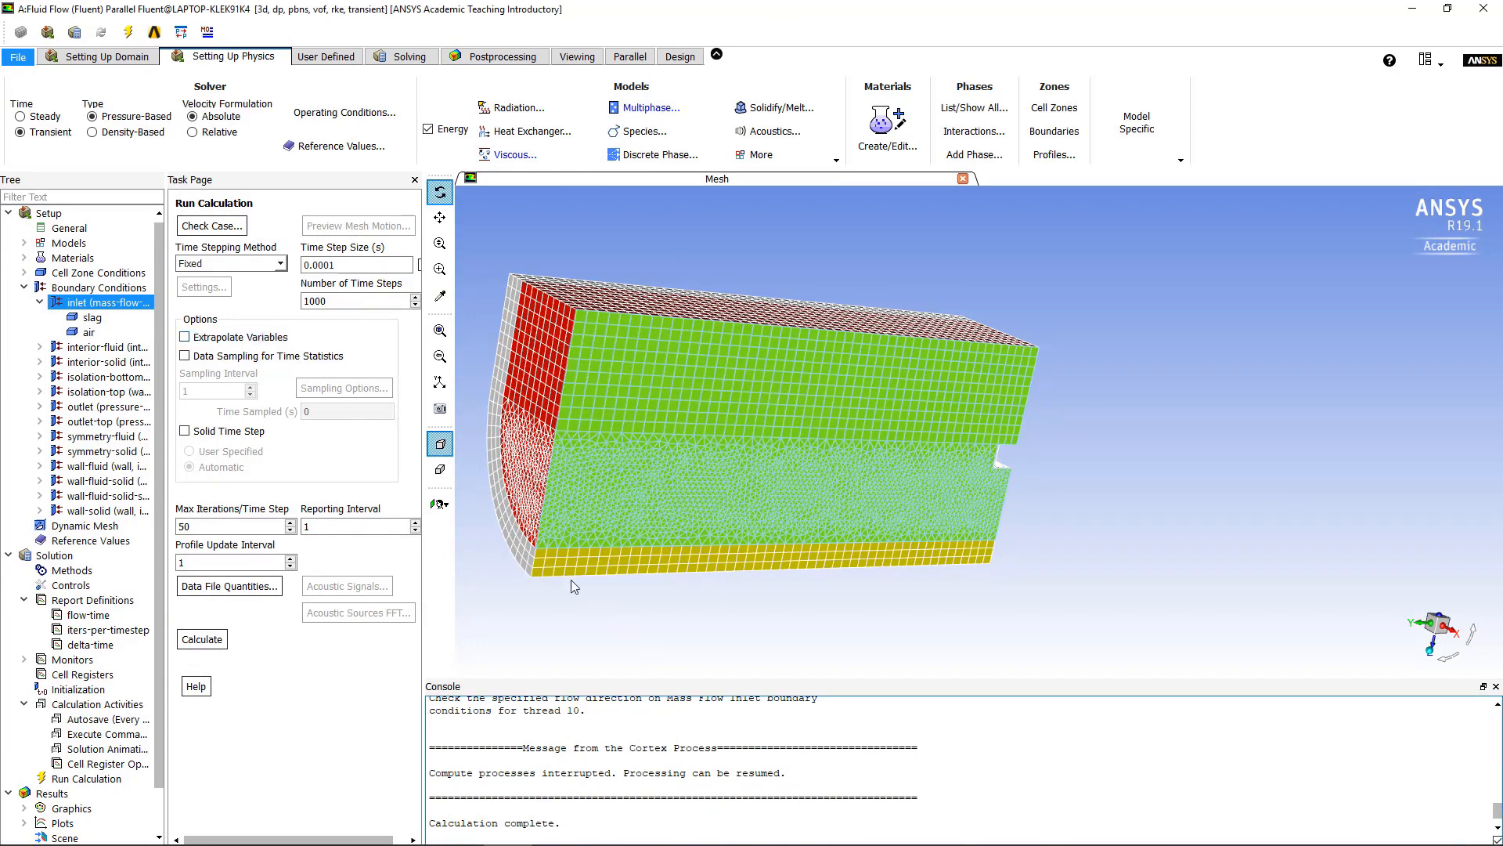
pyautogui.doubleClick(98, 305)
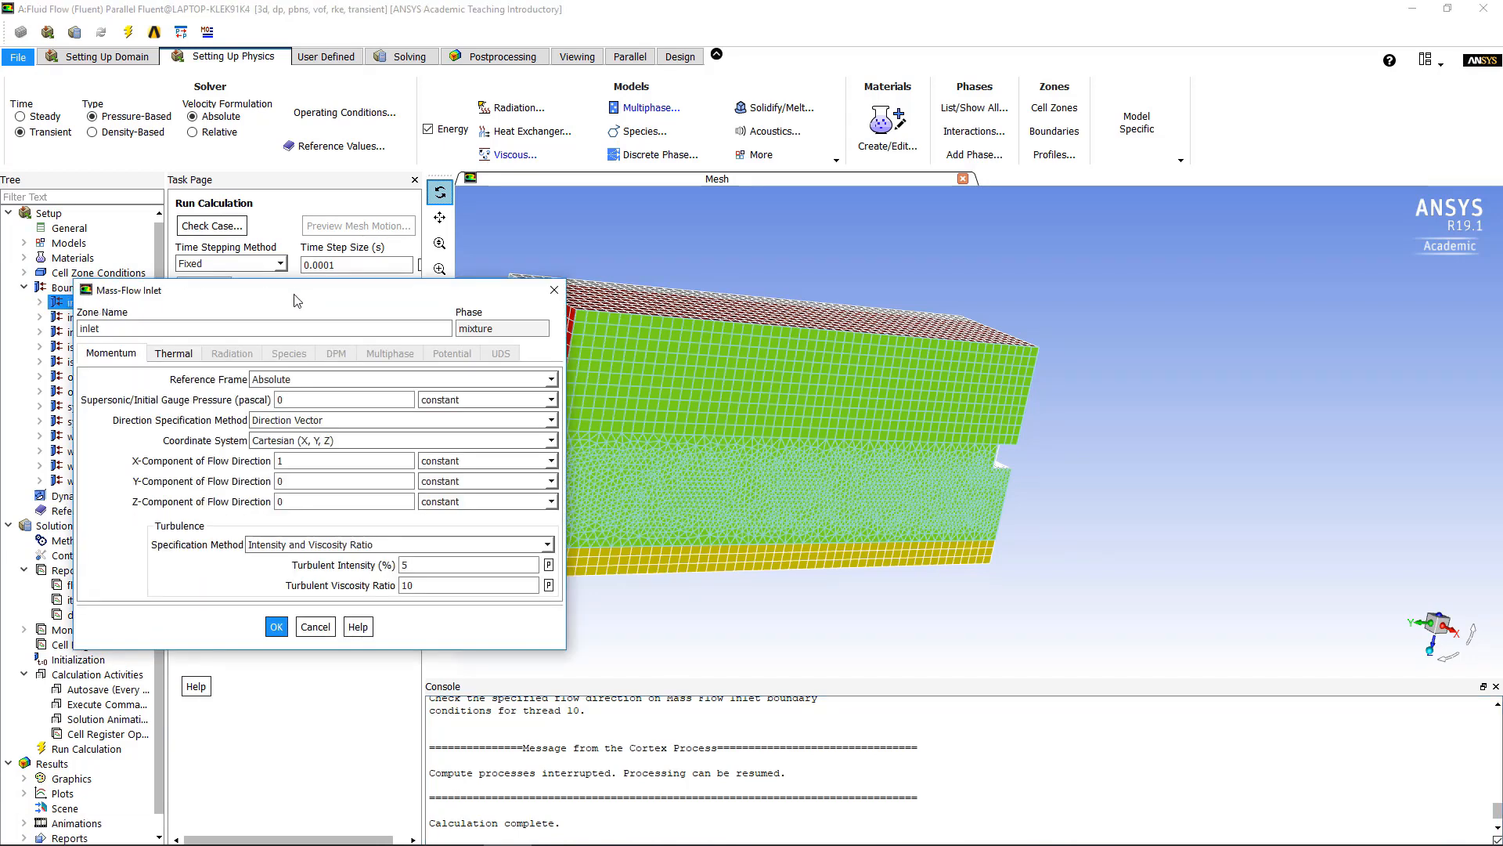
pyautogui.moveTo(292, 290); pyautogui.dragTo(260, 338)
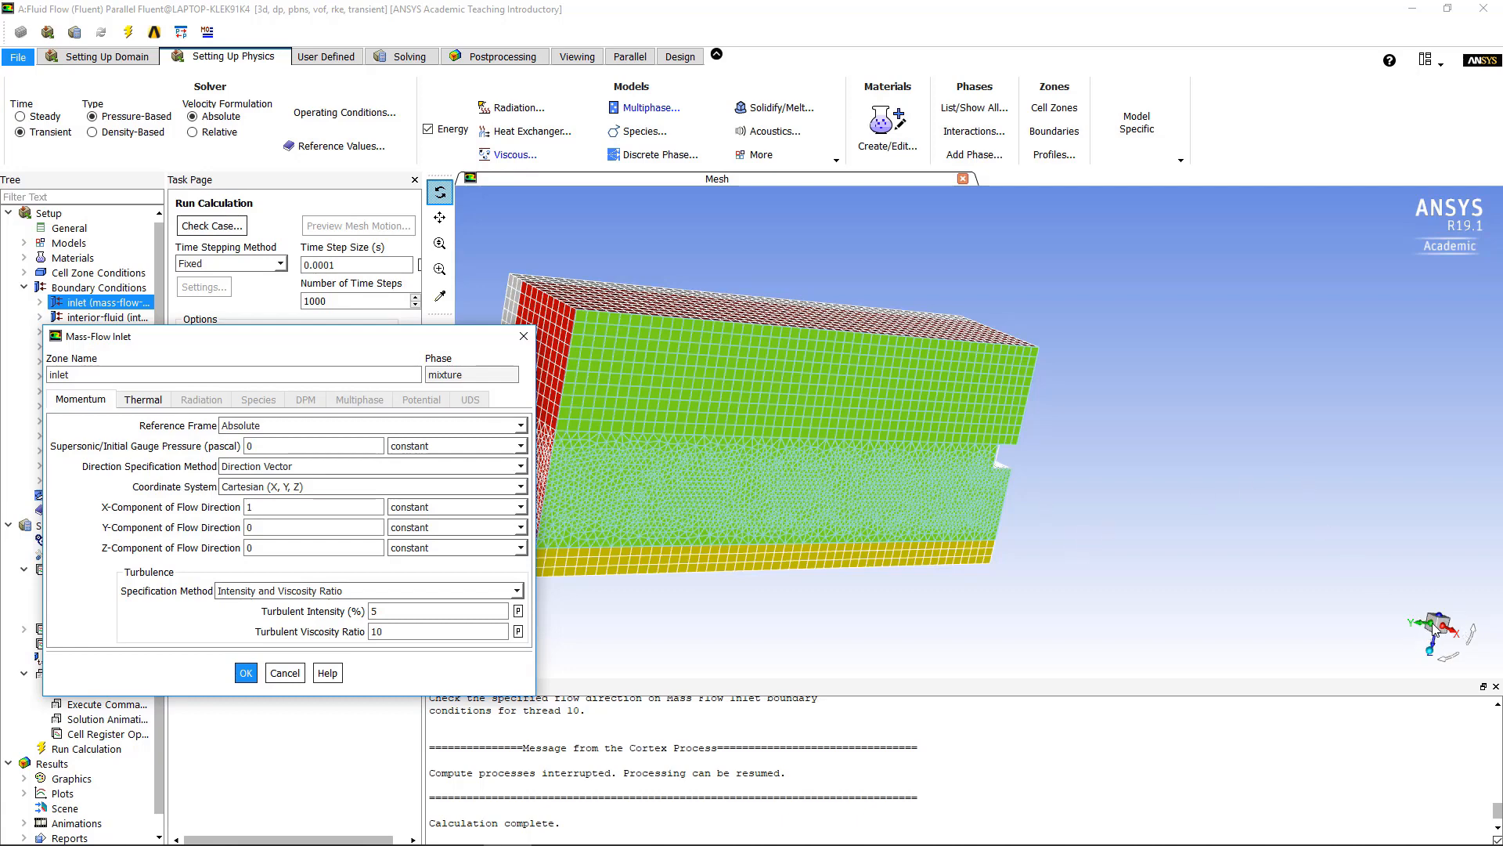
pyautogui.doubleClick(298, 507)
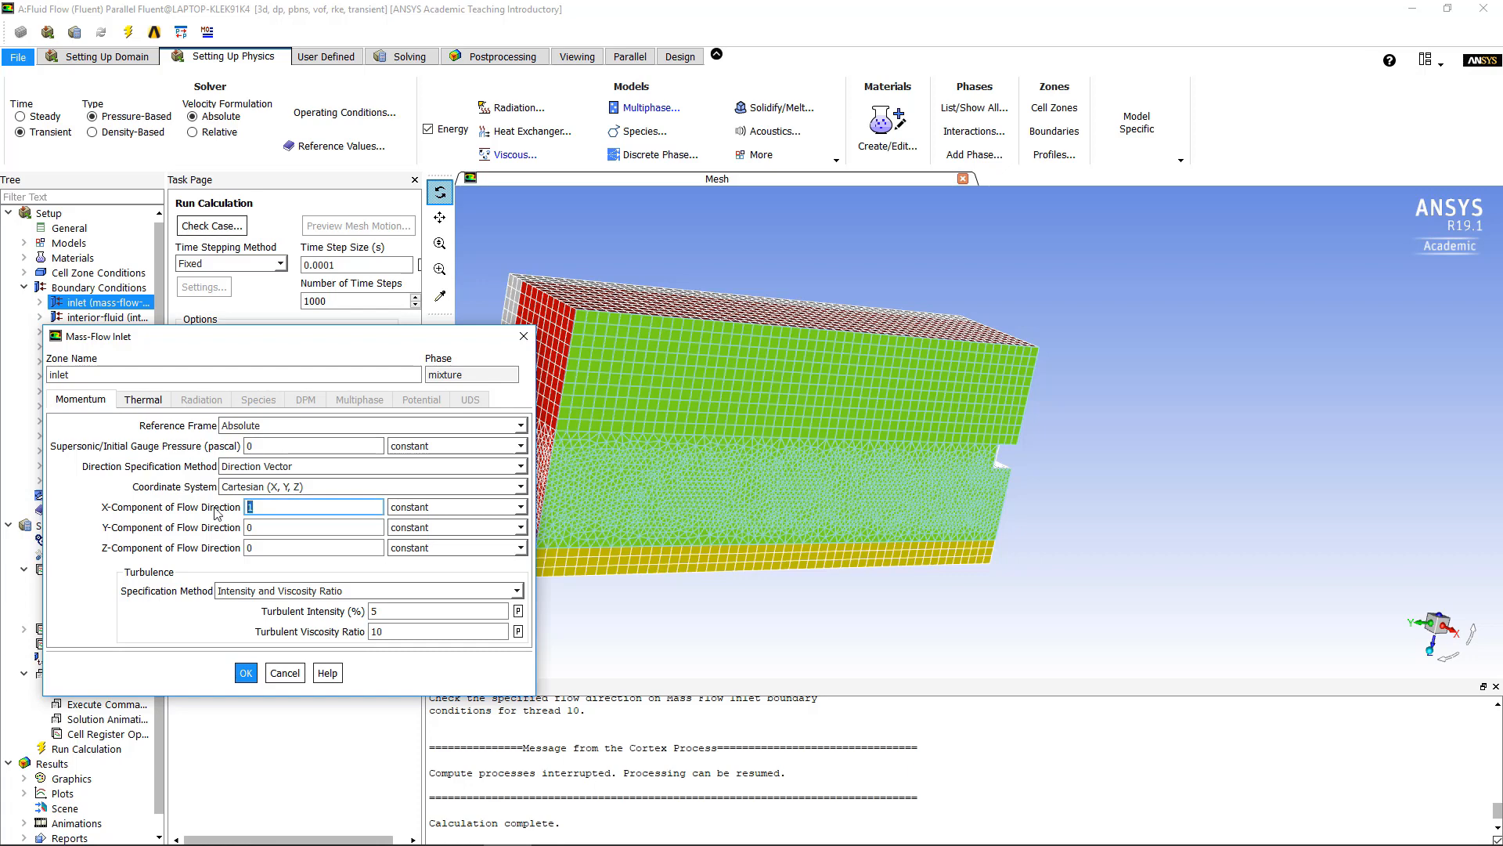
pyautogui.write('0')
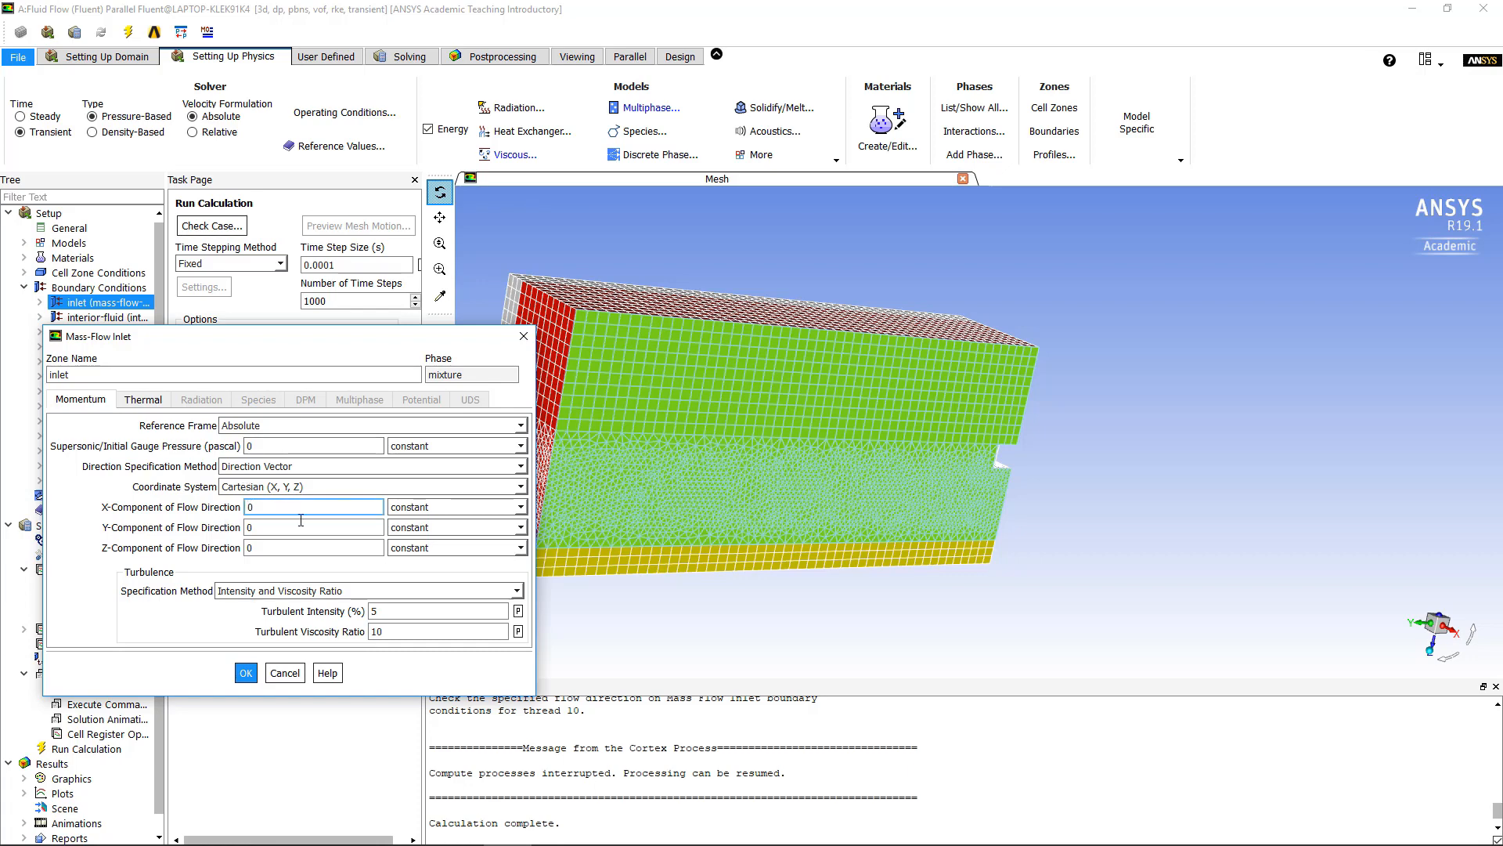
pyautogui.doubleClick(301, 523)
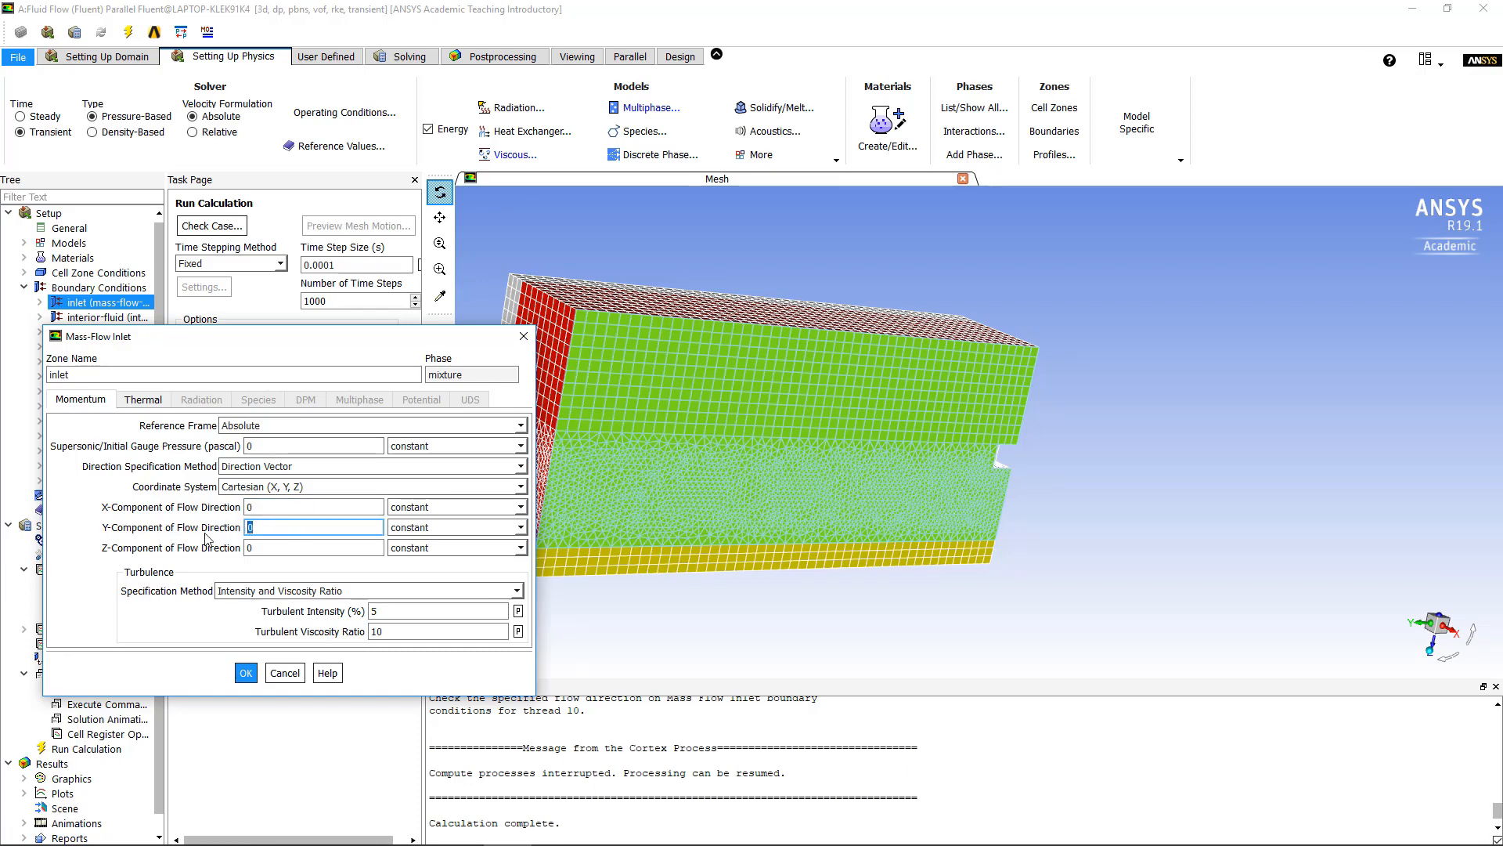
pyautogui.write('1')
pyautogui.click(244, 672)
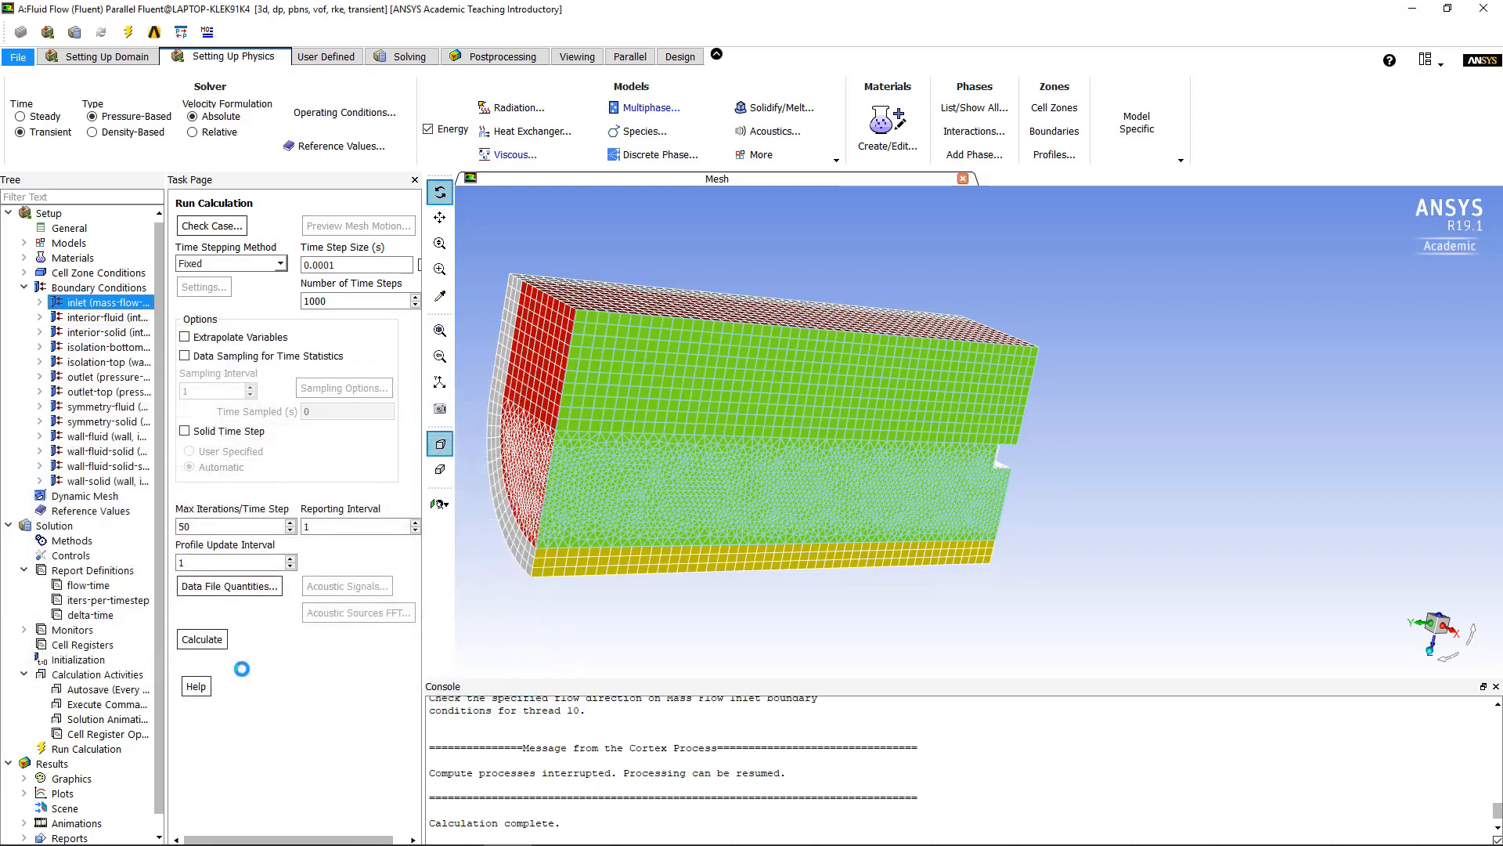
# - Compute the initial values for standard initialization from the inlet
pyautogui.click(71, 659)
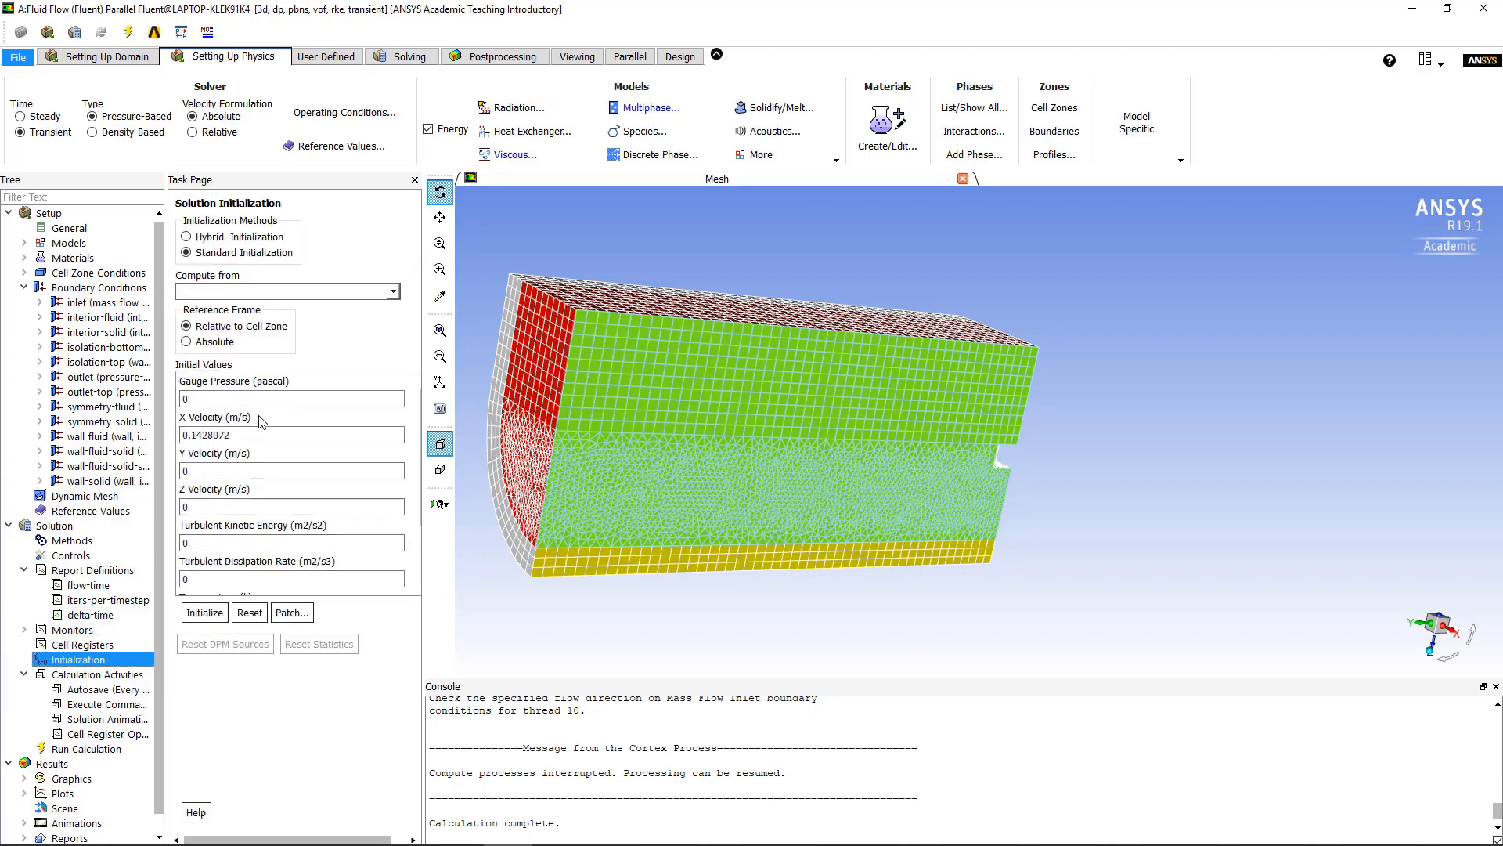
pyautogui.scroll(-3, 262, 421)
pyautogui.click(389, 292)
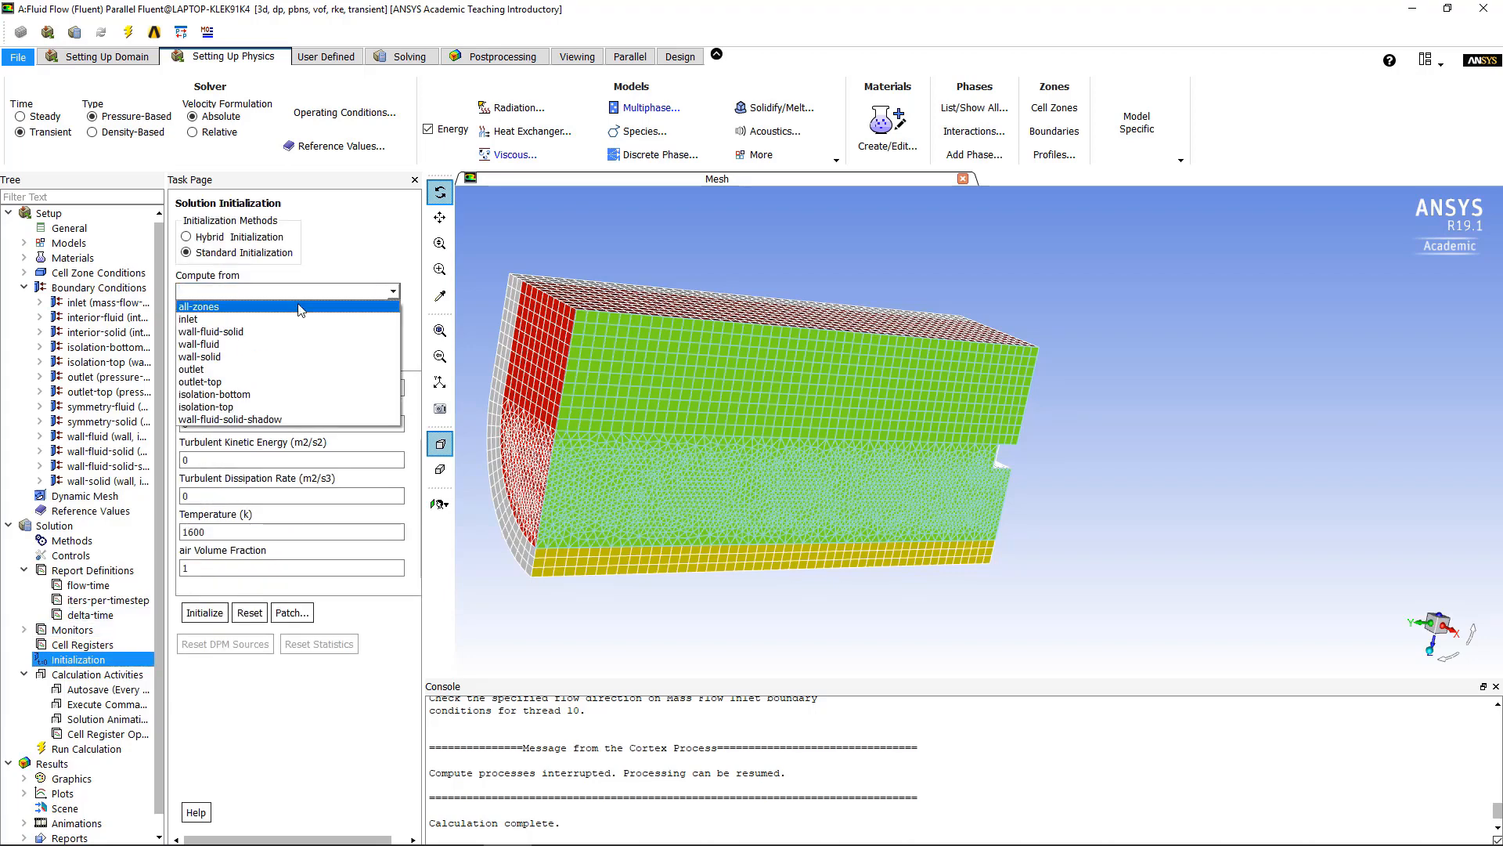
pyautogui.click(266, 319)
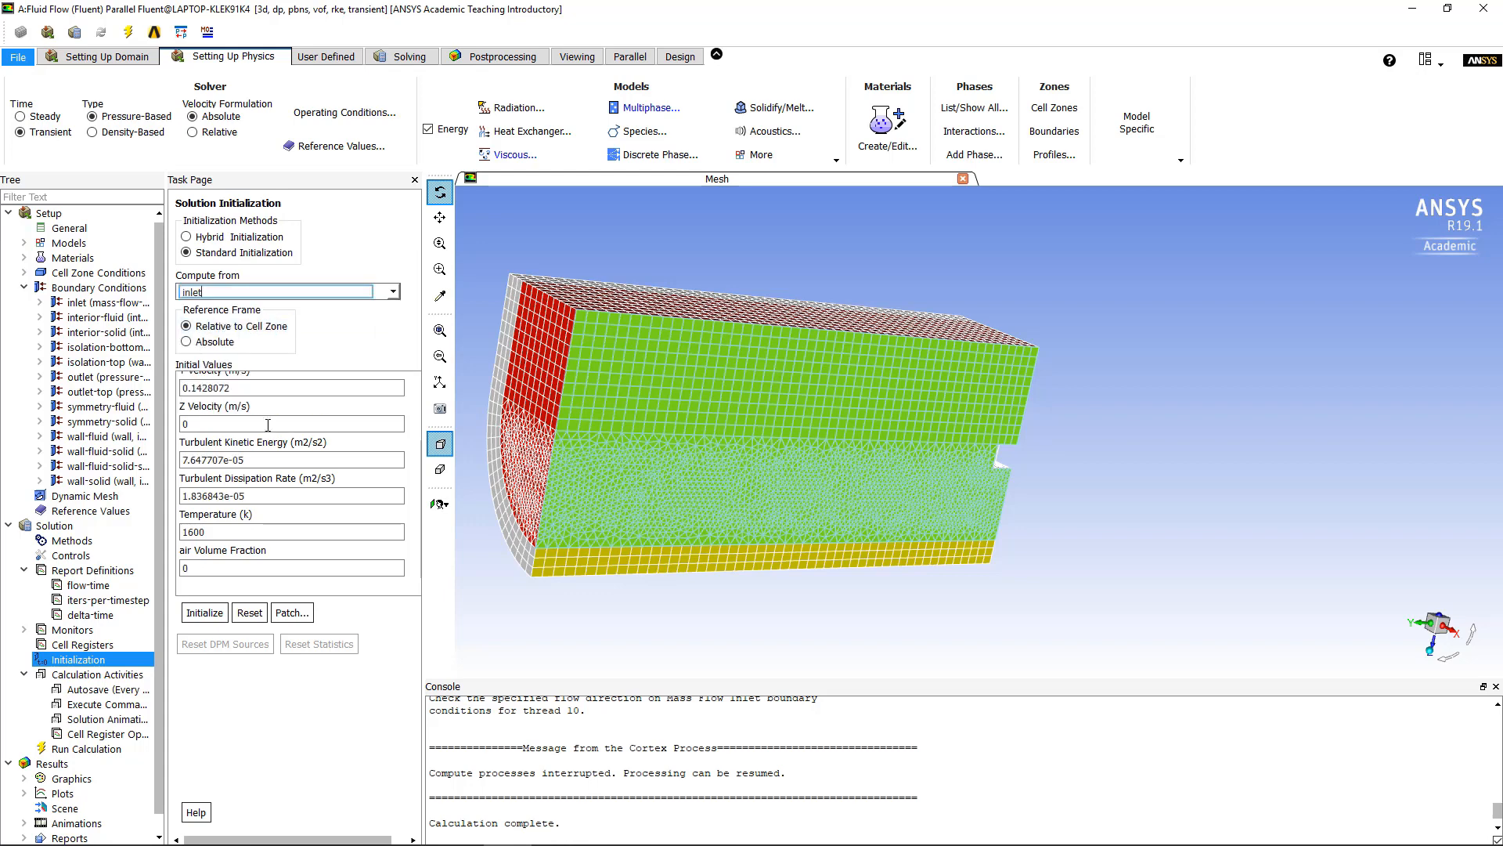
# - Set the initial turbulent kinetic energy and turbulent dissipation rate both to 0
pyautogui.doubleClick(280, 460)
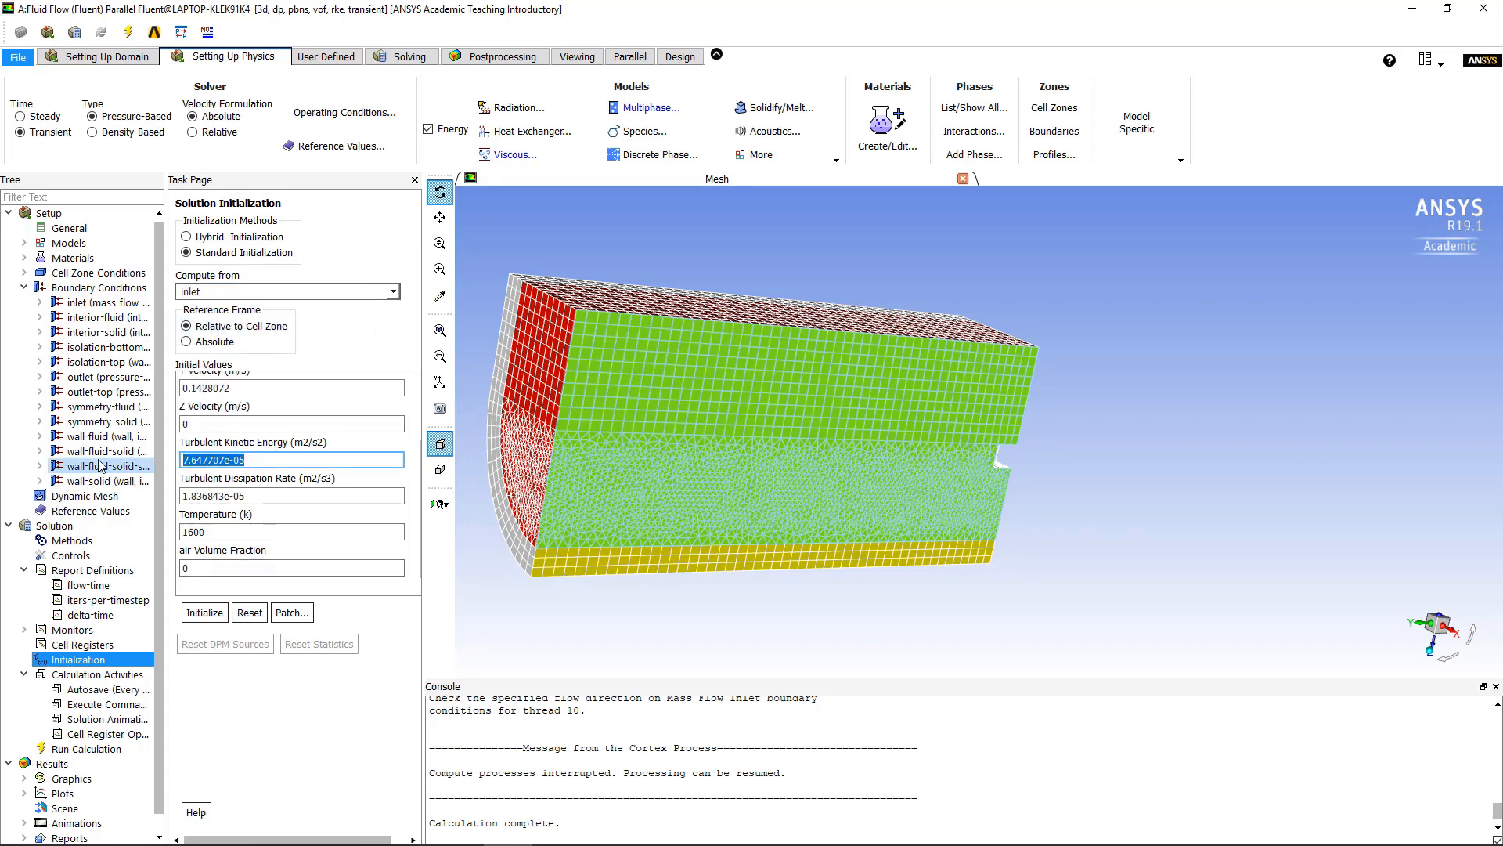
pyautogui.write('0')
pyautogui.hotkey('shift', 'Tab')
pyautogui.hotkey('shift', 'Tab')
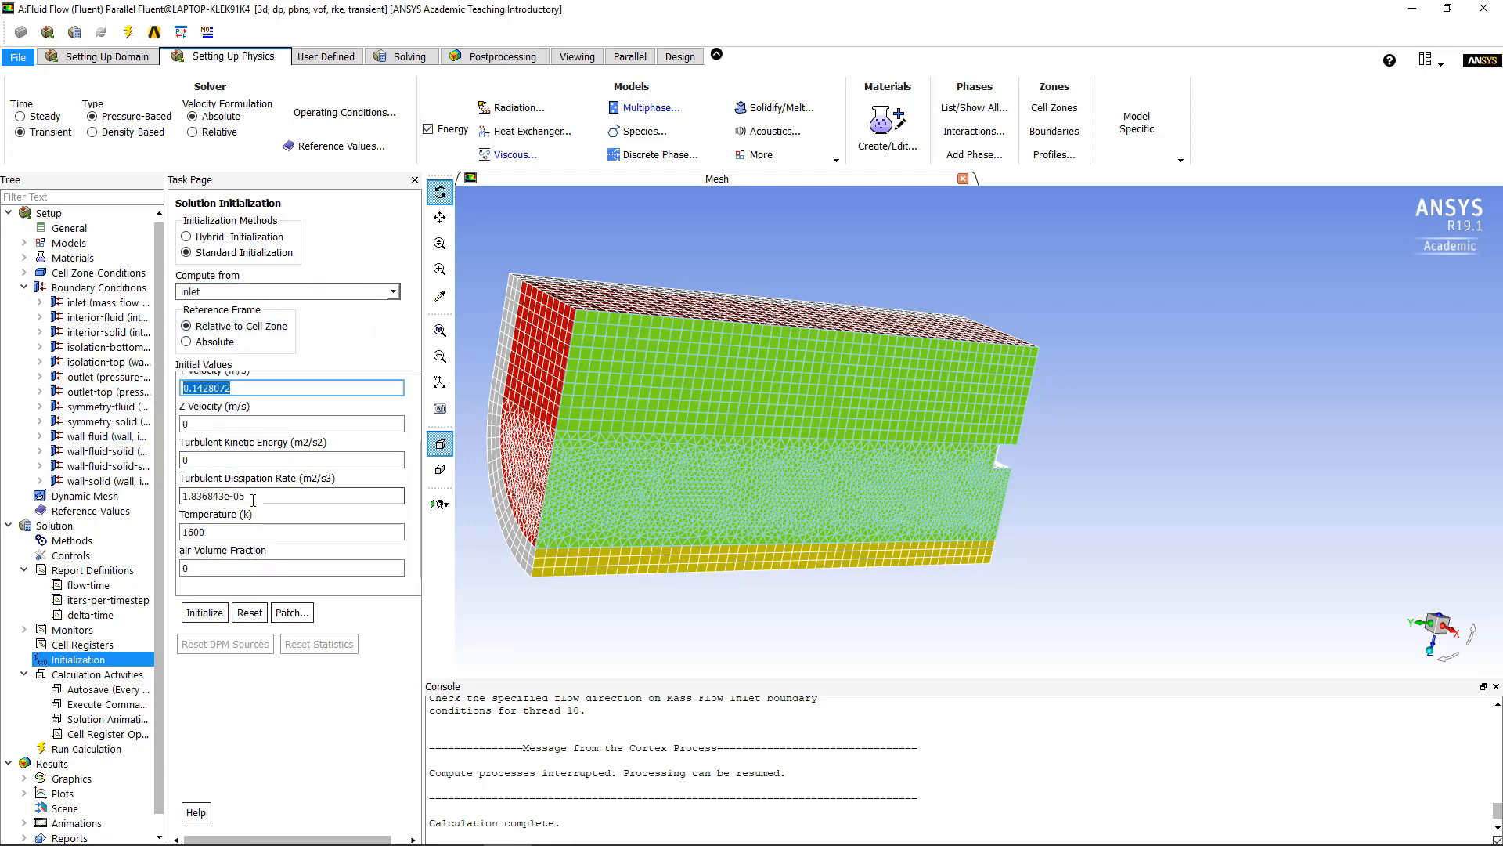
pyautogui.moveTo(252, 497); pyautogui.dragTo(172, 501)
pyautogui.write('0')
pyautogui.press('Return')
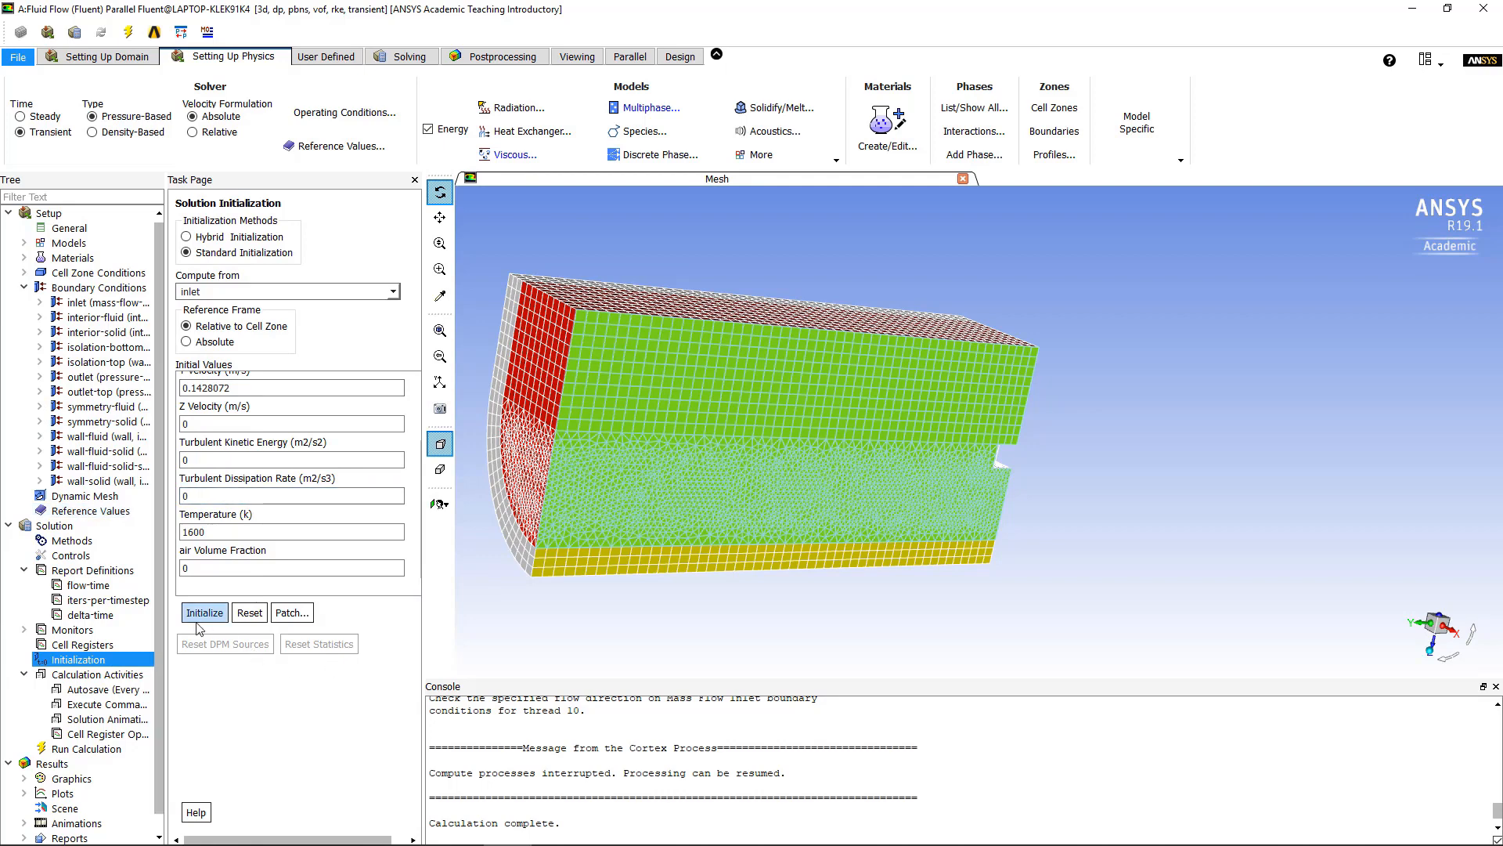
# - Set the initial air volume fraction to 1 and reinitialize the solution, discarding the unsaved data
pyautogui.click(202, 618)
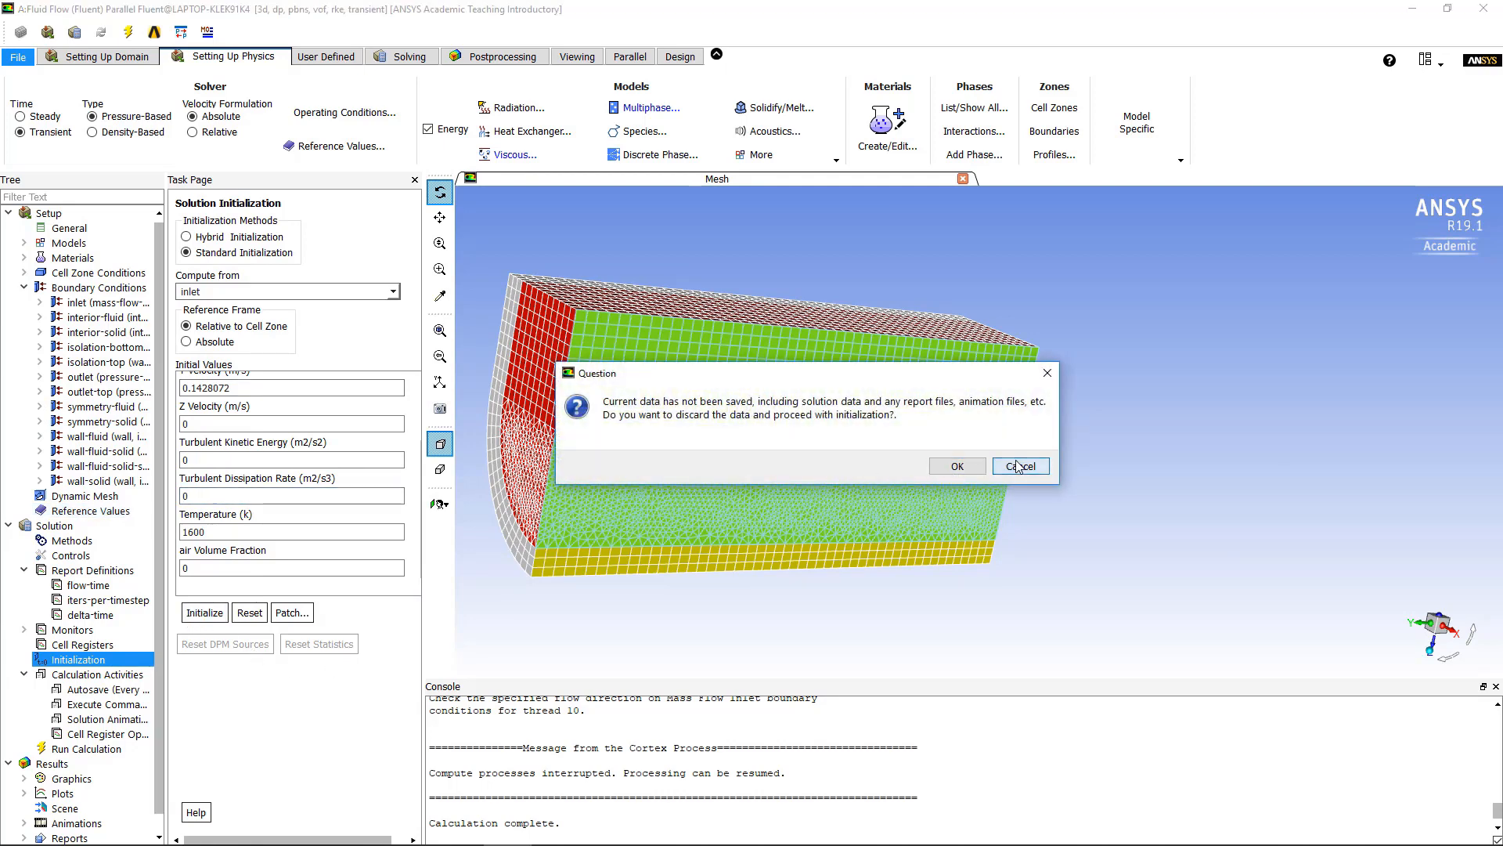
pyautogui.click(956, 466)
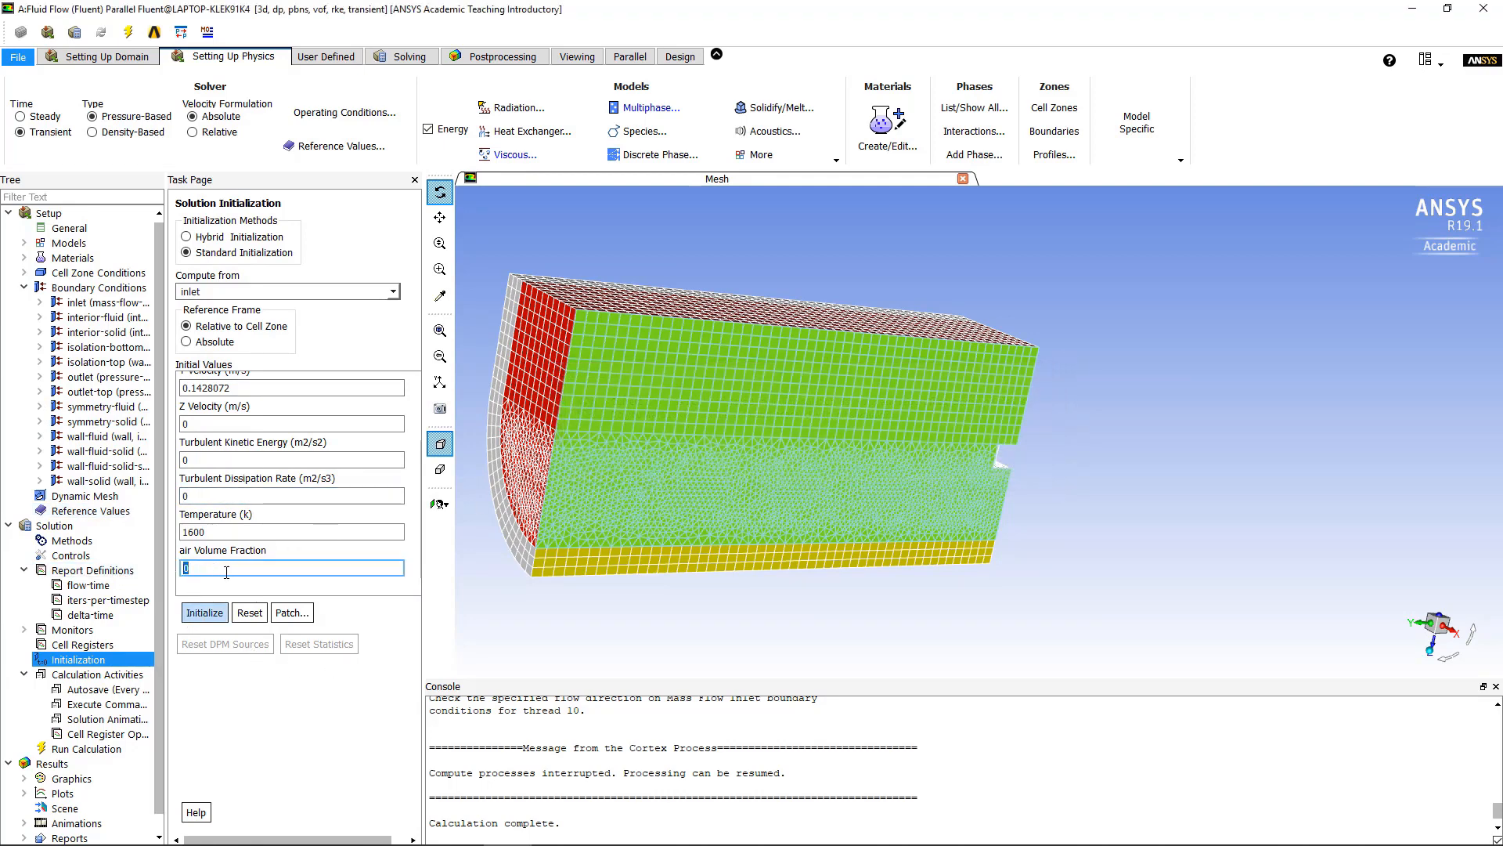
pyautogui.write('1')
pyautogui.press('Return')
pyautogui.click(200, 618)
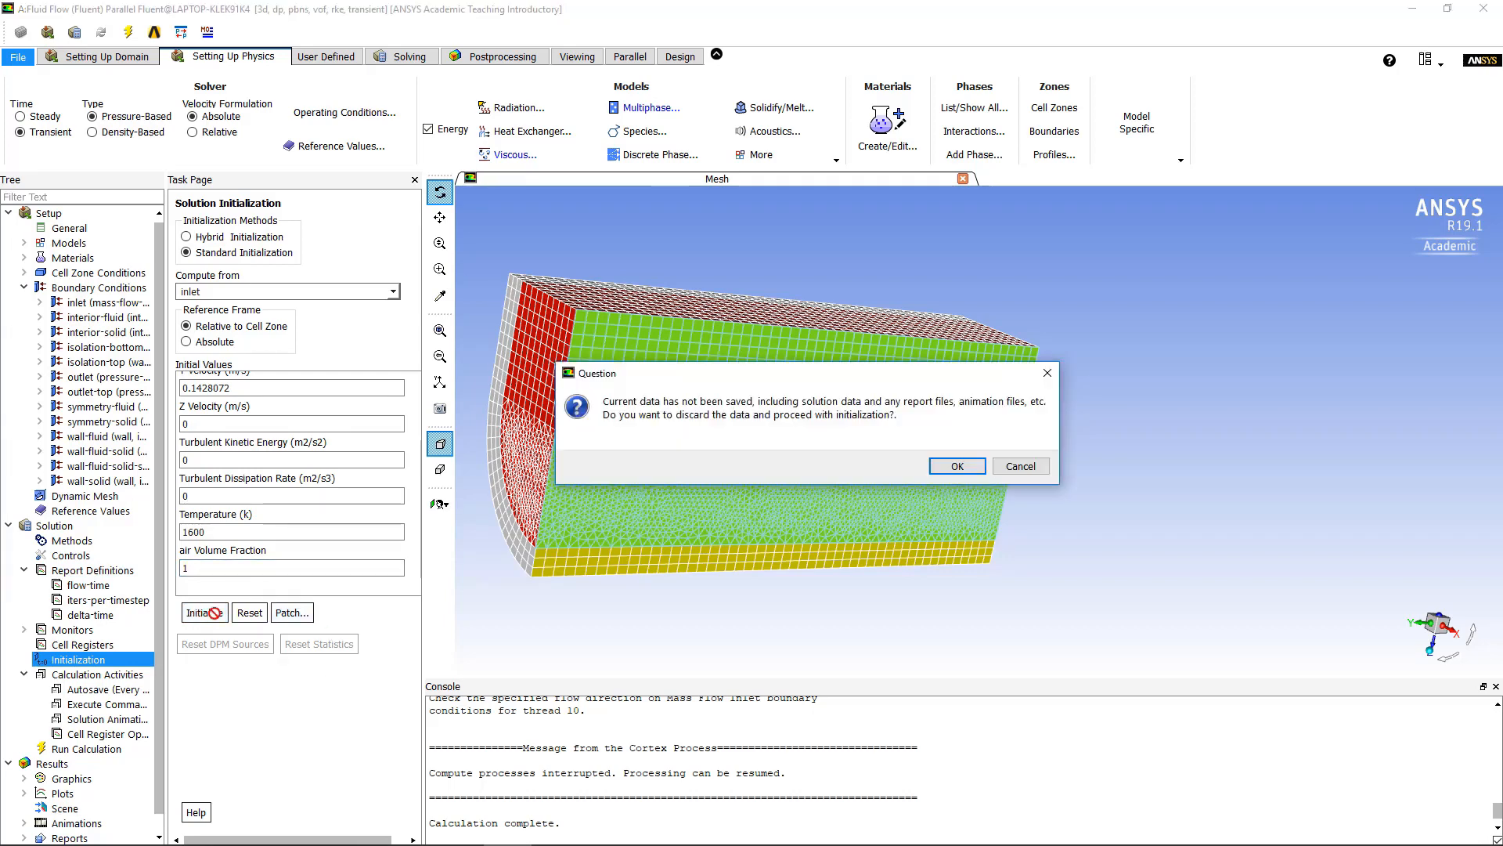
pyautogui.click(959, 469)
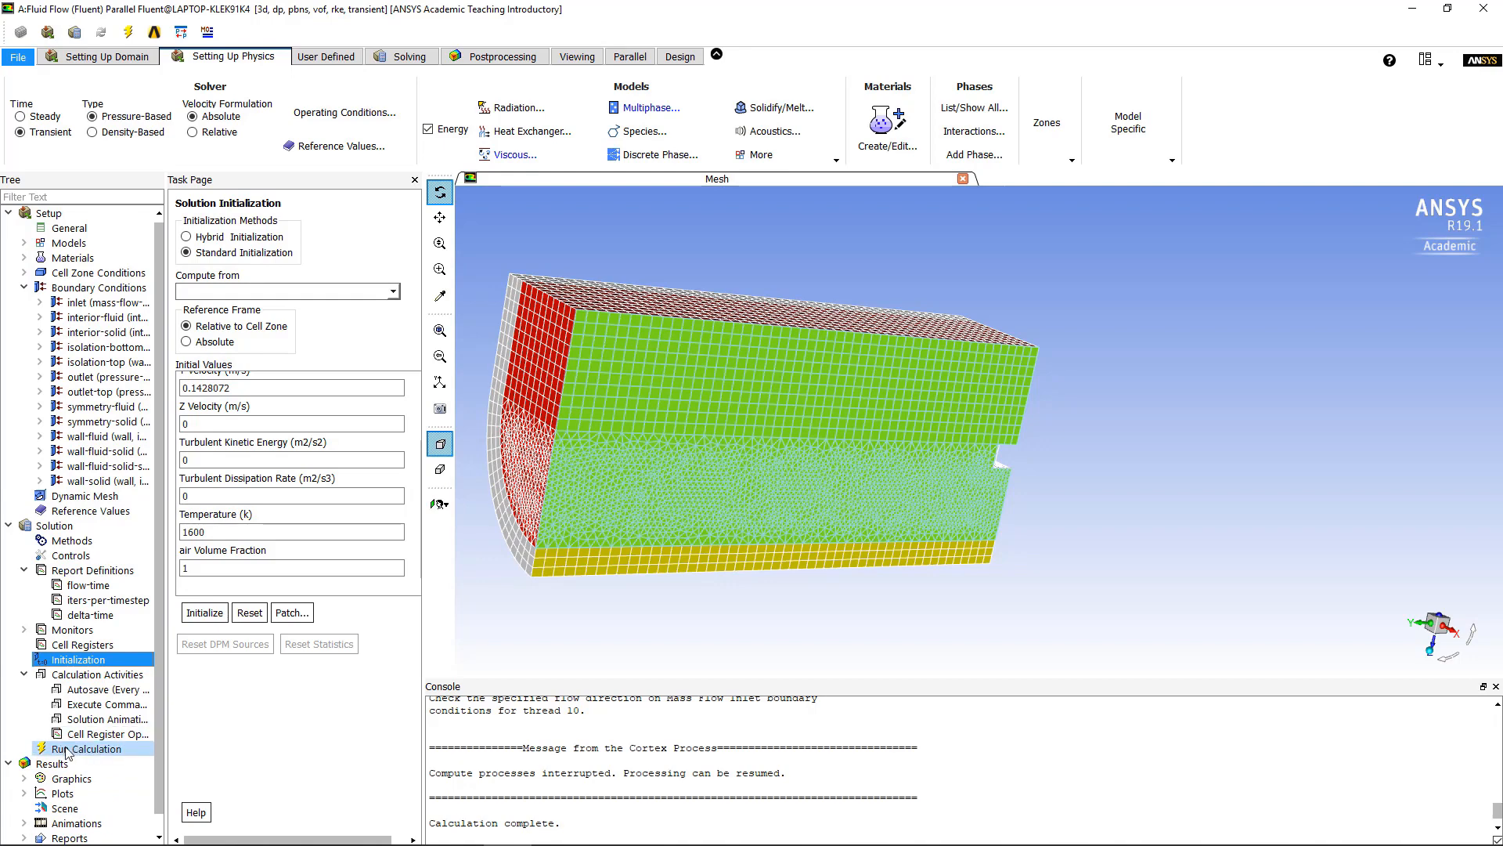
# - Start the transient calculation again with the existing time step and iteration settings
pyautogui.click(59, 751)
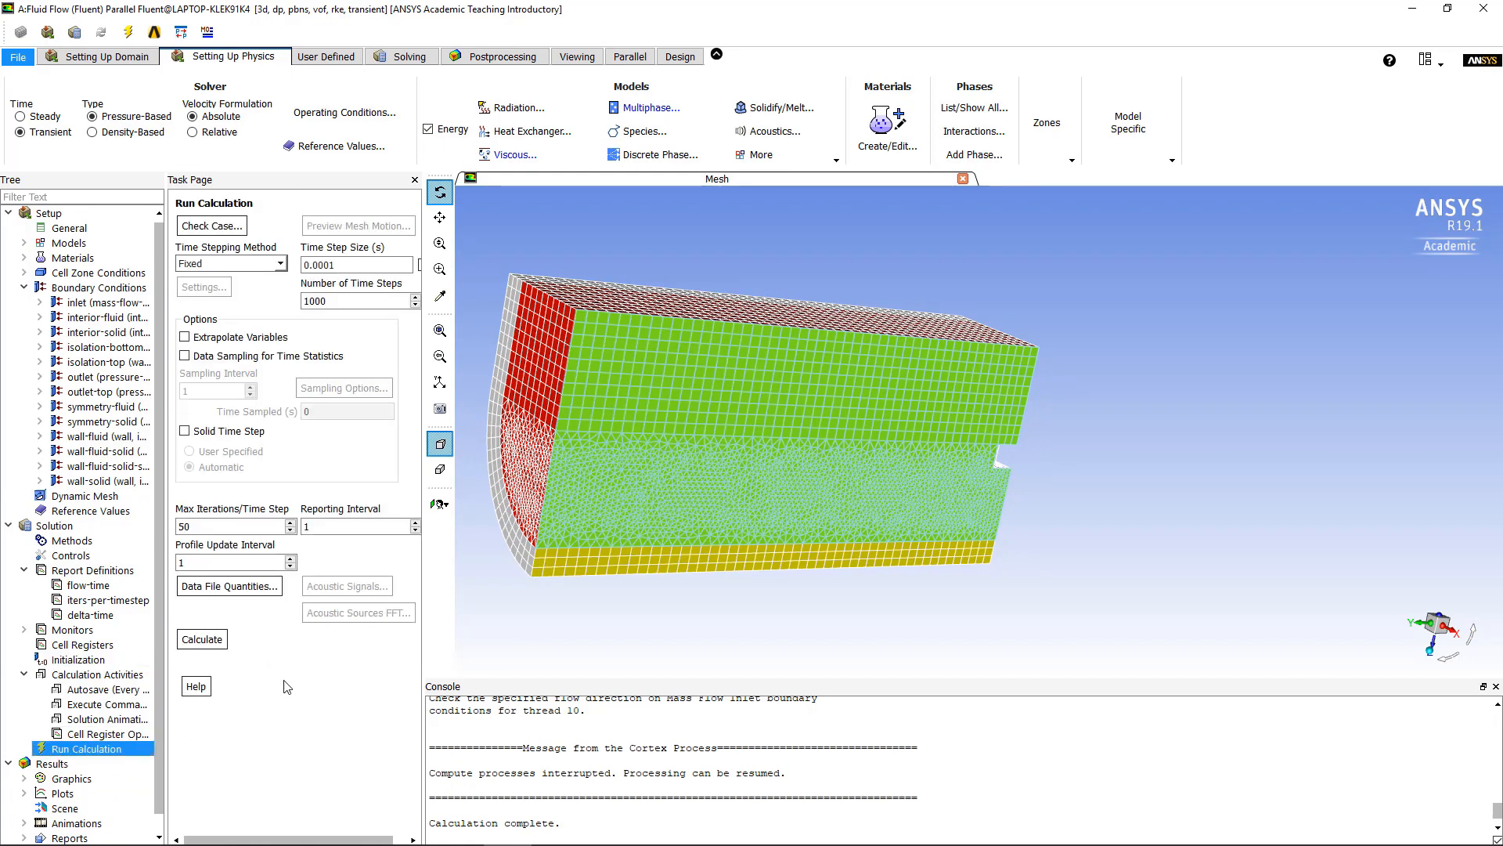
pyautogui.click(202, 639)
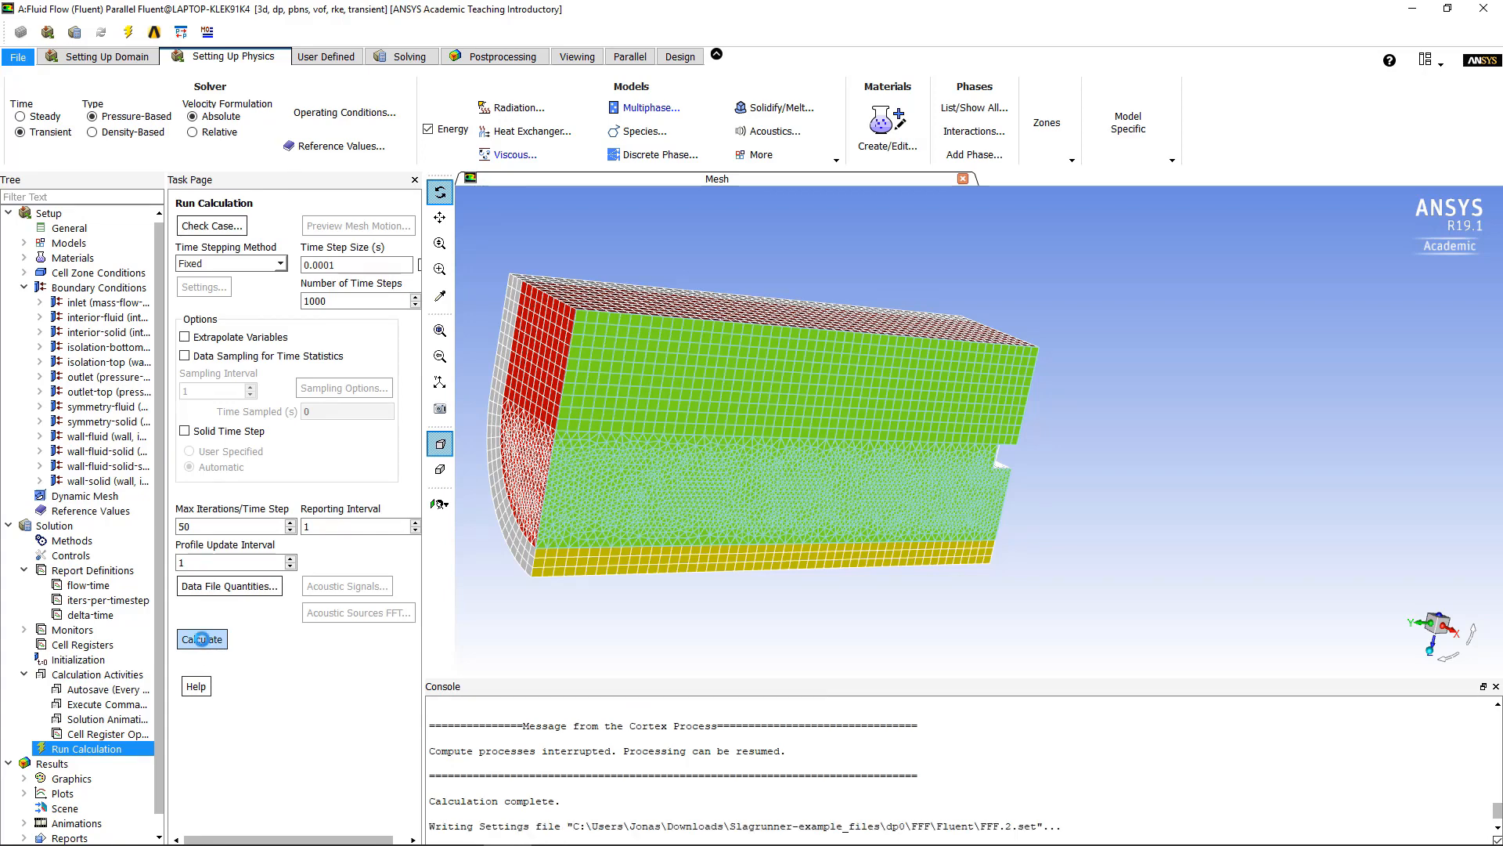